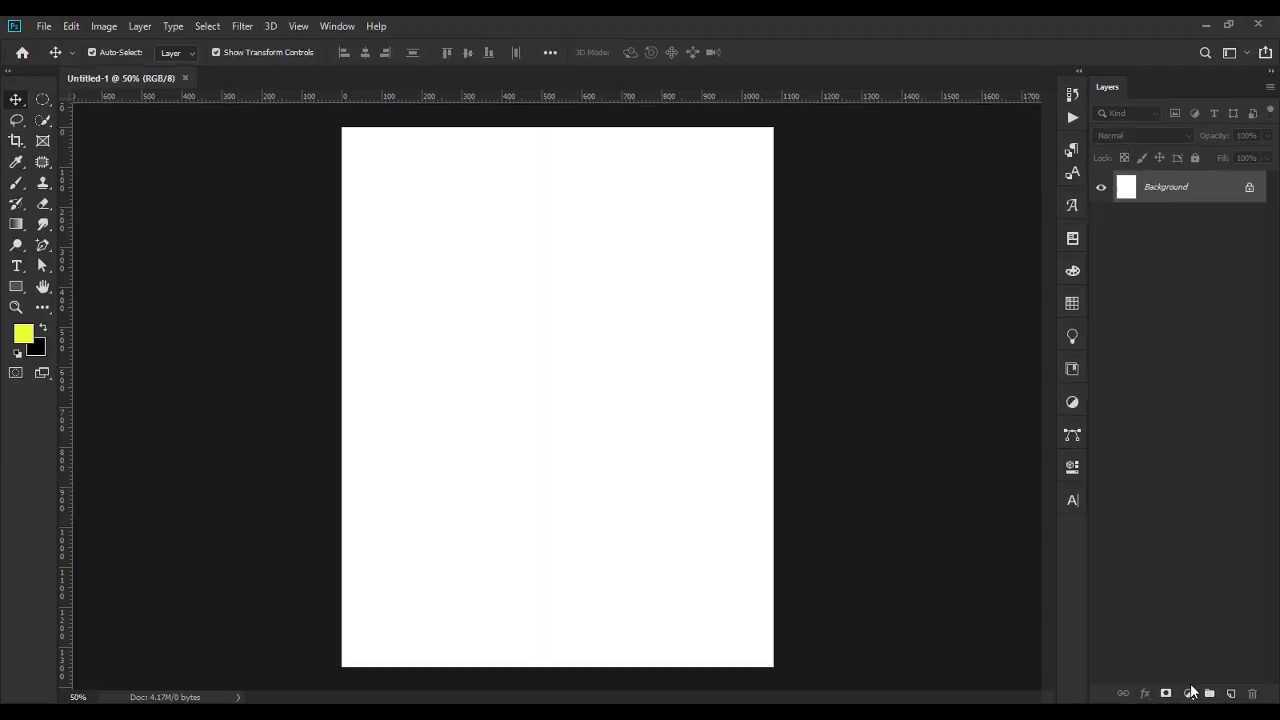
Step: Add a gradient fill layer and set the color of the gradient's starting stop to #eeef0c
{"action": "left_click", "coordinate": [1185, 692]}
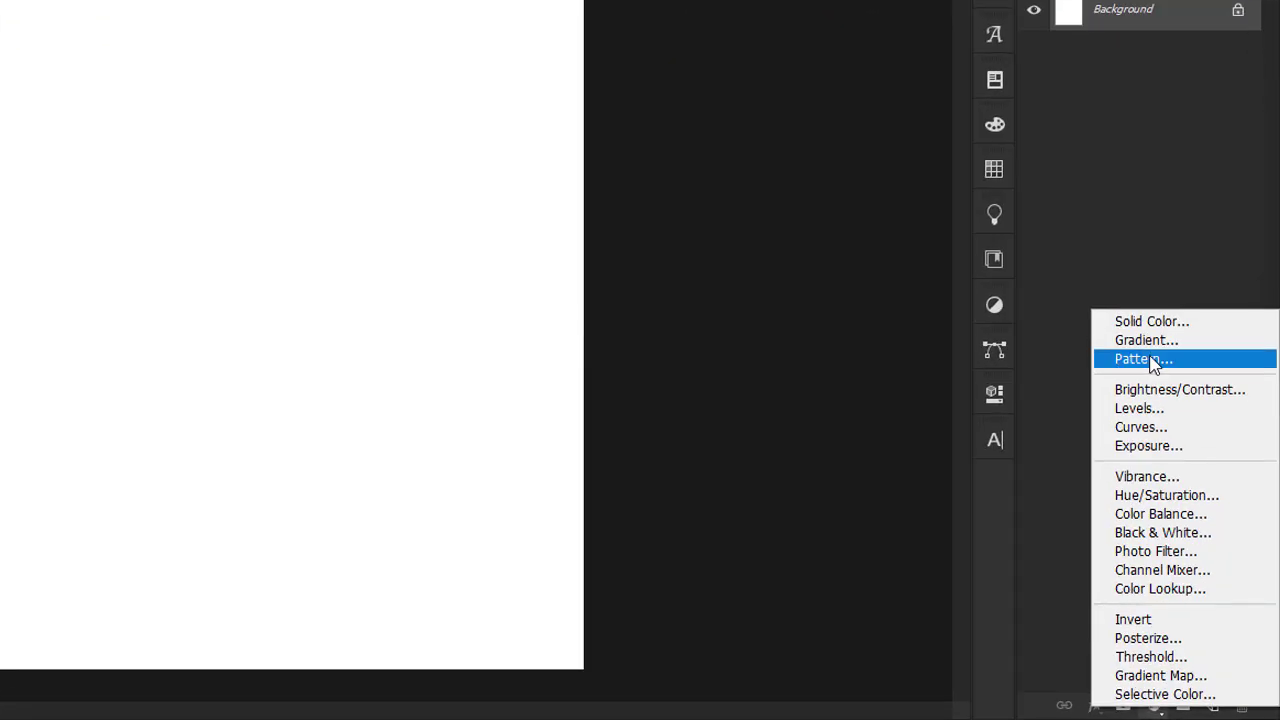
{"action": "left_click", "coordinate": [1151, 343]}
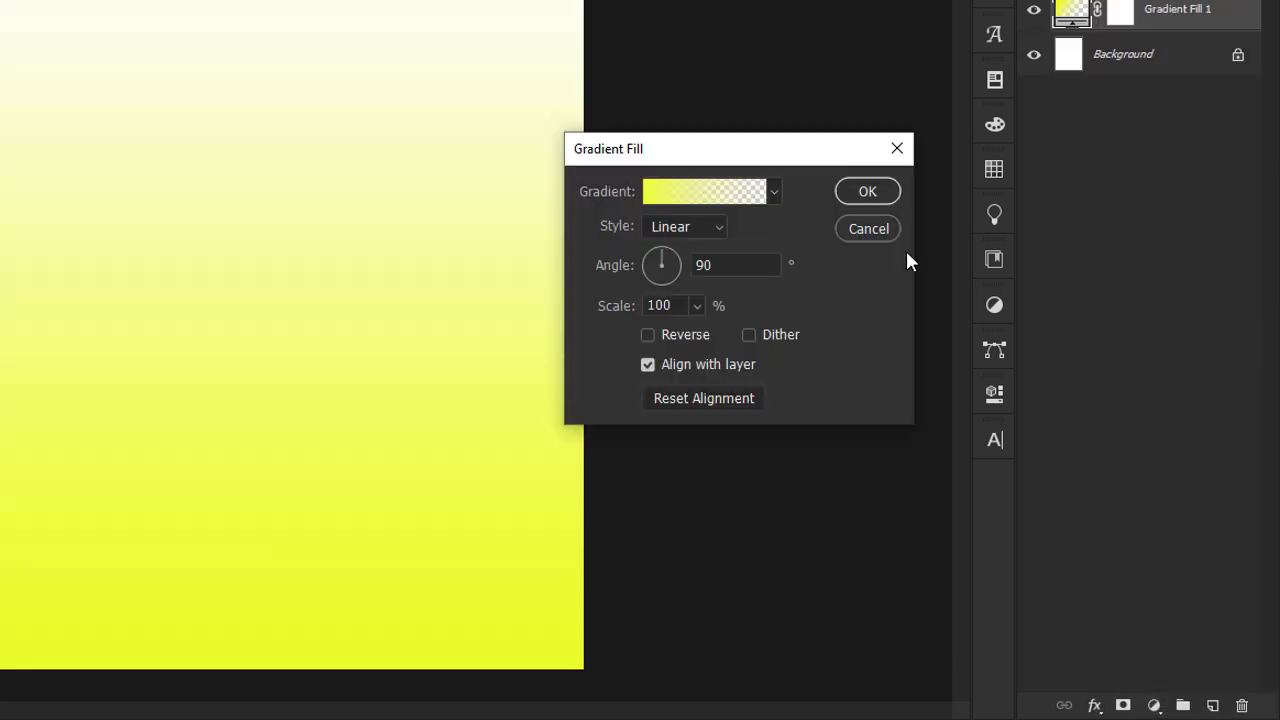
{"action": "left_click", "coordinate": [714, 191]}
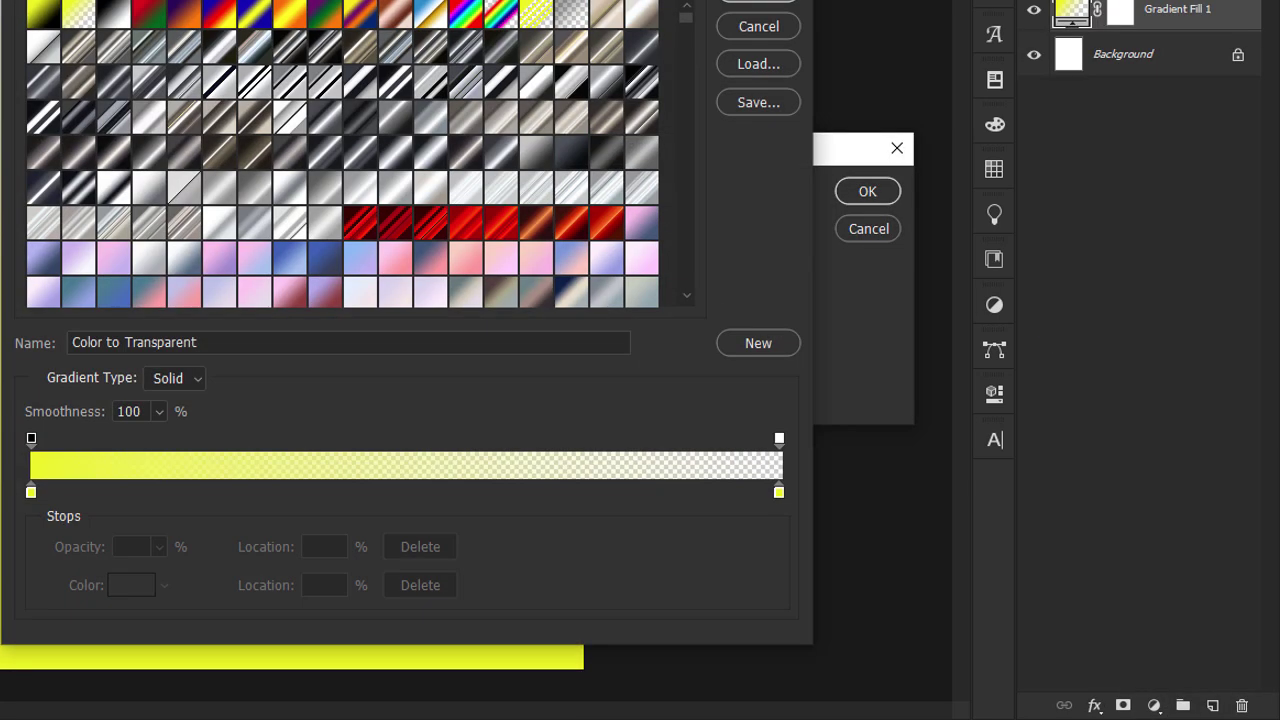
{"action": "double_click", "coordinate": [31, 492]}
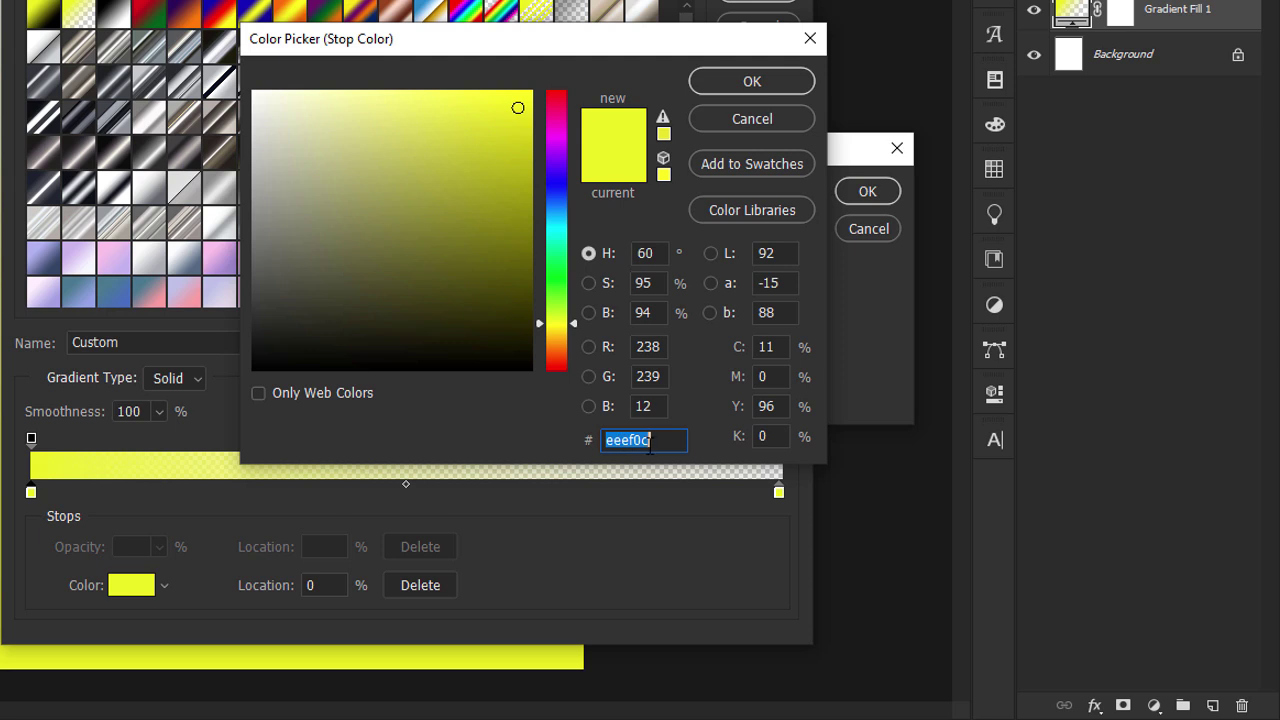
{"action": "left_click", "coordinate": [746, 88]}
Step: Set the gradient's end stop to color #121500 with 100% opacity and accept the gradient
{"action": "left_click", "coordinate": [779, 492]}
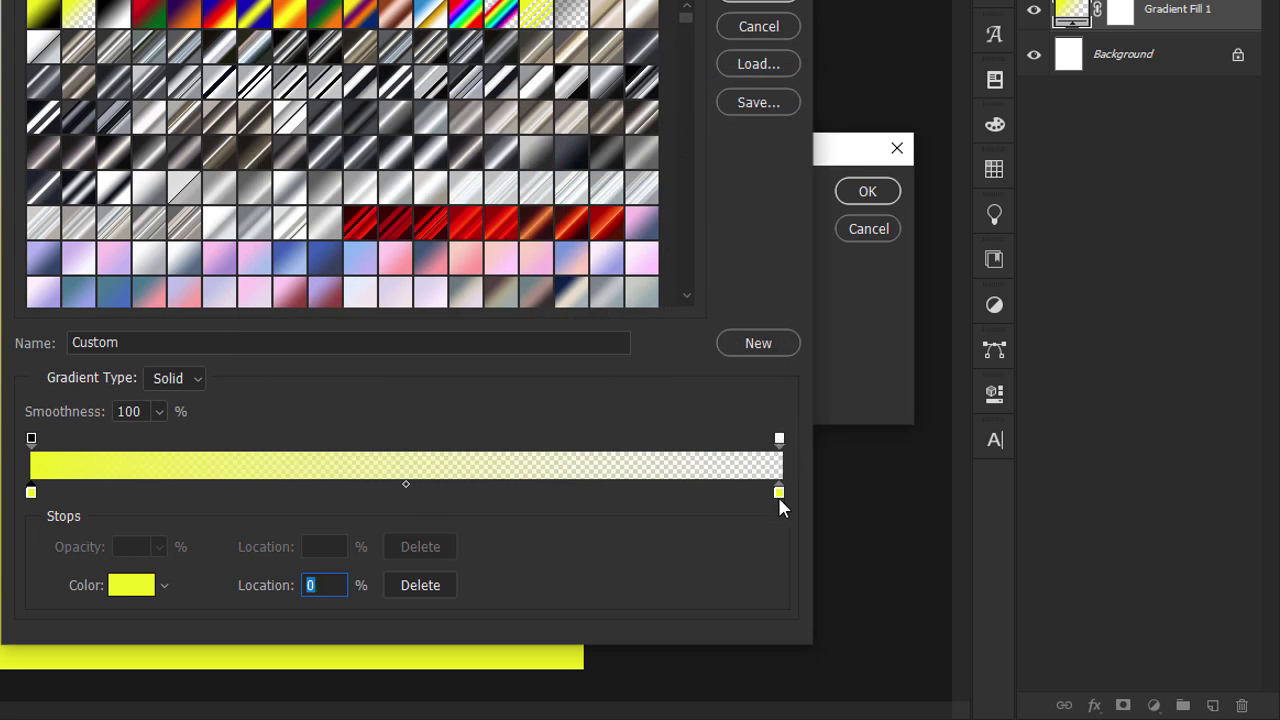
{"action": "double_click", "coordinate": [779, 492]}
{"action": "type", "text": "1"}
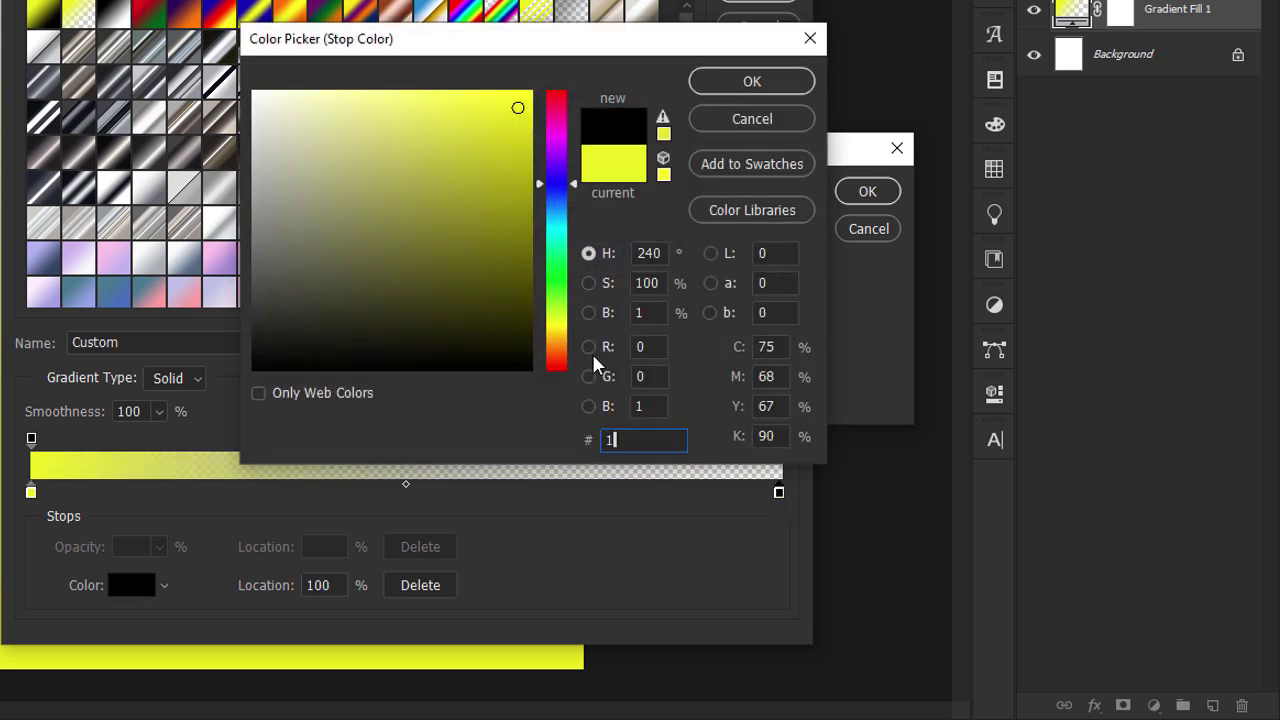
{"action": "type", "text": "21500"}
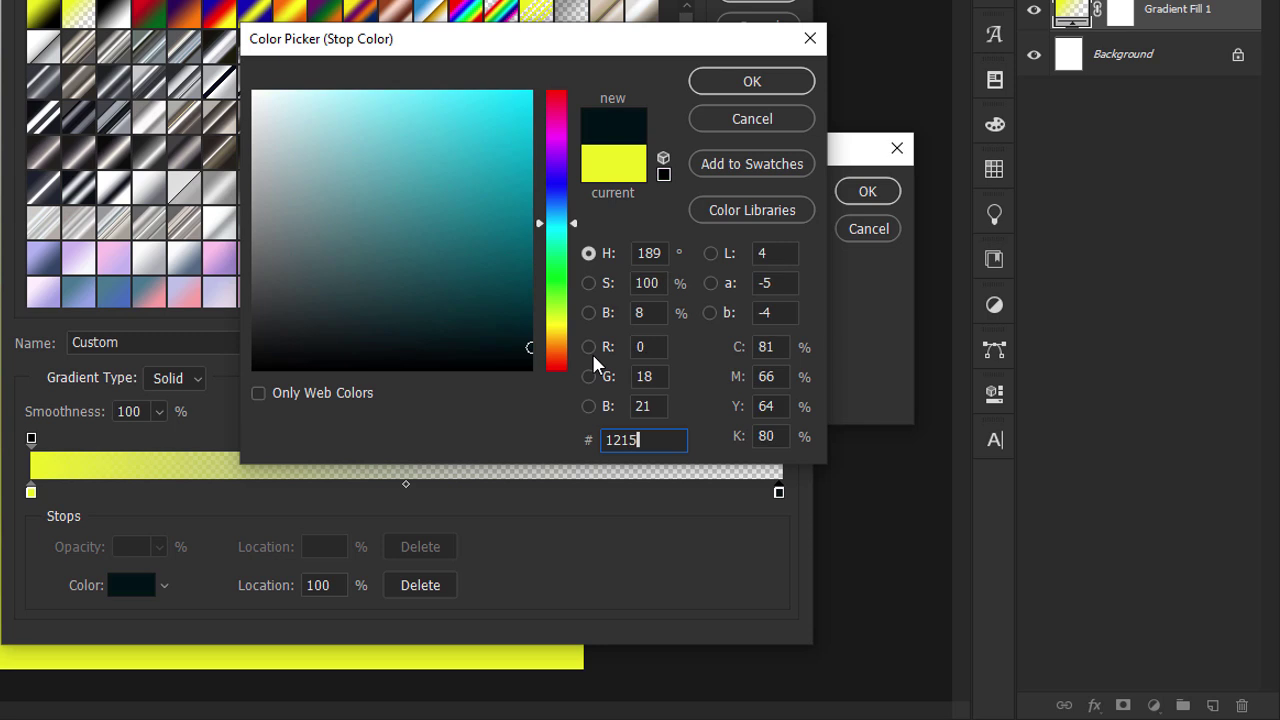
{"action": "left_click", "coordinate": [754, 84]}
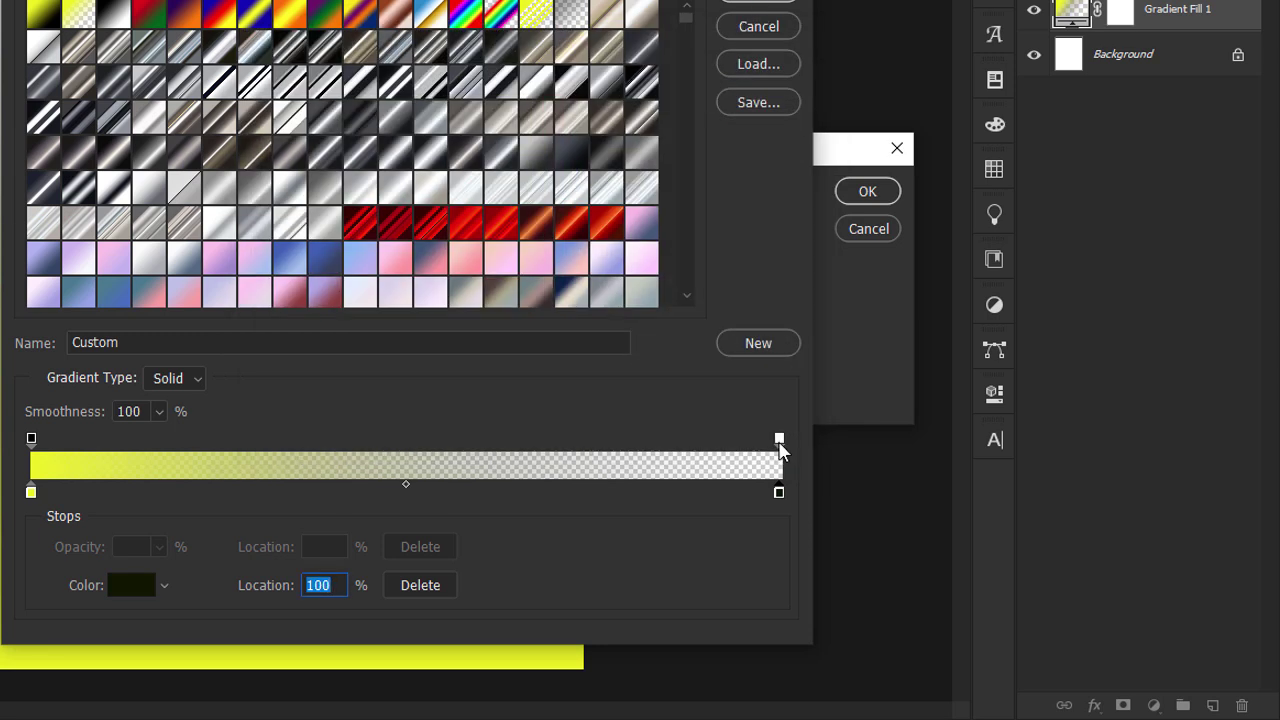
{"action": "left_click", "coordinate": [779, 440]}
{"action": "type", "text": "100"}
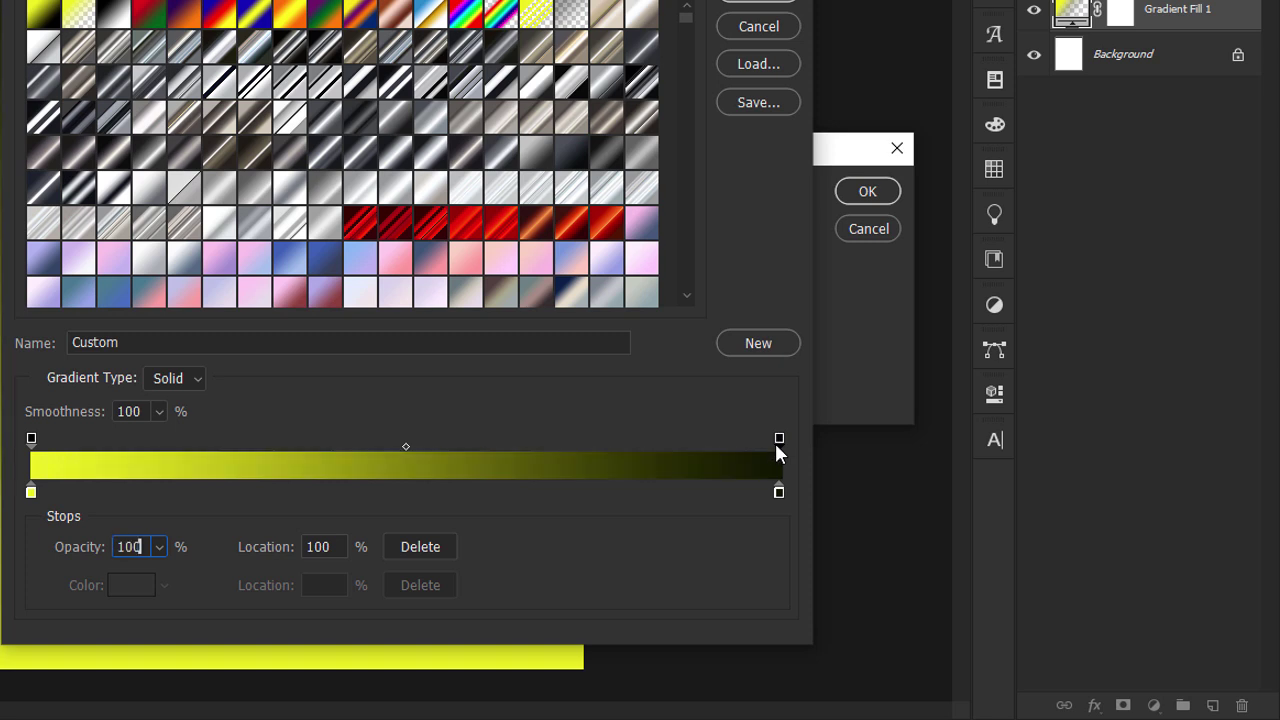
{"action": "left_click", "coordinate": [759, 1]}
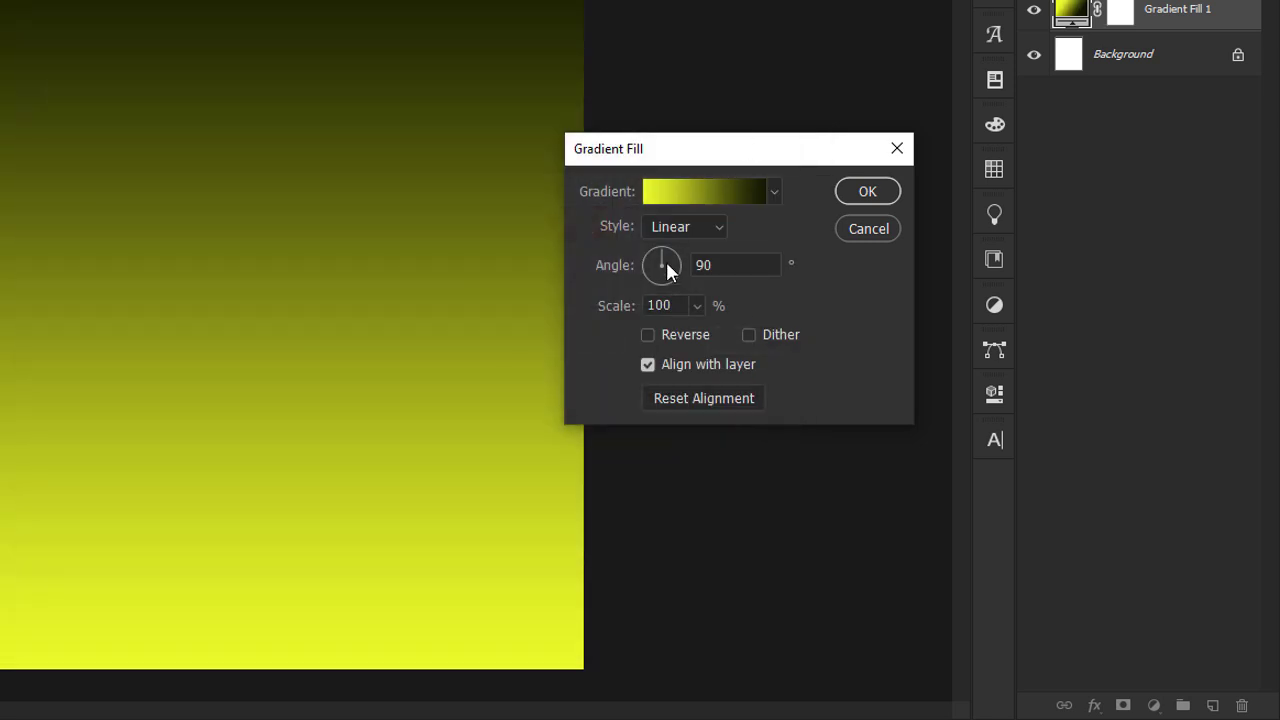
Step: Reverse the gradient fill, shift it slightly upward on the canvas and apply it
{"action": "left_click", "coordinate": [664, 337]}
{"action": "left_click_drag", "start_coordinate": [289, 466], "coordinate": [289, 451]}
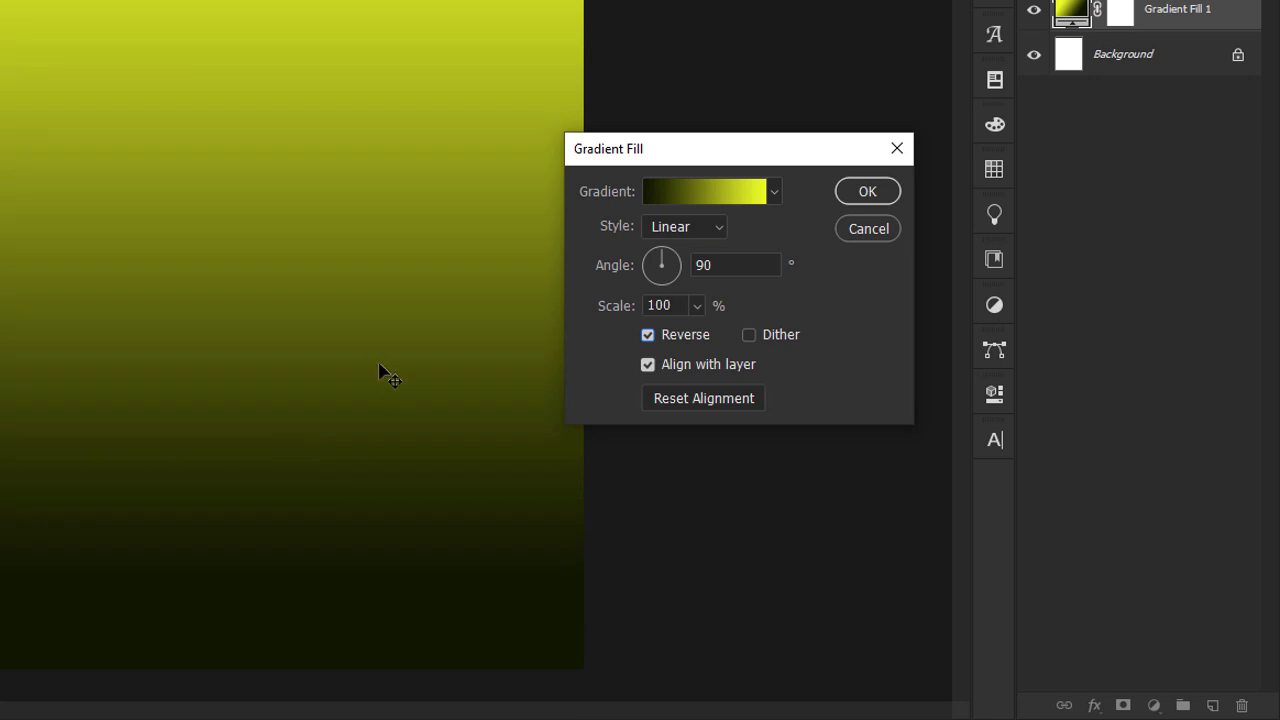
{"action": "left_click", "coordinate": [868, 191]}
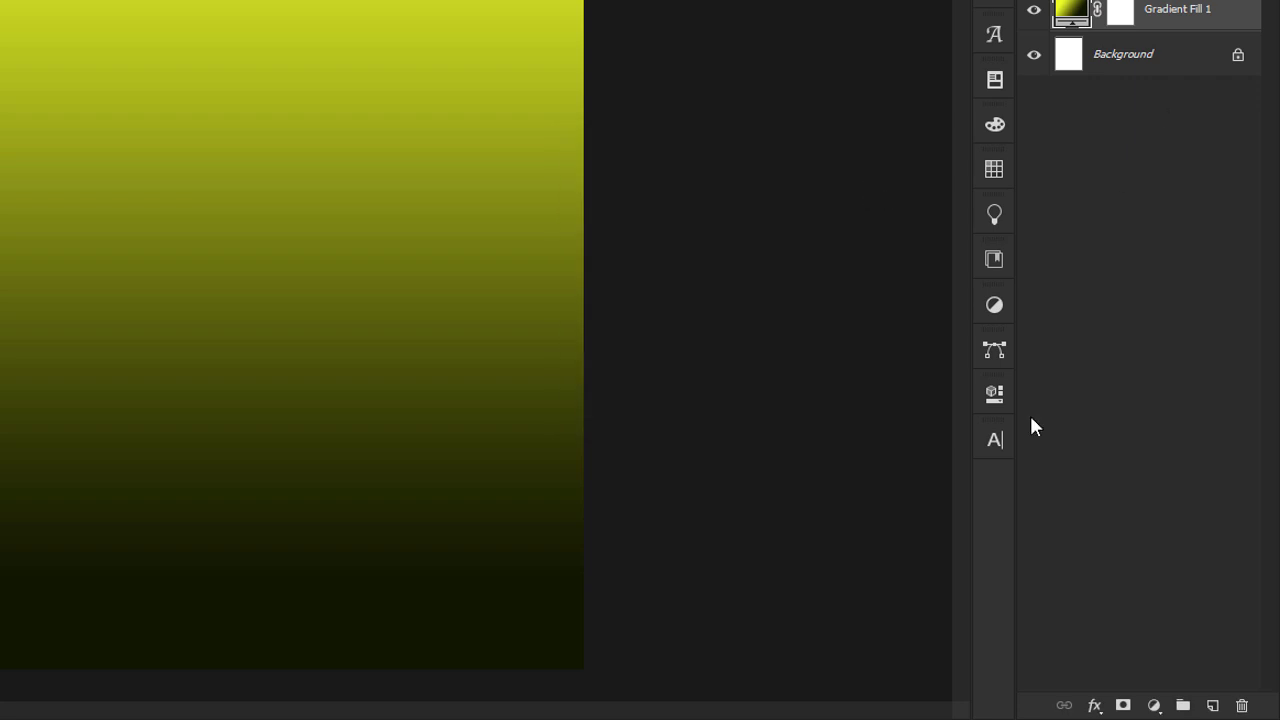
Step: Delete the white Background layer
{"action": "left_click", "coordinate": [1154, 58]}
{"action": "key", "text": "Delete"}
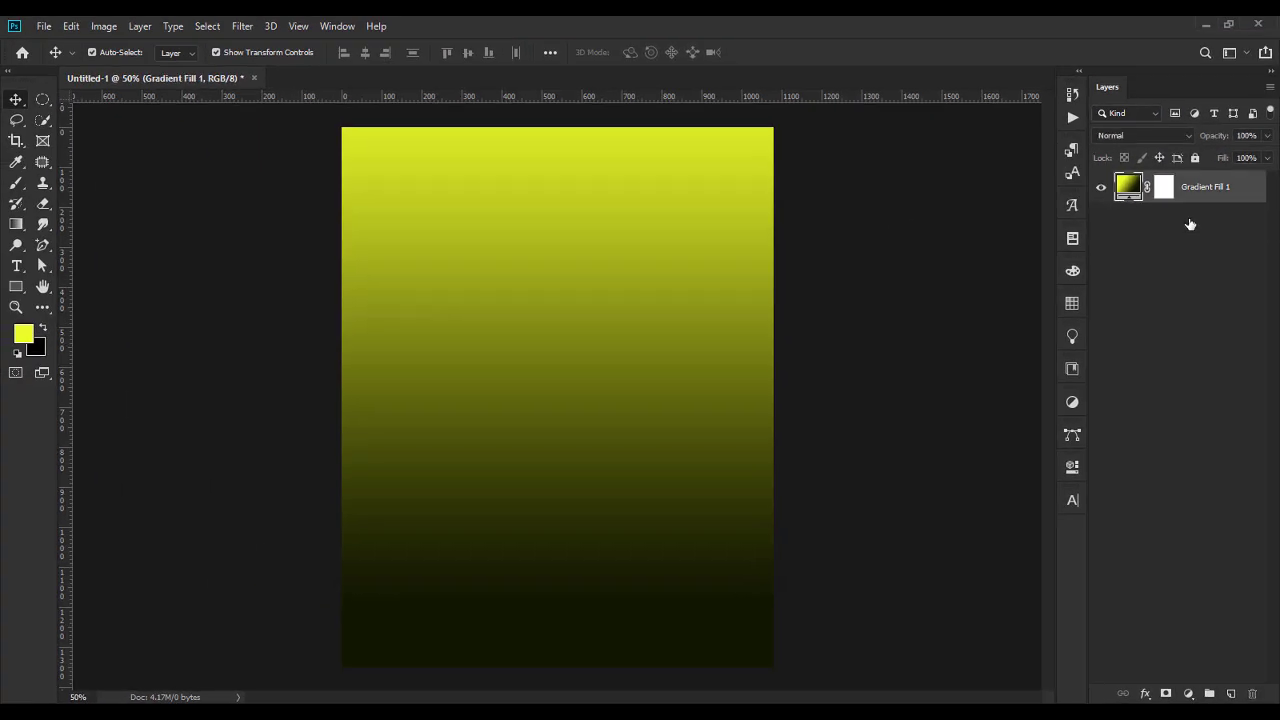
Step: Place the red and orange neon corridor image above the gradient fill
{"action": "key", "text": "alt+Tab"}
{"action": "left_click_drag", "start_coordinate": [474, 222], "coordinate": [590, 322]}
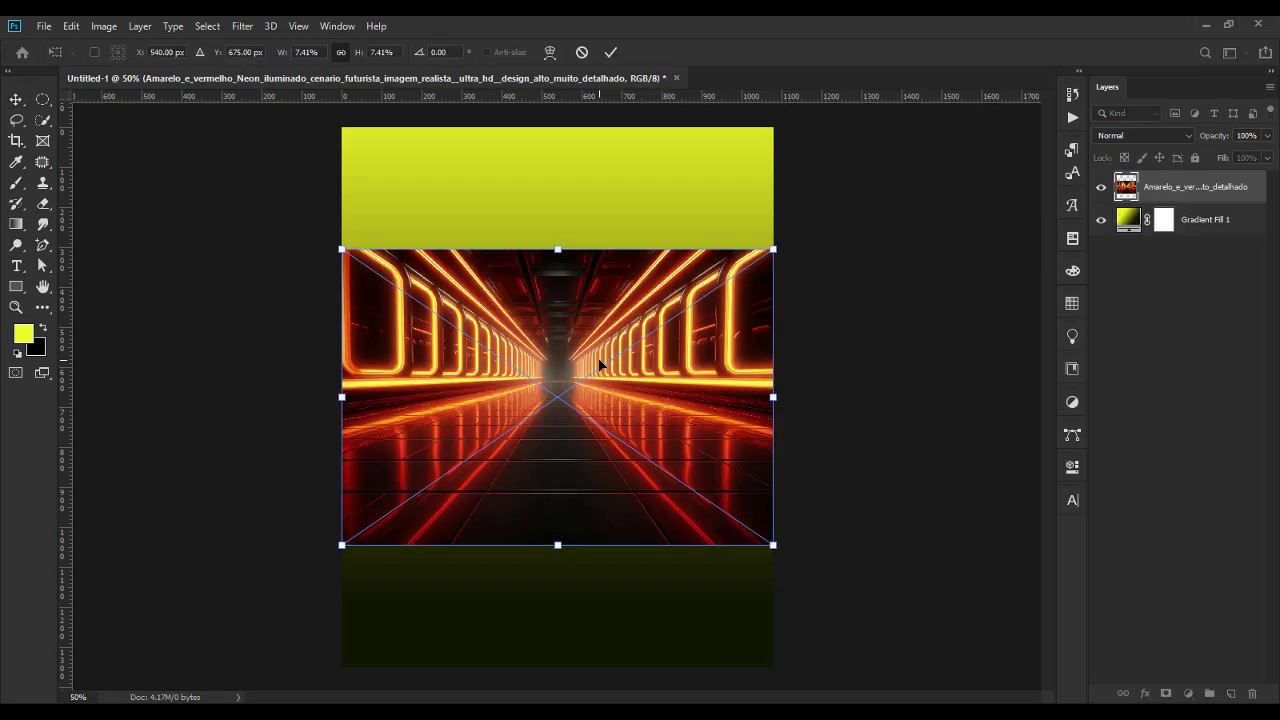
{"action": "left_click", "coordinate": [611, 52]}
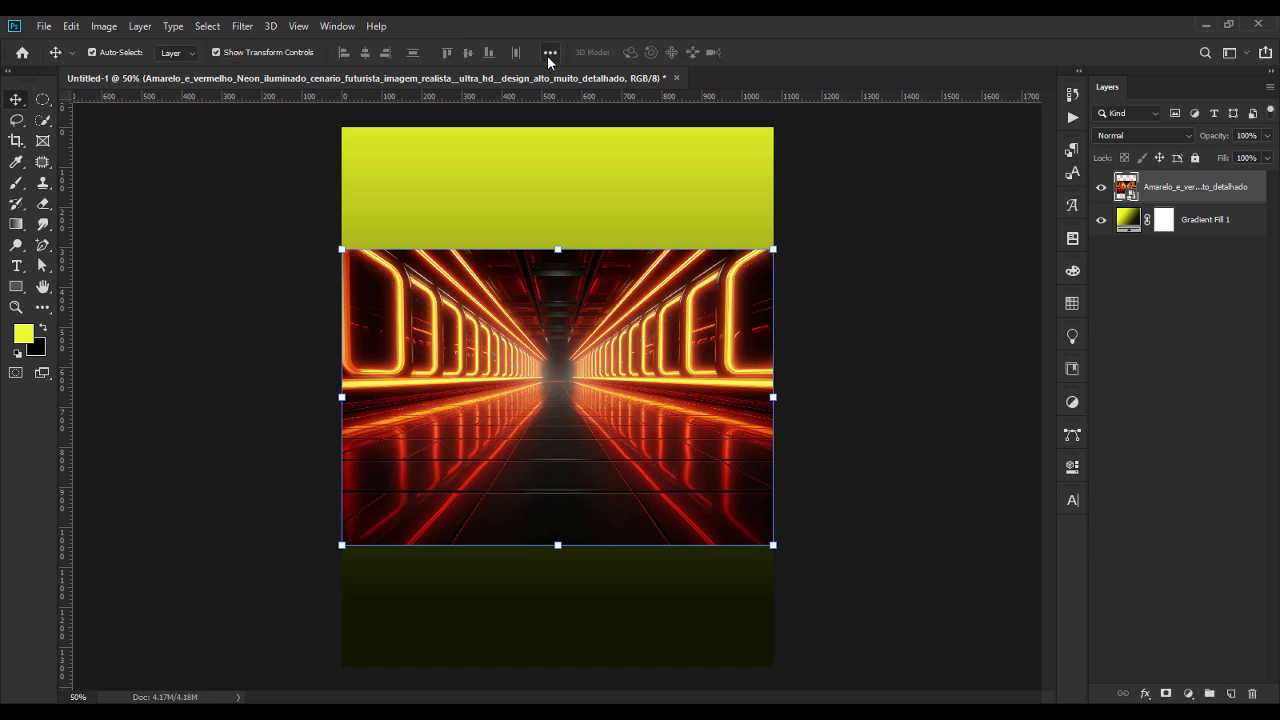
Step: Set alignment to be relative to the canvas and align the corridor image to the canvas's top edge
{"action": "left_click", "coordinate": [549, 53]}
{"action": "left_click", "coordinate": [588, 198]}
{"action": "left_click", "coordinate": [590, 222]}
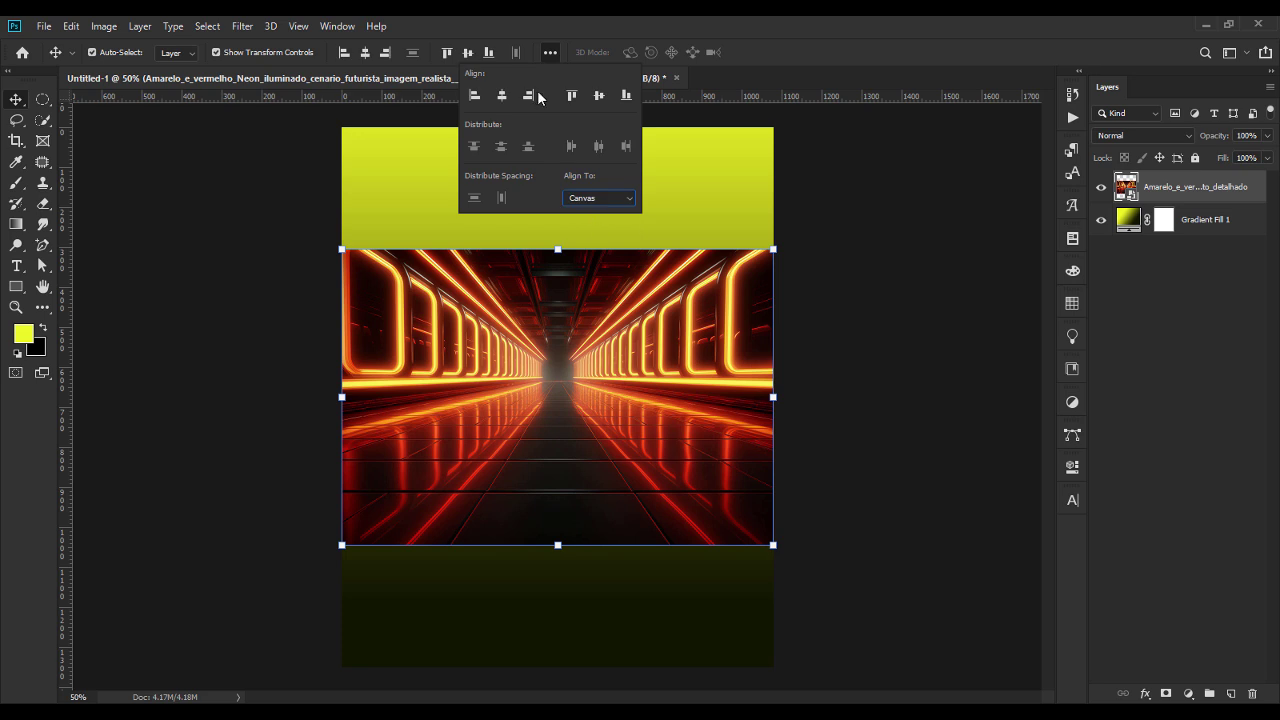
{"action": "left_click", "coordinate": [571, 95]}
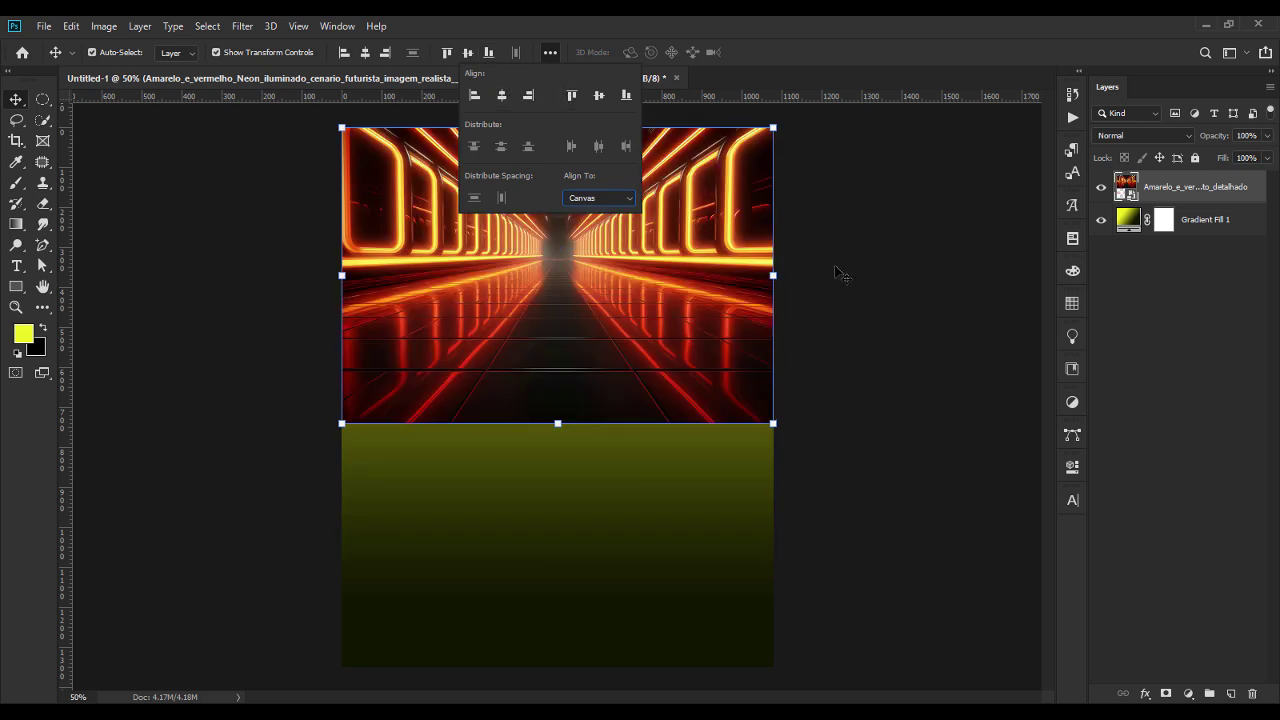
Step: Enlarge the corridor image to 7.57% and center it horizontally at the top of the canvas
{"action": "left_click_drag", "start_coordinate": [773, 275], "coordinate": [781, 275]}
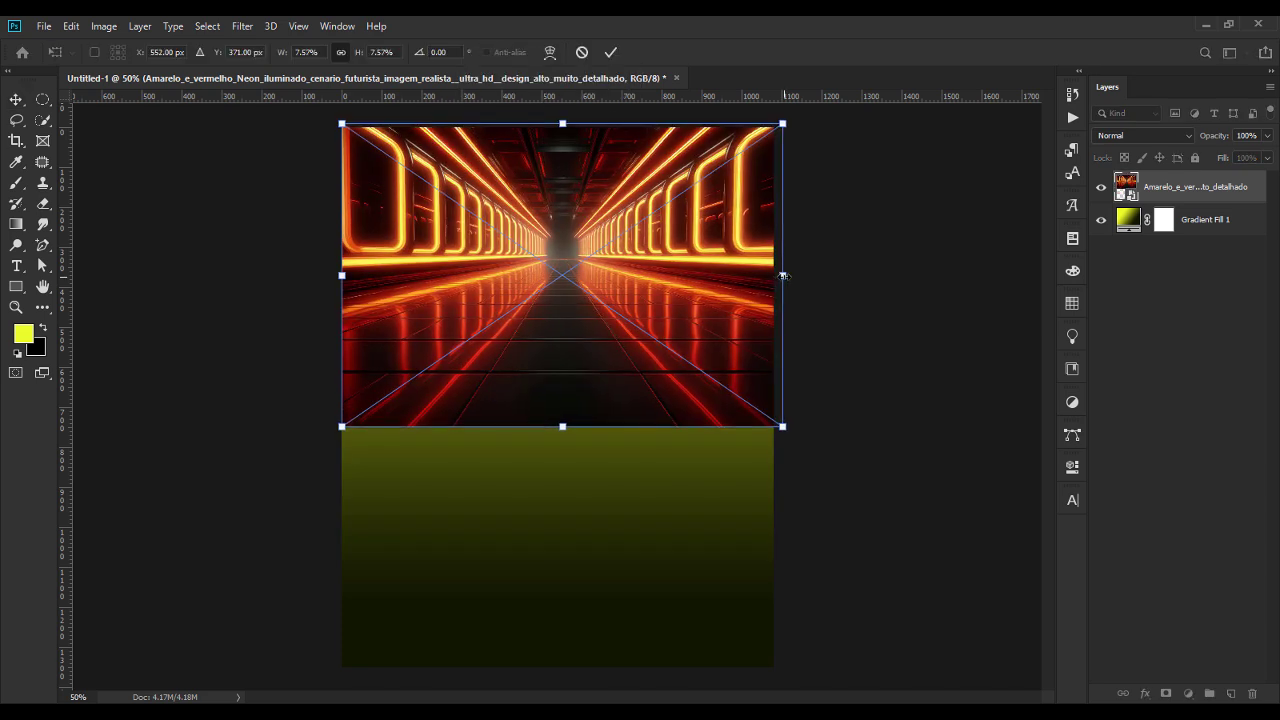
{"action": "key", "text": "Return"}
{"action": "left_click", "coordinate": [464, 54]}
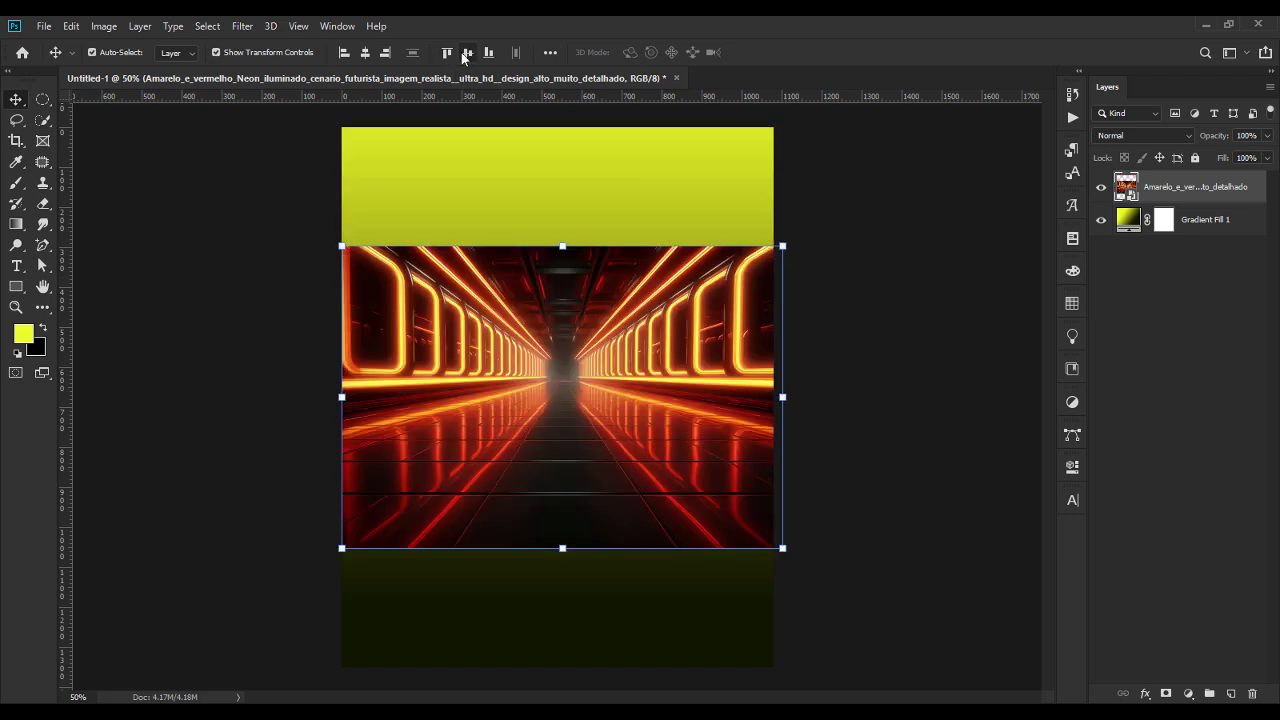
{"action": "left_click", "coordinate": [447, 53]}
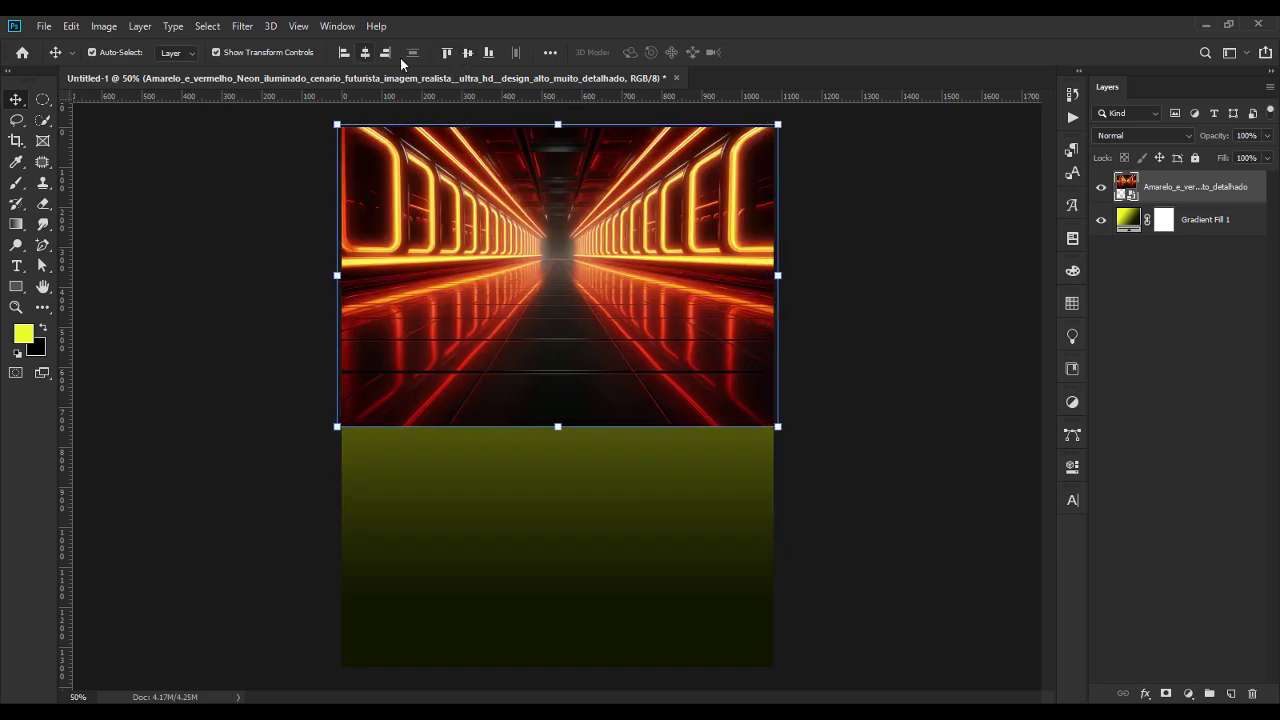
Step: Add a layer mask to the corridor image and fade out its lower part with a black-to-white linear gradient
{"action": "left_click", "coordinate": [1151, 187]}
{"action": "left_click", "coordinate": [1166, 694]}
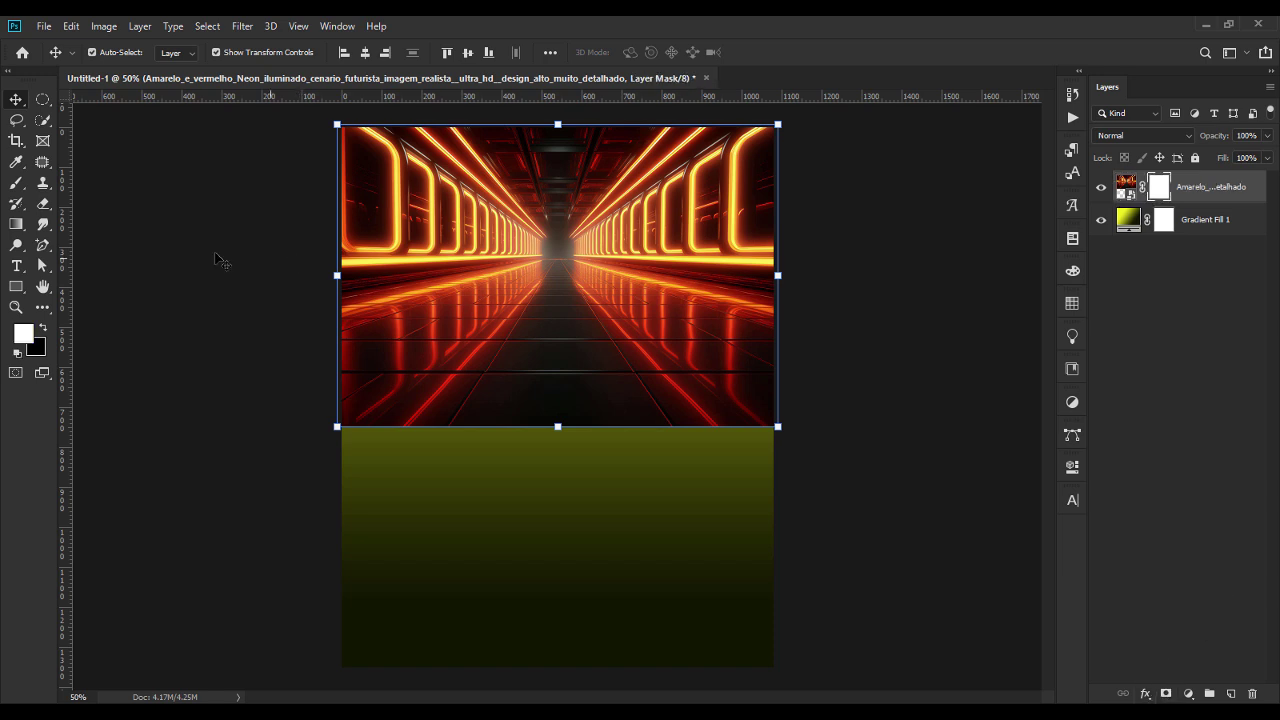
{"action": "left_click", "coordinate": [17, 226]}
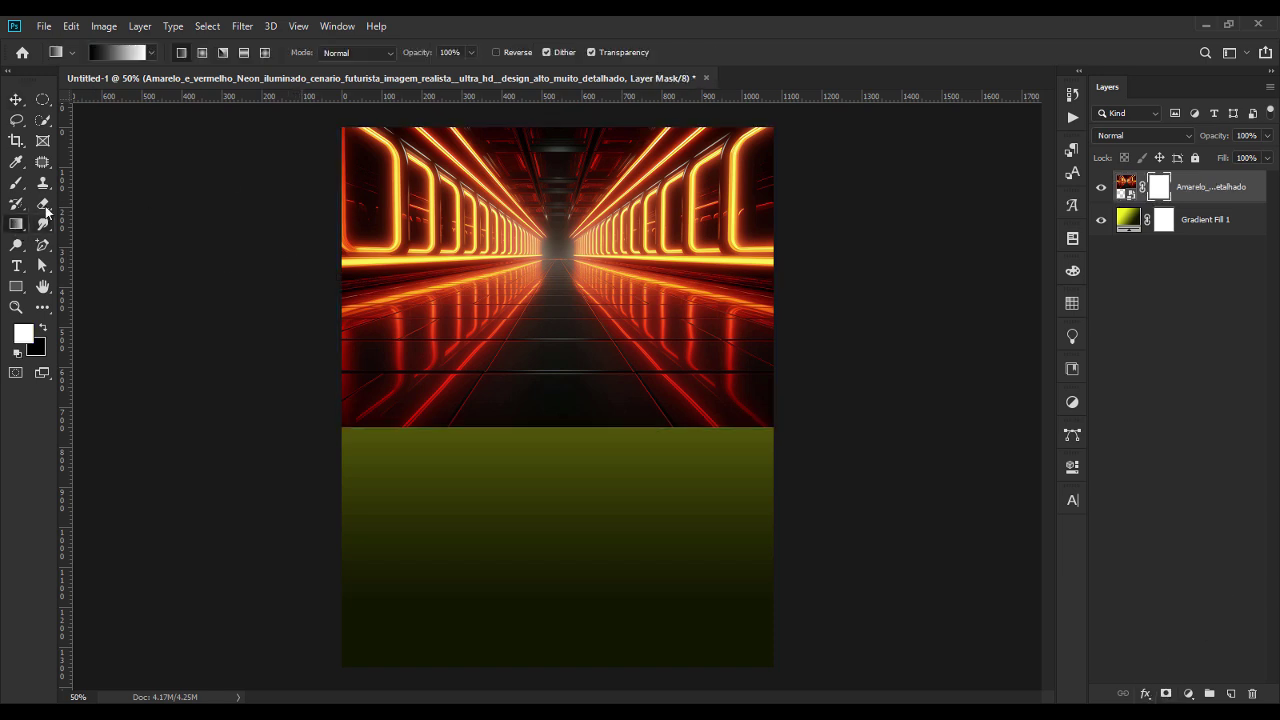
{"action": "left_click_drag", "start_coordinate": [563, 338], "coordinate": [566, 112]}
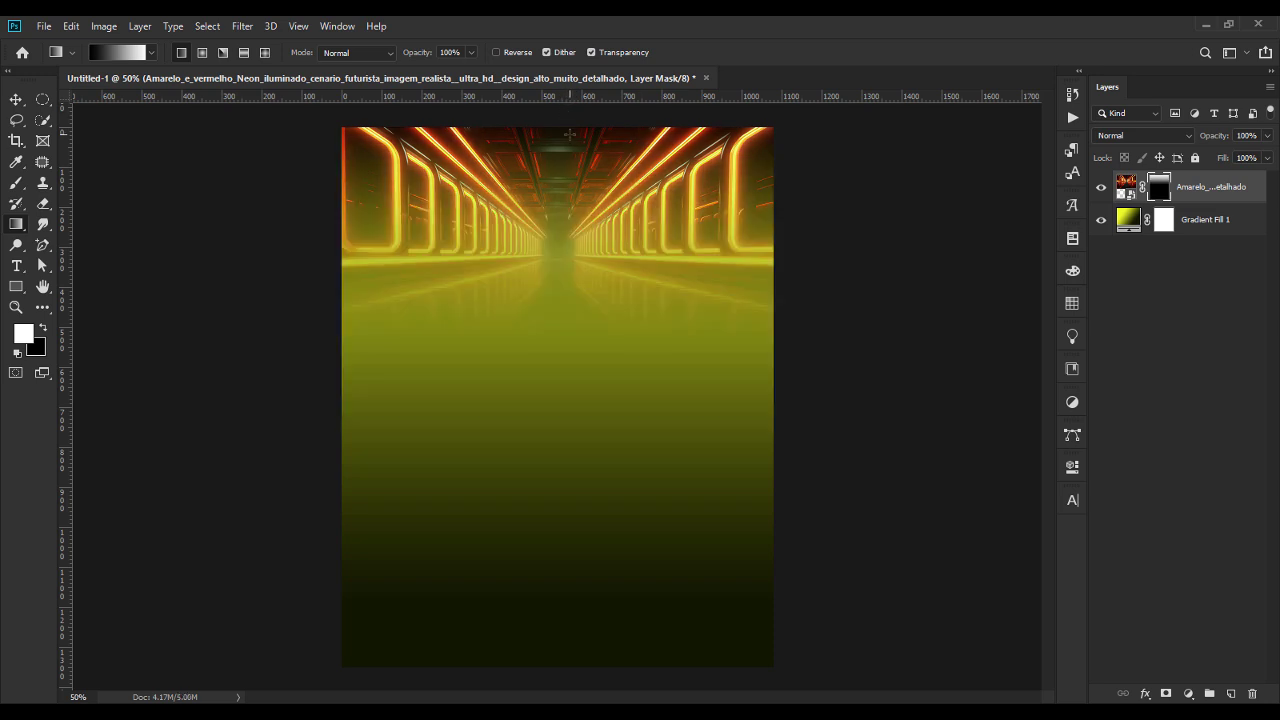
{"action": "key", "text": "ctrl+minus"}
{"action": "left_click_drag", "start_coordinate": [559, 333], "coordinate": [560, 167]}
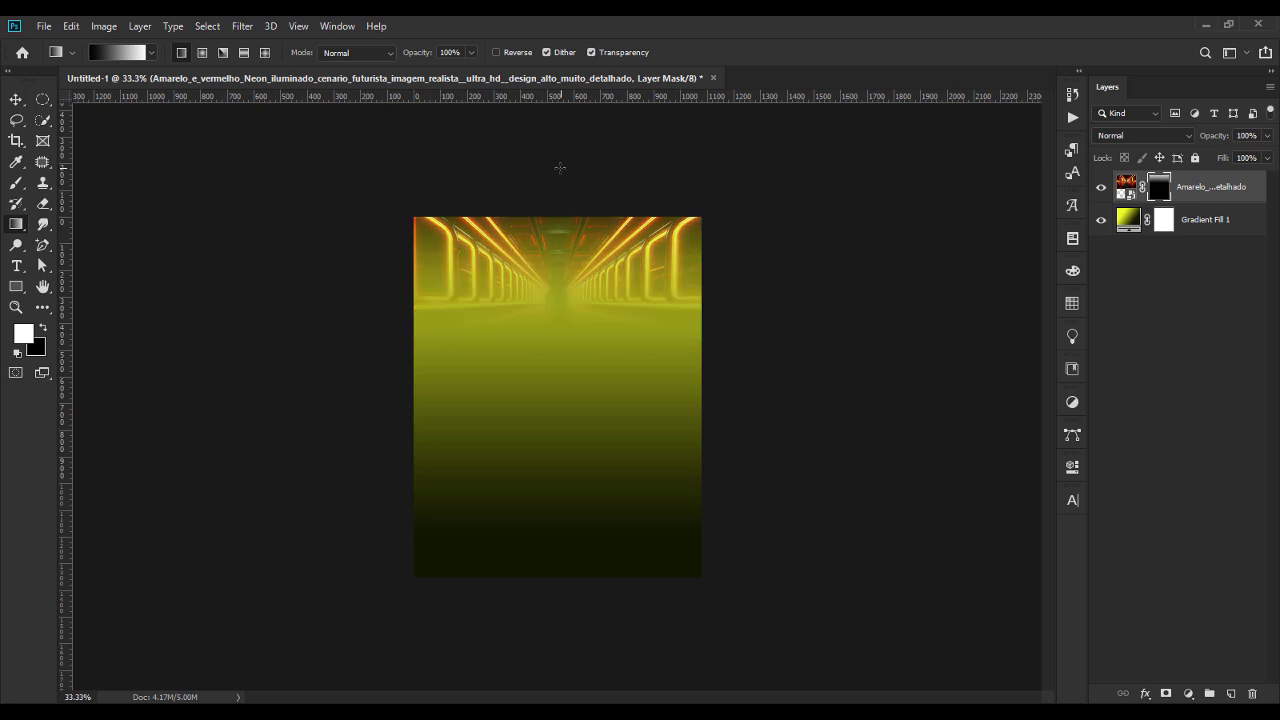
{"action": "left_click", "coordinate": [20, 102]}
{"action": "key", "text": "ctrl+plus"}
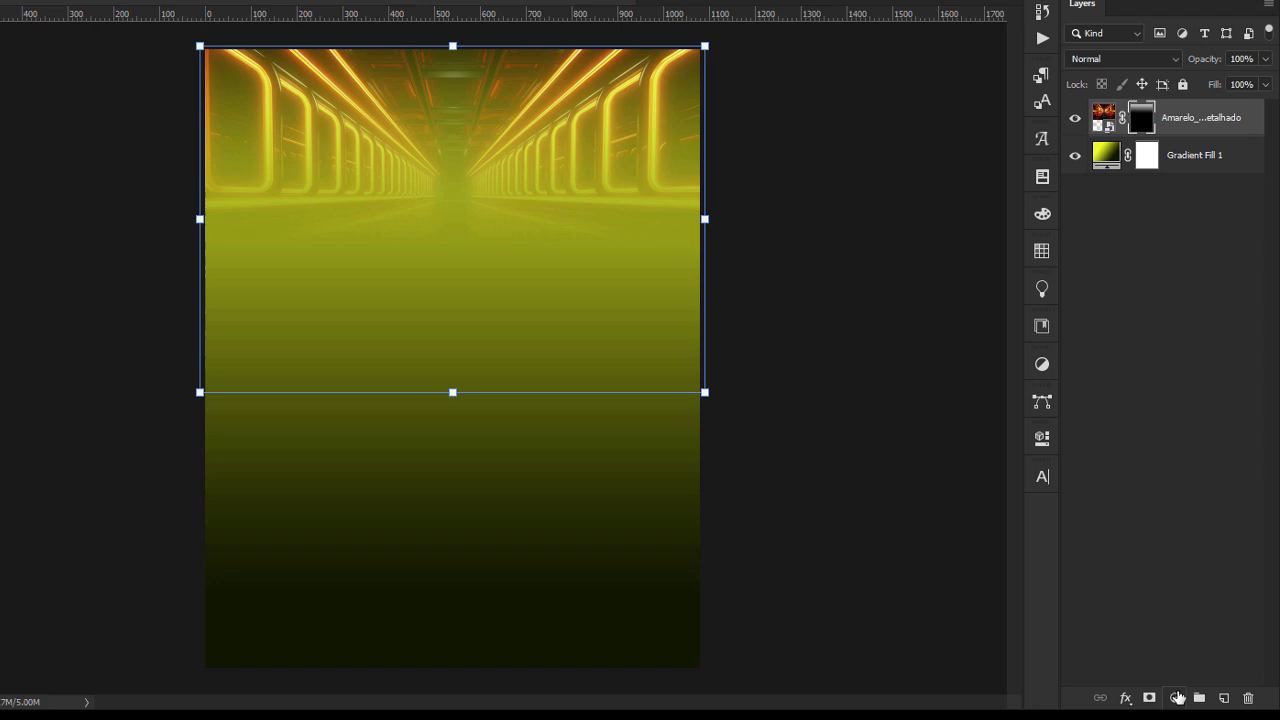
Step: Add a Hue/Saturation adjustment with saturation -100, clip it to the corridor image and compare its effect
{"action": "left_click", "coordinate": [1188, 693]}
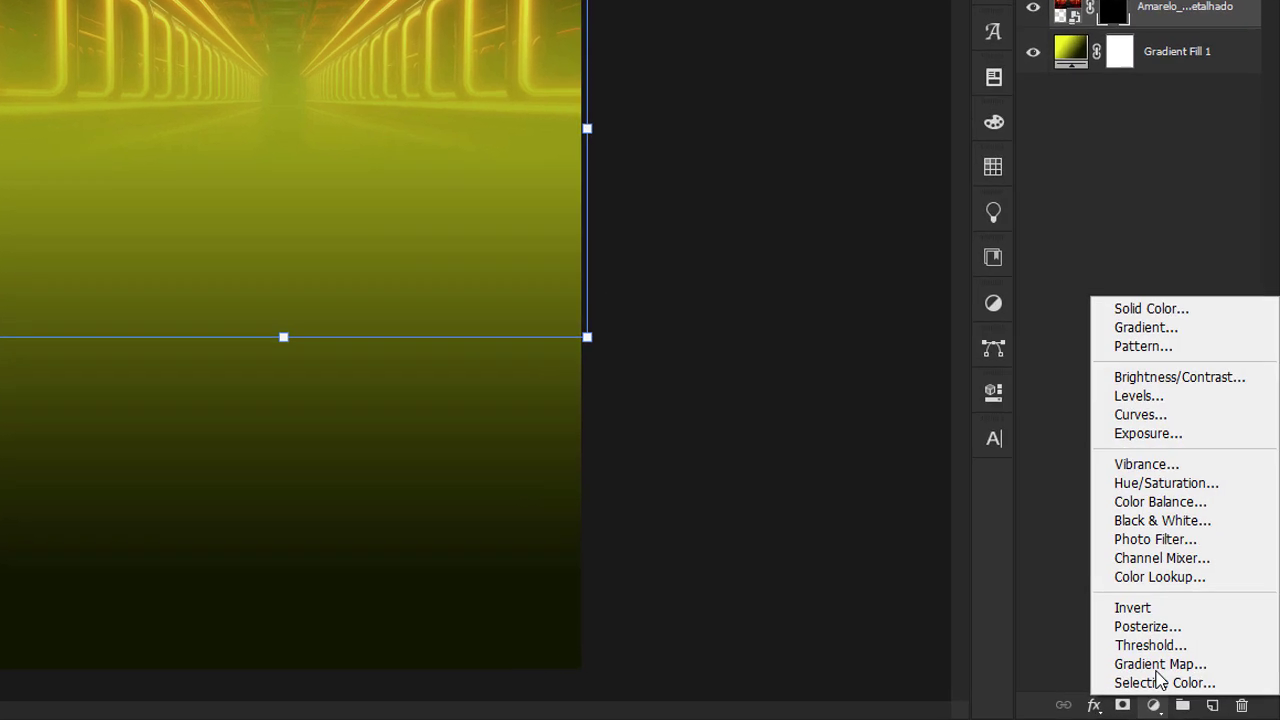
{"action": "left_click", "coordinate": [1165, 482]}
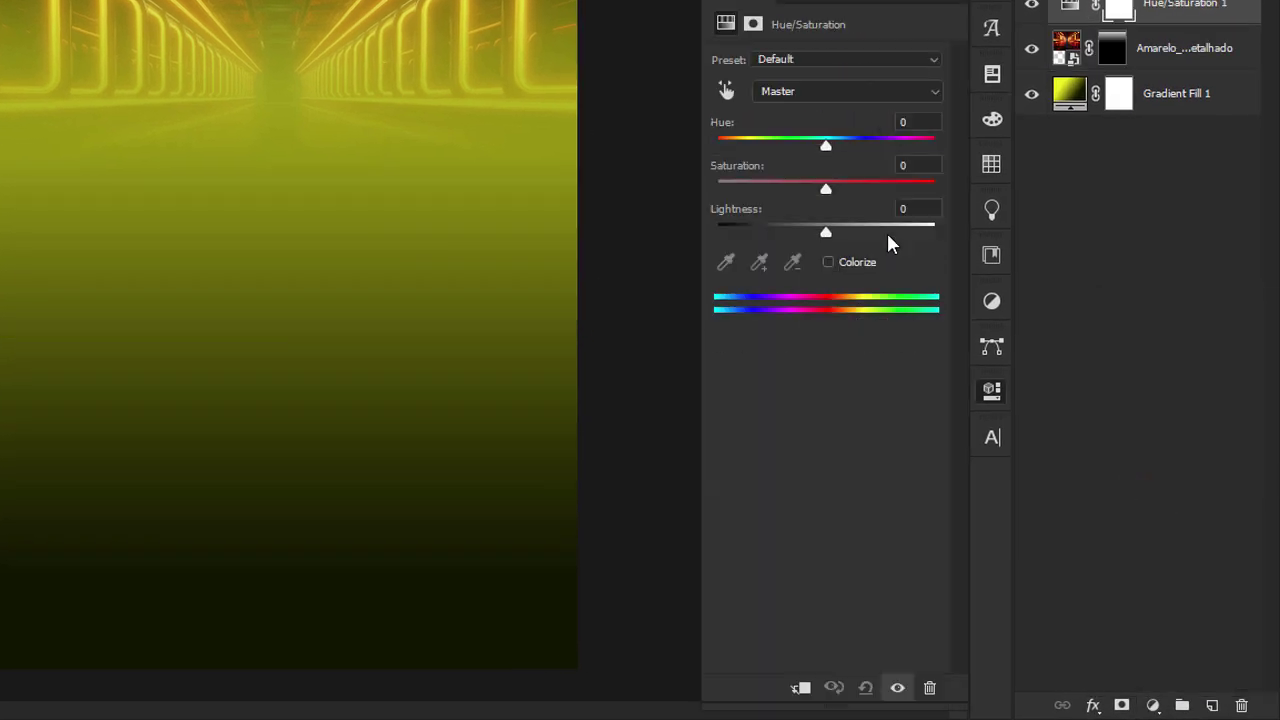
{"action": "left_click_drag", "start_coordinate": [748, 186], "coordinate": [706, 191]}
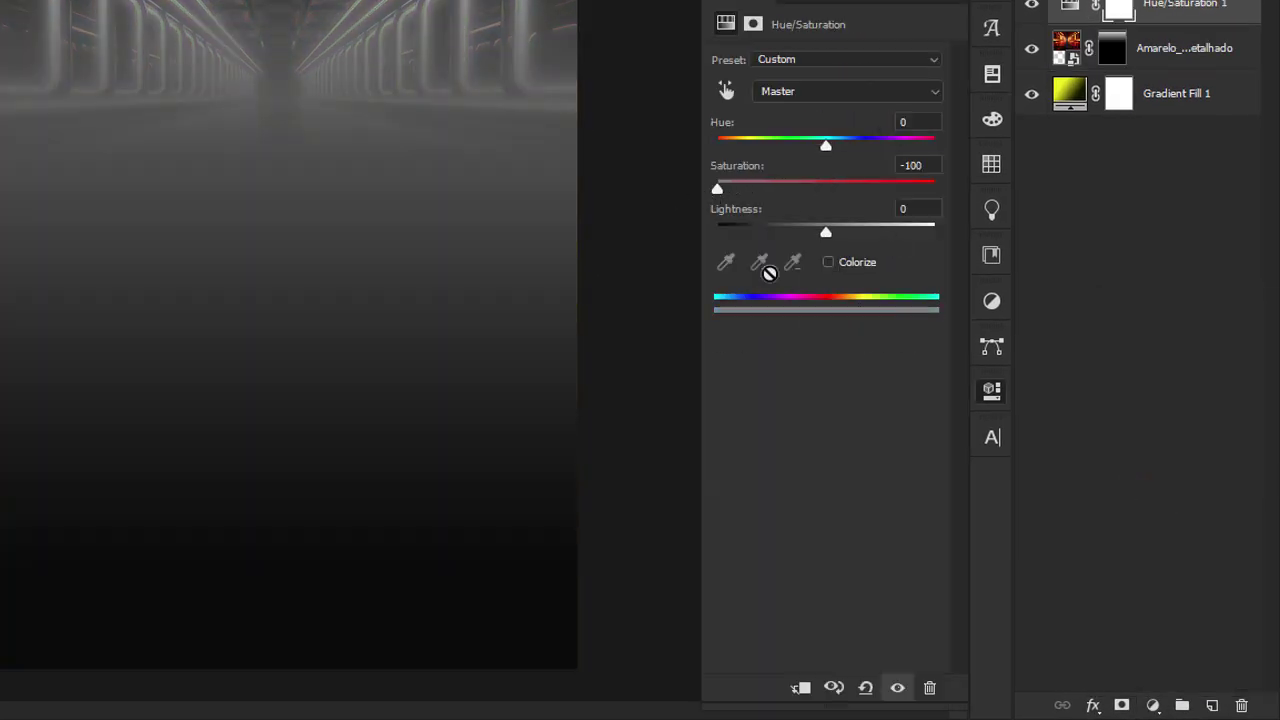
{"action": "left_click", "coordinate": [800, 688]}
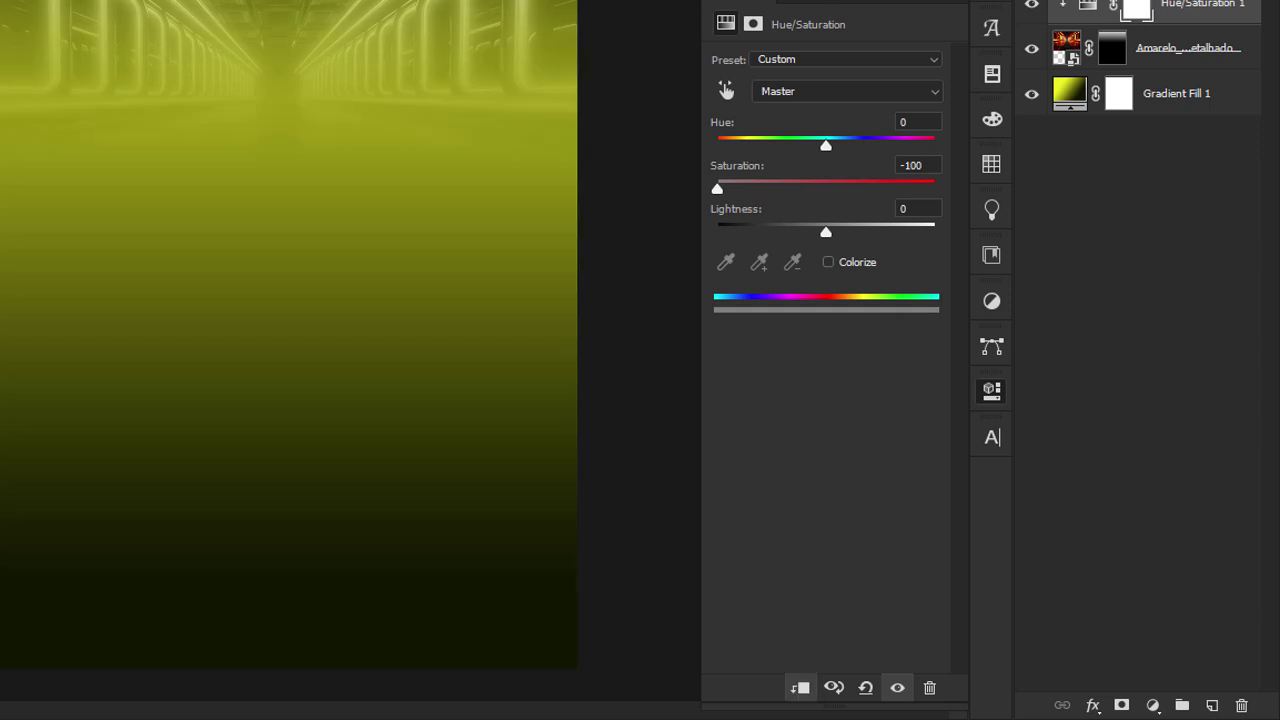
{"action": "left_click", "coordinate": [934, 2]}
{"action": "left_click", "coordinate": [1032, 4]}
{"action": "left_click", "coordinate": [1032, 4]}
{"action": "left_click", "coordinate": [1101, 188]}
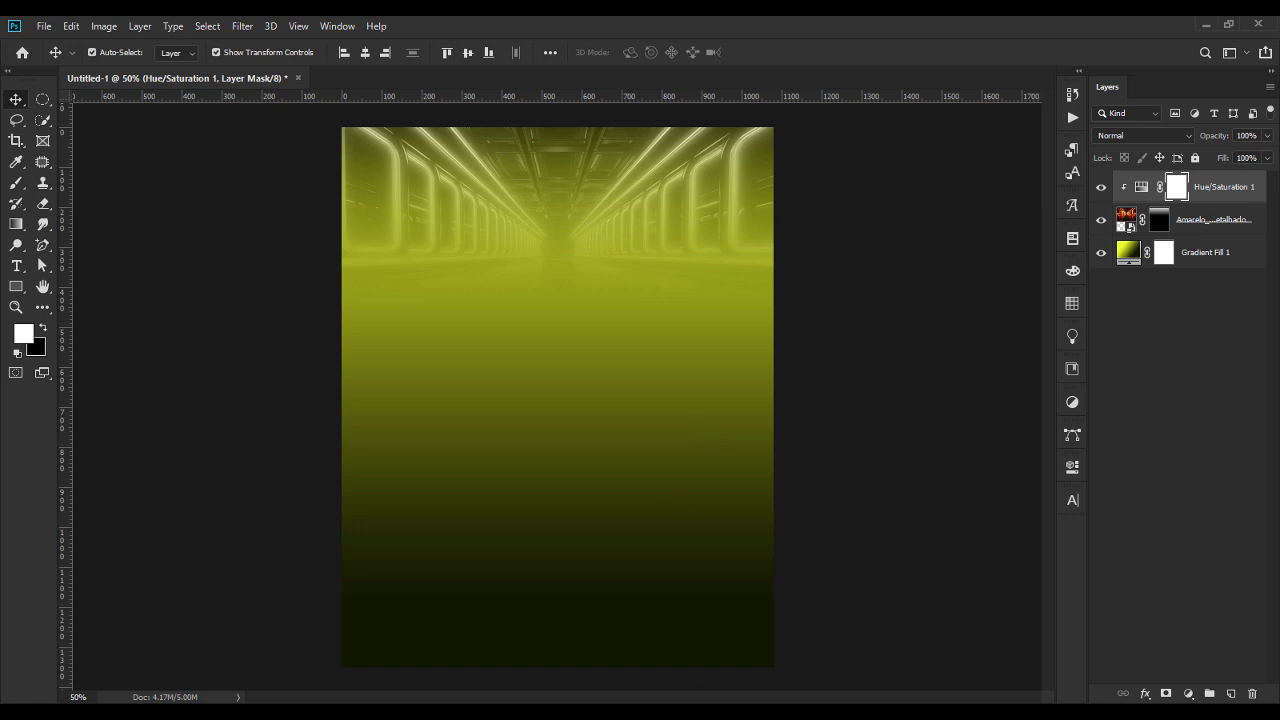
Step: Place the glowing futuristic circle image as the uppermost layer and center it horizontally on the canvas
{"action": "left_click", "coordinate": [650, 712]}
{"action": "left_click_drag", "start_coordinate": [370, 194], "coordinate": [595, 338]}
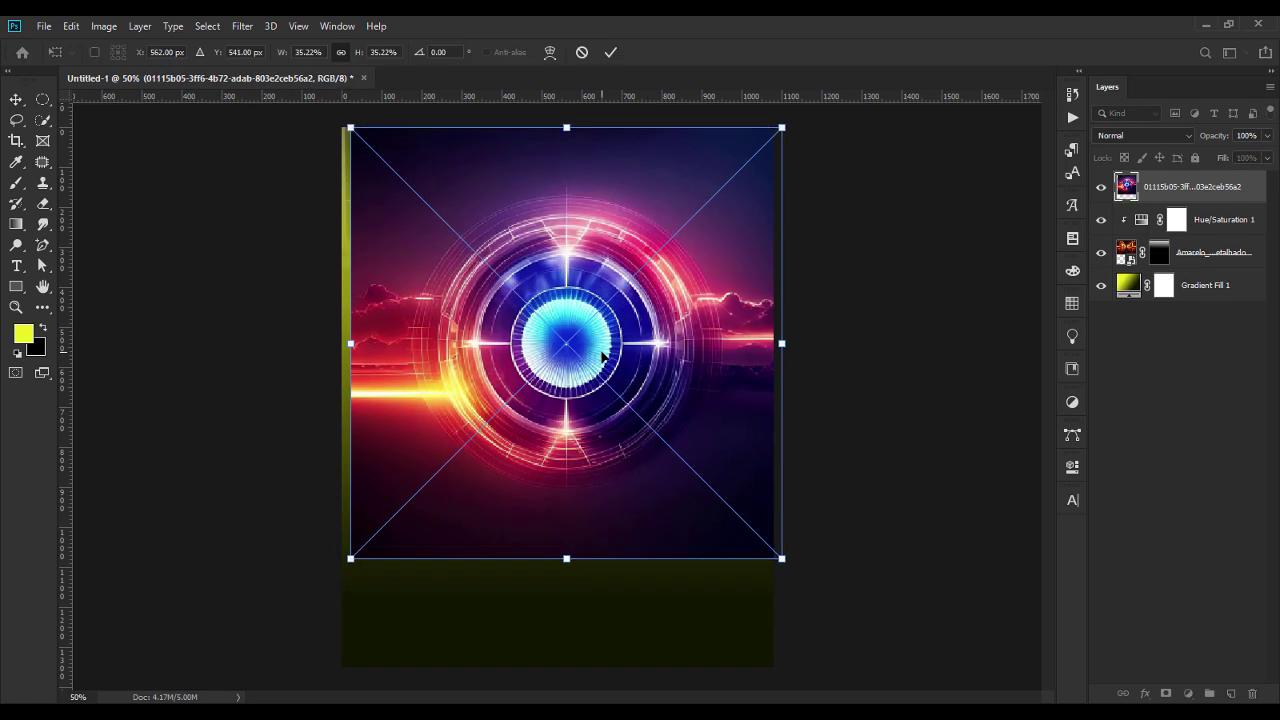
{"action": "key", "text": "Return"}
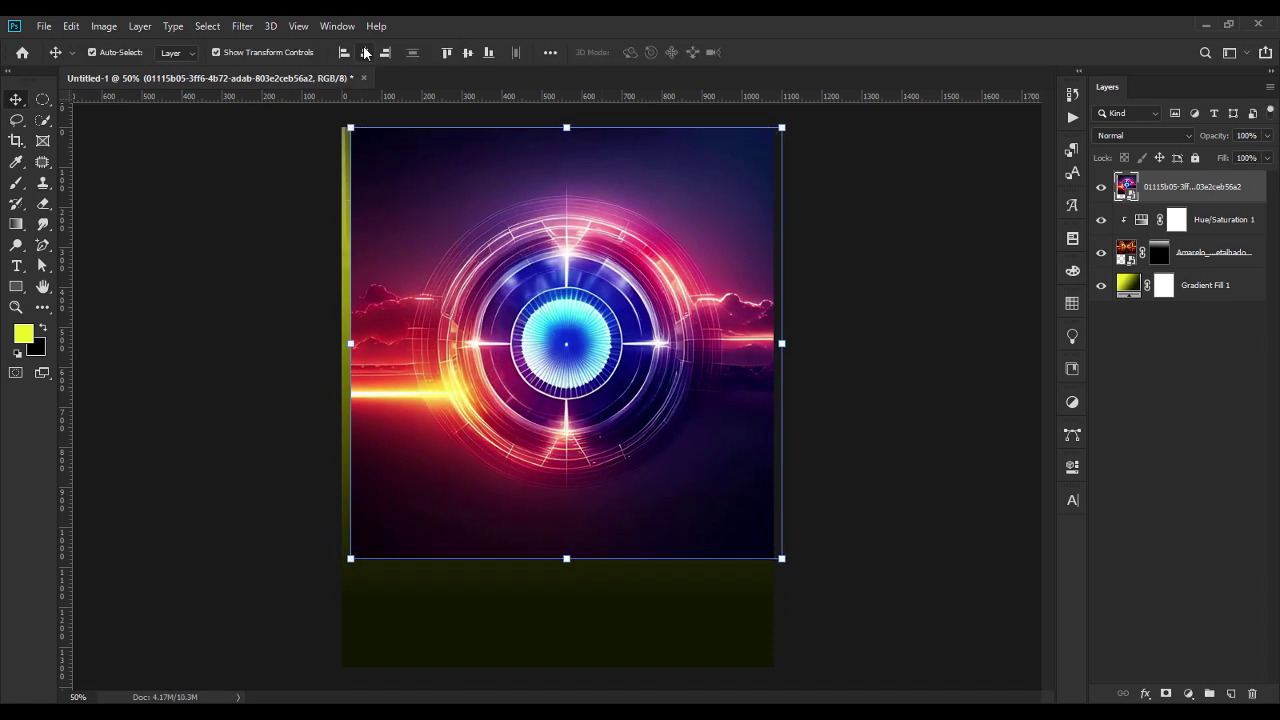
{"action": "left_click", "coordinate": [365, 52]}
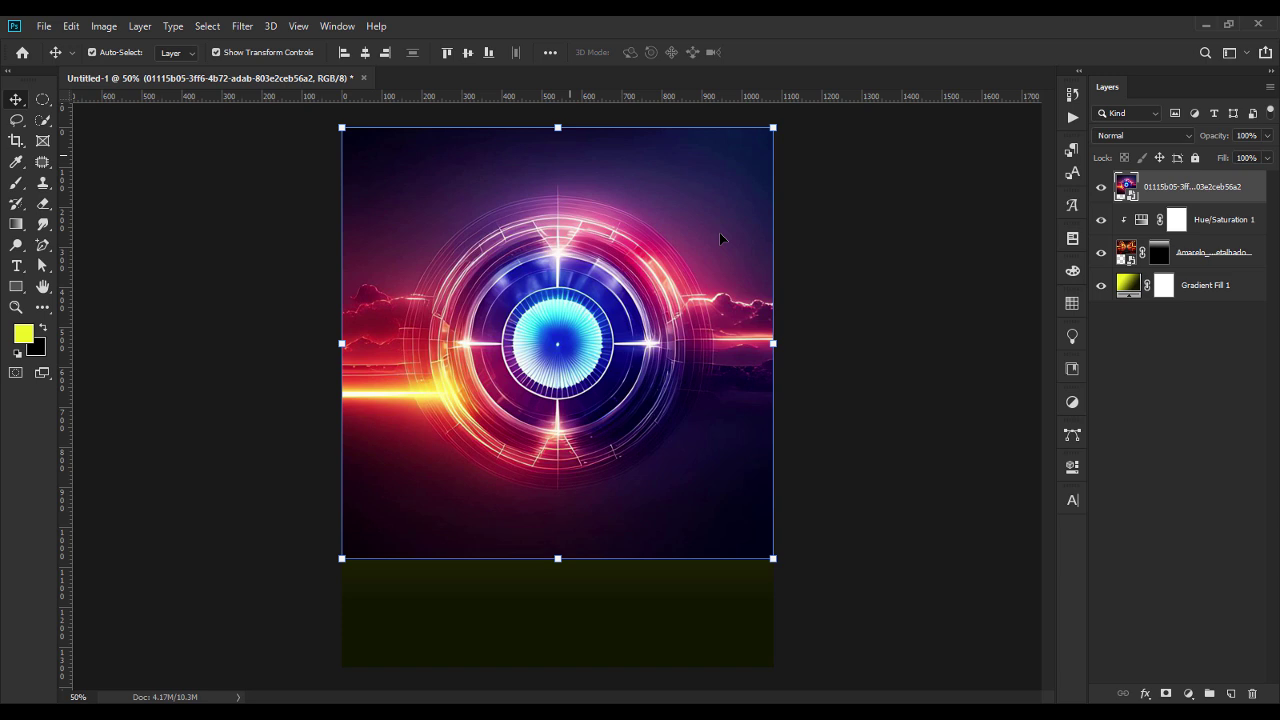
Step: Mask the circle image with an elliptical selection feathered by 90 px and centered on the glowing circle
{"action": "left_click", "coordinate": [43, 100]}
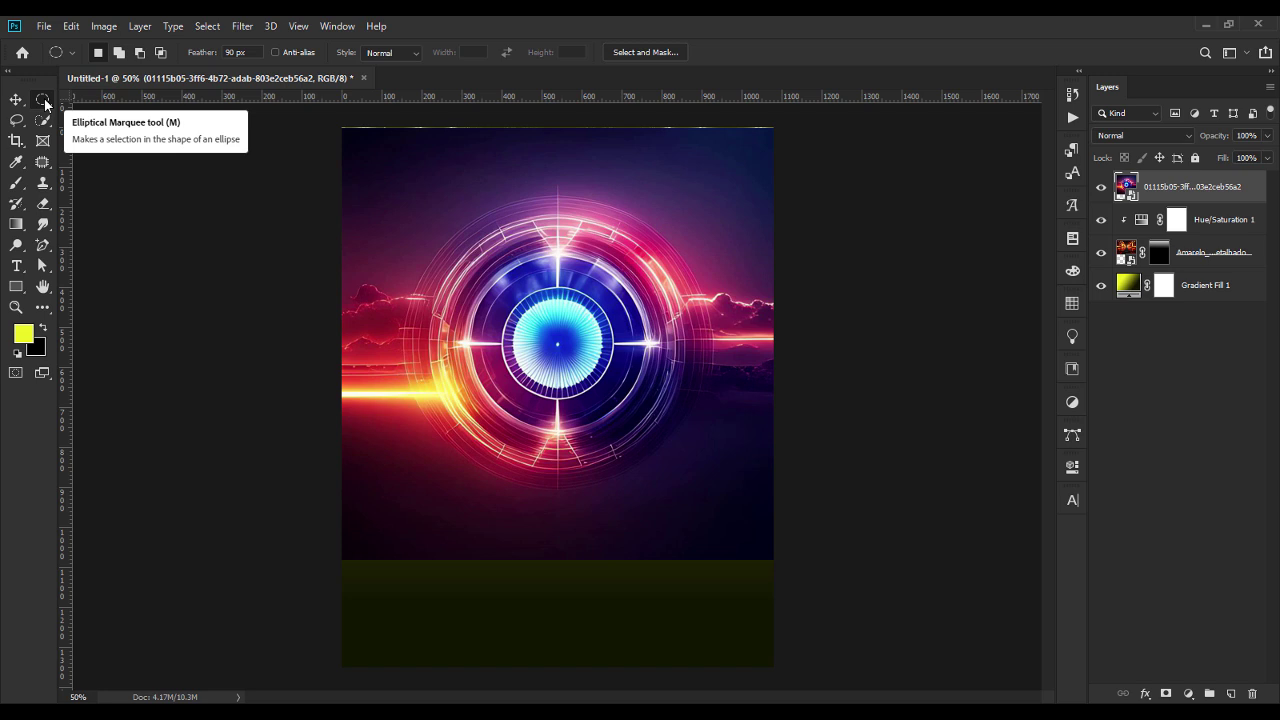
{"action": "left_click_drag", "start_coordinate": [557, 343], "coordinate": [713, 532]}
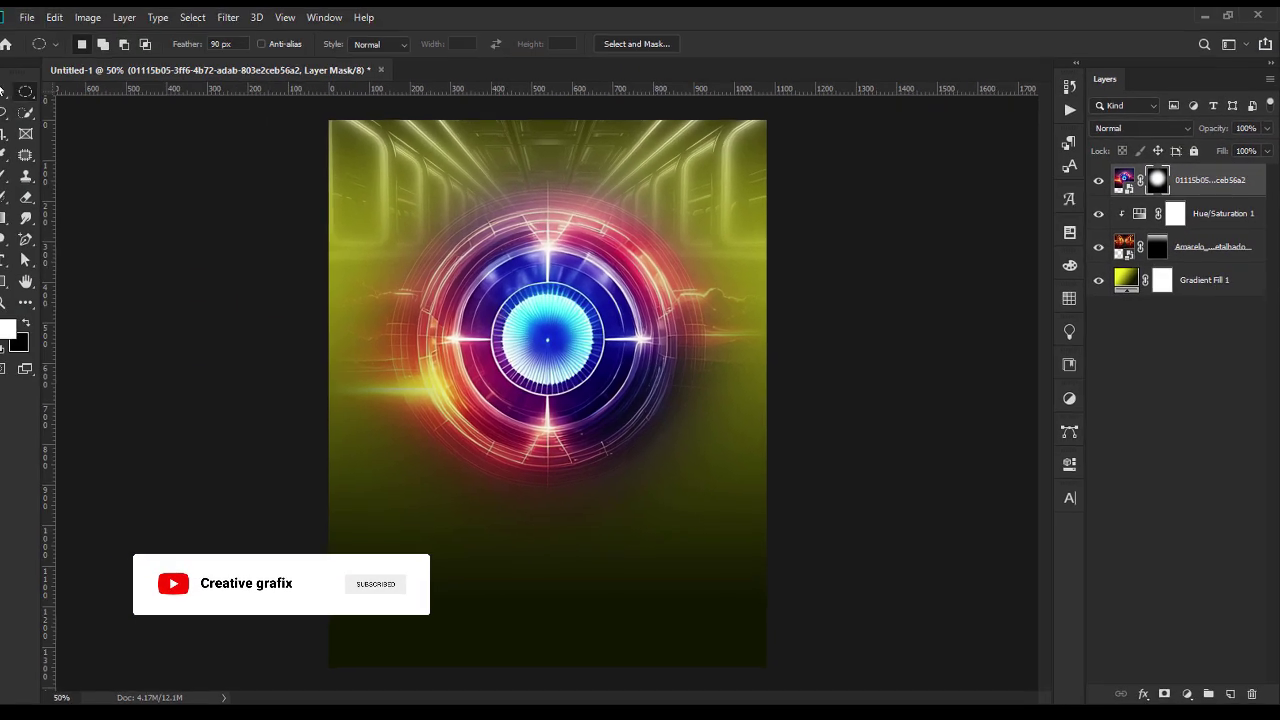
Step: Add a Hue/Saturation adjustment with saturation -100 above the circle image and clip it to that image
{"action": "key", "text": "v"}
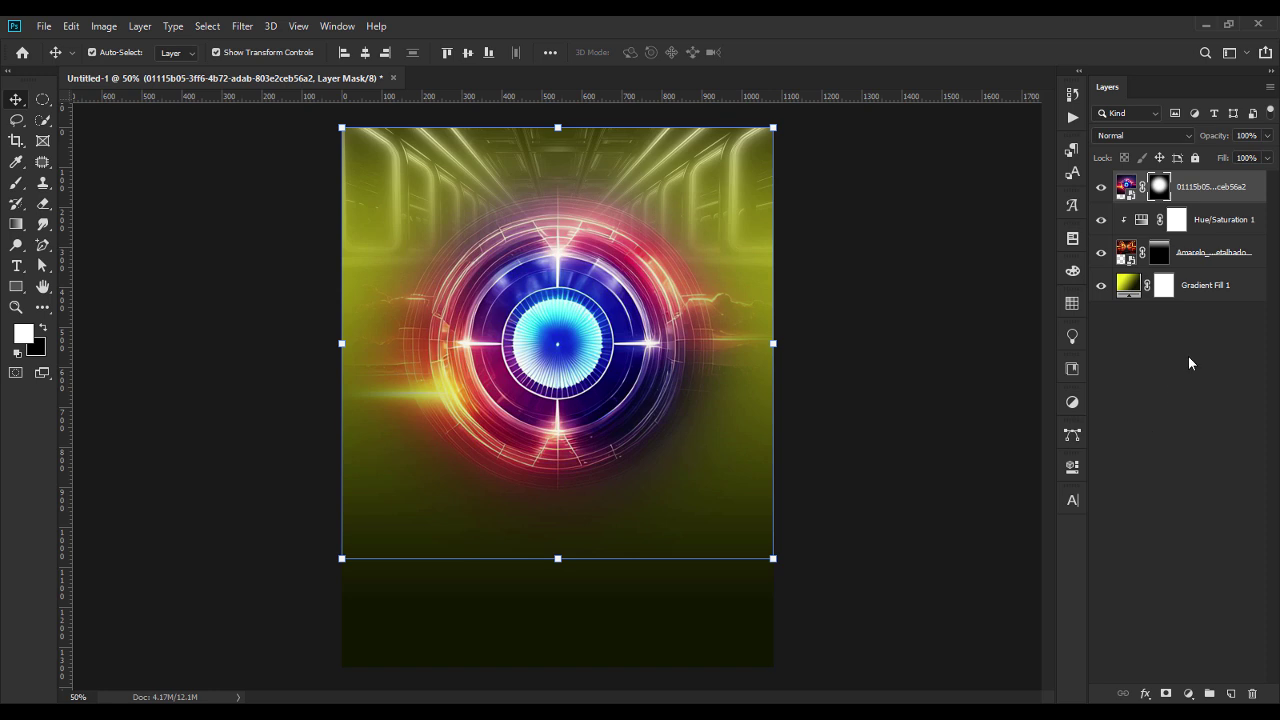
{"action": "left_click", "coordinate": [1188, 693]}
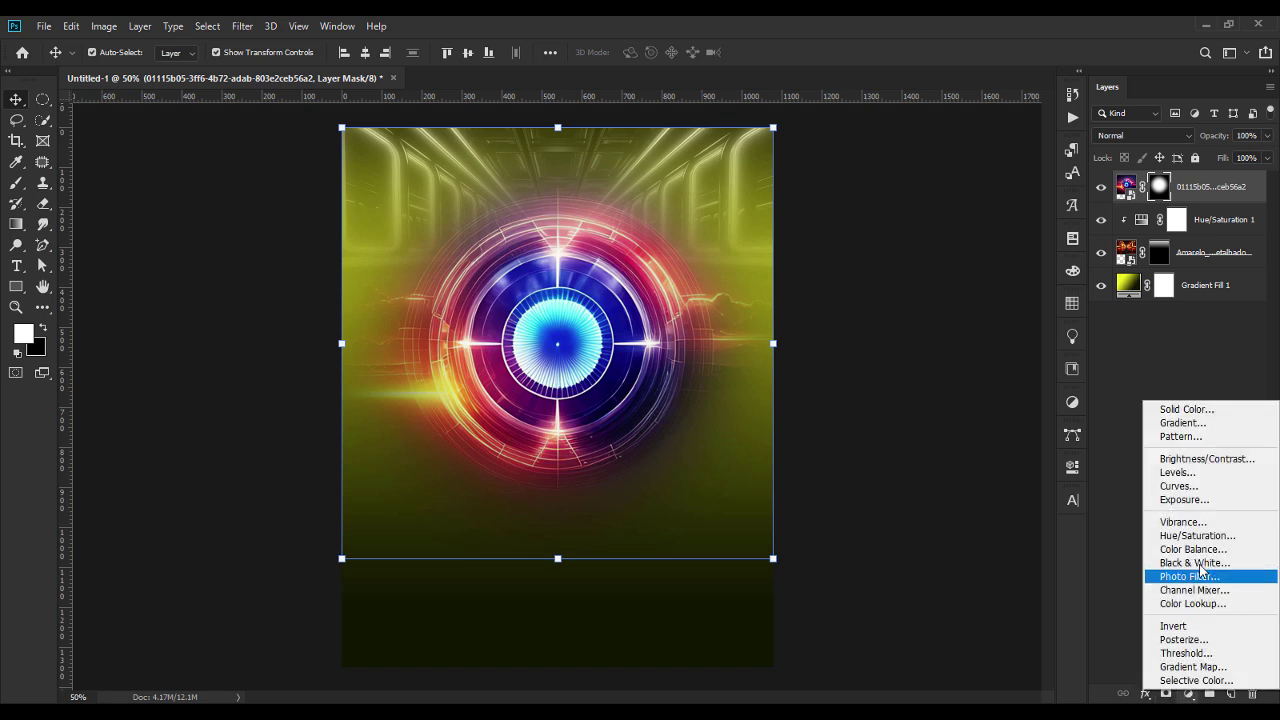
{"action": "left_click", "coordinate": [1171, 534]}
{"action": "left_click_drag", "start_coordinate": [952, 320], "coordinate": [852, 318]}
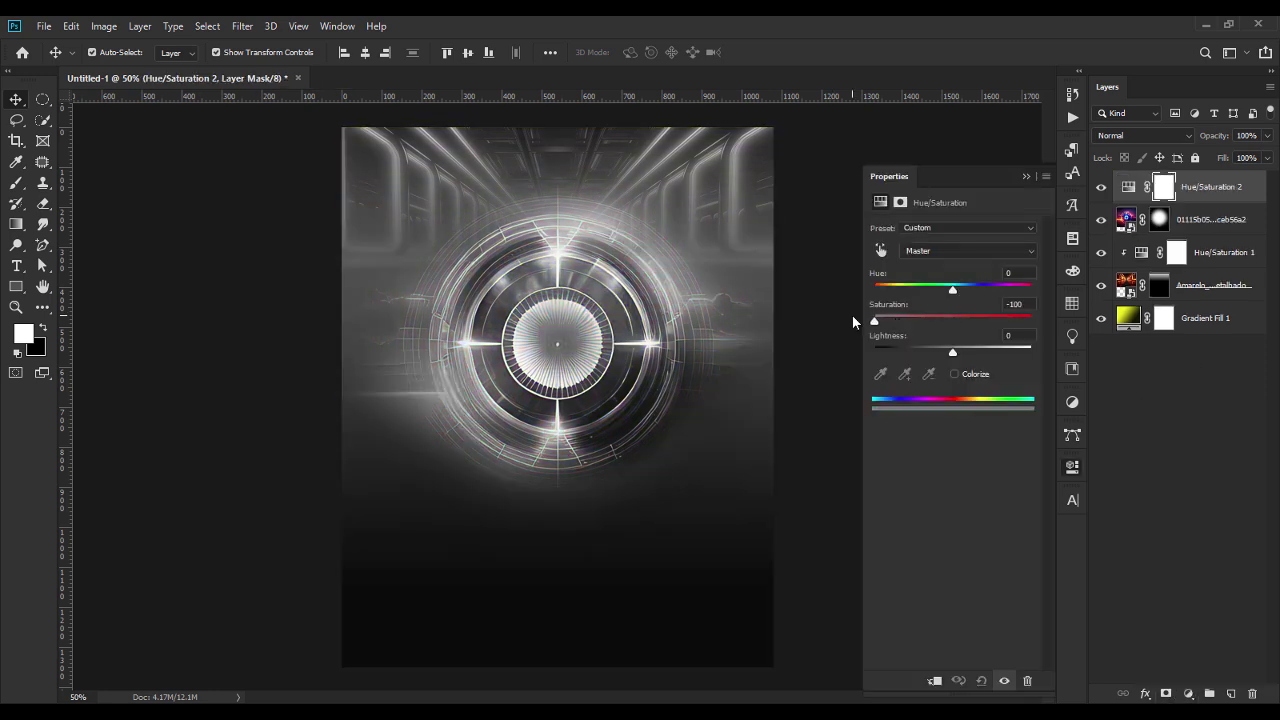
{"action": "left_click", "coordinate": [934, 681]}
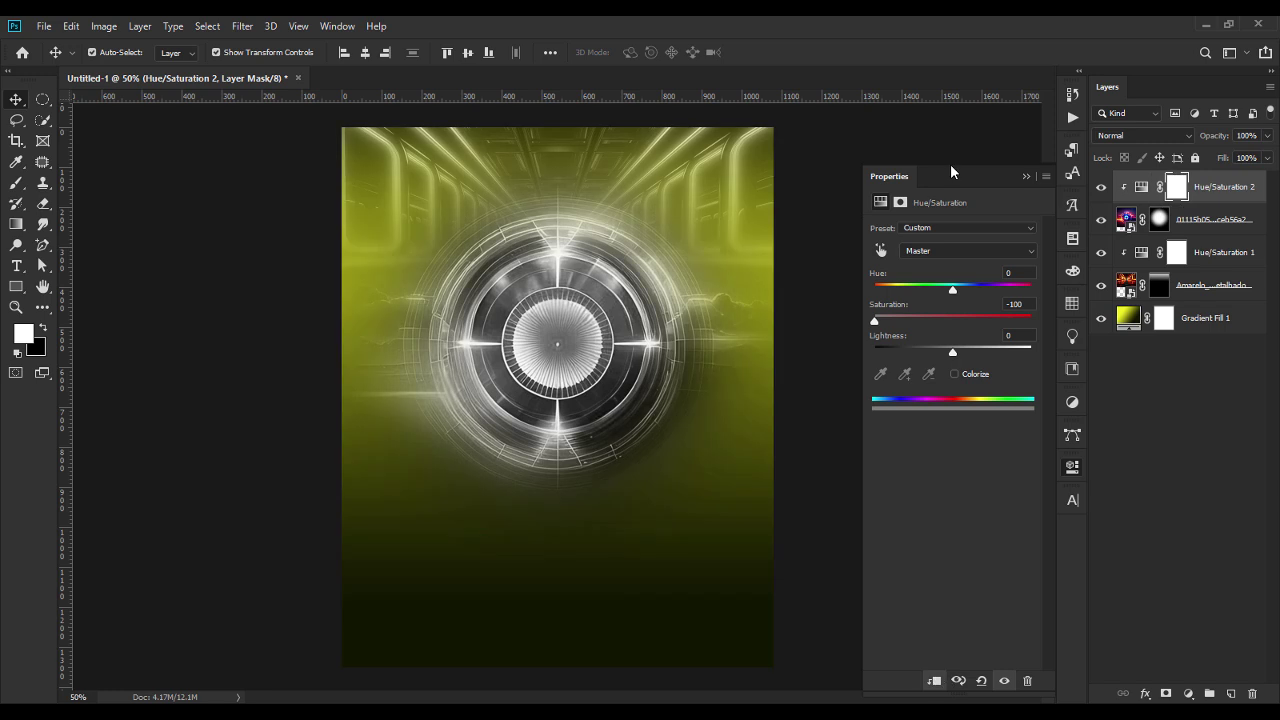
{"action": "left_click", "coordinate": [1023, 177]}
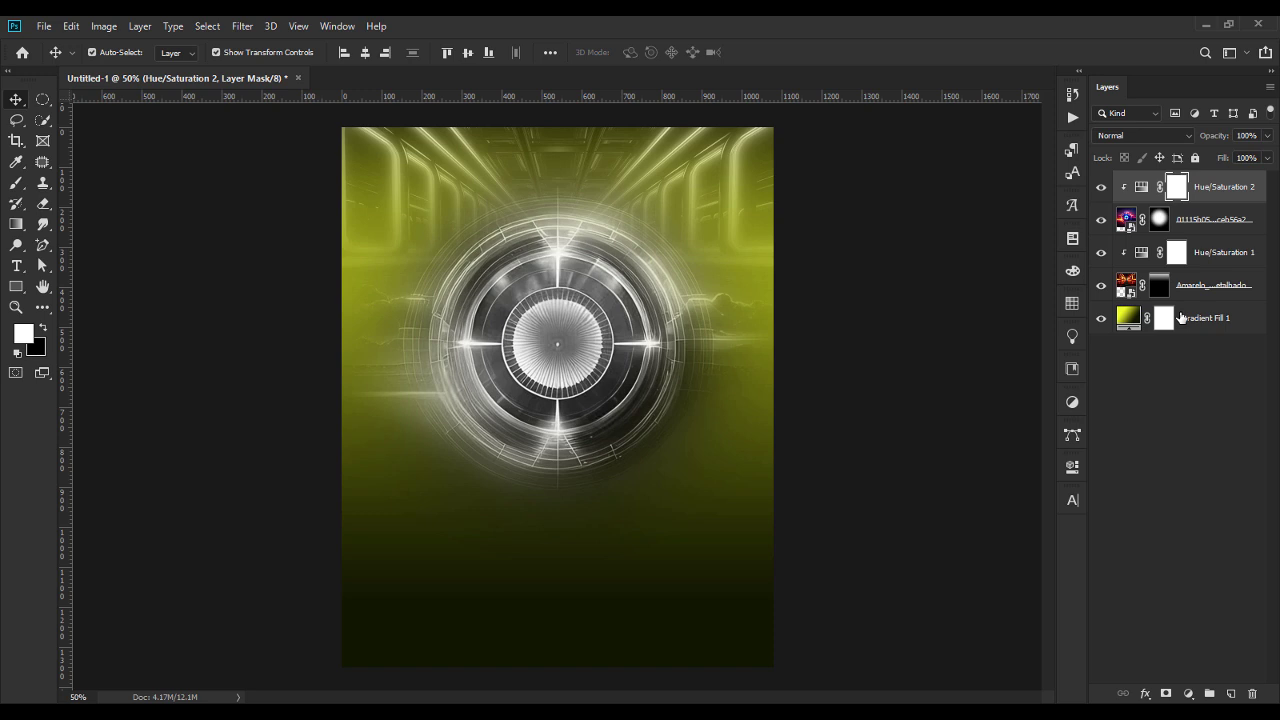
{"action": "left_click", "coordinate": [1132, 138]}
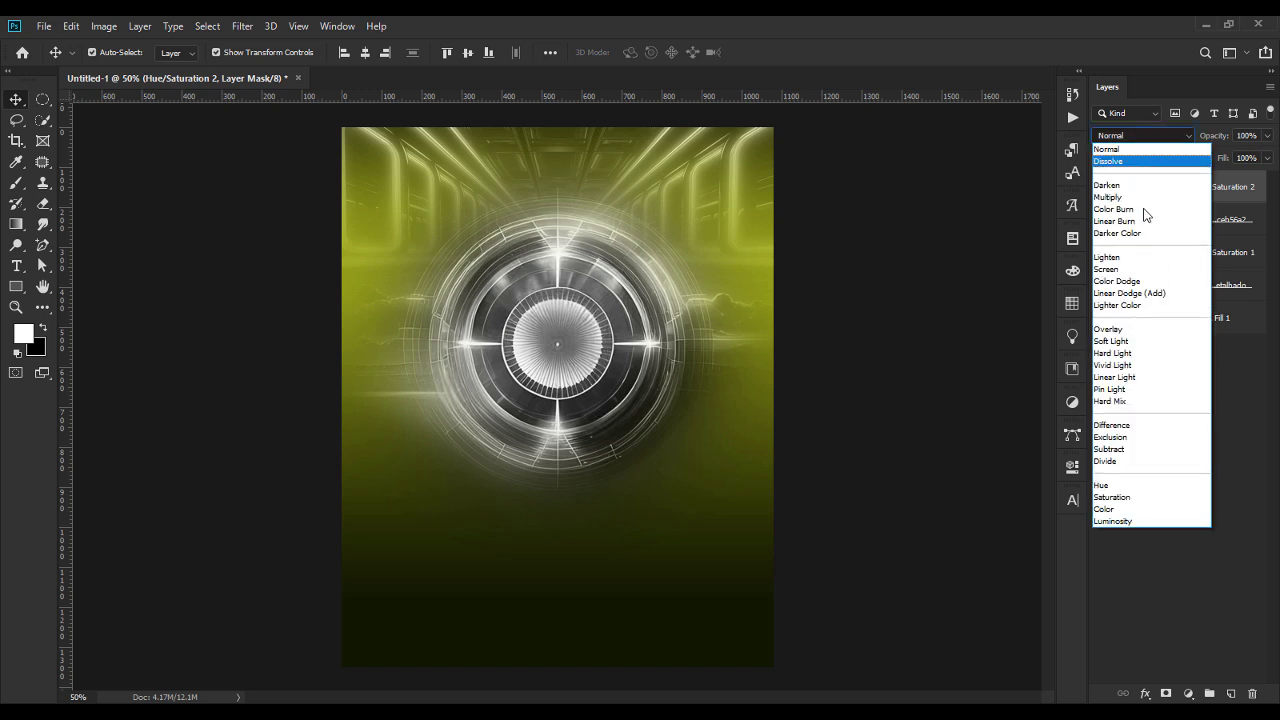
{"action": "left_click", "coordinate": [1152, 303]}
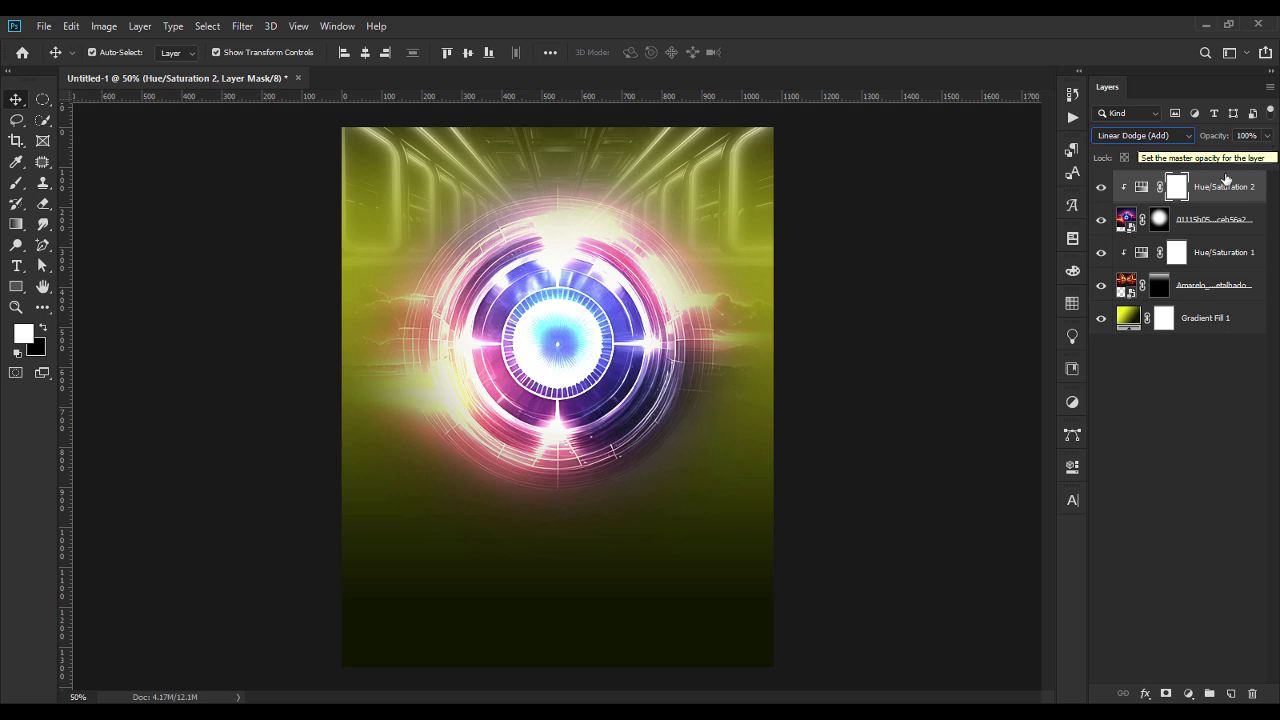
{"action": "left_click", "coordinate": [1160, 136]}
{"action": "left_click", "coordinate": [1145, 150]}
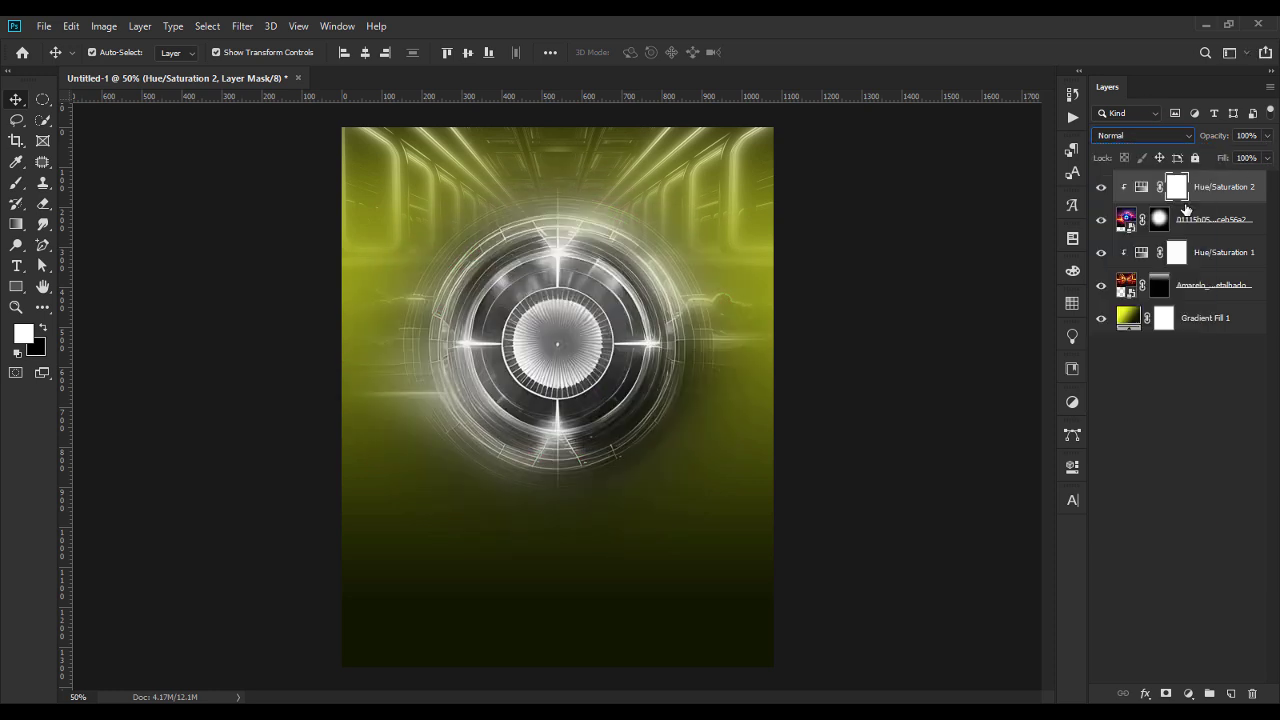
Step: Set the circle image's blend mode to Linear Dodge (Add) and its opacity to 71%
{"action": "left_click", "coordinate": [1192, 219]}
{"action": "left_click", "coordinate": [1158, 140]}
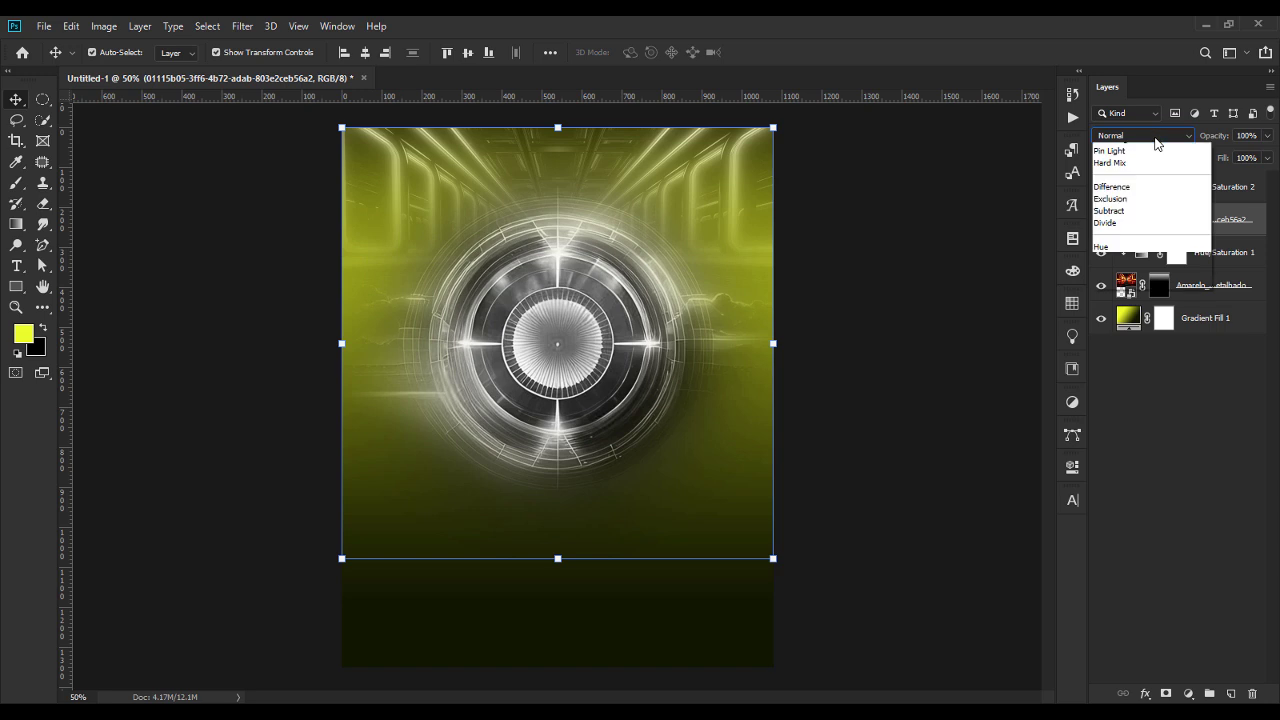
{"action": "left_click", "coordinate": [1148, 294]}
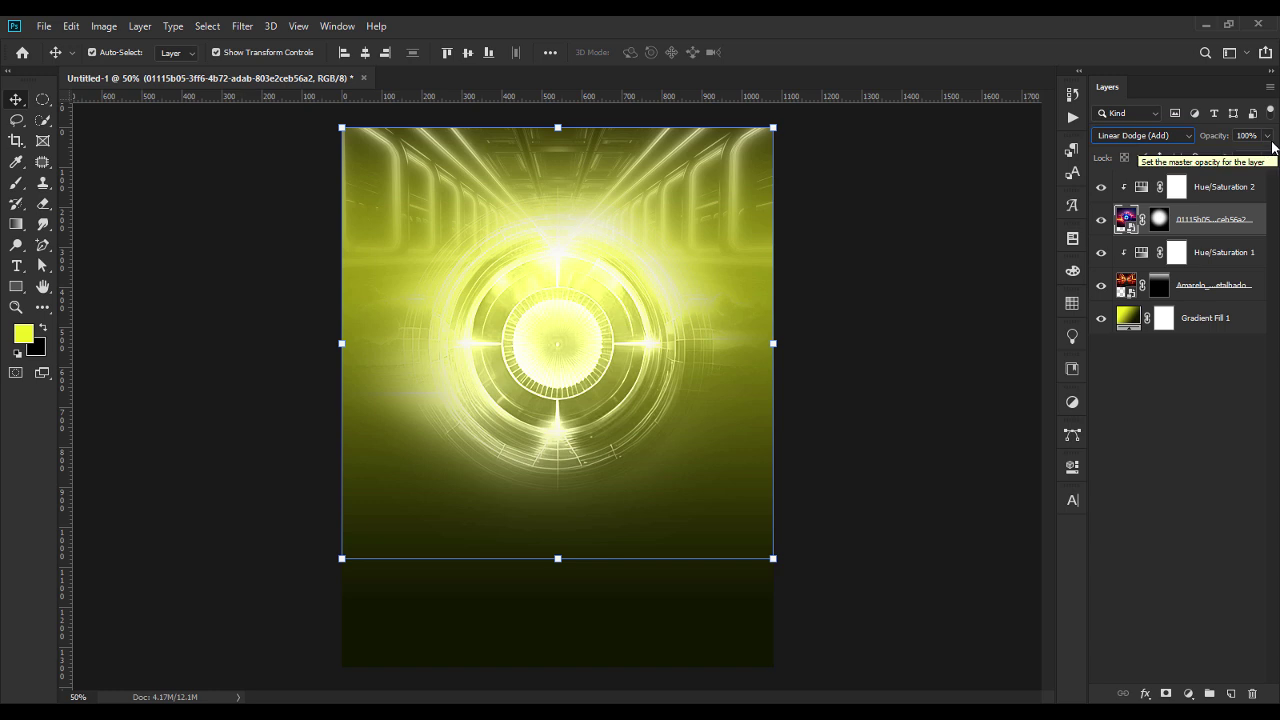
{"action": "left_click", "coordinate": [1247, 136]}
{"action": "type", "text": "71"}
{"action": "key", "text": "Return"}
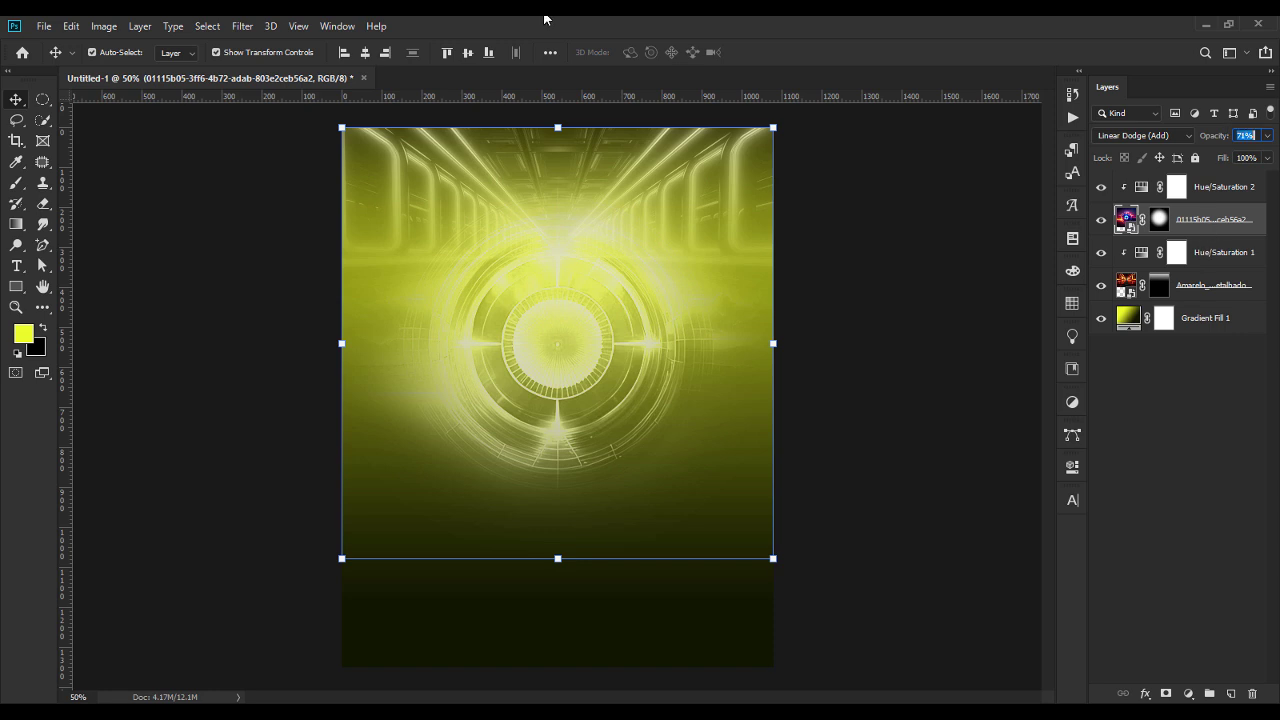
Step: Apply a Gaussian Blur with a radius of 12.5 pixels to the circle image
{"action": "left_click", "coordinate": [243, 27]}
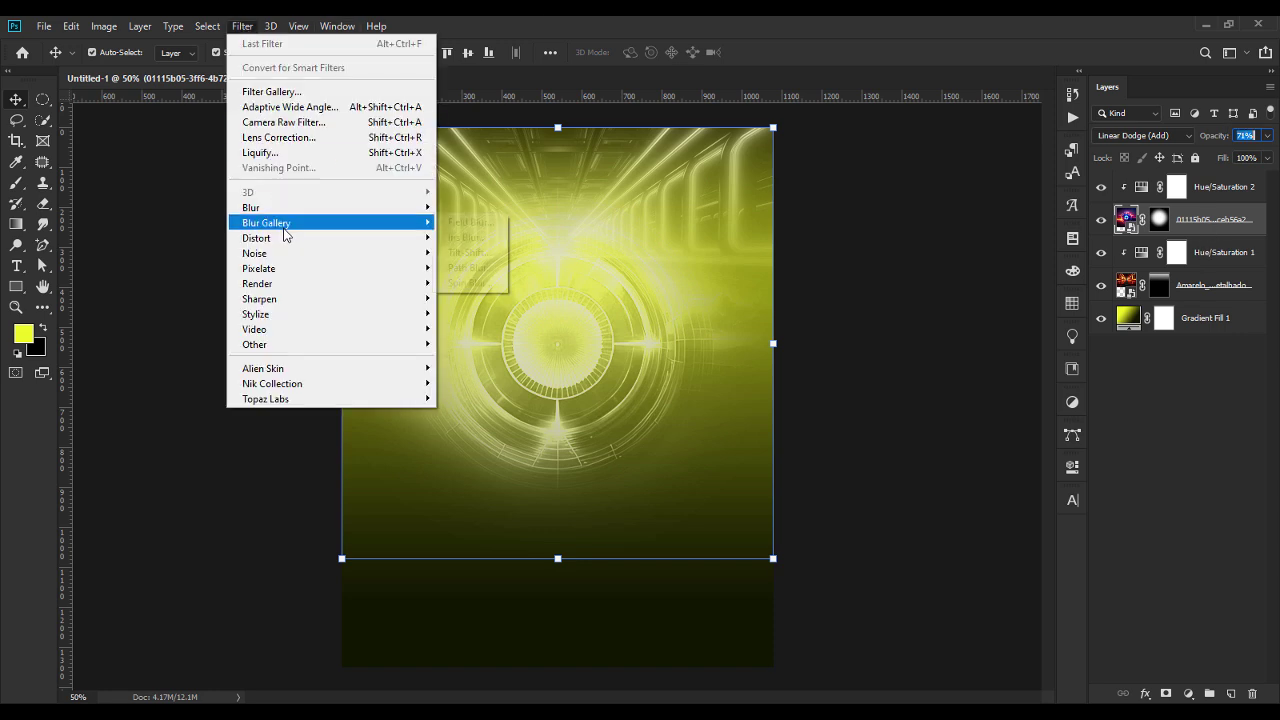
{"action": "mouse_move", "coordinate": [361, 232]}
{"action": "mouse_move", "coordinate": [331, 210]}
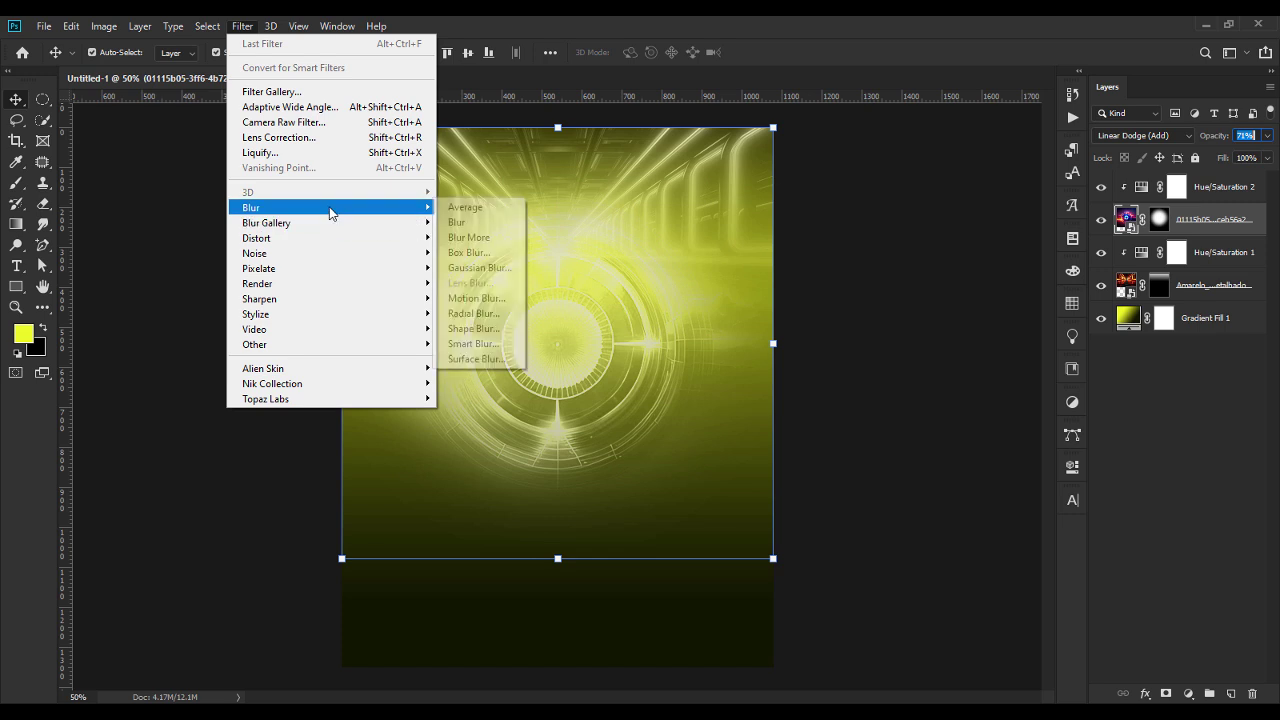
{"action": "left_click", "coordinate": [498, 268]}
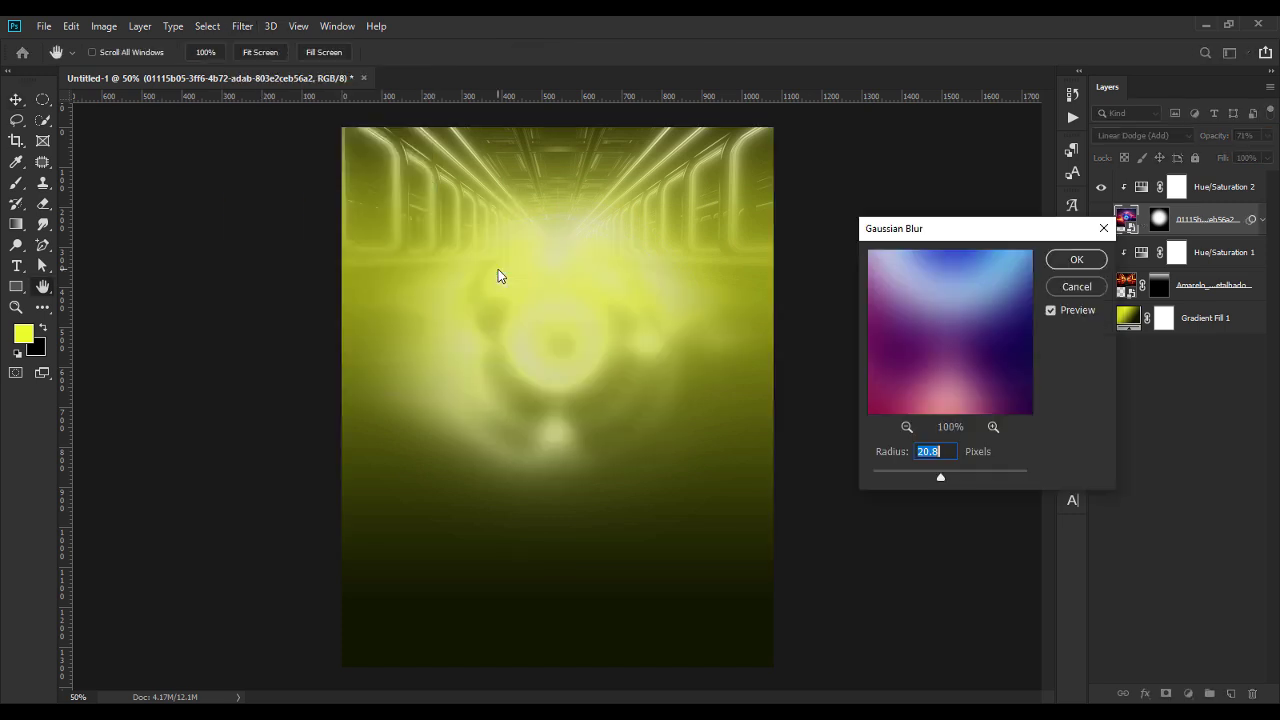
{"action": "type", "text": "12"}
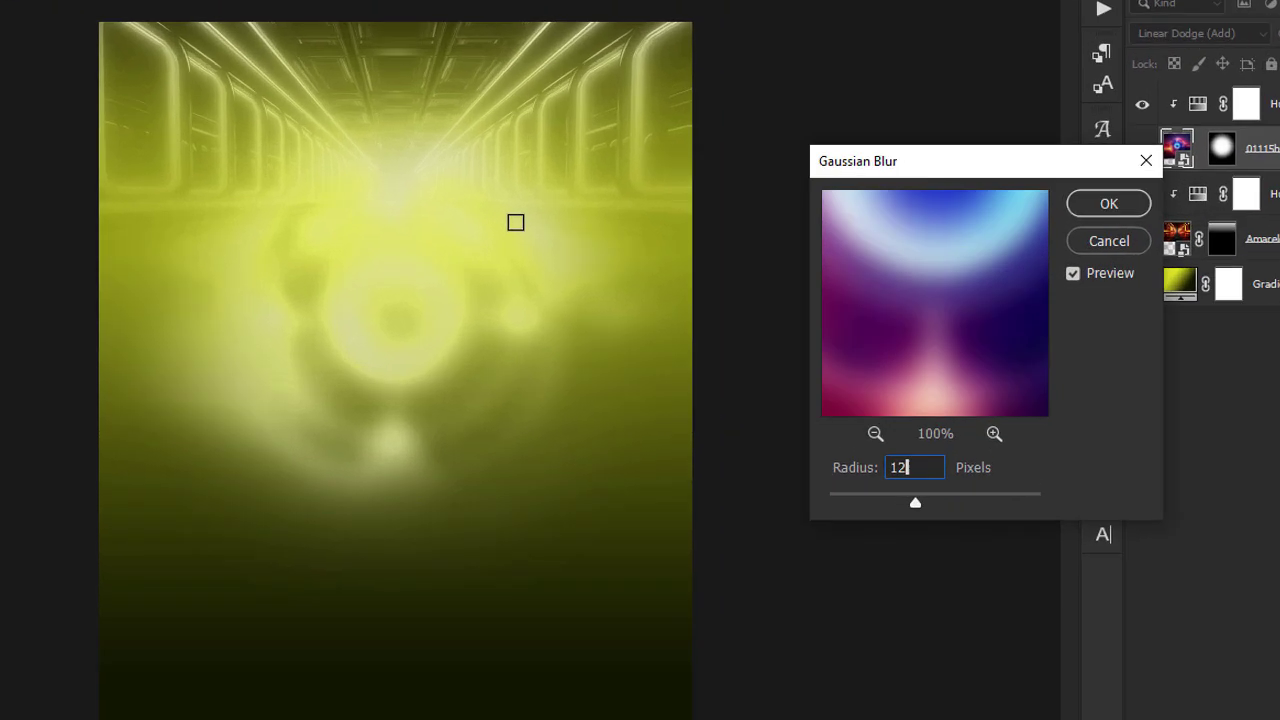
{"action": "type", "text": ".5"}
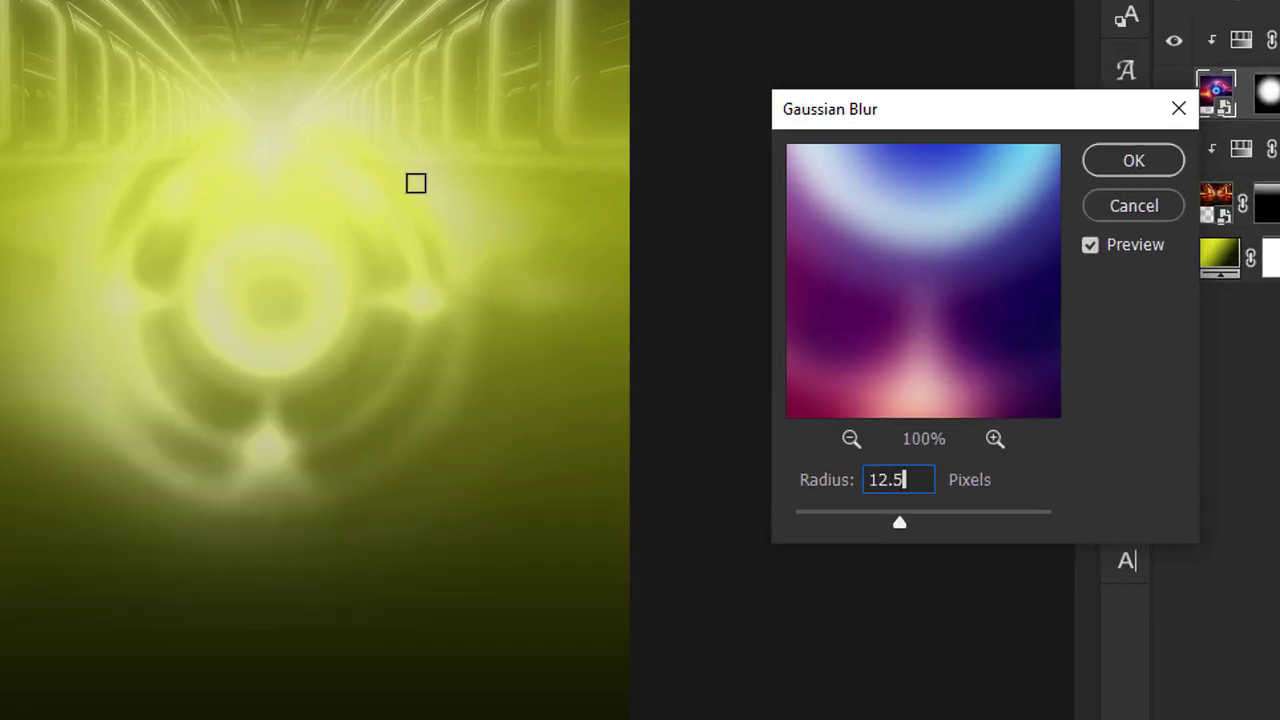
{"action": "key", "text": "Return"}
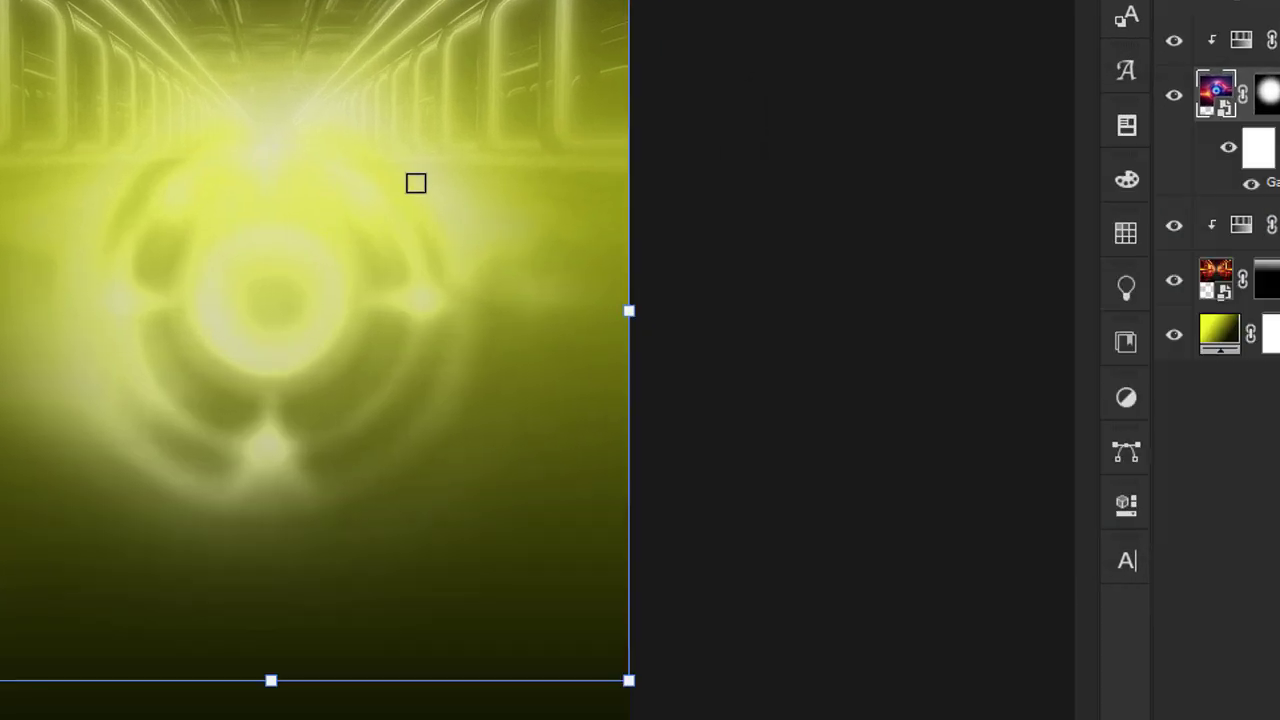
Step: Move the blurred circle image slightly upward, center it horizontally on the canvas and deselect it
{"action": "left_click_drag", "start_coordinate": [294, 279], "coordinate": [284, 213]}
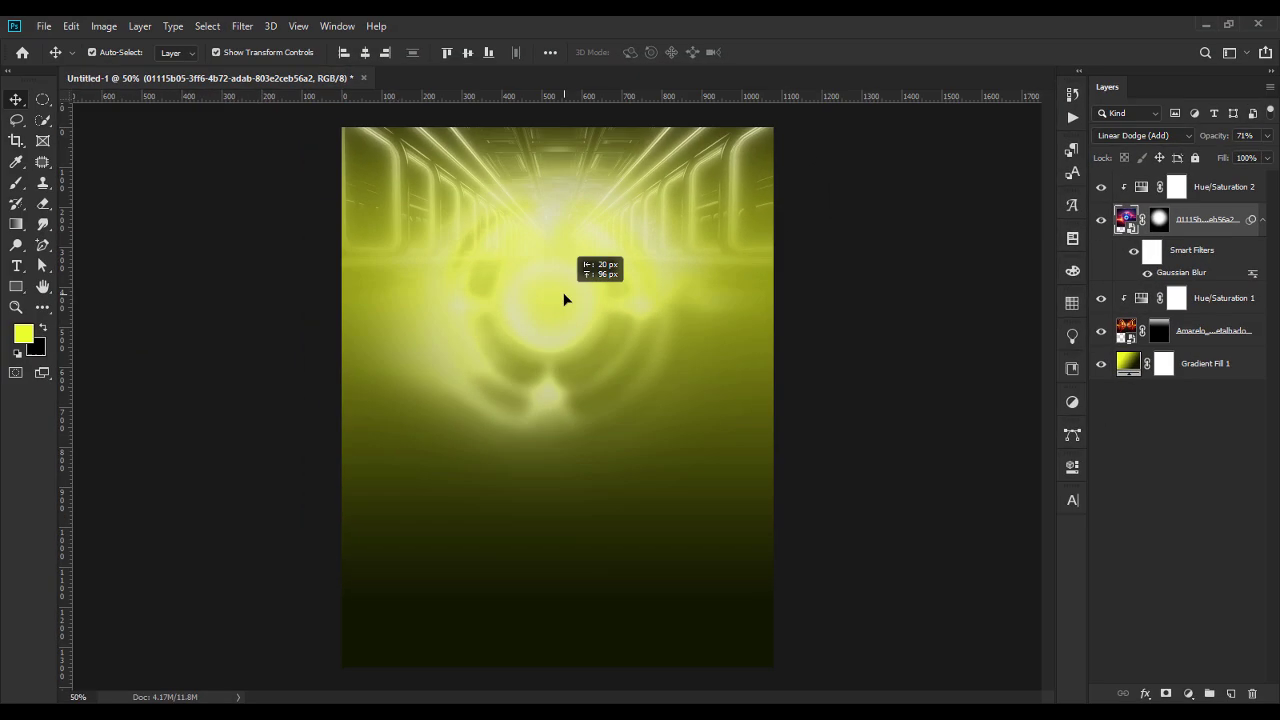
{"action": "left_click_drag", "start_coordinate": [565, 292], "coordinate": [565, 292]}
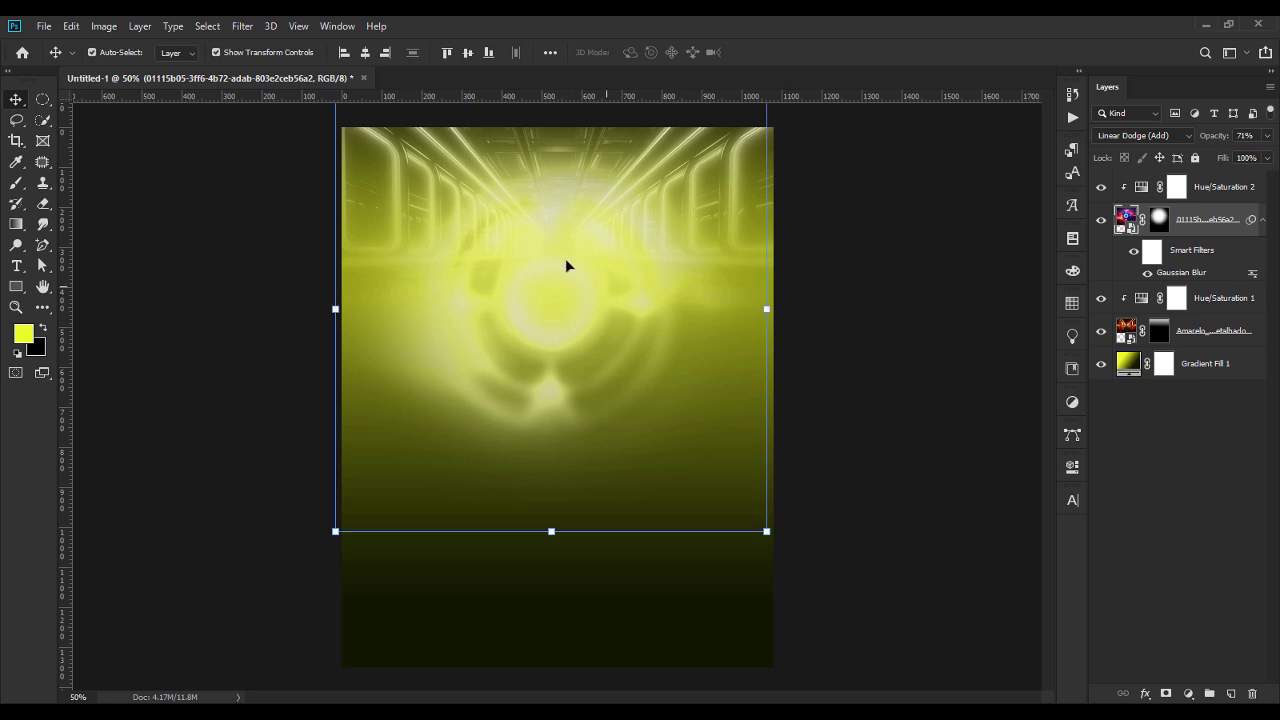
{"action": "left_click", "coordinate": [366, 53]}
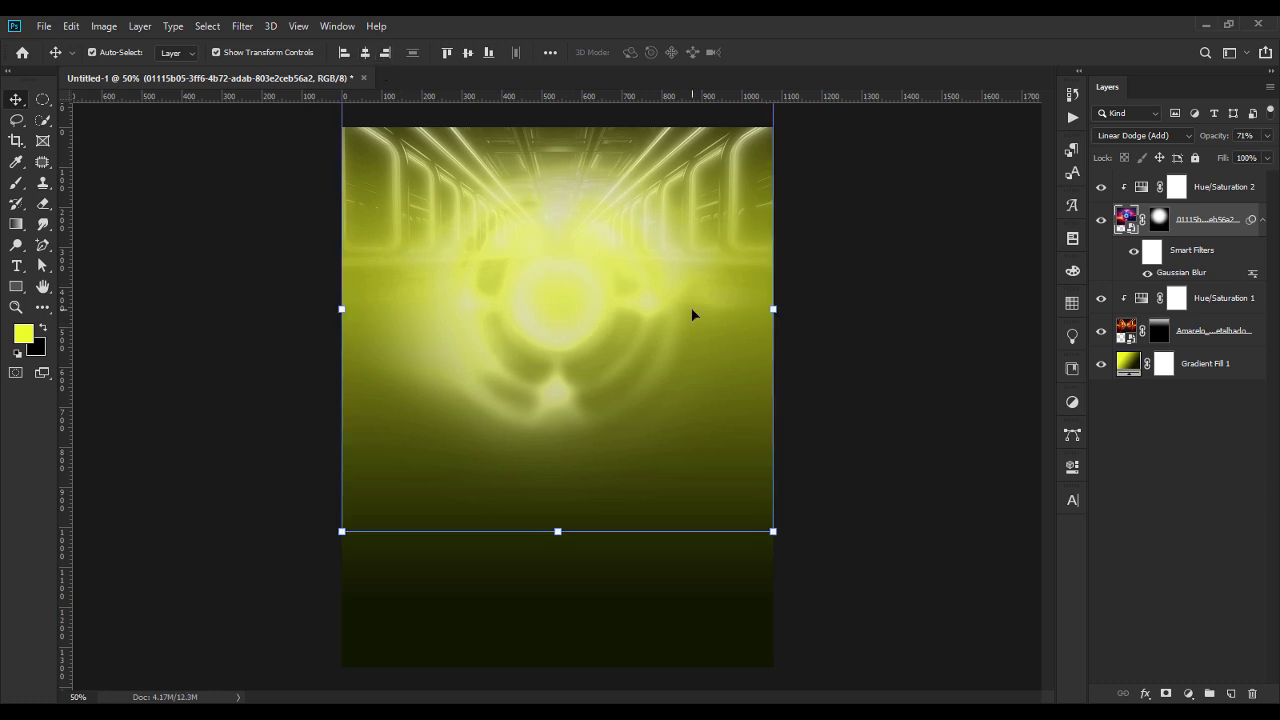
{"action": "left_click", "coordinate": [130, 118]}
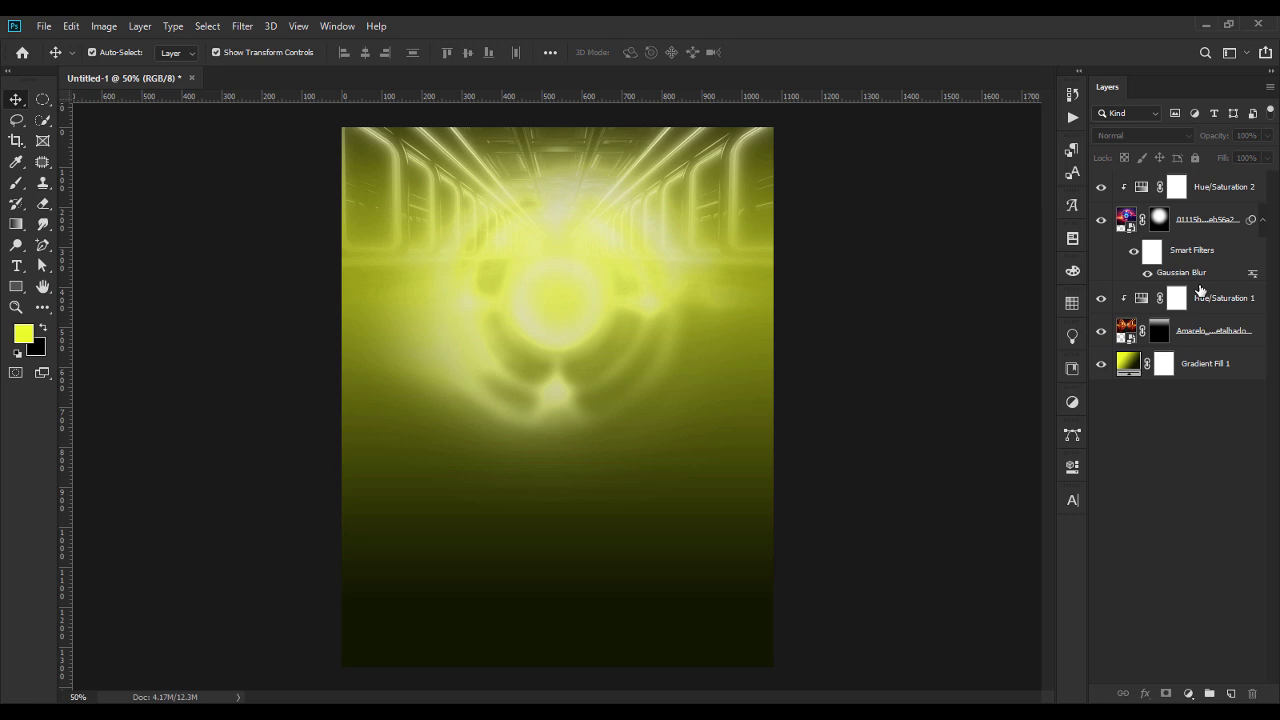
{"action": "left_click", "coordinate": [1233, 199]}
{"action": "left_click", "coordinate": [1188, 693]}
{"action": "left_click", "coordinate": [1190, 438]}
{"action": "left_click", "coordinate": [366, 291]}
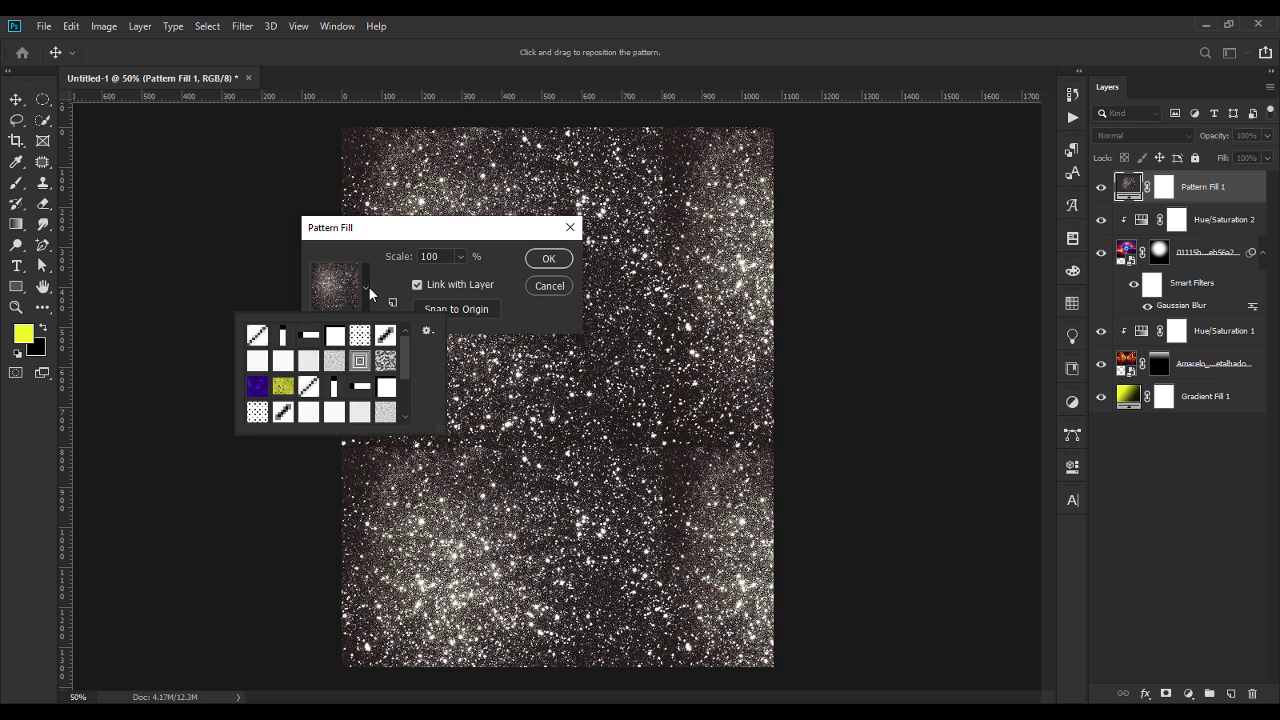
{"action": "left_click", "coordinate": [540, 277]}
{"action": "left_click", "coordinate": [550, 284]}
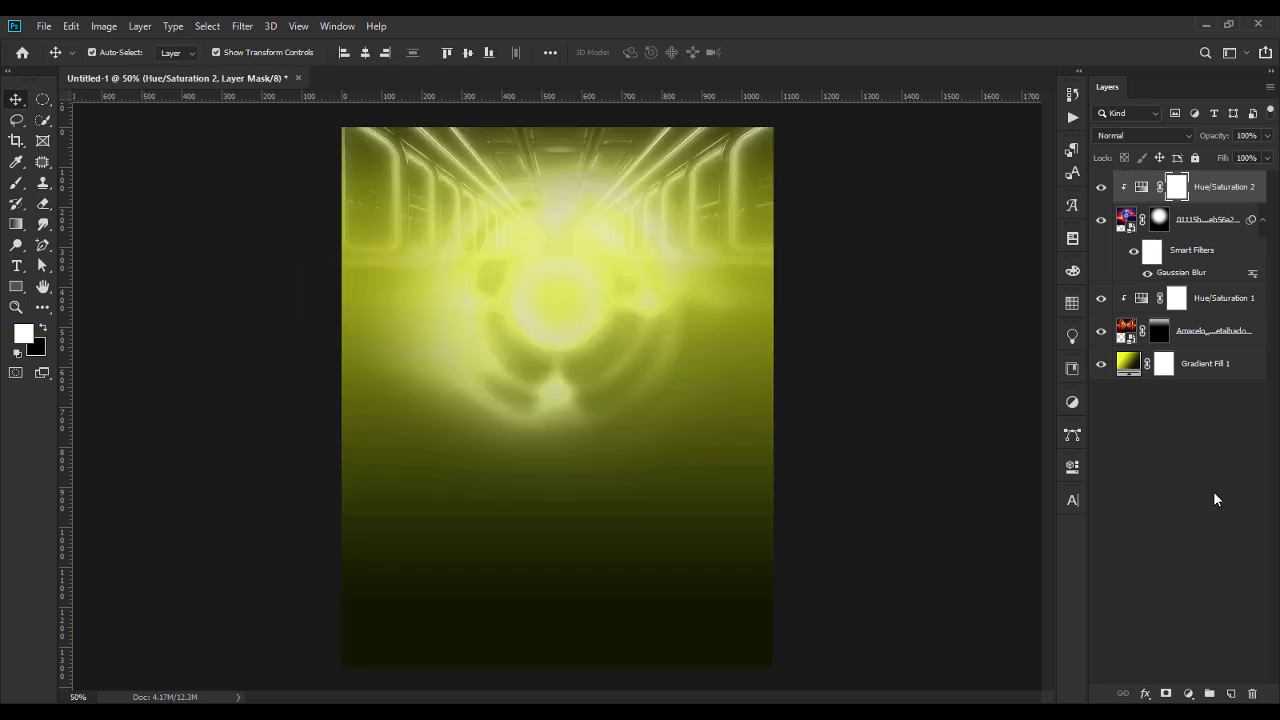
Step: Add a linear 90° gradient fill on top from the Black, White preset with its white end transparent, and blend it with Multiply
{"action": "left_click", "coordinate": [1188, 693]}
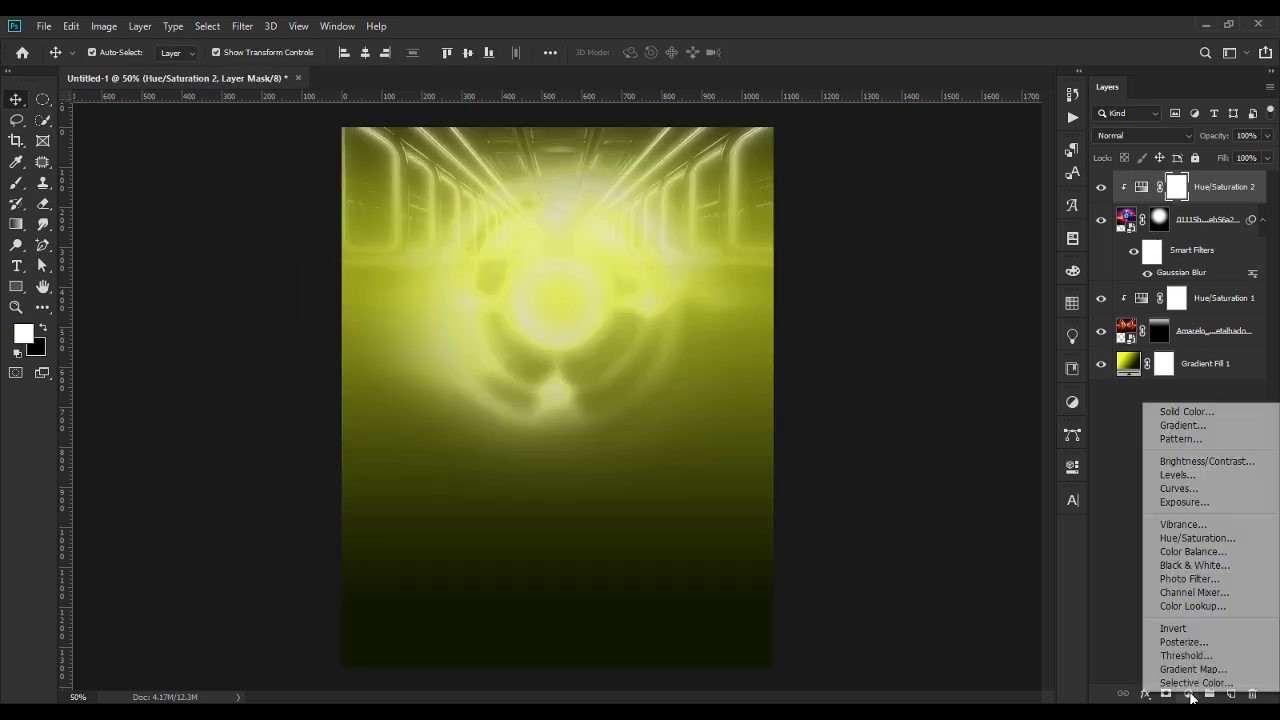
{"action": "left_click", "coordinate": [1187, 427]}
{"action": "left_click", "coordinate": [890, 320]}
{"action": "left_click", "coordinate": [436, 188]}
{"action": "left_click", "coordinate": [901, 174]}
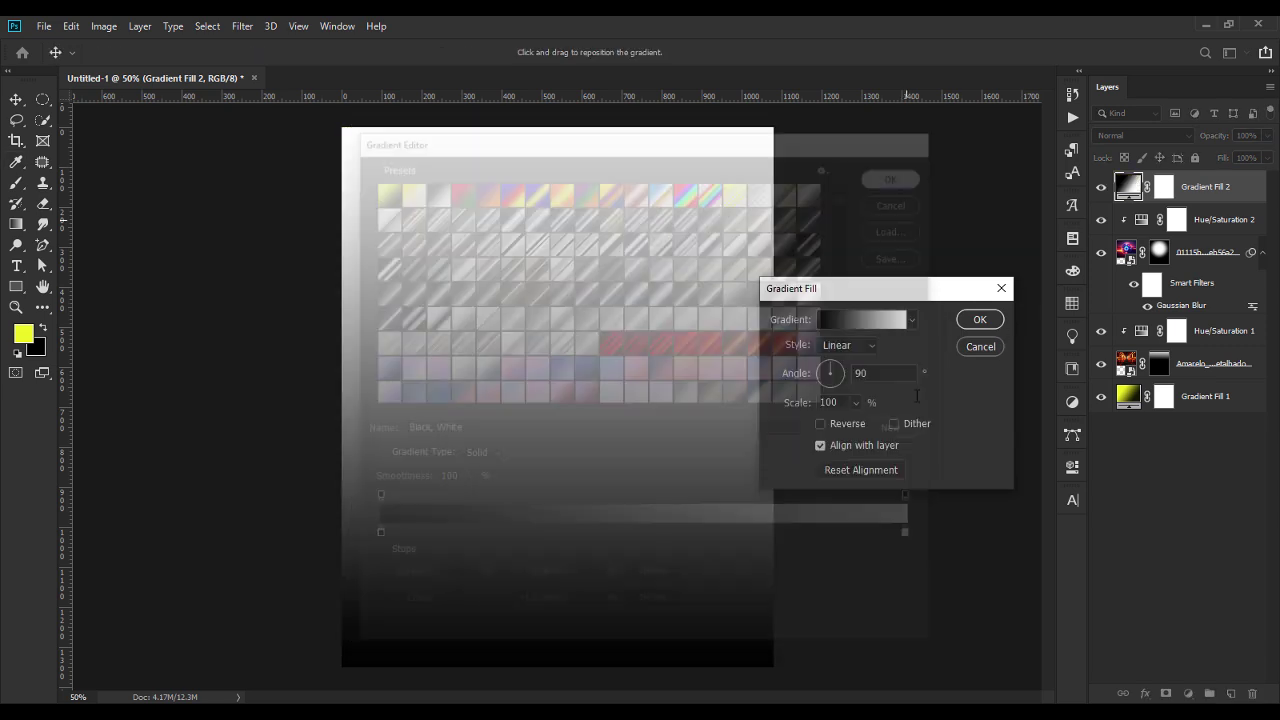
{"action": "left_click", "coordinate": [877, 322]}
{"action": "left_click", "coordinate": [922, 510]}
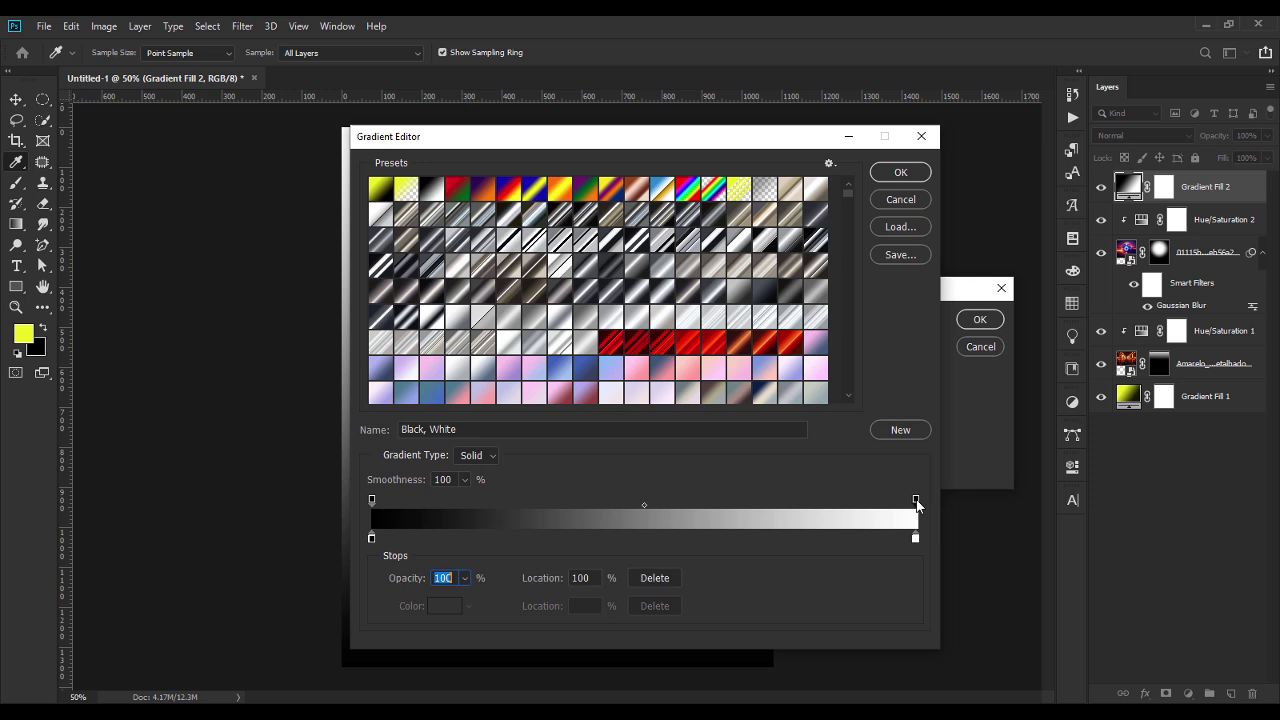
{"action": "key", "text": "Return"}
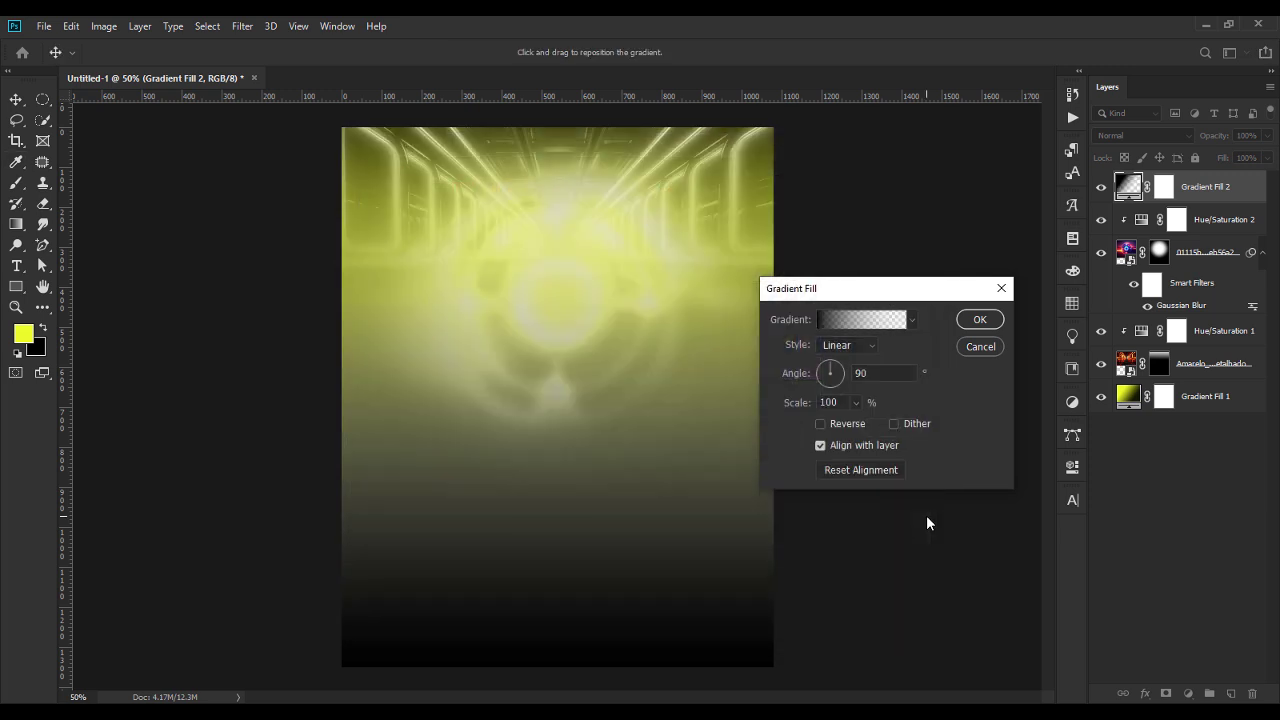
{"action": "key", "text": "Return"}
{"action": "left_click", "coordinate": [1116, 138]}
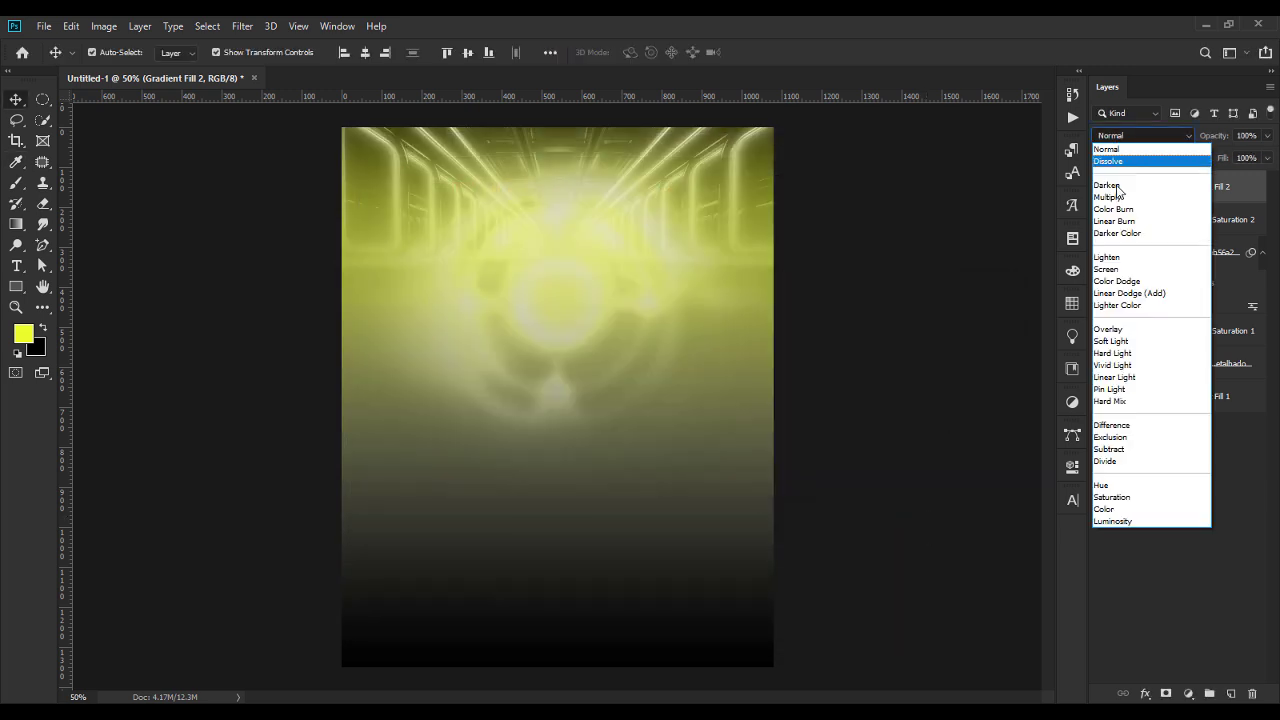
{"action": "left_click", "coordinate": [1118, 199]}
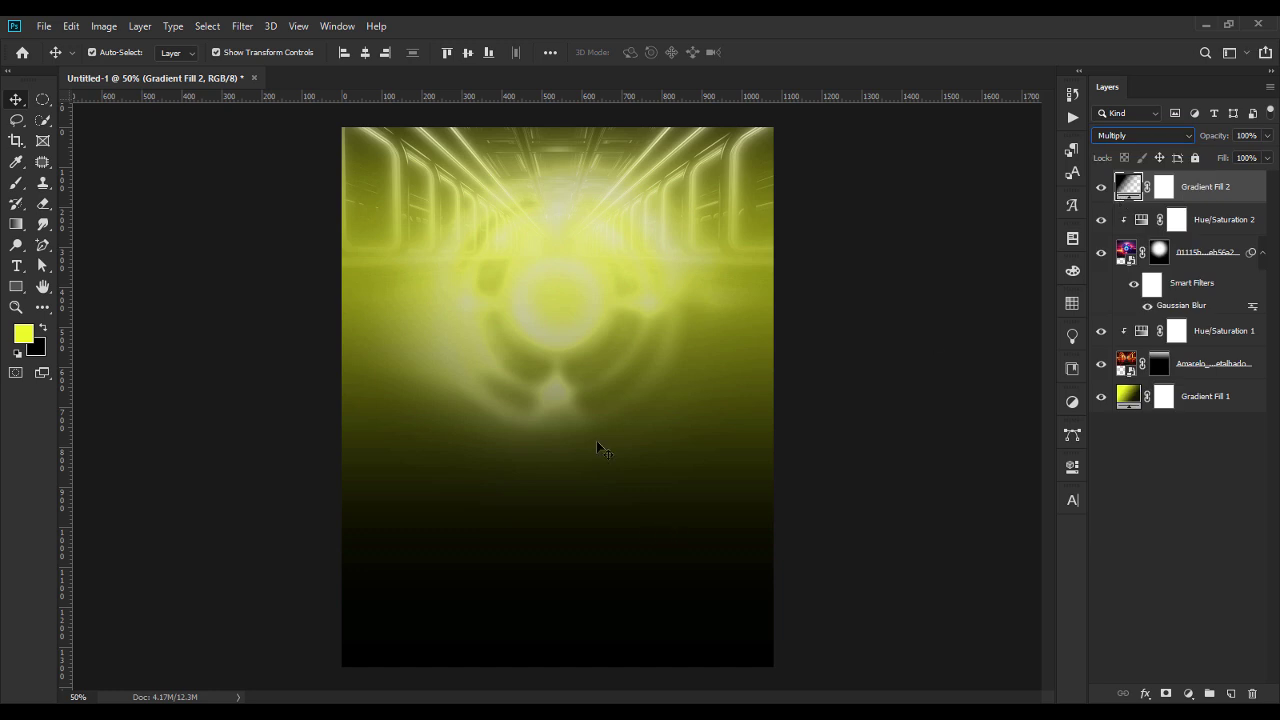
Step: Hide the circle image and nudge the corridor image slightly to the left
{"action": "left_click", "coordinate": [1206, 363]}
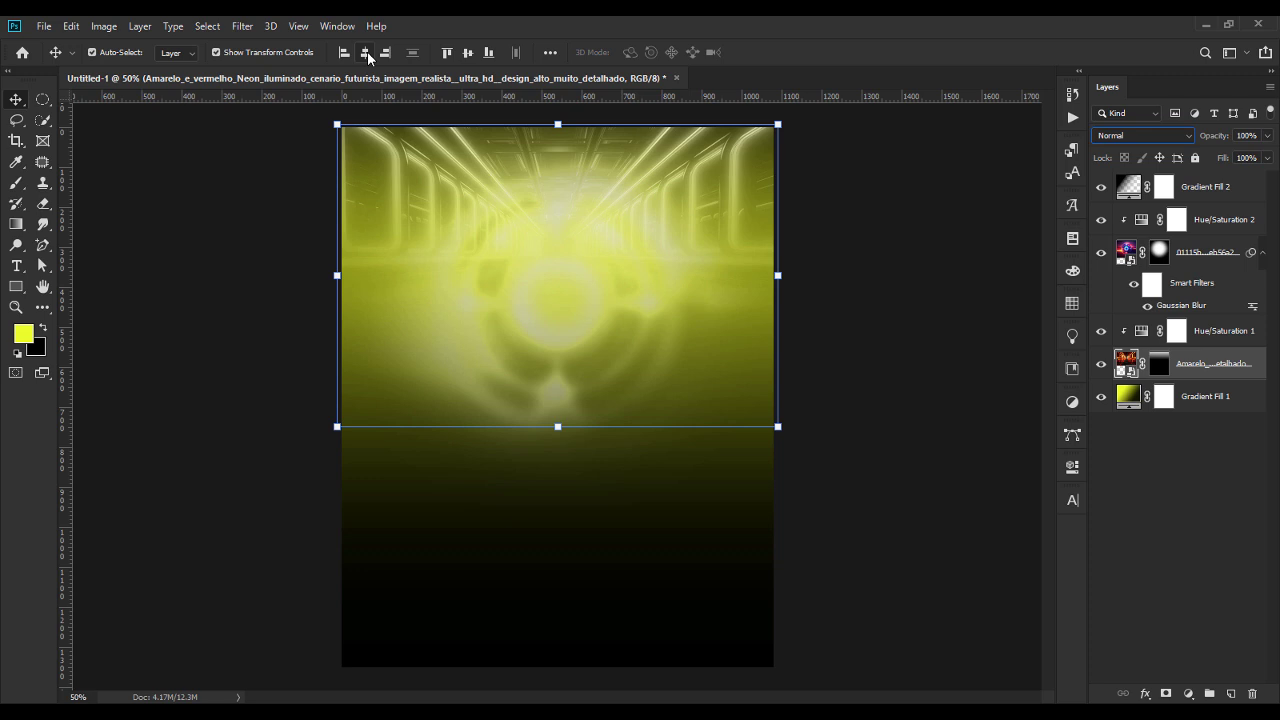
{"action": "left_click", "coordinate": [1195, 253]}
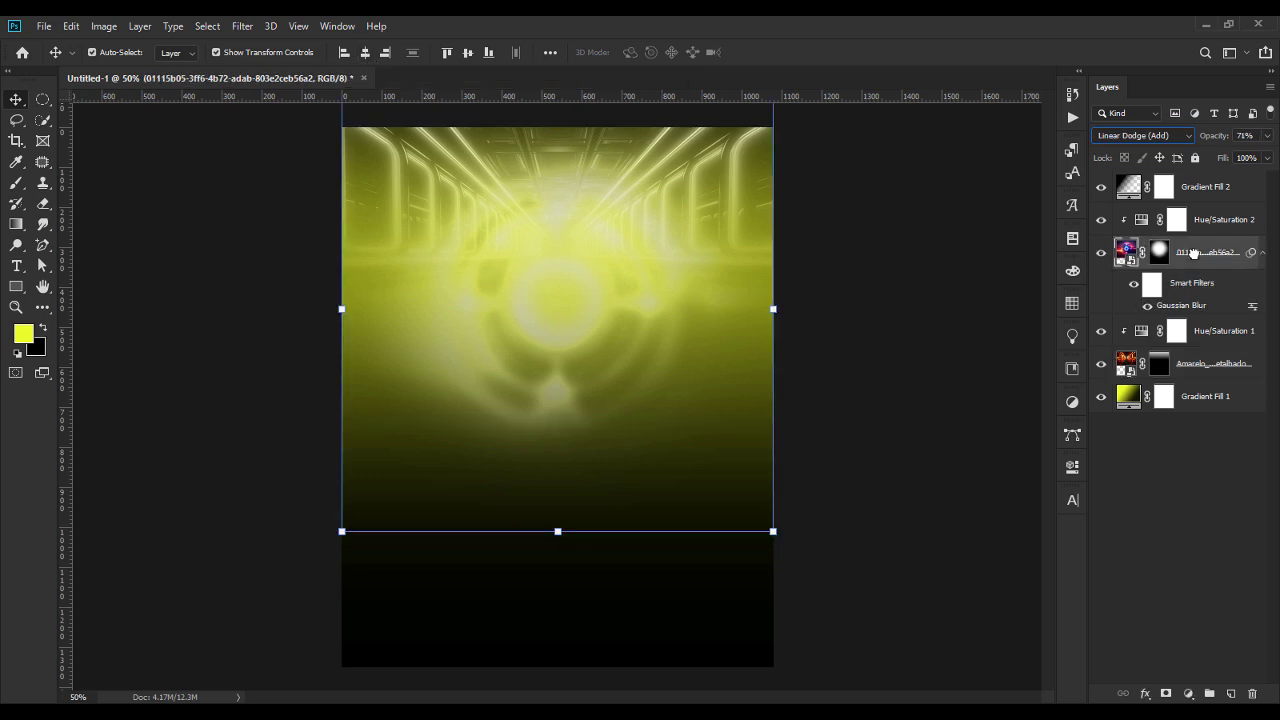
{"action": "left_click", "coordinate": [1101, 252]}
{"action": "left_click", "coordinate": [1206, 367]}
{"action": "key", "text": "Left"}
{"action": "key", "text": "Left"}
{"action": "key", "text": "Left"}
{"action": "key", "text": "Left"}
{"action": "key", "text": "Left"}
{"action": "key", "text": "Left"}
{"action": "key", "text": "Left"}
{"action": "key", "text": "Left"}
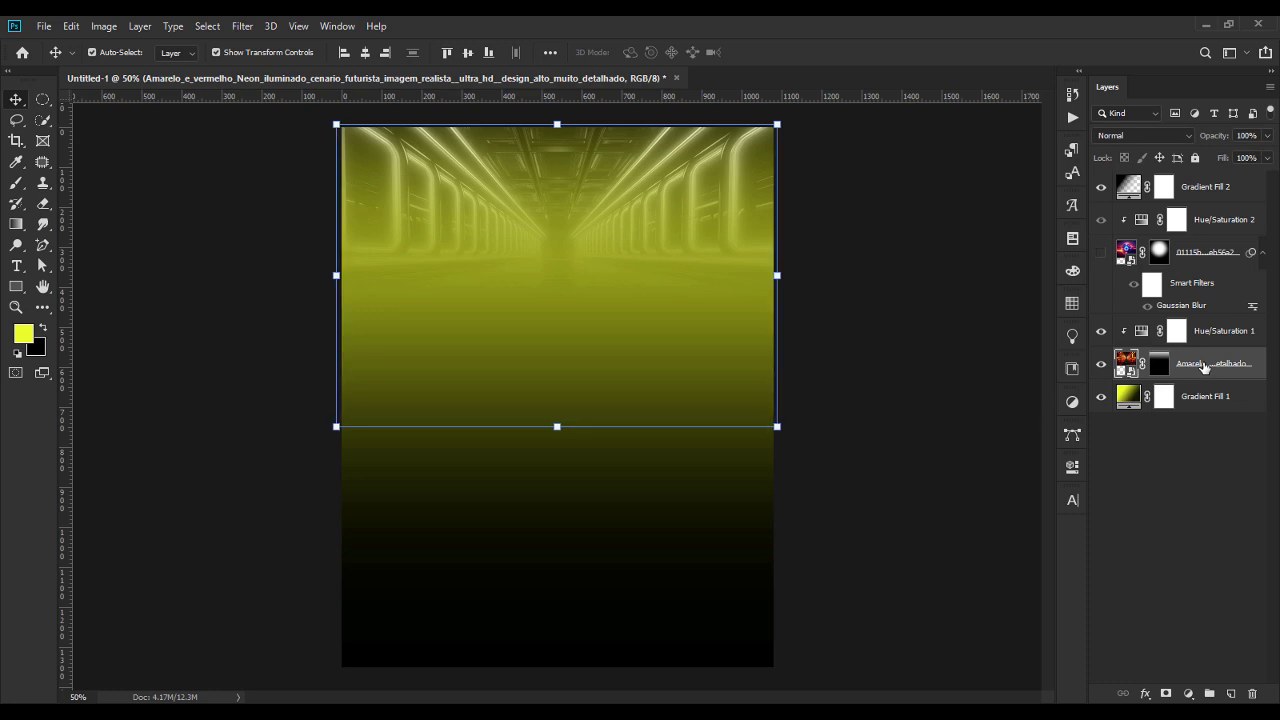
{"action": "key", "text": "Left"}
{"action": "key", "text": "Left"}
Step: Enlarge the corridor image slightly beyond the canvas sides and center it horizontally on the canvas
{"action": "left_click_drag", "start_coordinate": [774, 276], "coordinate": [781, 276]}
{"action": "key", "text": "Return"}
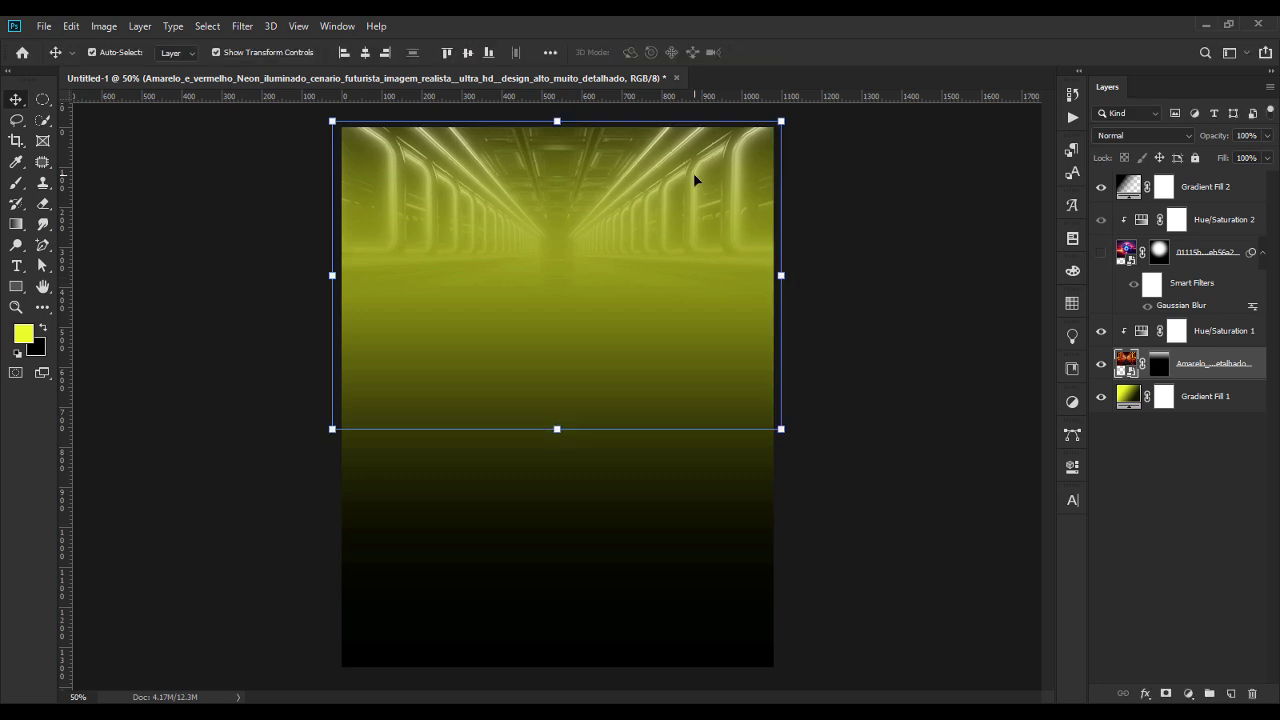
{"action": "left_click", "coordinate": [464, 53]}
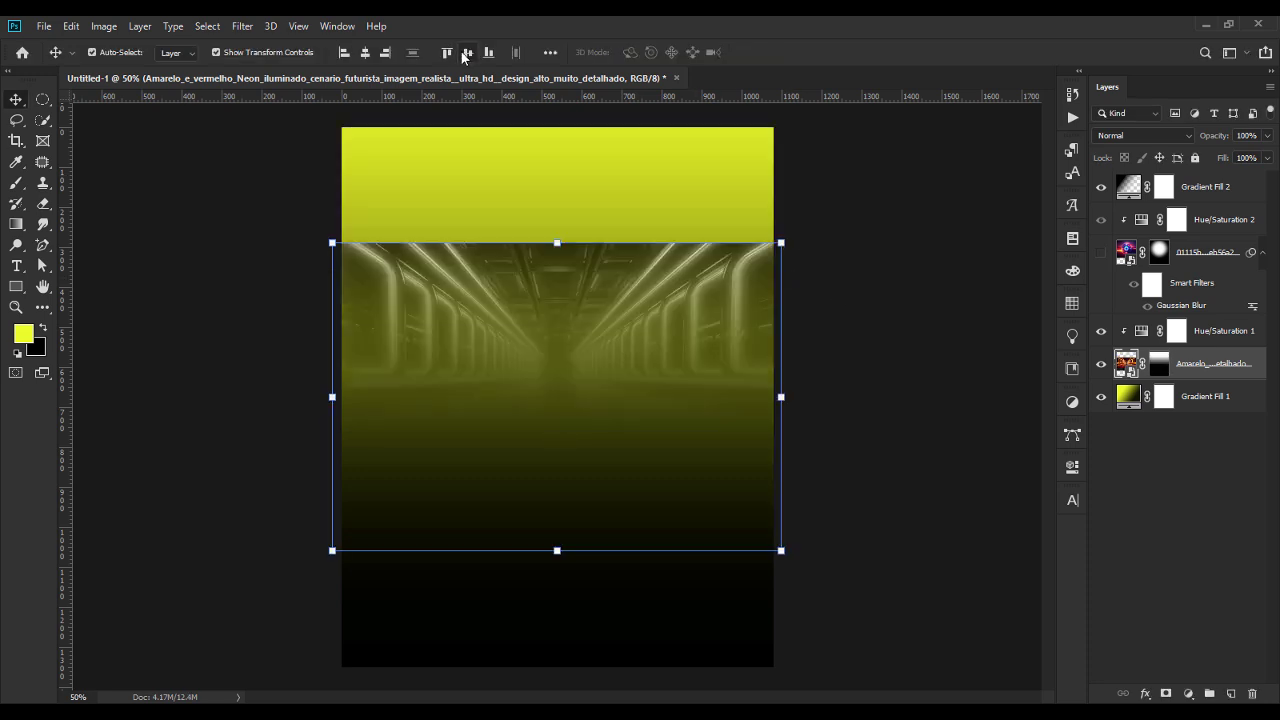
{"action": "key", "text": "ctrl+z"}
{"action": "left_click", "coordinate": [365, 53]}
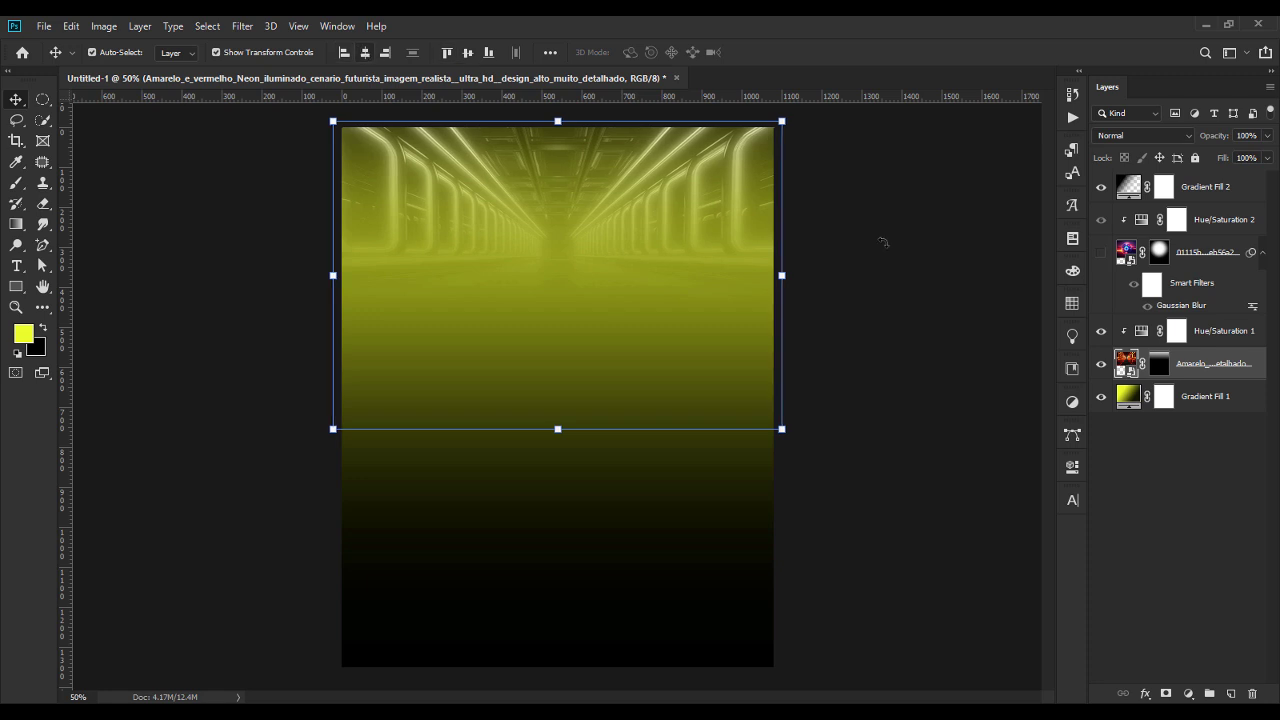
Step: Show the blurred circle image again and shift the topmost Multiply gradient fill slightly downward
{"action": "left_click", "coordinate": [1101, 252]}
{"action": "left_click", "coordinate": [955, 280]}
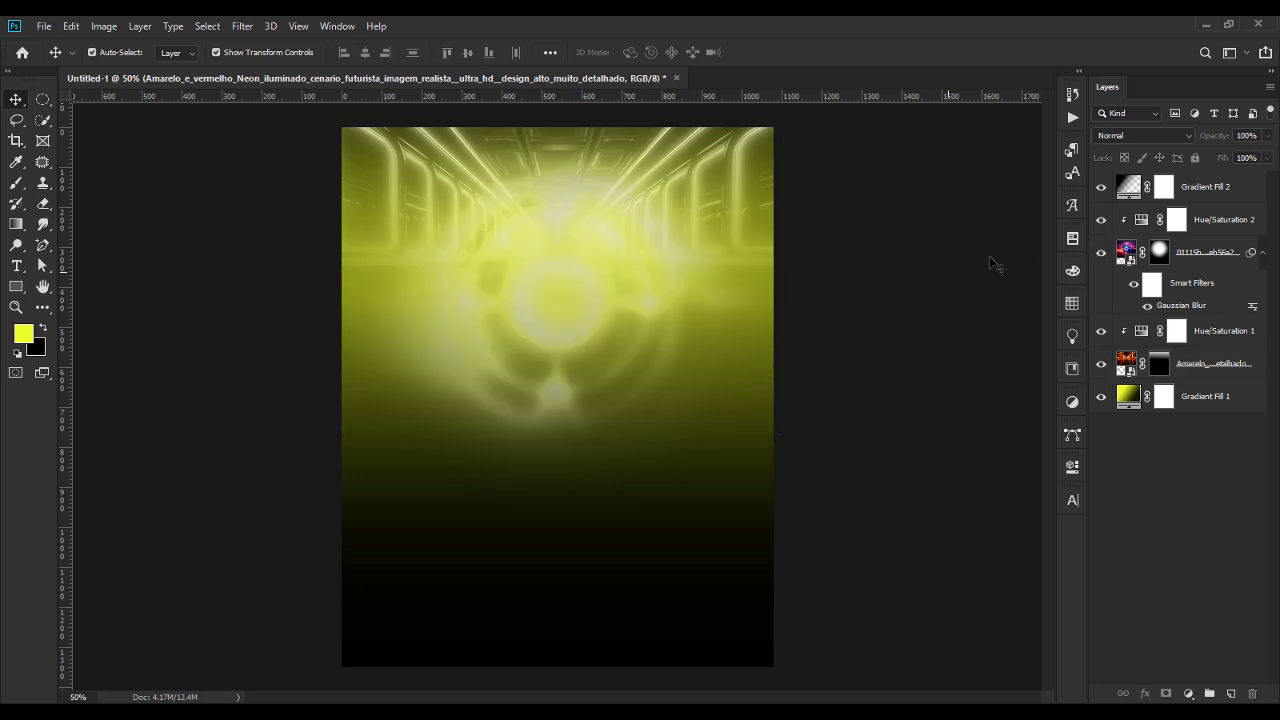
{"action": "left_click", "coordinate": [1216, 188]}
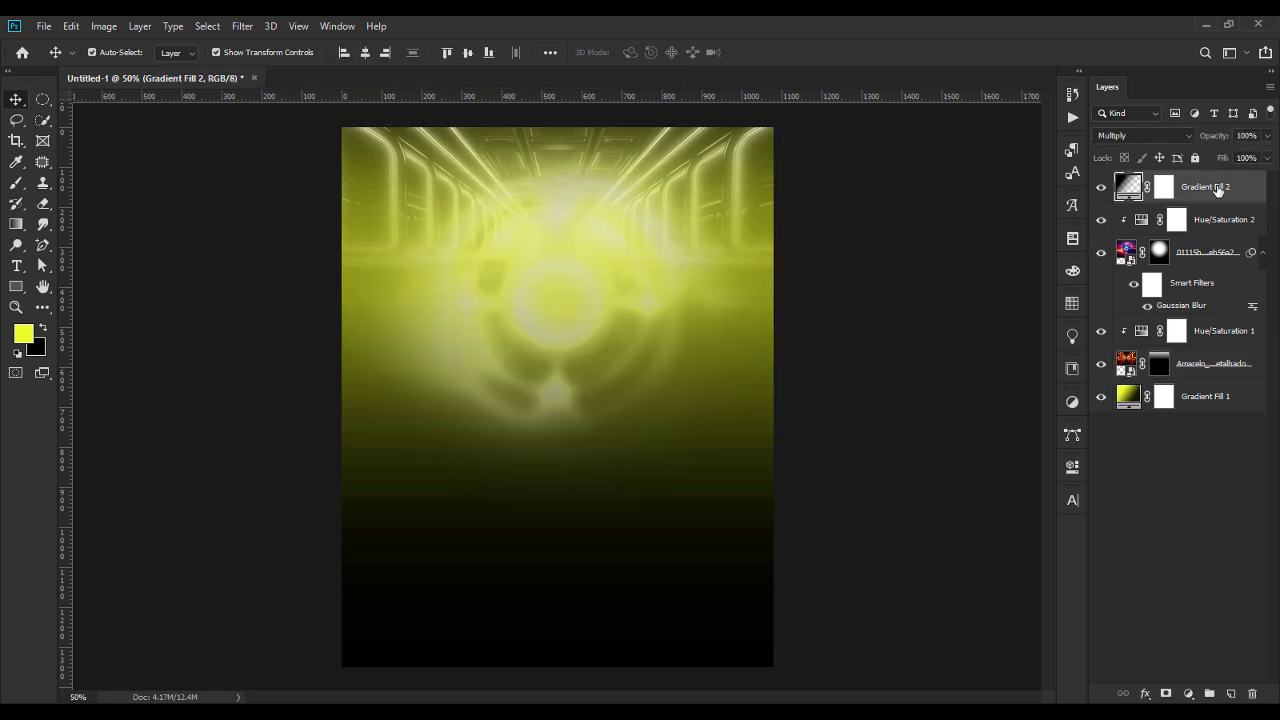
{"action": "double_click", "coordinate": [1130, 190]}
{"action": "left_click_drag", "start_coordinate": [548, 512], "coordinate": [543, 534]}
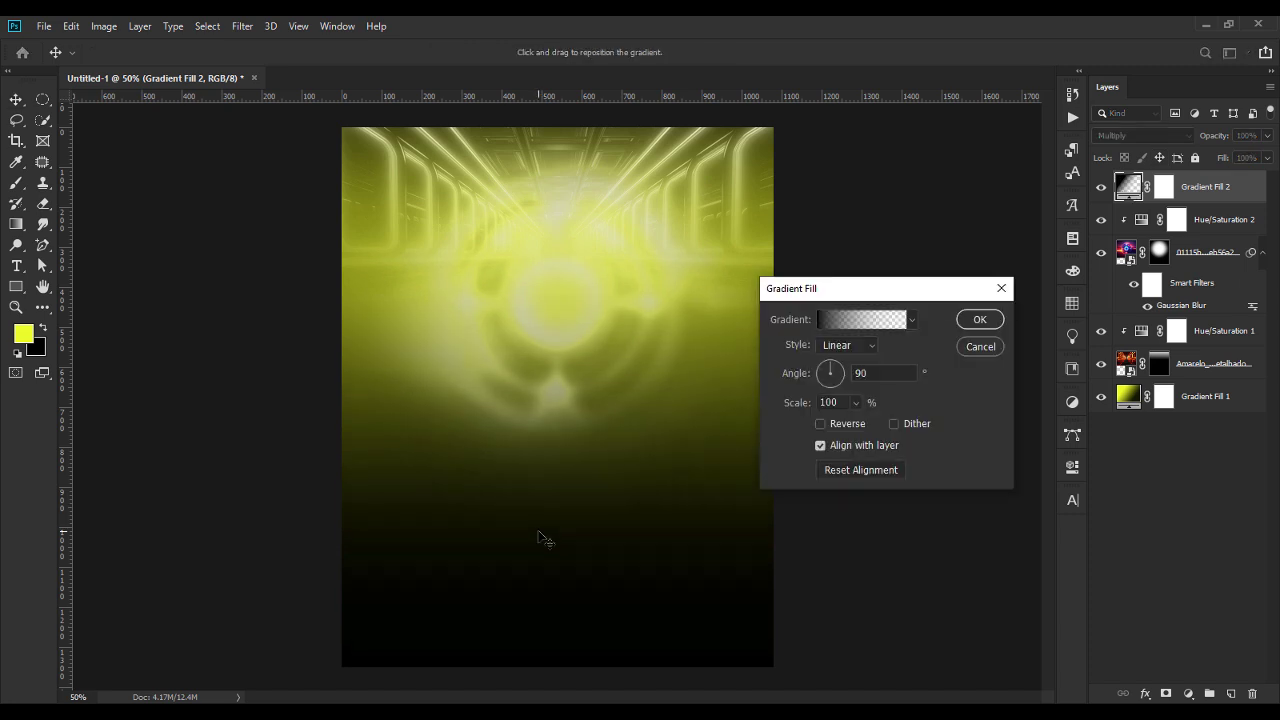
{"action": "left_click", "coordinate": [979, 320]}
Step: Shift the bottommost yellow-to-black gradient fill slightly downward so the yellow area extends lower
{"action": "double_click", "coordinate": [1127, 396]}
{"action": "left_click_drag", "start_coordinate": [561, 477], "coordinate": [562, 511]}
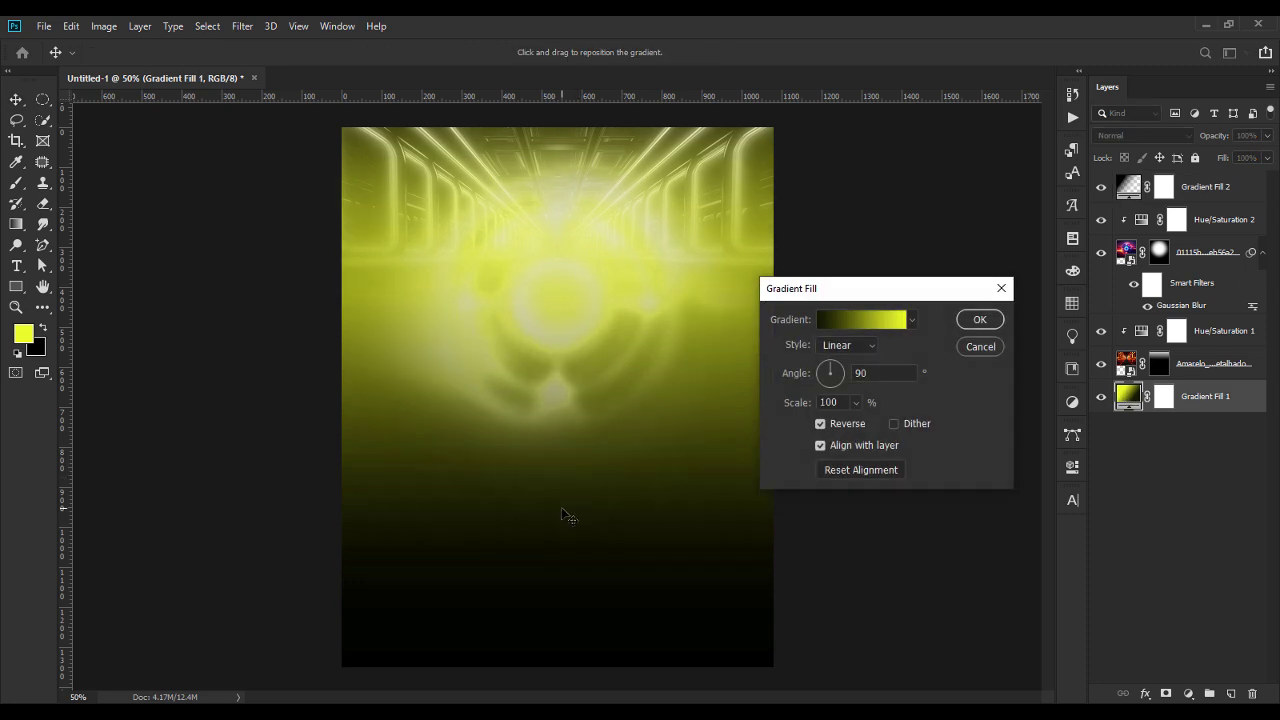
{"action": "left_click", "coordinate": [975, 319]}
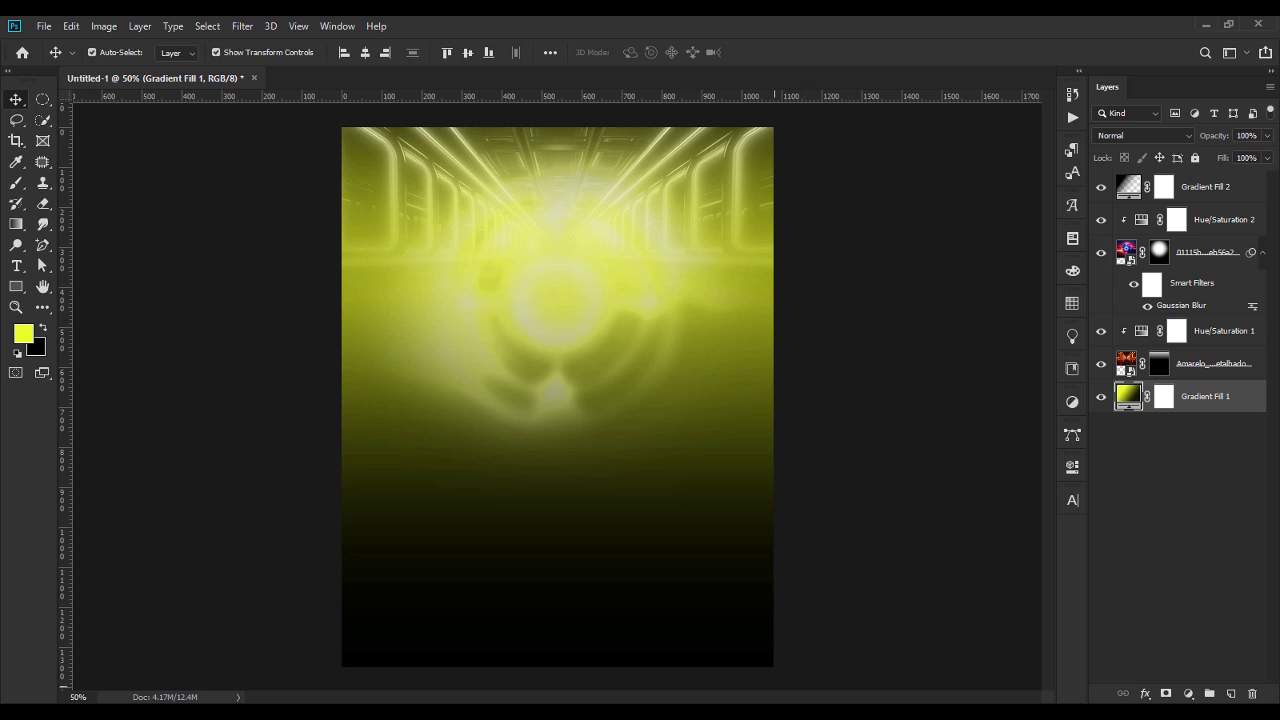
Step: Place the purple light-panel image in the poster and scale it down proportionally, keeping its top edge in place
{"action": "left_click", "coordinate": [777, 712]}
{"action": "left_click_drag", "start_coordinate": [652, 215], "coordinate": [562, 367]}
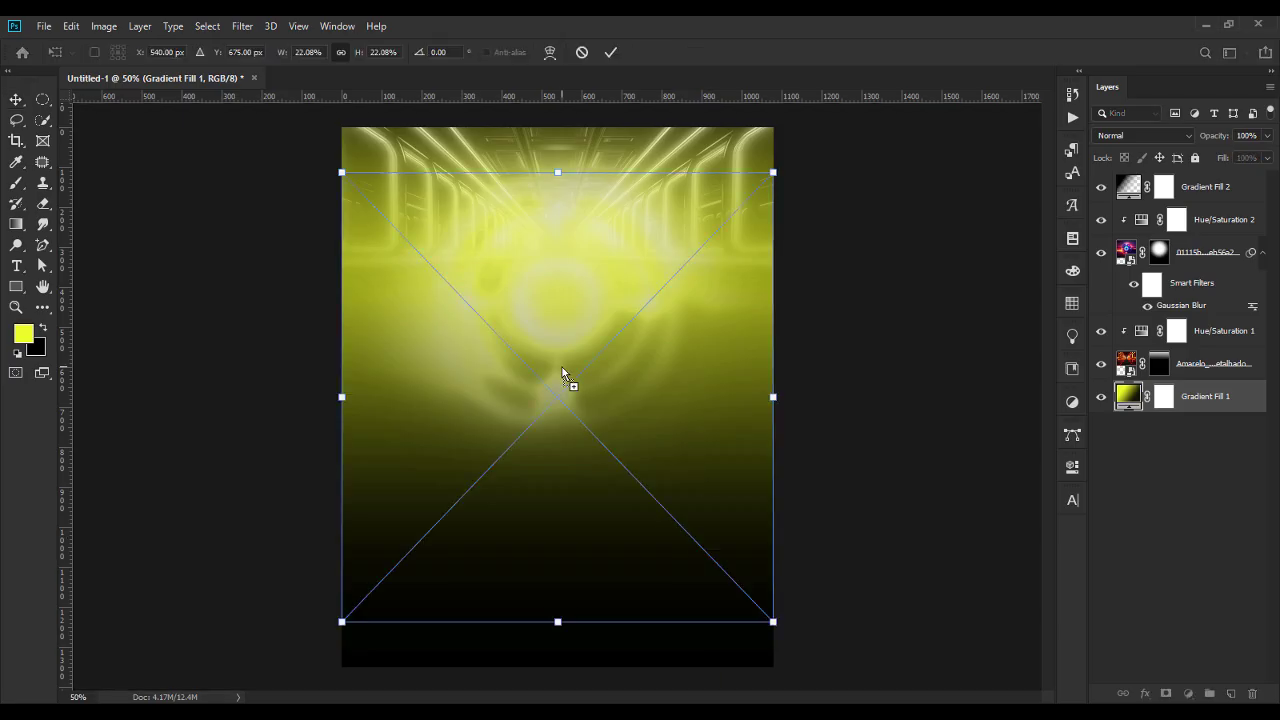
{"action": "left_click_drag", "start_coordinate": [558, 628], "coordinate": [557, 442]}
{"action": "key", "text": "Return"}
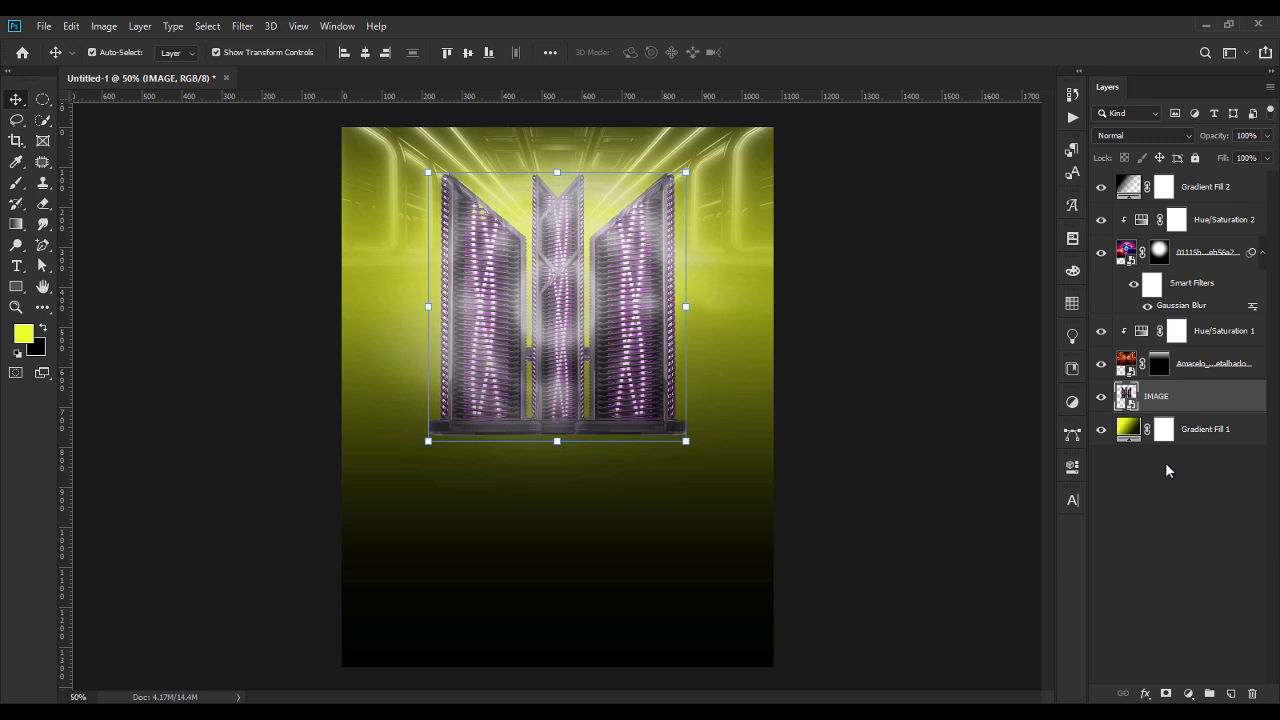
Step: Bring the light-panel image to the top of the layer stack, move it slightly down and shrink it a little
{"action": "left_click_drag", "start_coordinate": [1182, 410], "coordinate": [1178, 184]}
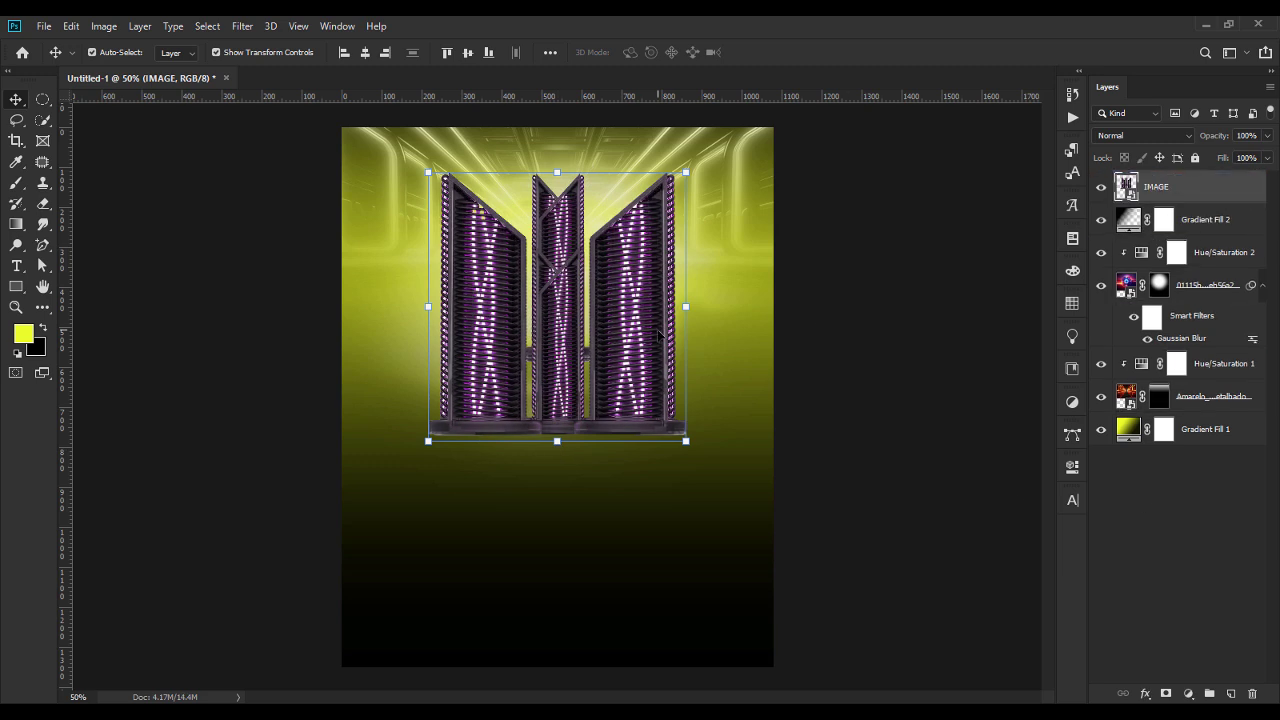
{"action": "left_click_drag", "start_coordinate": [640, 333], "coordinate": [646, 380]}
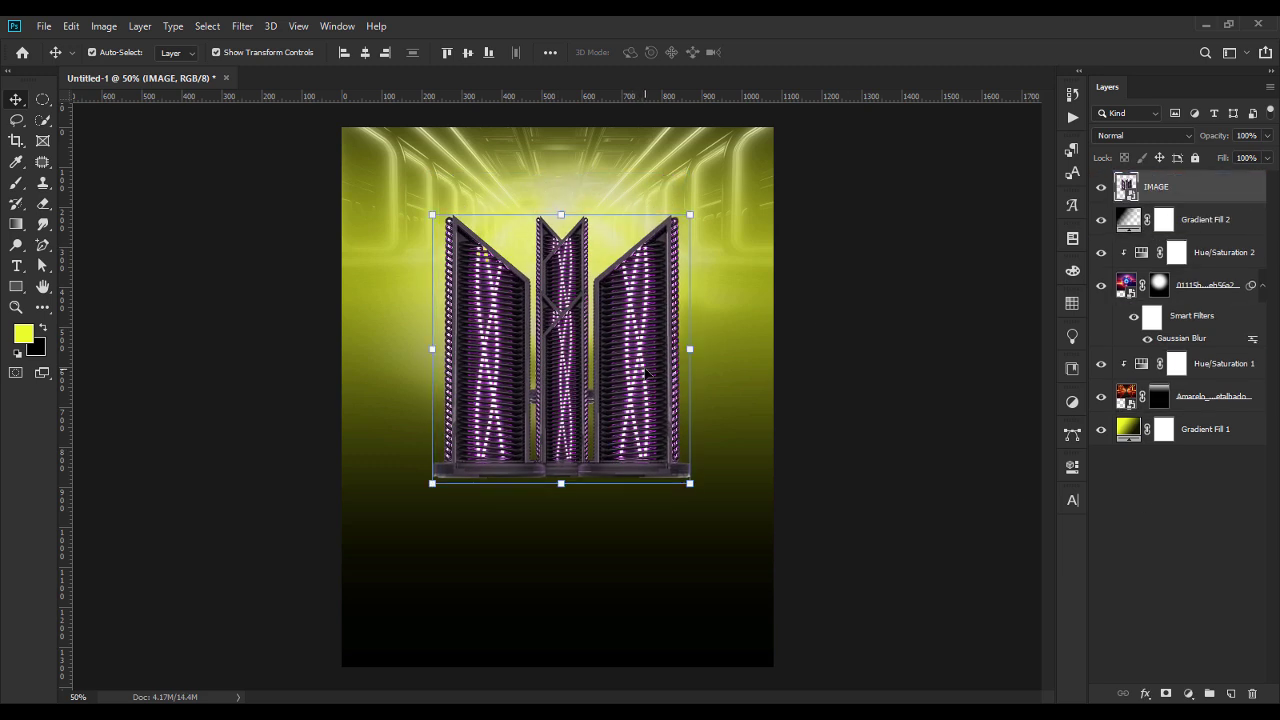
{"action": "left_click_drag", "start_coordinate": [561, 484], "coordinate": [561, 484]}
{"action": "key", "text": "Return"}
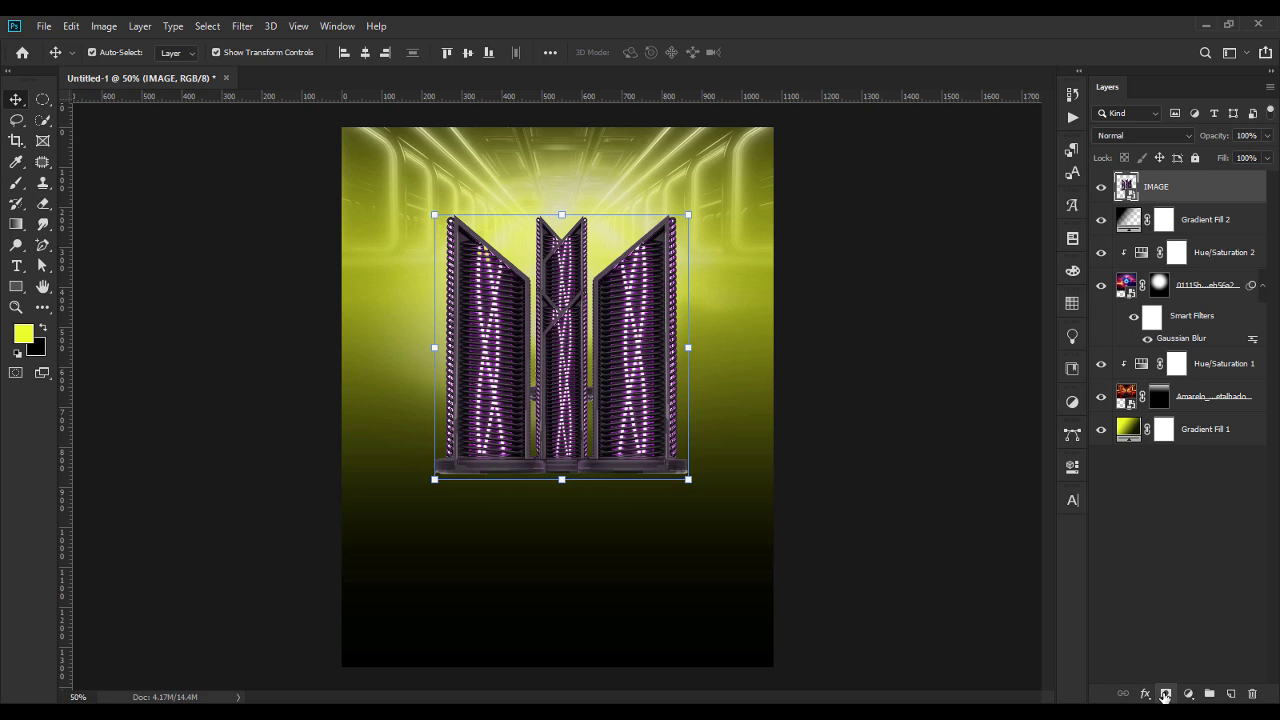
Step: Add a layer mask to the light-panel image and fade its lower part with linear black-to-white gradients
{"action": "left_click", "coordinate": [1163, 694]}
{"action": "left_click", "coordinate": [16, 224]}
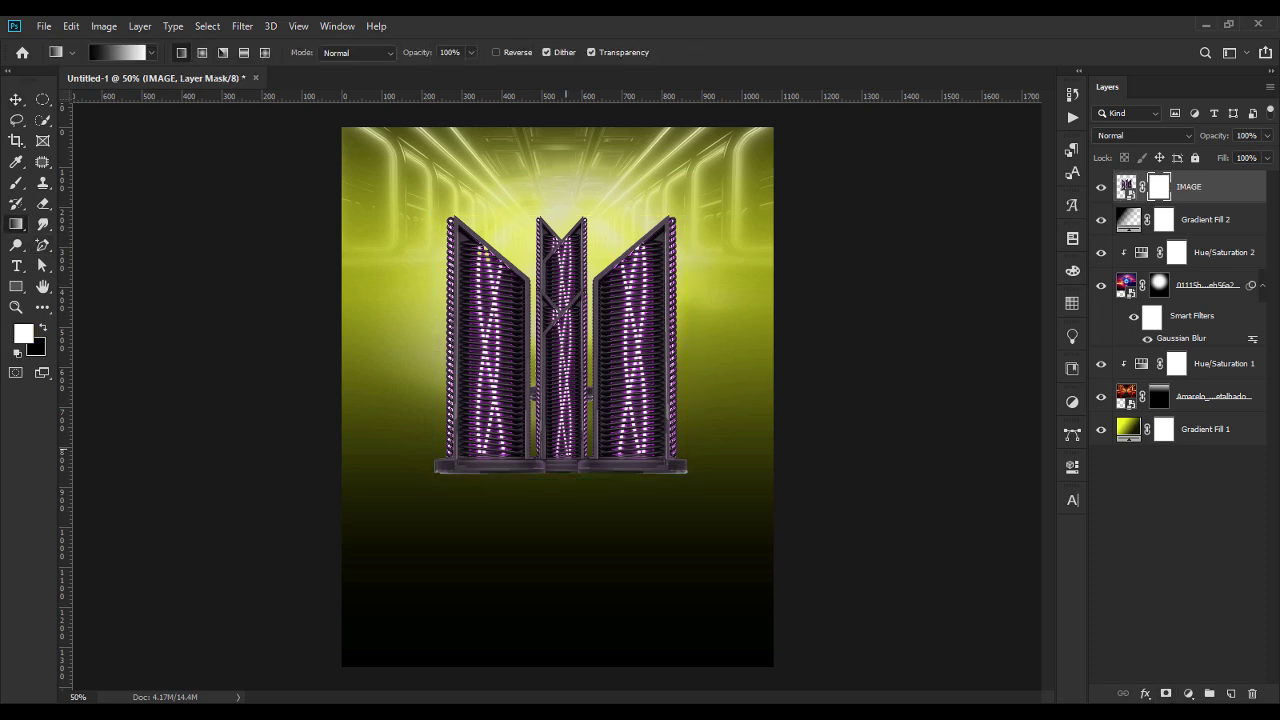
{"action": "left_click_drag", "start_coordinate": [561, 396], "coordinate": [560, 466]}
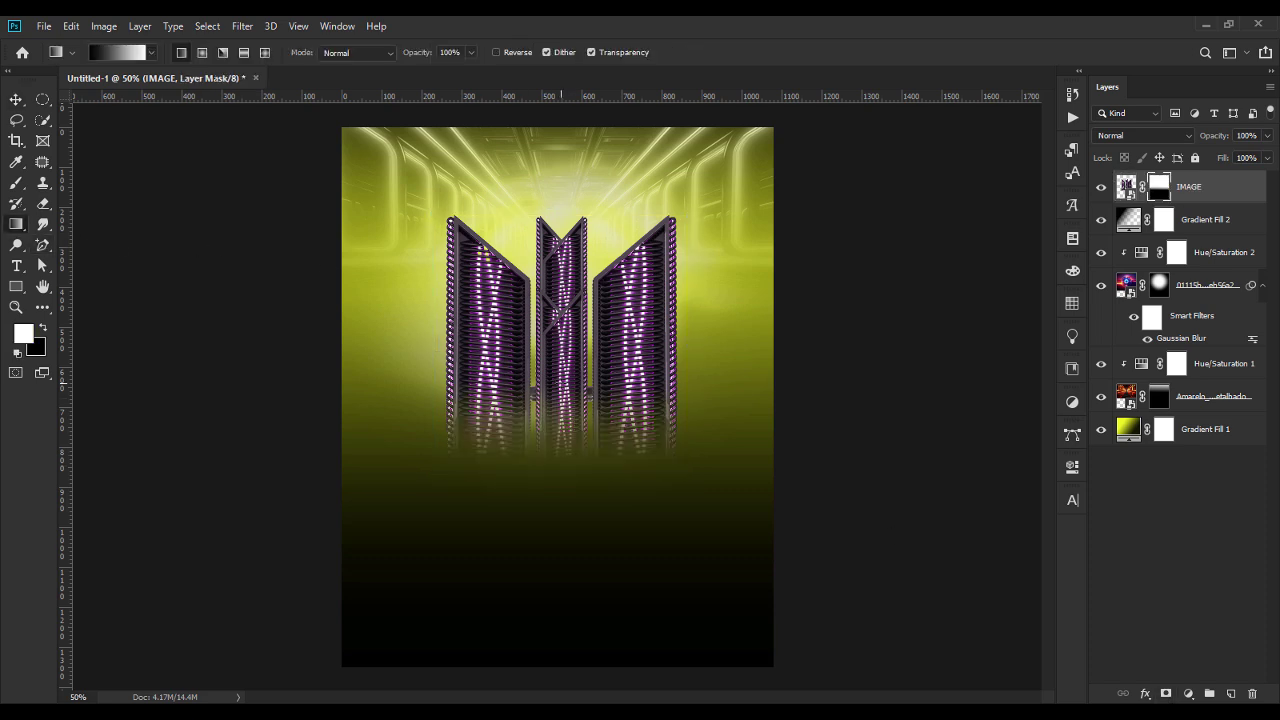
{"action": "left_click_drag", "start_coordinate": [559, 362], "coordinate": [562, 344]}
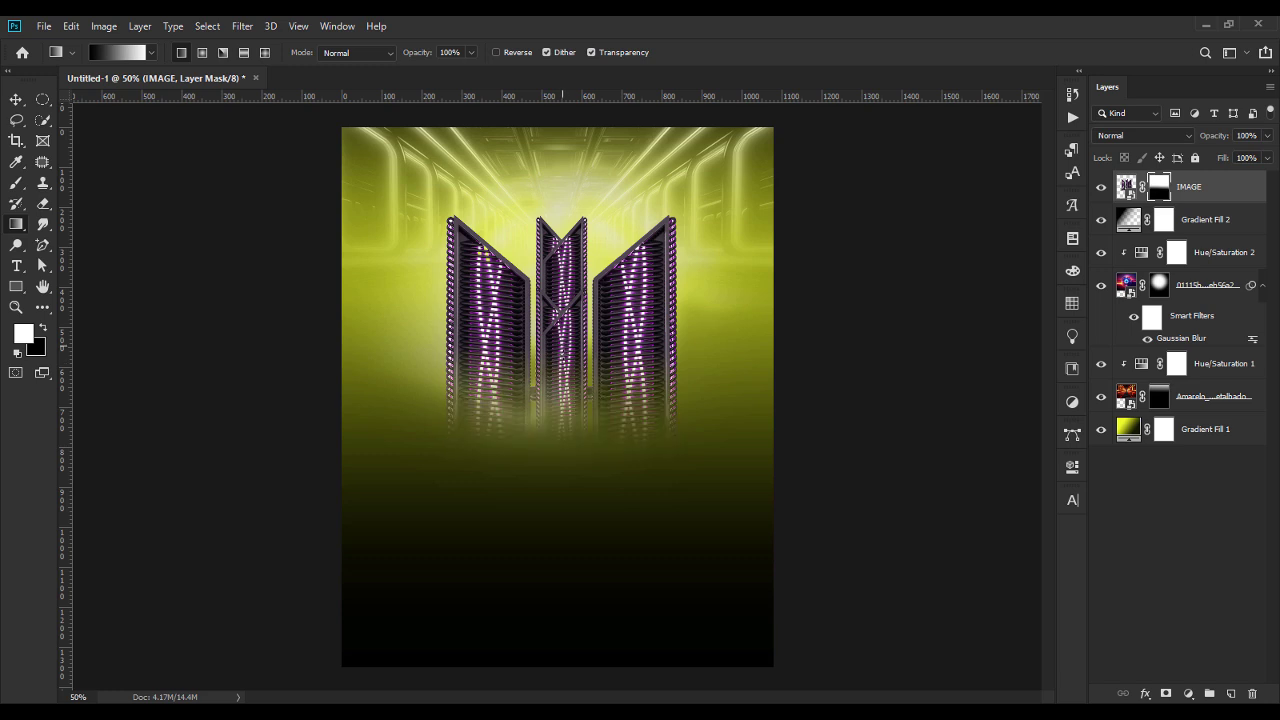
{"action": "left_click", "coordinate": [24, 102]}
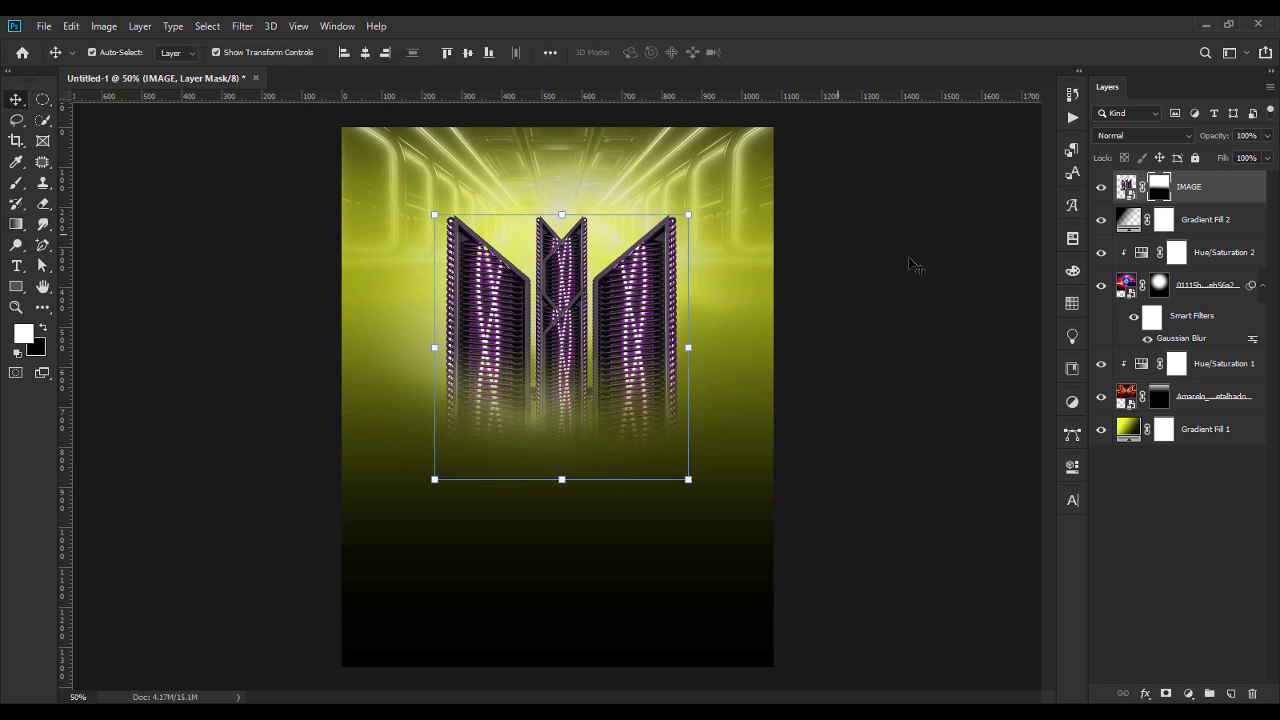
Step: Add a Hue/Saturation adjustment clipped to the light-panel image and turn on Colorize
{"action": "left_click", "coordinate": [1188, 693]}
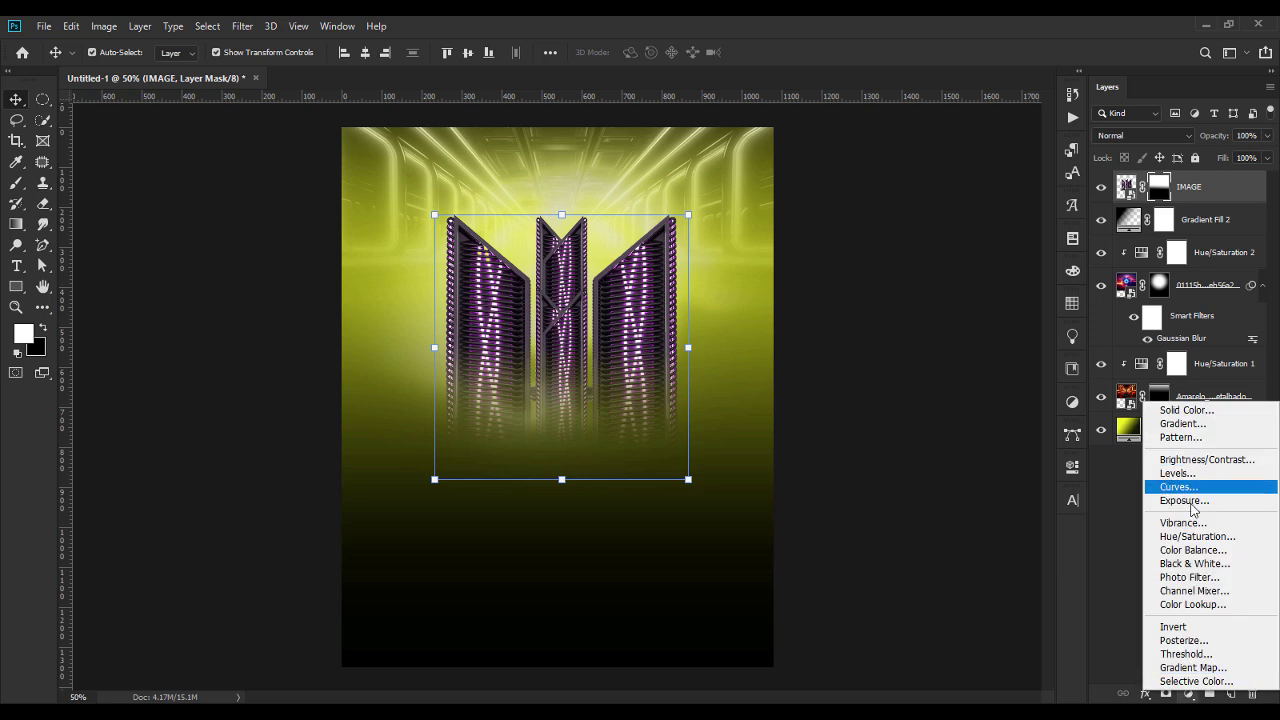
{"action": "left_click", "coordinate": [1197, 536]}
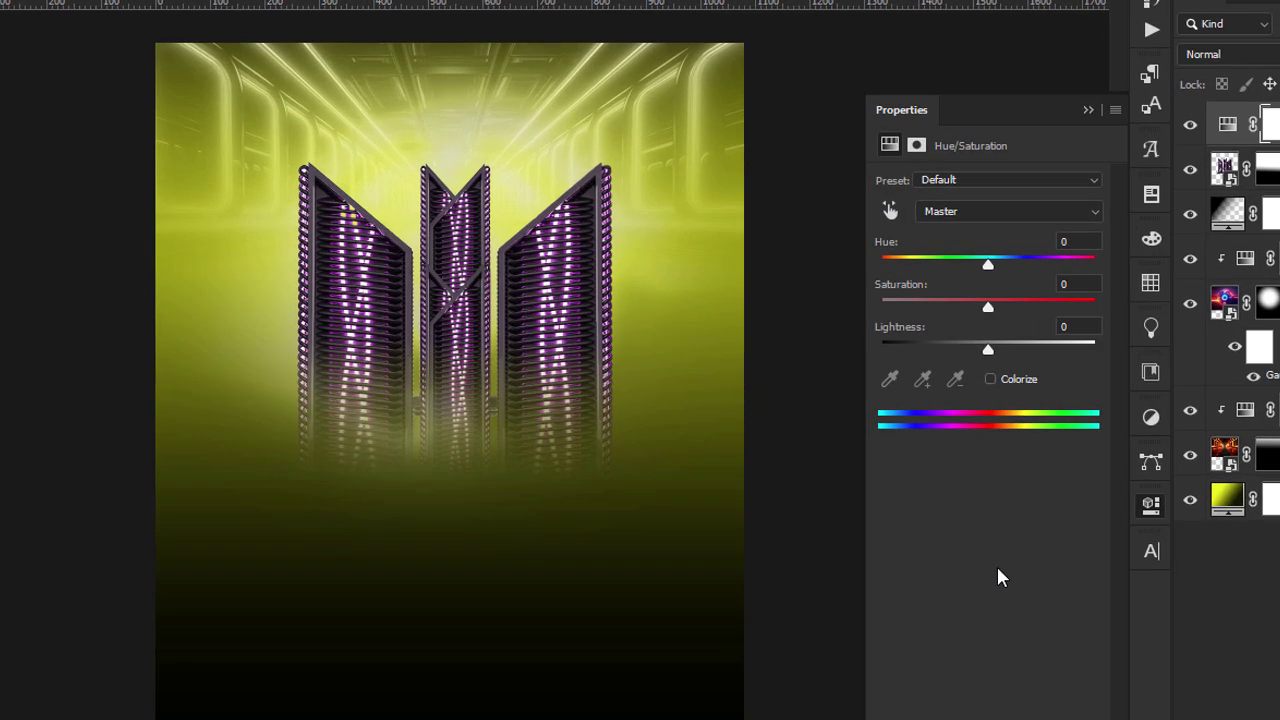
{"action": "key", "text": "ctrl+alt+g"}
{"action": "left_click", "coordinate": [990, 379]}
{"action": "left_click", "coordinate": [990, 379]}
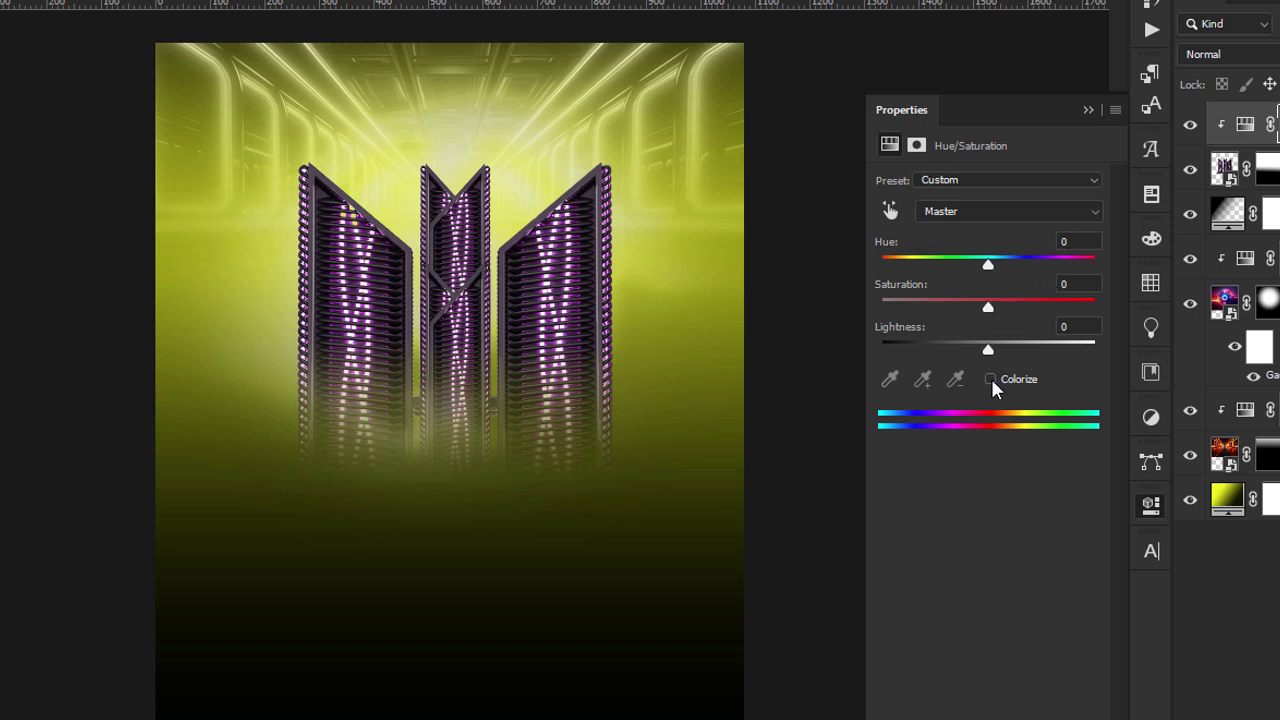
{"action": "left_click", "coordinate": [990, 379]}
Step: Set the light-panel adjustment's hue to 49 and saturation to 48 to tint the panels gold
{"action": "left_click", "coordinate": [1066, 284]}
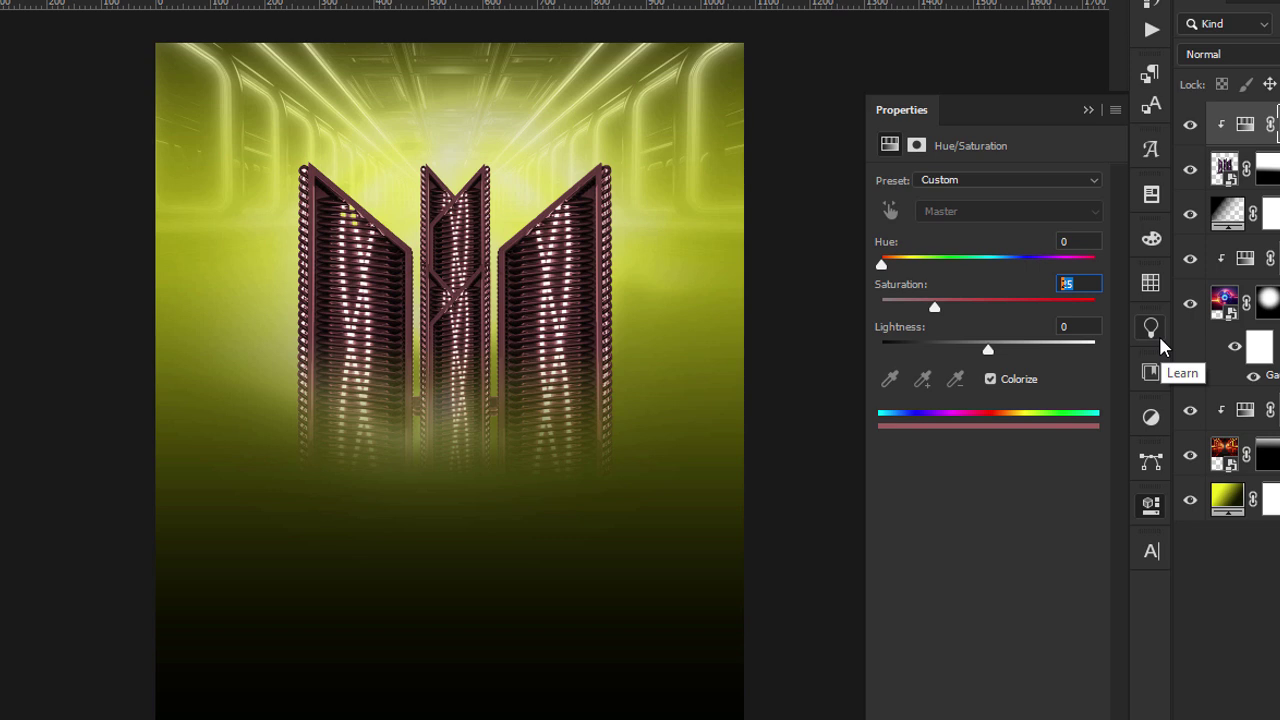
{"action": "type", "text": "49"}
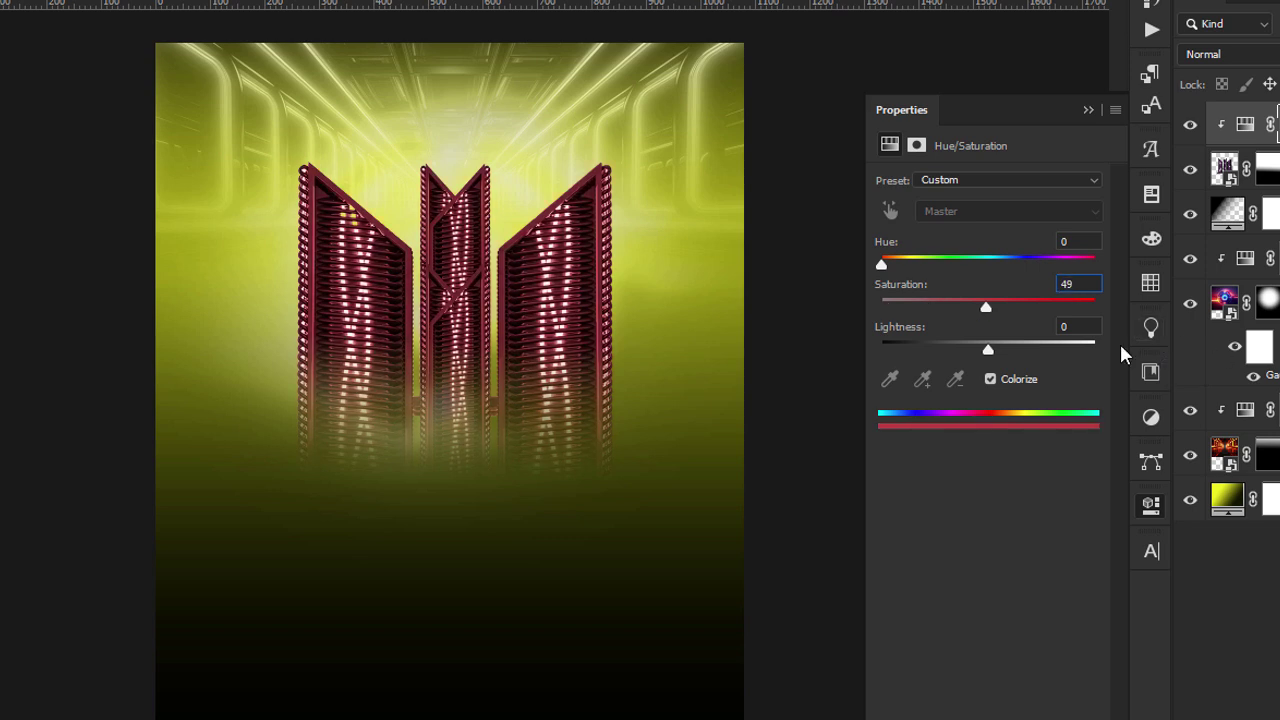
{"action": "left_click", "coordinate": [1084, 246]}
{"action": "left_click_drag", "start_coordinate": [1084, 242], "coordinate": [1022, 228]}
{"action": "type", "text": "49"}
{"action": "left_click", "coordinate": [1086, 284]}
{"action": "key", "text": "BackSpace"}
{"action": "type", "text": "8"}
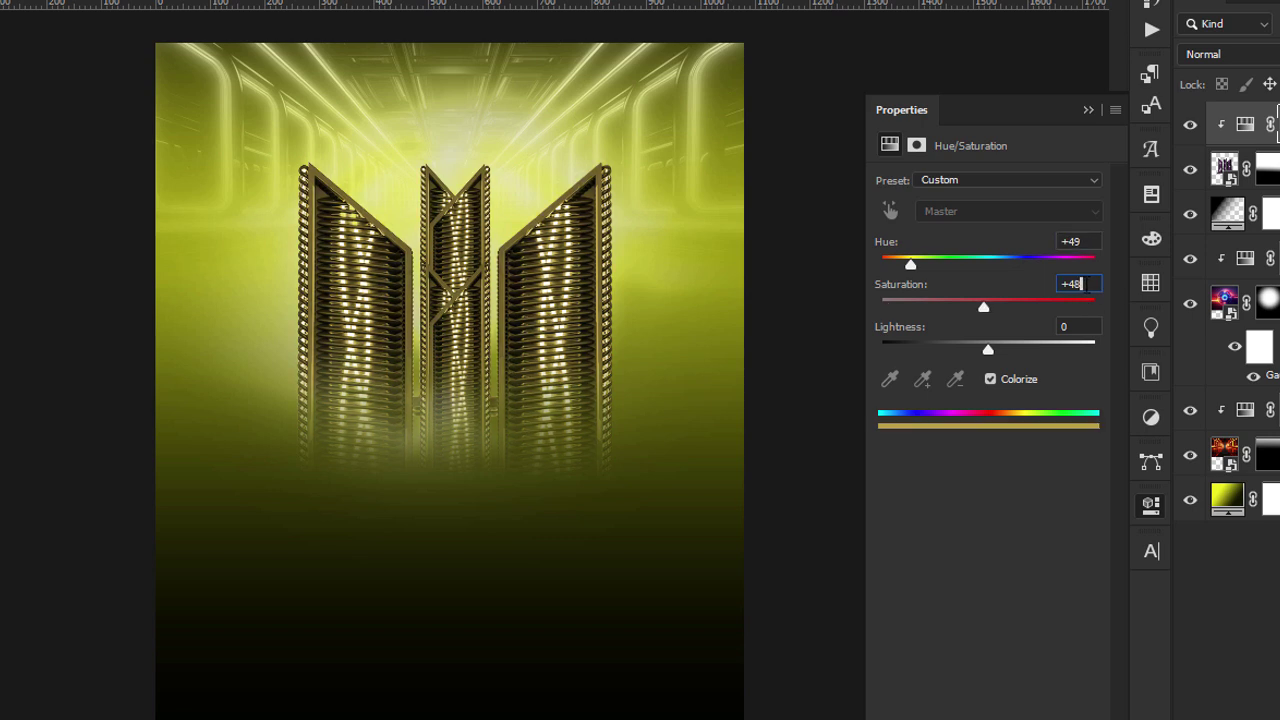
{"action": "left_click", "coordinate": [1086, 110]}
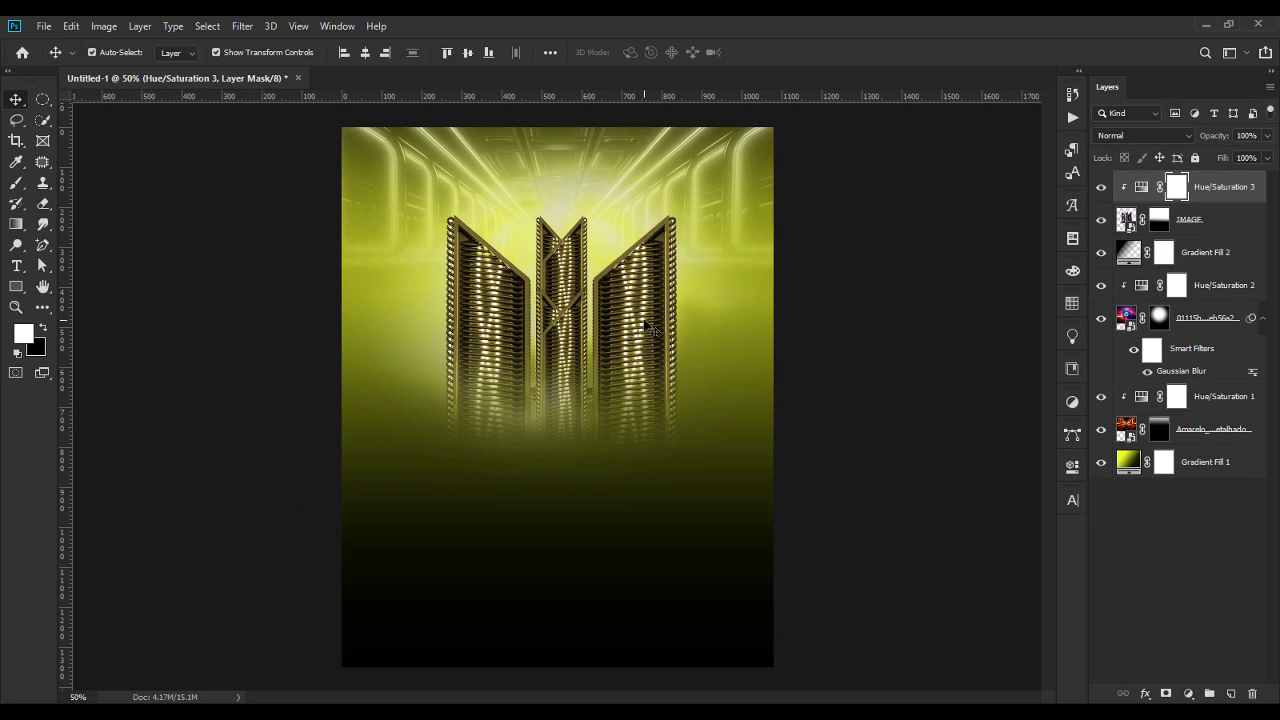
Step: With the Pen tool, draw a yellow slanted-top shape about 108 × 400 px inside the left panel, above the topmost adjustment
{"action": "left_click", "coordinate": [644, 326]}
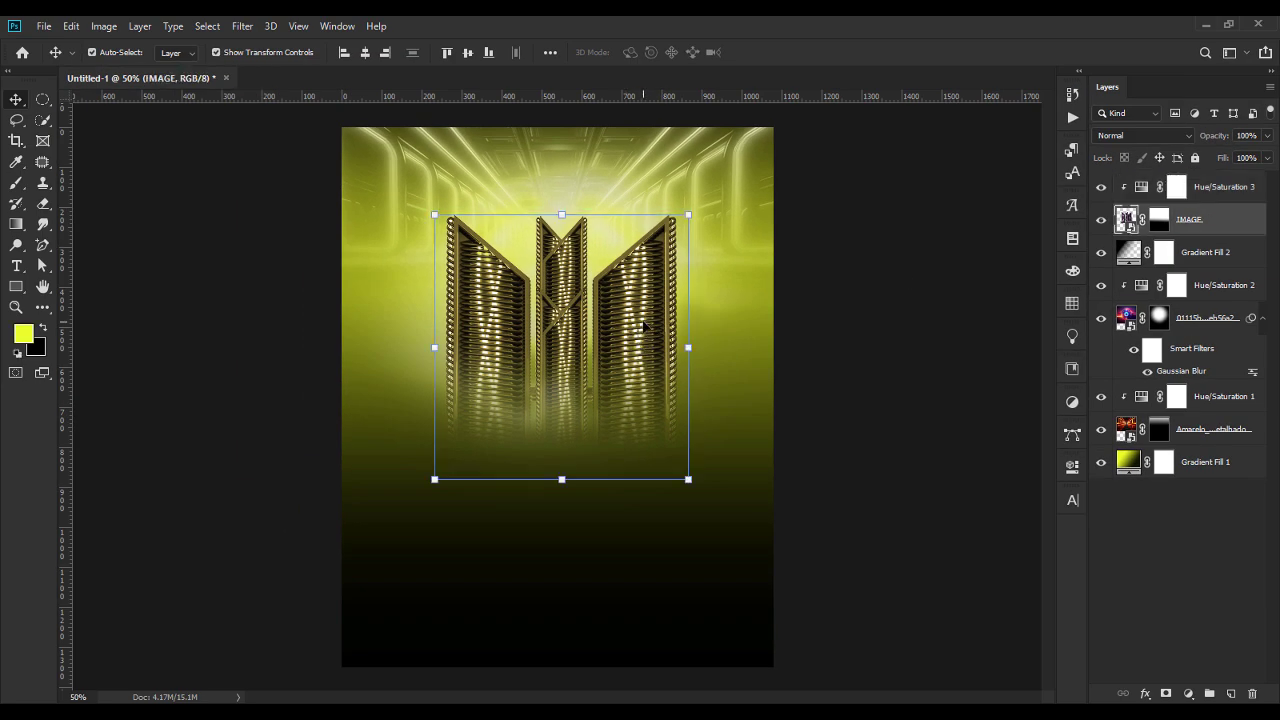
{"action": "left_click", "coordinate": [871, 351]}
{"action": "left_click", "coordinate": [1220, 190]}
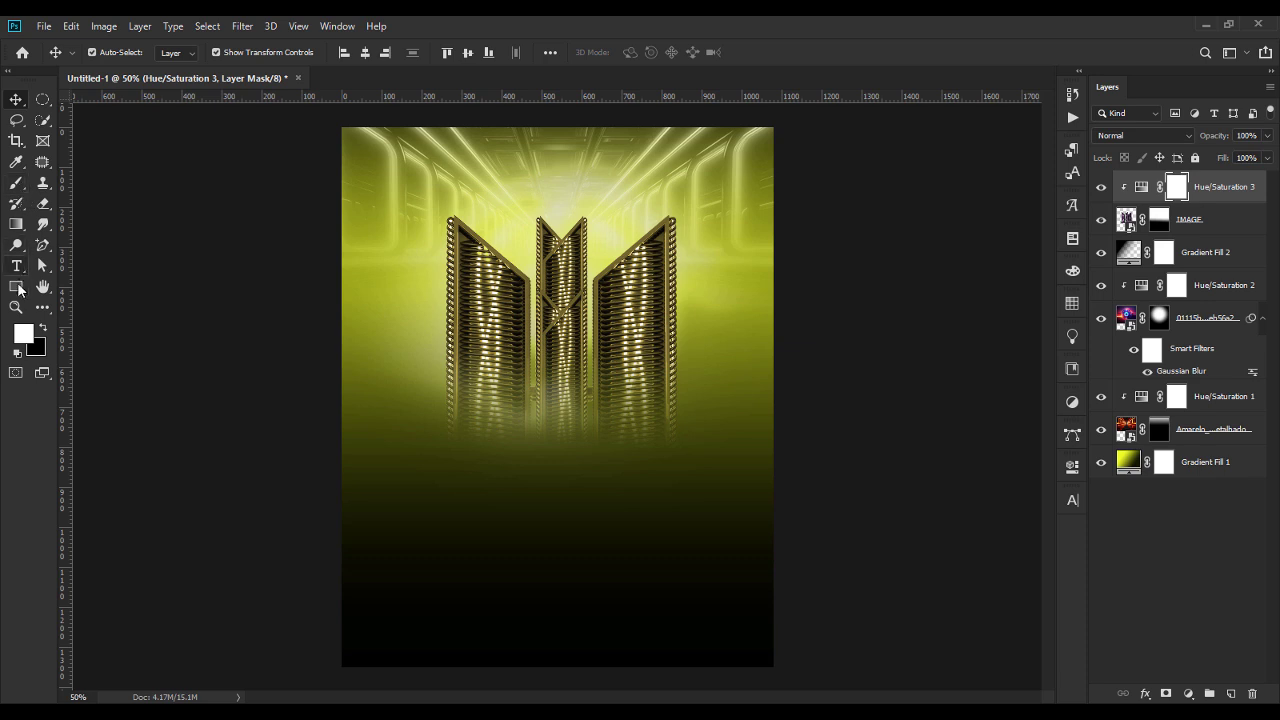
{"action": "left_click_drag", "start_coordinate": [43, 245], "coordinate": [93, 251]}
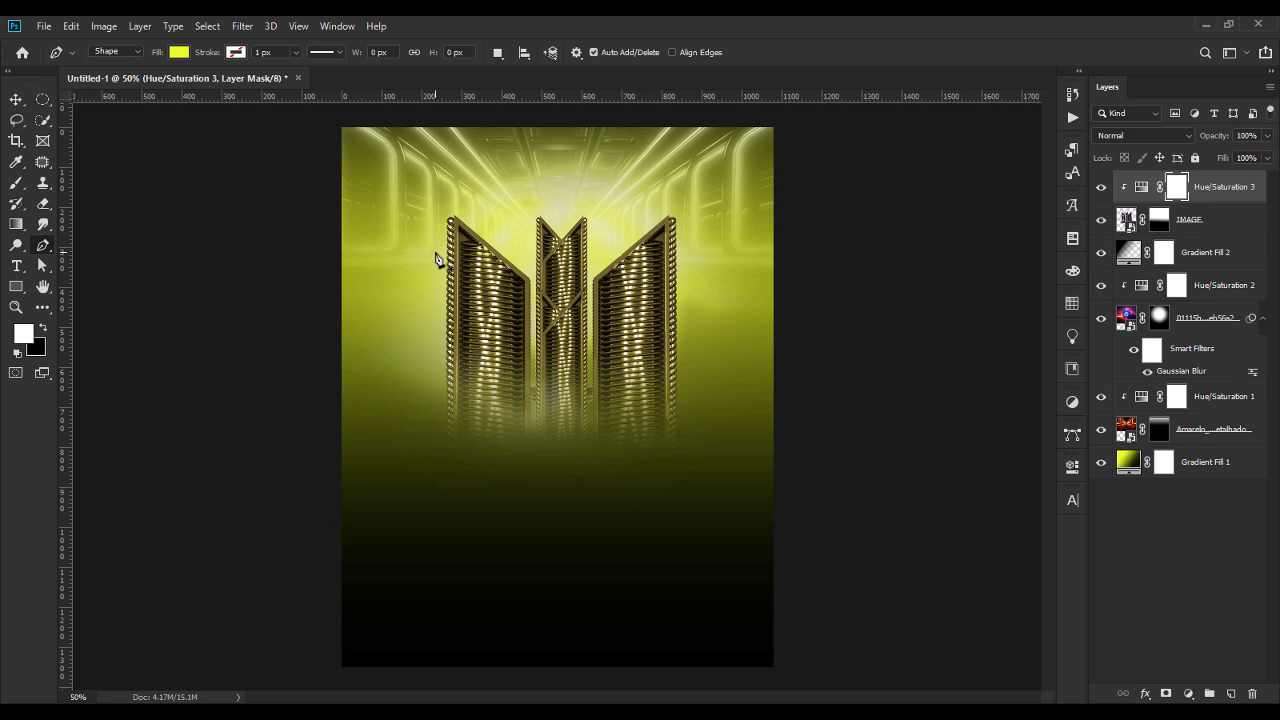
{"action": "left_click", "coordinate": [472, 254]}
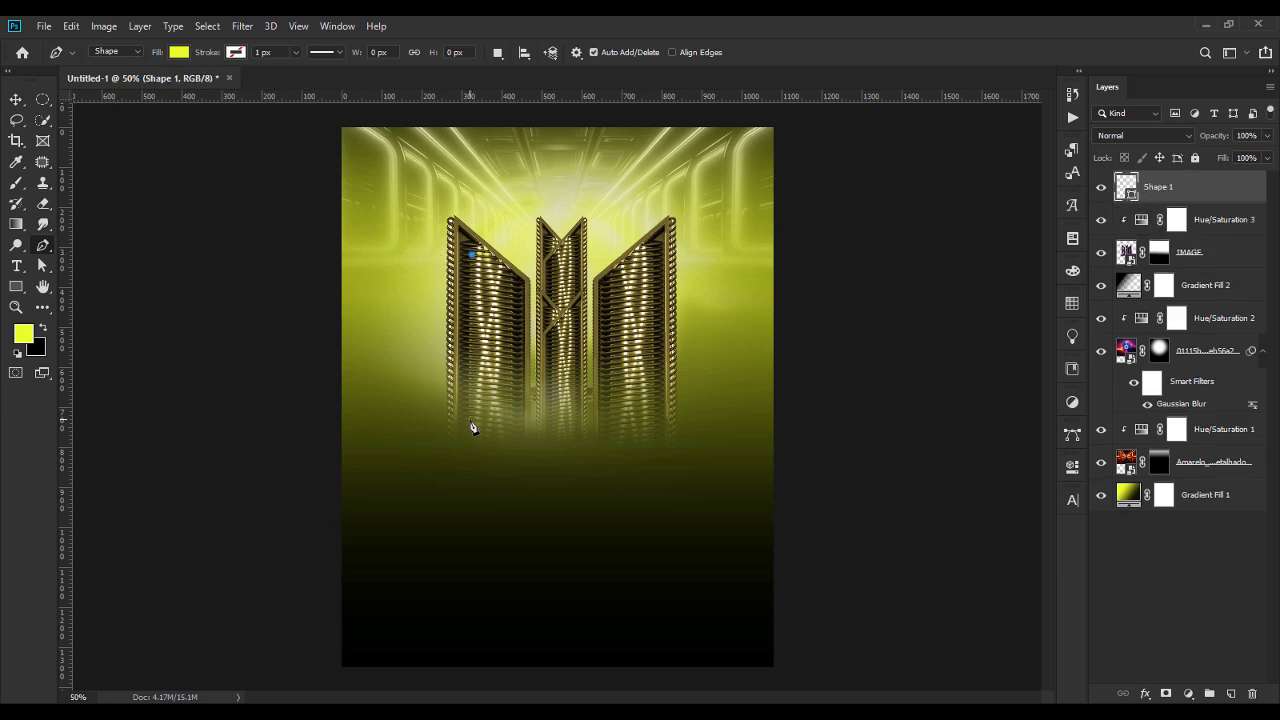
{"action": "left_click", "coordinate": [470, 406]}
{"action": "left_click", "coordinate": [512, 408]}
{"action": "left_click", "coordinate": [513, 273]}
{"action": "left_click", "coordinate": [472, 254]}
{"action": "left_click", "coordinate": [42, 266]}
{"action": "left_click_drag", "start_coordinate": [472, 254], "coordinate": [473, 250]}
{"action": "key", "text": "p"}
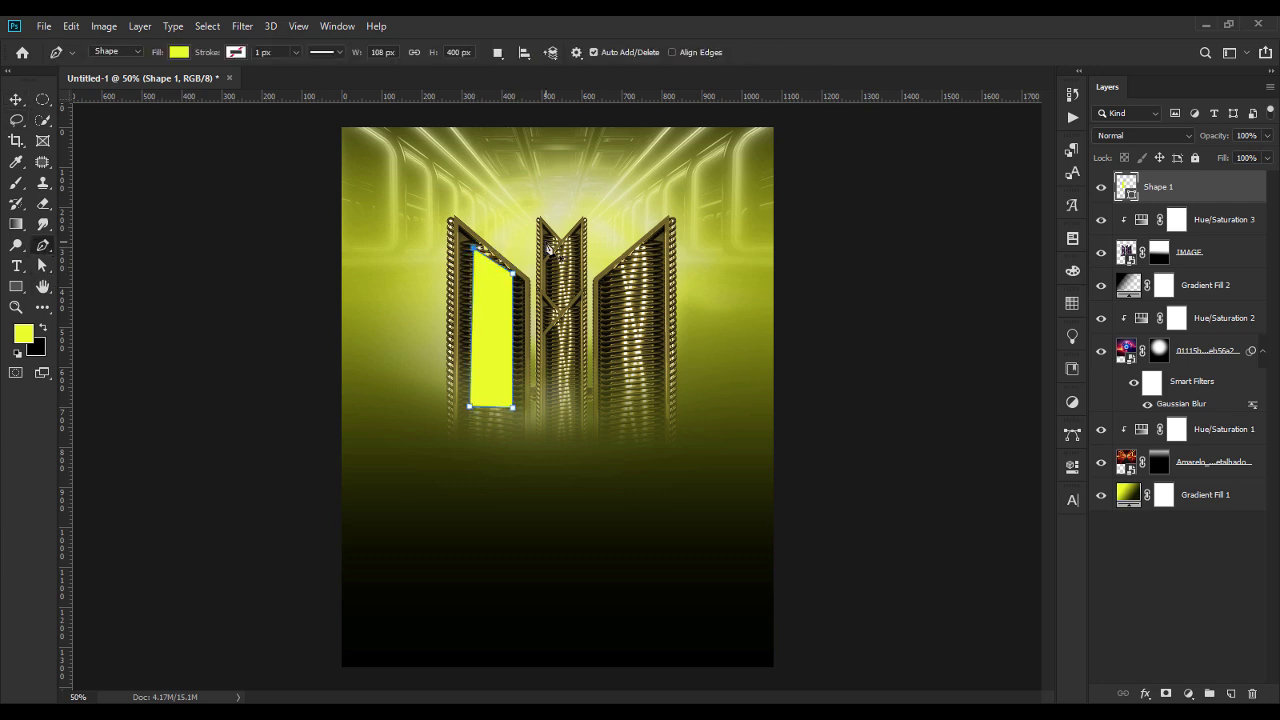
Step: Draw a yellow shape about 68 × 440 px with a V-notched top inside the narrow middle panel
{"action": "left_click", "coordinate": [548, 240]}
{"action": "left_click", "coordinate": [551, 412]}
{"action": "left_click", "coordinate": [575, 412]}
{"action": "left_click", "coordinate": [575, 243]}
{"action": "left_click", "coordinate": [548, 240]}
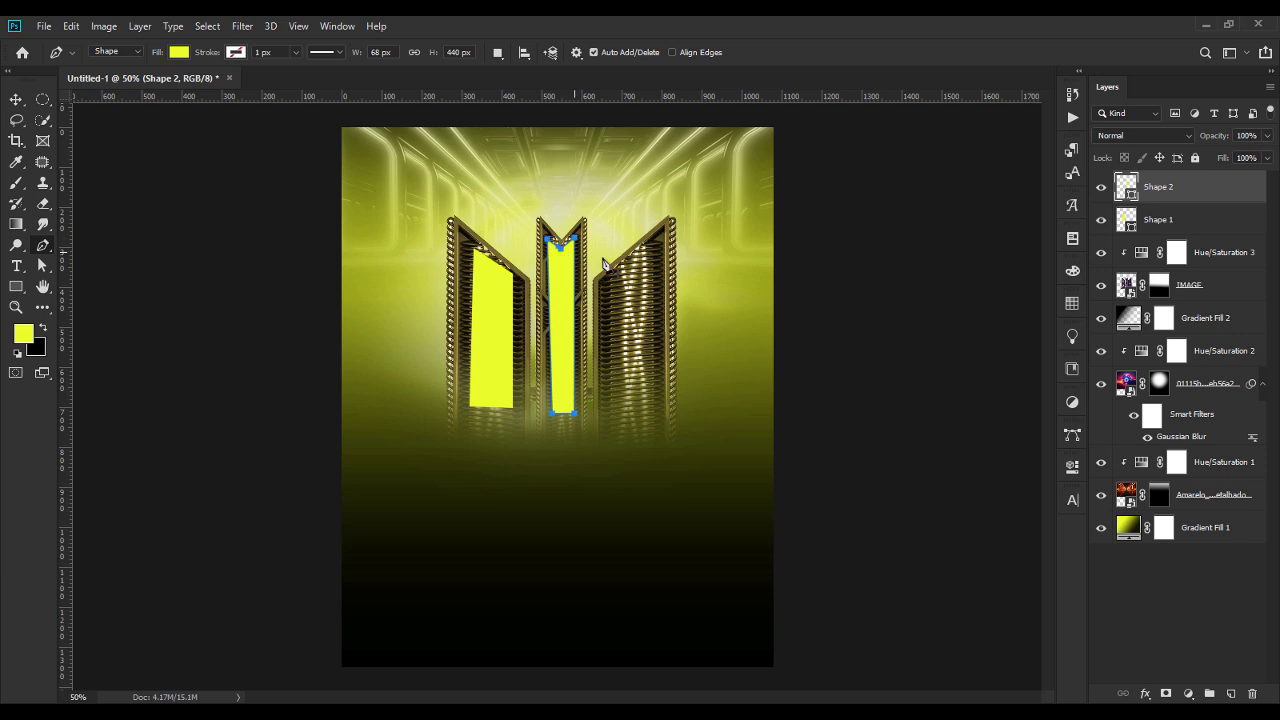
Step: Draw a yellow slanted-top shape about 116 × 404 px inside the right panel
{"action": "left_click", "coordinate": [651, 247]}
{"action": "left_click", "coordinate": [611, 279]}
{"action": "left_click", "coordinate": [608, 408]}
{"action": "left_click", "coordinate": [654, 408]}
{"action": "left_click", "coordinate": [651, 247]}
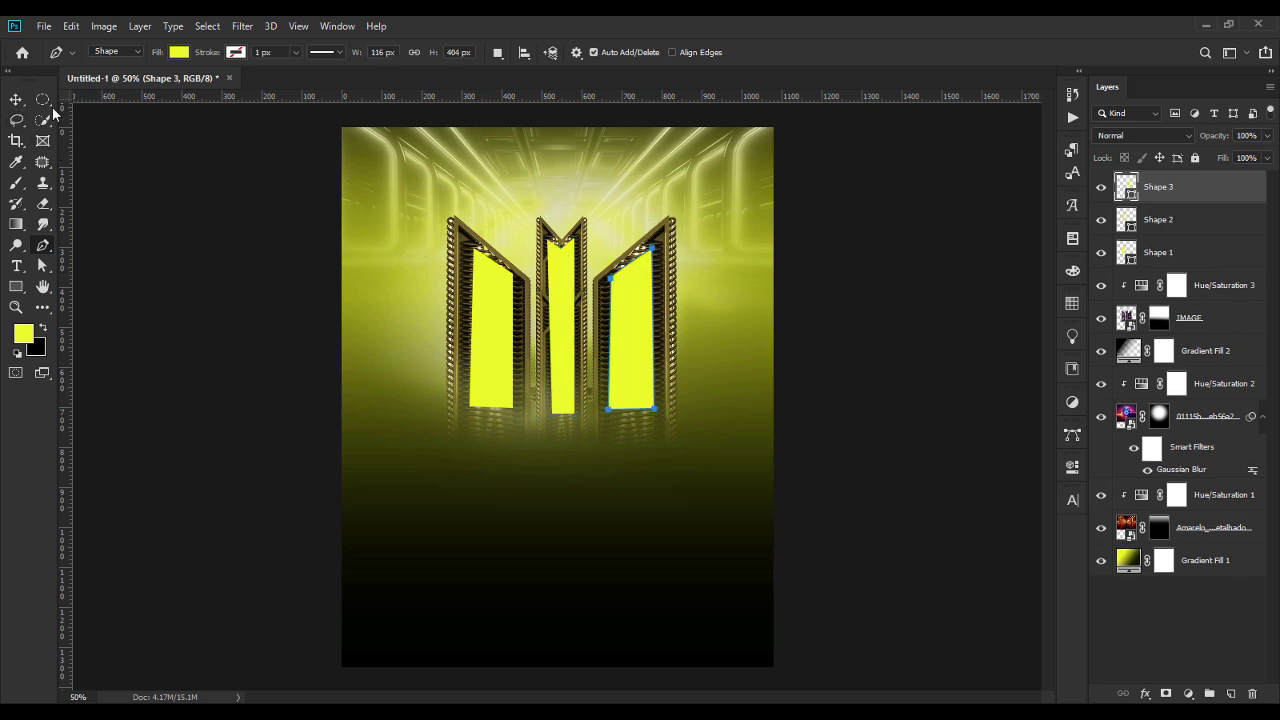
{"action": "left_click", "coordinate": [16, 99]}
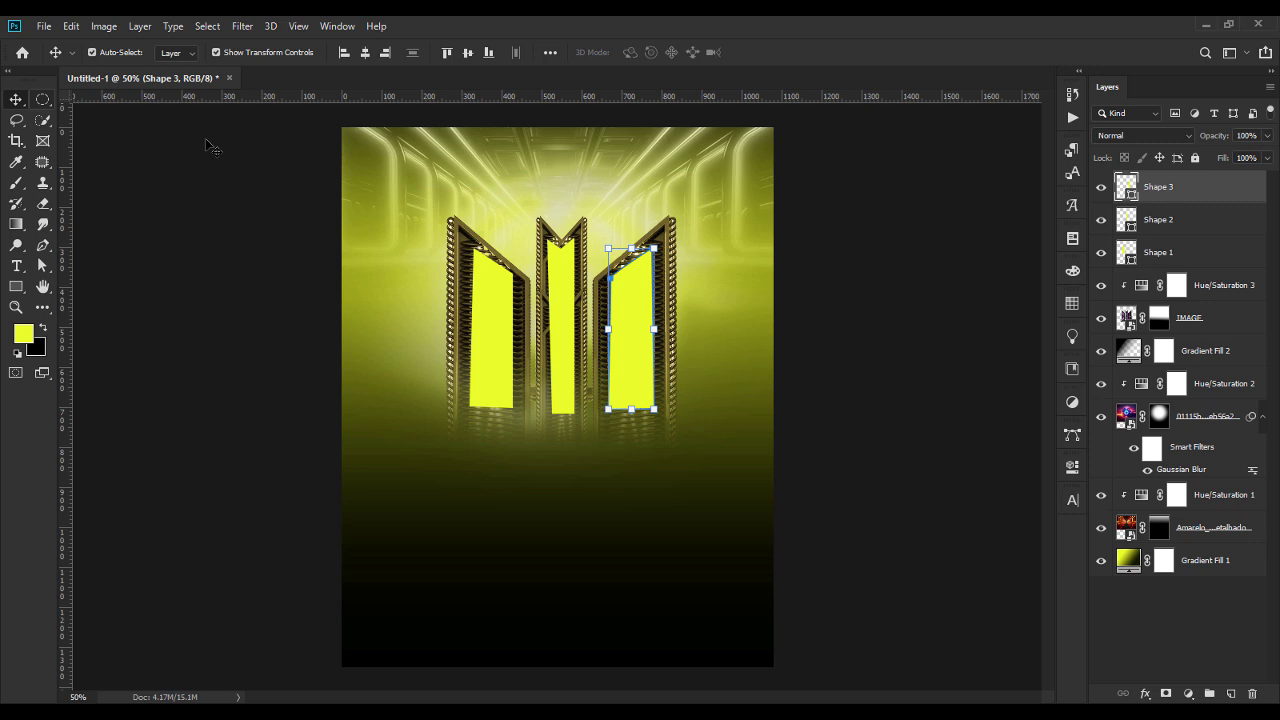
{"action": "double_click", "coordinate": [1127, 187]}
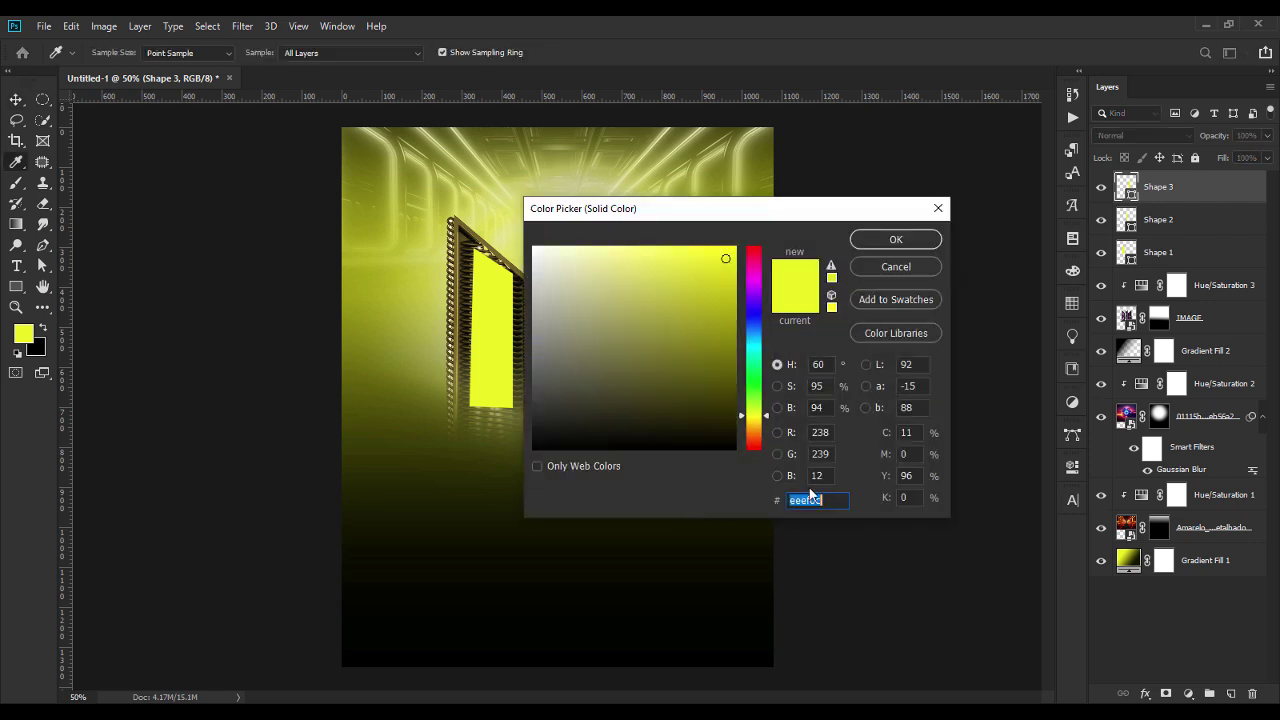
{"action": "left_click", "coordinate": [928, 244]}
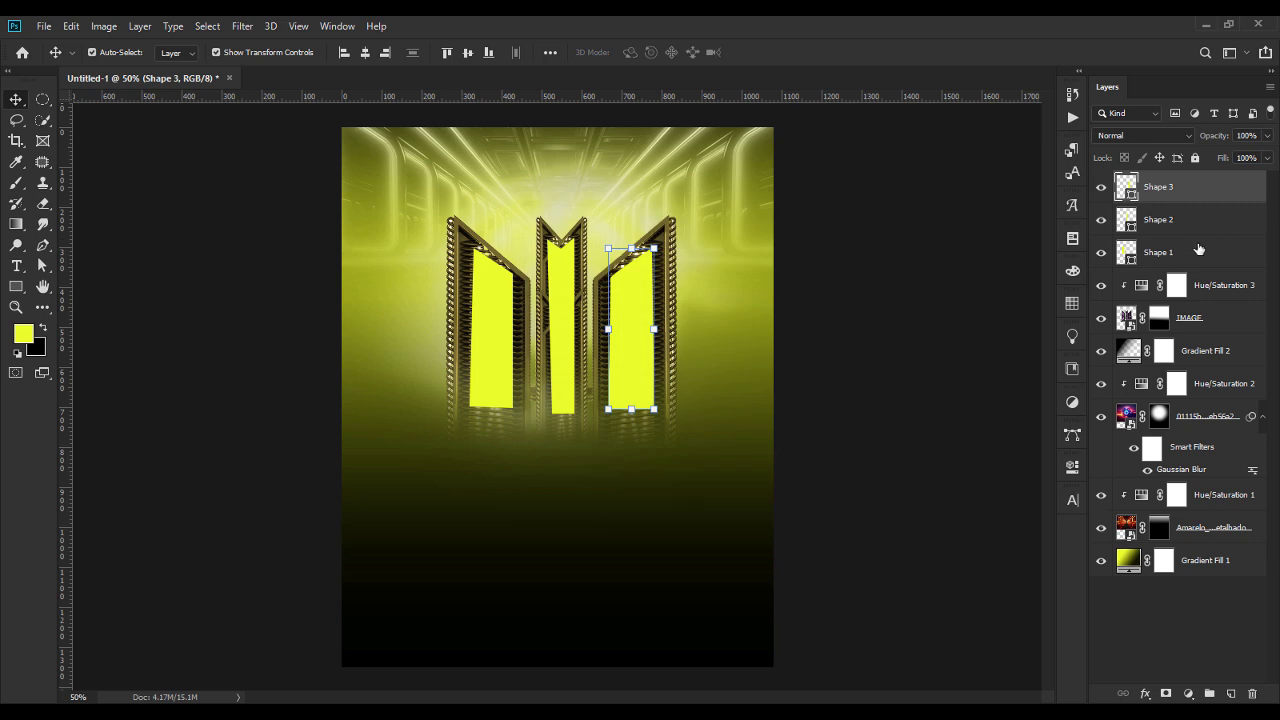
Step: Merge the three yellow panel shapes into one layer and convert it to a smart object
{"action": "left_click", "coordinate": [1193, 253], "text": "shift"}
{"action": "right_click", "coordinate": [1193, 253]}
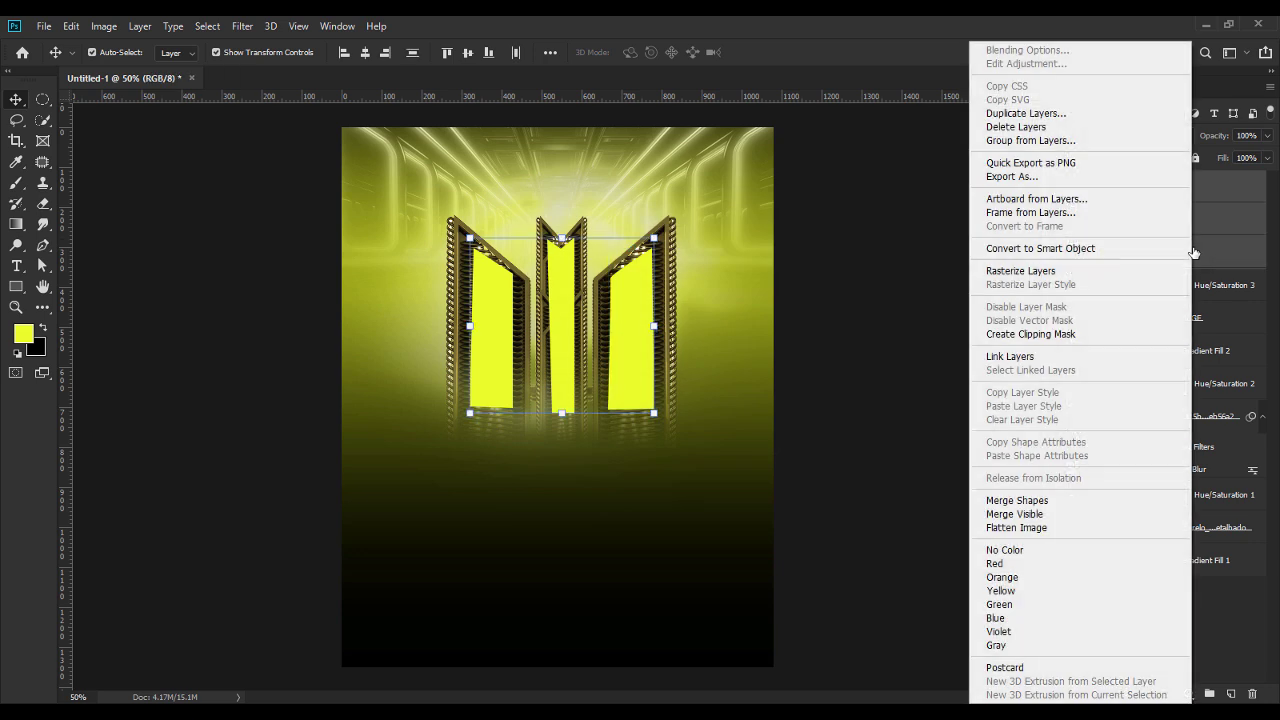
{"action": "left_click", "coordinate": [1021, 503]}
{"action": "left_click", "coordinate": [1101, 187]}
{"action": "left_click", "coordinate": [1101, 187]}
{"action": "right_click", "coordinate": [1177, 191]}
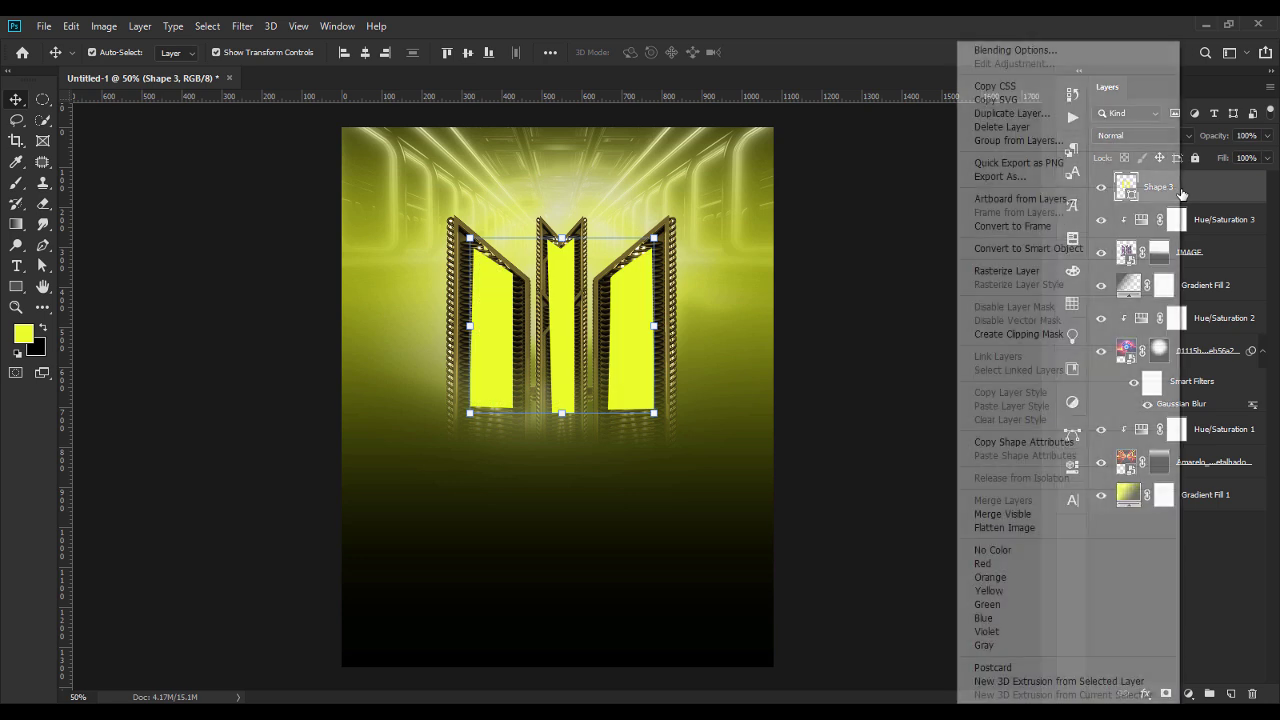
{"action": "left_click", "coordinate": [1079, 252]}
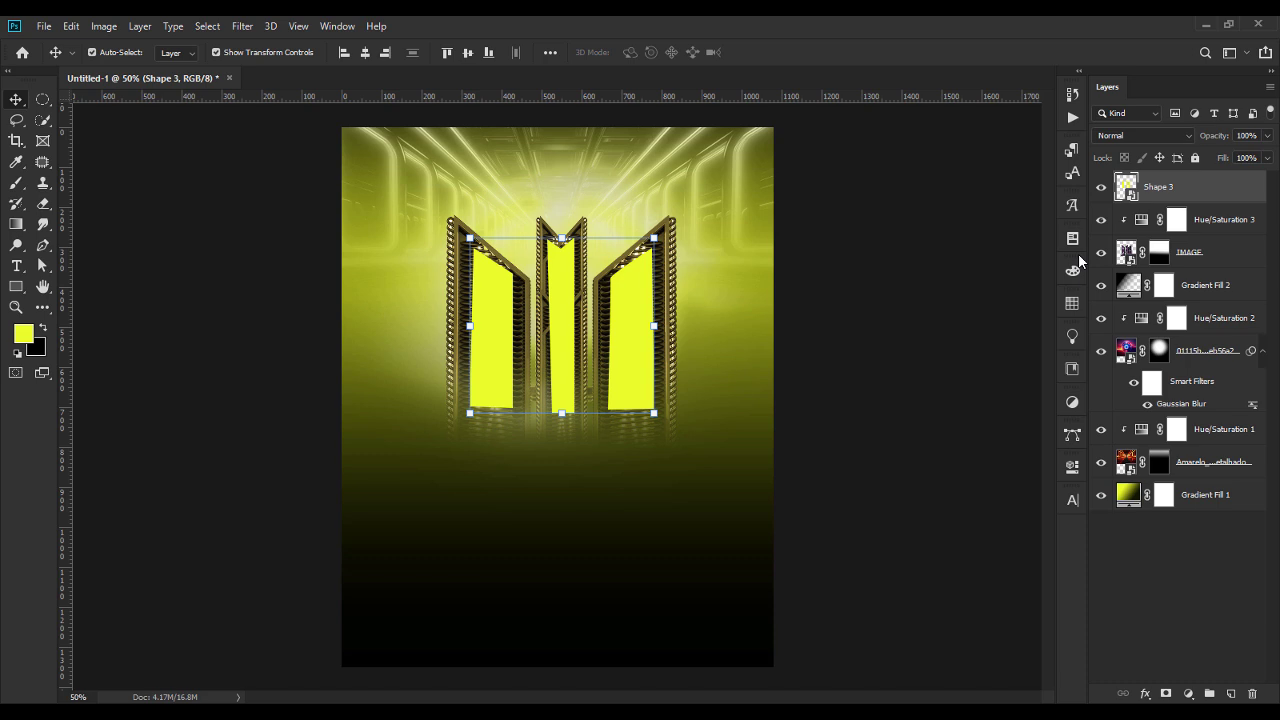
Step: Apply a Gaussian Blur with a 20.8-pixel radius to the merged yellow panel shapes
{"action": "left_click", "coordinate": [240, 26]}
{"action": "mouse_move", "coordinate": [275, 216]}
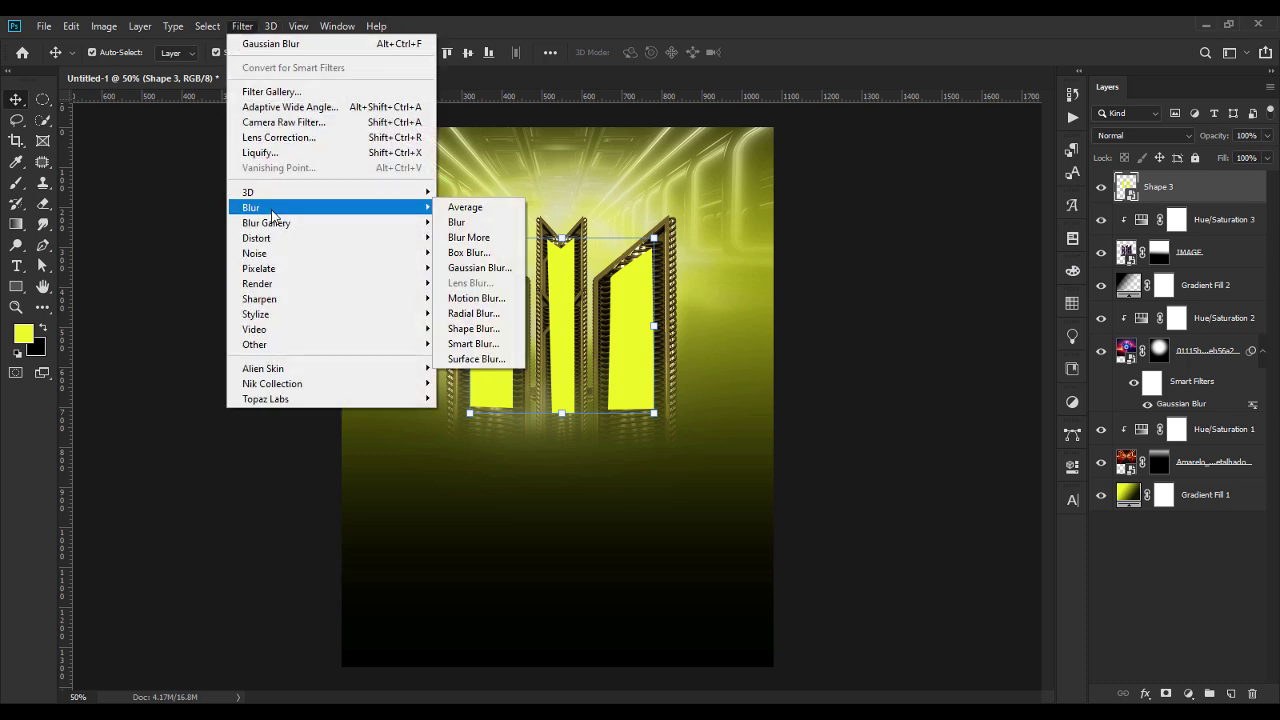
{"action": "left_click", "coordinate": [515, 272]}
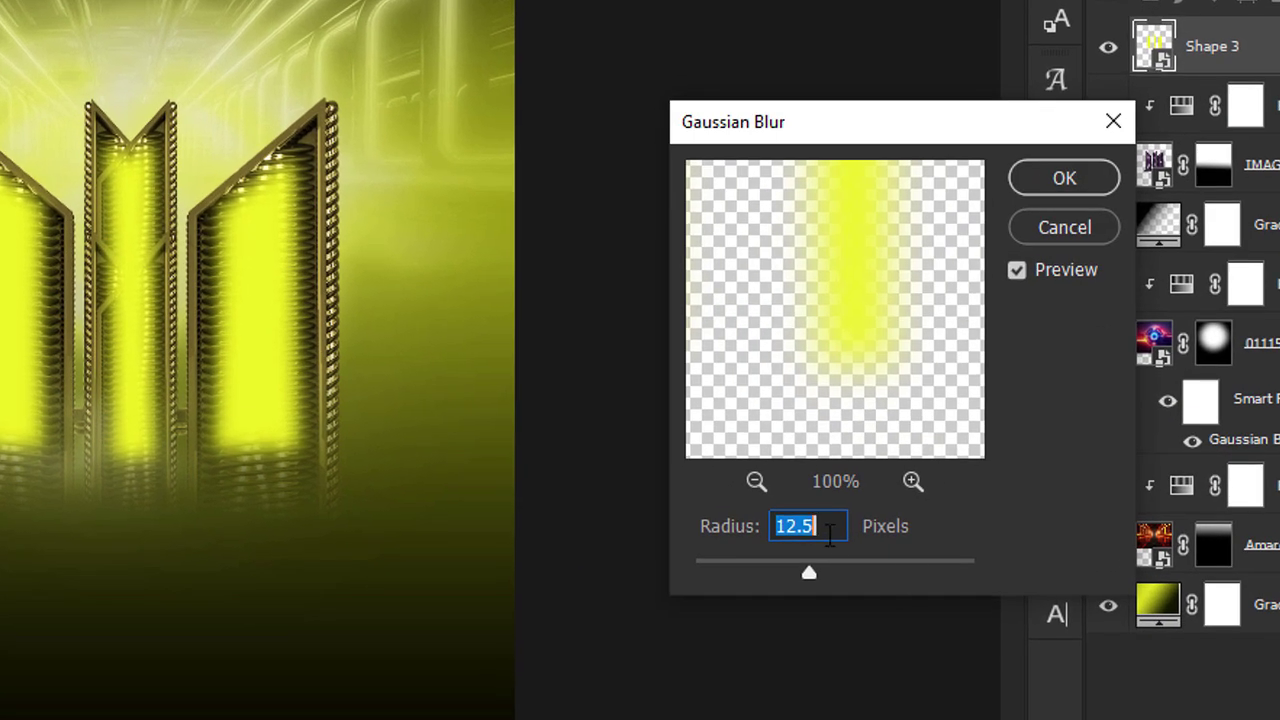
{"action": "type", "text": "20.8"}
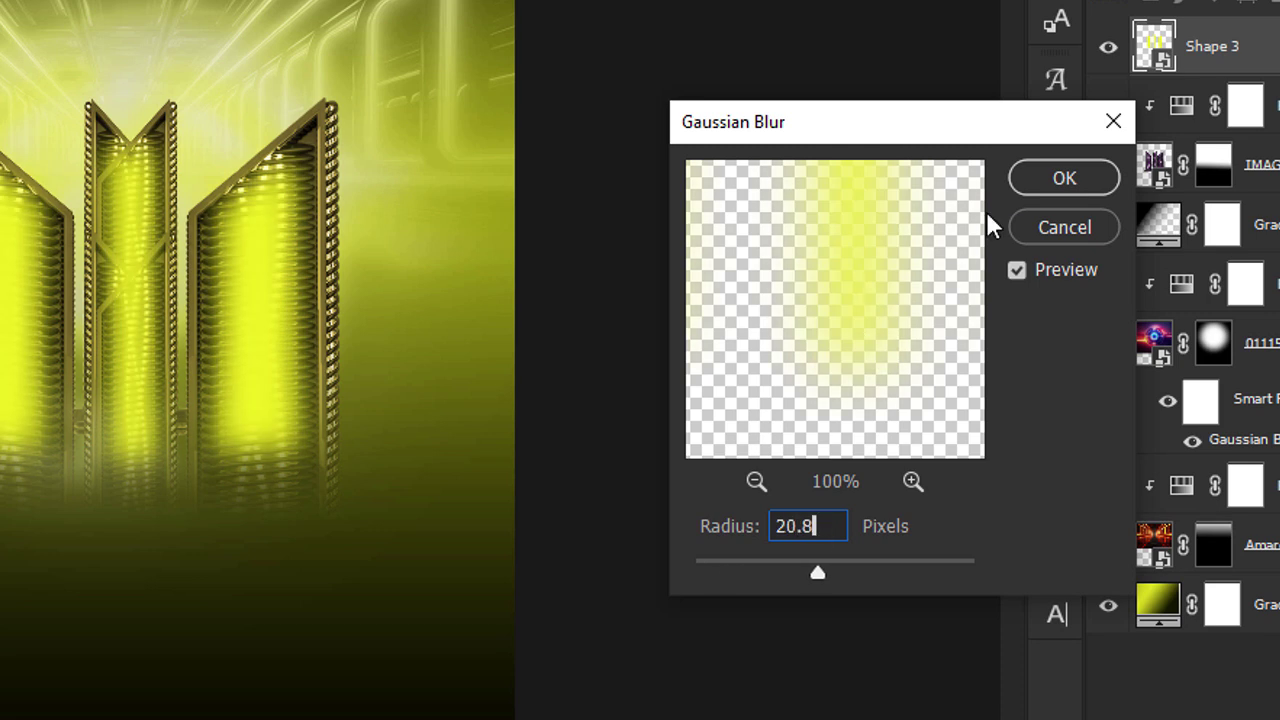
{"action": "left_click", "coordinate": [1047, 177]}
Step: Set the blurred yellow shapes' blend mode to Screen, keeping the layer at 100% opacity
{"action": "left_click", "coordinate": [1052, 20]}
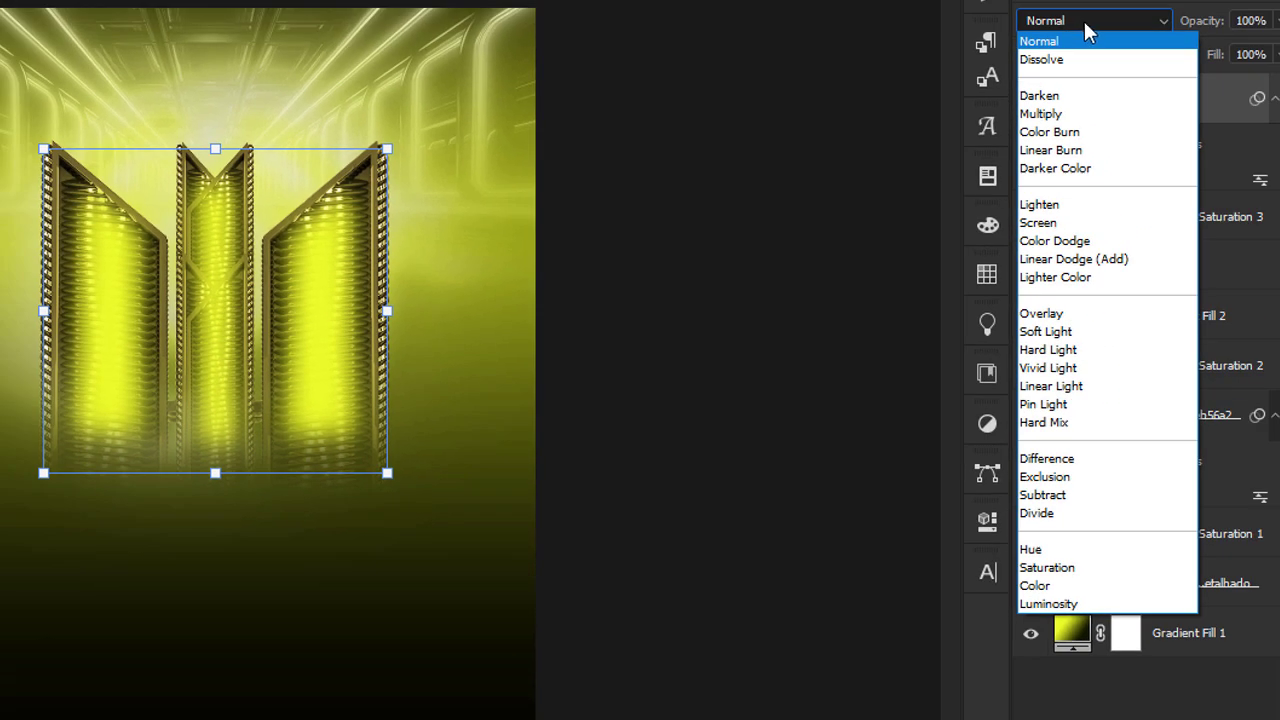
{"action": "left_click", "coordinate": [1080, 26]}
{"action": "left_click", "coordinate": [1094, 28]}
{"action": "left_click", "coordinate": [1068, 229]}
{"action": "left_click", "coordinate": [793, 290]}
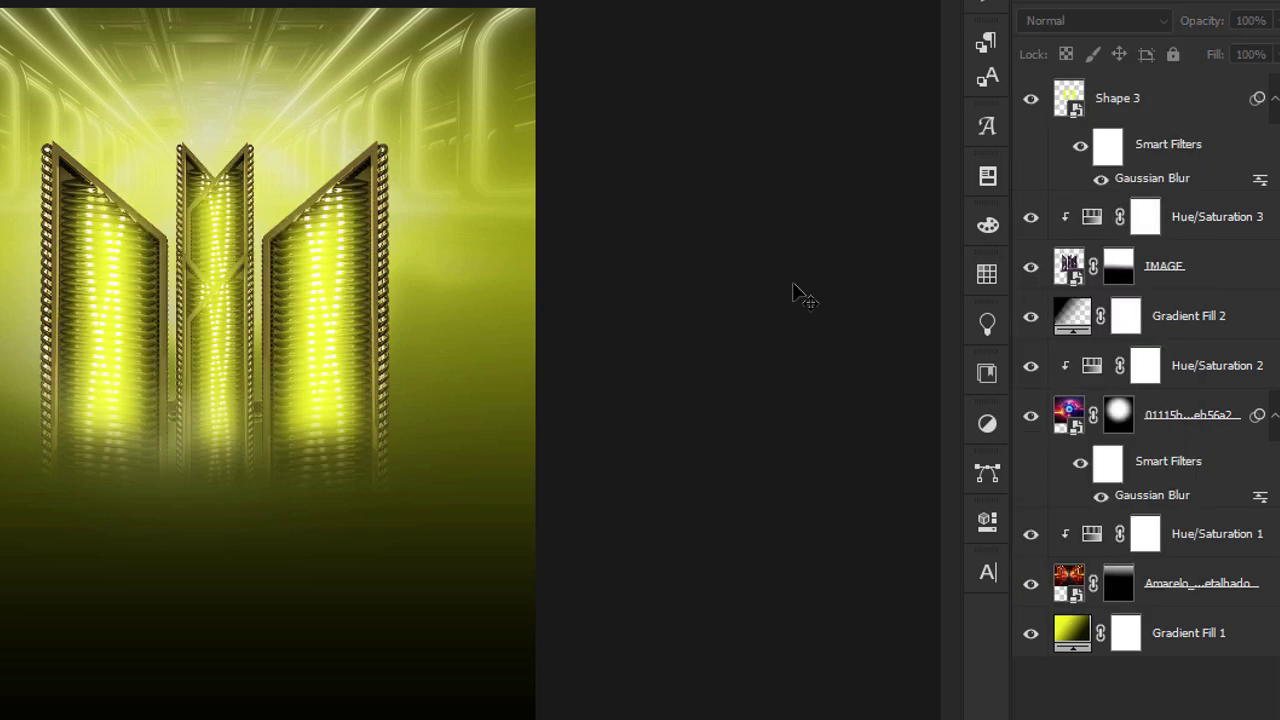
{"action": "left_click", "coordinate": [347, 357]}
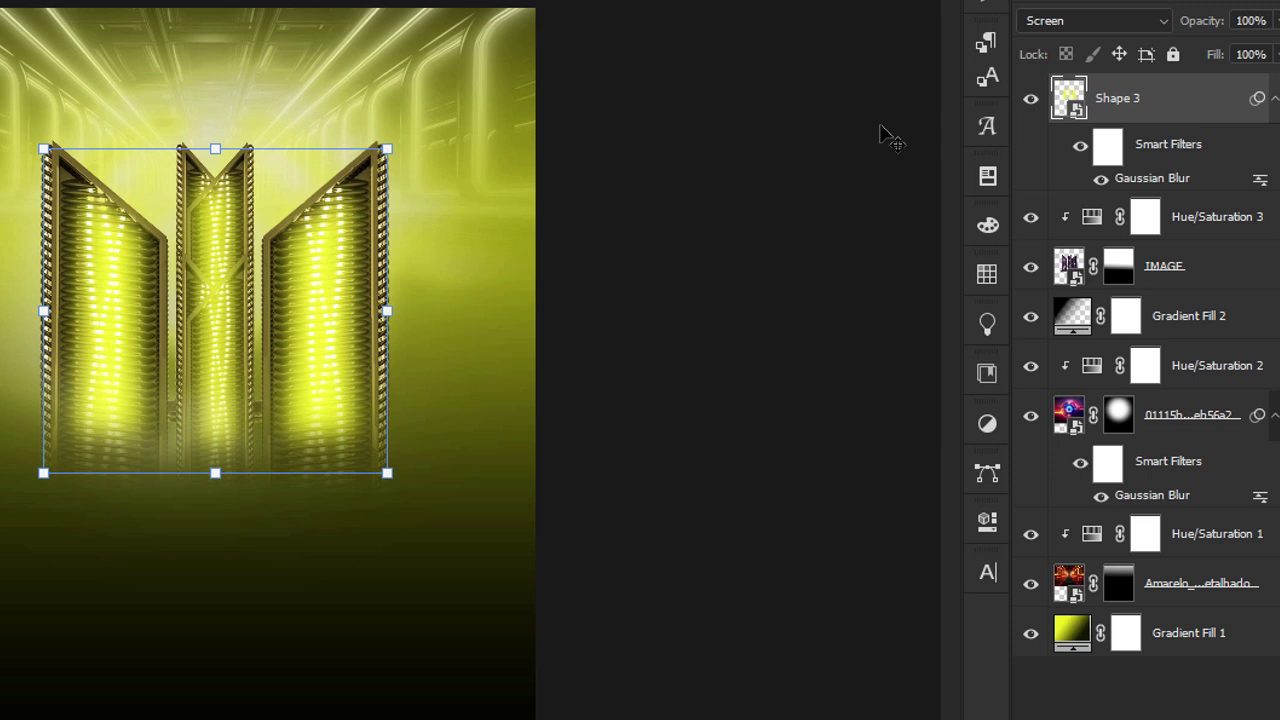
{"action": "left_click", "coordinate": [1278, 21]}
{"action": "left_click_drag", "start_coordinate": [1279, 48], "coordinate": [1279, 49]}
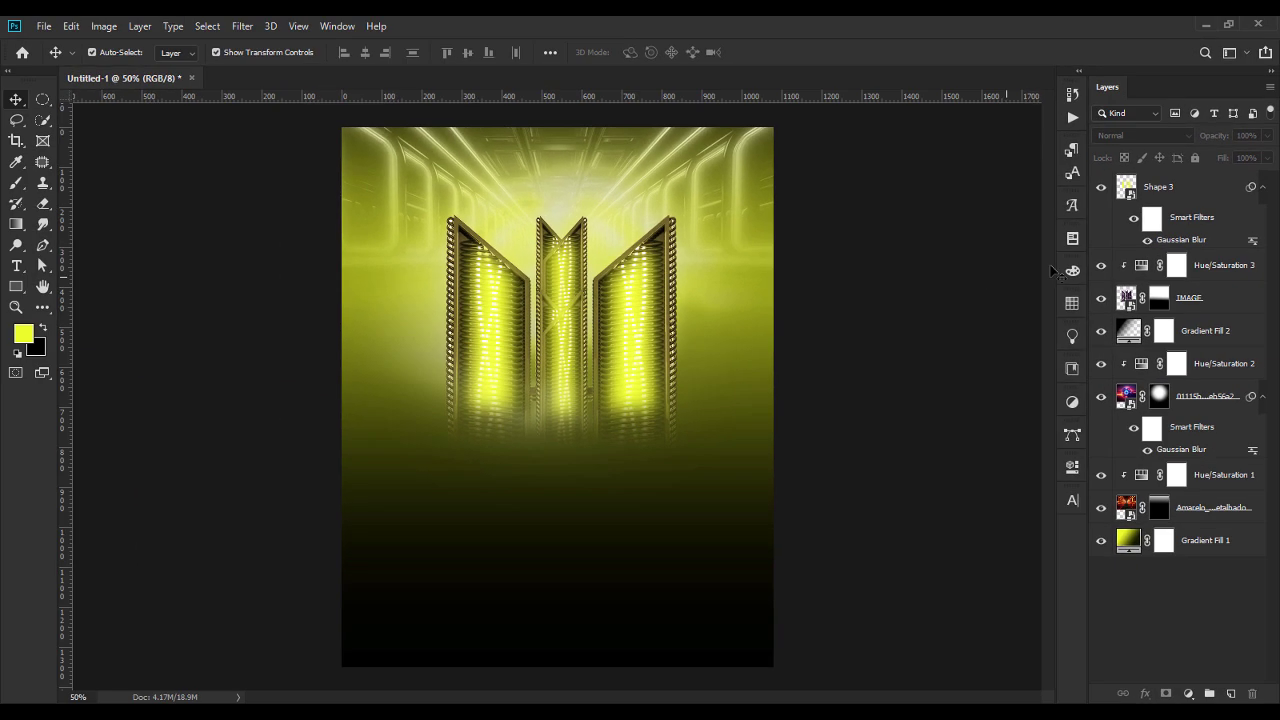
Step: Scale the yellow glow, Hue/Saturation 3 and panel image layers down slightly together
{"action": "left_click", "coordinate": [1180, 206]}
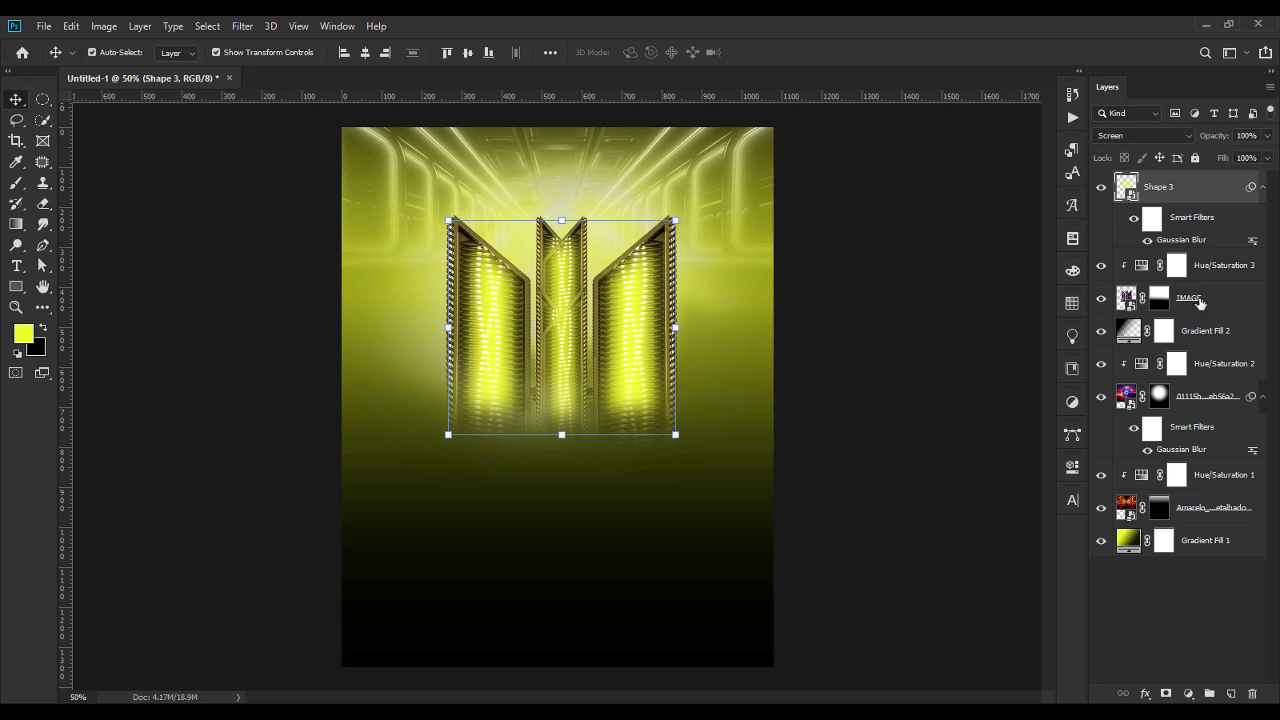
{"action": "key", "text": "ctrl+t"}
{"action": "key", "text": "Return"}
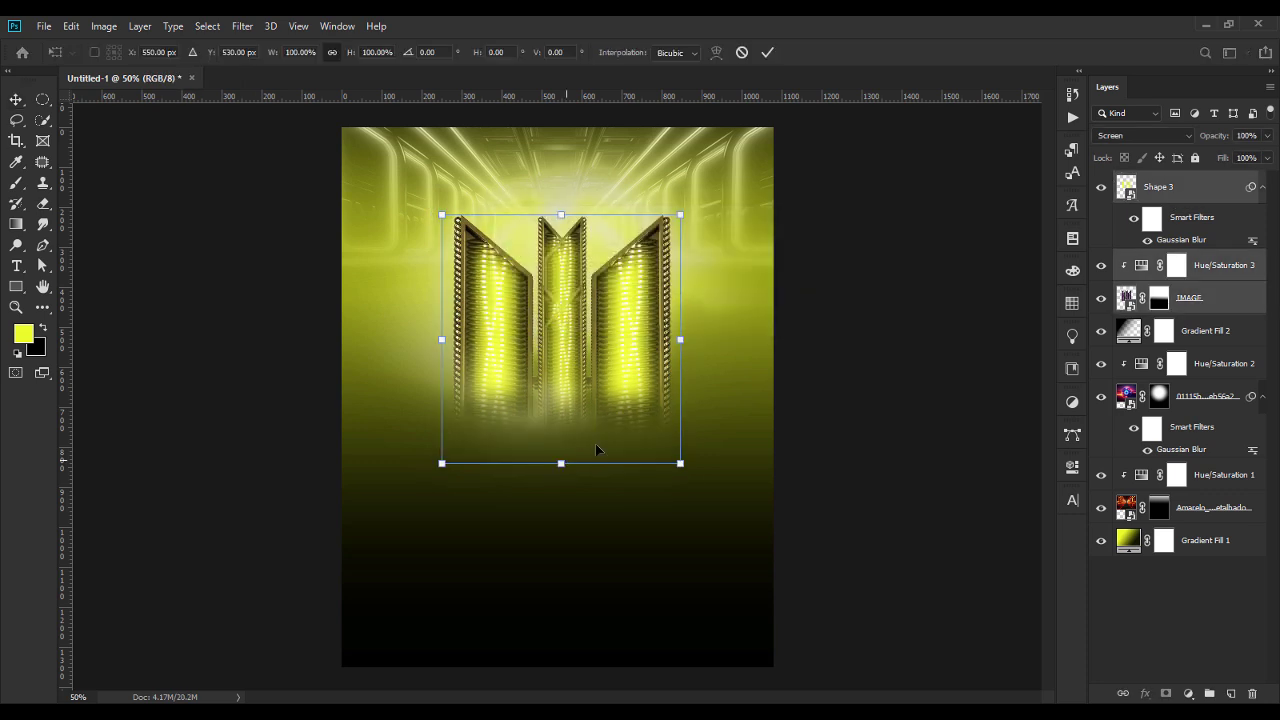
{"action": "key", "text": "Return"}
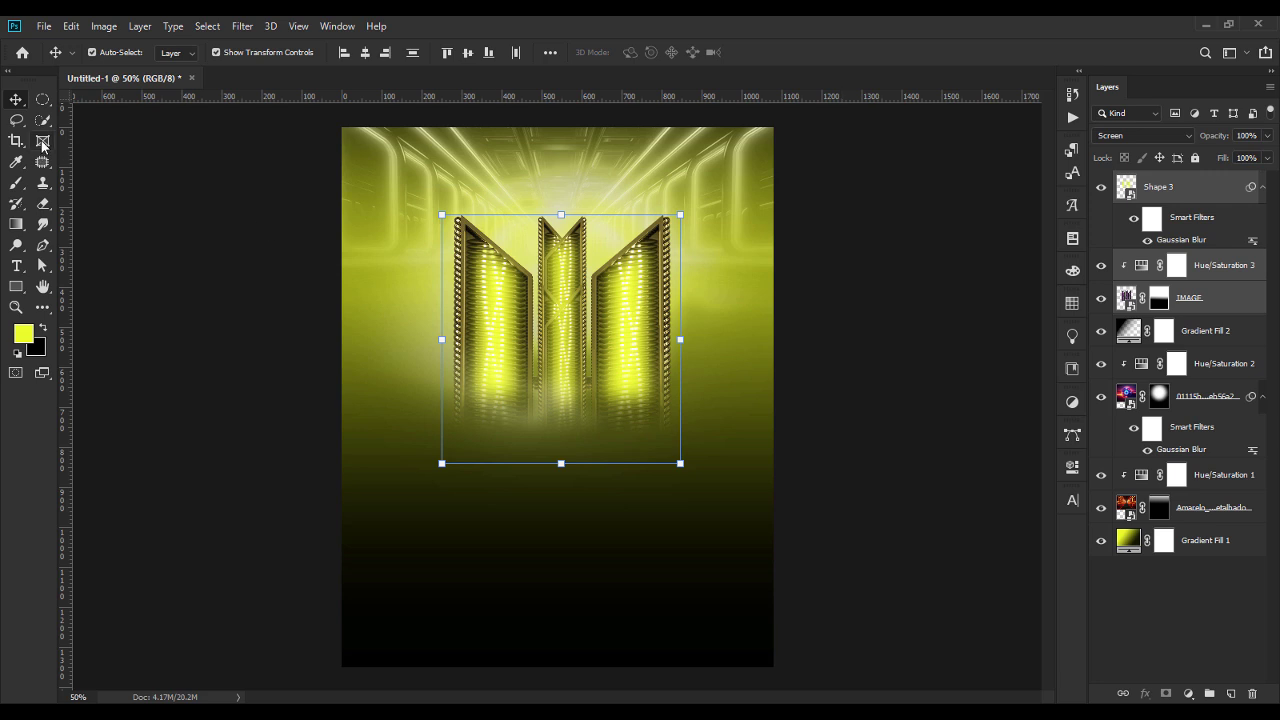
{"action": "left_click", "coordinate": [218, 205]}
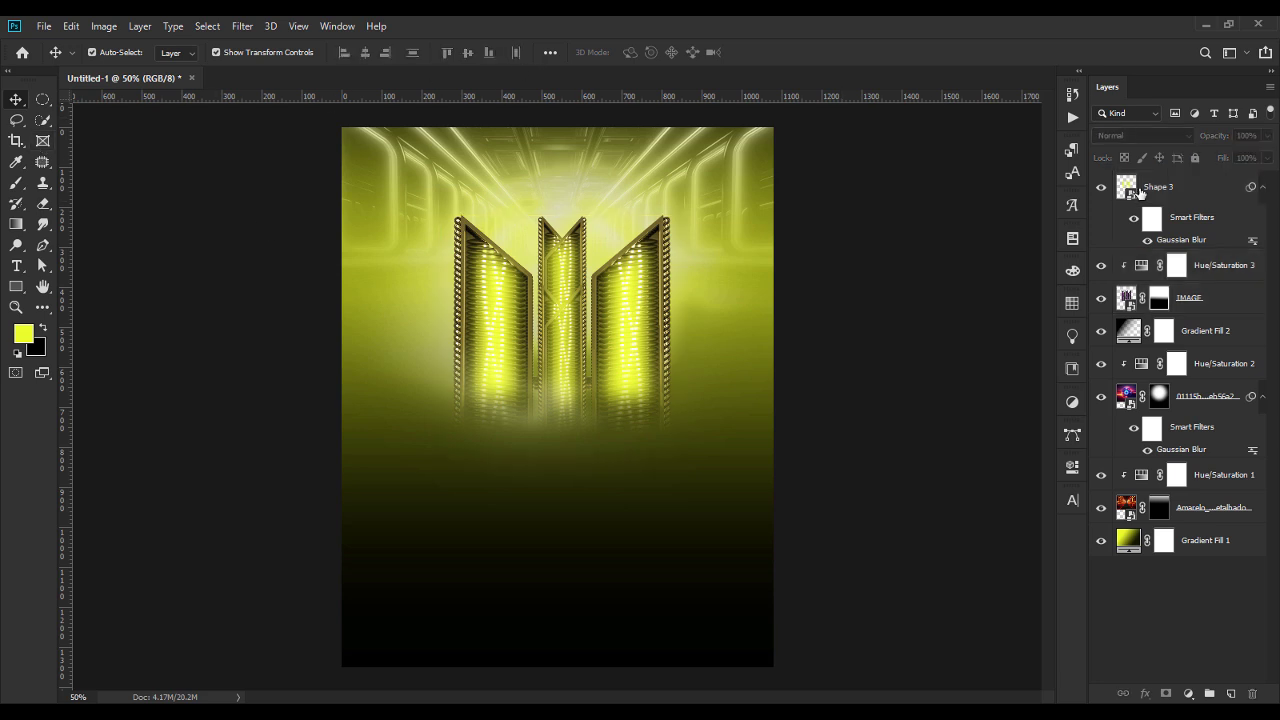
Step: Place IAI-IMAGE.png above all layers and scale it to just over half the poster's width, centred in front of the light panels
{"action": "key", "text": "alt+Tab"}
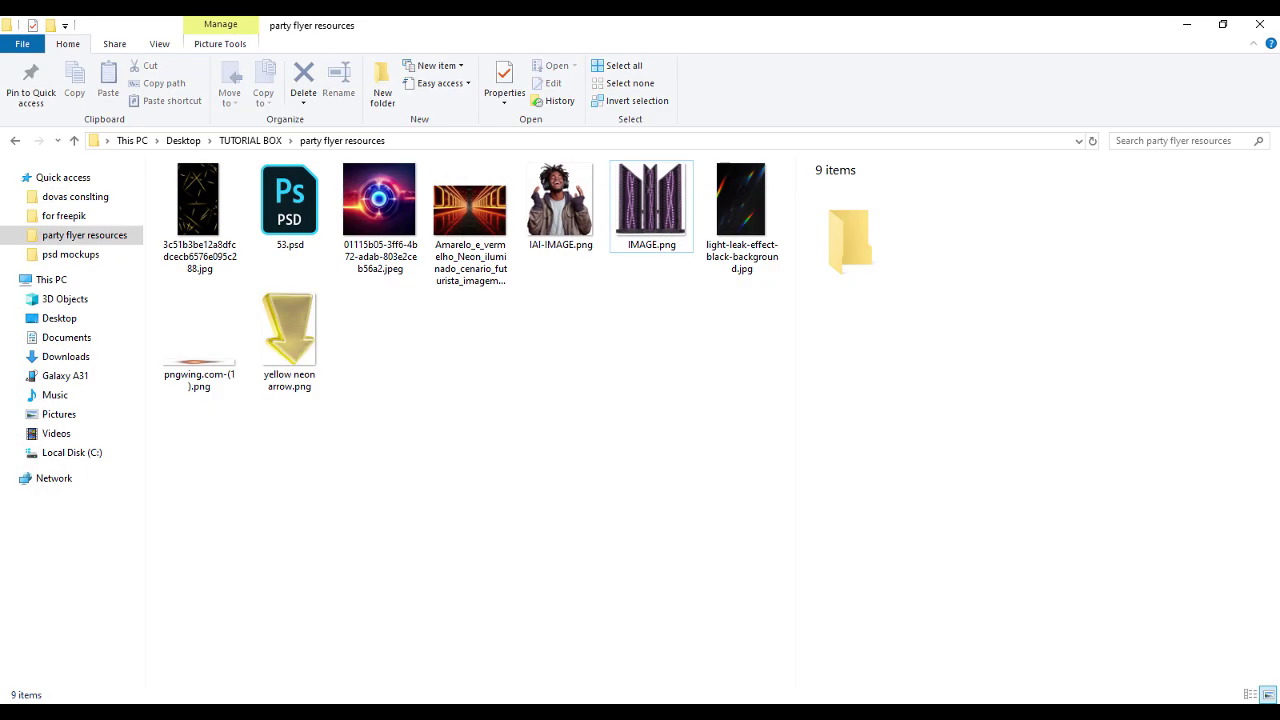
{"action": "left_click_drag", "start_coordinate": [568, 246], "coordinate": [610, 454]}
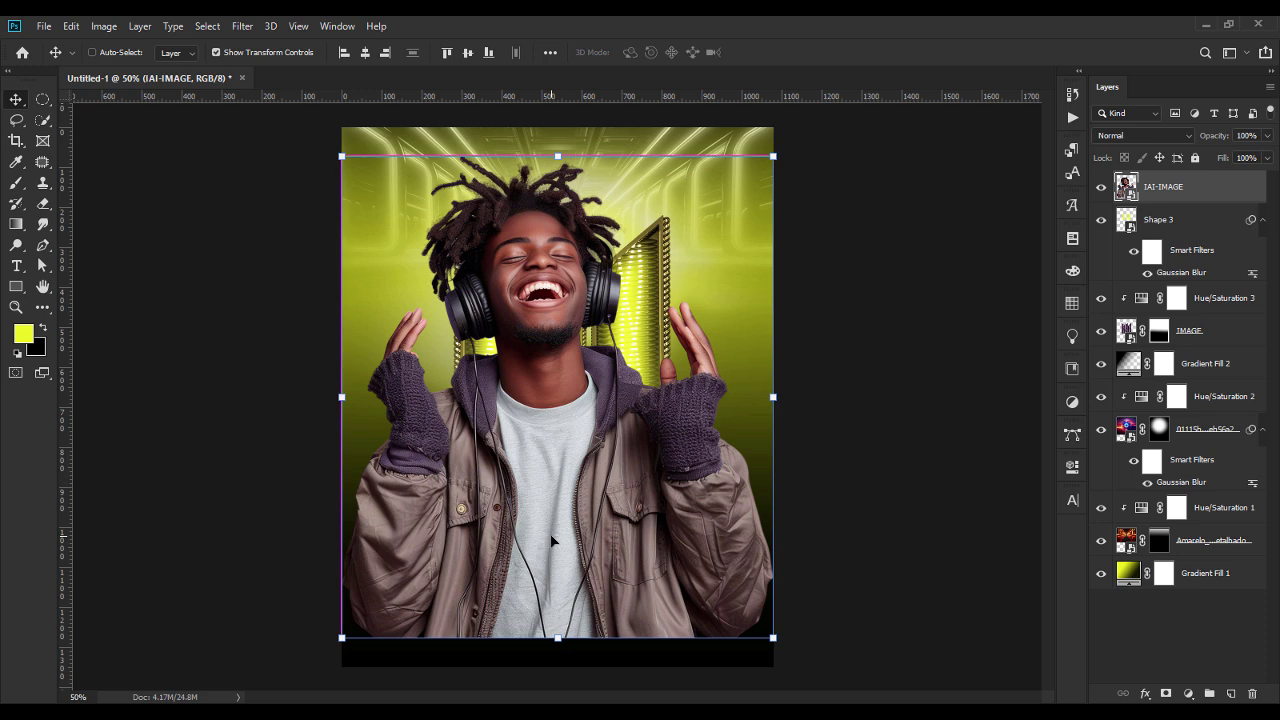
{"action": "left_click_drag", "start_coordinate": [557, 640], "coordinate": [545, 422]}
{"action": "left_click_drag", "start_coordinate": [540, 249], "coordinate": [556, 350]}
{"action": "key", "text": "Return"}
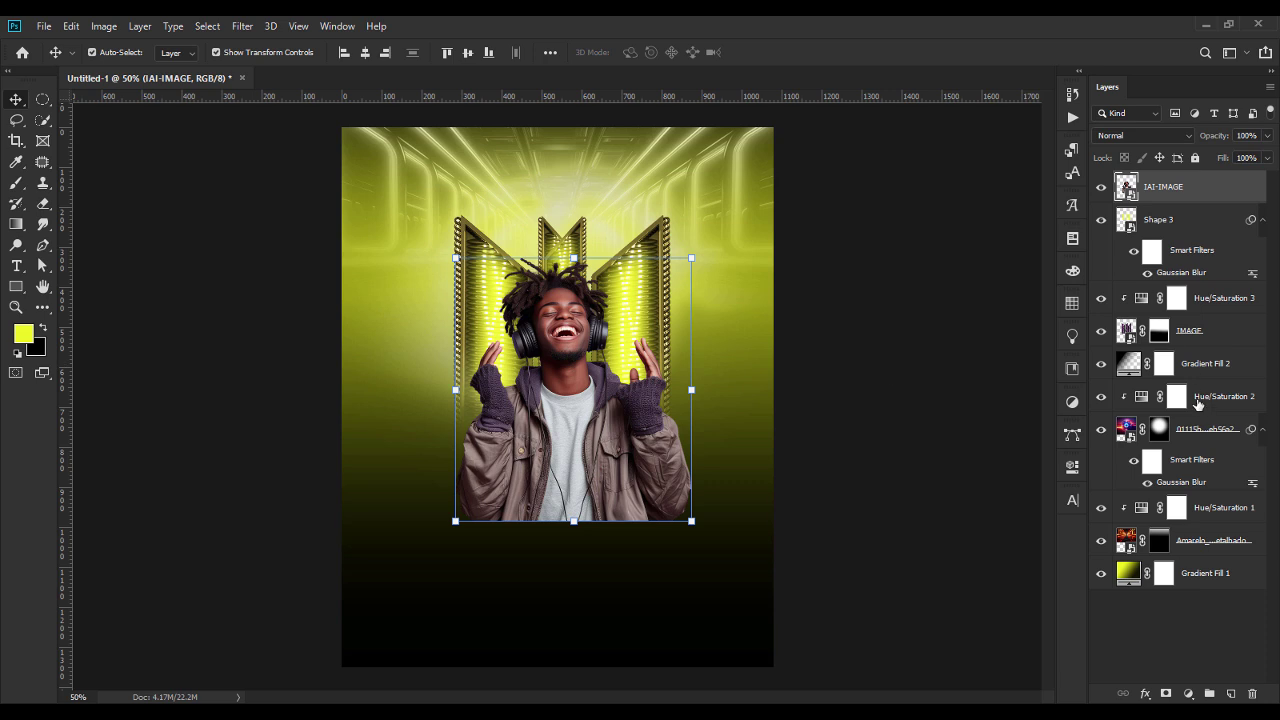
Step: Nudge the man's image together with the panel image, its adjustment and the glow up by about 40 px
{"action": "left_click", "coordinate": [1212, 346], "text": "shift"}
{"action": "key", "text": "shift+Up"}
{"action": "key", "text": "shift+Up"}
{"action": "key", "text": "shift+Up"}
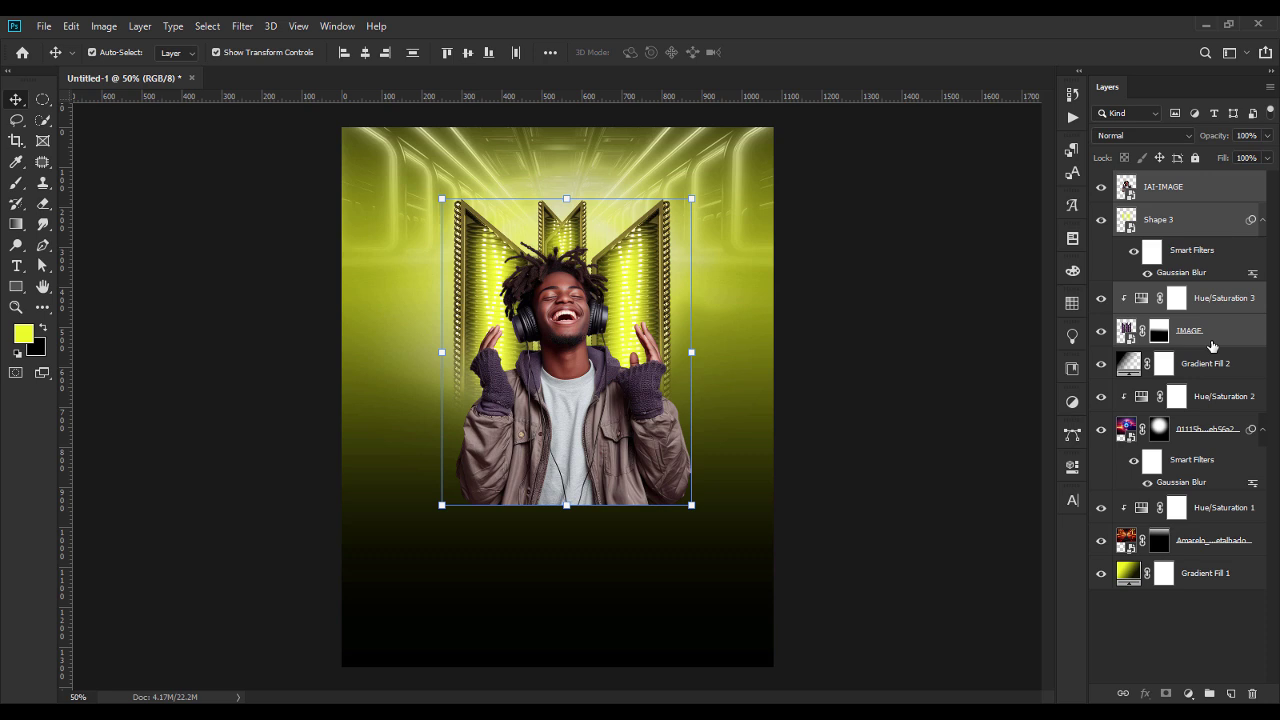
Step: Add a layer mask to IAI-IMAGE and fade out the man's lower body with a black-to-white linear gradient
{"action": "left_click", "coordinate": [1194, 196]}
{"action": "left_click", "coordinate": [1166, 693]}
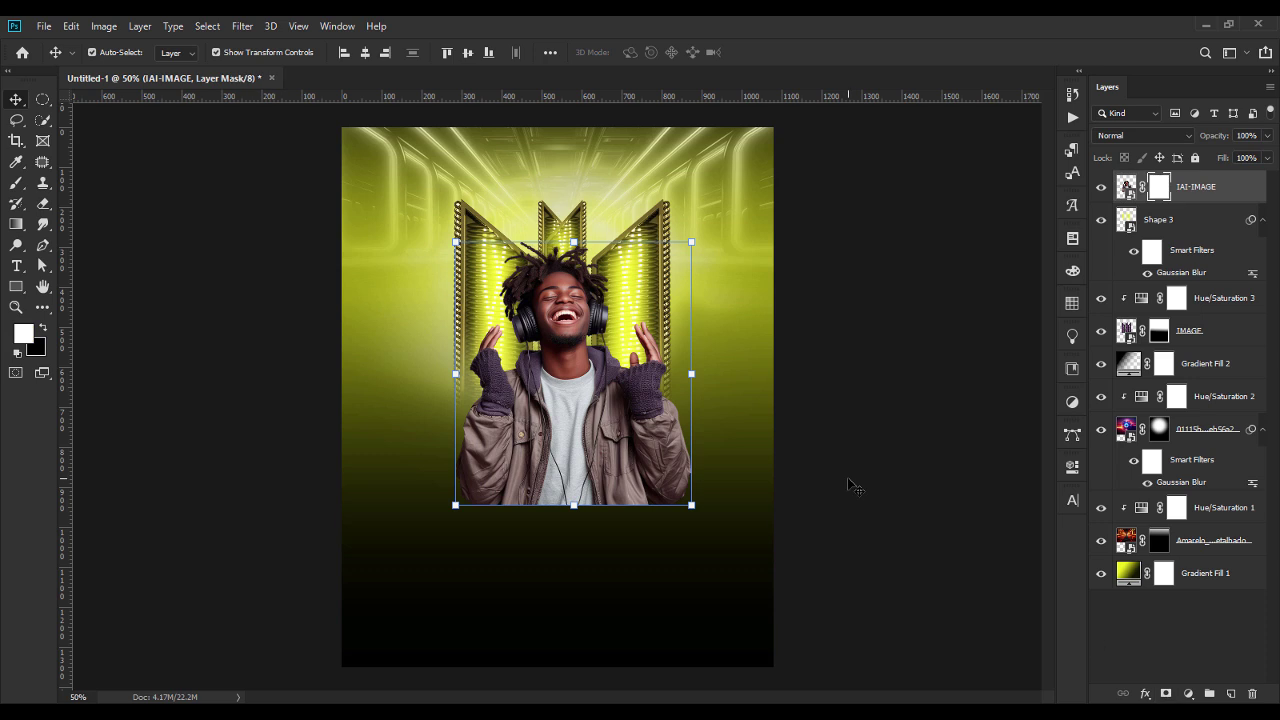
{"action": "left_click", "coordinate": [19, 227]}
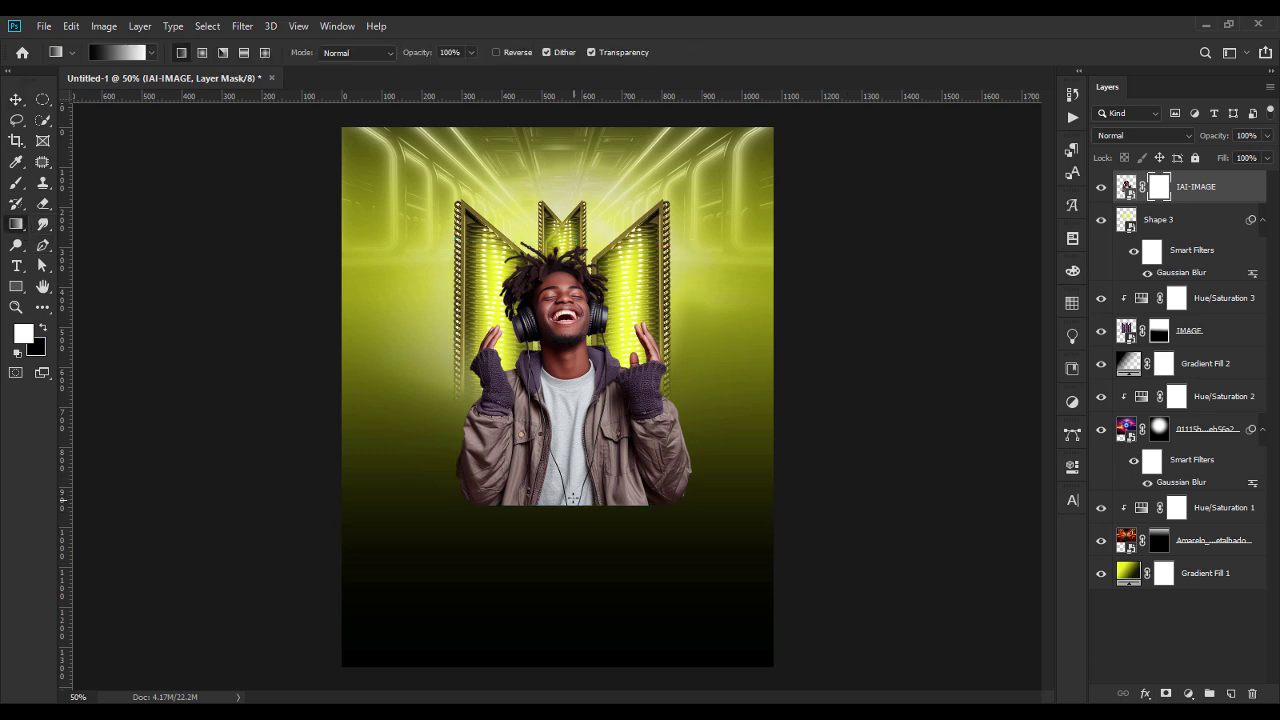
{"action": "left_click_drag", "start_coordinate": [572, 424], "coordinate": [568, 408]}
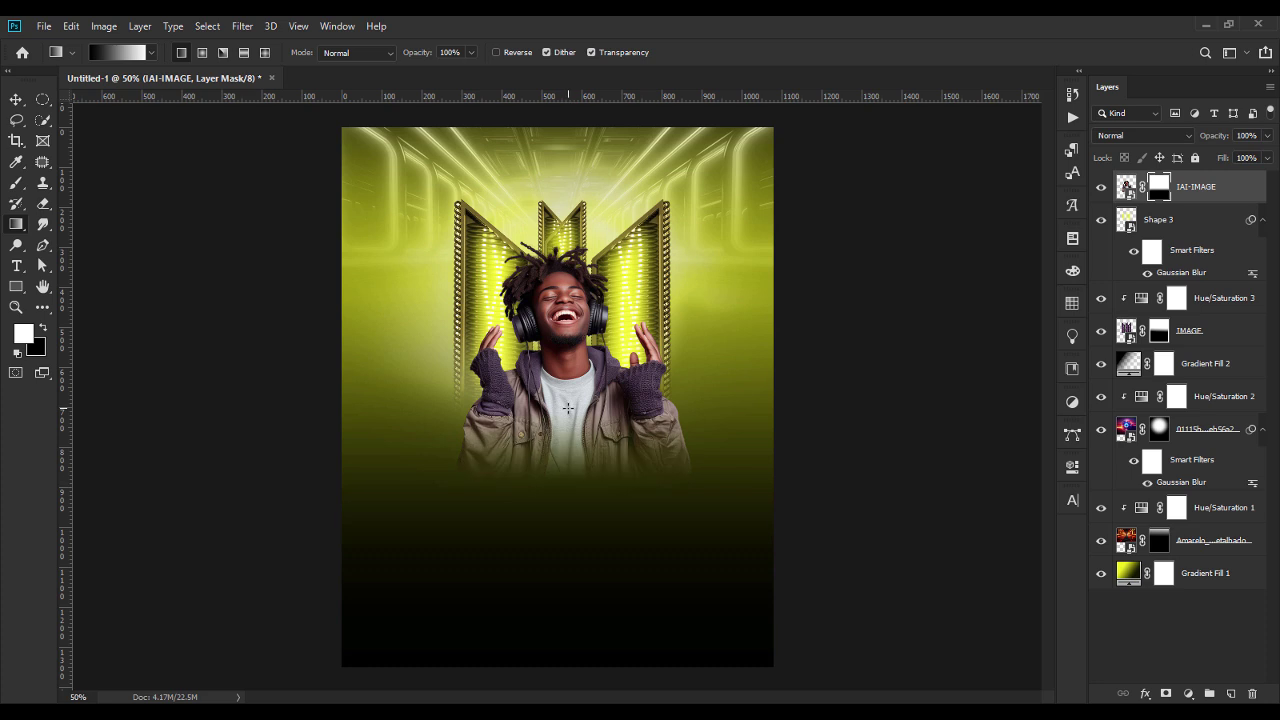
Step: Scale the masked man's image down slightly to match the width of the light panels
{"action": "key", "text": "v"}
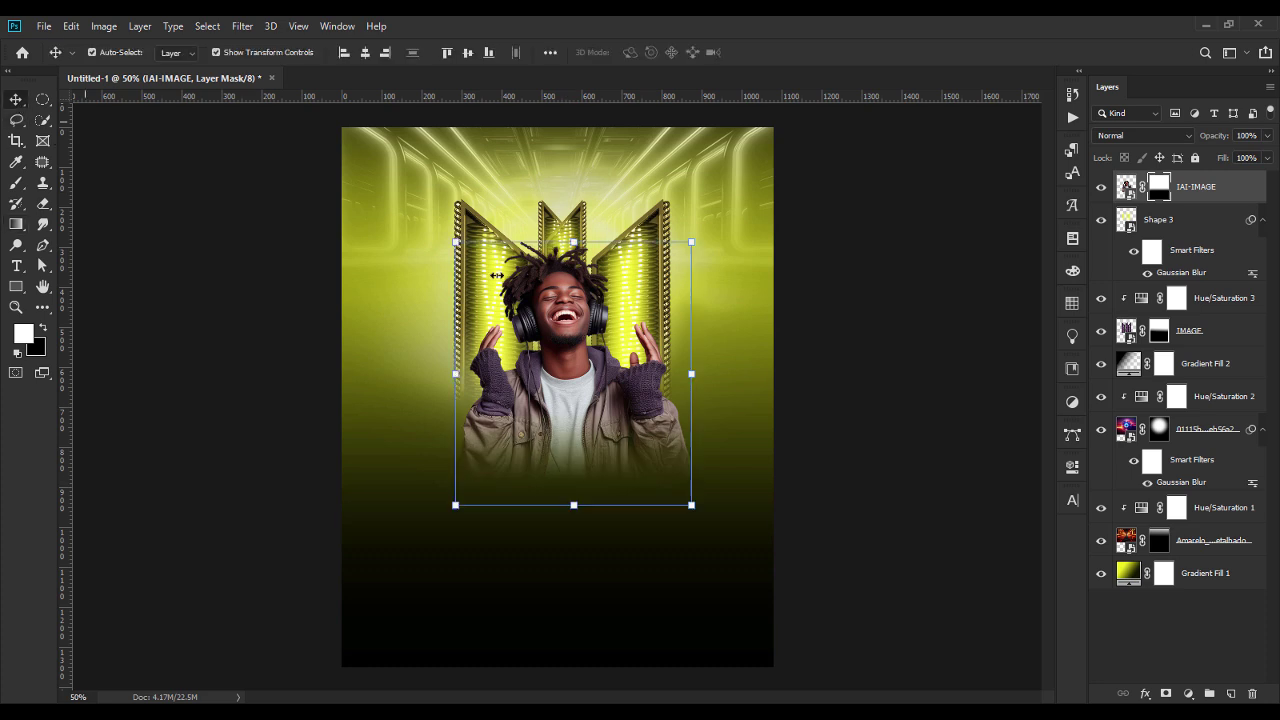
{"action": "left_click_drag", "start_coordinate": [691, 377], "coordinate": [677, 372]}
{"action": "key", "text": "Return"}
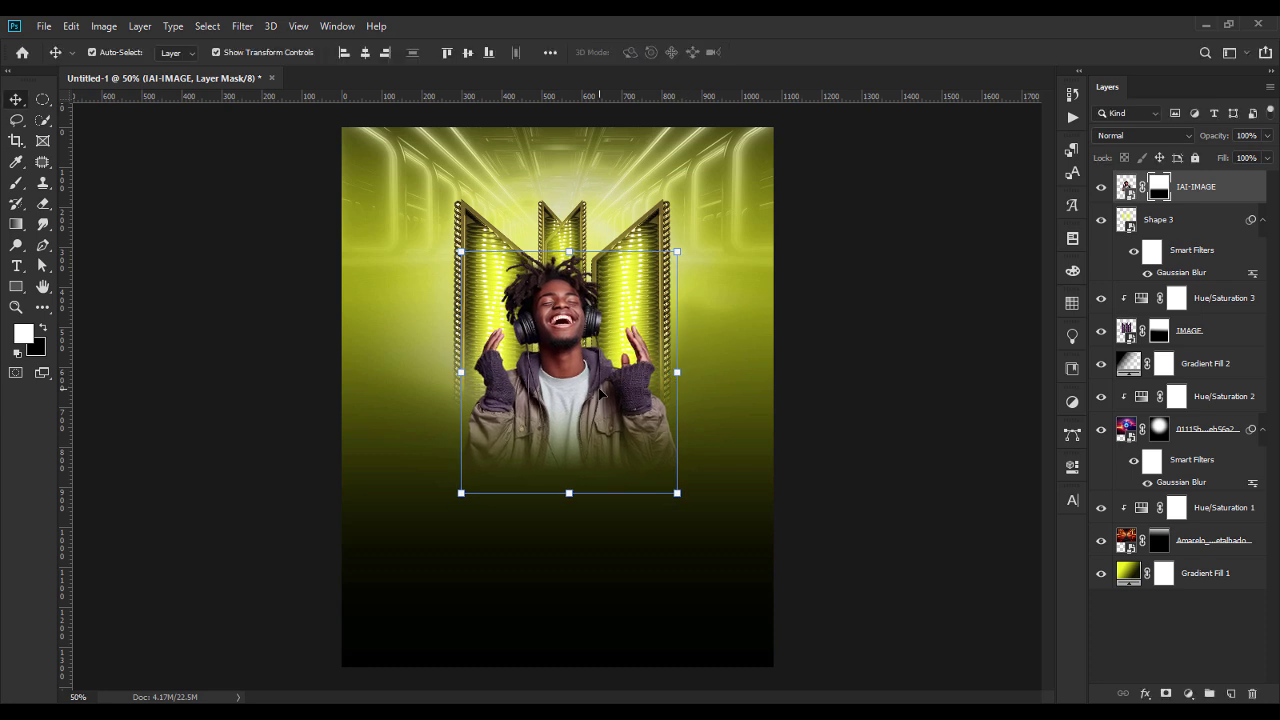
{"action": "left_click", "coordinate": [848, 374]}
Step: Apply a Topaz Adjust 5 preset from the Adjust 4 Preset List to the man's image
{"action": "left_click", "coordinate": [1176, 201]}
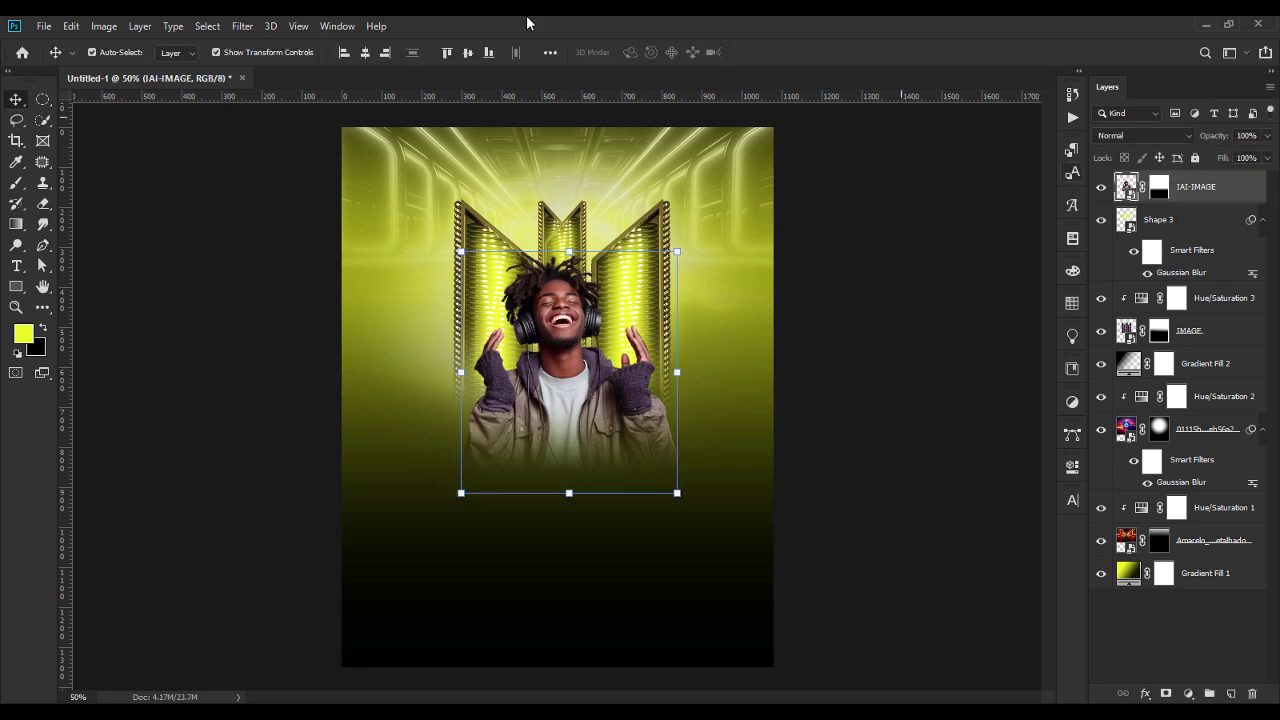
{"action": "left_click", "coordinate": [242, 26]}
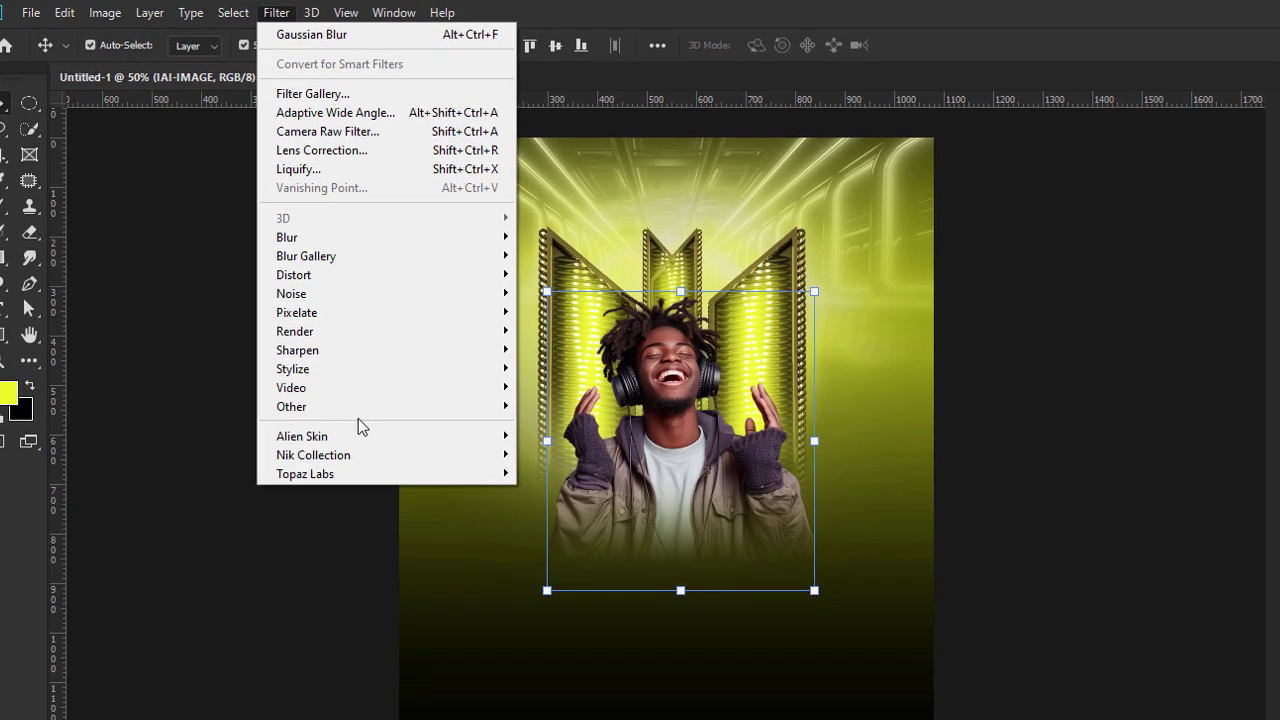
{"action": "mouse_move", "coordinate": [365, 475]}
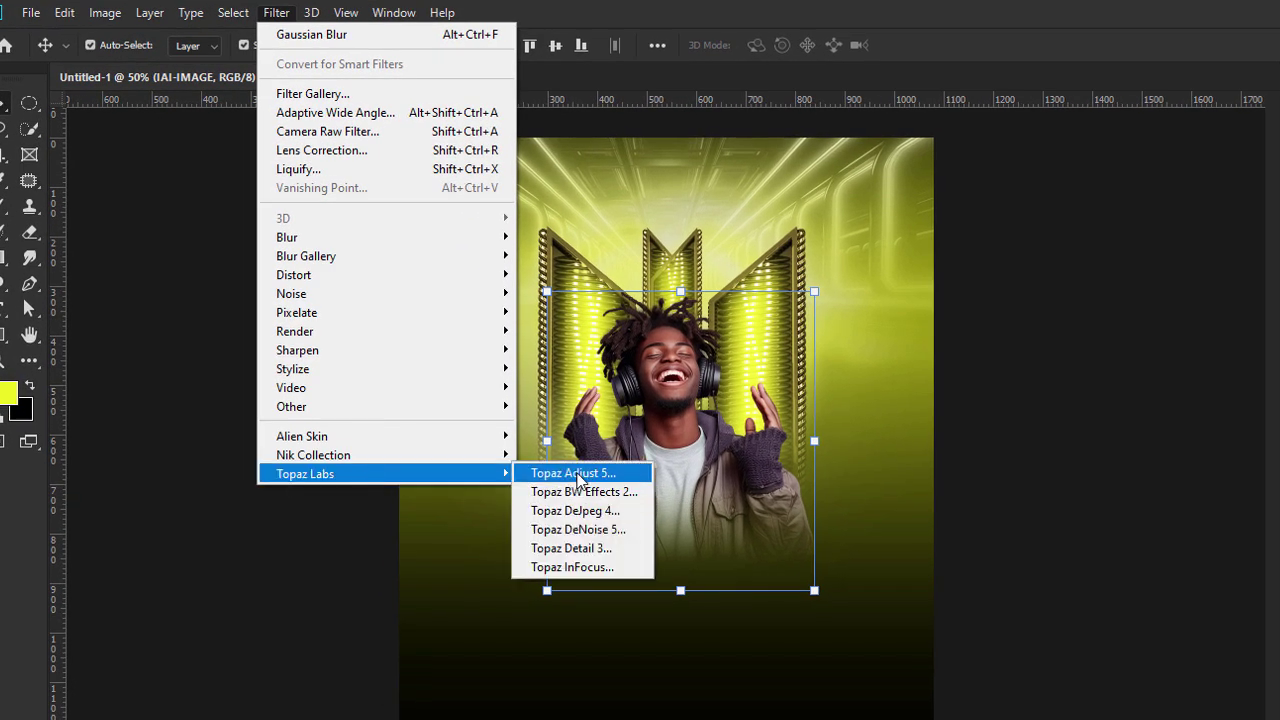
{"action": "left_click", "coordinate": [578, 478]}
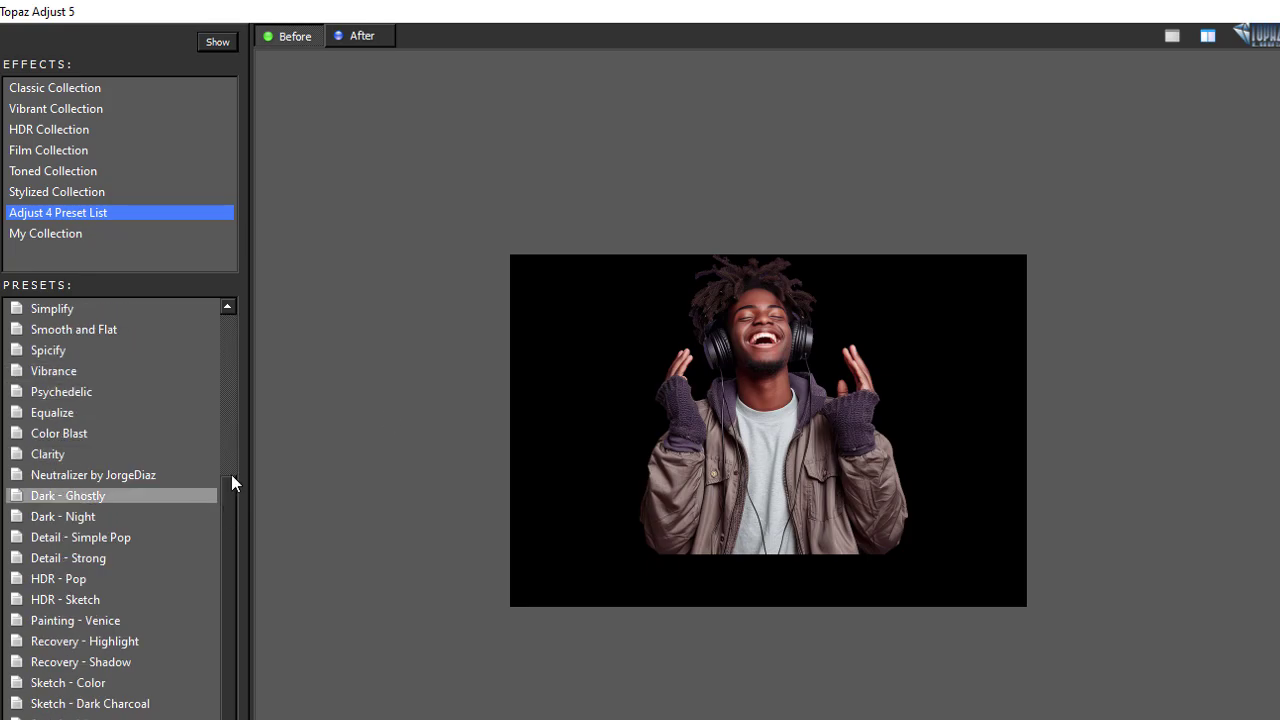
{"action": "left_click_drag", "start_coordinate": [227, 507], "coordinate": [237, 354]}
{"action": "left_click", "coordinate": [80, 455]}
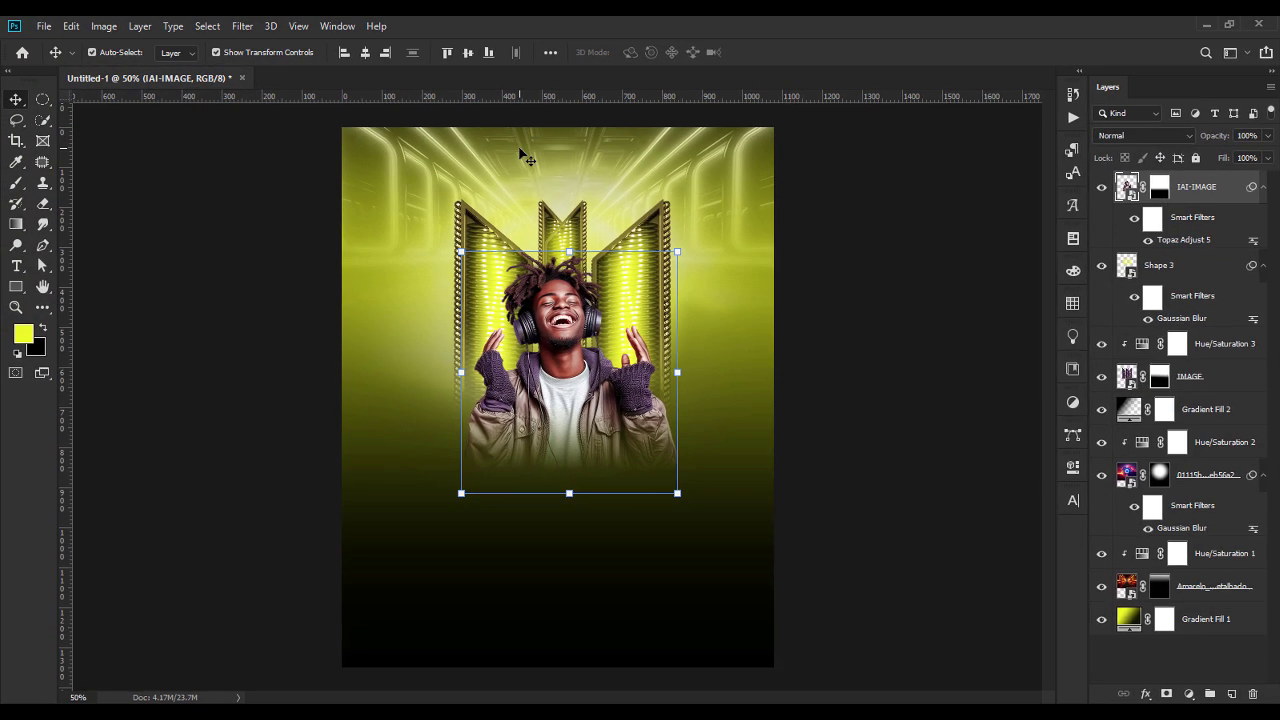
Step: Start the Topaz Detail 3 filter on the man's image with the Architectural Detail I preset
{"action": "left_click", "coordinate": [242, 26]}
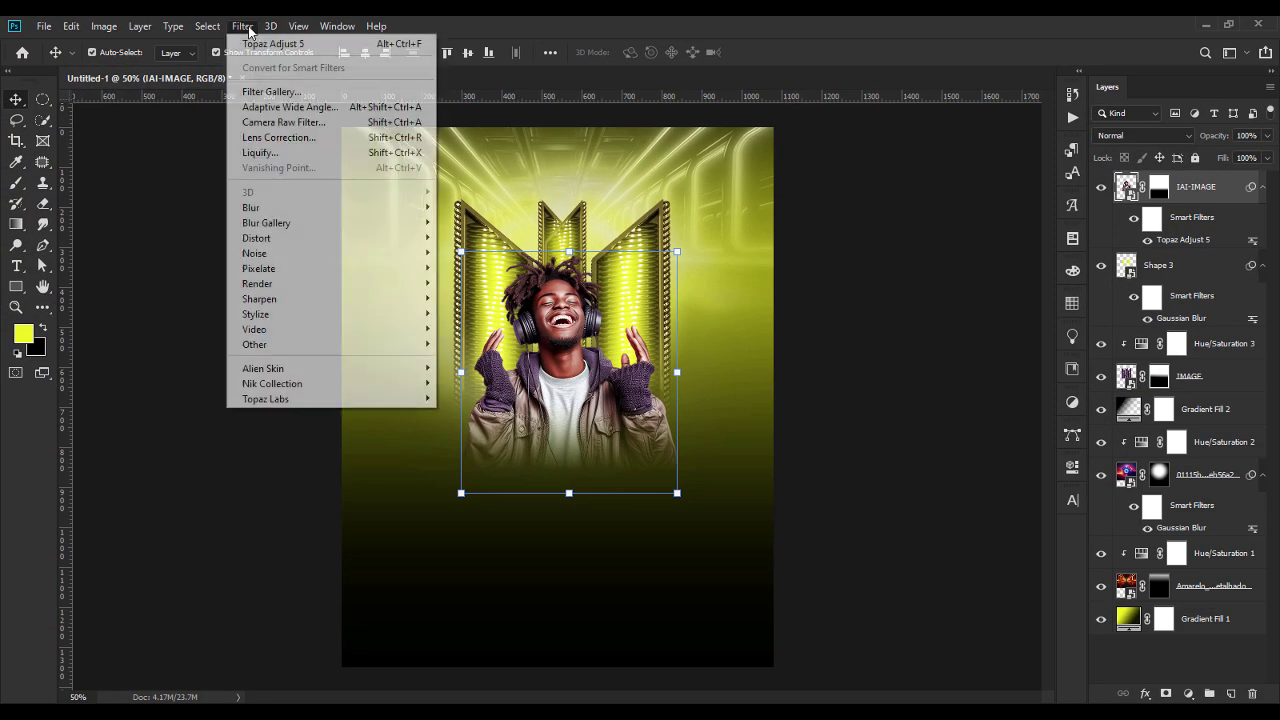
{"action": "mouse_move", "coordinate": [345, 399]}
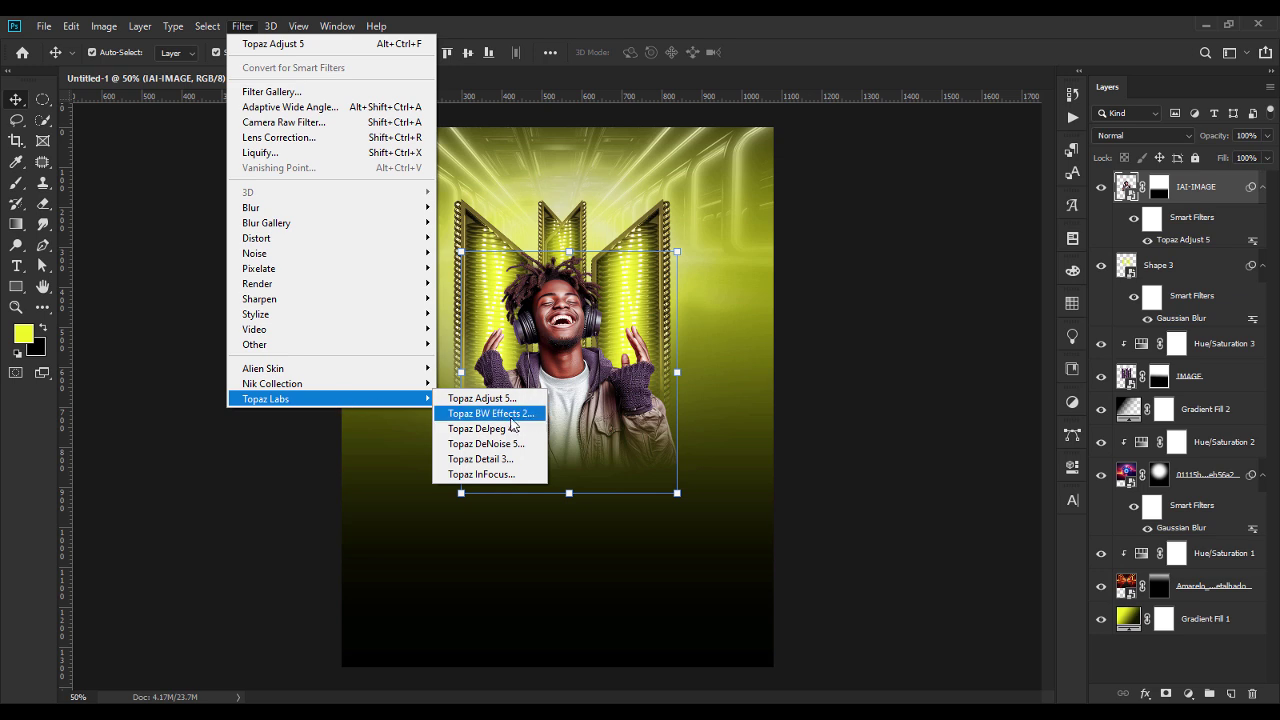
{"action": "left_click", "coordinate": [506, 459]}
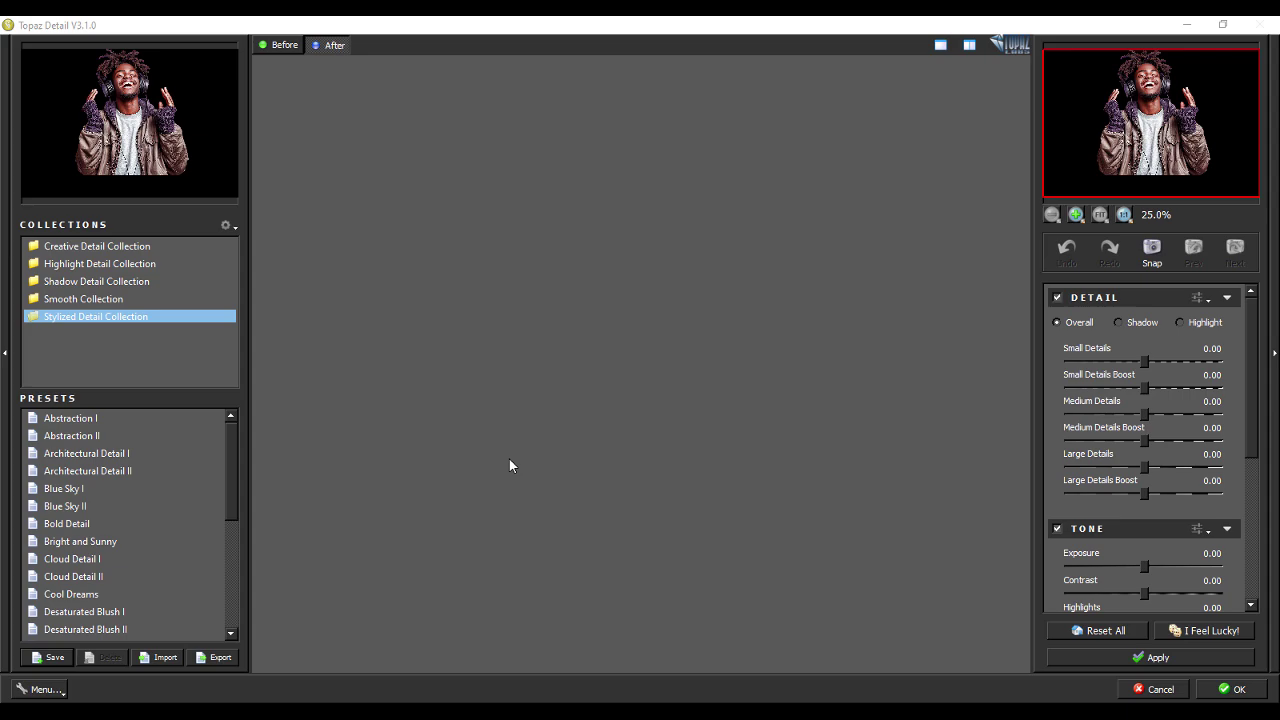
{"action": "left_click", "coordinate": [113, 455]}
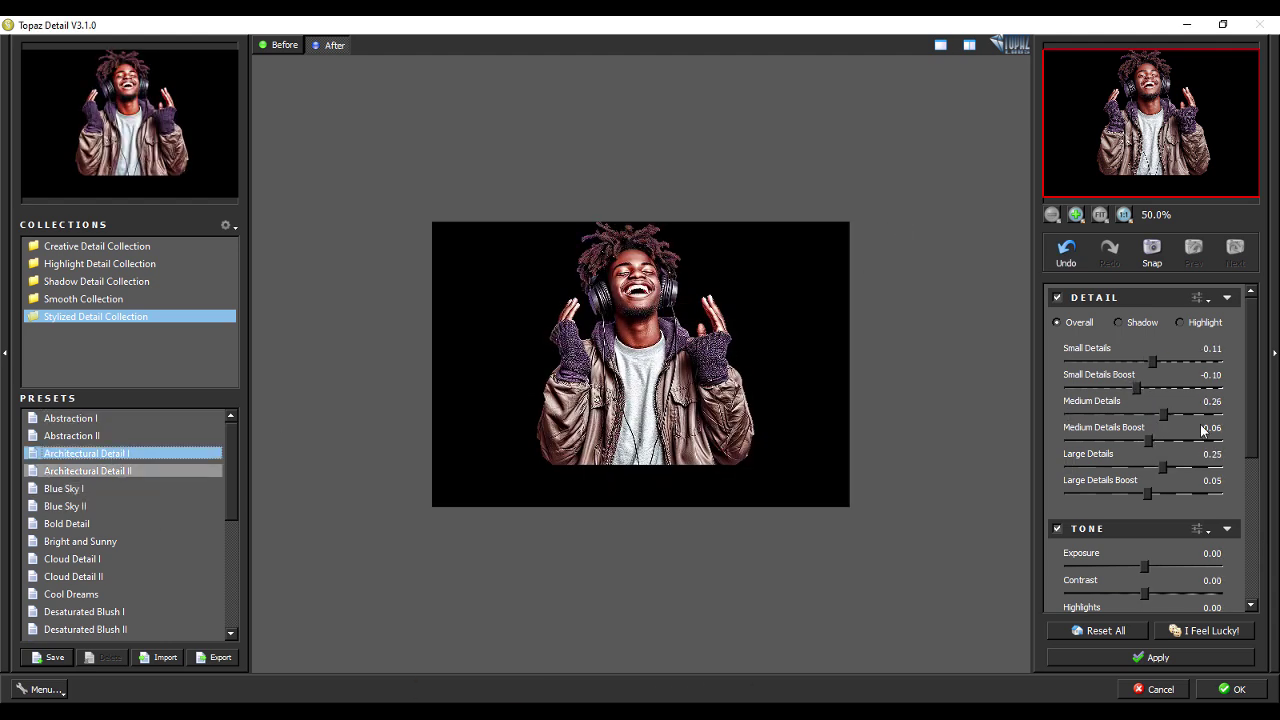
{"action": "left_click_drag", "start_coordinate": [1137, 391], "coordinate": [1139, 391]}
{"action": "left_click", "coordinate": [141, 455]}
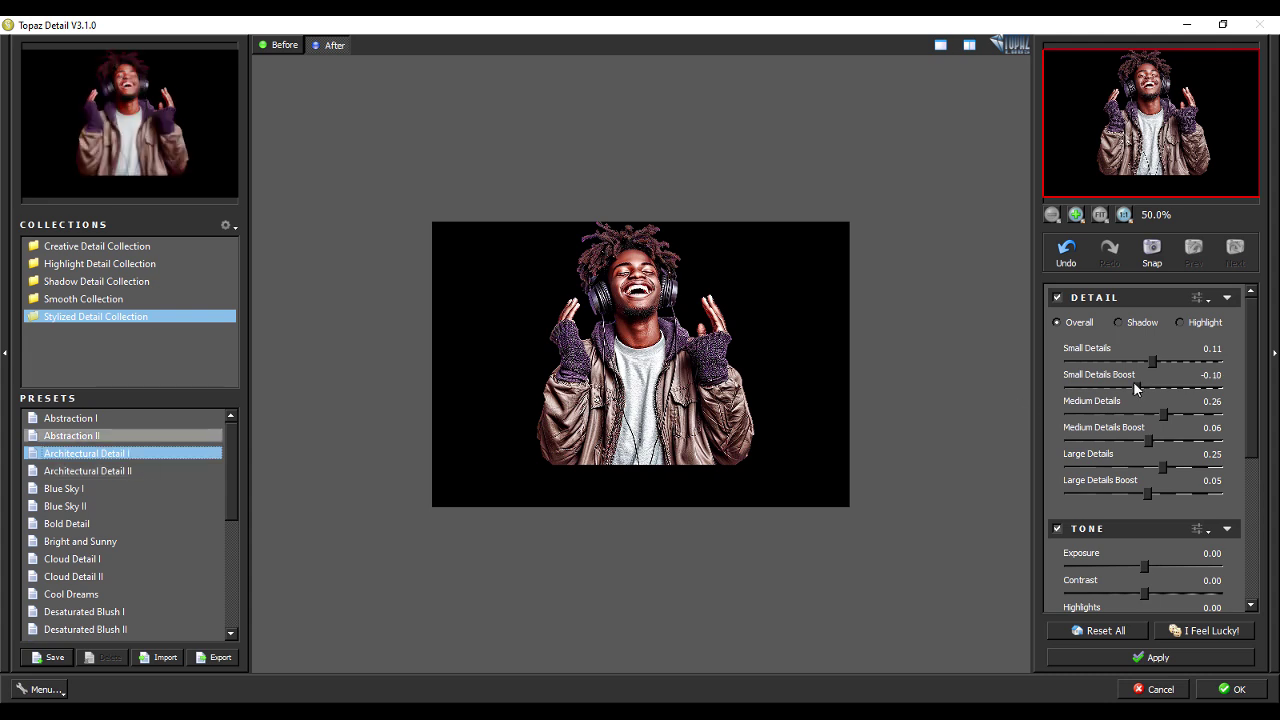
Step: Set Small Details to 0.24 and Medium Details Boost to 0.20, and apply the Topaz Detail filter
{"action": "left_click_drag", "start_coordinate": [1154, 366], "coordinate": [1162, 366]}
{"action": "left_click_drag", "start_coordinate": [1146, 438], "coordinate": [1158, 438]}
{"action": "left_click", "coordinate": [1222, 688]}
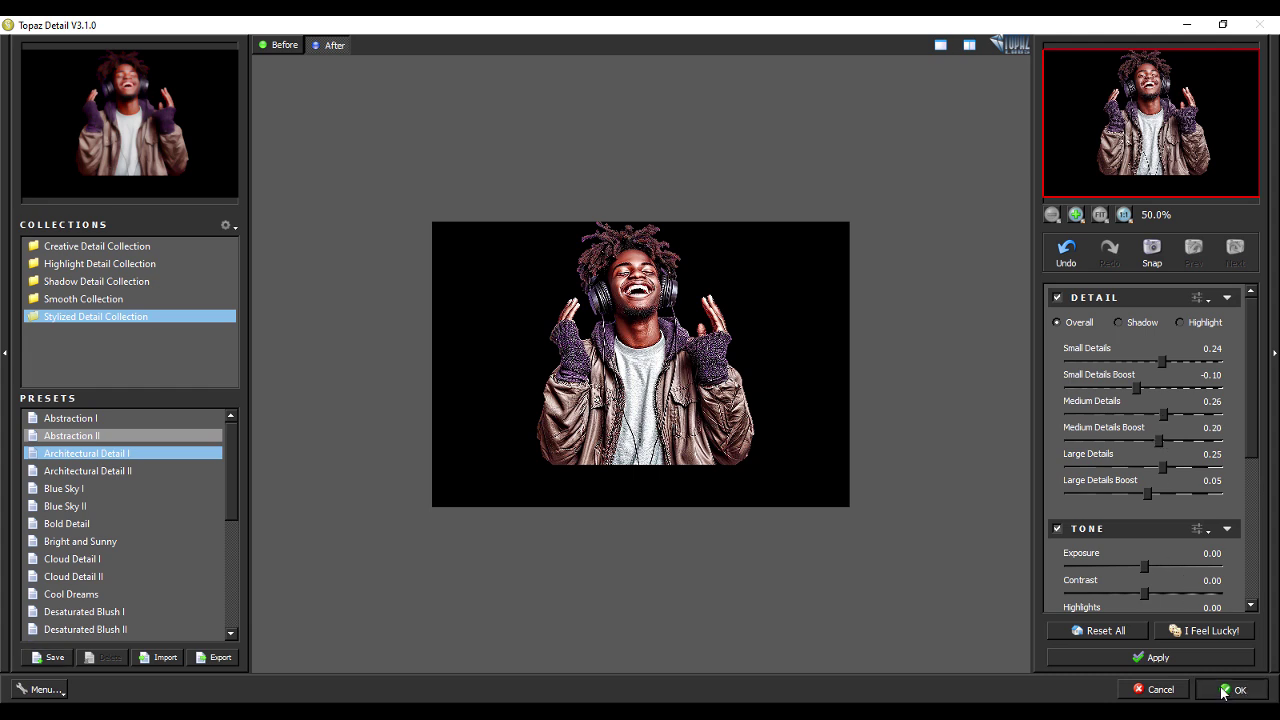
{"action": "left_click", "coordinate": [904, 370]}
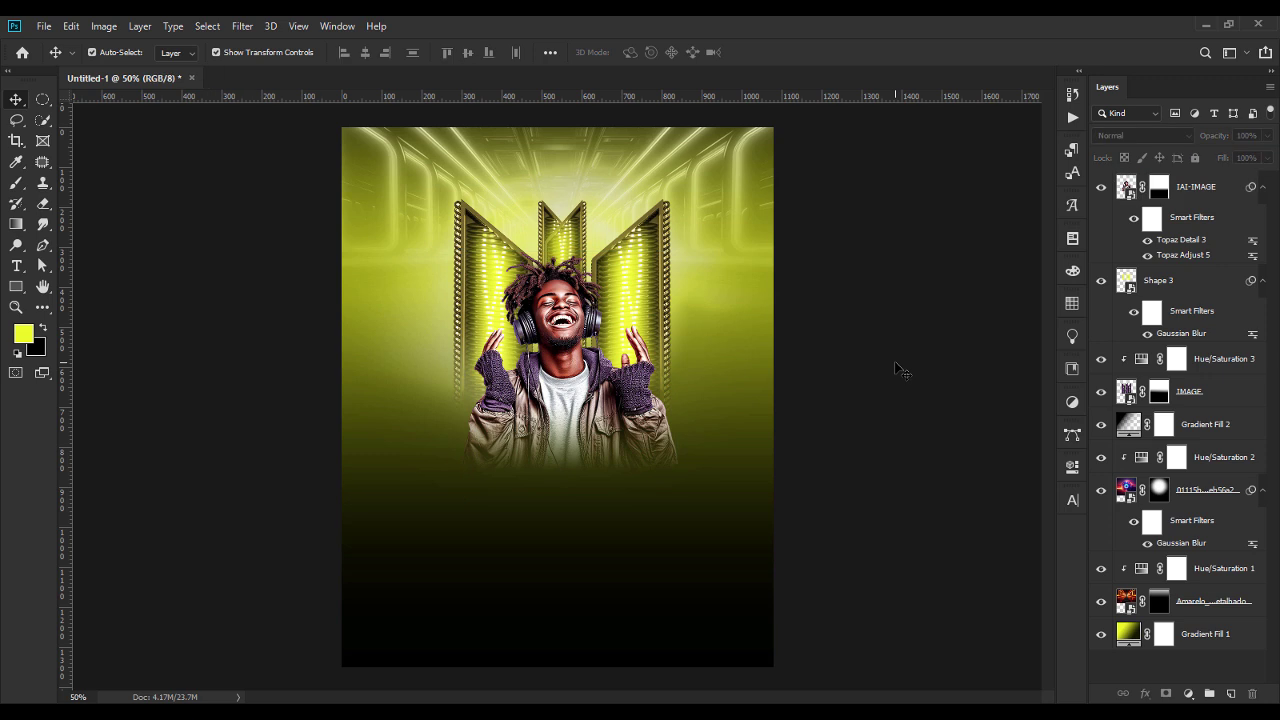
Step: Apply the Camera Raw filter with the FP-Chocolate Brown AVC 2021 preset to the man's image, and collapse its smart filter list
{"action": "left_click", "coordinate": [512, 354]}
{"action": "left_click", "coordinate": [1185, 195]}
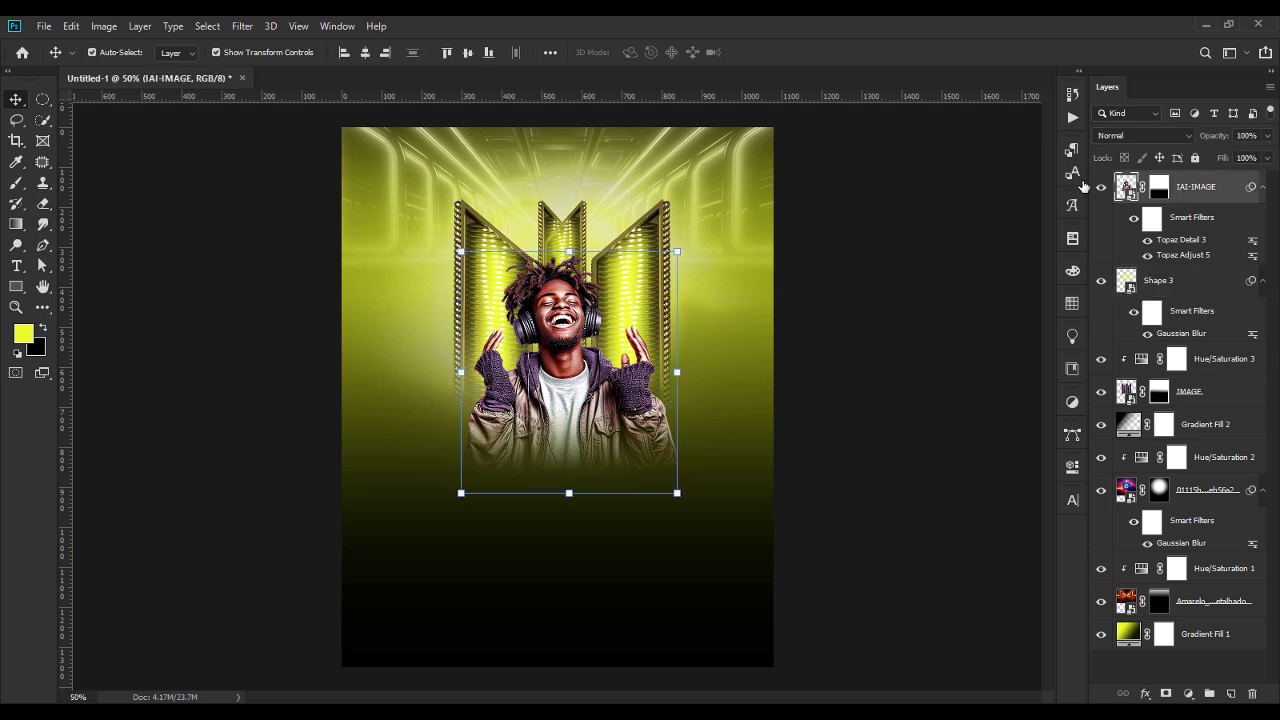
{"action": "left_click", "coordinate": [242, 26]}
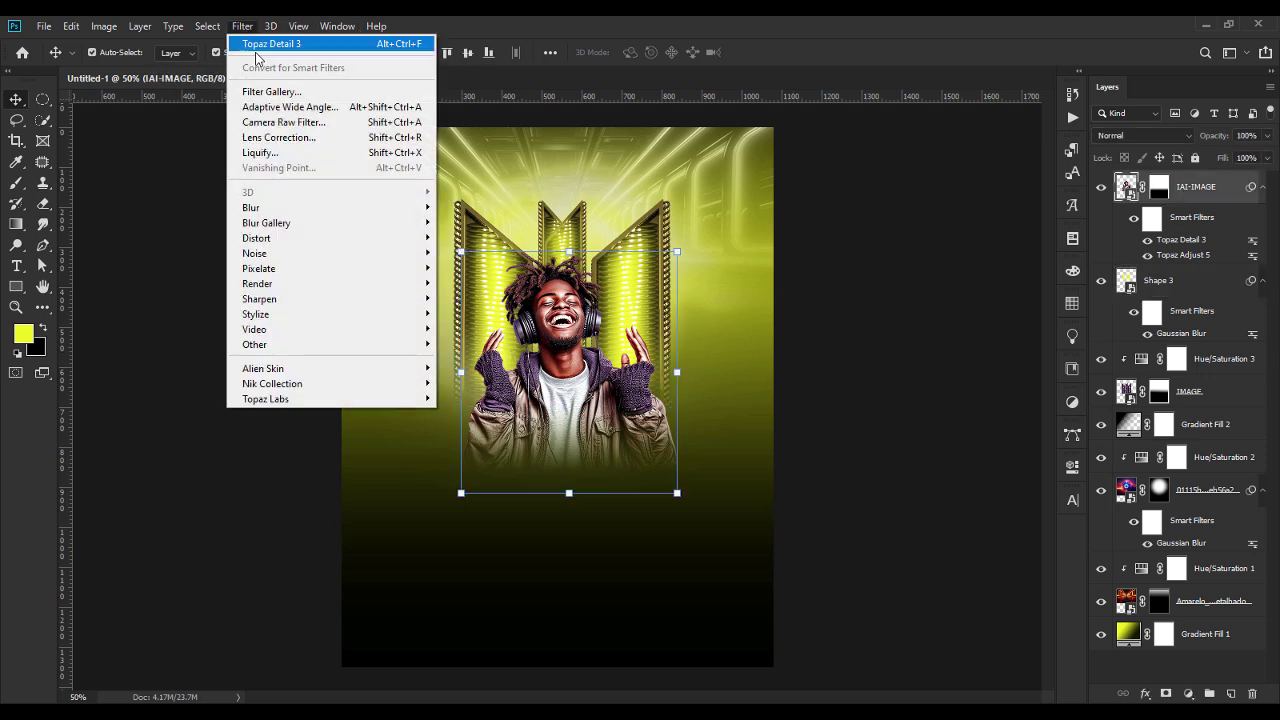
{"action": "left_click", "coordinate": [275, 121]}
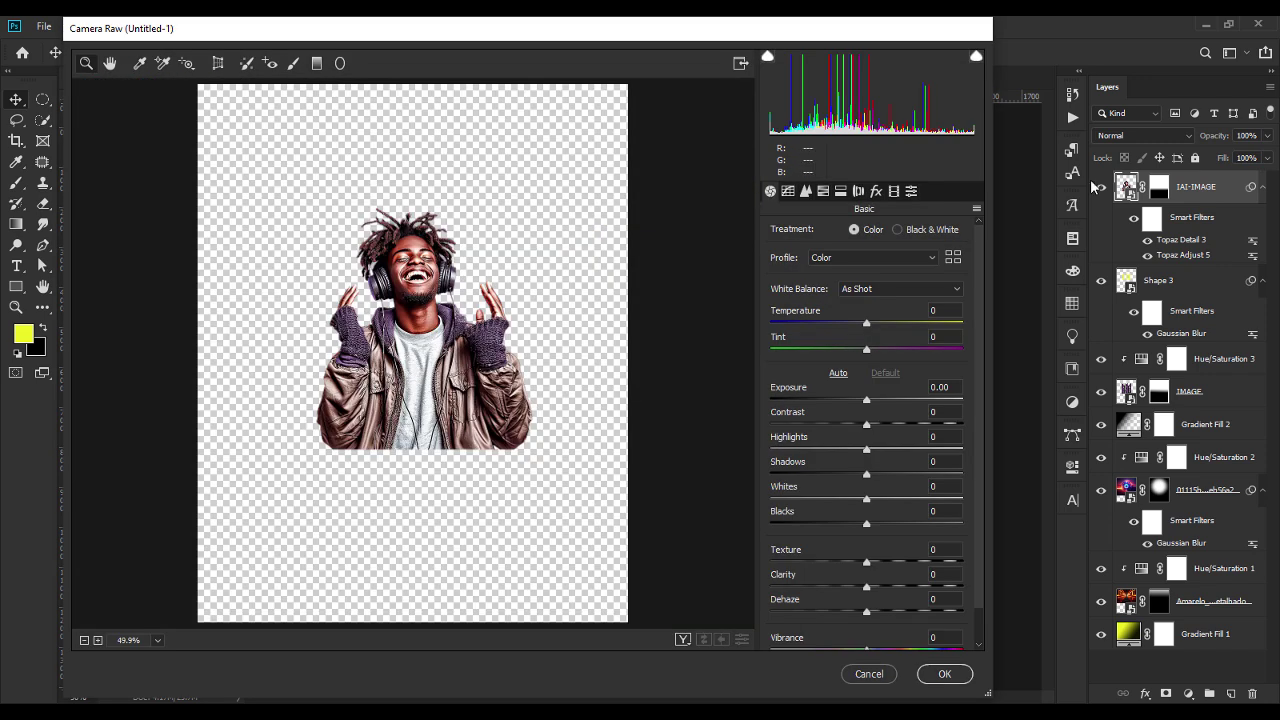
{"action": "left_click", "coordinate": [911, 191]}
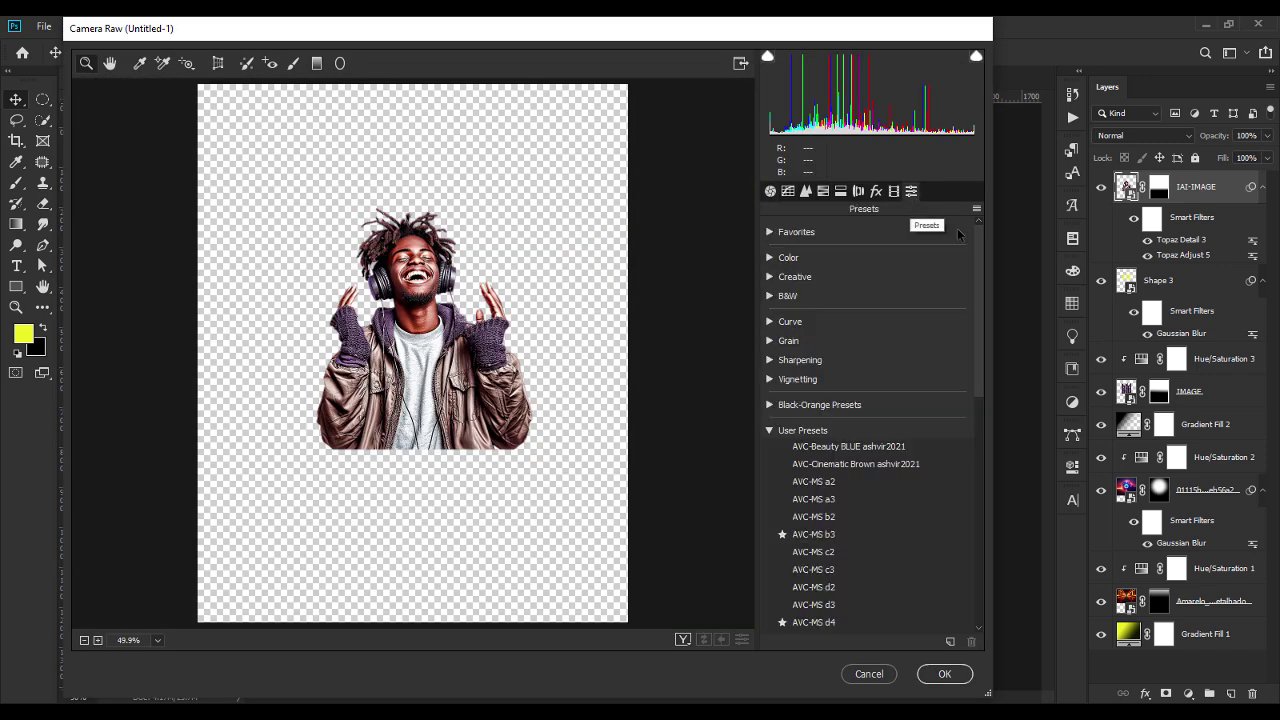
{"action": "left_click_drag", "start_coordinate": [983, 262], "coordinate": [979, 388]}
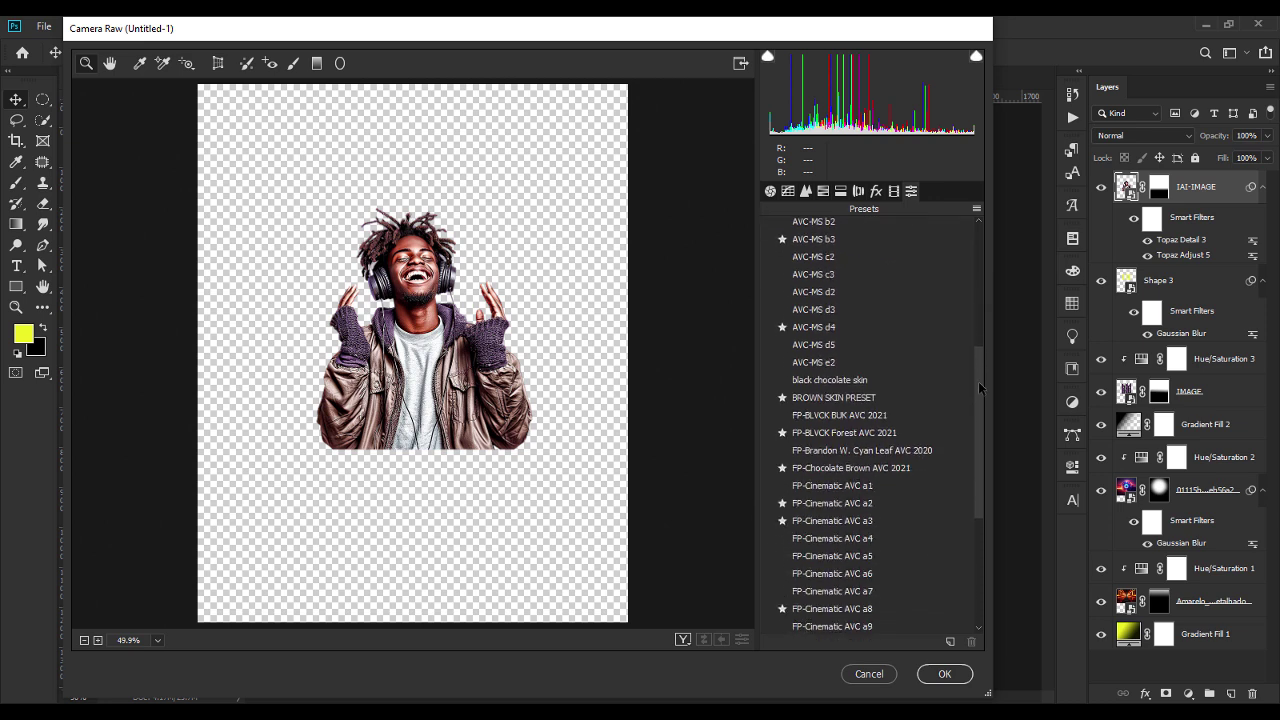
{"action": "left_click", "coordinate": [878, 470]}
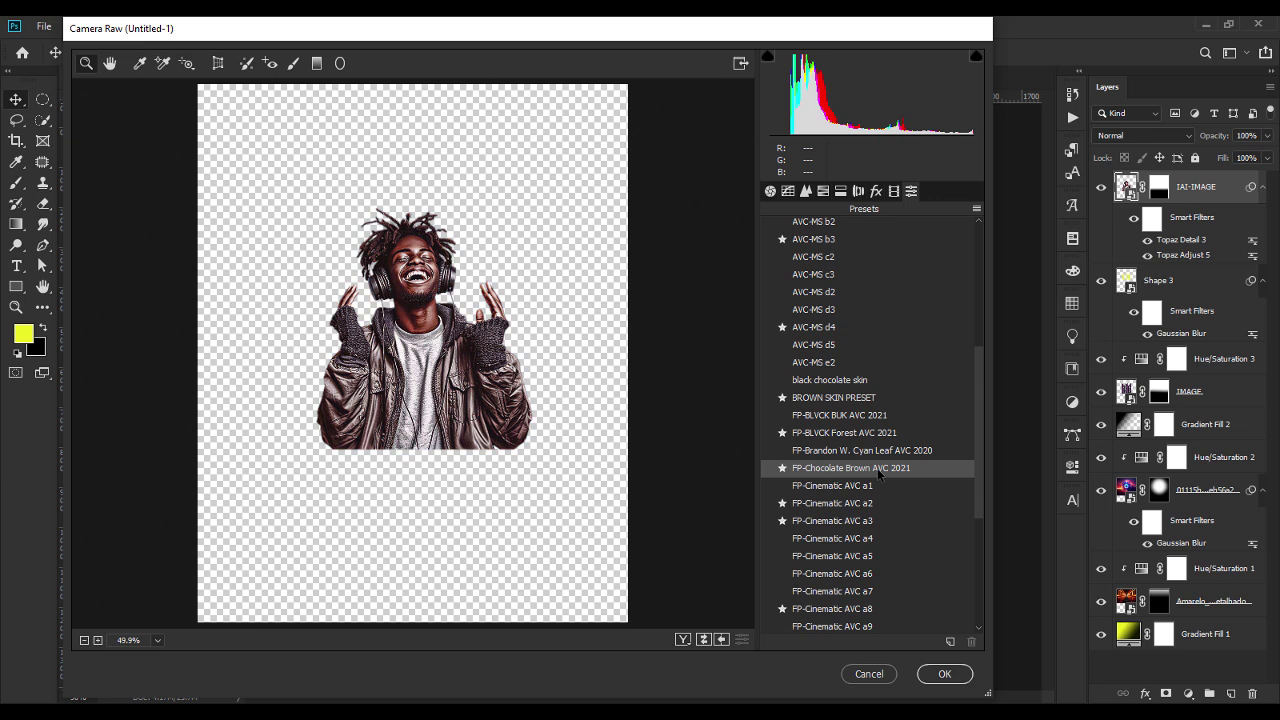
{"action": "left_click", "coordinate": [880, 470]}
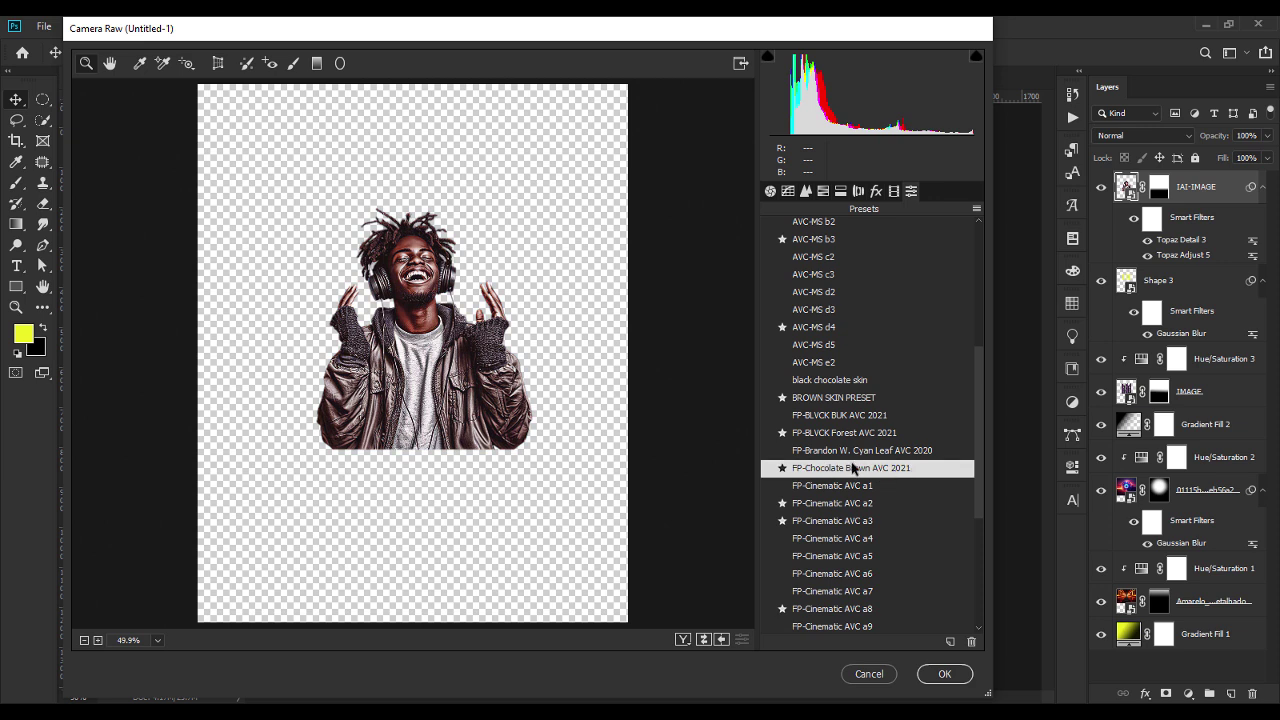
{"action": "left_click", "coordinate": [944, 674]}
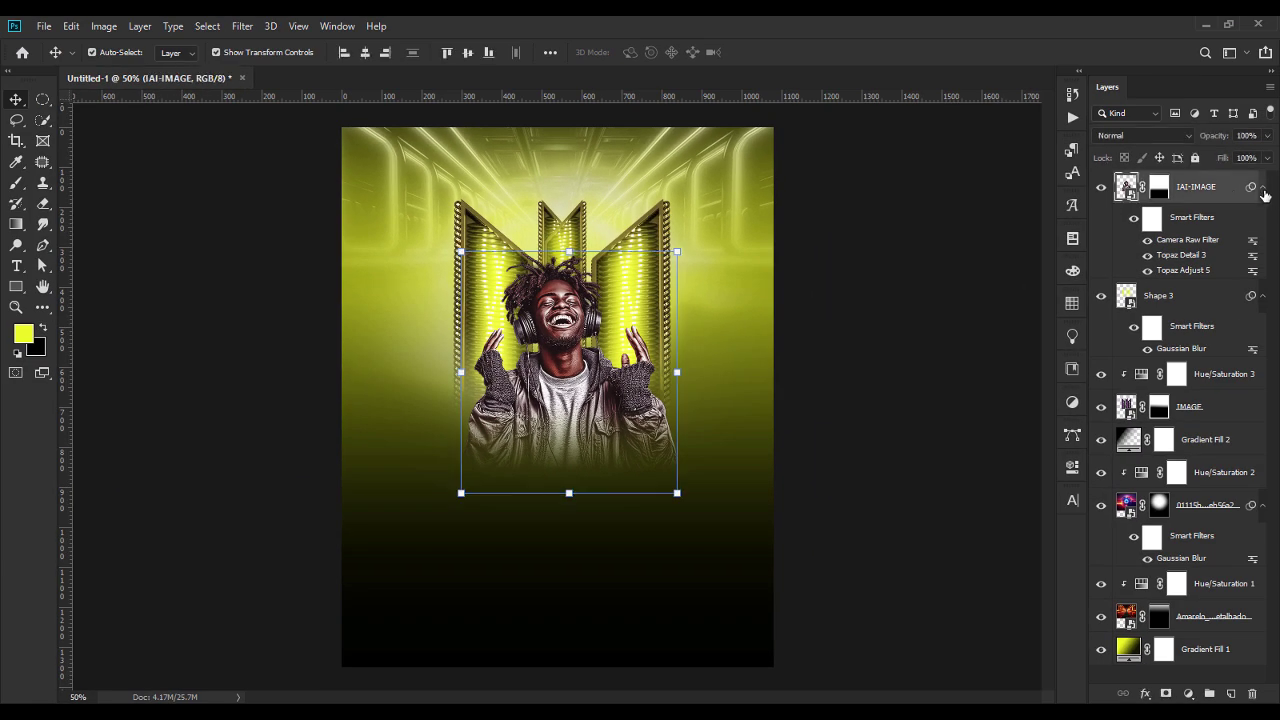
{"action": "left_click", "coordinate": [1263, 188]}
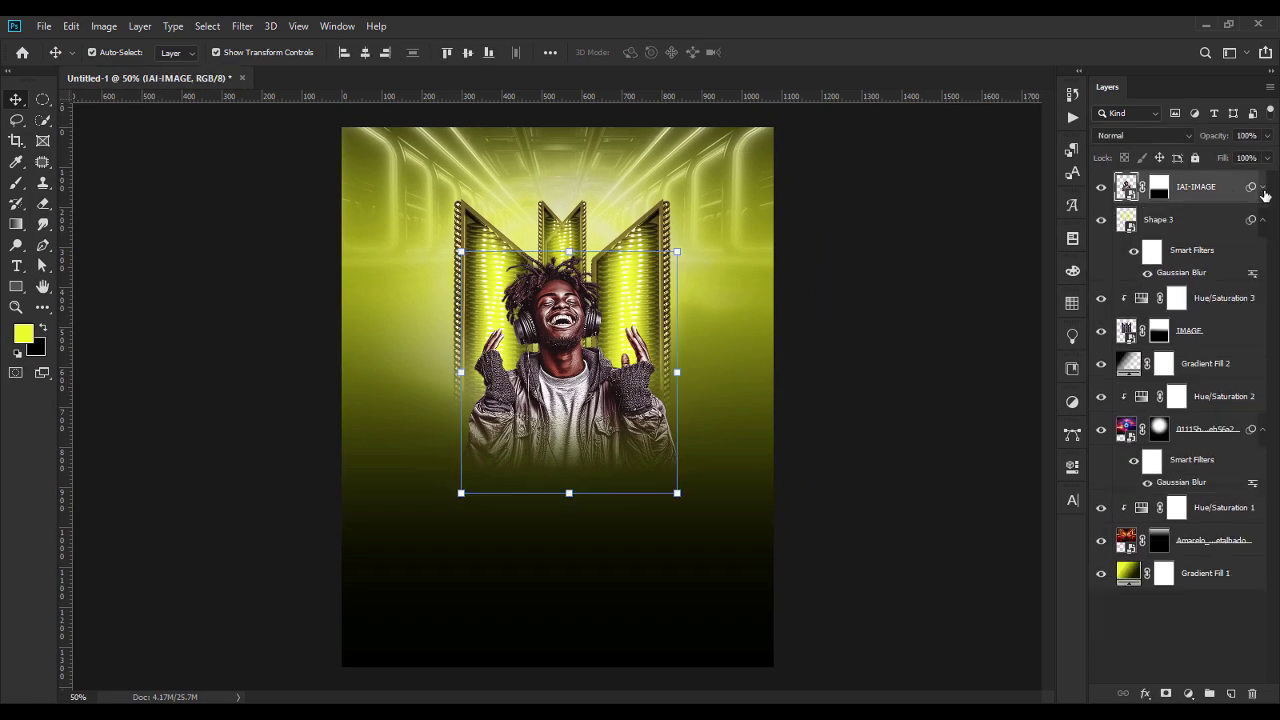
Step: Add a new layer above the man's image and paint yellow glows over both hands with a soft 320 px brush
{"action": "left_click", "coordinate": [1231, 694]}
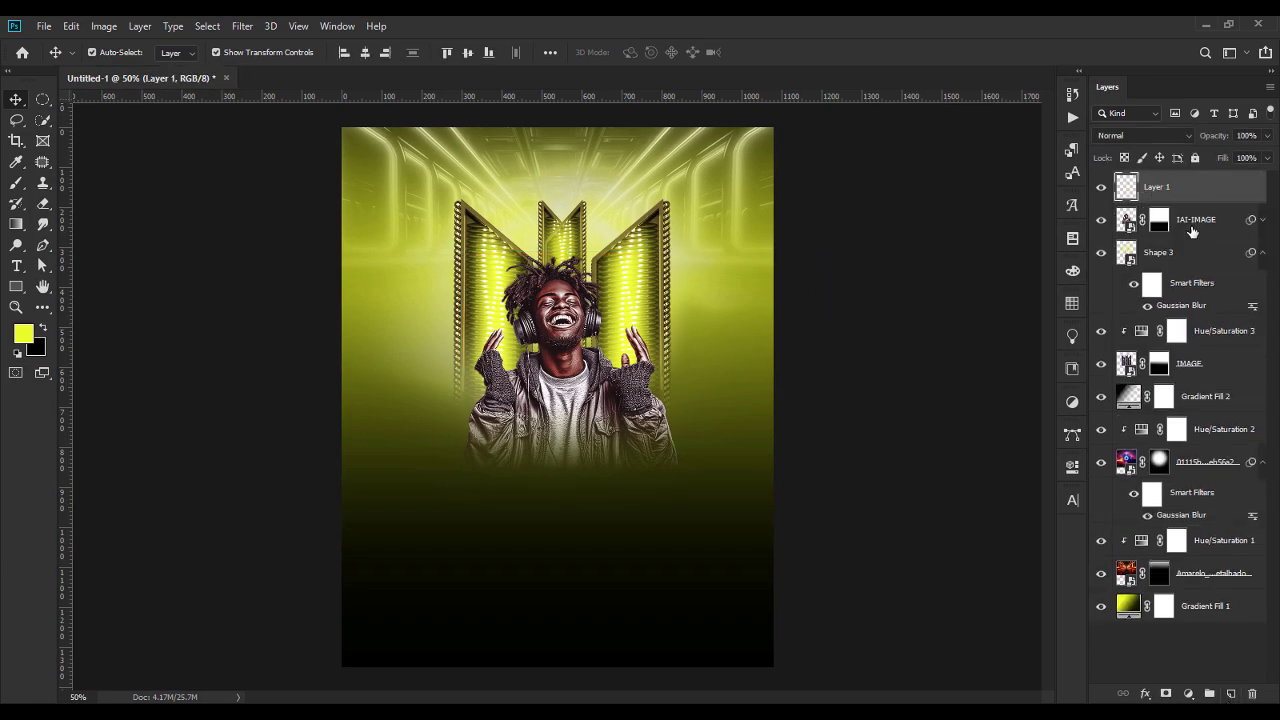
{"action": "left_click", "coordinate": [16, 183]}
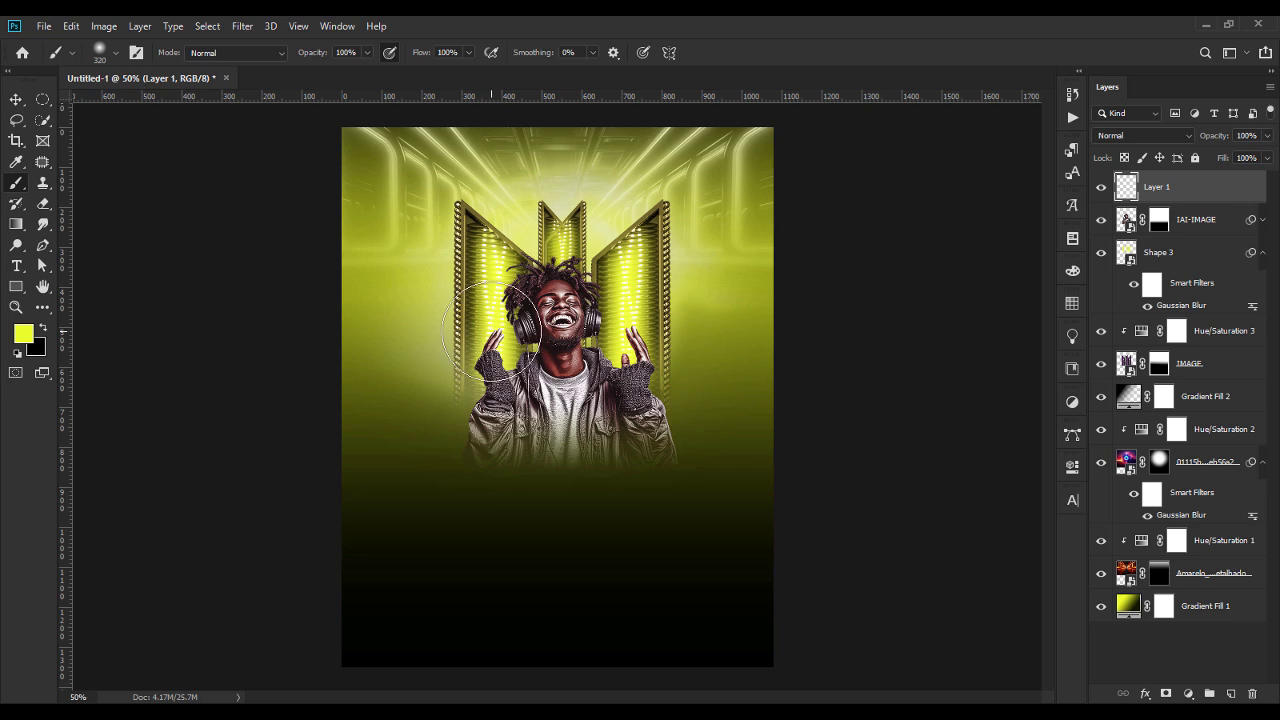
{"action": "left_click", "coordinate": [490, 322]}
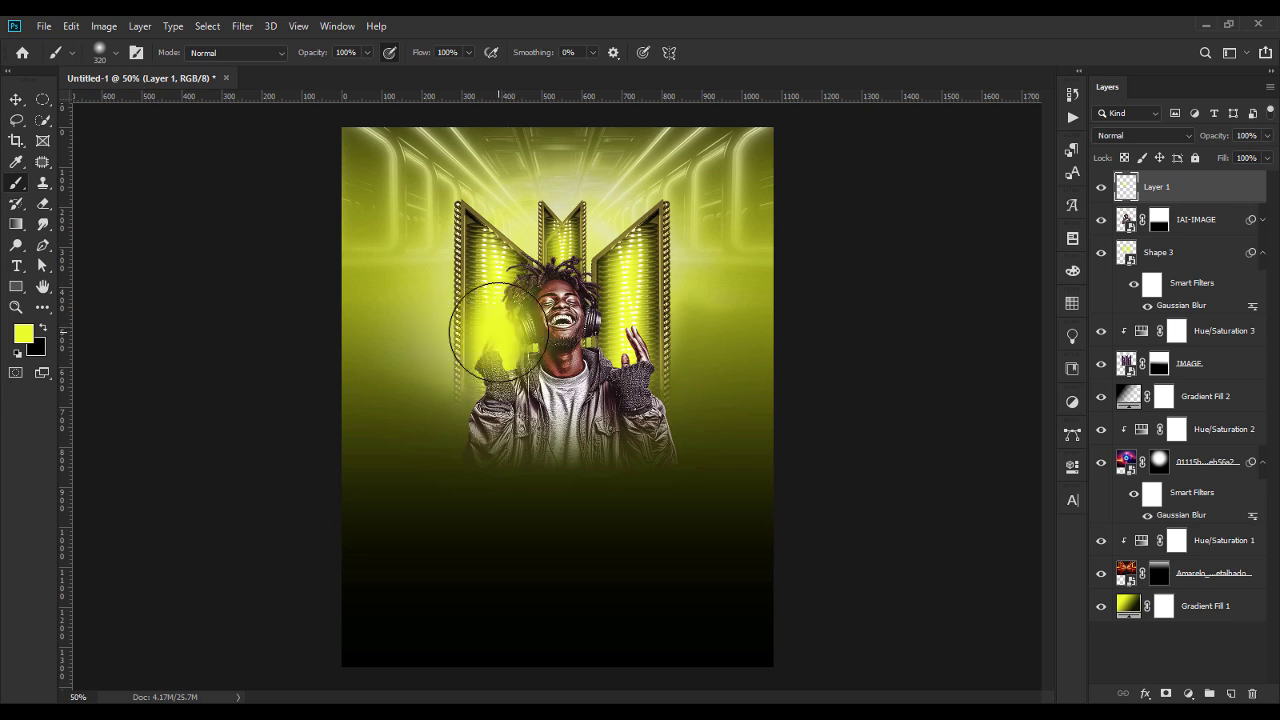
{"action": "left_click", "coordinate": [632, 335]}
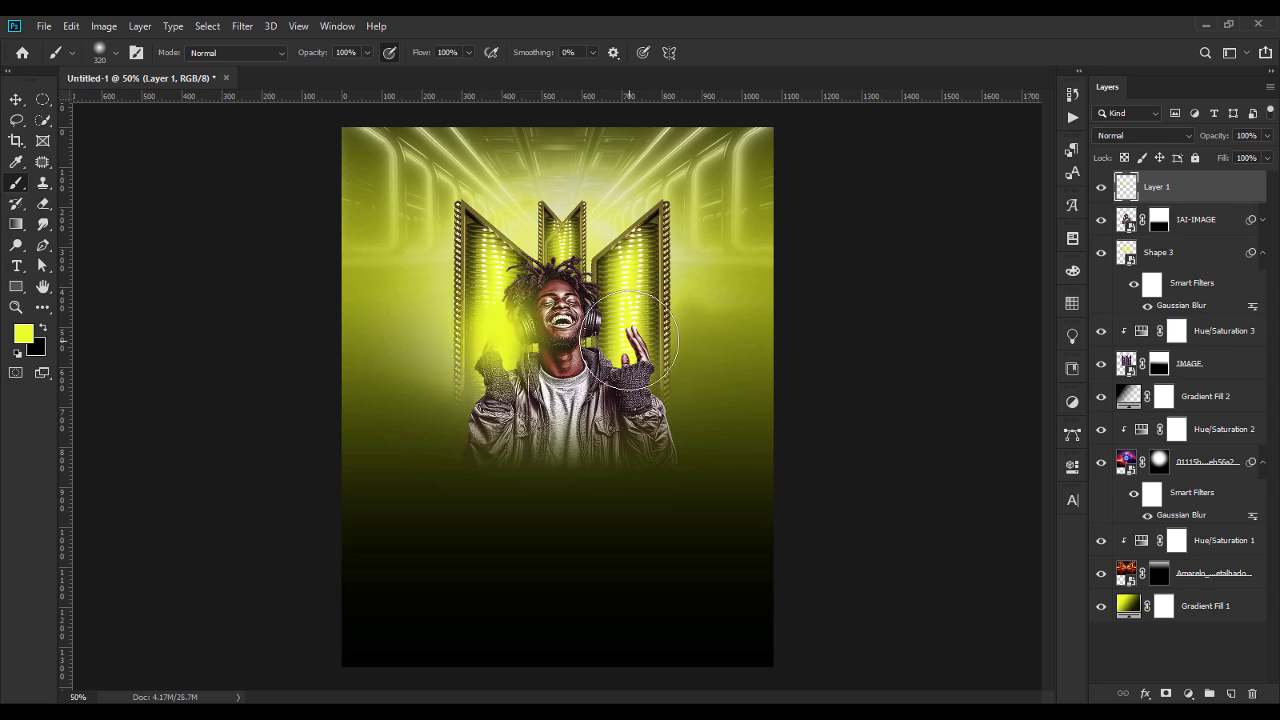
Step: Clip the yellow glow layer to the man's image and set its blend mode to Screen
{"action": "right_click", "coordinate": [1187, 190]}
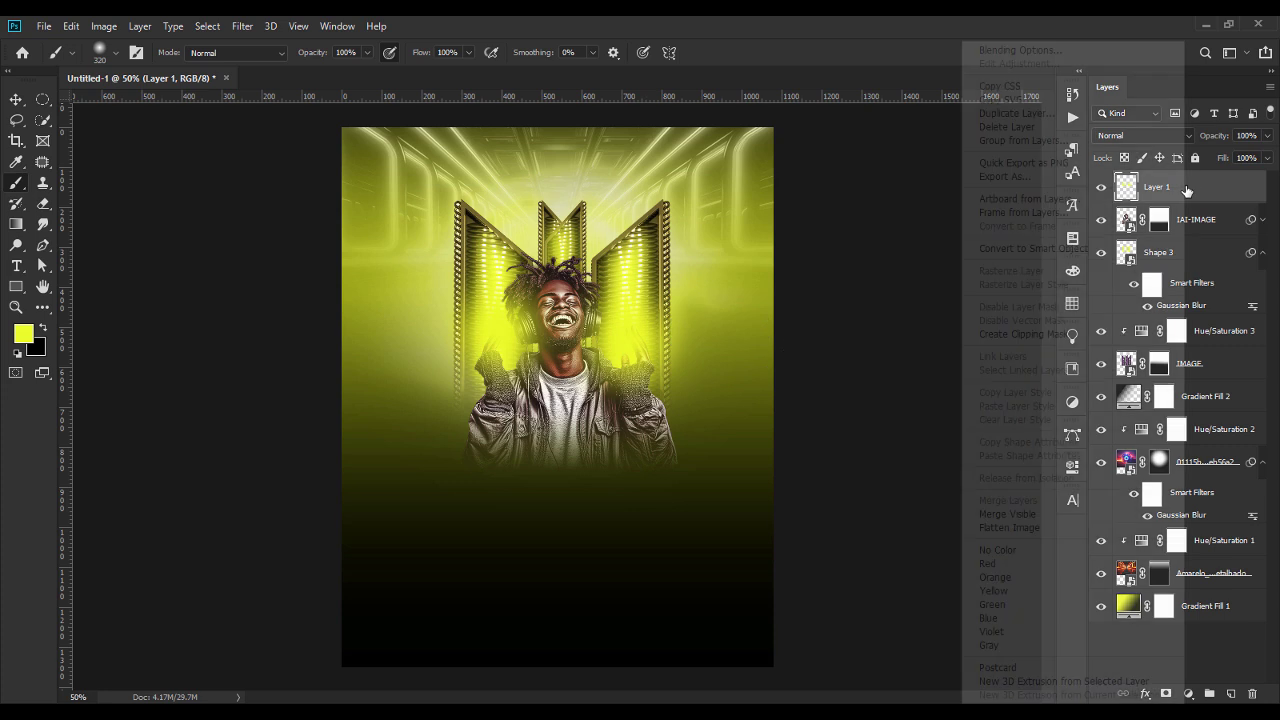
{"action": "left_click", "coordinate": [1036, 333]}
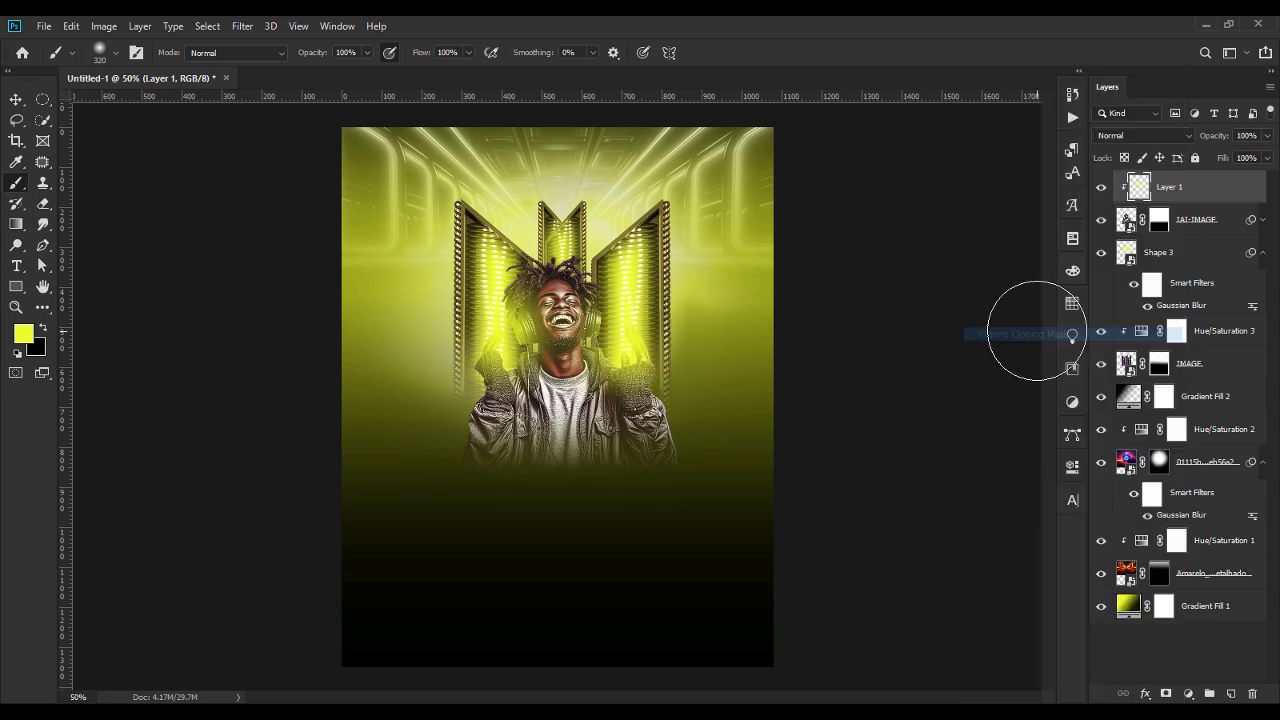
{"action": "left_click", "coordinate": [1117, 136]}
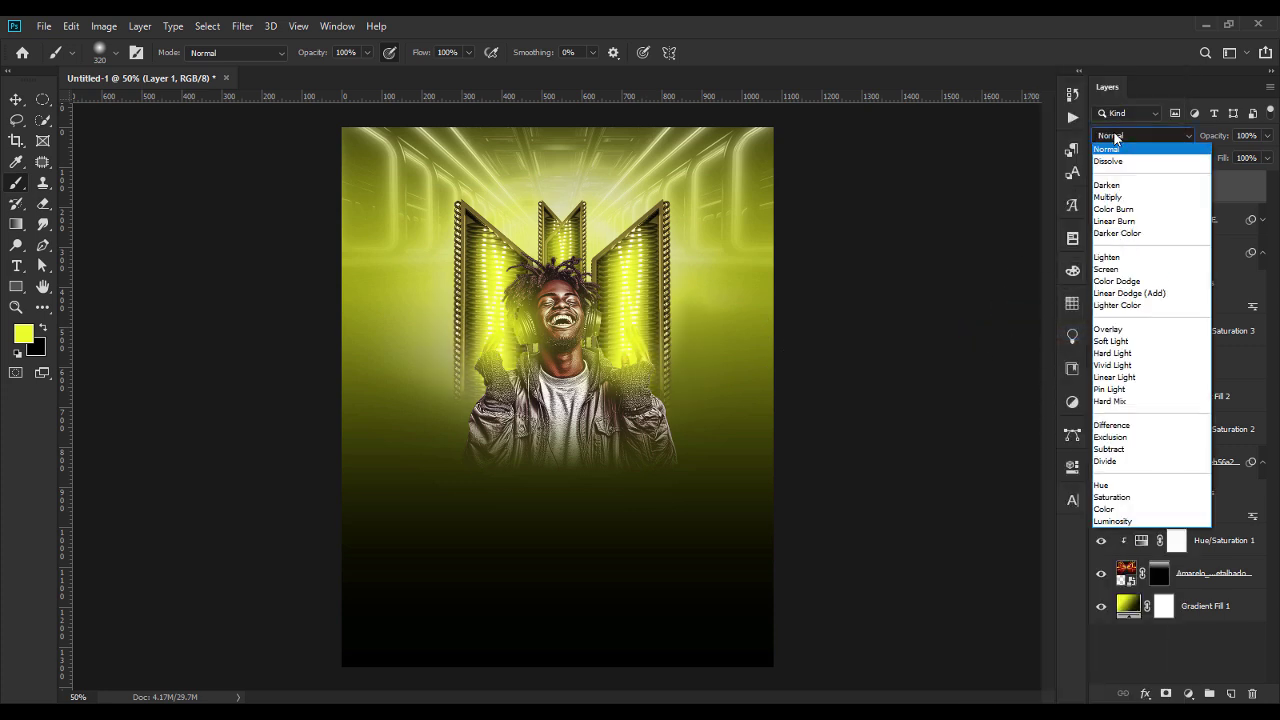
{"action": "left_click", "coordinate": [1117, 271]}
Step: Erase the excess yellow glow from the man's face, hands and sleeves with a soft 130 px eraser
{"action": "key", "text": "ctrl+plus"}
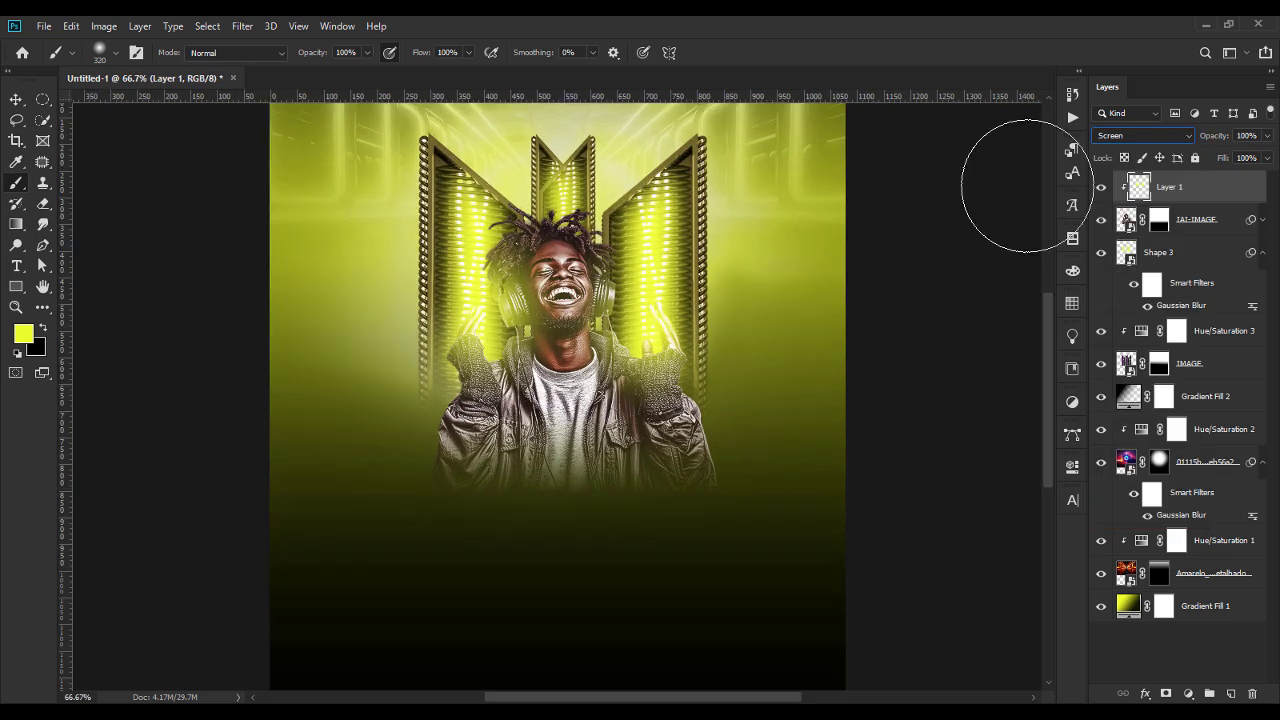
{"action": "left_click", "coordinate": [43, 204]}
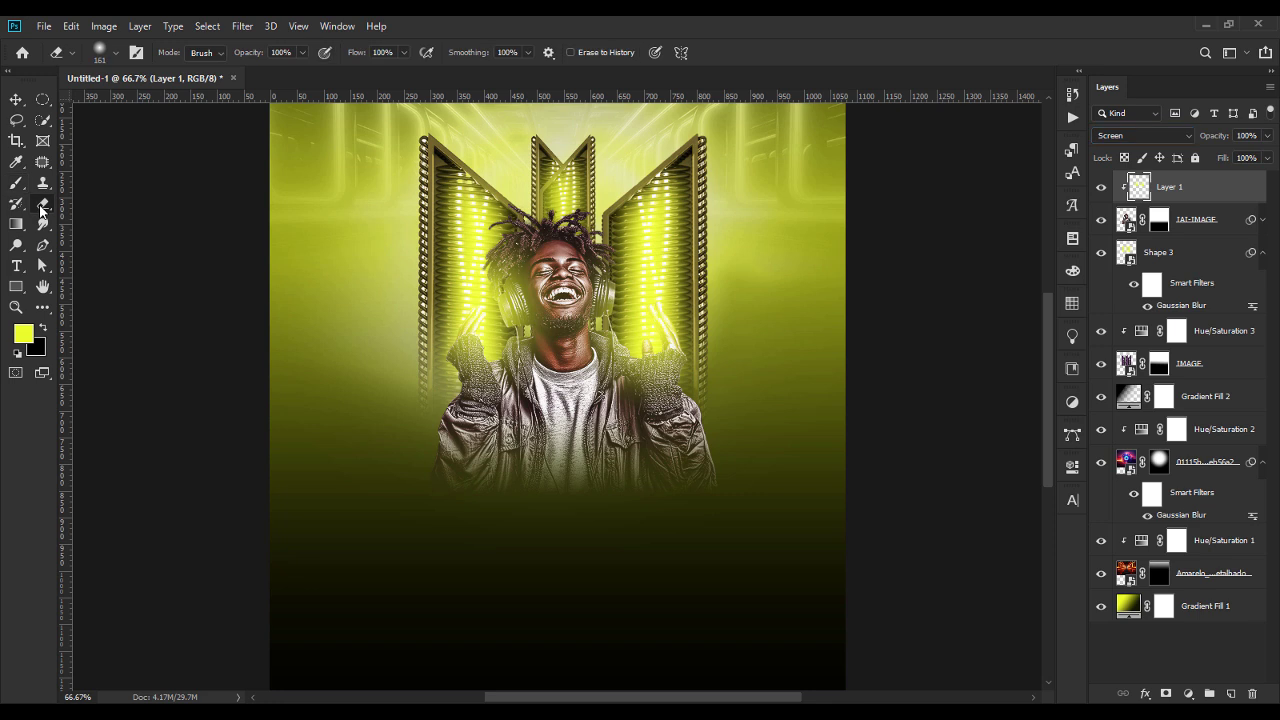
{"action": "left_click", "coordinate": [115, 53]}
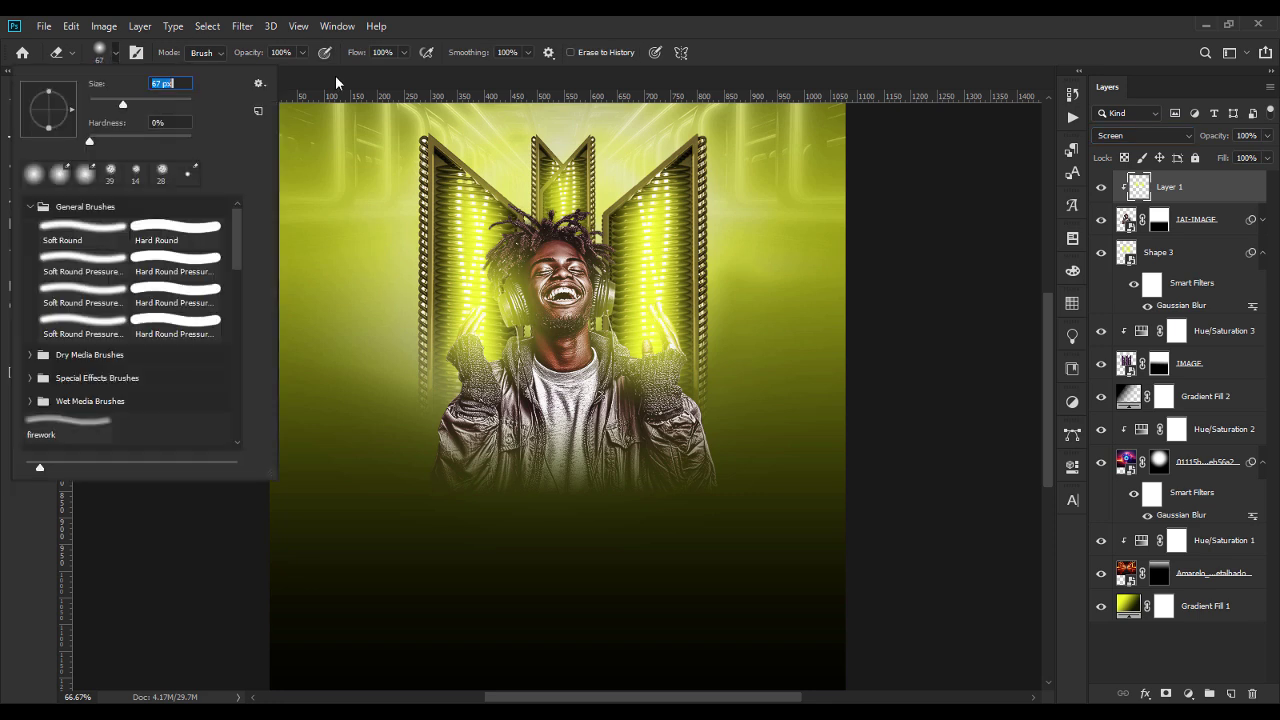
{"action": "left_click", "coordinate": [1160, 219]}
{"action": "left_click", "coordinate": [1140, 187]}
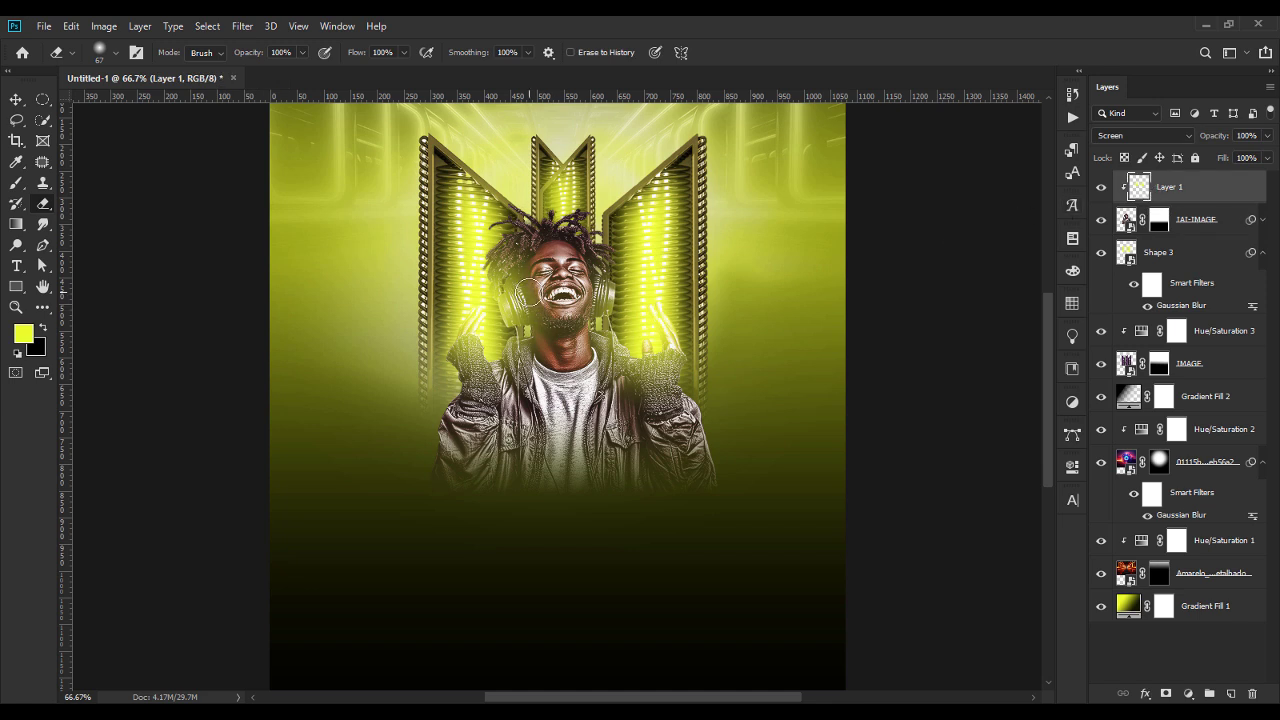
{"action": "left_click", "coordinate": [116, 53]}
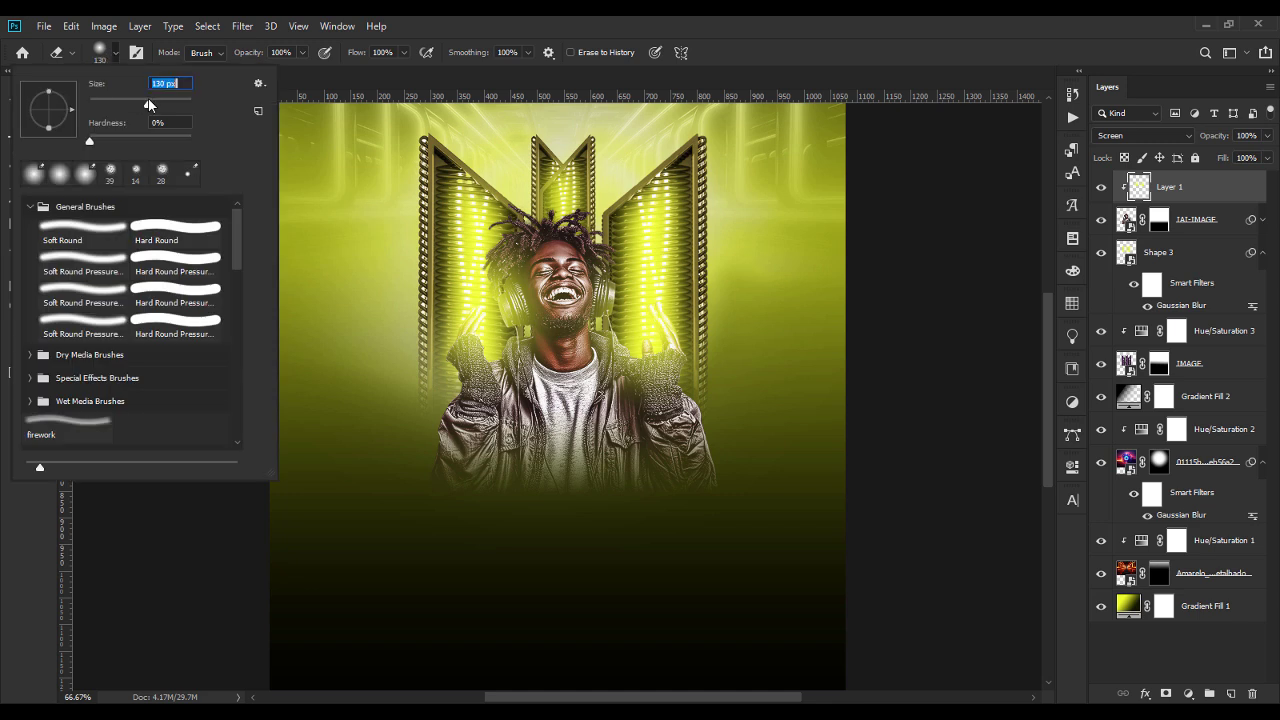
{"action": "mouse_move", "coordinate": [562, 288]}
{"action": "left_mouse_down"}
{"action": "mouse_move", "coordinate": [541, 280]}
{"action": "mouse_move", "coordinate": [553, 341]}
{"action": "mouse_move", "coordinate": [543, 374]}
{"action": "left_mouse_up"}
{"action": "mouse_move", "coordinate": [646, 380]}
{"action": "left_mouse_down"}
{"action": "mouse_move", "coordinate": [655, 335]}
{"action": "mouse_move", "coordinate": [671, 343]}
{"action": "left_mouse_up"}
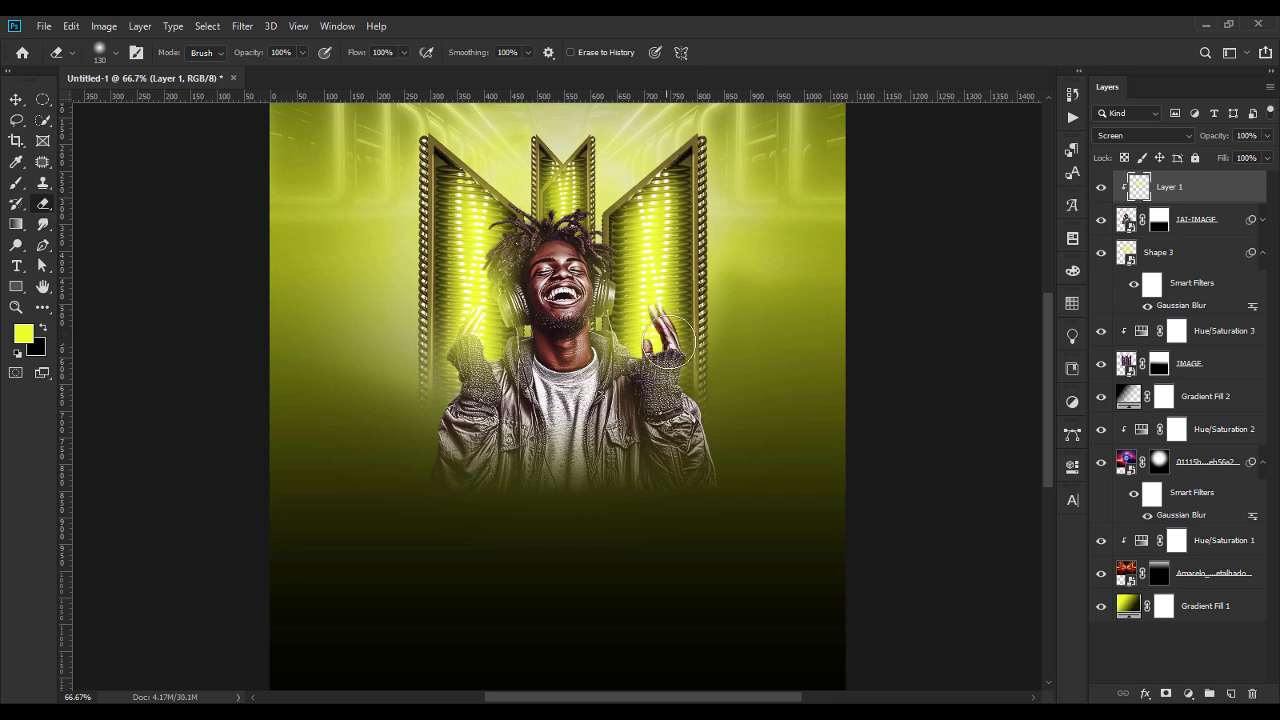
{"action": "left_click_drag", "start_coordinate": [476, 341], "coordinate": [485, 390]}
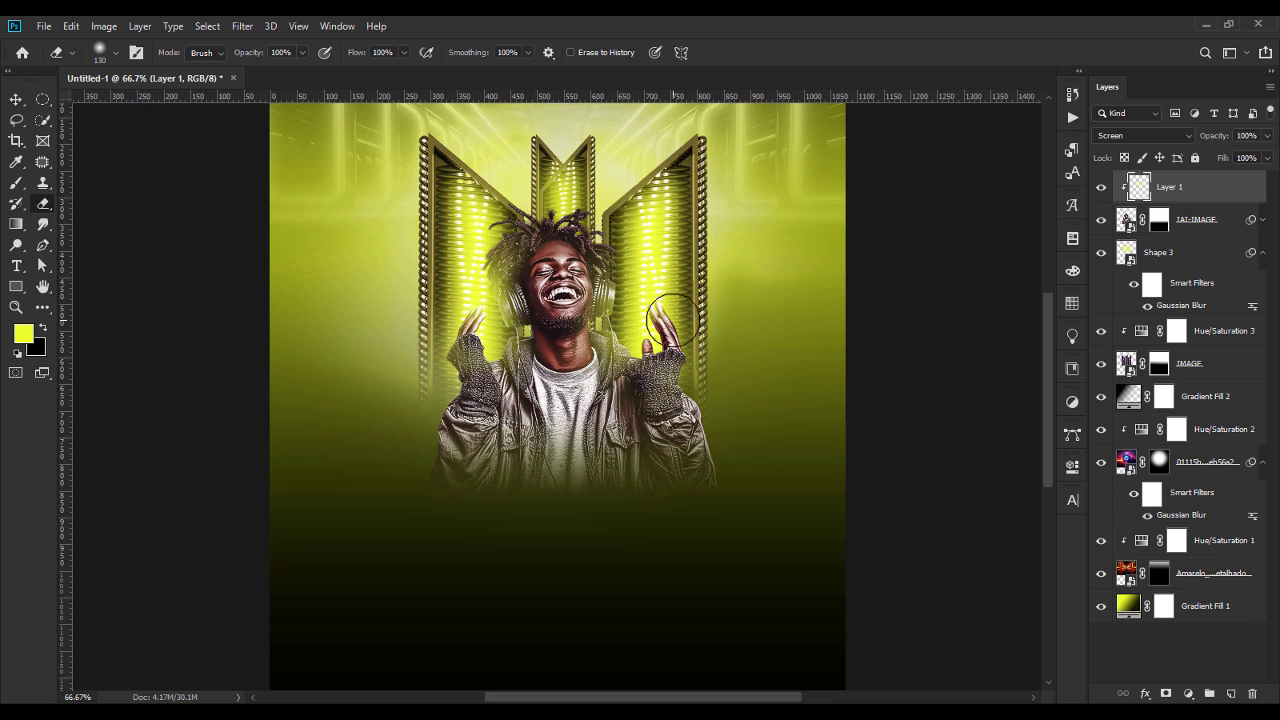
Step: Paint yellow glow on both sides of the man's hair with a soft 155 px brush
{"action": "left_click", "coordinate": [16, 182]}
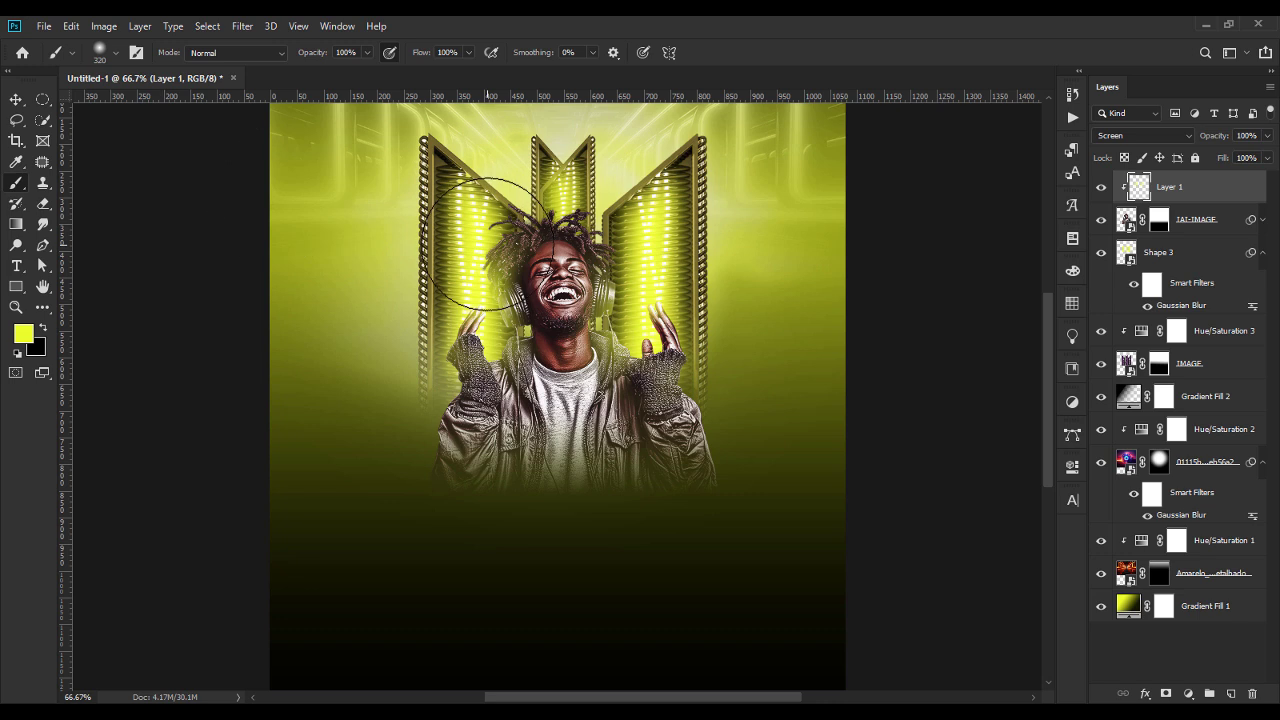
{"action": "left_click", "coordinate": [117, 53]}
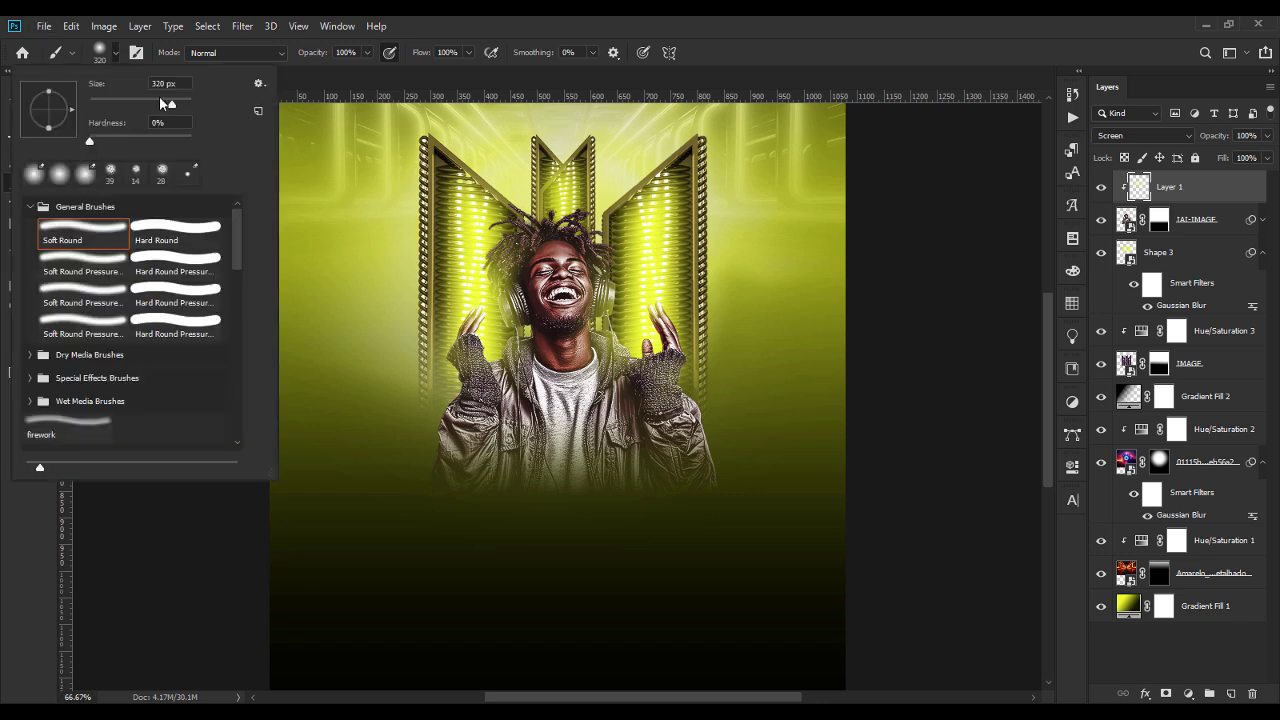
{"action": "mouse_move", "coordinate": [506, 236]}
{"action": "left_mouse_down"}
{"action": "mouse_move", "coordinate": [528, 236]}
{"action": "mouse_move", "coordinate": [503, 251]}
{"action": "left_mouse_up"}
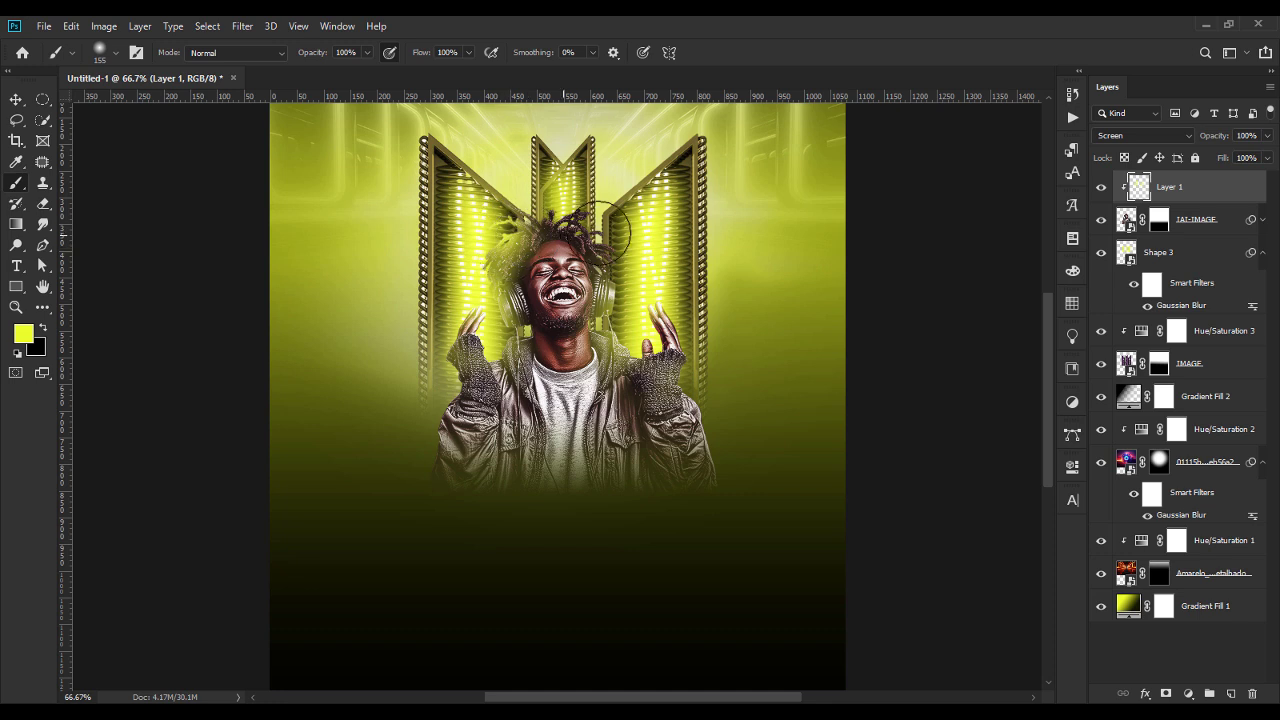
{"action": "left_click_drag", "start_coordinate": [637, 237], "coordinate": [640, 249]}
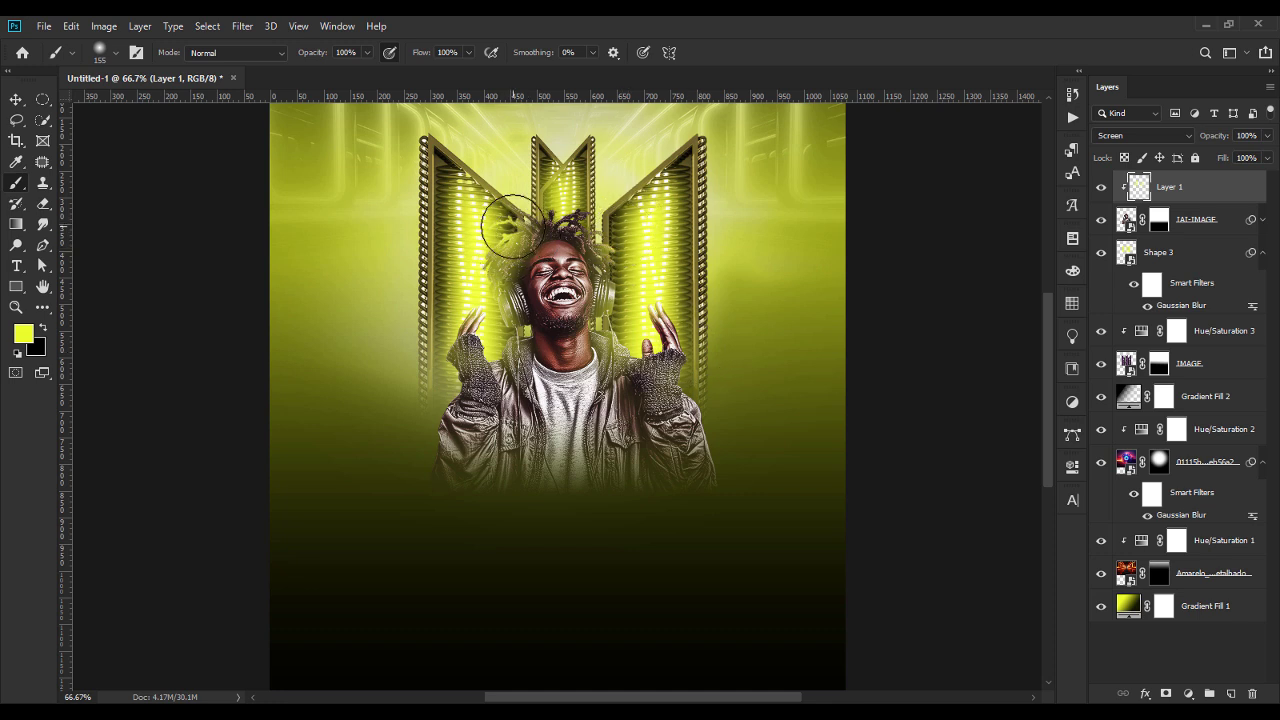
Step: Erase the excess glow from the man's hair and face, and toggle the glow layer's visibility to compare the effect
{"action": "left_click", "coordinate": [44, 208]}
{"action": "mouse_move", "coordinate": [530, 272]}
{"action": "left_mouse_down"}
{"action": "mouse_move", "coordinate": [520, 255]}
{"action": "mouse_move", "coordinate": [540, 255]}
{"action": "mouse_move", "coordinate": [528, 272]}
{"action": "mouse_move", "coordinate": [575, 270]}
{"action": "mouse_move", "coordinate": [582, 331]}
{"action": "left_mouse_up"}
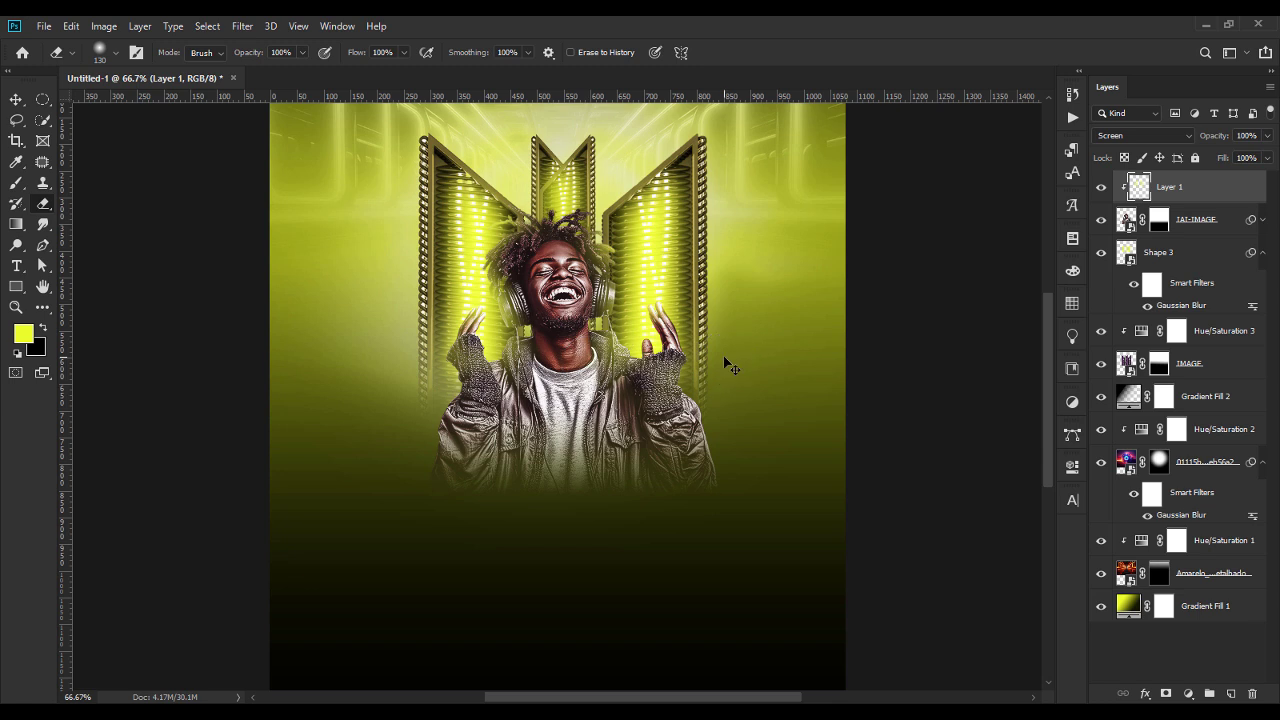
{"action": "left_click", "coordinate": [1100, 189]}
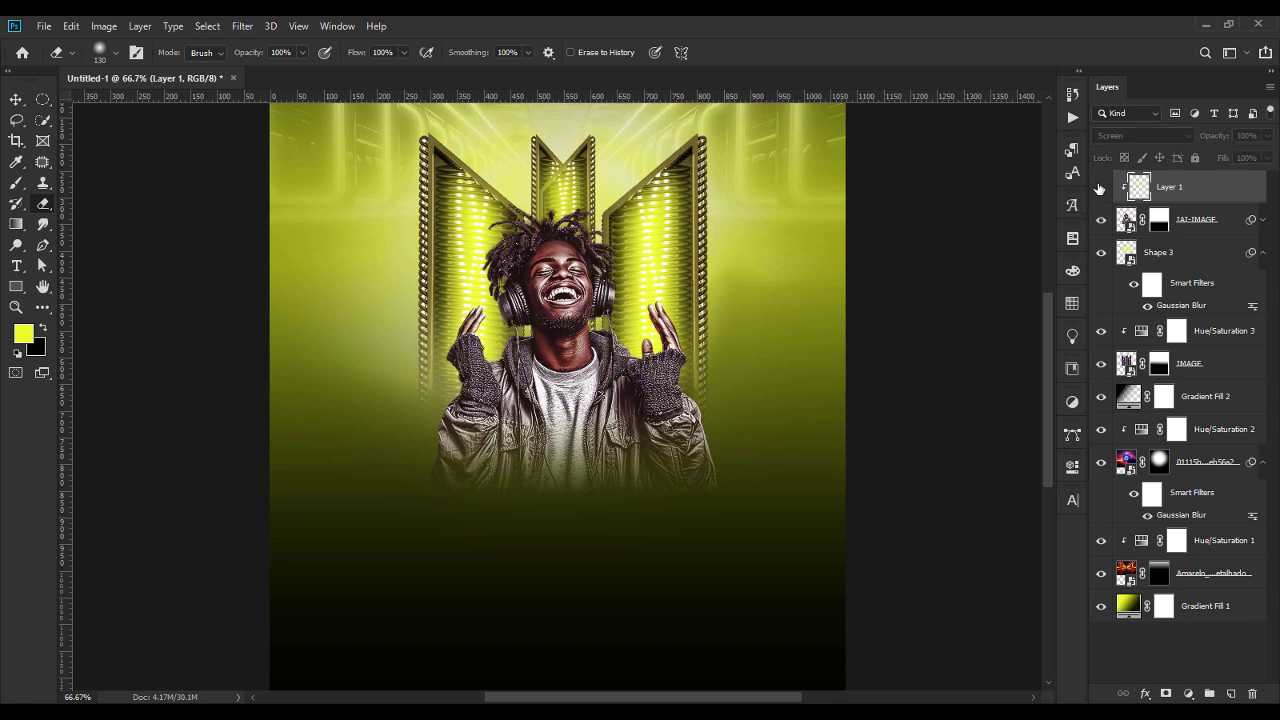
{"action": "left_click", "coordinate": [1100, 189]}
{"action": "key", "text": "ctrl+minus"}
{"action": "key", "text": "ctrl+minus"}
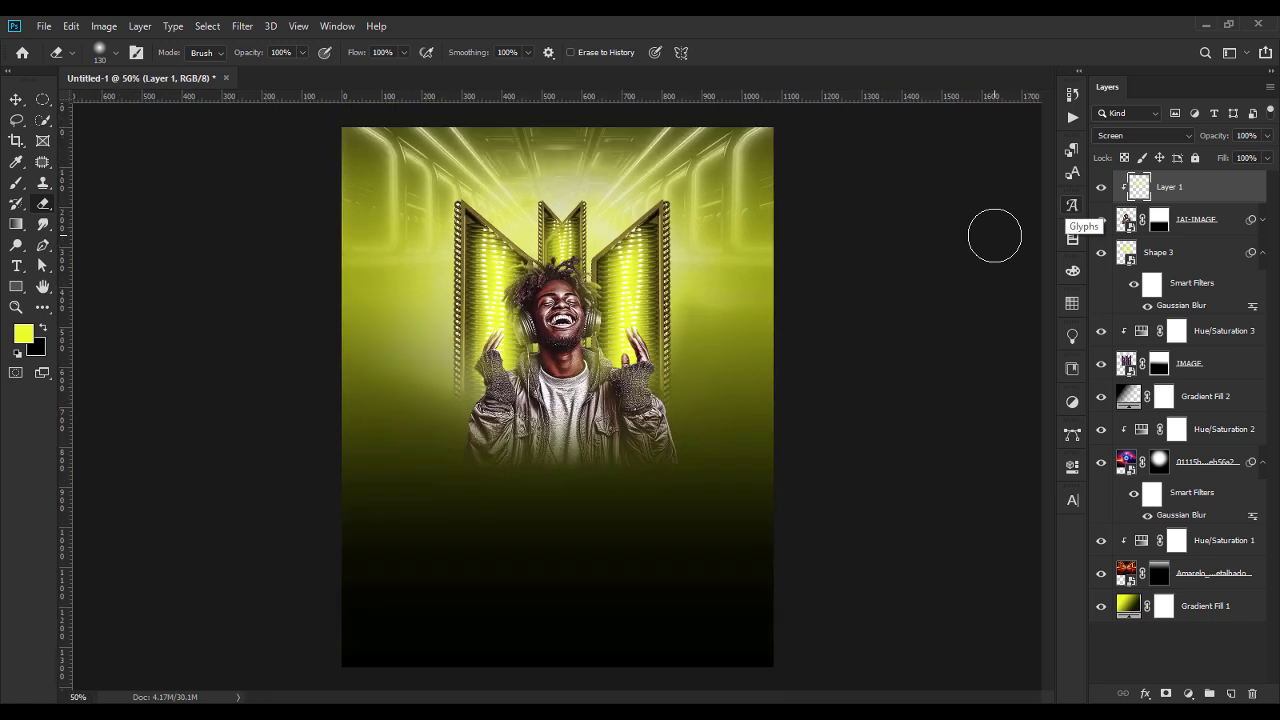
{"action": "key", "text": "ctrl+plus"}
Step: Add a two-line text reading FRIDAY above TURN in the dark area below the man
{"action": "left_click", "coordinate": [16, 100]}
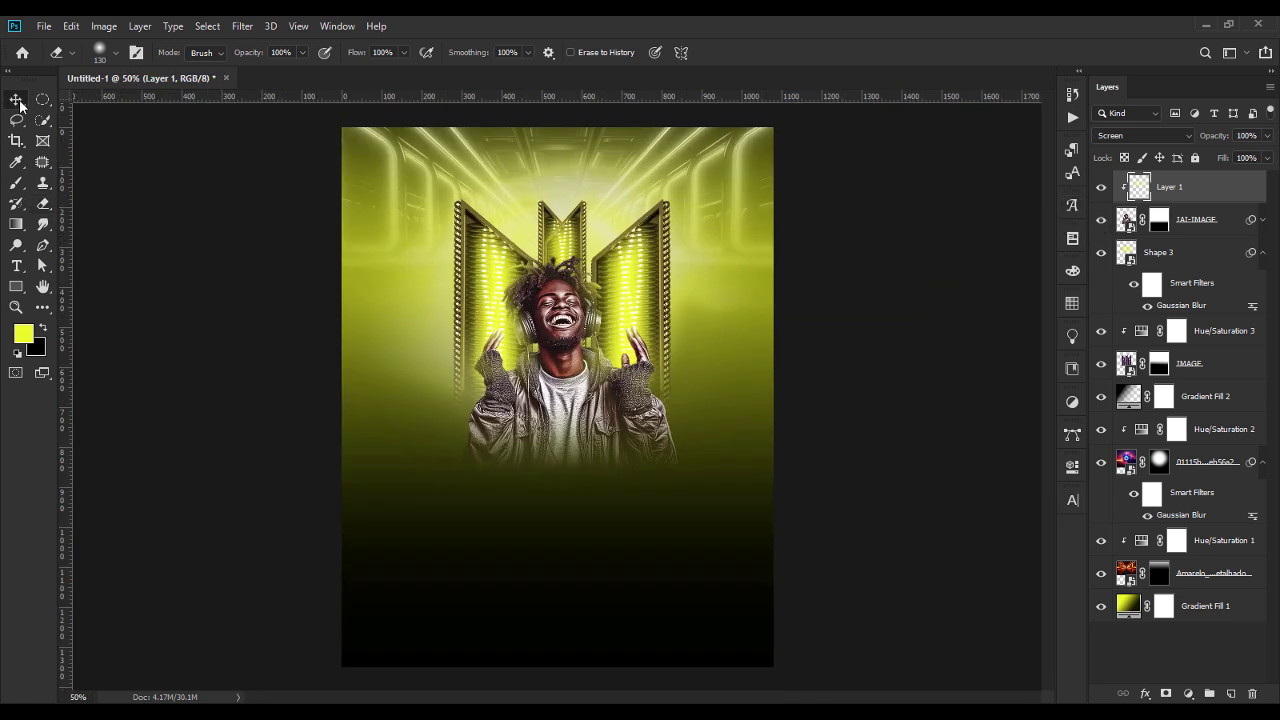
{"action": "left_click", "coordinate": [855, 410]}
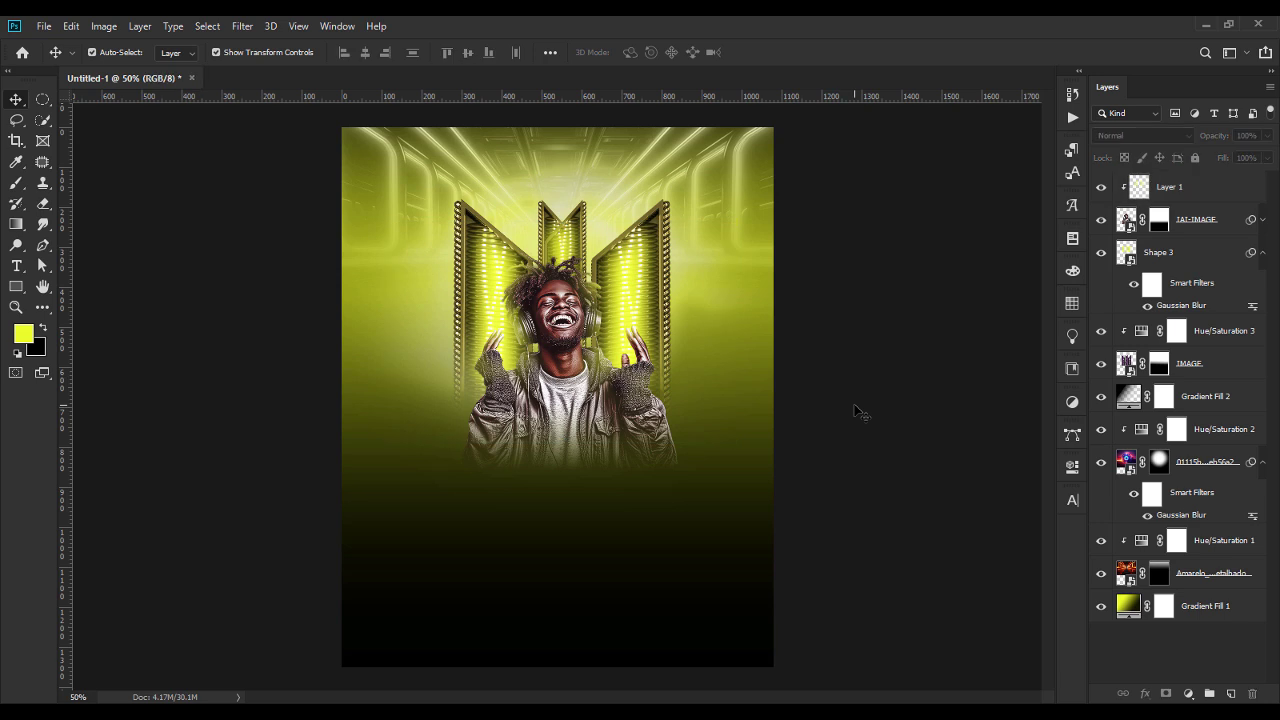
{"action": "left_click", "coordinate": [1204, 188]}
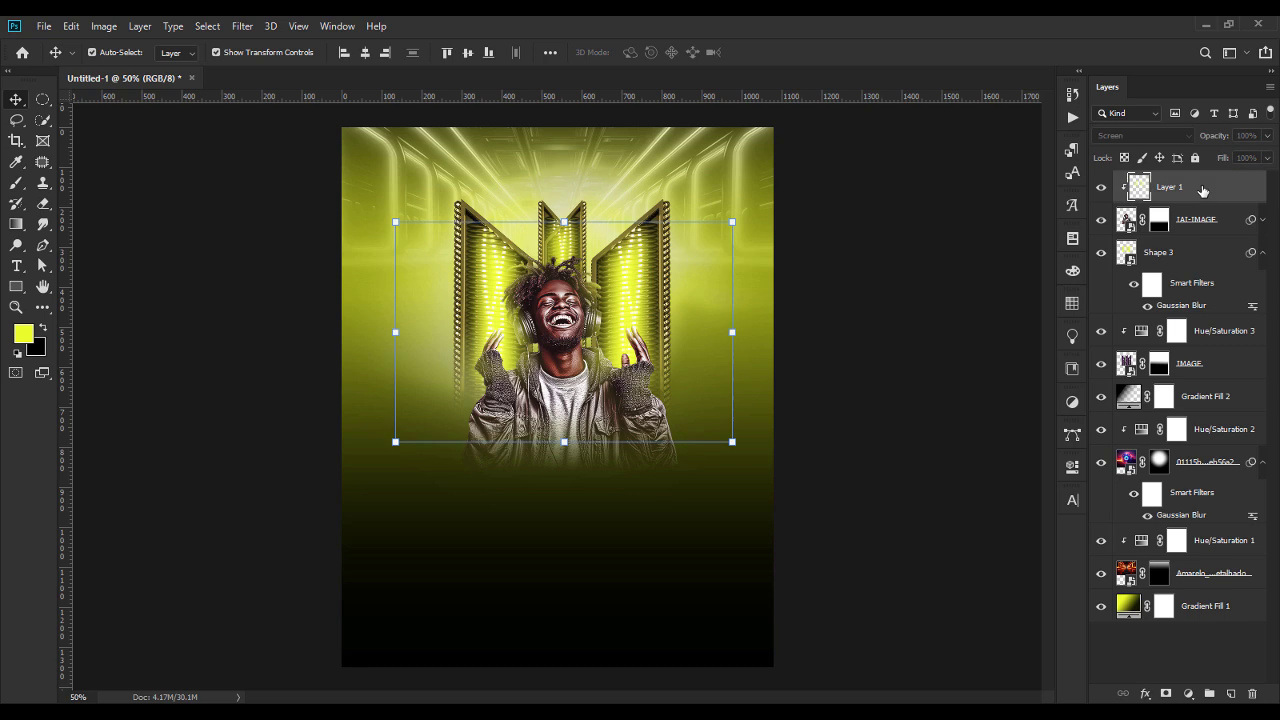
{"action": "left_click", "coordinate": [460, 538]}
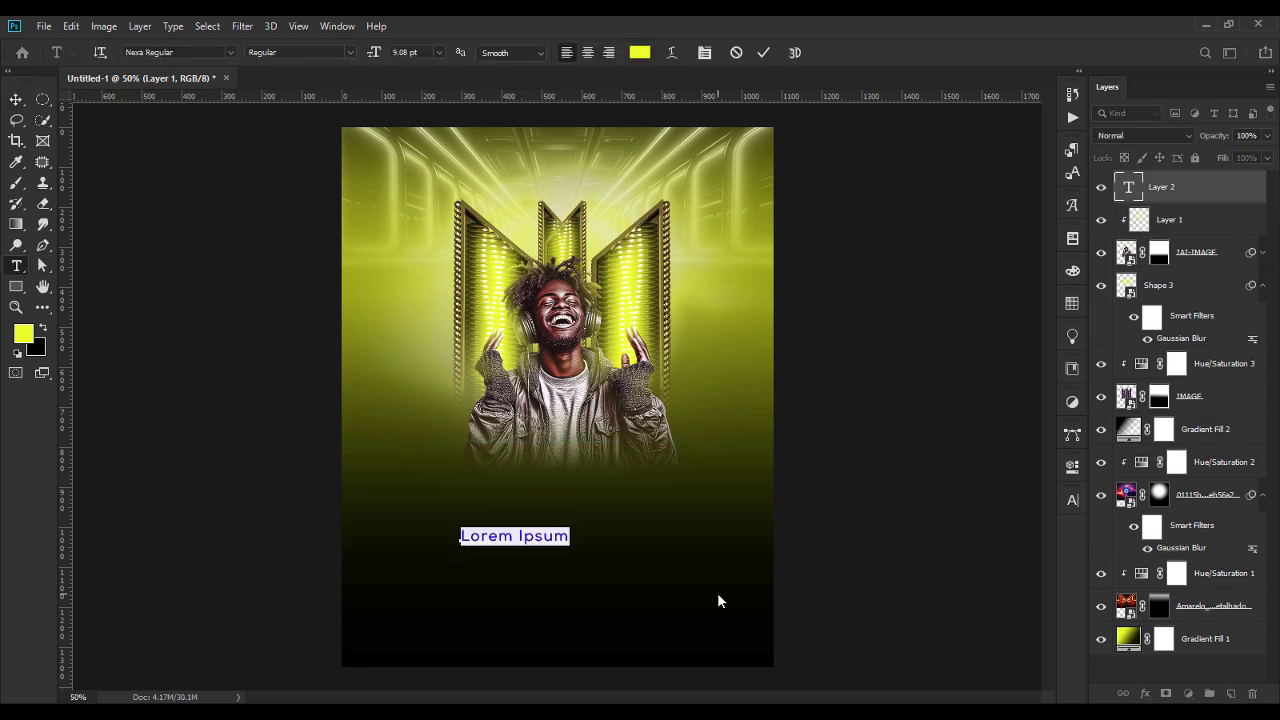
{"action": "type", "text": "TURN"}
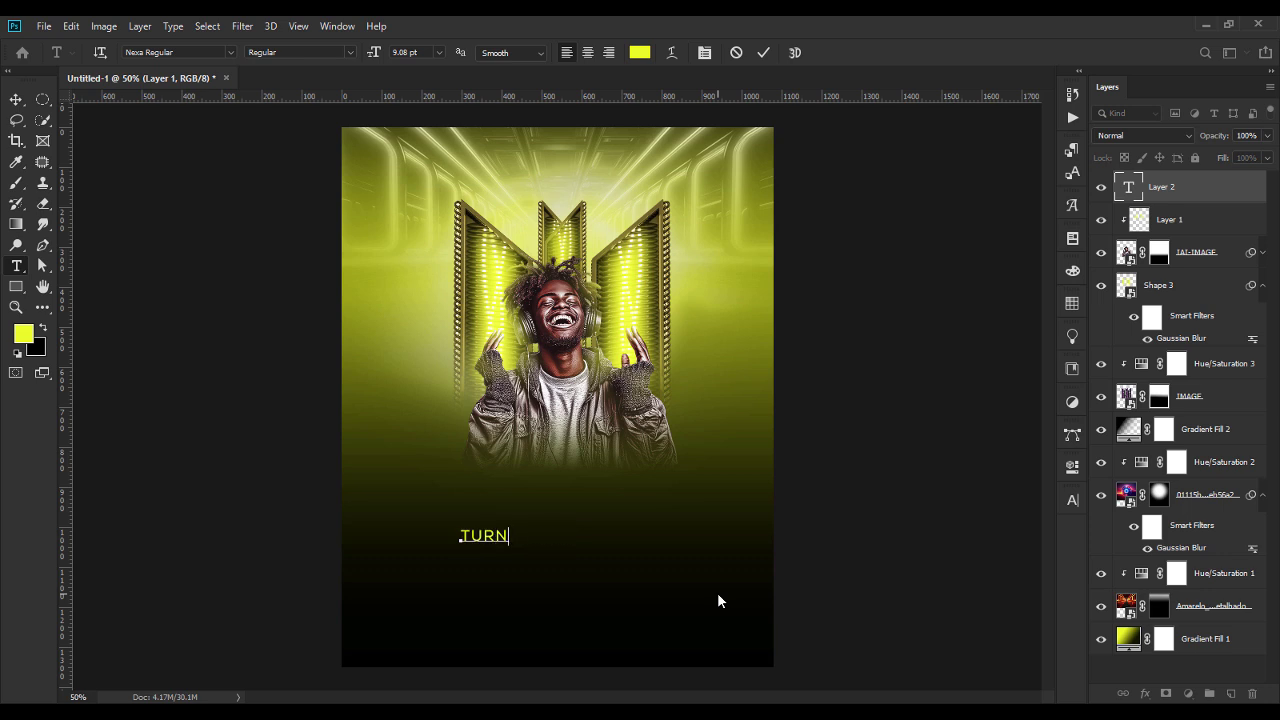
{"action": "key", "text": "Return"}
{"action": "type", "text": "FRIDAY"}
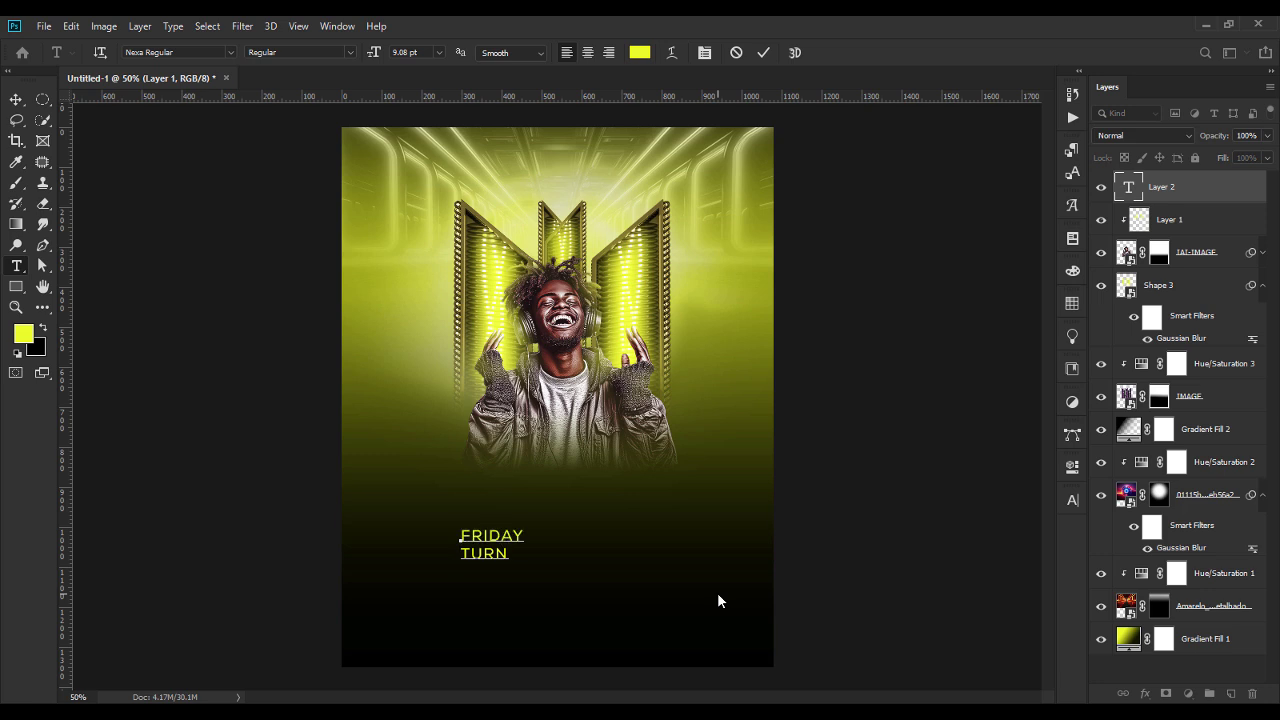
Step: Set the FRIDAY TURN text's font to Raider Crusader Expanded and enlarge it to about 22 pt
{"action": "key", "text": "ctrl+a"}
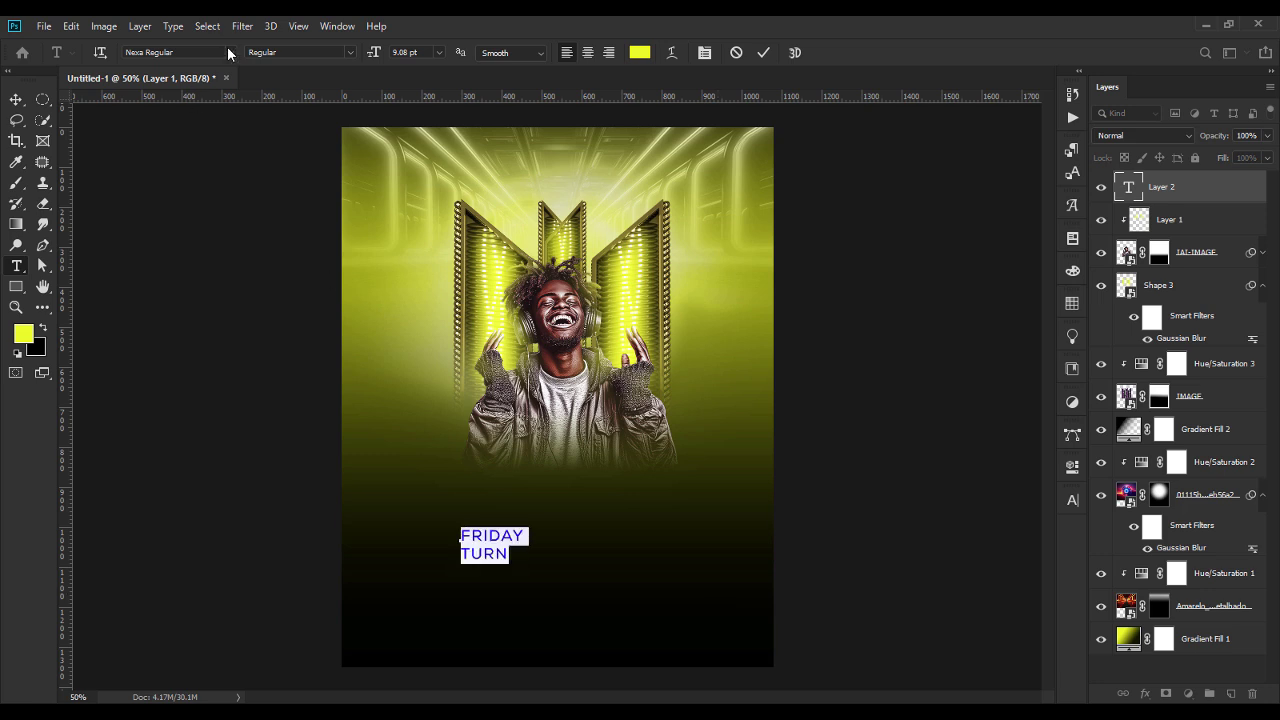
{"action": "left_click", "coordinate": [228, 50]}
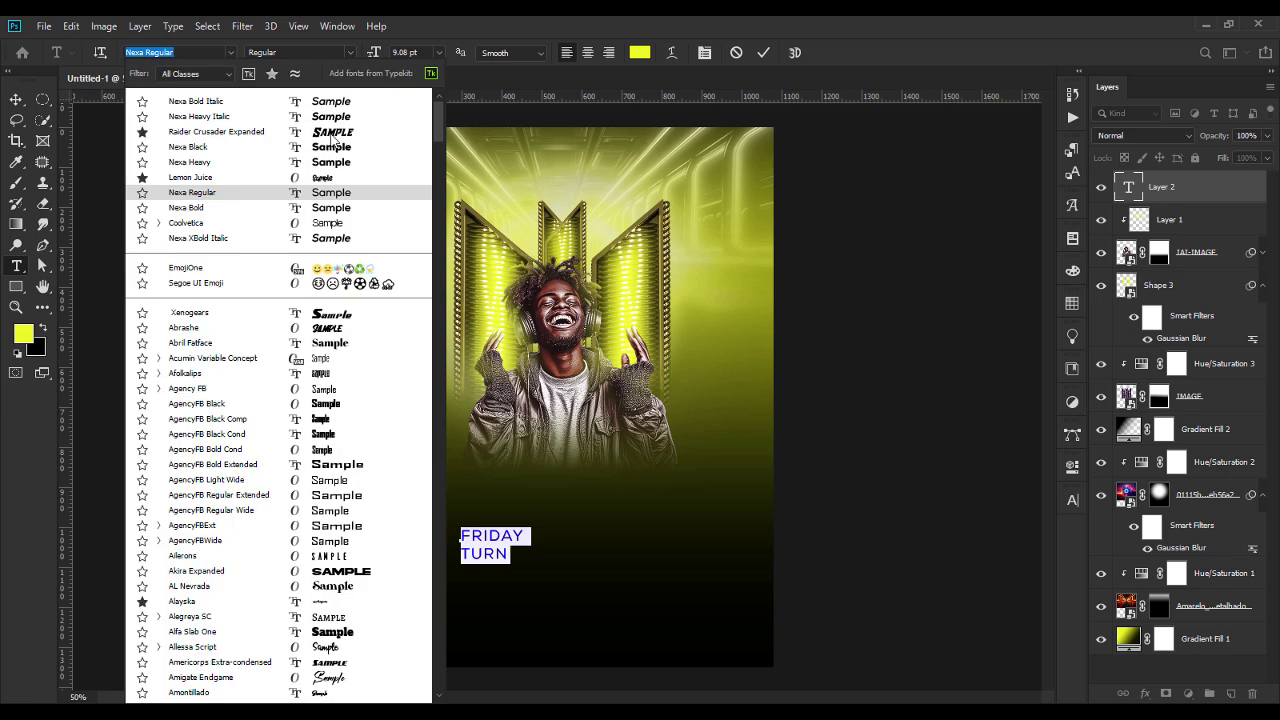
{"action": "left_click", "coordinate": [333, 132]}
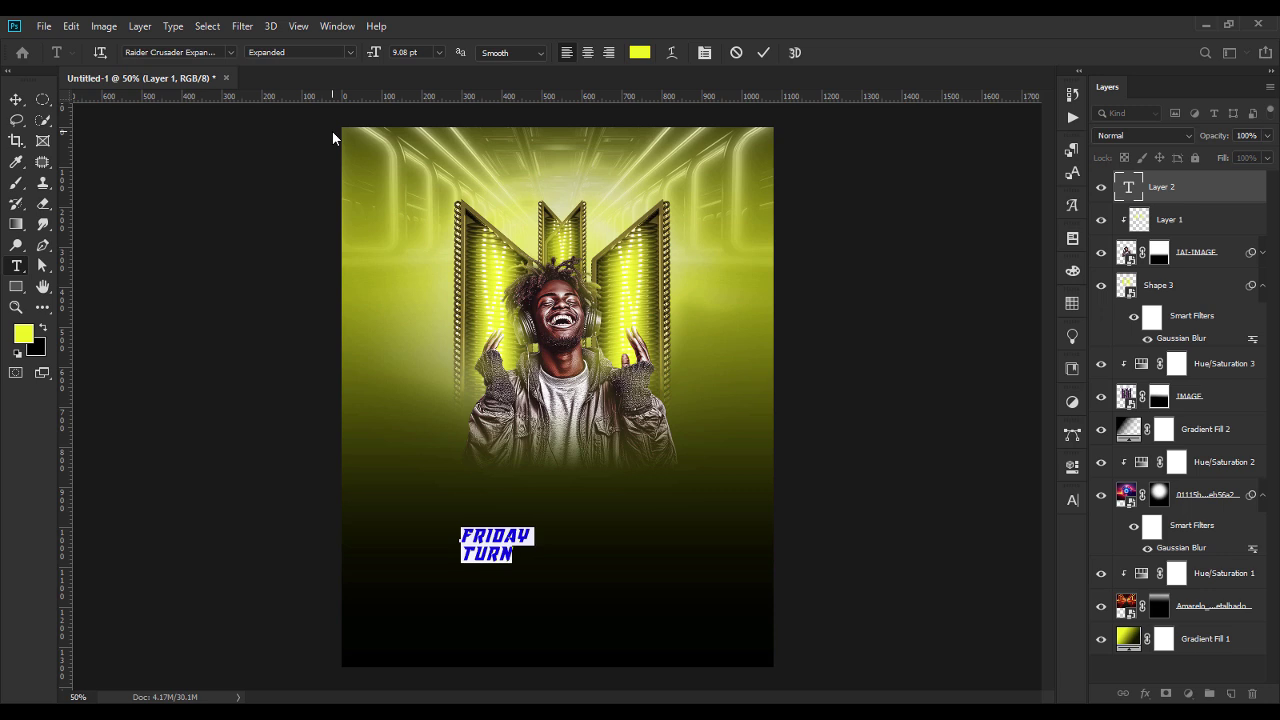
{"action": "left_click", "coordinate": [16, 99]}
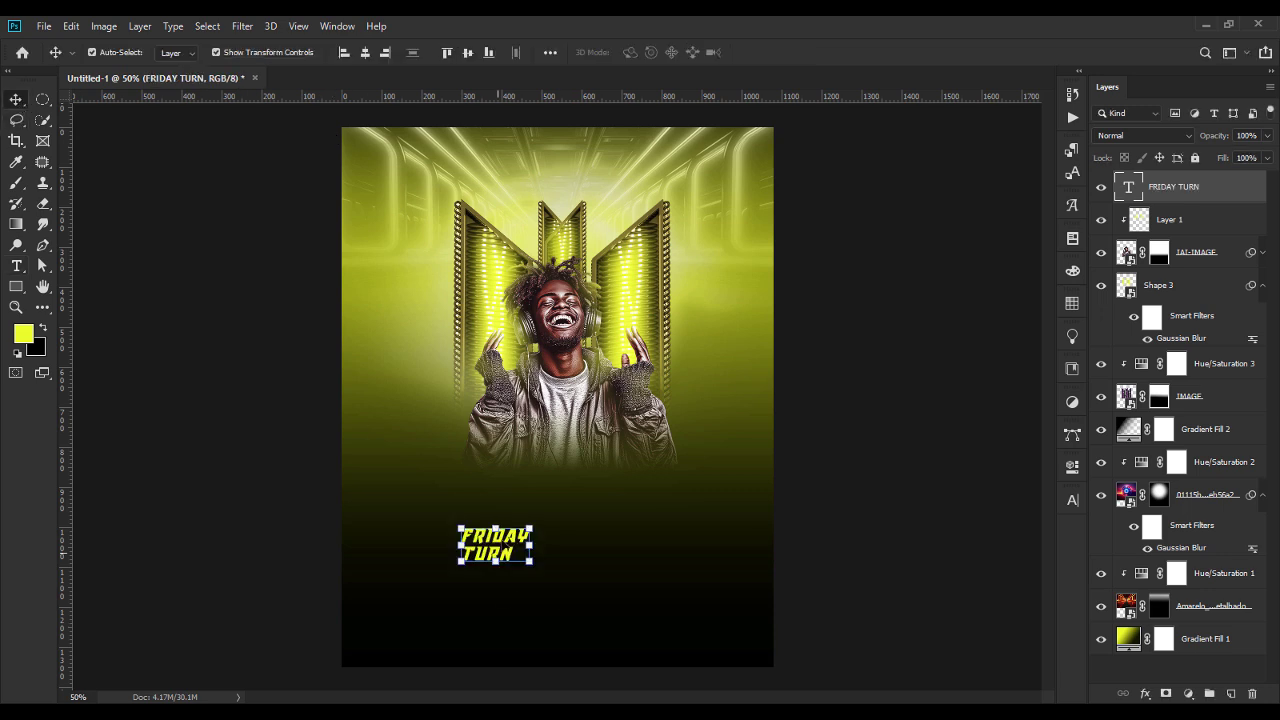
{"action": "left_click_drag", "start_coordinate": [498, 524], "coordinate": [528, 468]}
{"action": "key", "text": "Return"}
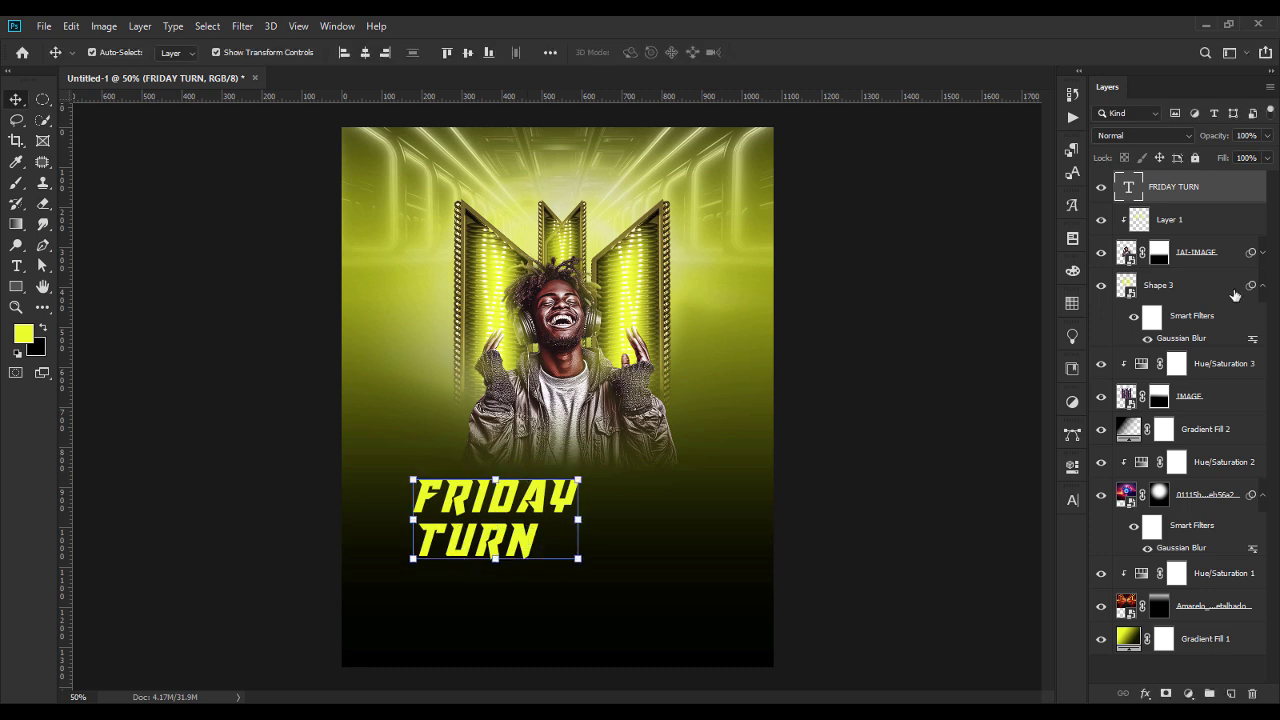
Step: Set the FRIDAY TURN text's tracking to 0 and tighten its leading to 21.25 pt
{"action": "double_click", "coordinate": [1128, 187]}
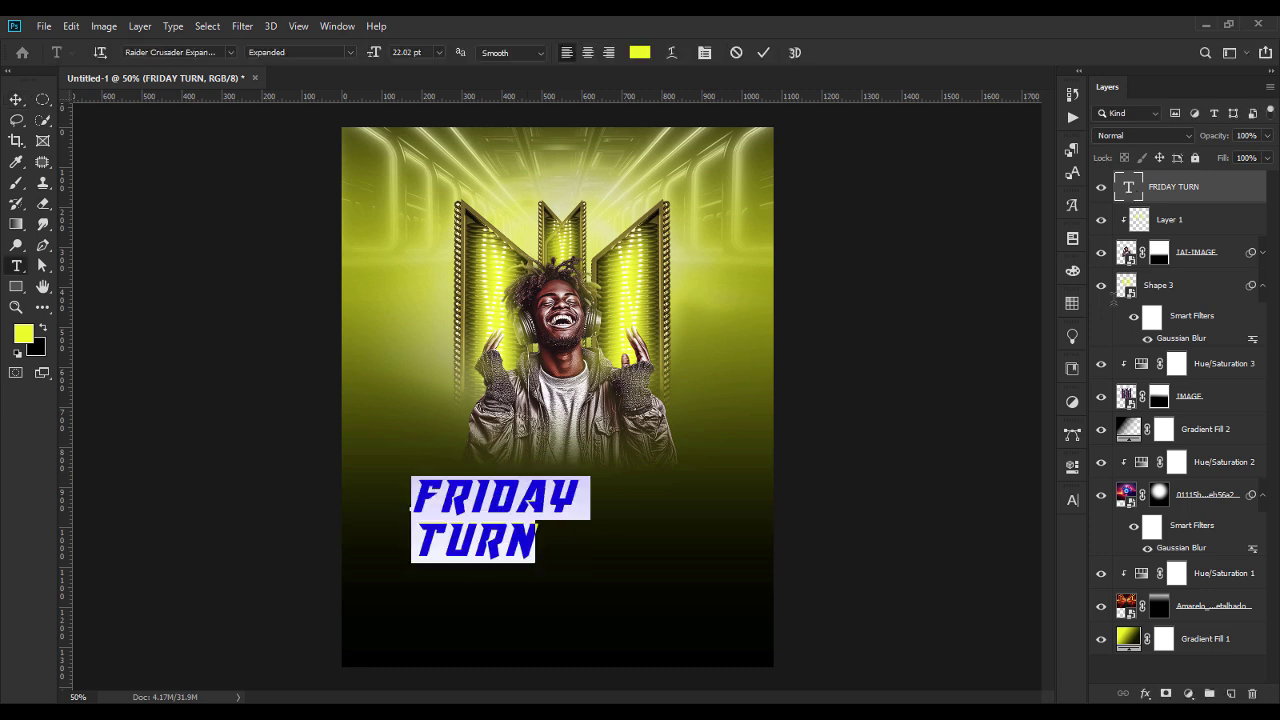
{"action": "left_click", "coordinate": [1076, 502]}
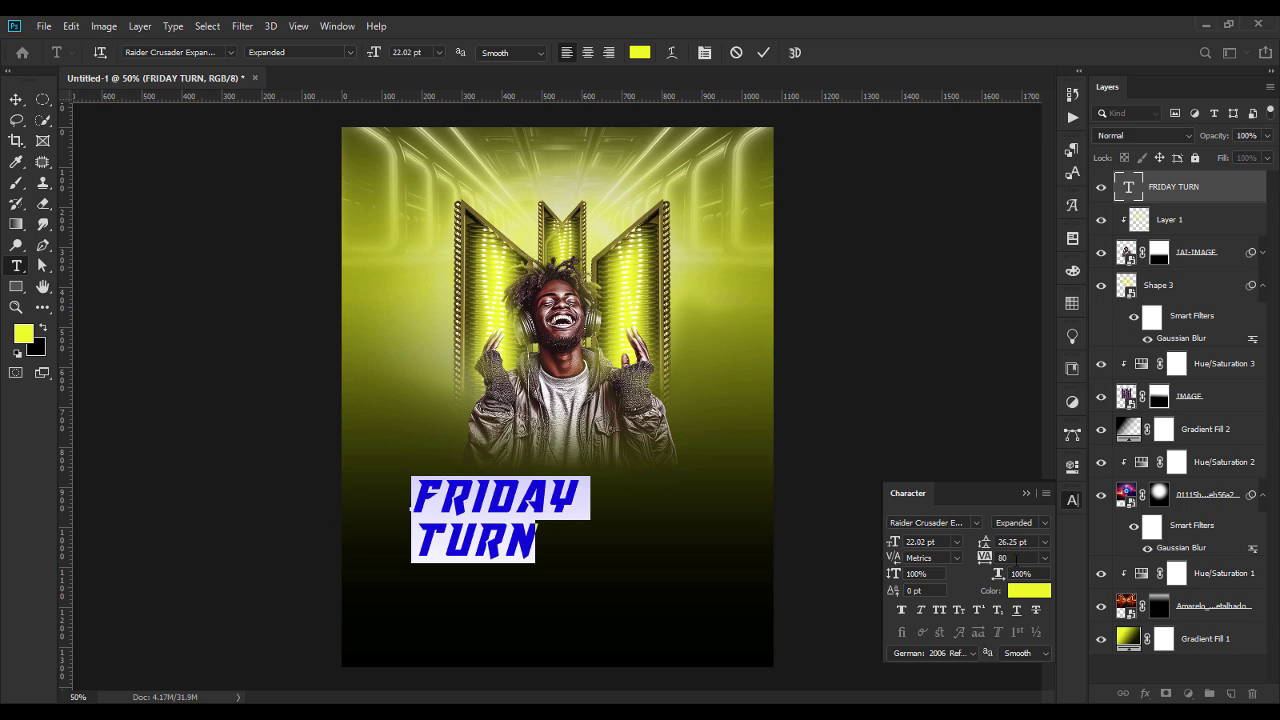
{"action": "left_click", "coordinate": [1041, 558]}
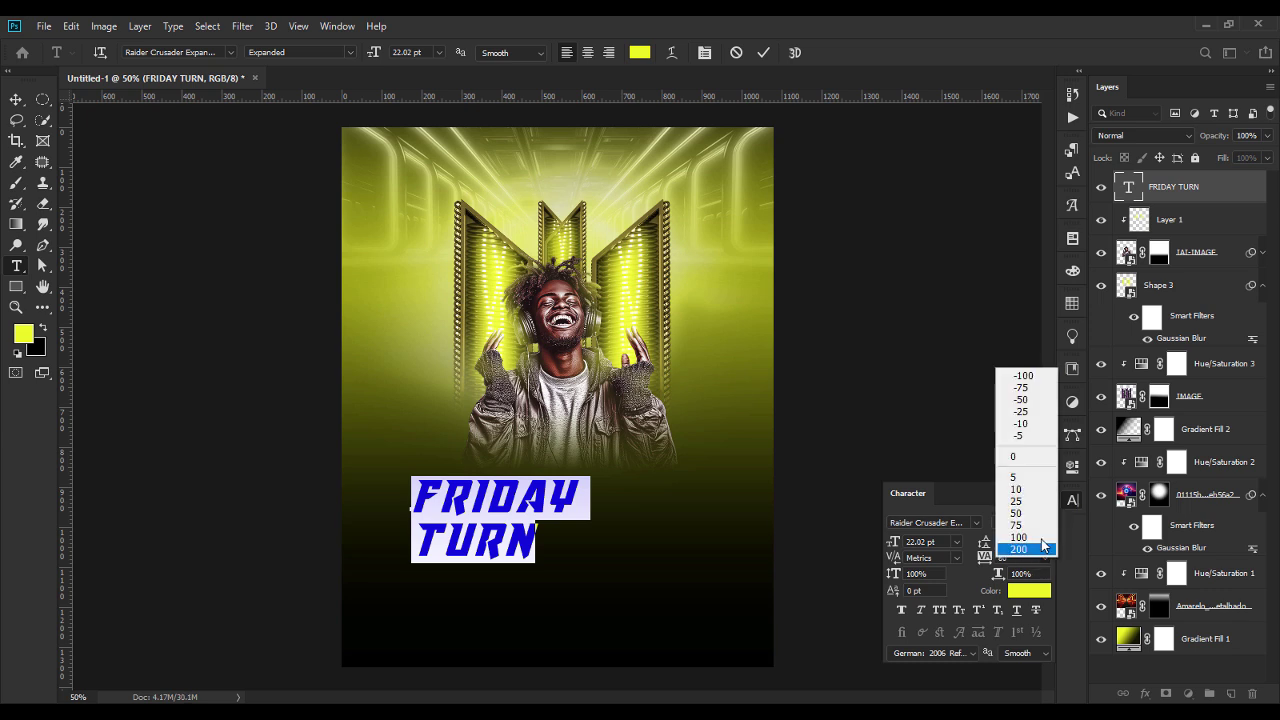
{"action": "left_click", "coordinate": [1026, 456]}
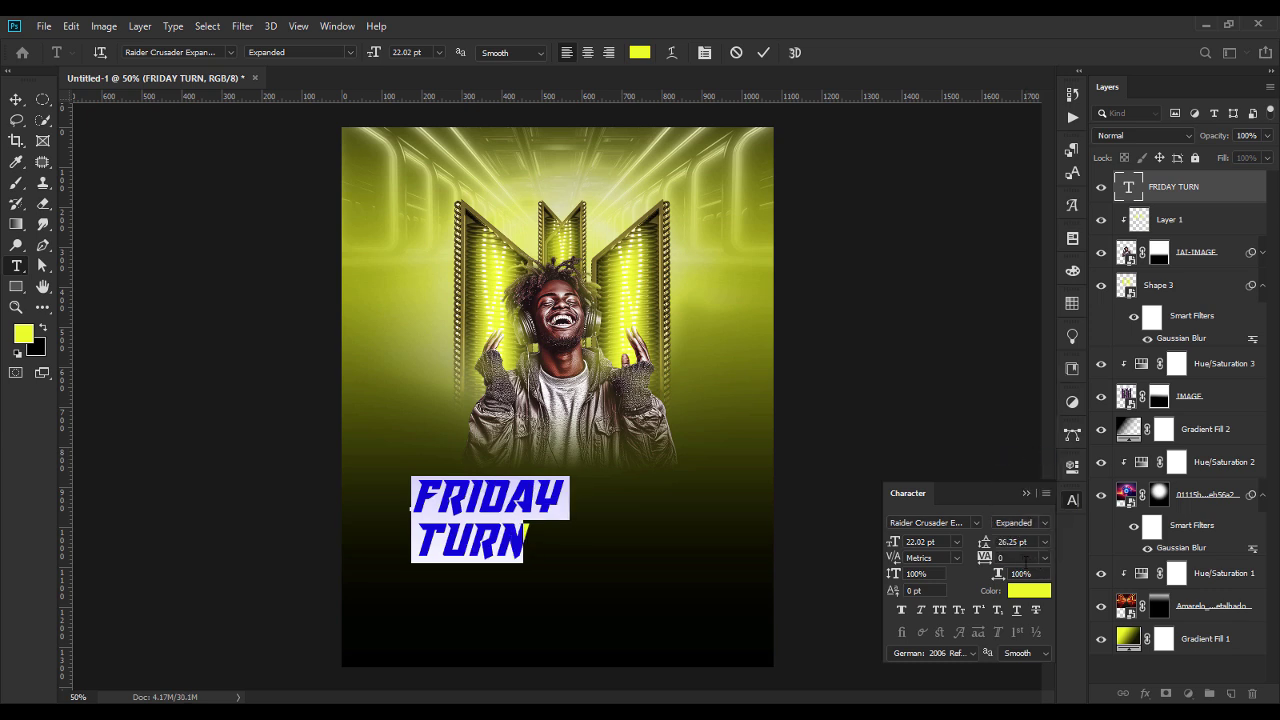
{"action": "key", "text": "Down"}
{"action": "key", "text": "Down"}
{"action": "key", "text": "Down"}
{"action": "key", "text": "Down"}
{"action": "key", "text": "Down"}
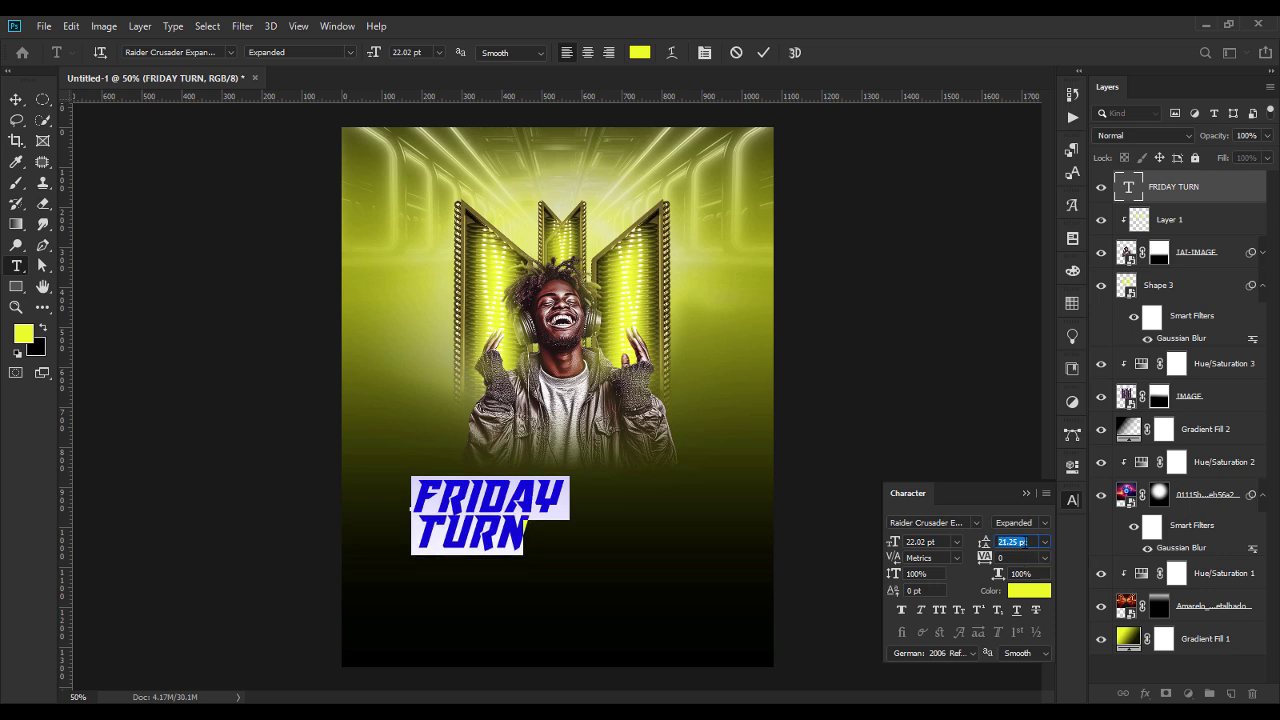
{"action": "left_click", "coordinate": [1027, 491]}
{"action": "left_click", "coordinate": [16, 100]}
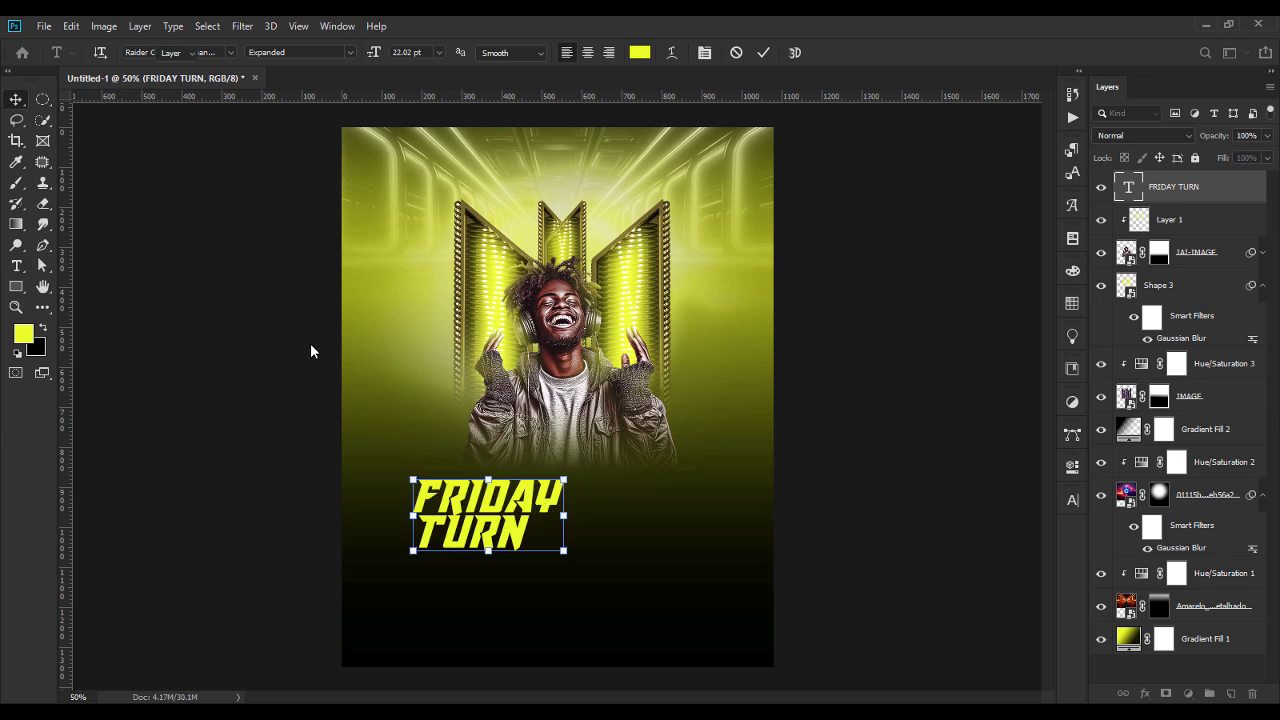
Step: Duplicate the FRIDAY TURN text and change the copy to UP, placed just after the word TURN
{"action": "key", "text": "ctrl+j"}
{"action": "left_click_drag", "start_coordinate": [516, 505], "coordinate": [632, 539]}
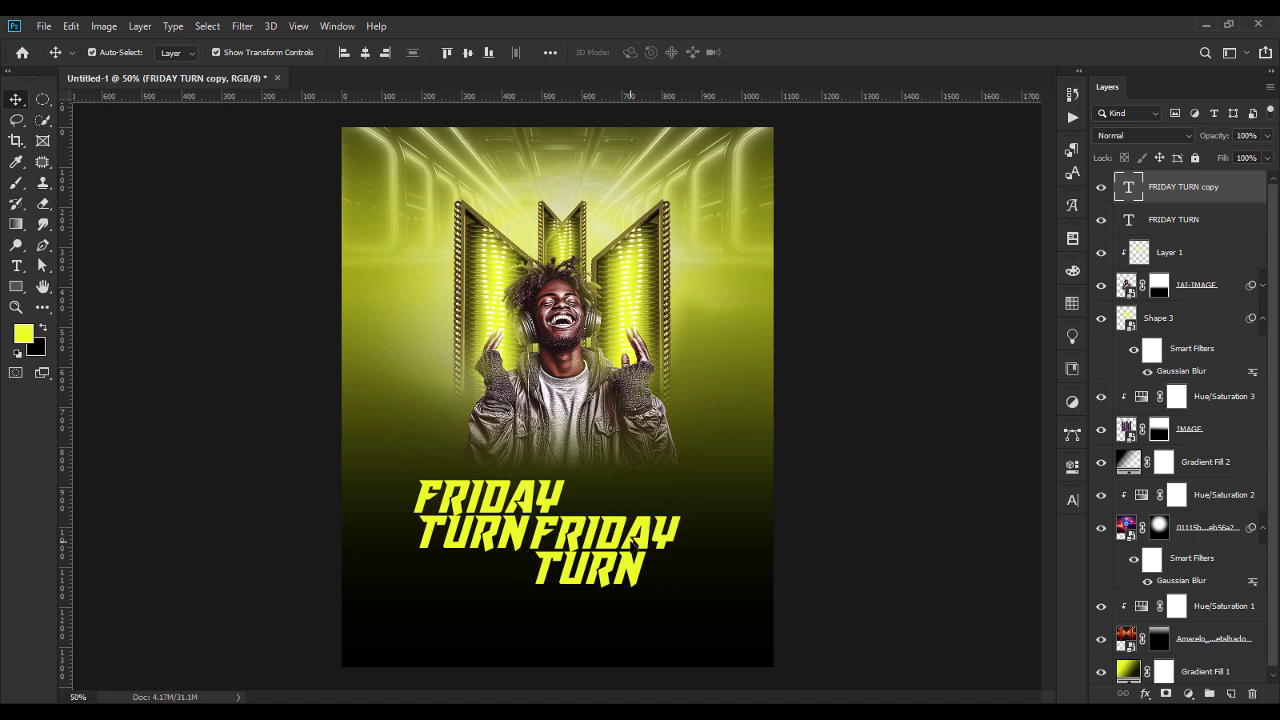
{"action": "double_click", "coordinate": [633, 535]}
{"action": "type", "text": "UP"}
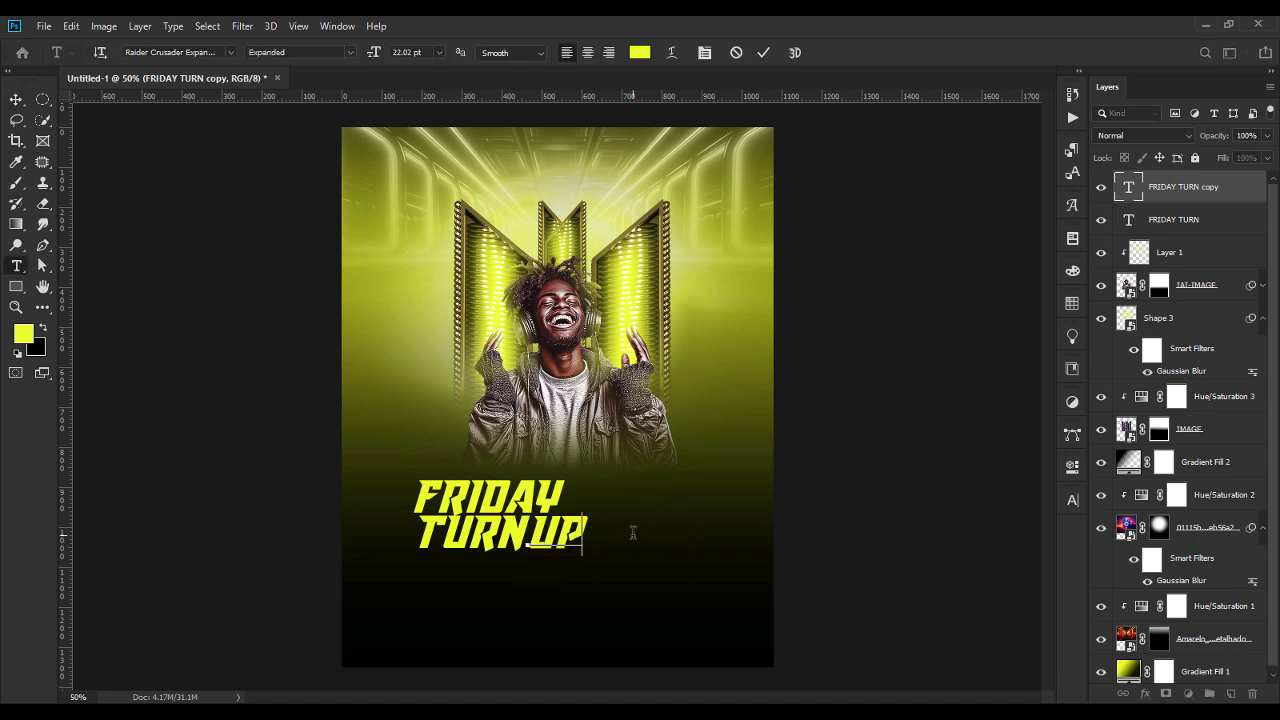
{"action": "left_click", "coordinate": [18, 100]}
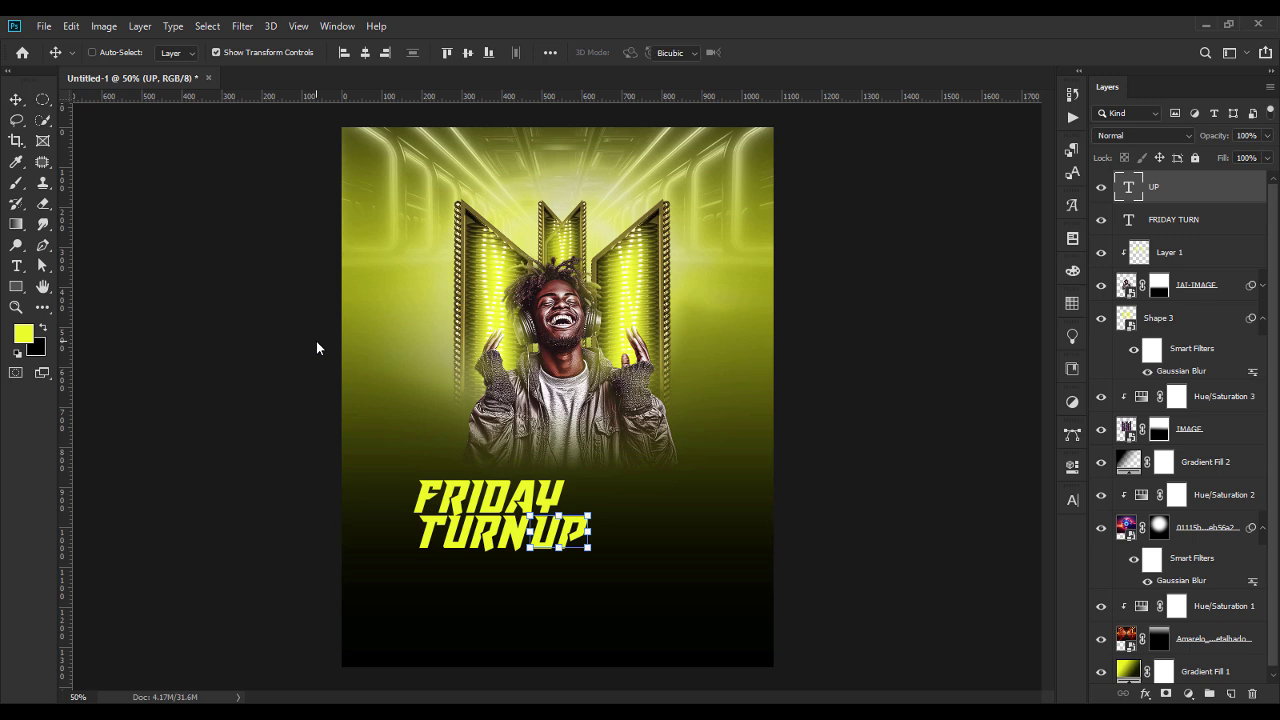
Step: Scale the word UP to about 140% and nudge it 6 px left and 4 px up toward TURN
{"action": "key", "text": "ctrl+t"}
{"action": "left_click_drag", "start_coordinate": [589, 556], "coordinate": [612, 572]}
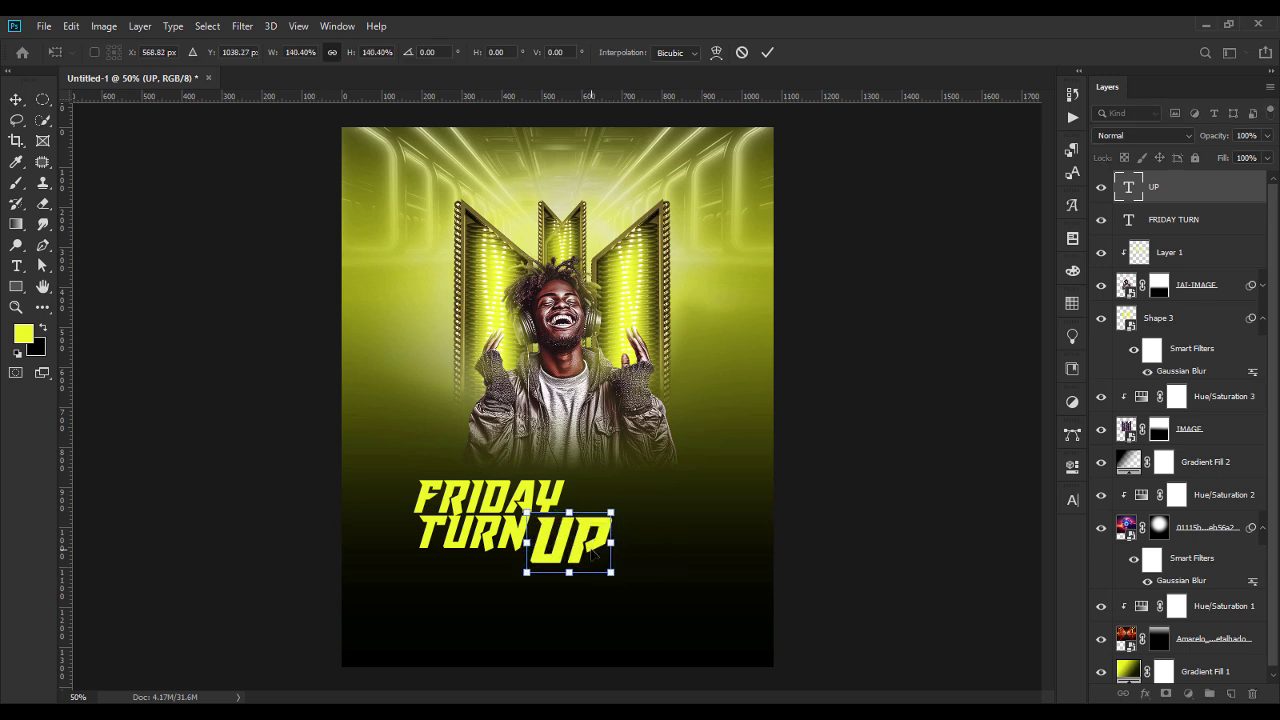
{"action": "key", "text": "Left"}
{"action": "key", "text": "Left"}
{"action": "key", "text": "Left"}
{"action": "key", "text": "Left"}
{"action": "key", "text": "Left"}
{"action": "key", "text": "Left"}
{"action": "key", "text": "Up"}
{"action": "key", "text": "Up"}
{"action": "key", "text": "Up"}
{"action": "key", "text": "Up"}
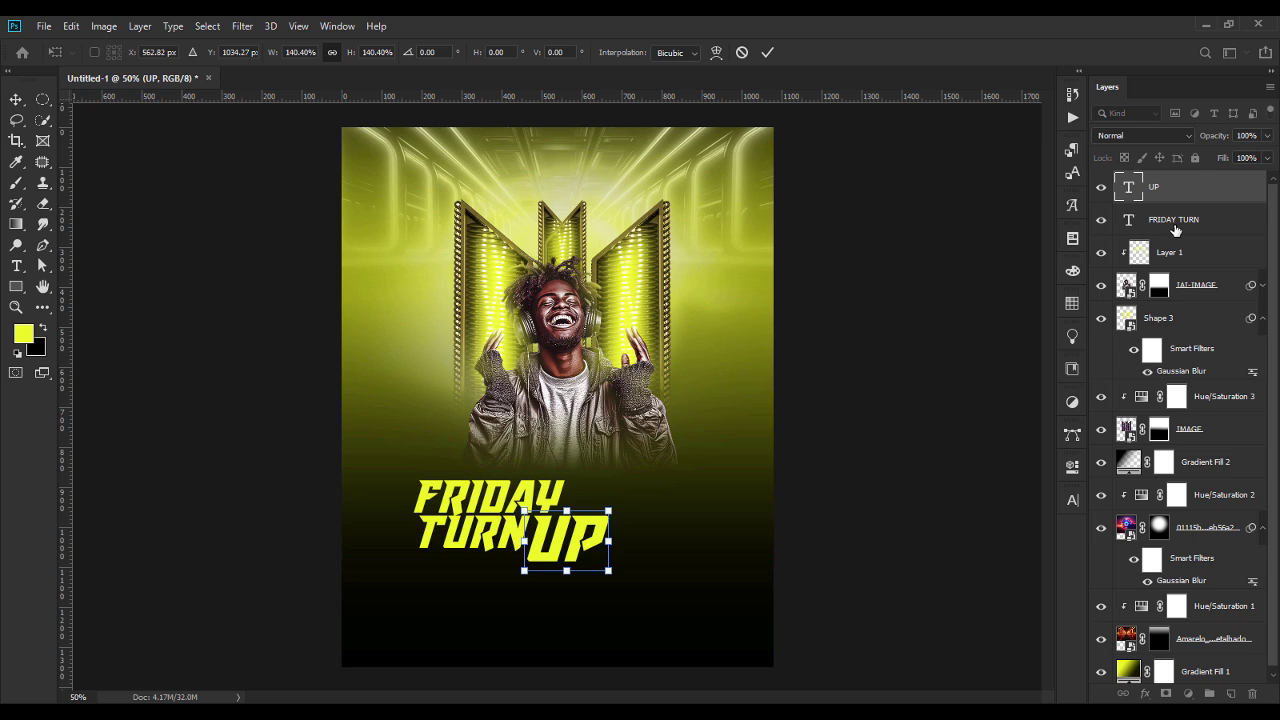
Step: Group the UP and FRIDAY TURN text layers, enlarge the group to about 125% and place it under the man's chest
{"action": "left_click", "coordinate": [1176, 229], "text": "shift"}
{"action": "key", "text": "ctrl+g"}
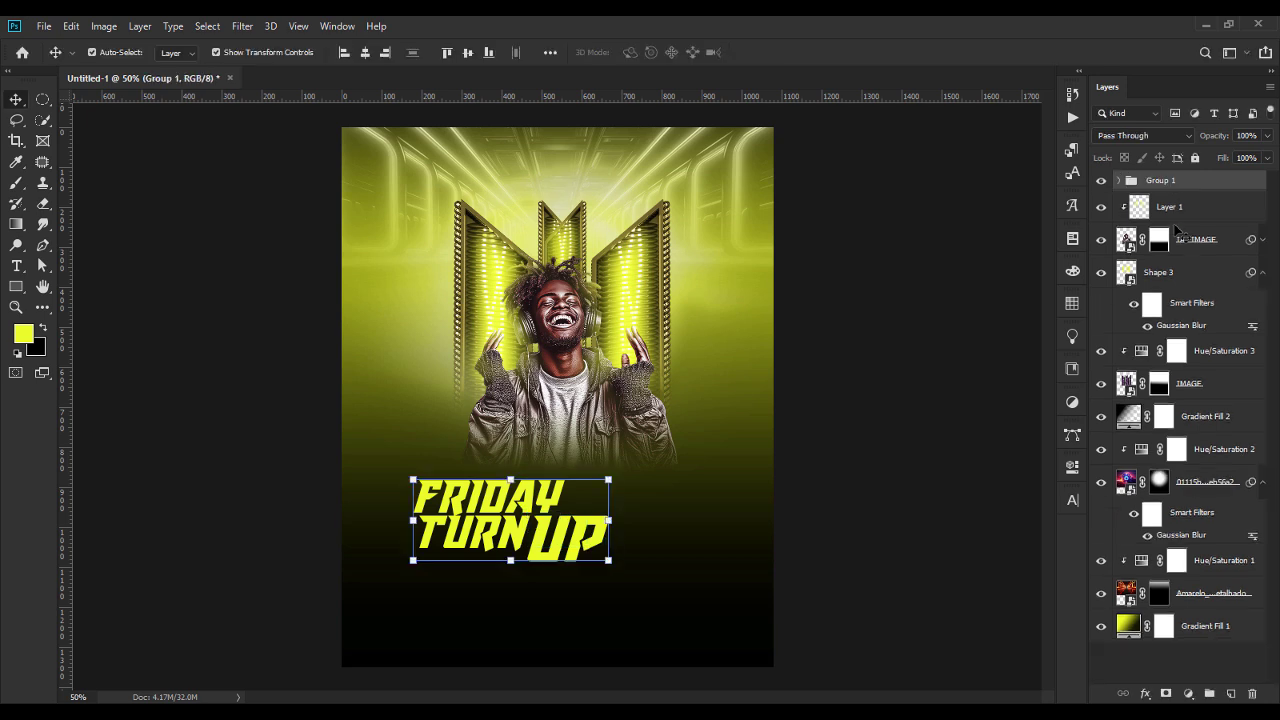
{"action": "mouse_move", "coordinate": [609, 520]}
{"action": "left_mouse_down"}
{"action": "mouse_move", "coordinate": [658, 520]}
{"action": "mouse_move", "coordinate": [626, 532]}
{"action": "left_mouse_up"}
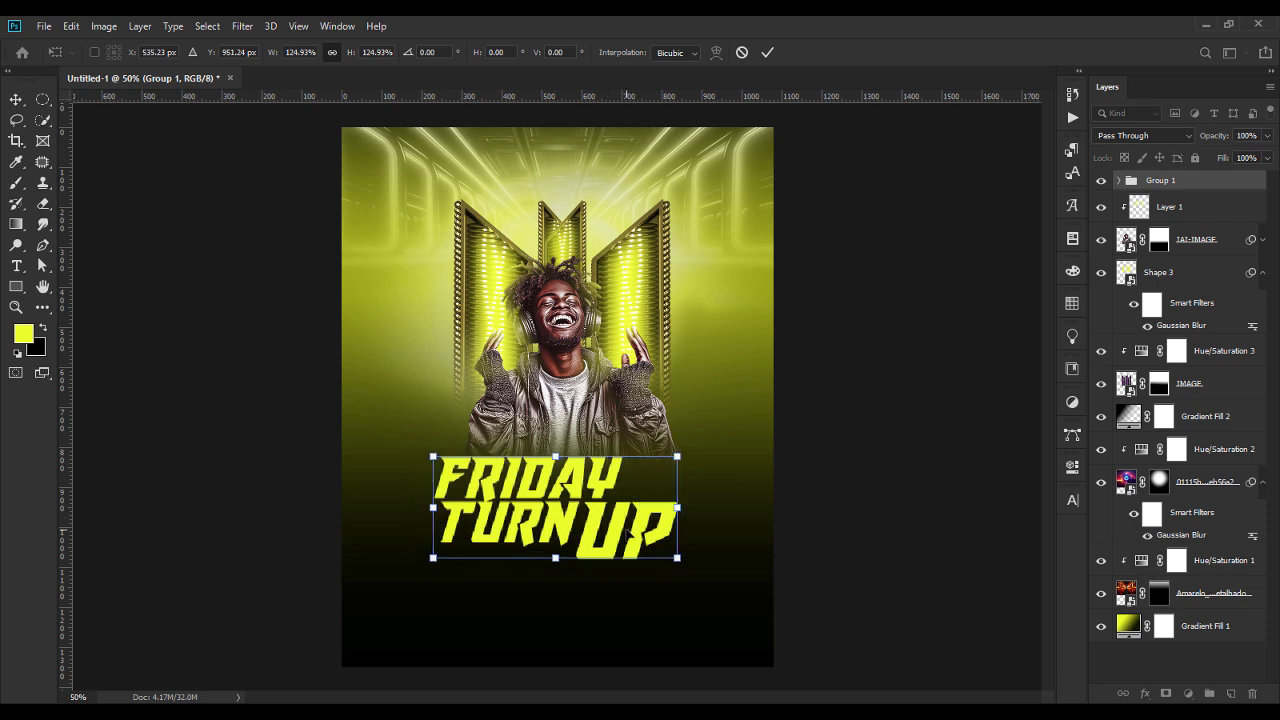
{"action": "key", "text": "Return"}
Step: Skew the title group vertically by about -5° so the text slants upward to the right
{"action": "key", "text": "ctrl+t"}
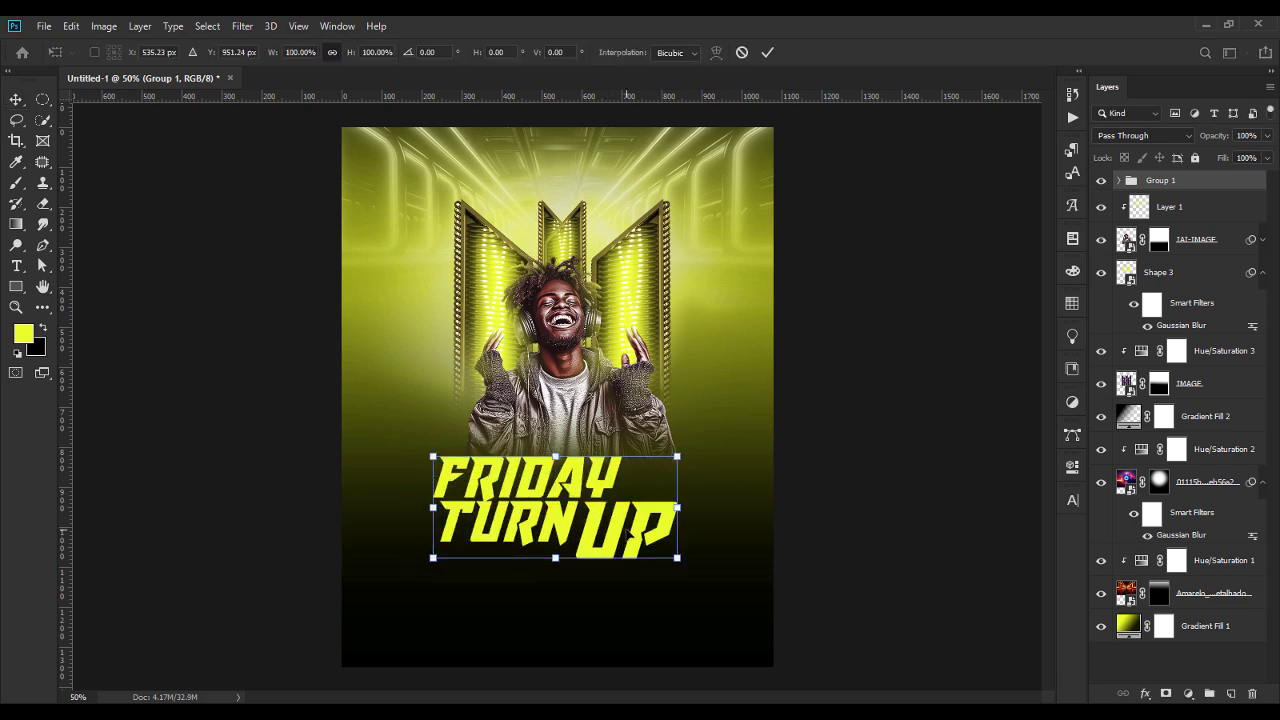
{"action": "right_click", "coordinate": [627, 535]}
{"action": "left_click", "coordinate": [668, 365]}
{"action": "left_click_drag", "start_coordinate": [681, 516], "coordinate": [688, 498]}
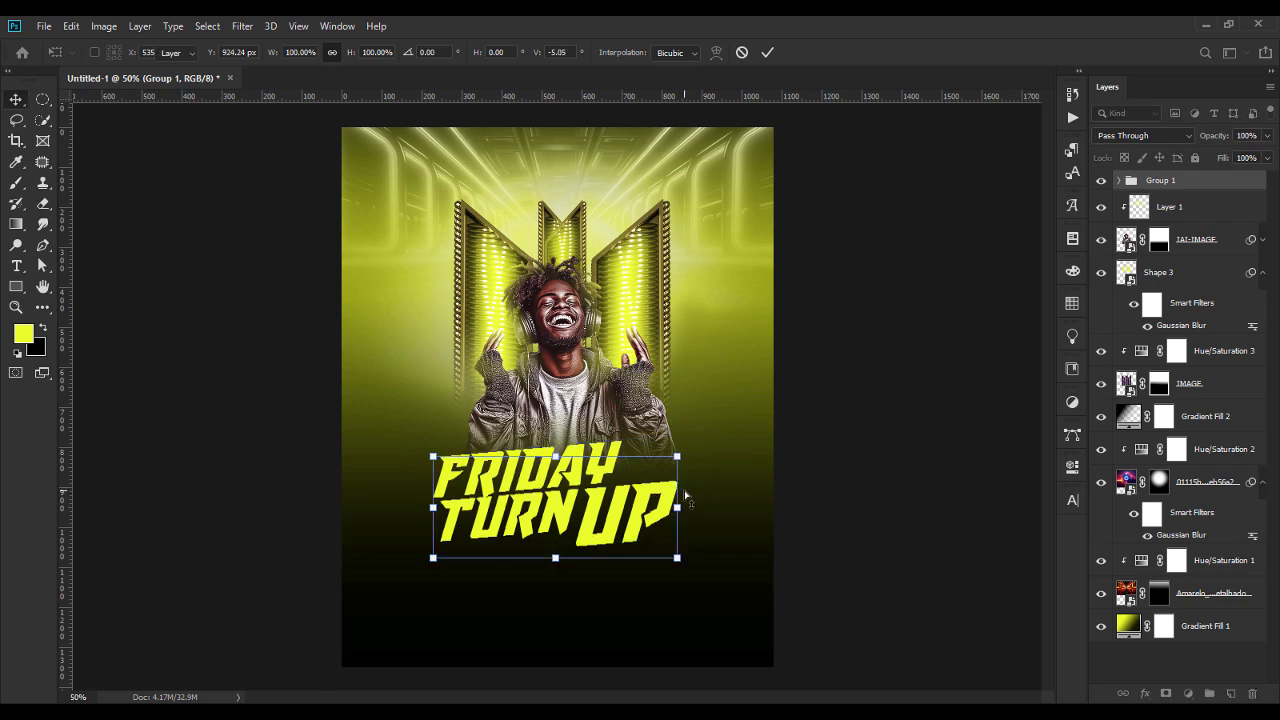
{"action": "key", "text": "Return"}
Step: Nudge the title group about 50 px to the right
{"action": "left_click", "coordinate": [860, 478]}
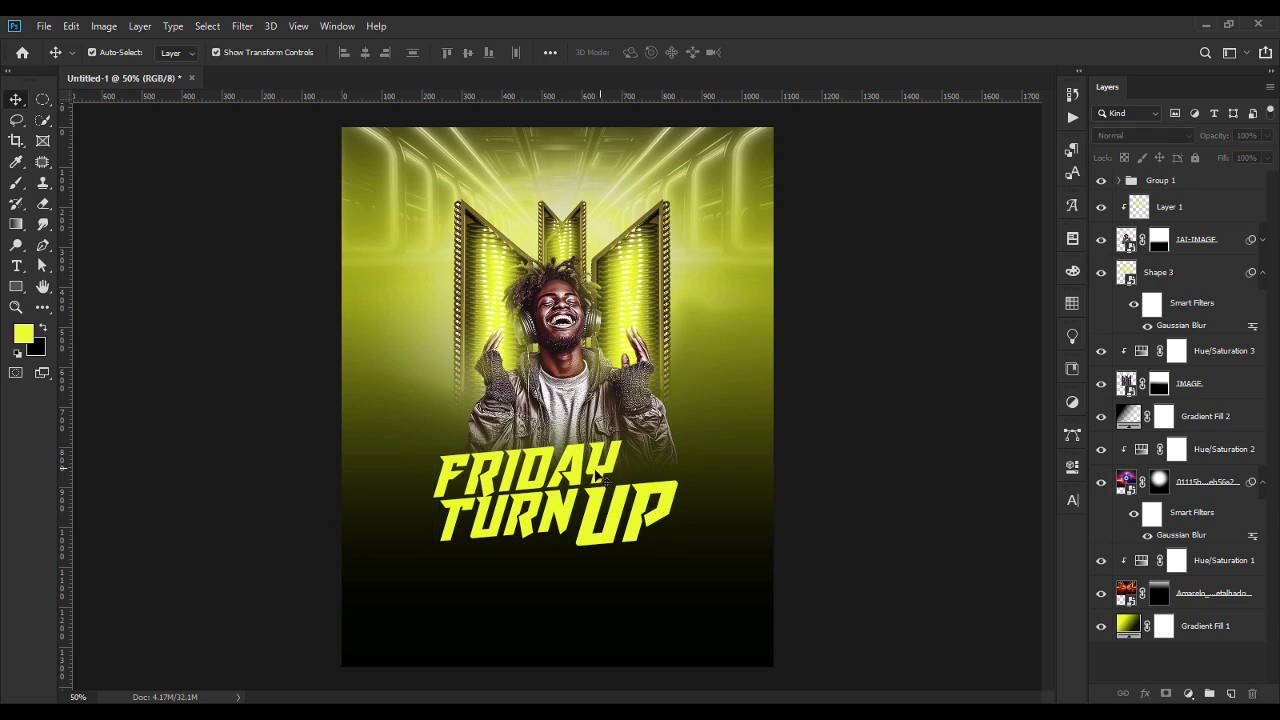
{"action": "left_click", "coordinate": [1218, 184]}
{"action": "key", "text": "shift+Right"}
{"action": "key", "text": "shift+Right"}
{"action": "key", "text": "shift+Right"}
{"action": "key", "text": "shift+Right"}
{"action": "key", "text": "shift+Right"}
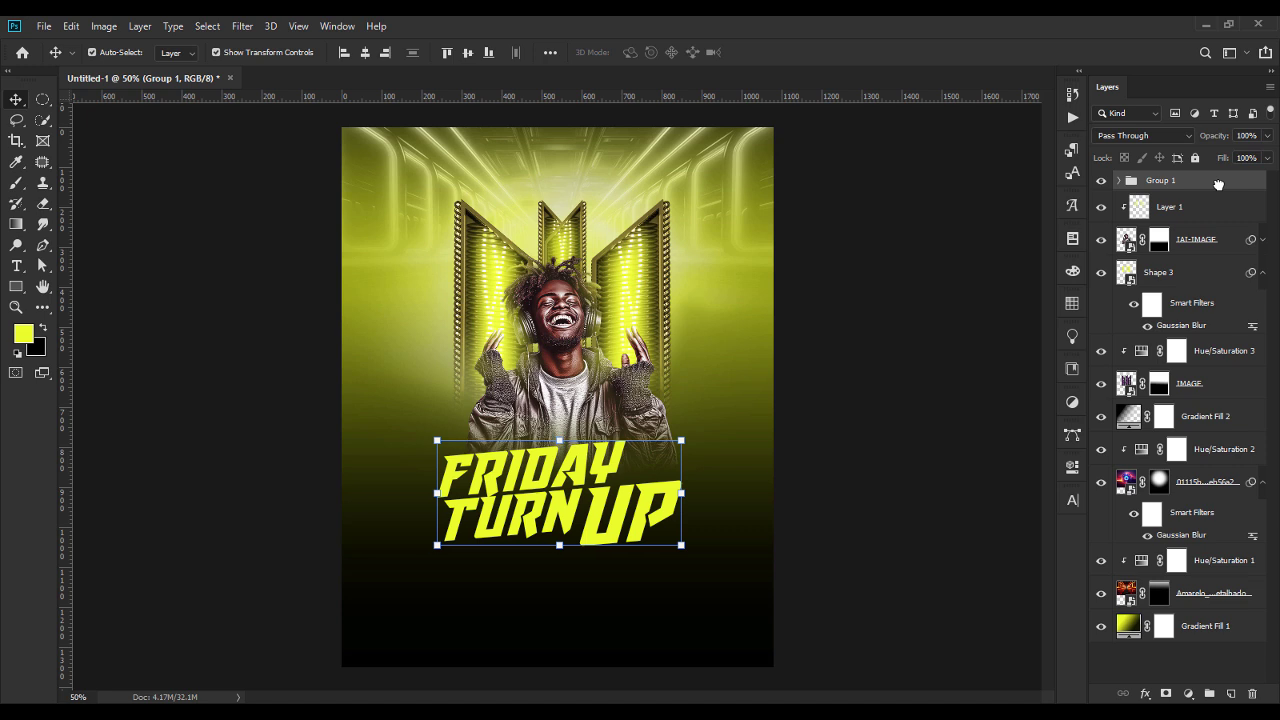
Step: Open the 53.psd text style from the party flyer resources folder without updating its text layers
{"action": "left_click", "coordinate": [718, 713]}
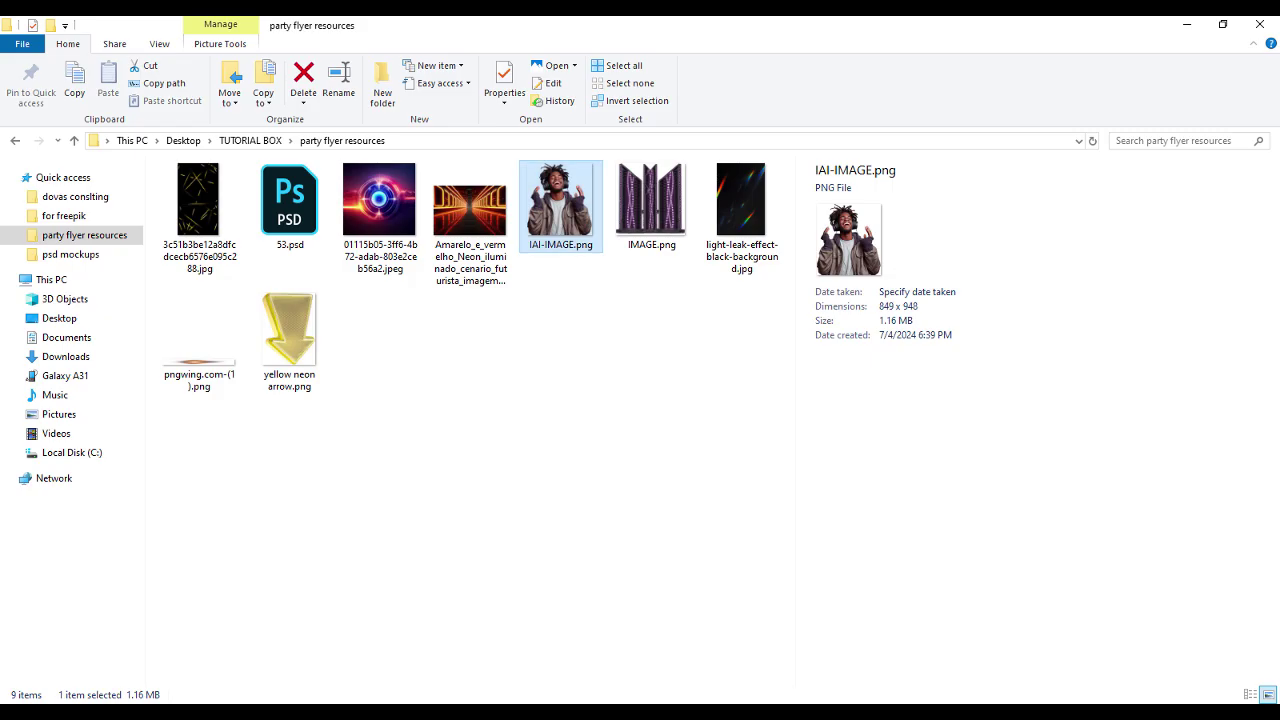
{"action": "left_click", "coordinate": [290, 210]}
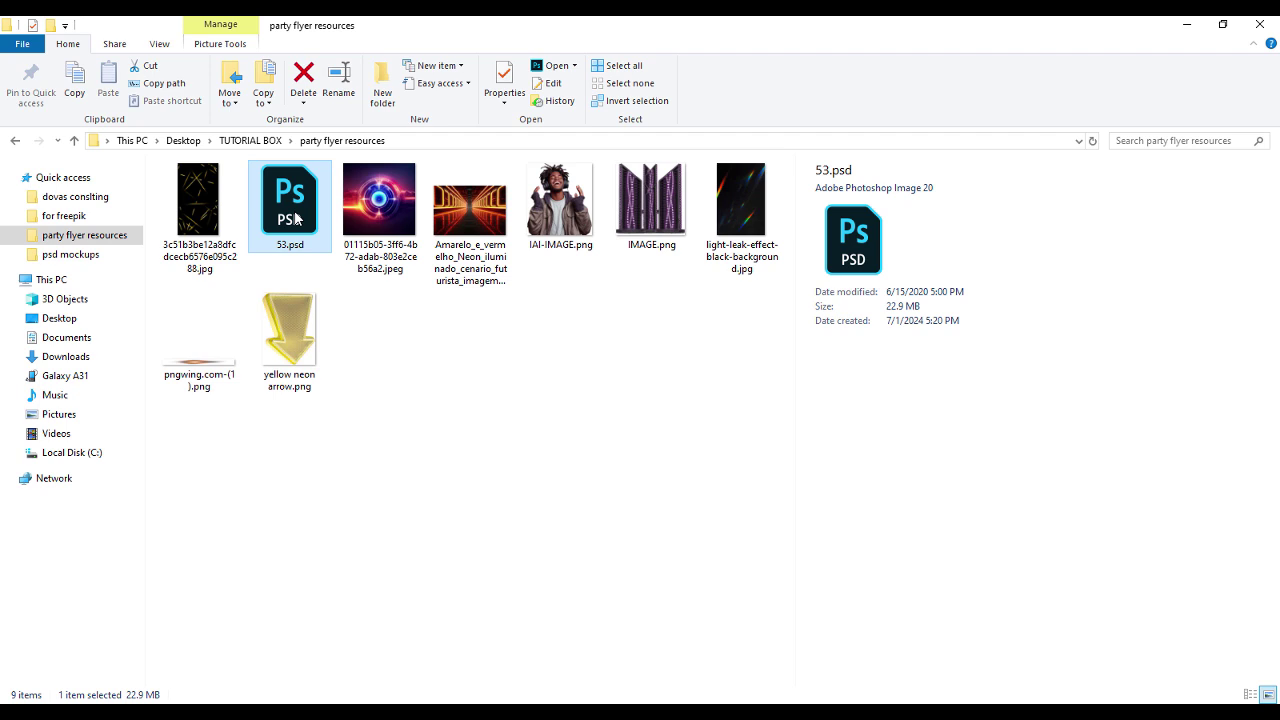
{"action": "double_click", "coordinate": [295, 218]}
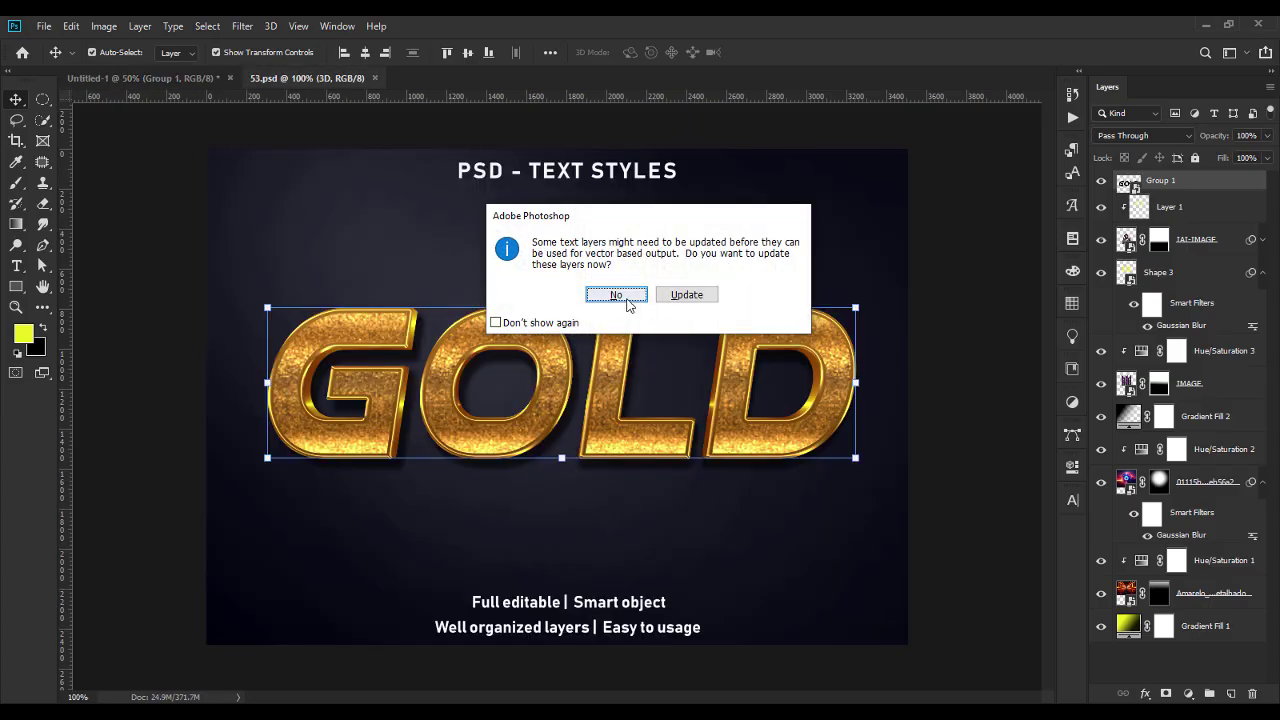
{"action": "left_click", "coordinate": [622, 295]}
Step: Open the contents of the gold style's smart object without replacing the missing font, and hide its GOLD text layer
{"action": "double_click", "coordinate": [1130, 185]}
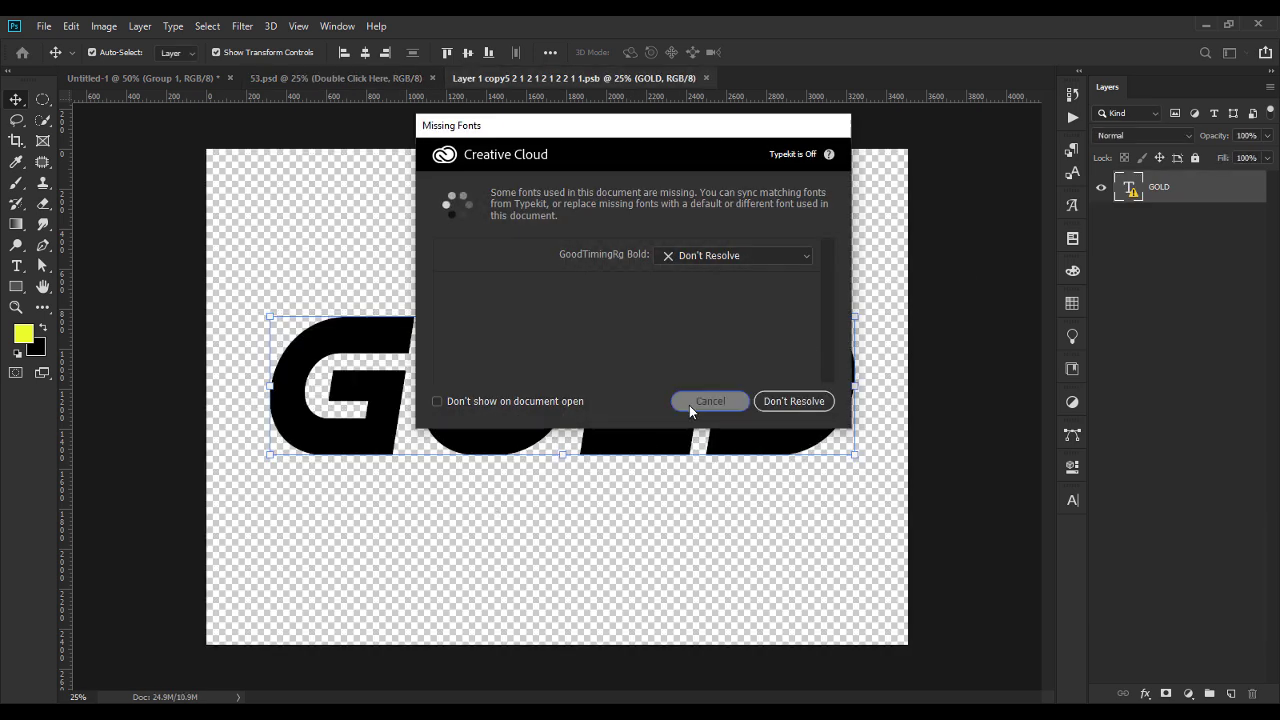
{"action": "left_click", "coordinate": [689, 405]}
{"action": "left_click", "coordinate": [1101, 187]}
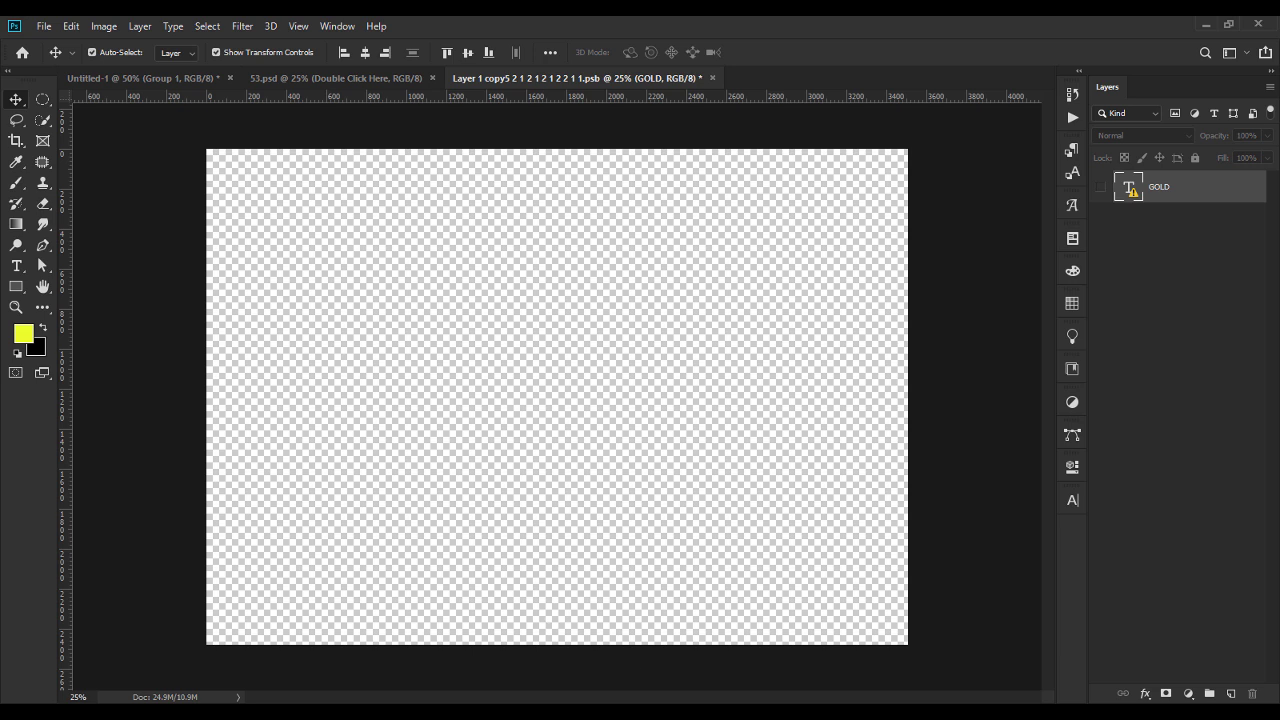
Step: Copy the yellow title group from the flyer into the gold style's smart object and scale it to about 410%, centred on the canvas
{"action": "left_click", "coordinate": [200, 86]}
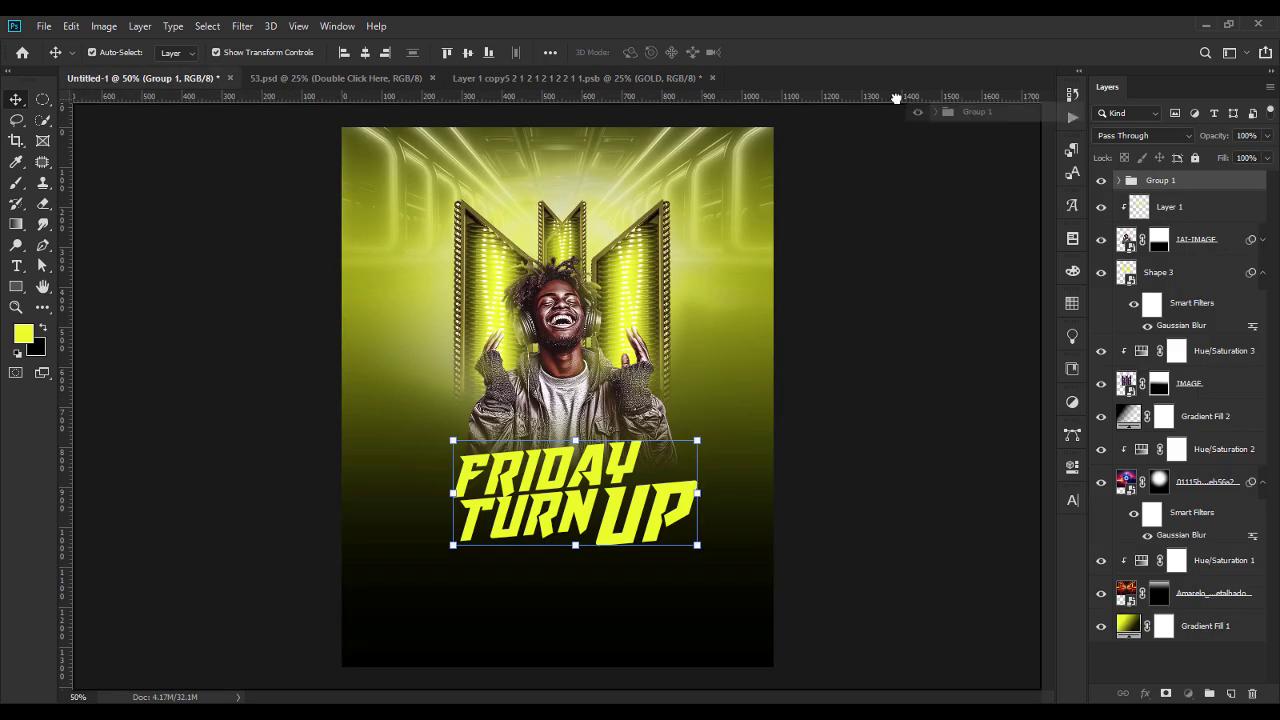
{"action": "left_click", "coordinate": [630, 78]}
{"action": "left_click_drag", "start_coordinate": [545, 375], "coordinate": [554, 499]}
{"action": "key", "text": "ctrl+t"}
{"action": "left_click_drag", "start_coordinate": [681, 427], "coordinate": [692, 451]}
{"action": "left_click_drag", "start_coordinate": [556, 281], "coordinate": [556, 297]}
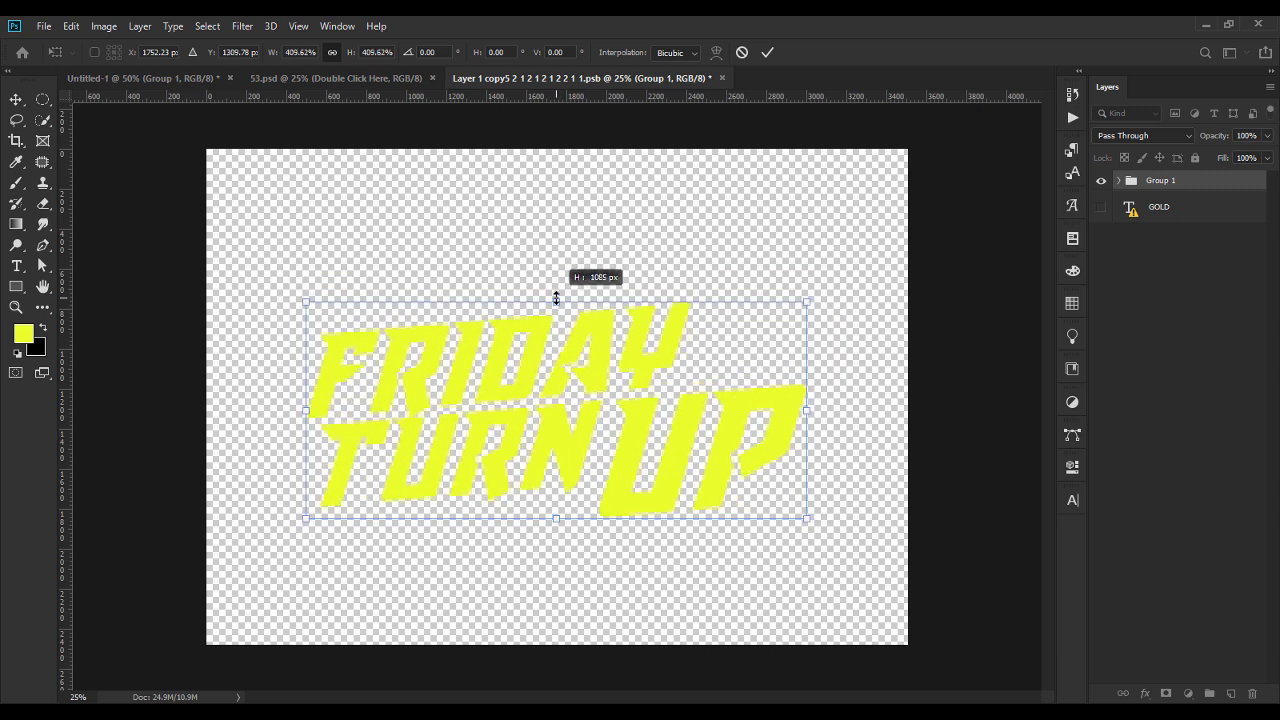
{"action": "key", "text": "Return"}
{"action": "left_click", "coordinate": [651, 240]}
Step: Set the tracking of the FRIDAY TURN text to -30
{"action": "double_click", "coordinate": [548, 352]}
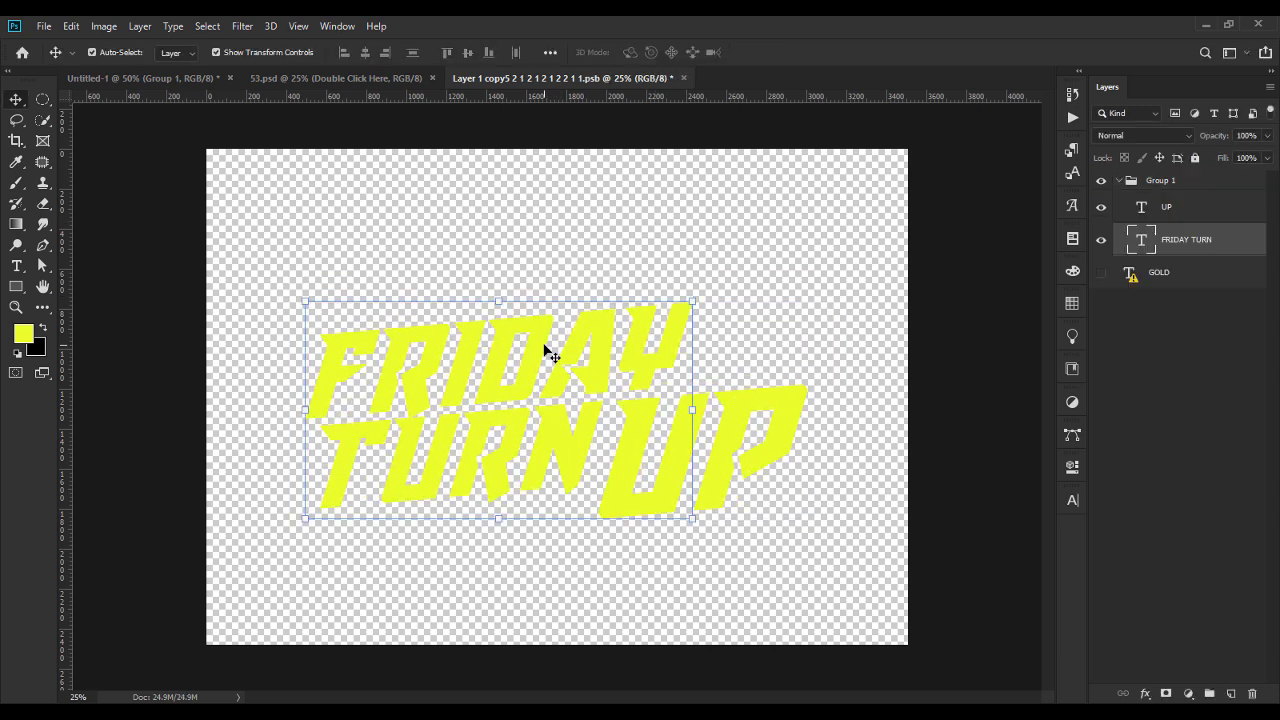
{"action": "left_click", "coordinate": [1073, 499]}
{"action": "left_click", "coordinate": [1027, 557]}
{"action": "key", "text": "Down"}
{"action": "key", "text": "Down"}
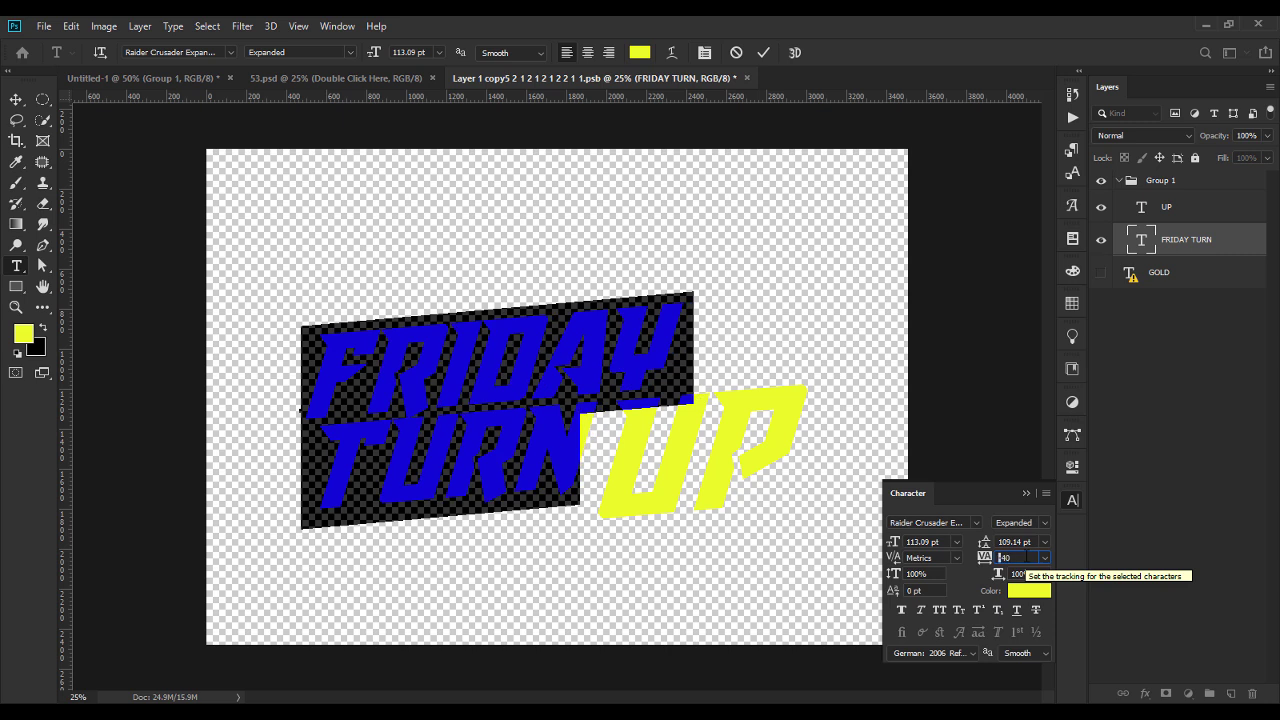
{"action": "key", "text": "Down"}
{"action": "key", "text": "Down"}
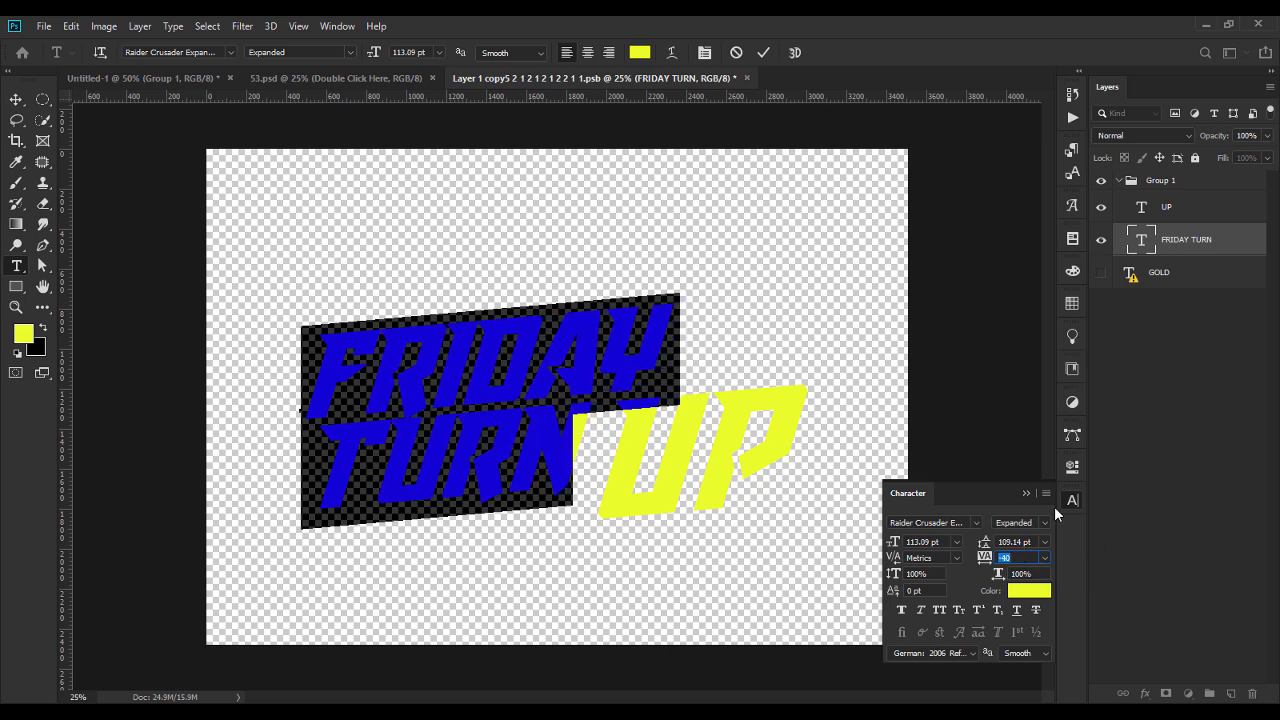
{"action": "type", "text": "-130"}
{"action": "key", "text": "BackSpace"}
{"action": "key", "text": "BackSpace"}
{"action": "key", "text": "BackSpace"}
{"action": "type", "text": "30"}
{"action": "key", "text": "Return"}
{"action": "left_click", "coordinate": [1026, 492]}
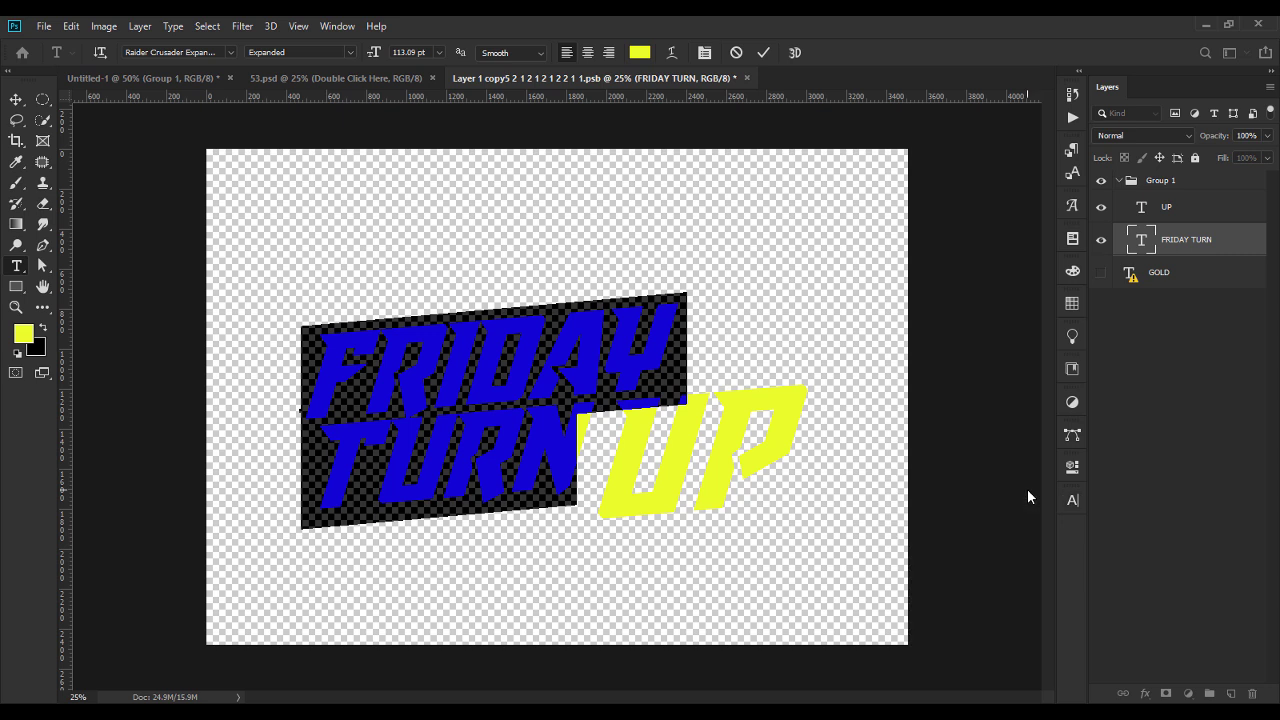
{"action": "left_click", "coordinate": [16, 99]}
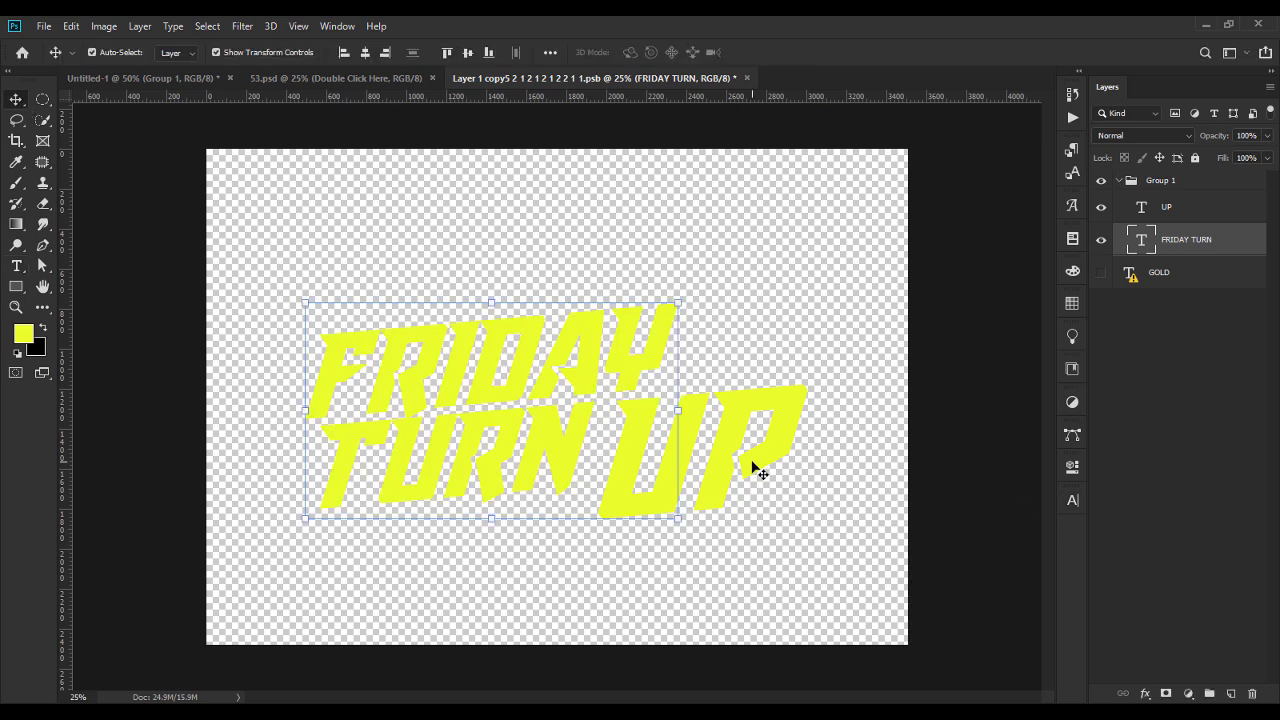
Step: Set the tracking of the UP text to -30 and move it closer to the word TURN
{"action": "left_click", "coordinate": [751, 462]}
{"action": "double_click", "coordinate": [751, 459]}
{"action": "left_click", "coordinate": [1073, 500]}
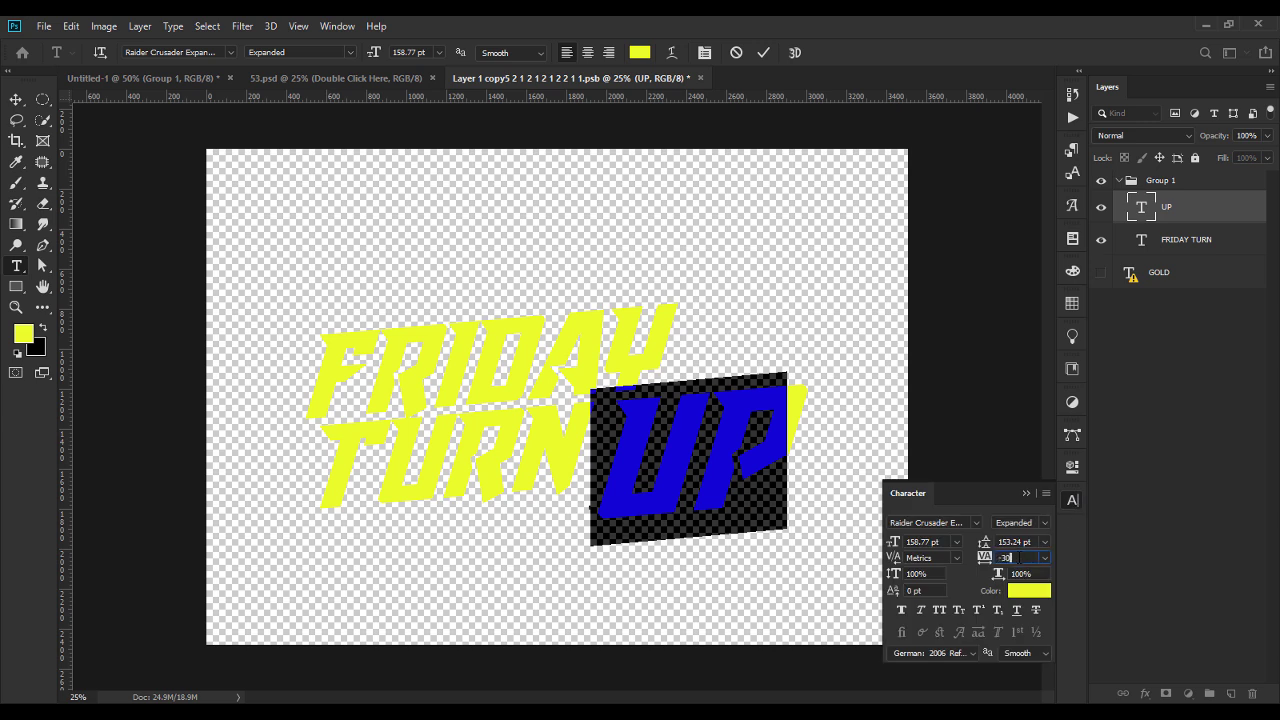
{"action": "key", "text": "Return"}
{"action": "left_click", "coordinate": [20, 101]}
{"action": "left_click_drag", "start_coordinate": [723, 451], "coordinate": [709, 440]}
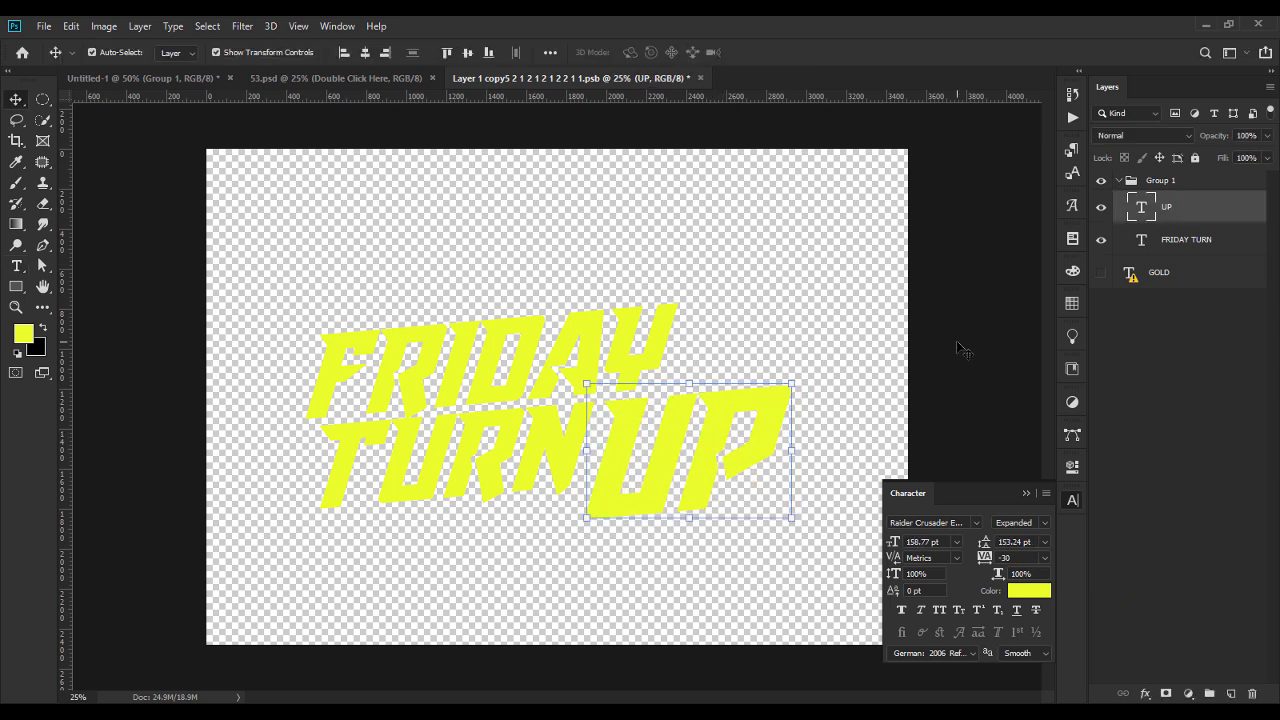
{"action": "left_click", "coordinate": [1107, 517]}
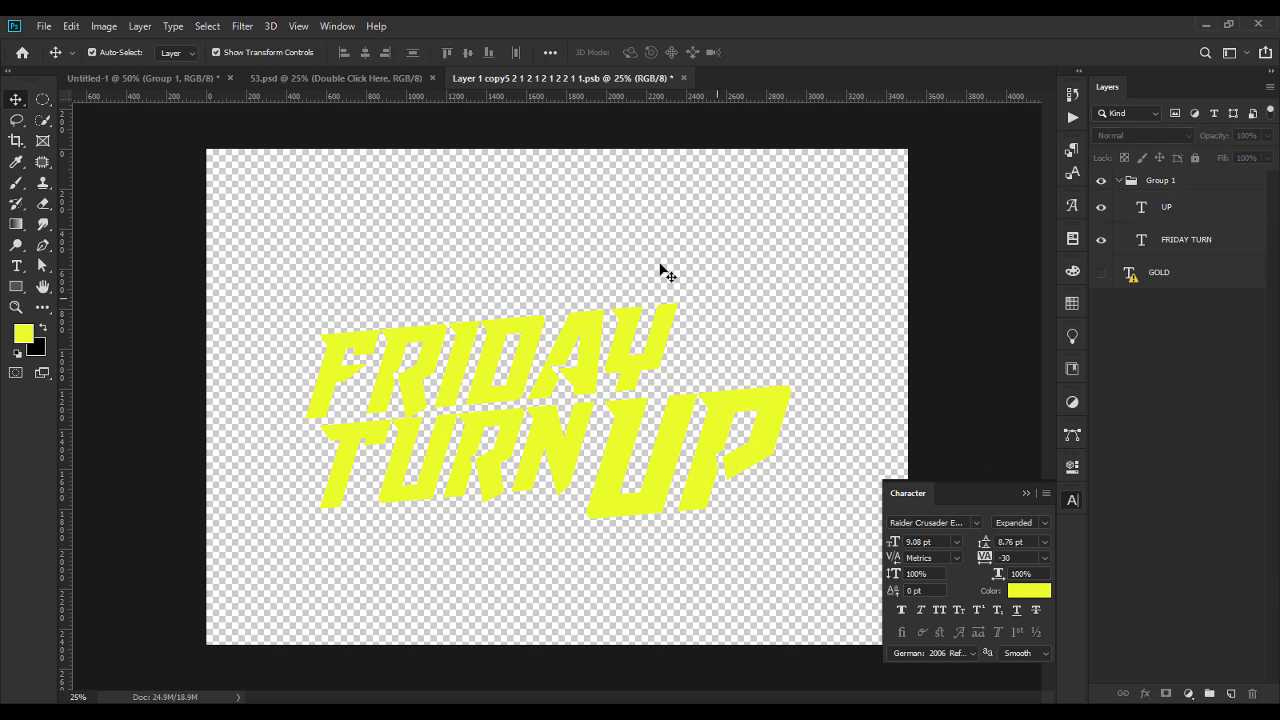
{"action": "left_click", "coordinate": [1025, 493]}
Step: Save the smart object's contents and return to 53.psd with the gold style applied to the title
{"action": "left_click", "coordinate": [44, 26]}
{"action": "left_click", "coordinate": [88, 190]}
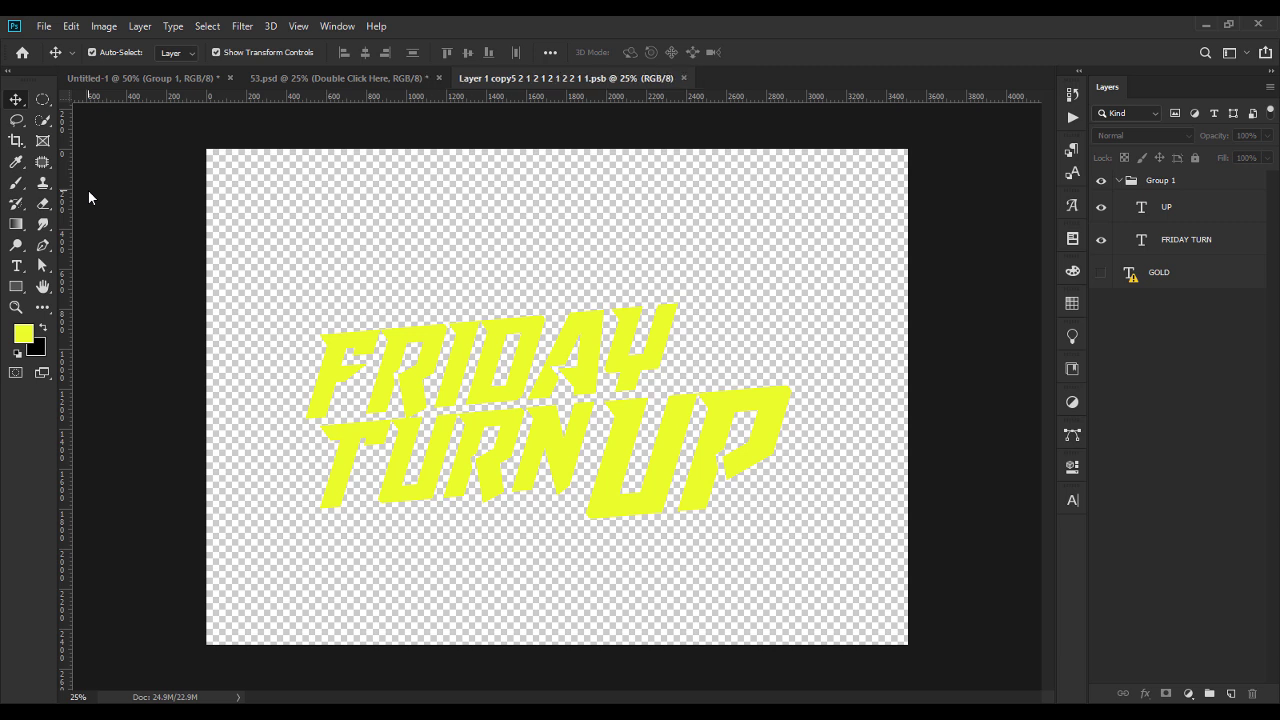
{"action": "left_click", "coordinate": [287, 77]}
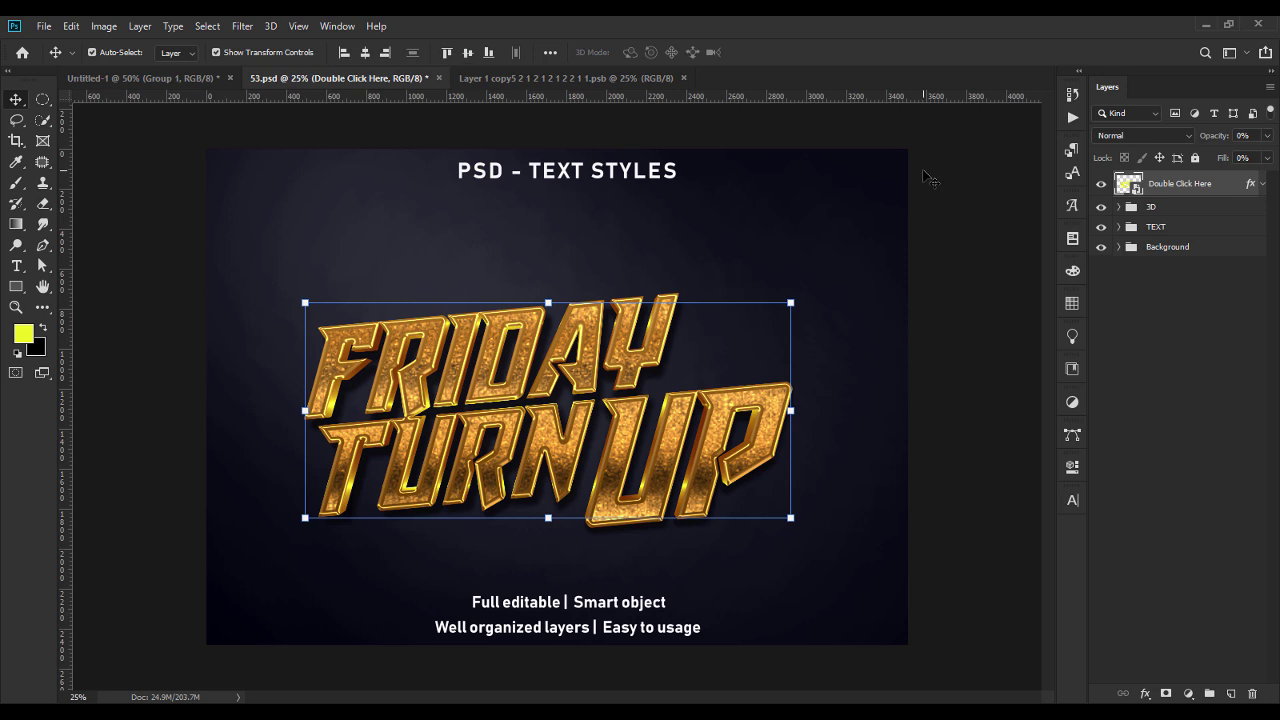
Step: Reduce the stroke size of the topmost layer in the 3D group to 19 px
{"action": "left_click", "coordinate": [1119, 207]}
{"action": "left_click_drag", "start_coordinate": [1276, 258], "coordinate": [1190, 670]}
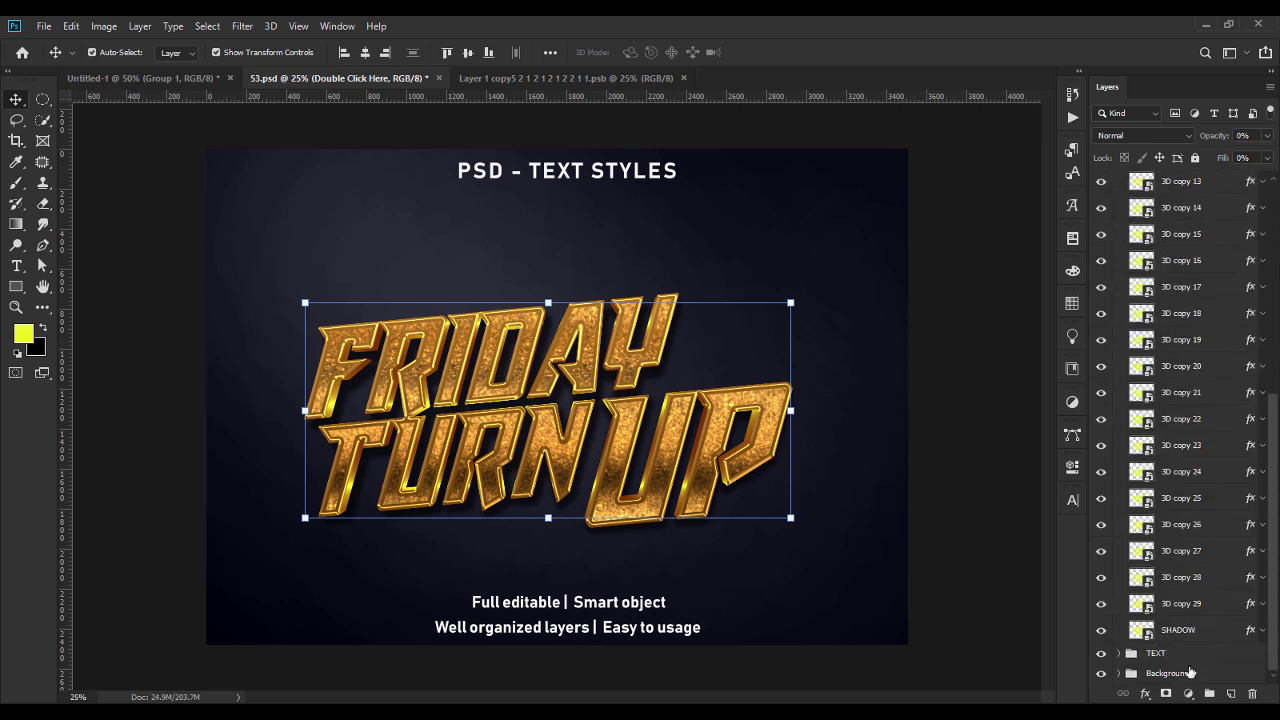
{"action": "left_click_drag", "start_coordinate": [1276, 470], "coordinate": [1277, 258]}
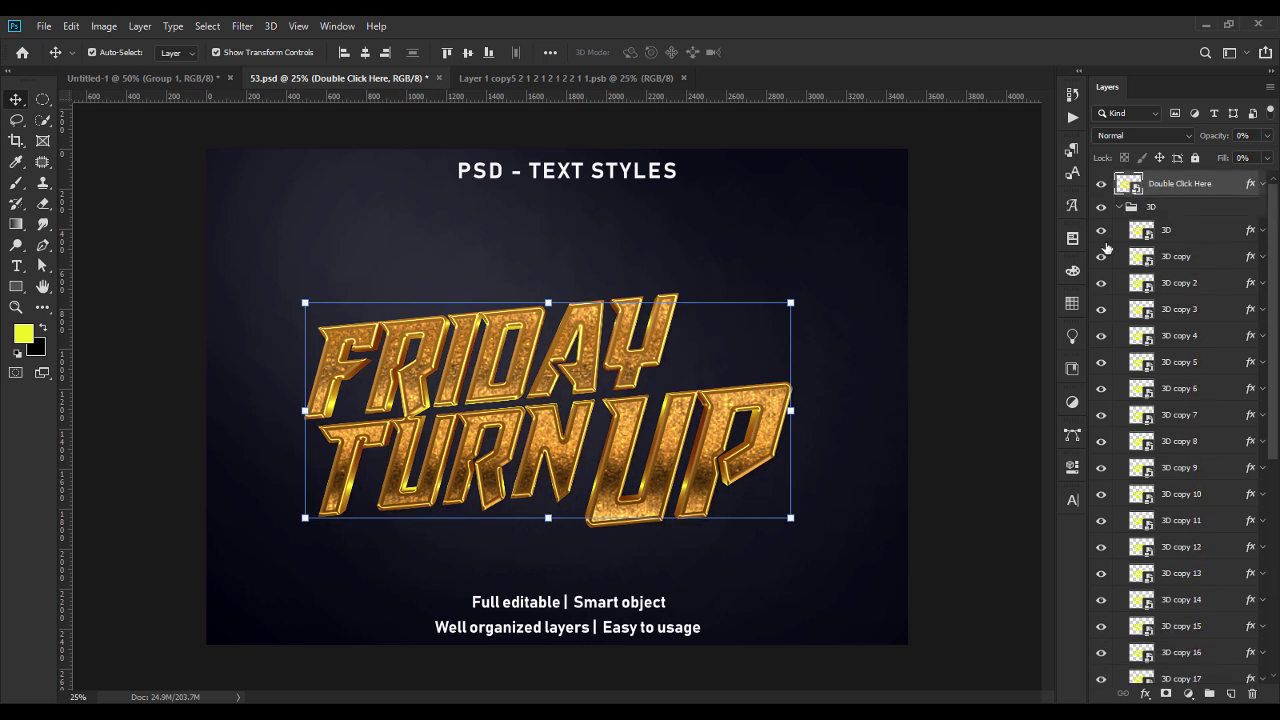
{"action": "left_click", "coordinate": [1178, 238]}
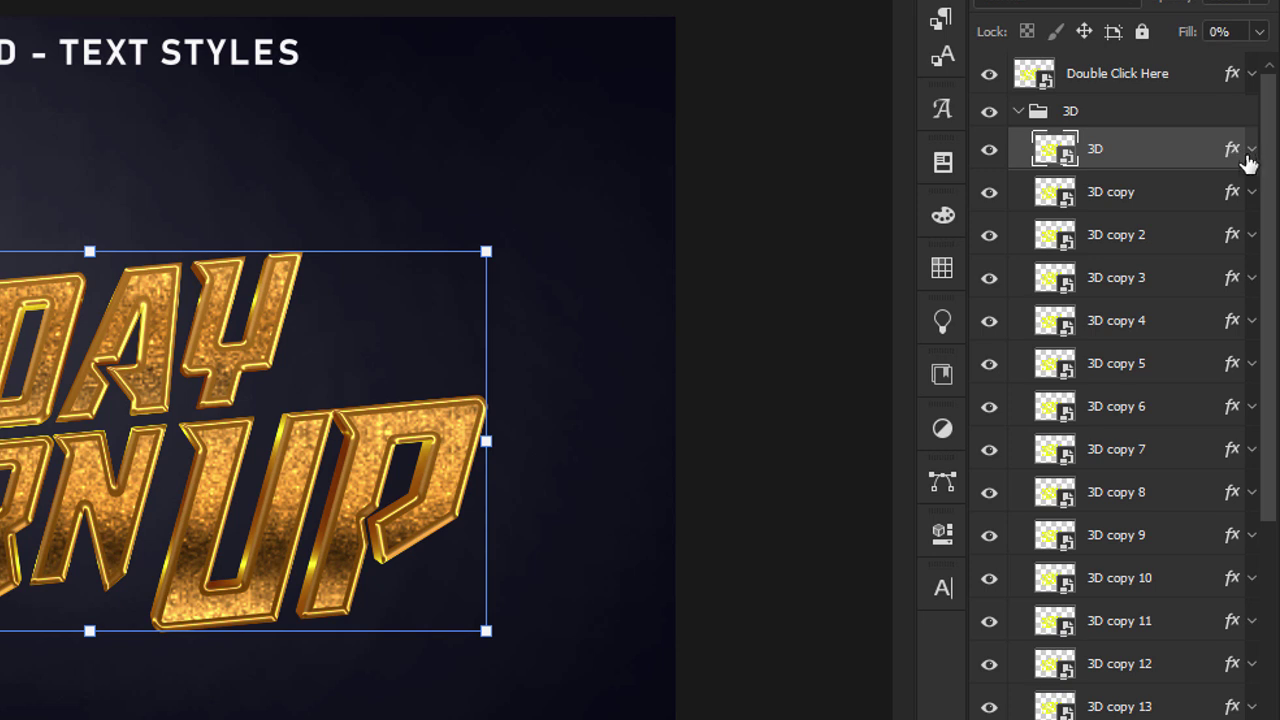
{"action": "left_click", "coordinate": [1251, 150]}
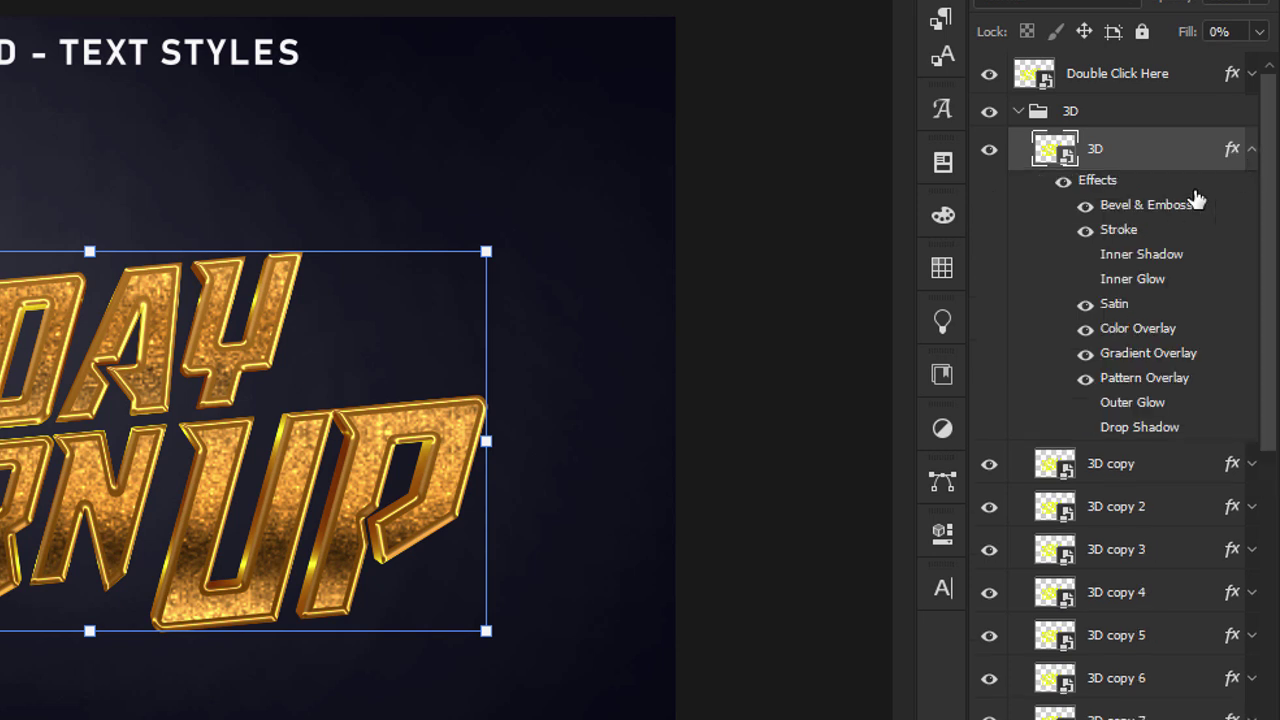
{"action": "double_click", "coordinate": [1117, 230]}
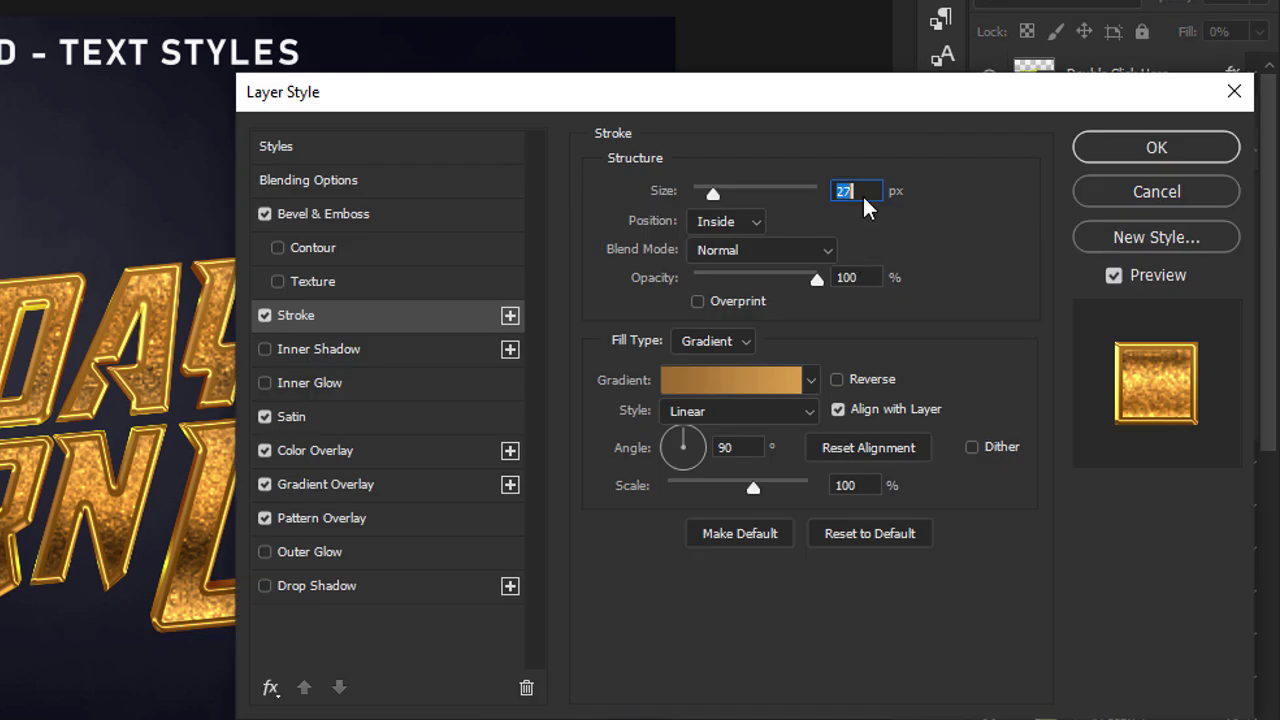
{"action": "key", "text": "Down"}
{"action": "key", "text": "Down"}
{"action": "key", "text": "Down"}
{"action": "key", "text": "Down"}
{"action": "key", "text": "Down"}
{"action": "key", "text": "Down"}
{"action": "key", "text": "Down"}
{"action": "key", "text": "Down"}
{"action": "key", "text": "Down"}
{"action": "key", "text": "Down"}
{"action": "key", "text": "Down"}
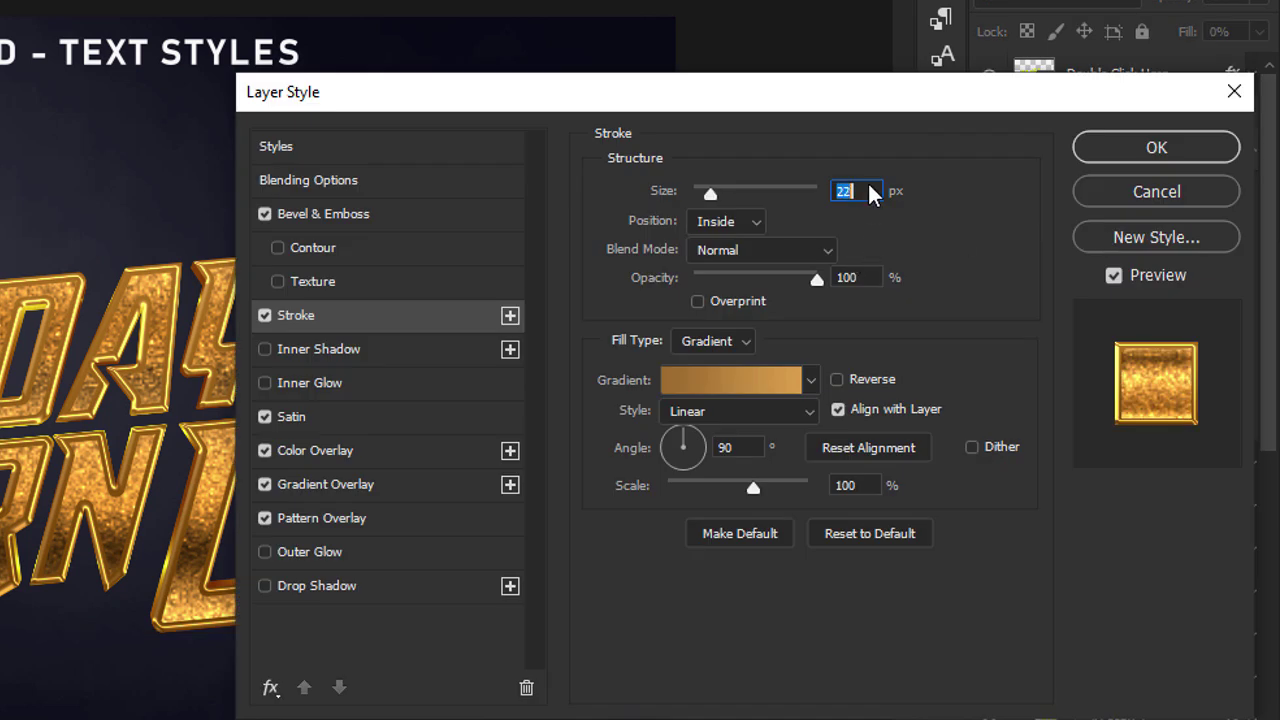
{"action": "key", "text": "Up"}
{"action": "key", "text": "Up"}
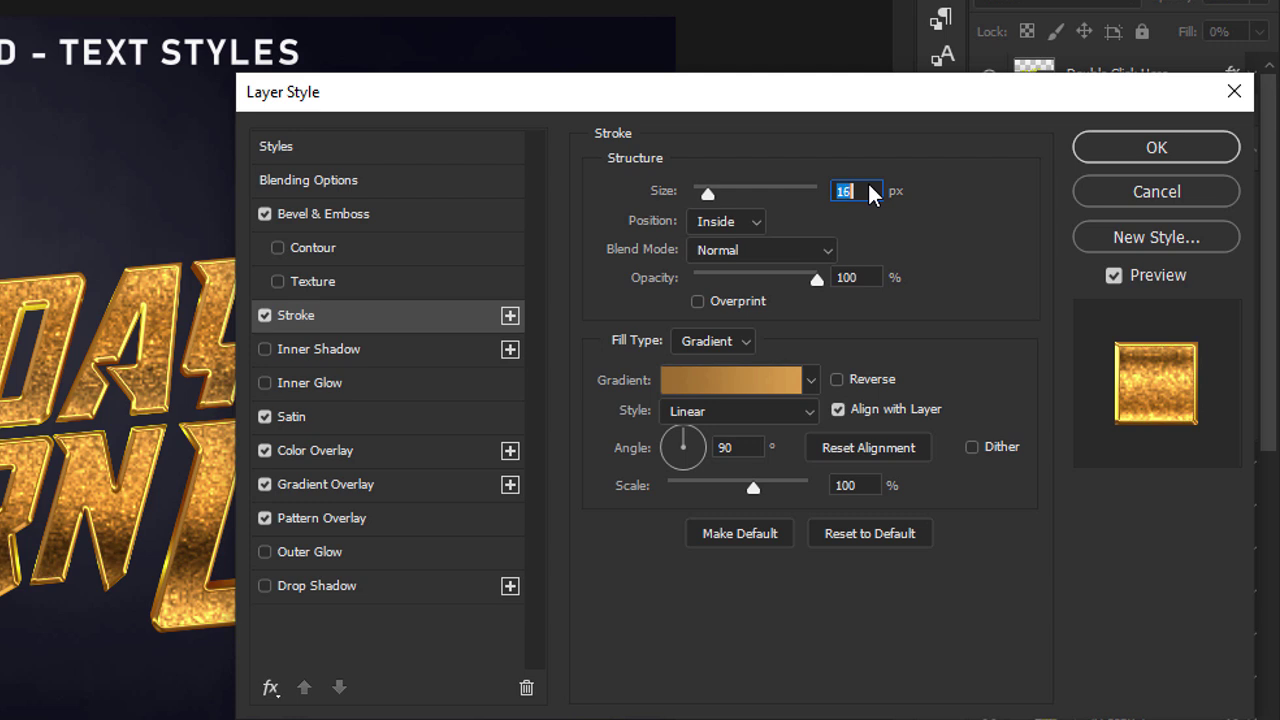
{"action": "key", "text": "Up"}
{"action": "key", "text": "Up"}
{"action": "key", "text": "Up"}
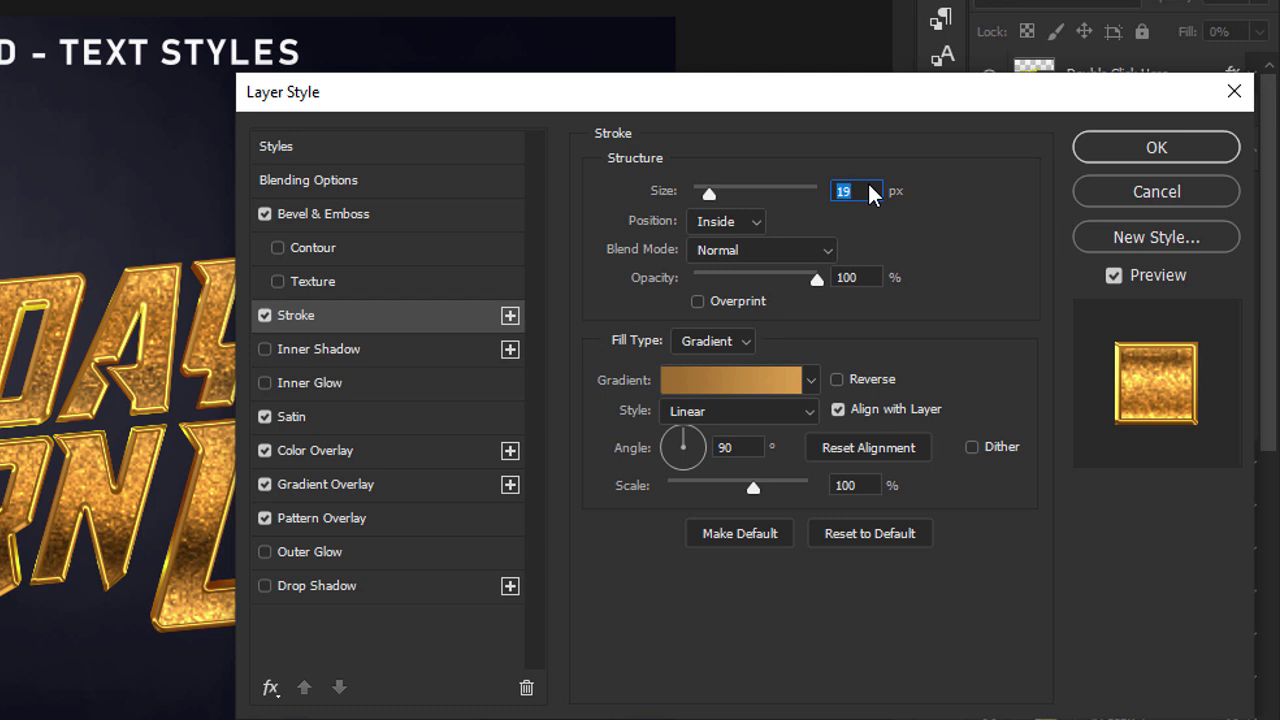
{"action": "left_click", "coordinate": [1183, 155]}
Step: Merge the 3D group into a single layer and convert it to a smart object
{"action": "left_click", "coordinate": [1017, 111]}
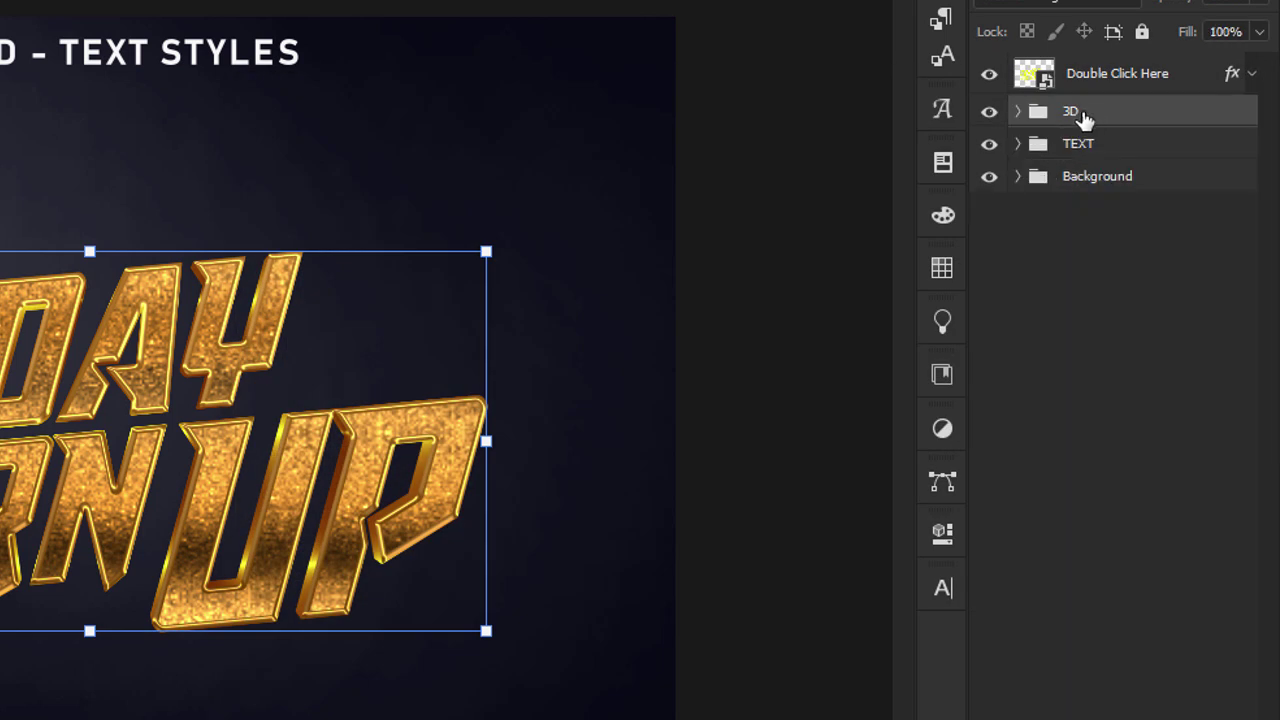
{"action": "right_click", "coordinate": [1090, 118]}
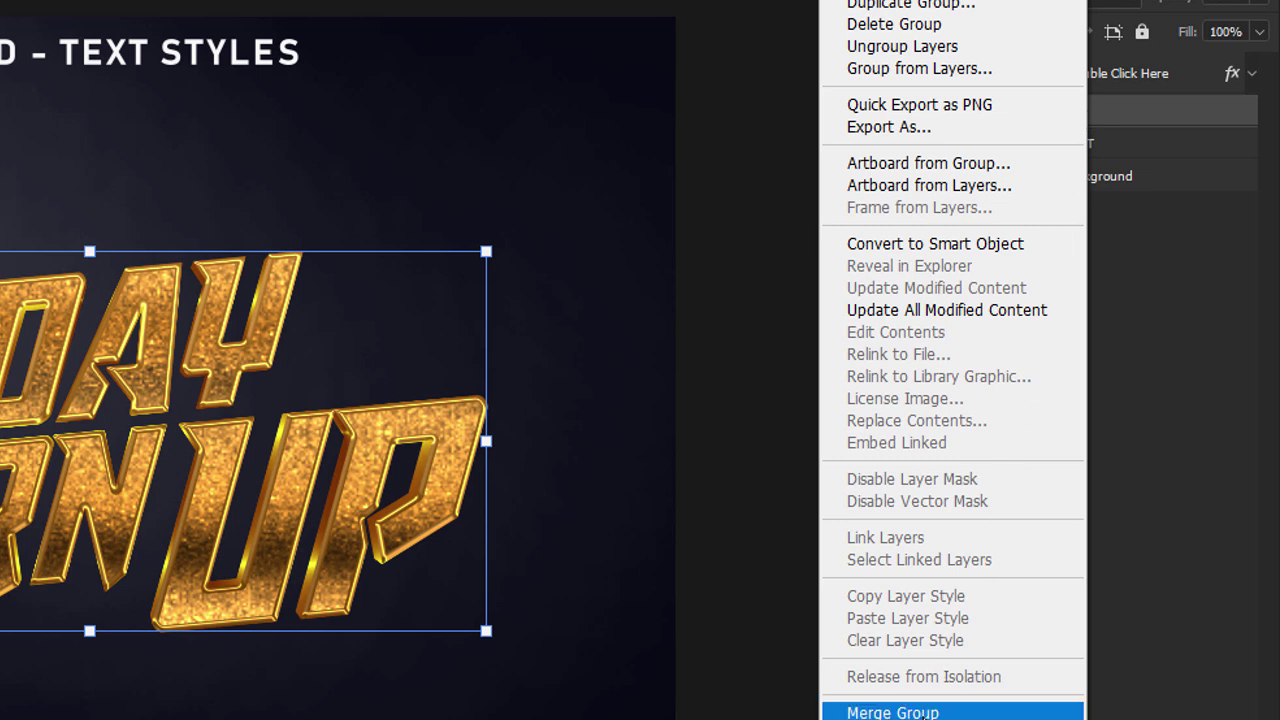
{"action": "left_click", "coordinate": [900, 712]}
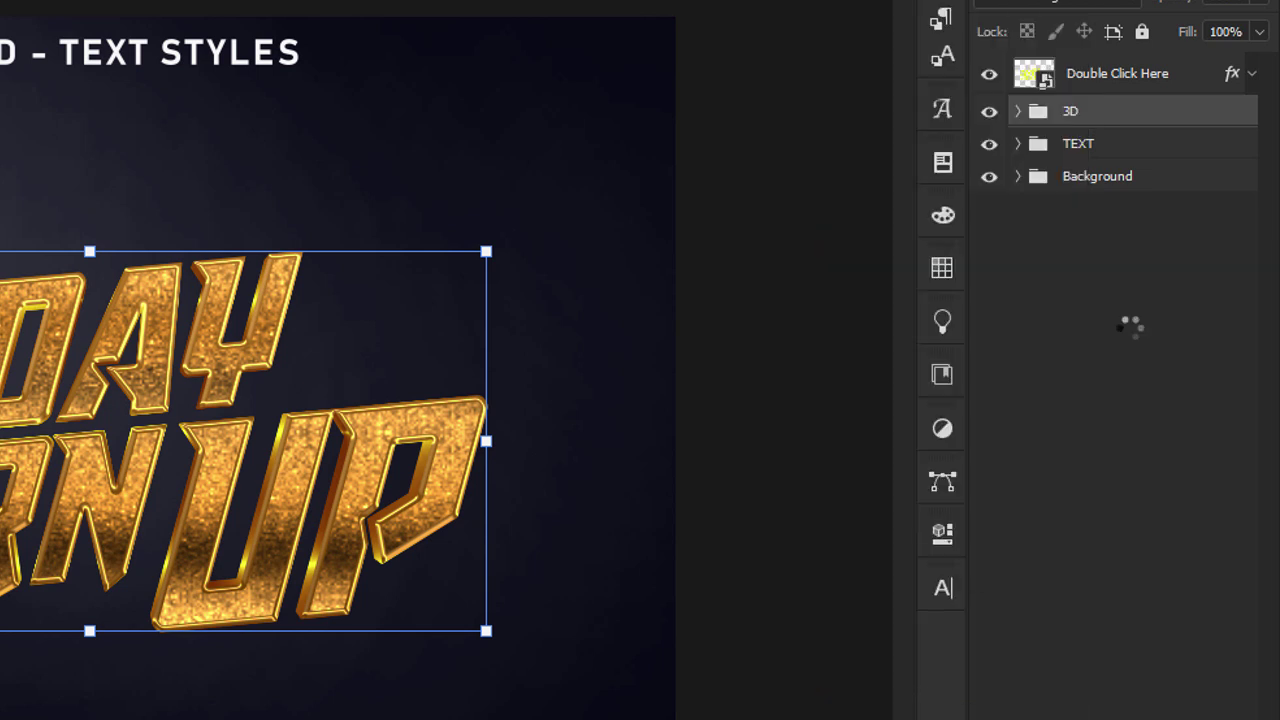
{"action": "right_click", "coordinate": [1124, 136]}
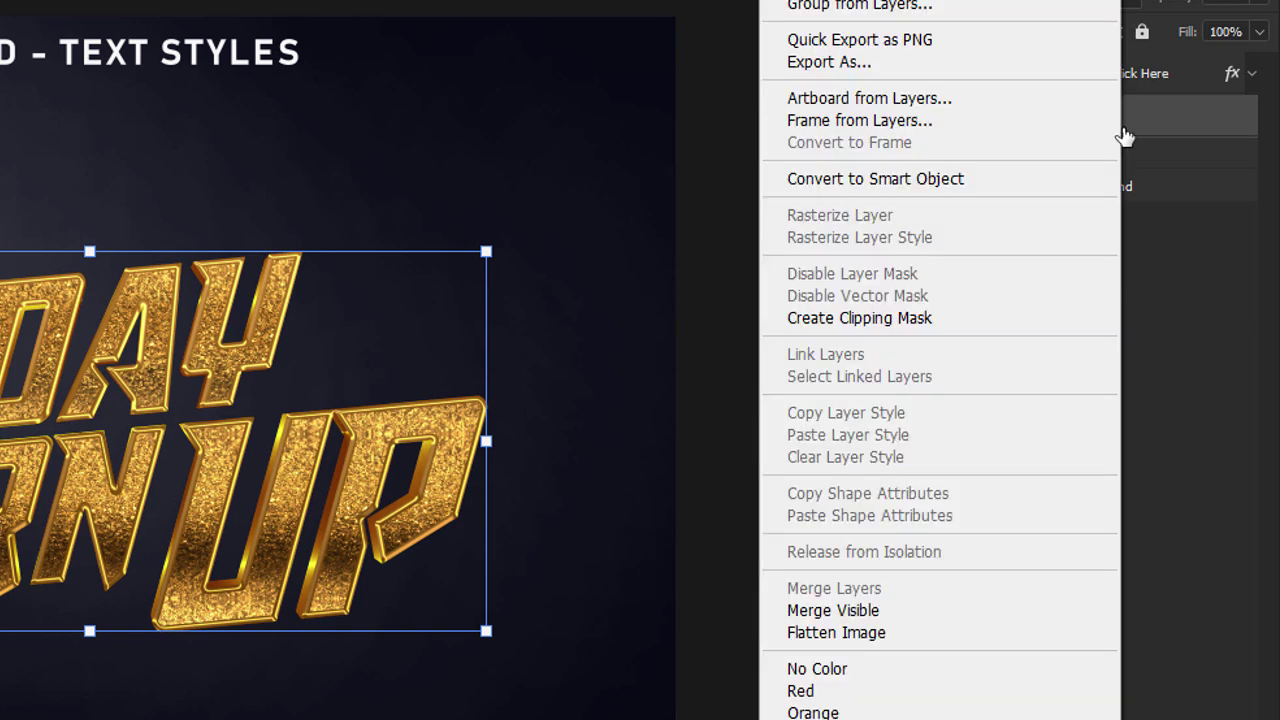
{"action": "left_click", "coordinate": [1000, 179]}
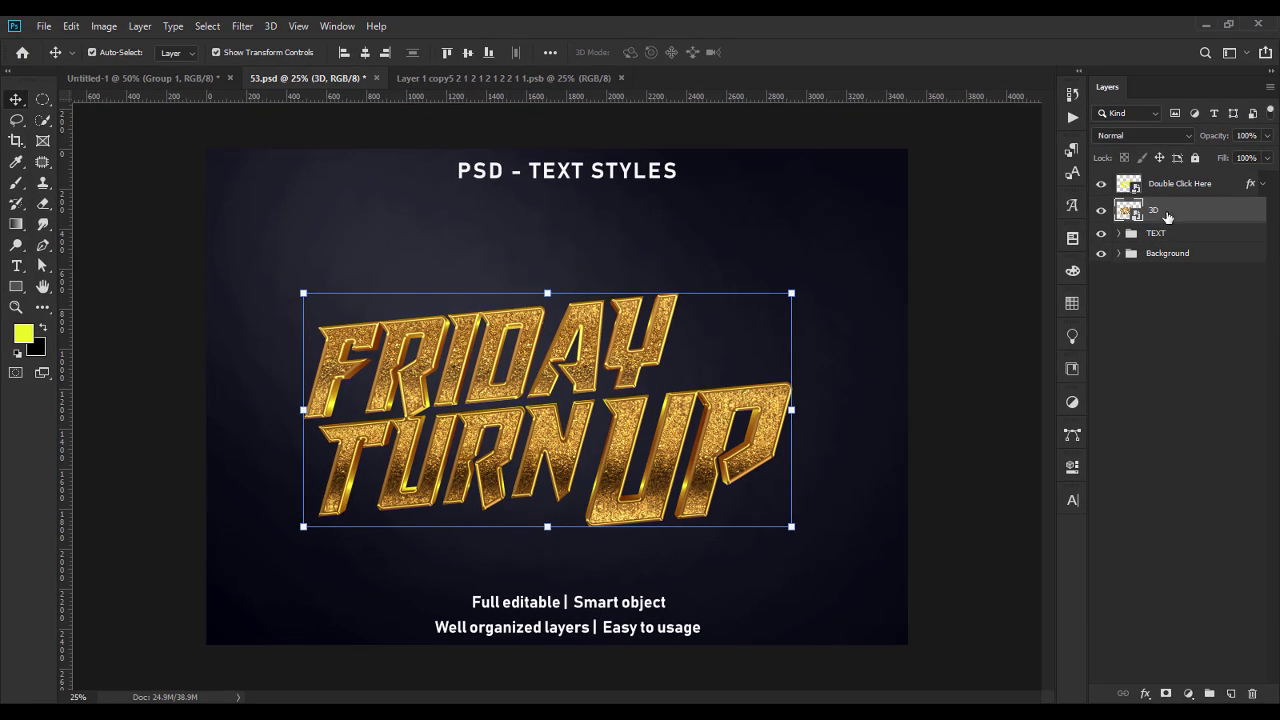
Step: Bring the gold 3D title into the flyer and scale it down to roughly the width of the yellow title
{"action": "left_click_drag", "start_coordinate": [1097, 124], "coordinate": [554, 514]}
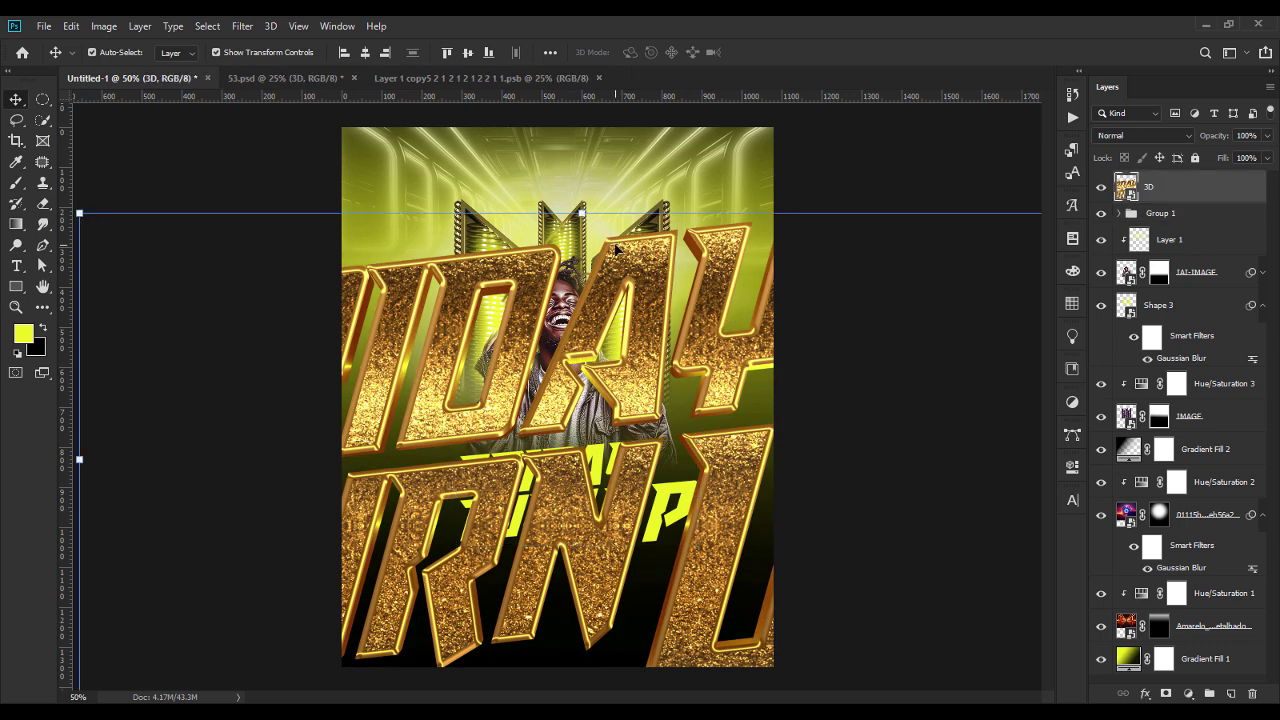
{"action": "key", "text": "ctrl+t"}
{"action": "left_click_drag", "start_coordinate": [581, 212], "coordinate": [578, 397]}
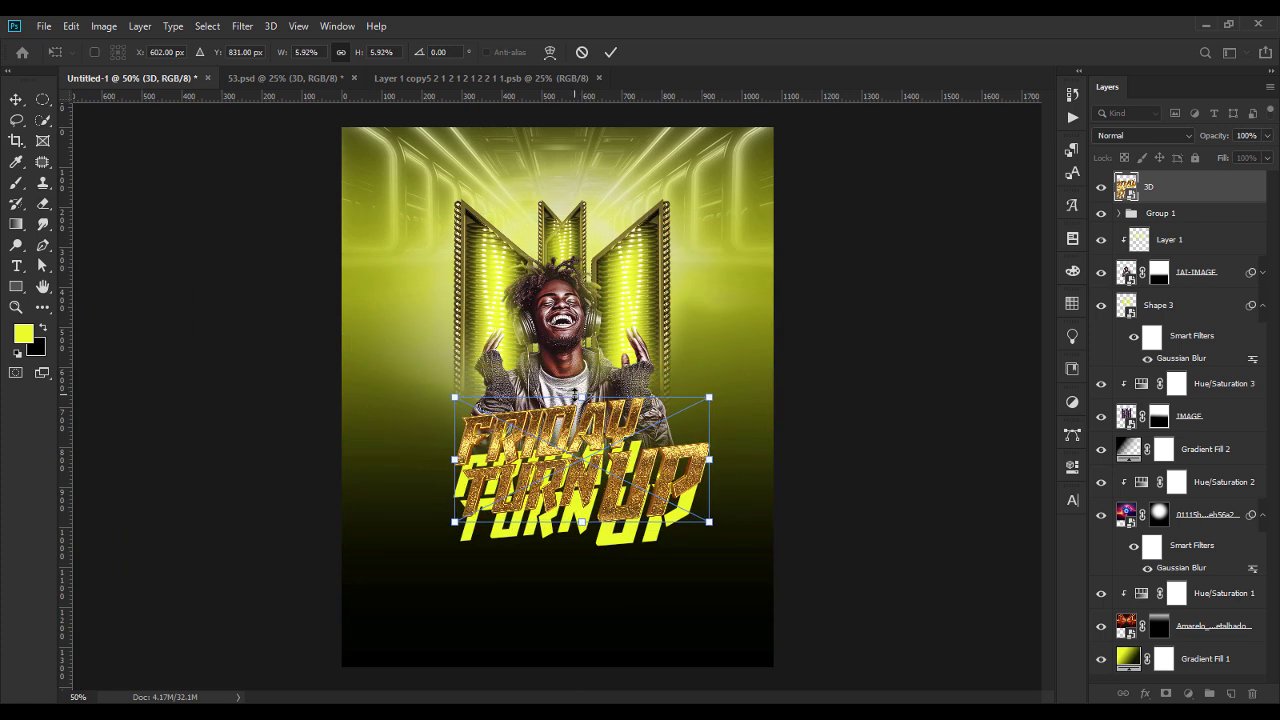
{"action": "key", "text": "Return"}
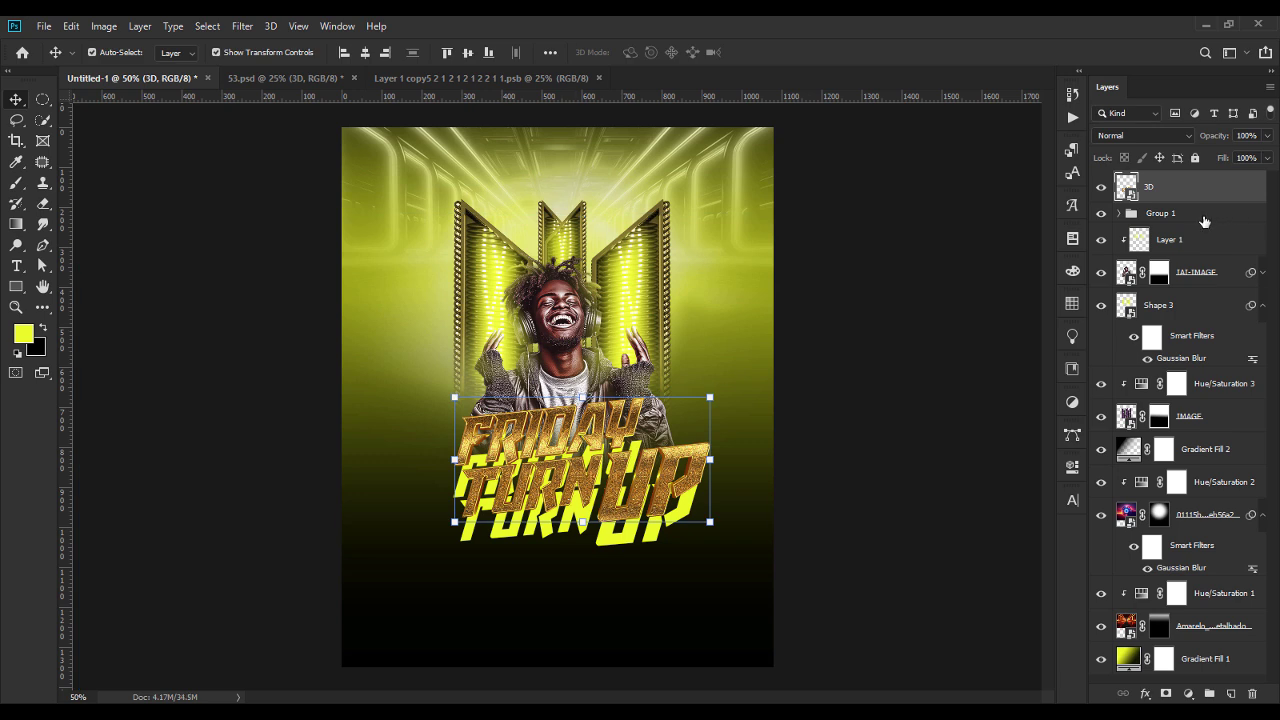
Step: Hide the yellow title group and move the gold title down by about 40 px
{"action": "left_click", "coordinate": [1181, 216]}
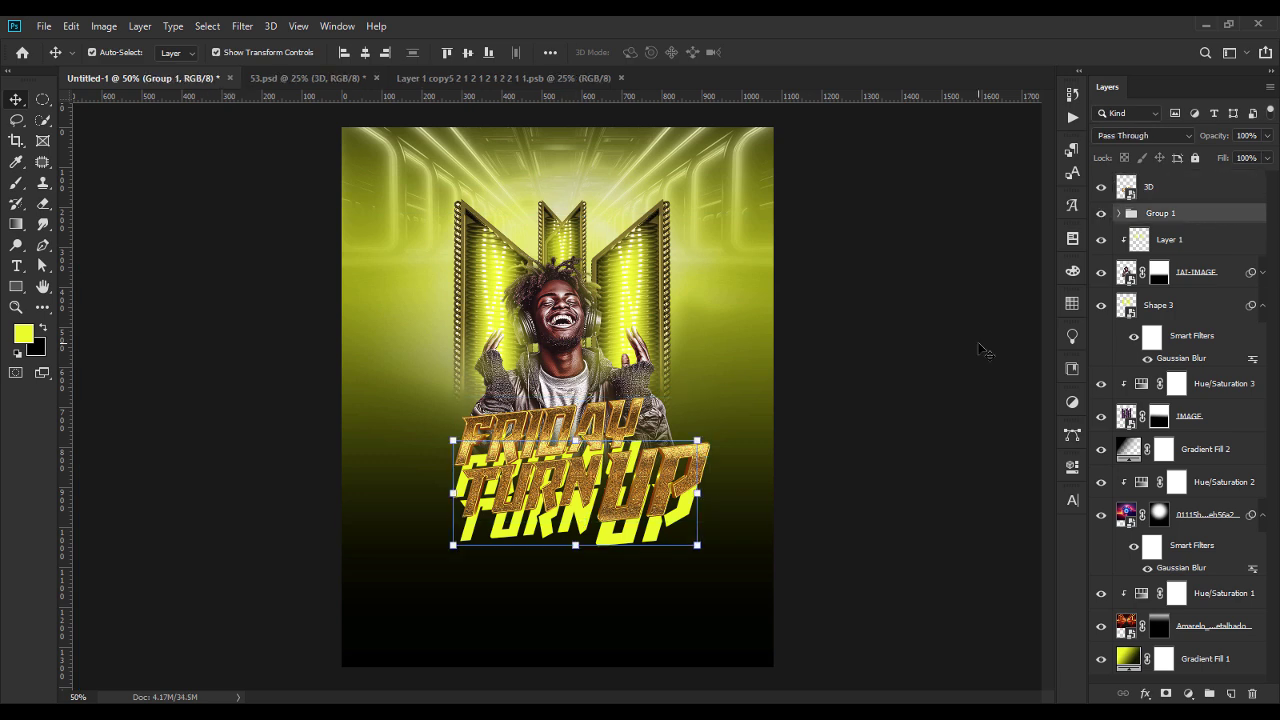
{"action": "left_click", "coordinate": [1099, 216]}
{"action": "left_click", "coordinate": [978, 300]}
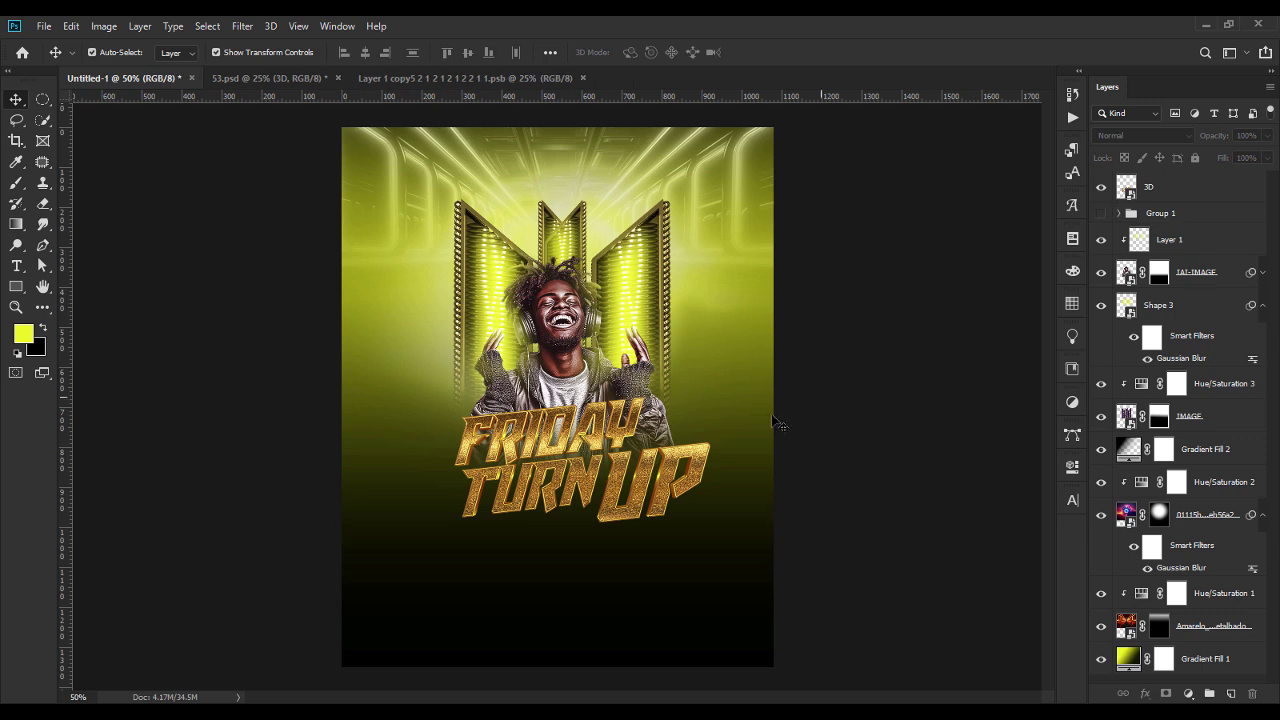
{"action": "left_click", "coordinate": [672, 483]}
{"action": "left_click_drag", "start_coordinate": [672, 483], "coordinate": [731, 472]}
{"action": "left_click", "coordinate": [855, 476]}
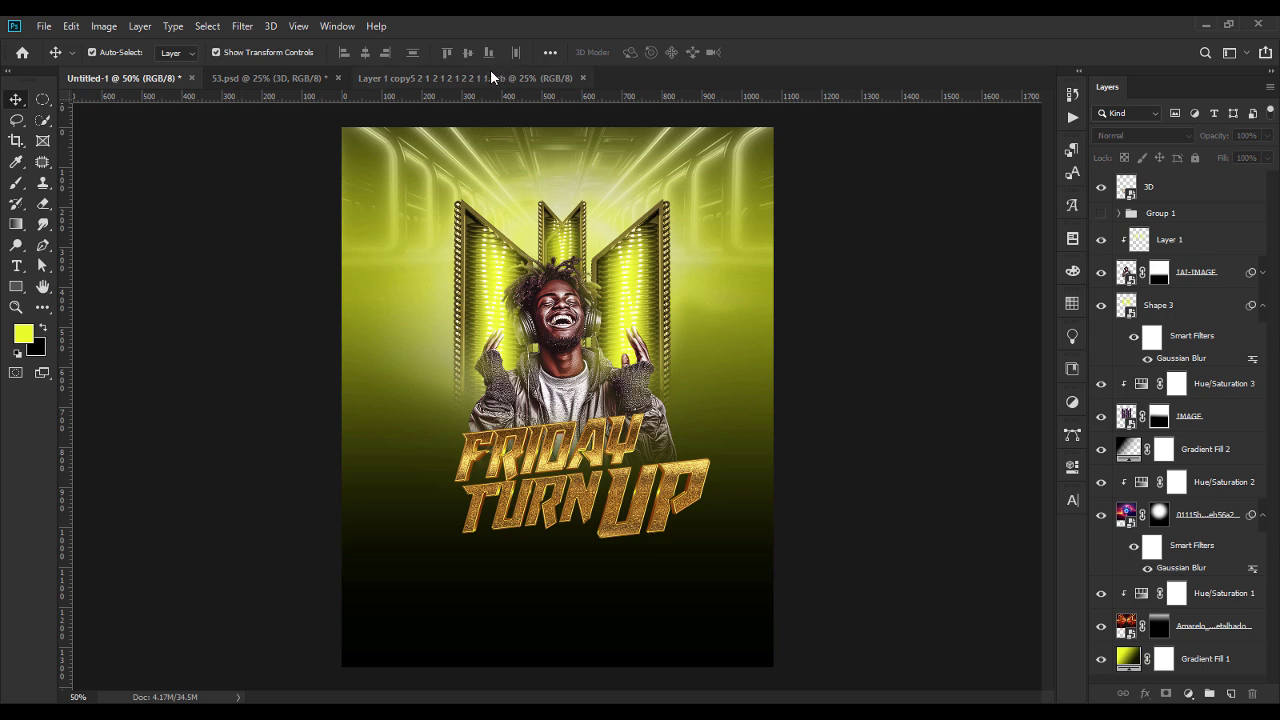
Step: Close the smart object document and 53.psd without saving the changes to 53.psd
{"action": "left_click", "coordinate": [582, 79]}
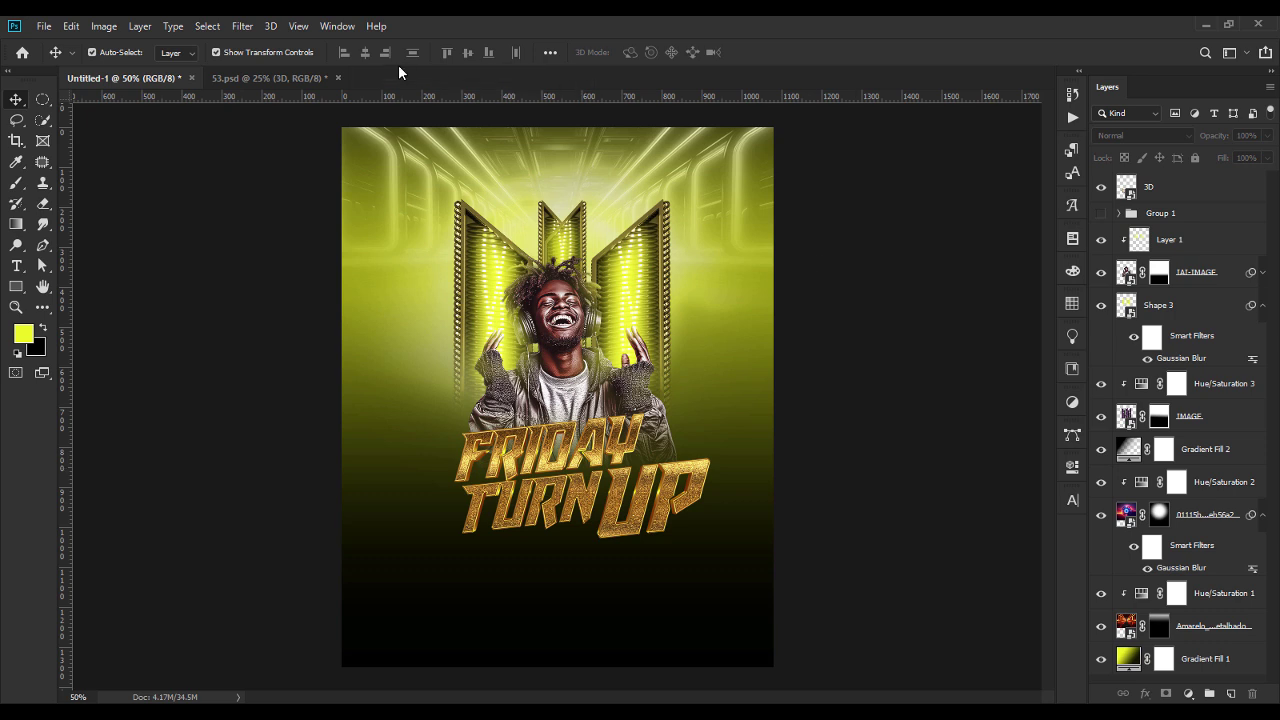
{"action": "left_click", "coordinate": [338, 79]}
{"action": "left_click", "coordinate": [338, 79]}
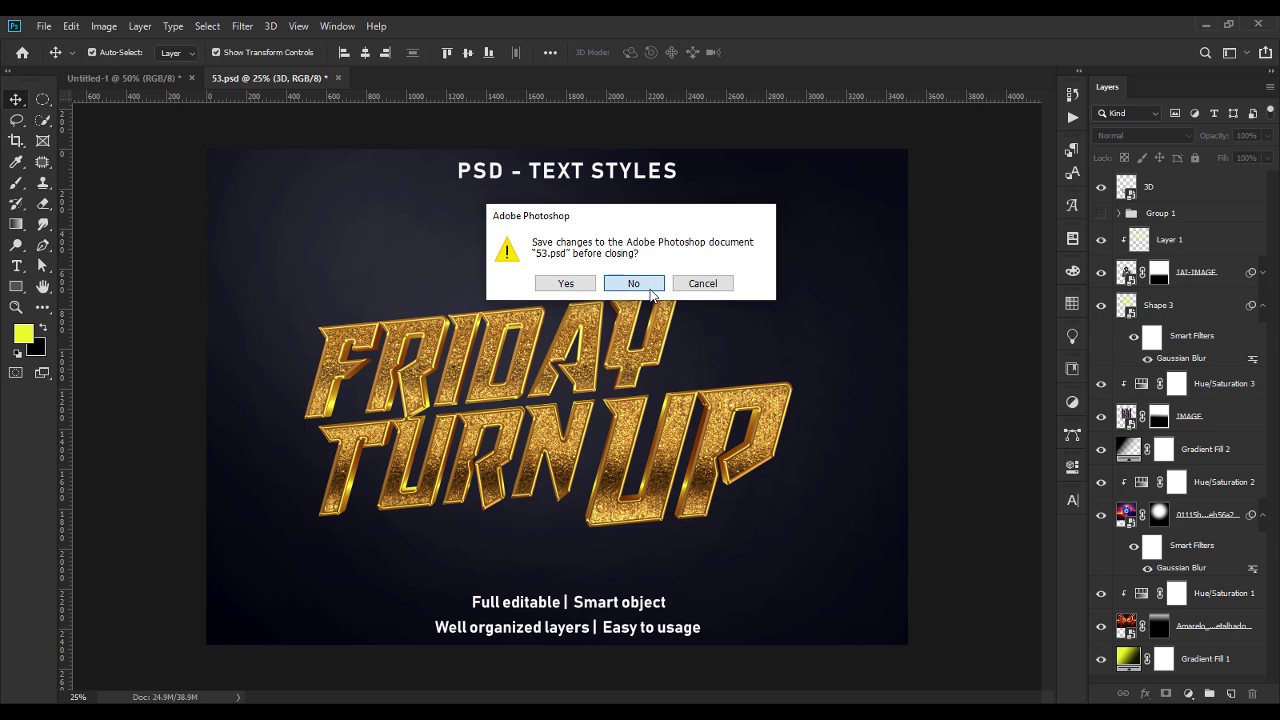
{"action": "left_click", "coordinate": [630, 284]}
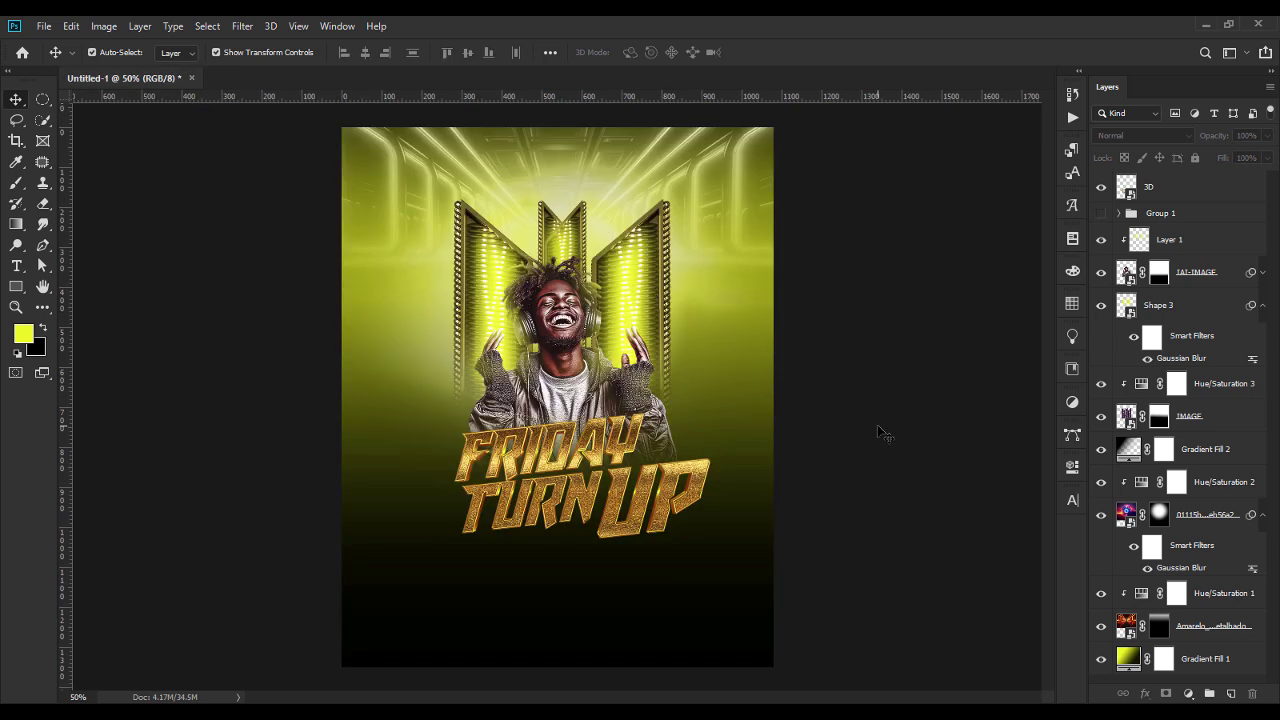
Step: Nudge the gold FRIDAY TURN UP title slightly further down the flyer
{"action": "left_click_drag", "start_coordinate": [650, 510], "coordinate": [646, 508]}
{"action": "left_click", "coordinate": [868, 470]}
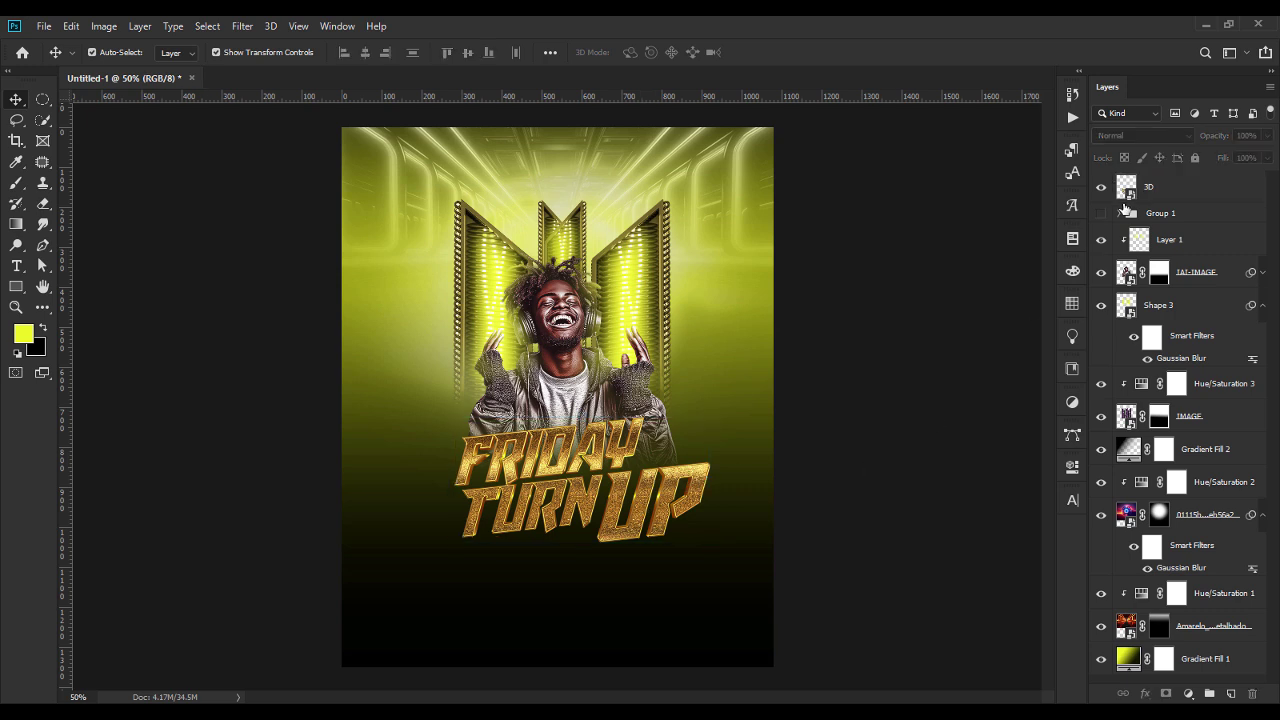
Step: Delete the hidden yellow title group, Group 1, from the flyer's layers
{"action": "left_click", "coordinate": [1163, 219]}
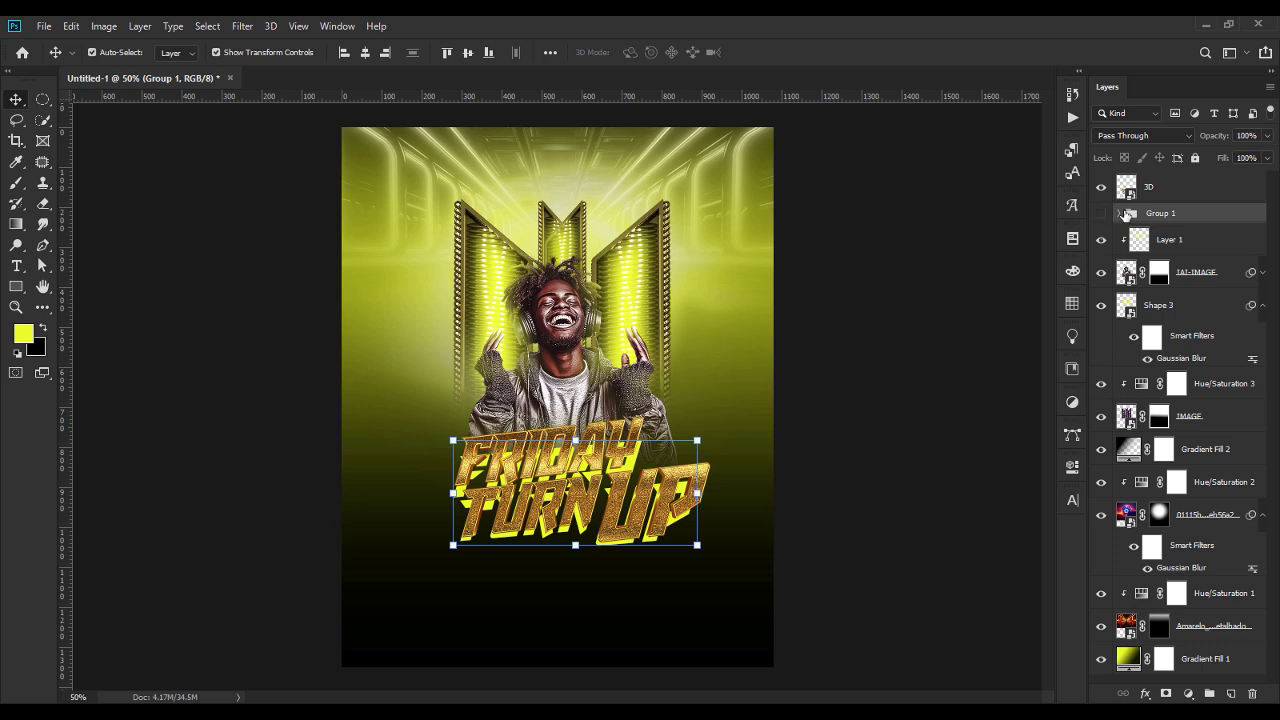
{"action": "key", "text": "Delete"}
{"action": "left_click", "coordinate": [885, 400]}
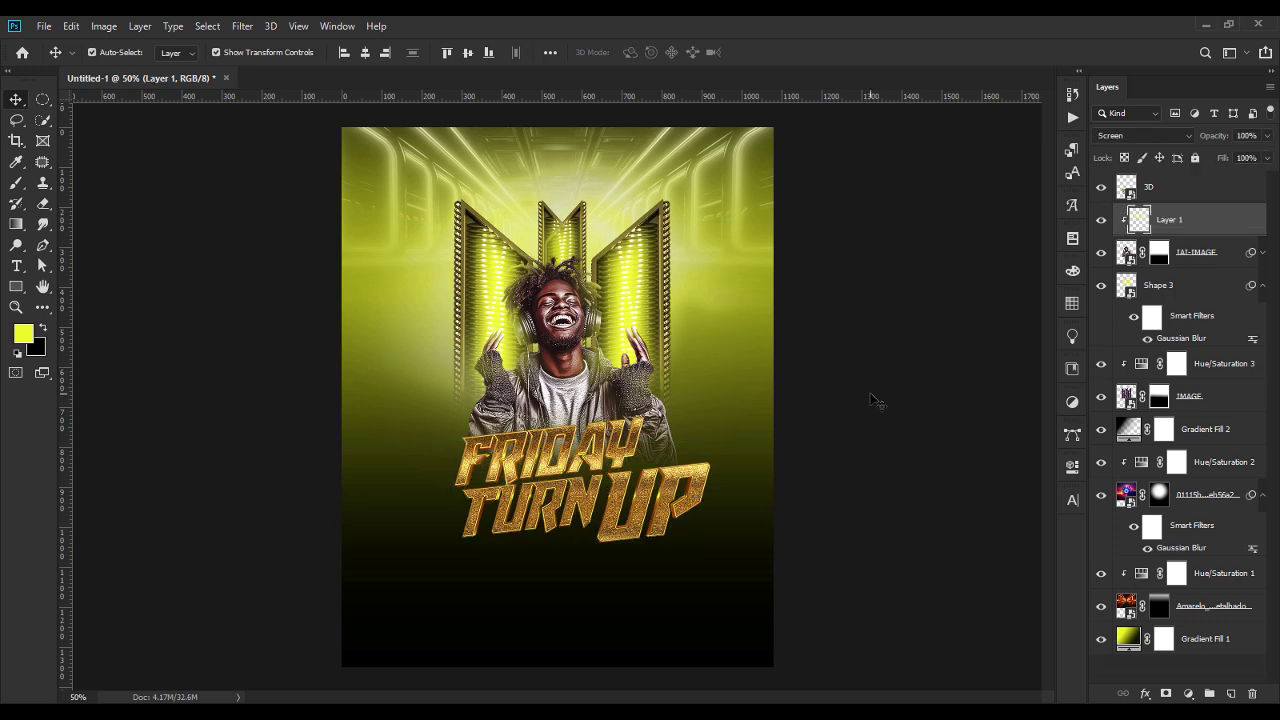
Step: Add a text line reading FEATURING MOST DEMANDED ARITIST below the gold title
{"action": "left_click", "coordinate": [16, 265]}
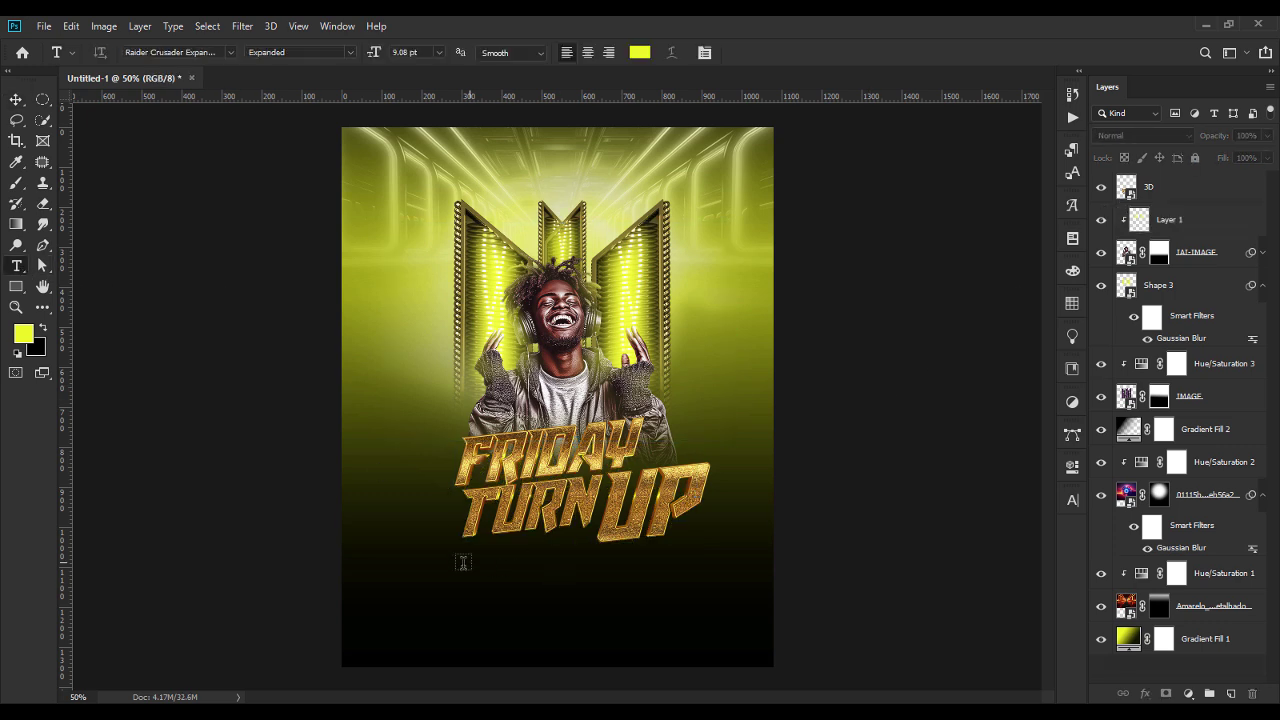
{"action": "left_click", "coordinate": [521, 572]}
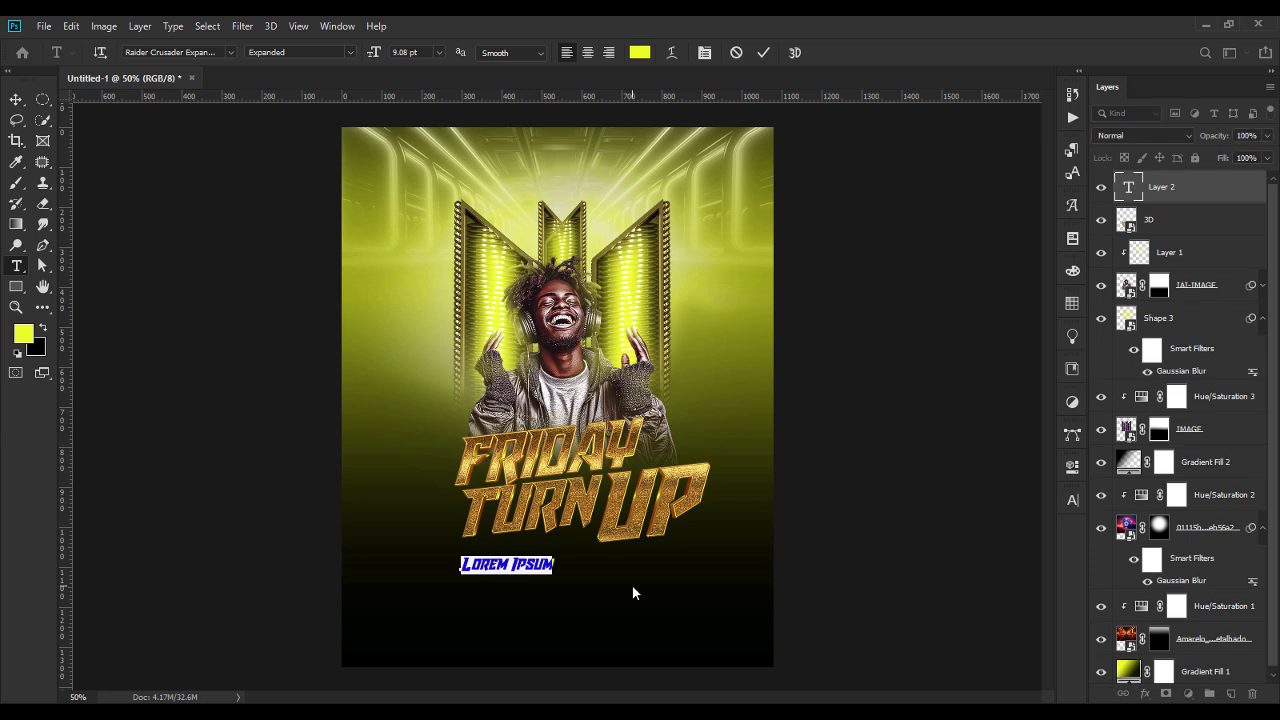
{"action": "type", "text": "FEATURIN"}
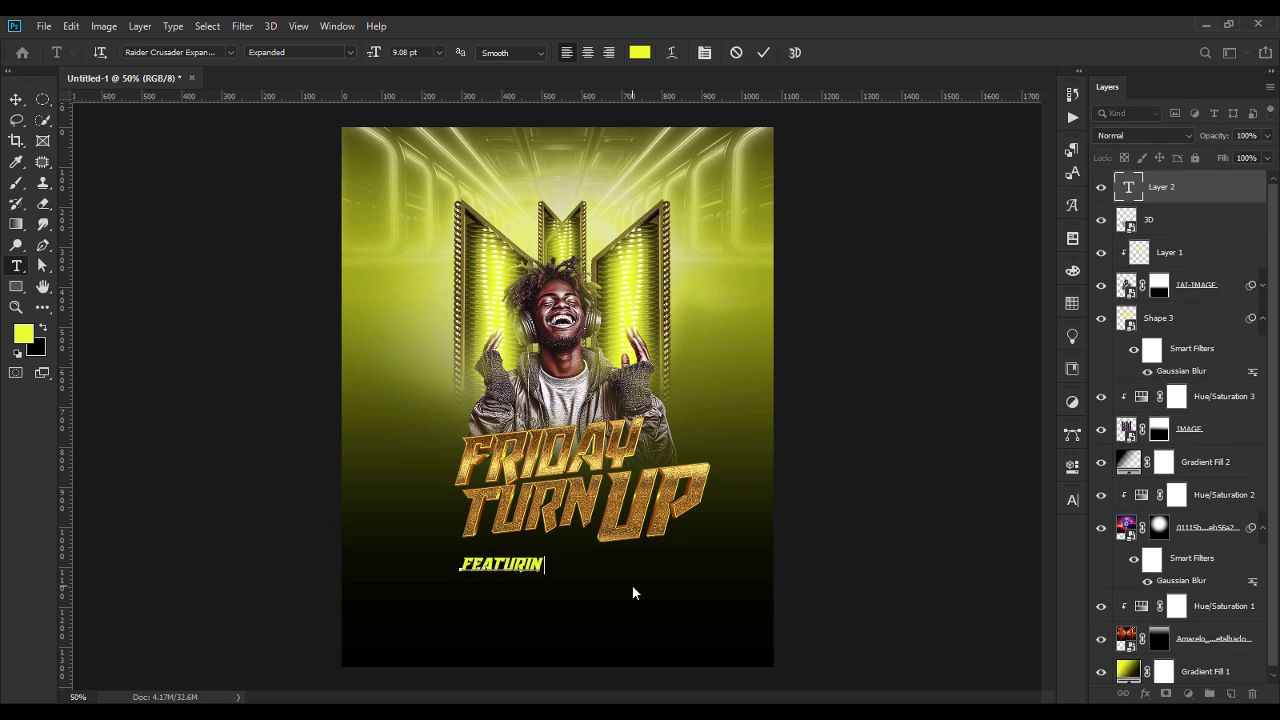
{"action": "type", "text": "G MOST DEMANDED"}
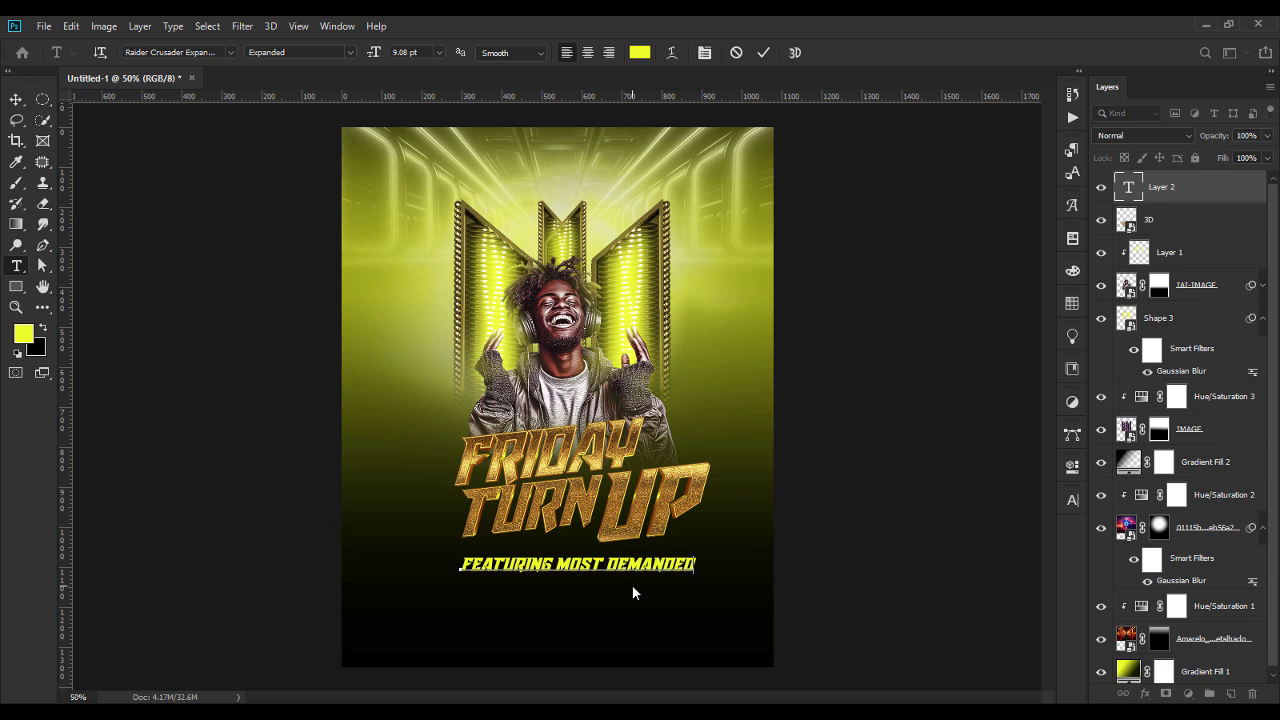
{"action": "type", "text": " ARITIST"}
Step: Set the whole FEATURING MOST DEMANDED ARITIST line in Nexa Regular and color it white (ffffff)
{"action": "key", "text": "ctrl+a"}
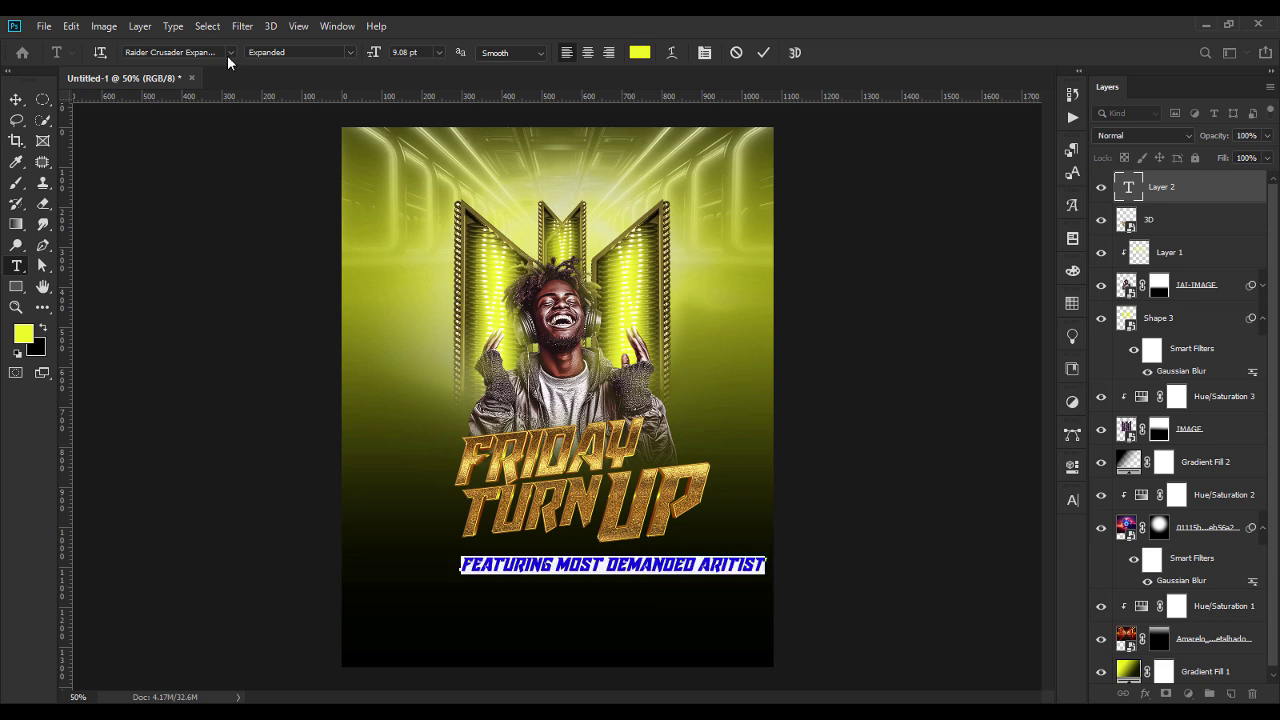
{"action": "left_click", "coordinate": [216, 52]}
{"action": "type", "text": "NEX"}
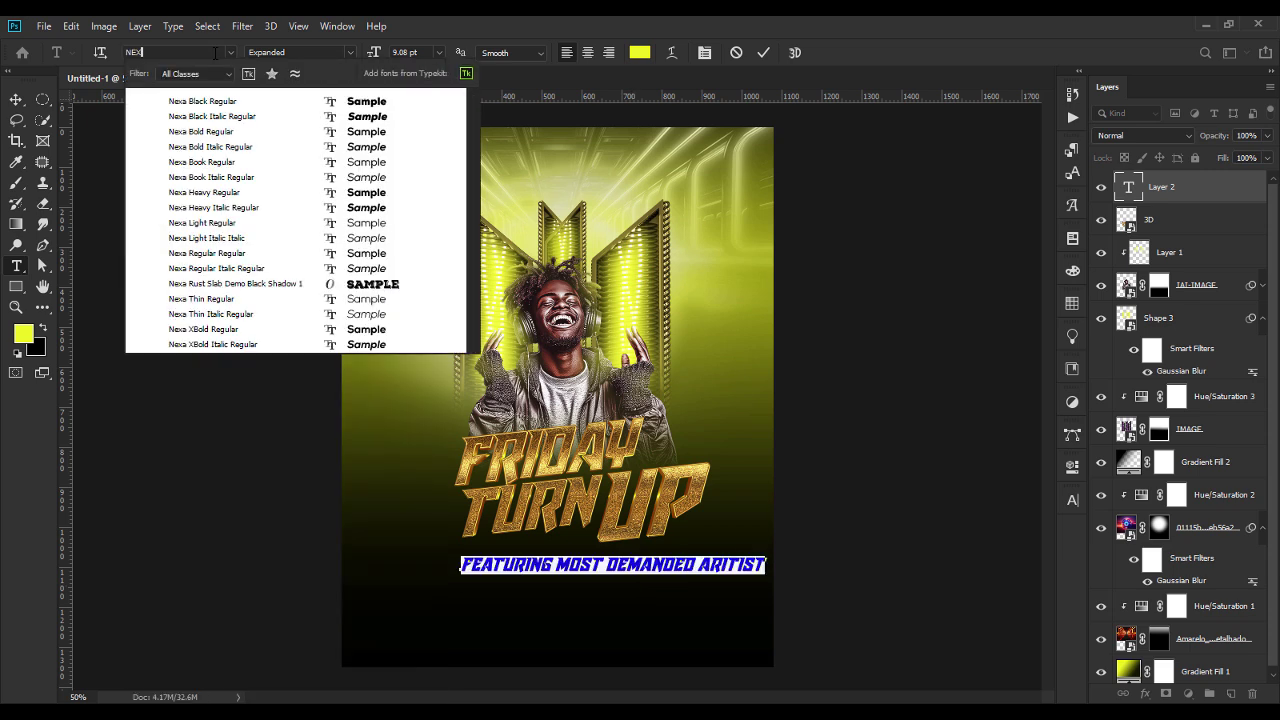
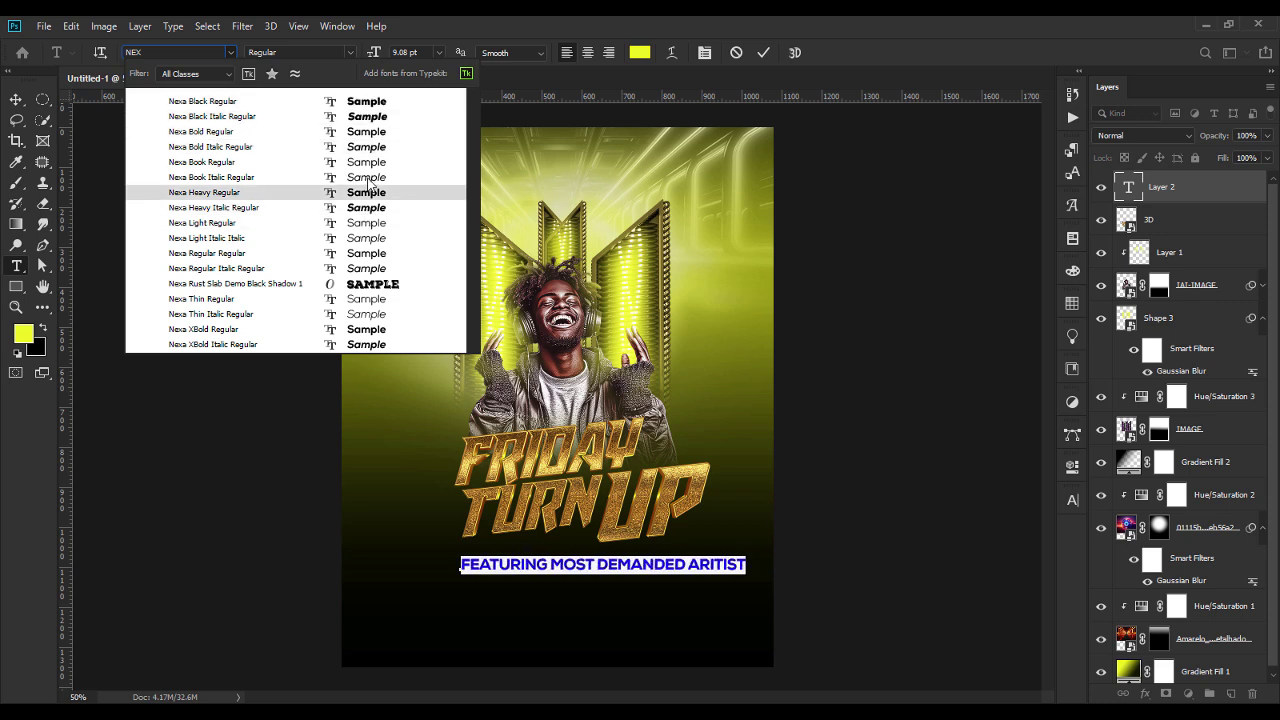
{"action": "left_click", "coordinate": [364, 254]}
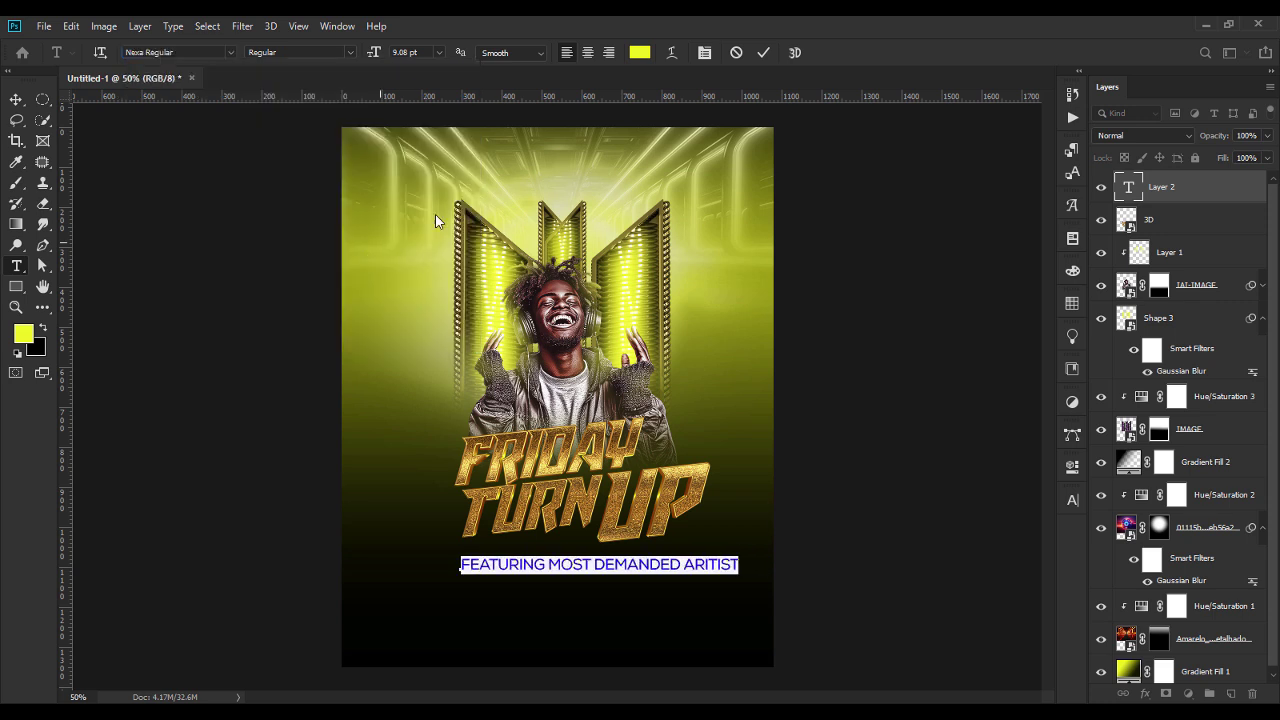
{"action": "left_click", "coordinate": [638, 53]}
{"action": "type", "text": "ffffff"}
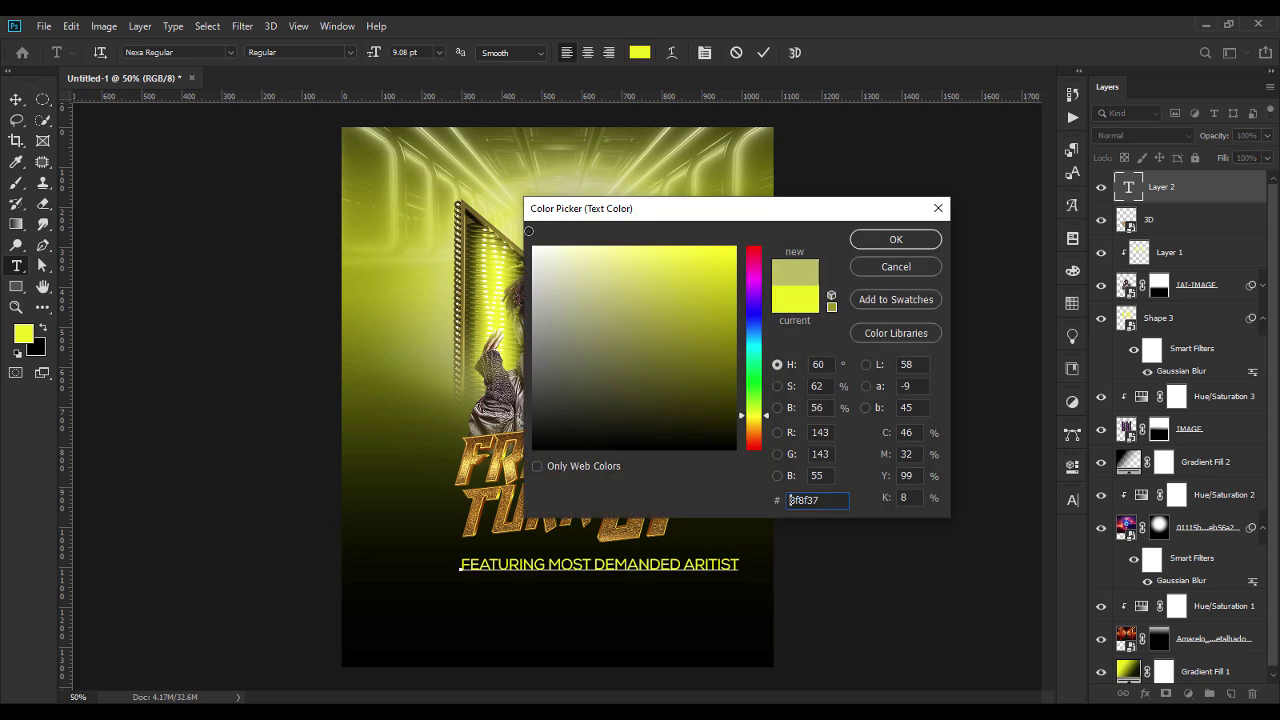
{"action": "key", "text": "Return"}
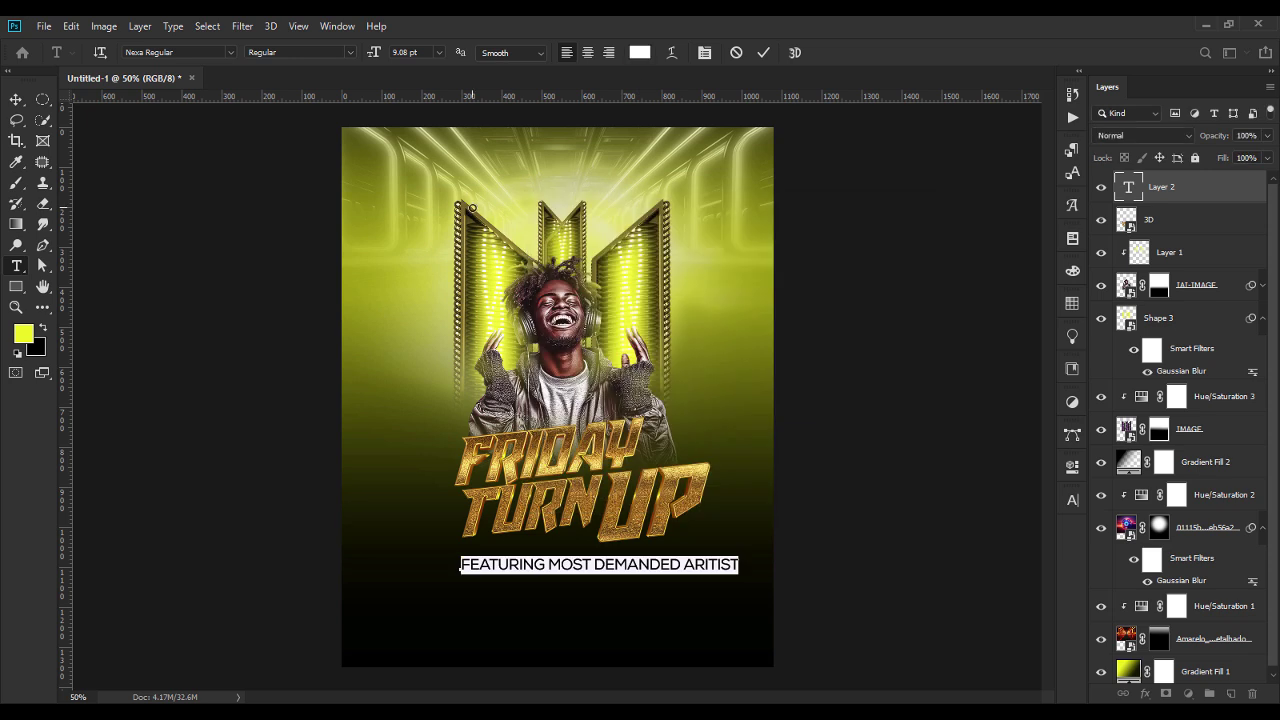
Step: Scale the featuring line down to about 4.75 pt and place it just under the word TURN
{"action": "left_click", "coordinate": [16, 99]}
{"action": "key", "text": "ctrl+t"}
{"action": "left_click_drag", "start_coordinate": [718, 565], "coordinate": [445, 551]}
{"action": "key", "text": "Return"}
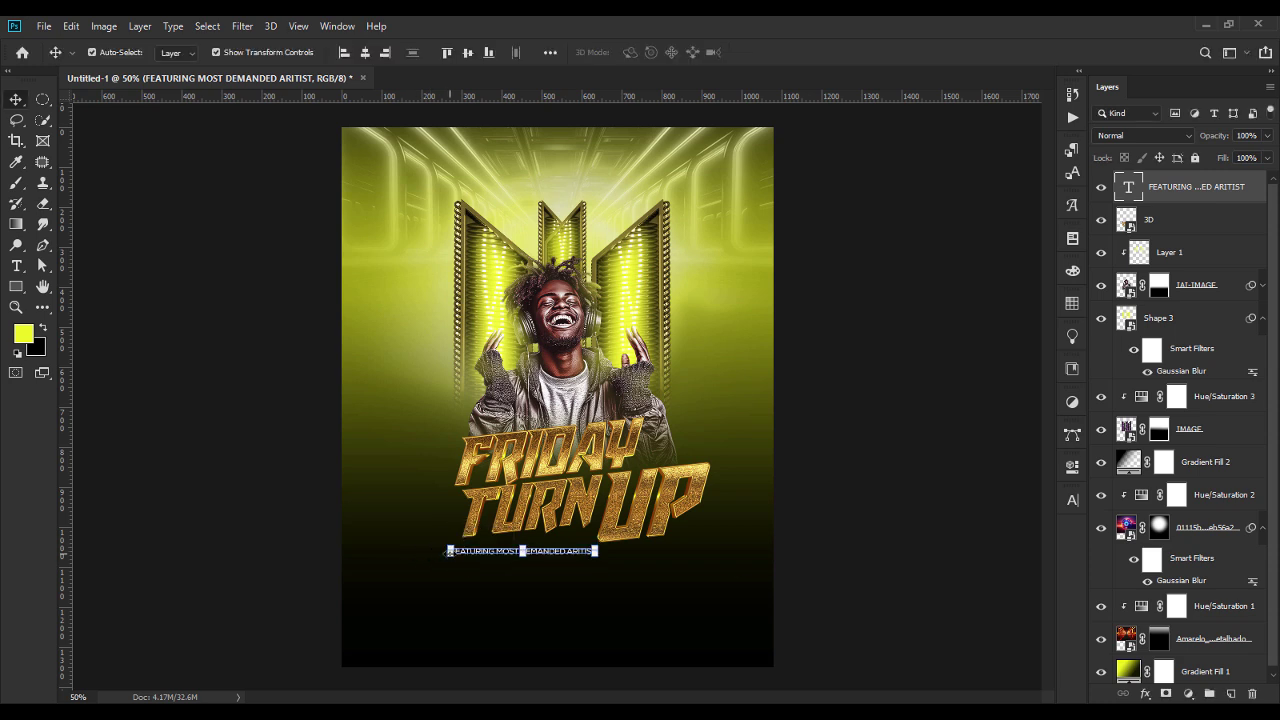
Step: Reduce the font size of the featuring line to 3.75 pt
{"action": "double_click", "coordinate": [1129, 186]}
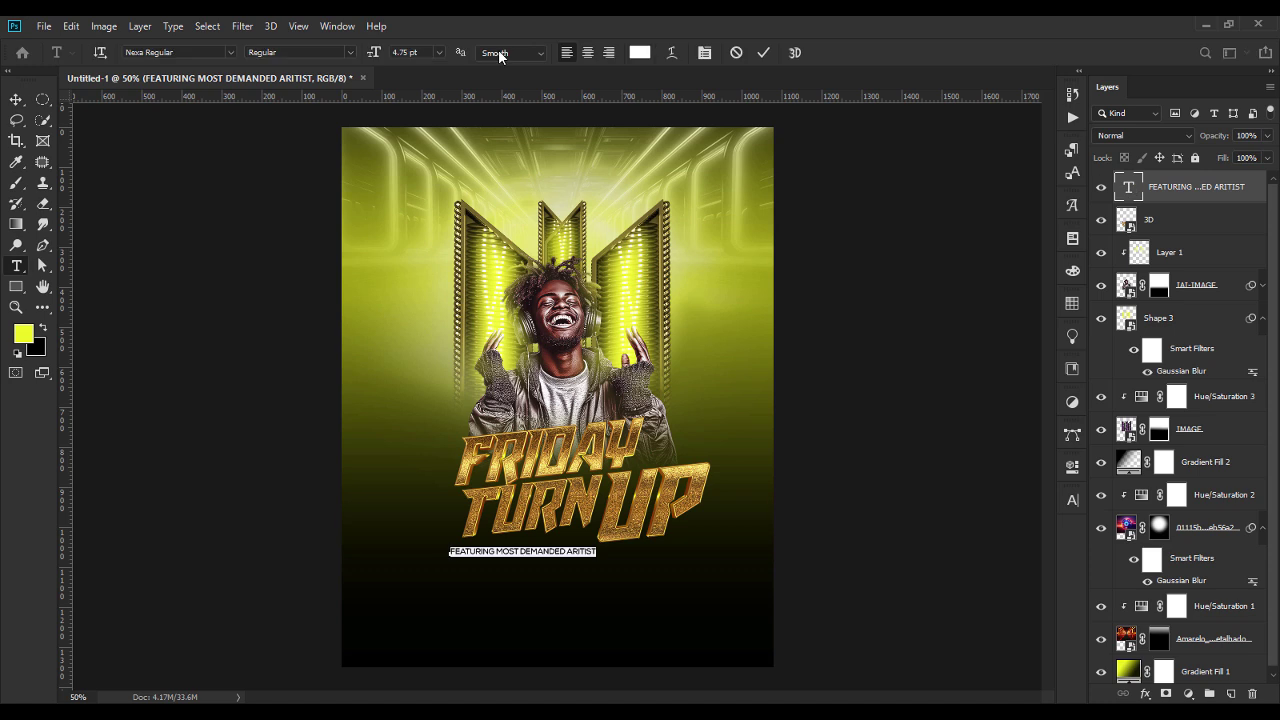
{"action": "left_click", "coordinate": [410, 51]}
{"action": "key", "text": "Down"}
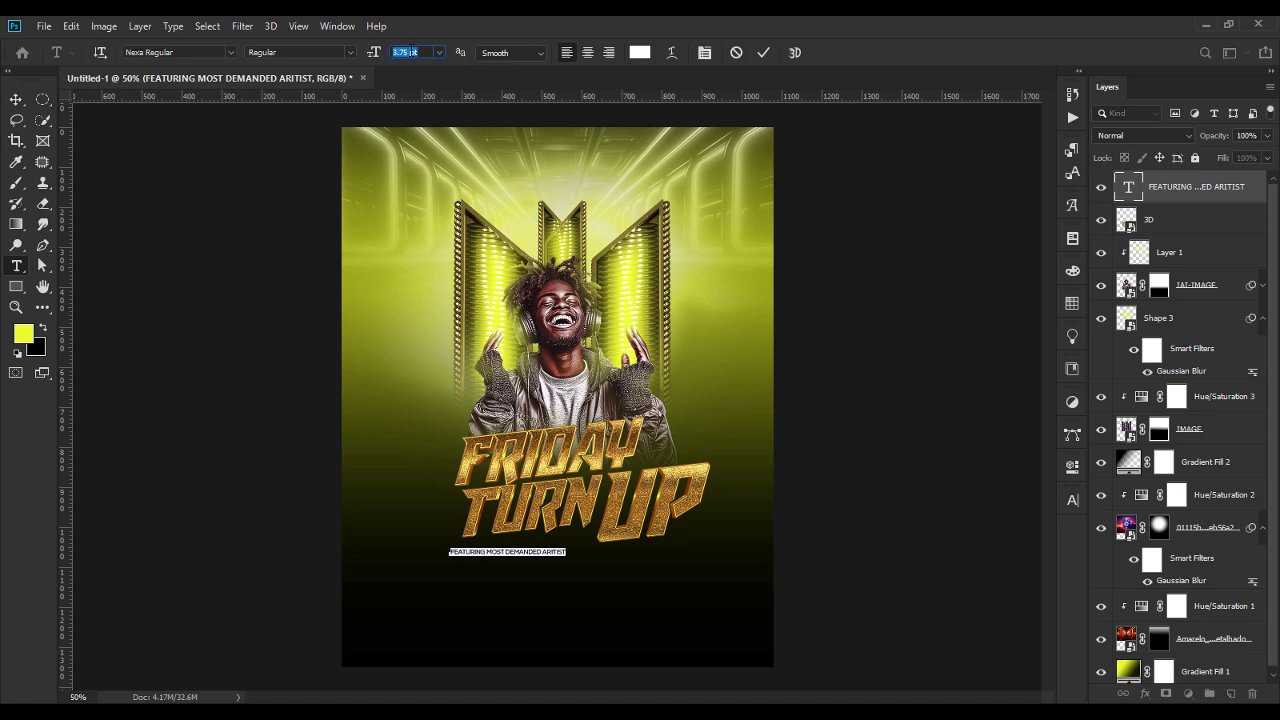
Step: Set the FEATURING MOST DEMANDED ARITIST line's font size to 4 pt and nudge the line slightly right
{"action": "type", "text": "4"}
{"action": "key", "text": "Return"}
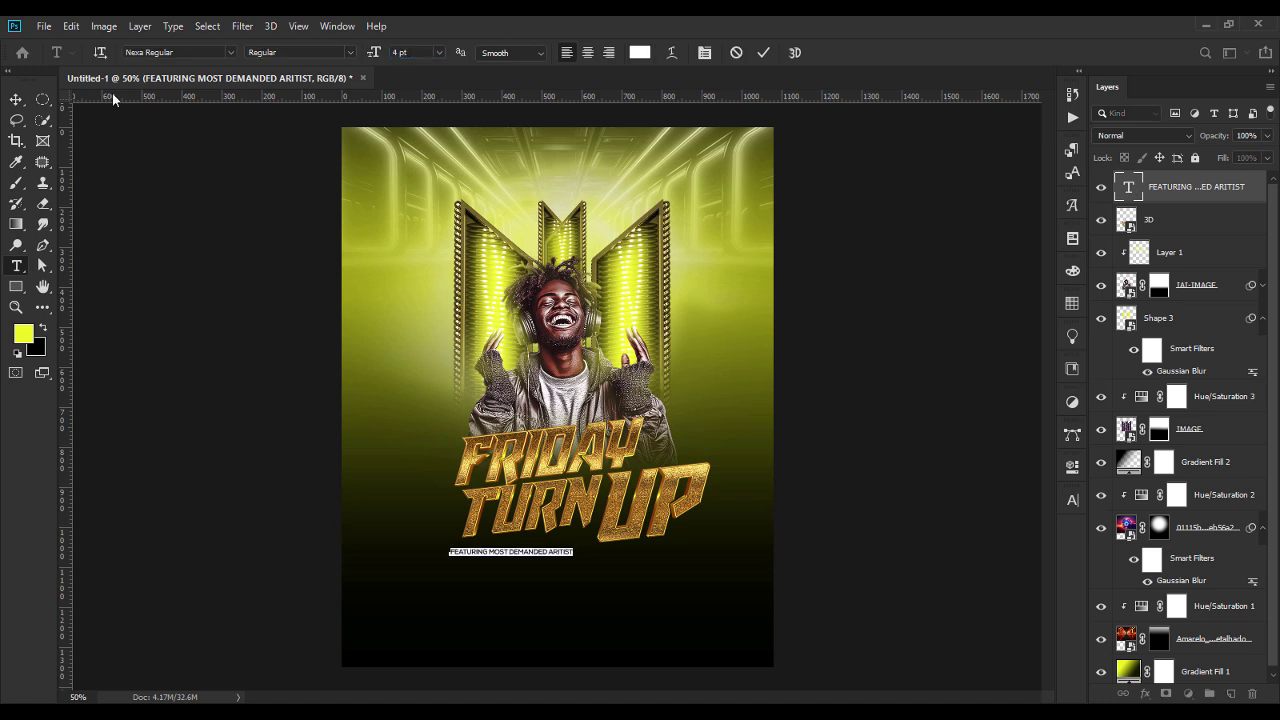
{"action": "left_click", "coordinate": [17, 100]}
{"action": "key", "text": "shift+Right"}
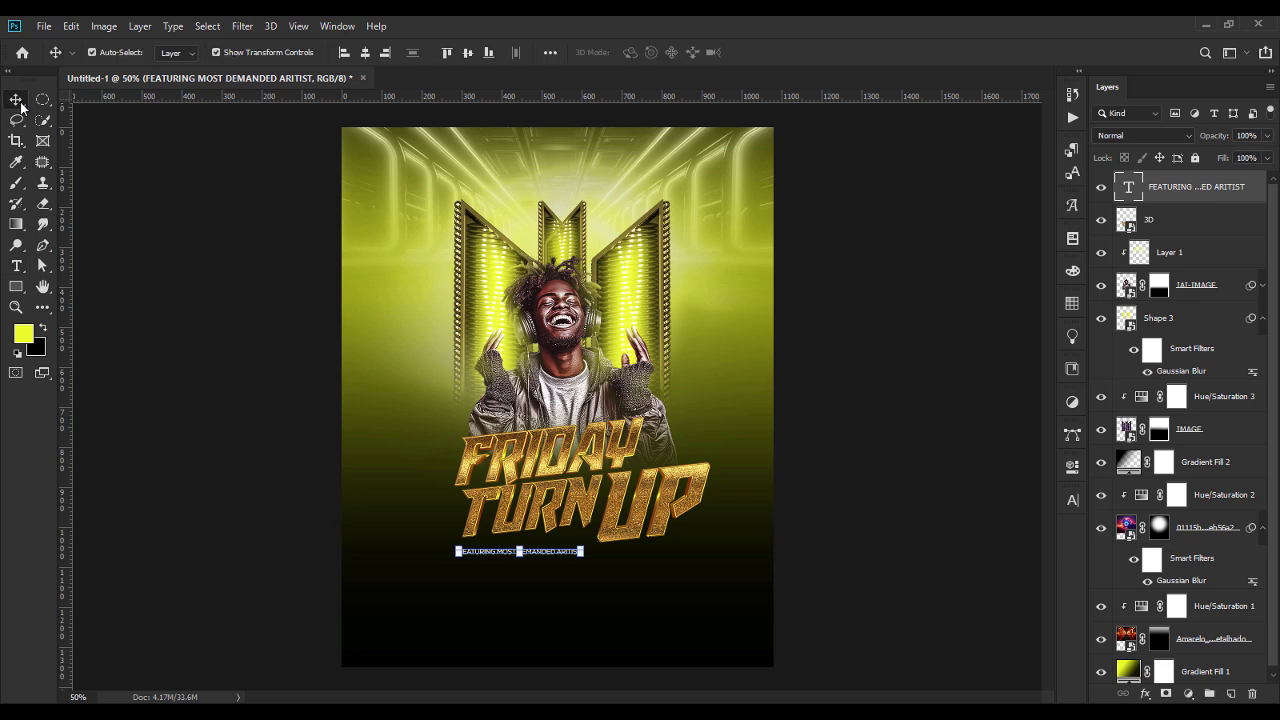
Step: Set the tracking of the FEATURING MOST DEMANDED ARITIST text to 20
{"action": "double_click", "coordinate": [1127, 188]}
{"action": "left_click", "coordinate": [1076, 504]}
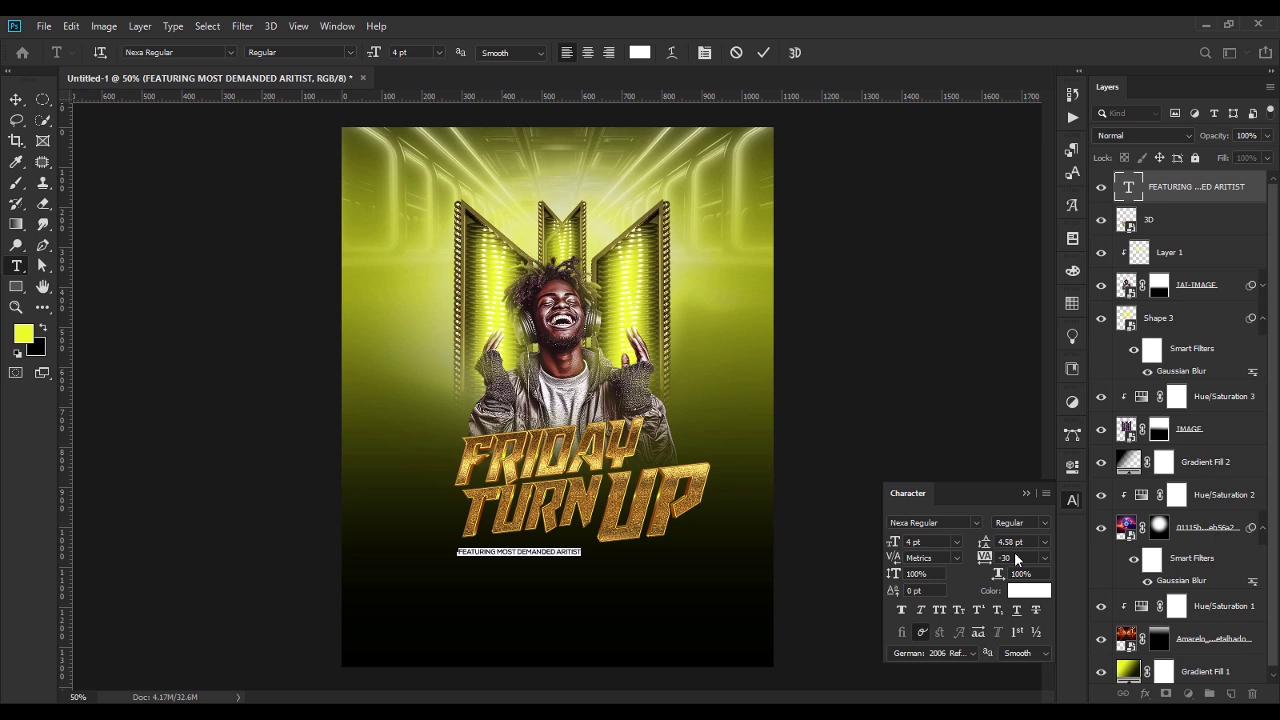
{"action": "left_click", "coordinate": [1046, 557]}
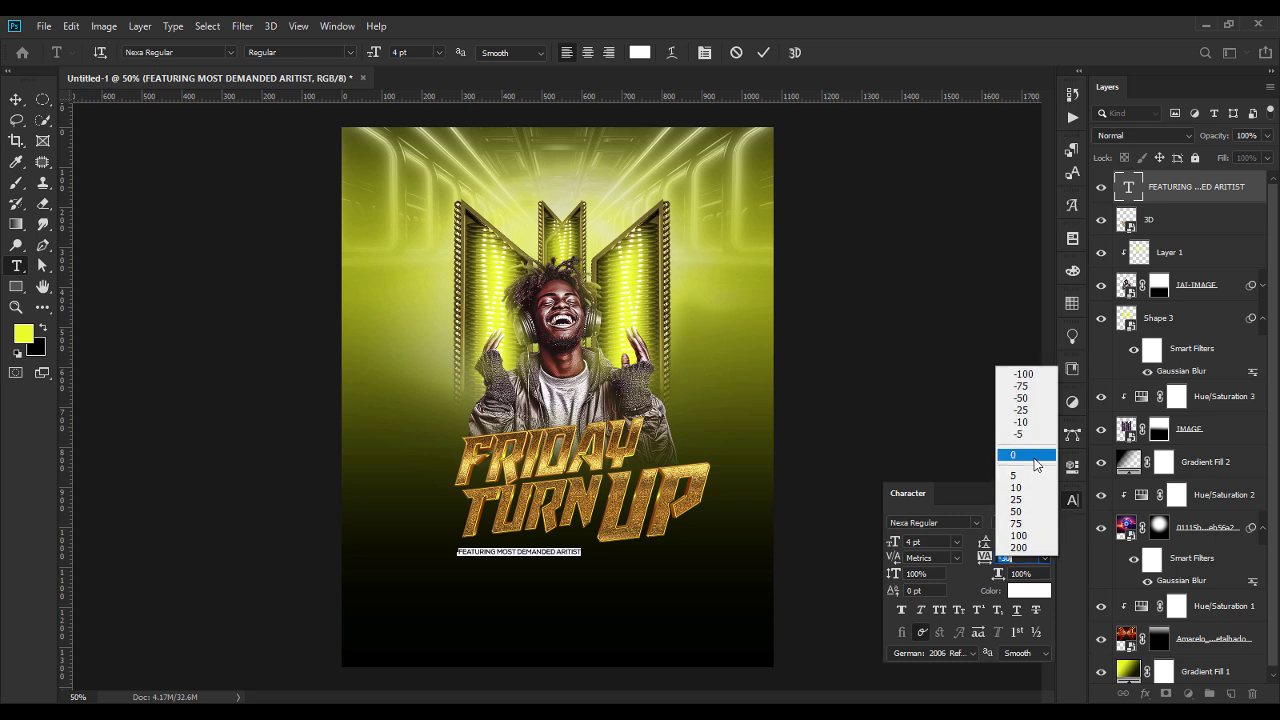
{"action": "left_click", "coordinate": [1034, 459]}
{"action": "type", "text": "20"}
{"action": "key", "text": "Return"}
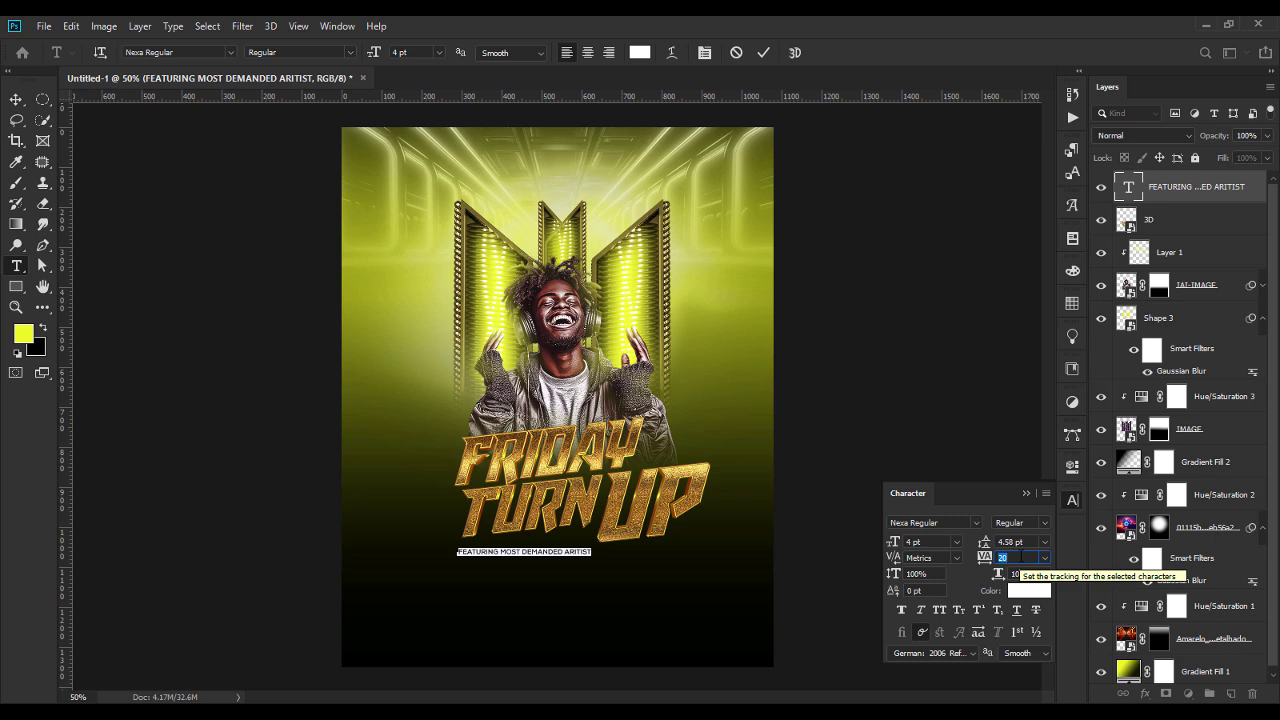
{"action": "left_click", "coordinate": [1025, 493]}
{"action": "left_click", "coordinate": [16, 100]}
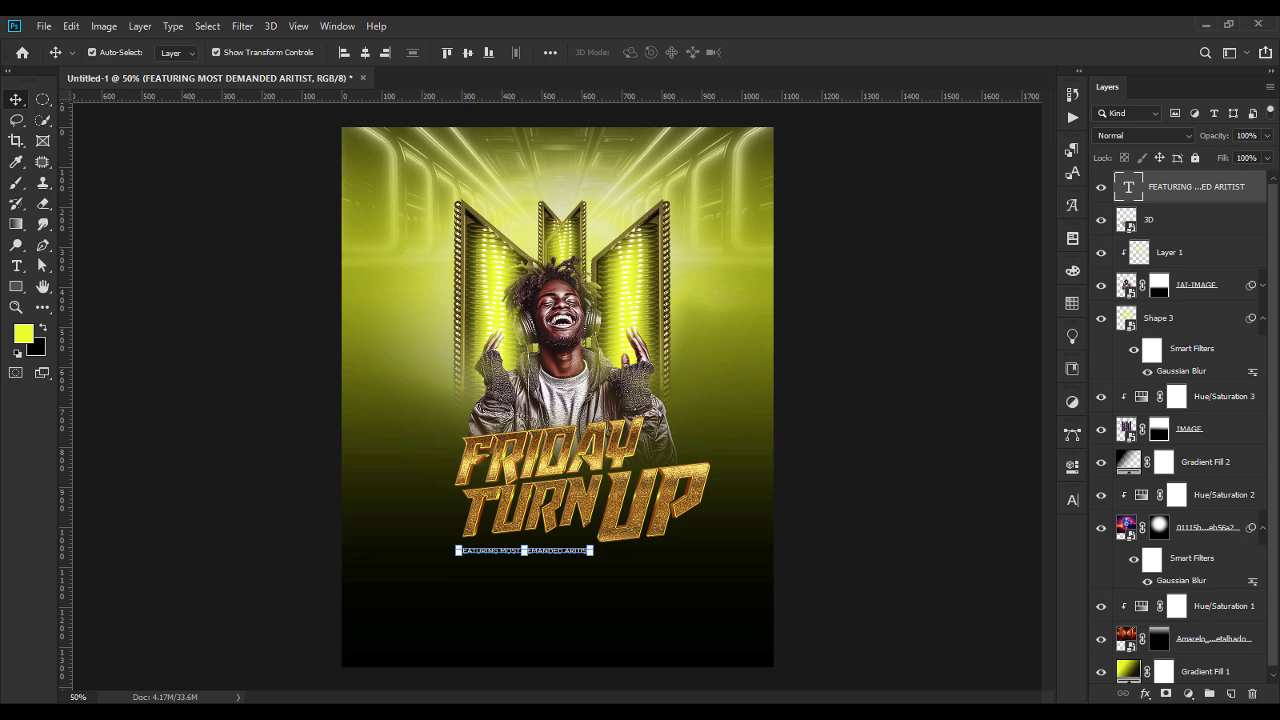
{"action": "left_click", "coordinate": [930, 595]}
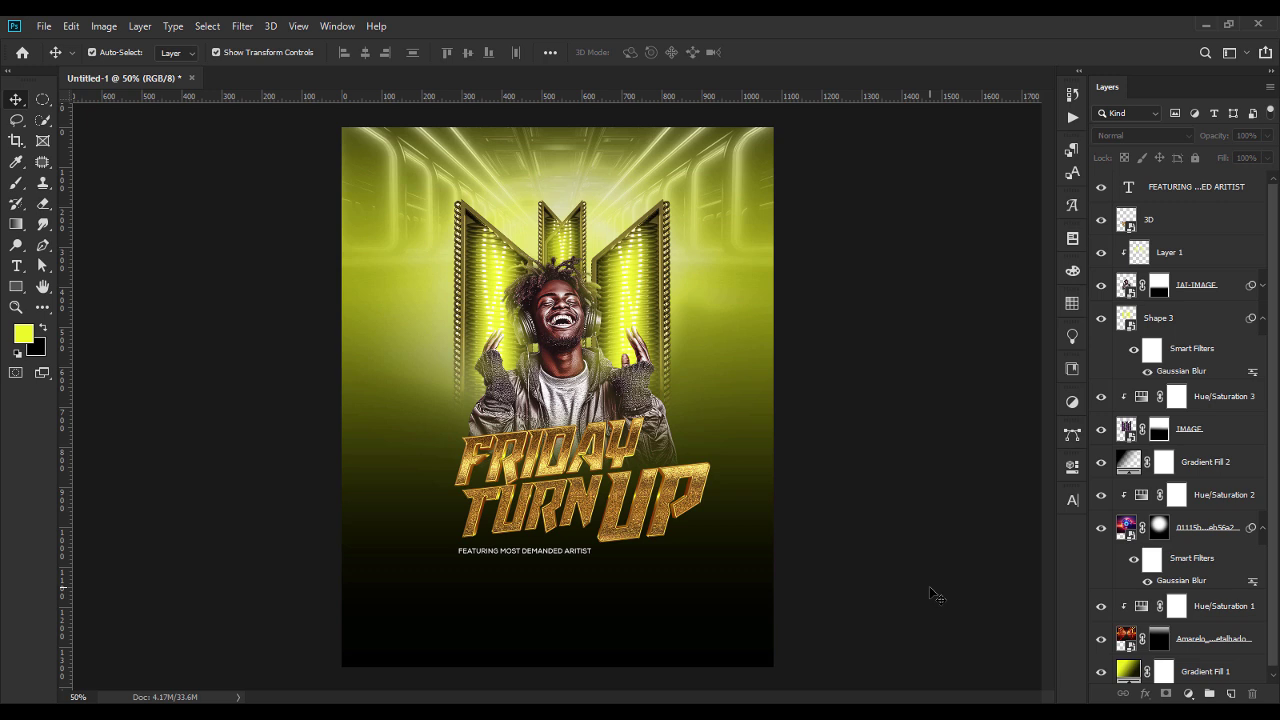
Step: Duplicate the featuring line just below itself and replace the copy's text with STAR GUEST followed by the DJ's name
{"action": "left_click", "coordinate": [557, 556]}
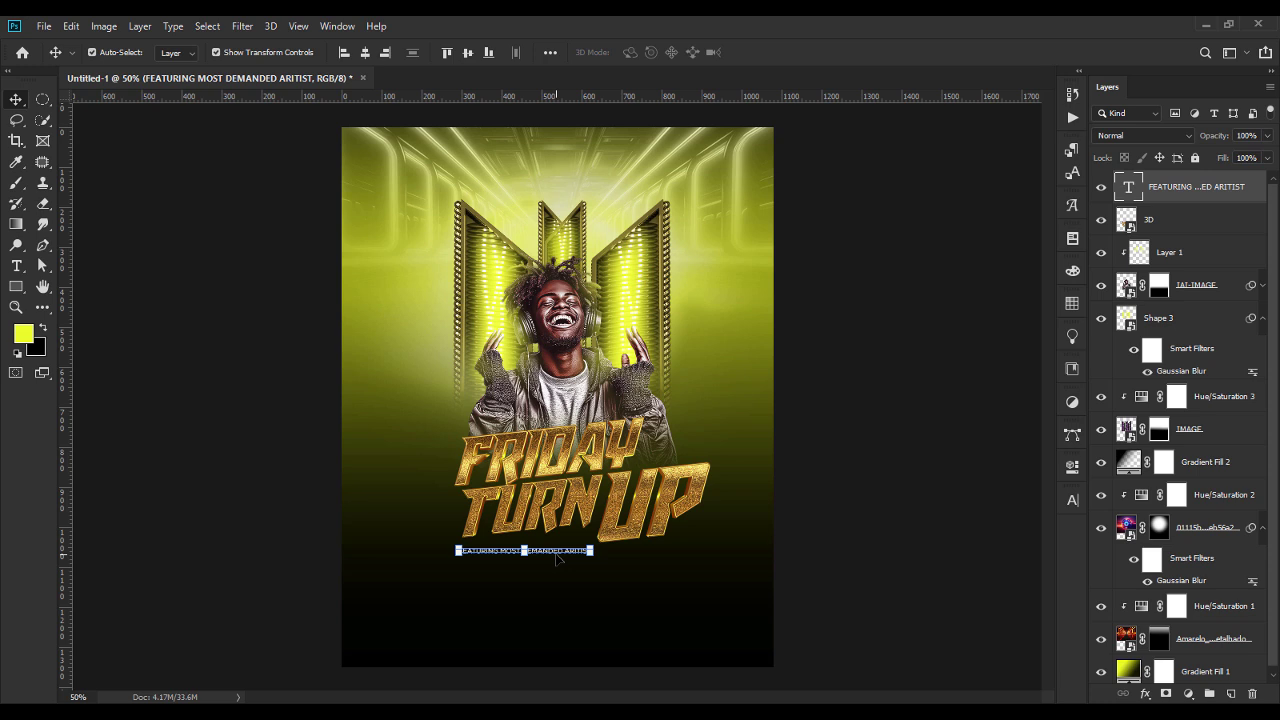
{"action": "key", "text": "ctrl+j"}
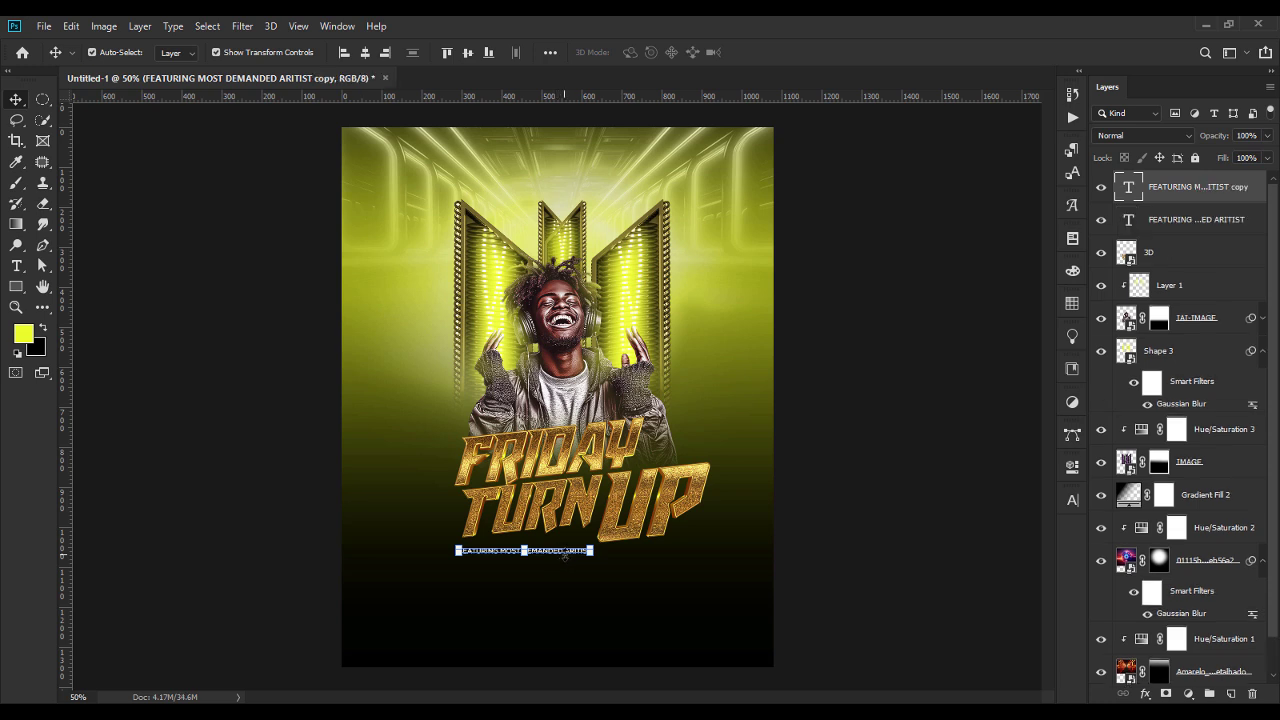
{"action": "left_click_drag", "start_coordinate": [570, 557], "coordinate": [571, 564]}
{"action": "double_click", "coordinate": [585, 558]}
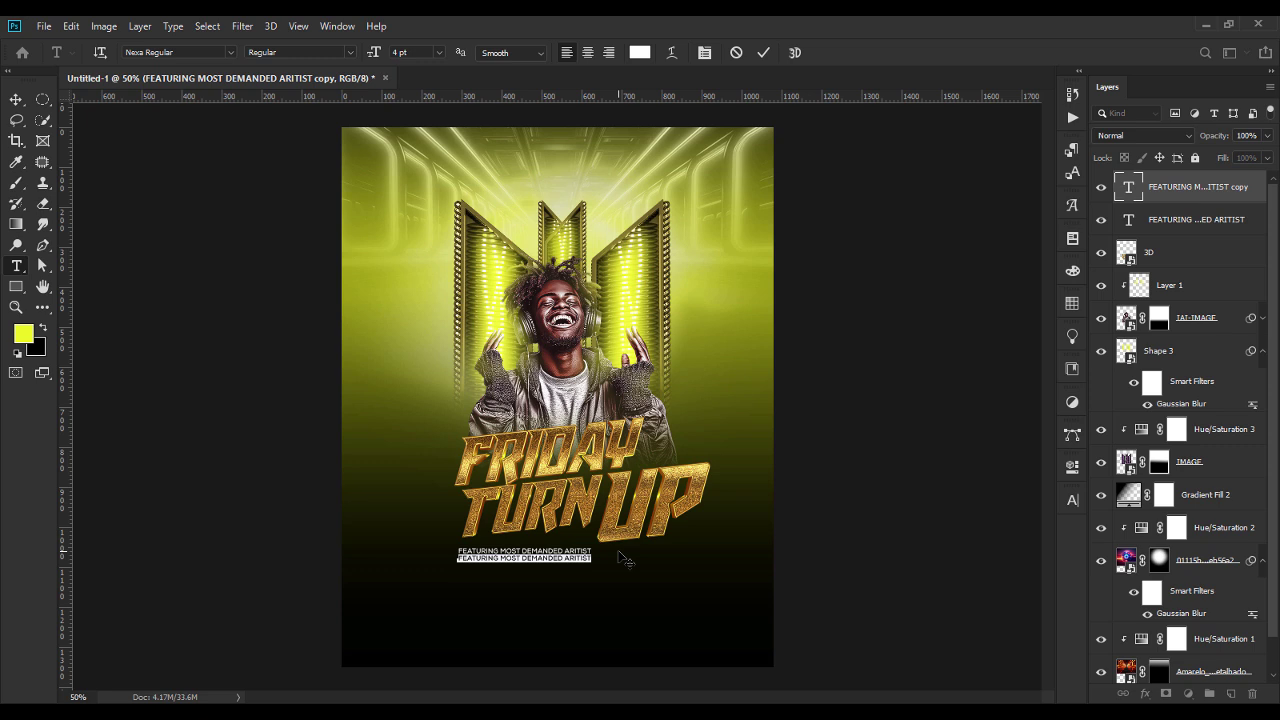
{"action": "type", "text": "STAR GUEST DJ KAVIN"}
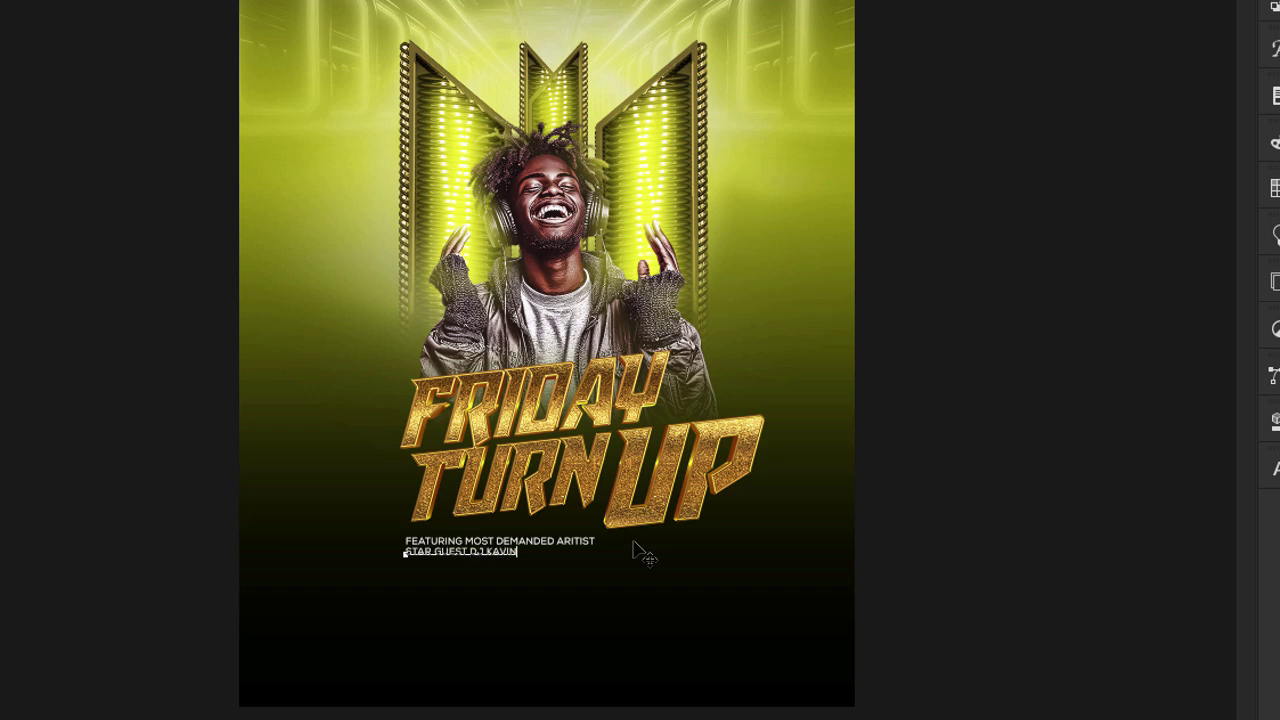
Step: Change the star guest line's font to Lemon Juice Regular and move it below the featuring line
{"action": "key", "text": "ctrl+a"}
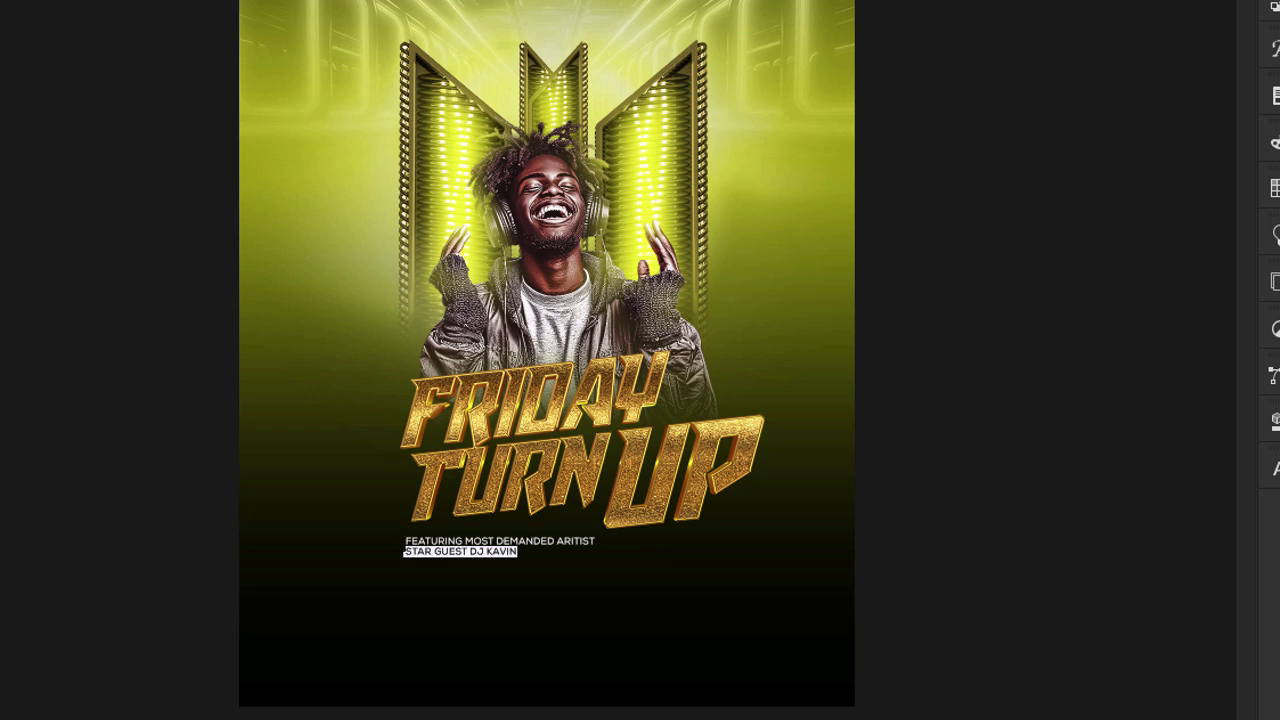
{"action": "left_click", "coordinate": [192, 8]}
{"action": "type", "text": "L"}
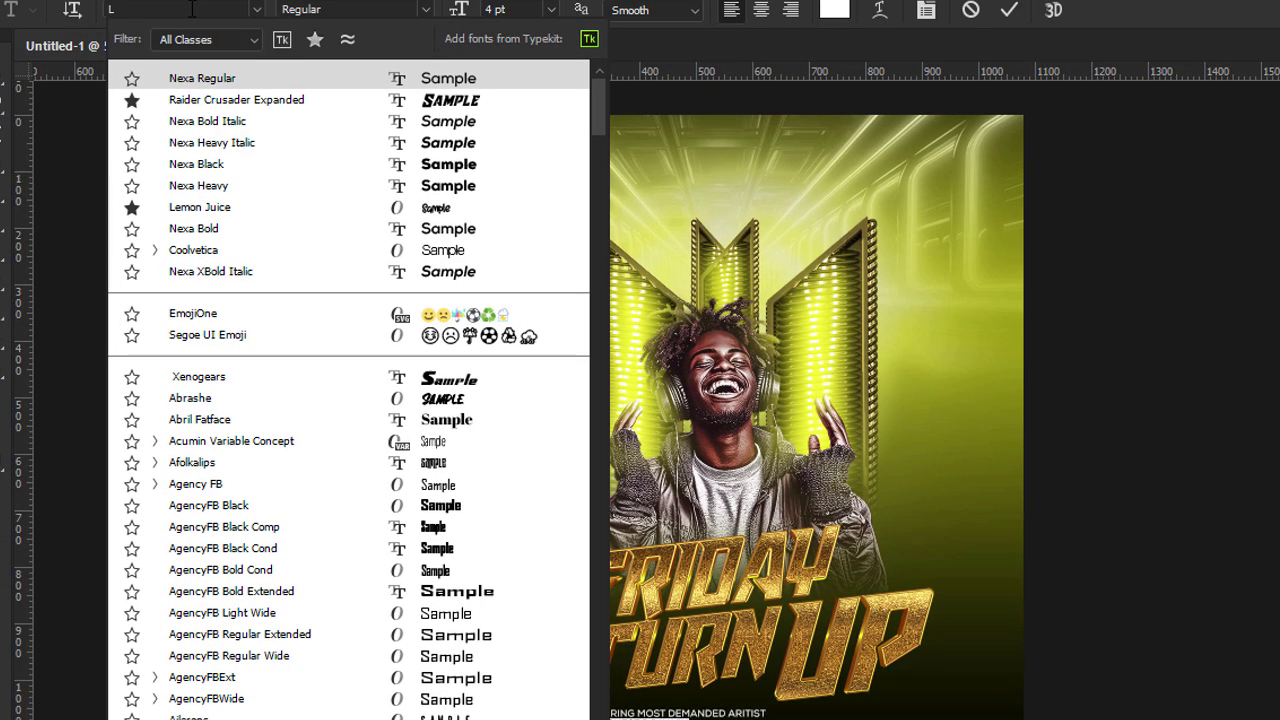
{"action": "type", "text": "EM"}
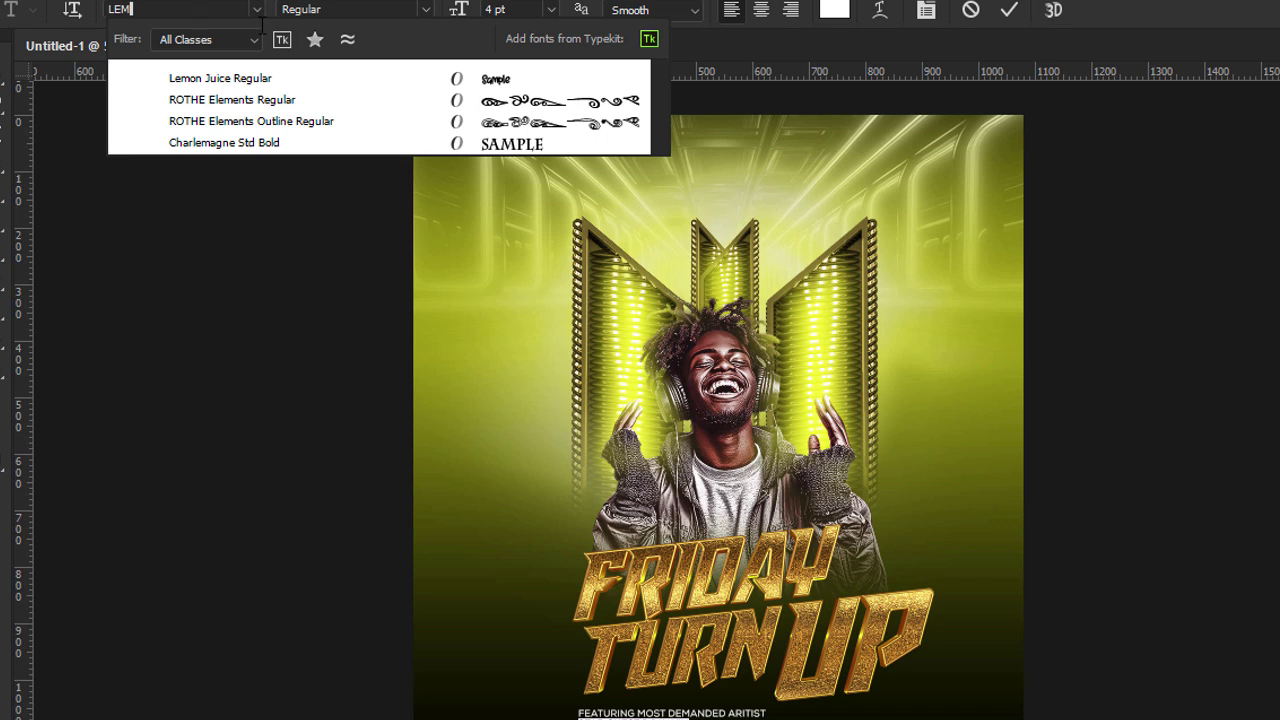
{"action": "key", "text": "Down"}
{"action": "key", "text": "Return"}
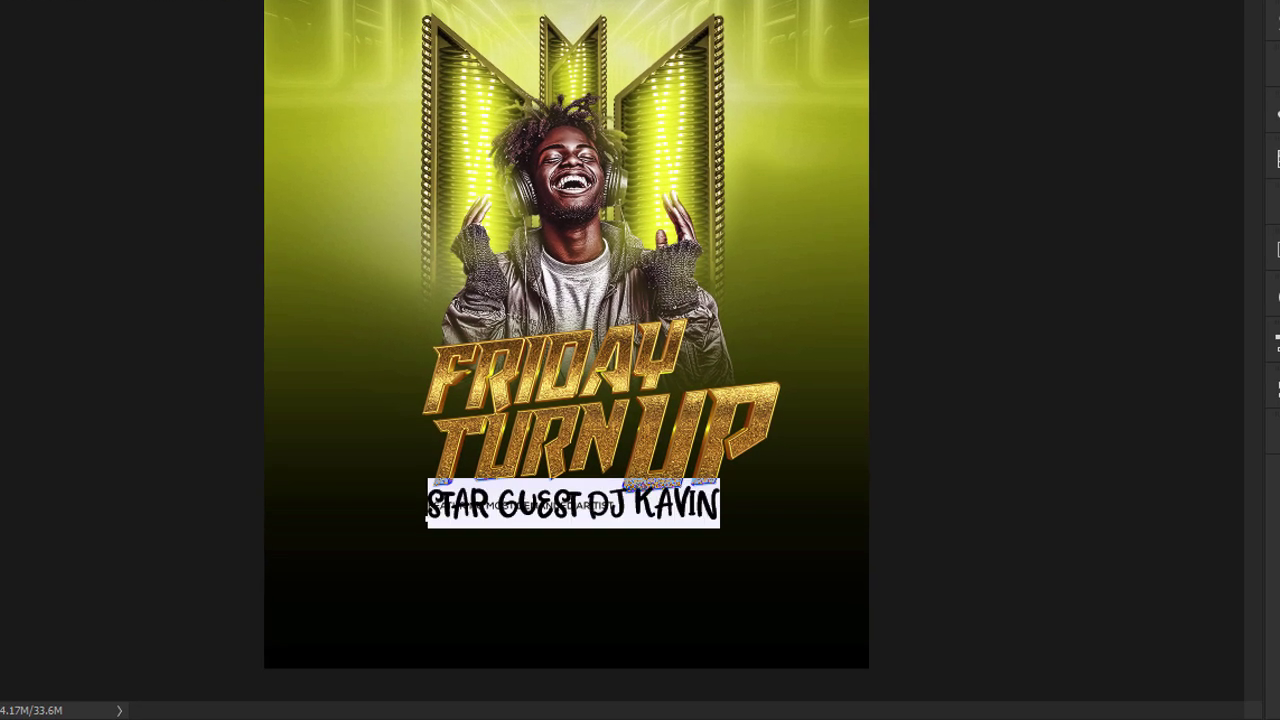
{"action": "key", "text": "ctrl+Return"}
{"action": "left_click_drag", "start_coordinate": [650, 502], "coordinate": [802, 497]}
Step: Color only the DJ's name in the star guest line yellow, eeef0c
{"action": "double_click", "coordinate": [575, 530]}
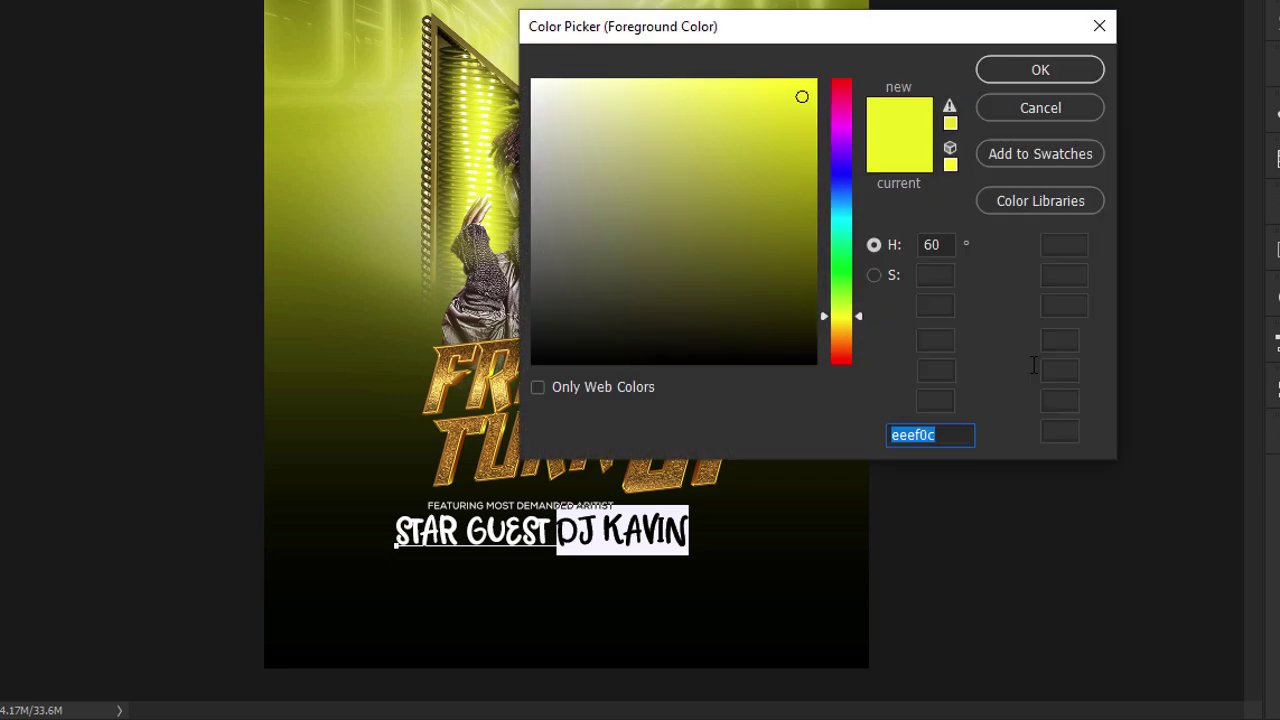
{"action": "key", "text": "Return"}
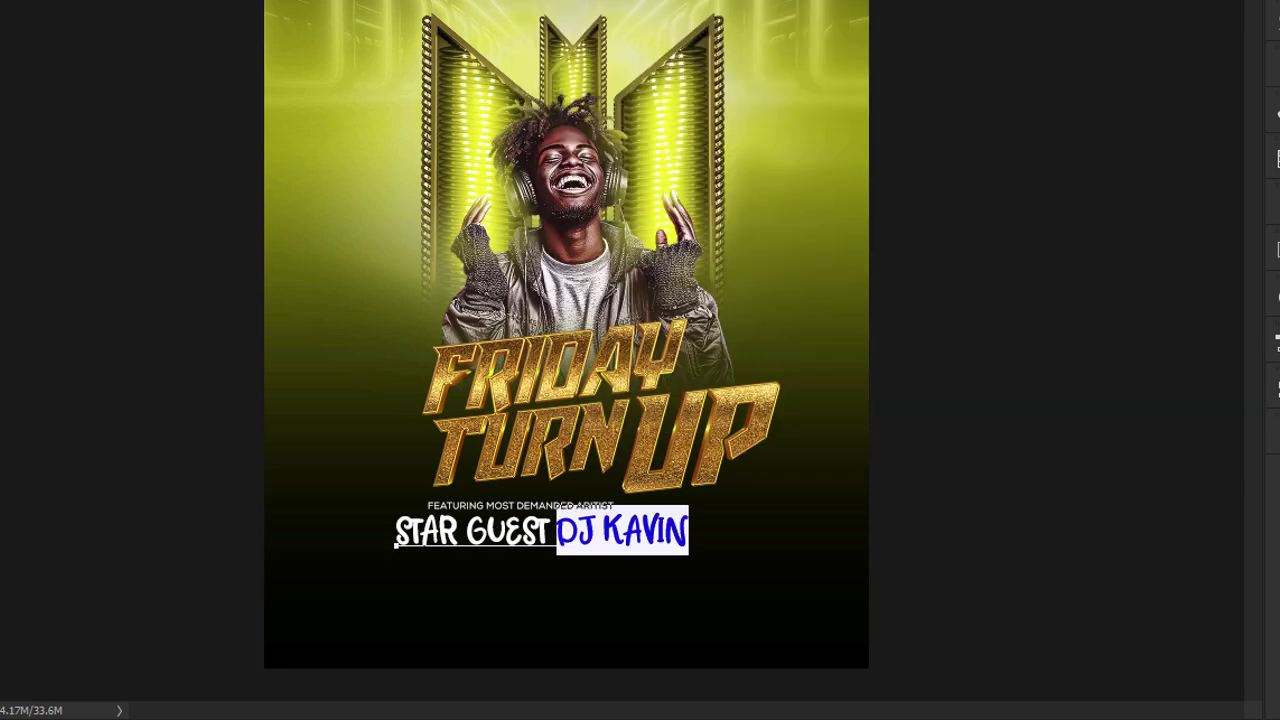
{"action": "key", "text": "ctrl+Return"}
Step: Center the star guest line beneath the featuring line and shift both lines left under the FRIDAY TURN UP title
{"action": "left_click_drag", "start_coordinate": [690, 531], "coordinate": [602, 538]}
{"action": "left_click", "coordinate": [520, 506], "text": "shift"}
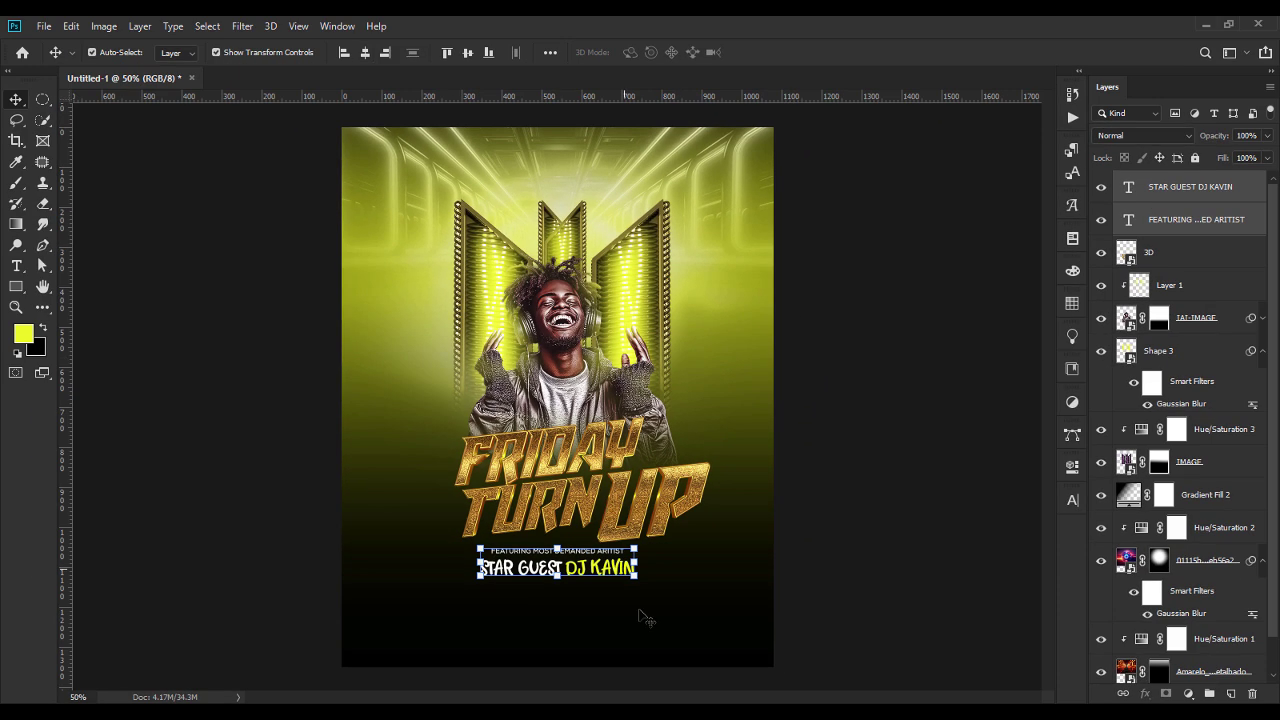
{"action": "key", "text": "shift+Left"}
{"action": "key", "text": "shift+Left"}
{"action": "key", "text": "shift+Left"}
{"action": "key", "text": "shift+Left"}
{"action": "key", "text": "shift+Left"}
{"action": "key", "text": "shift+Left"}
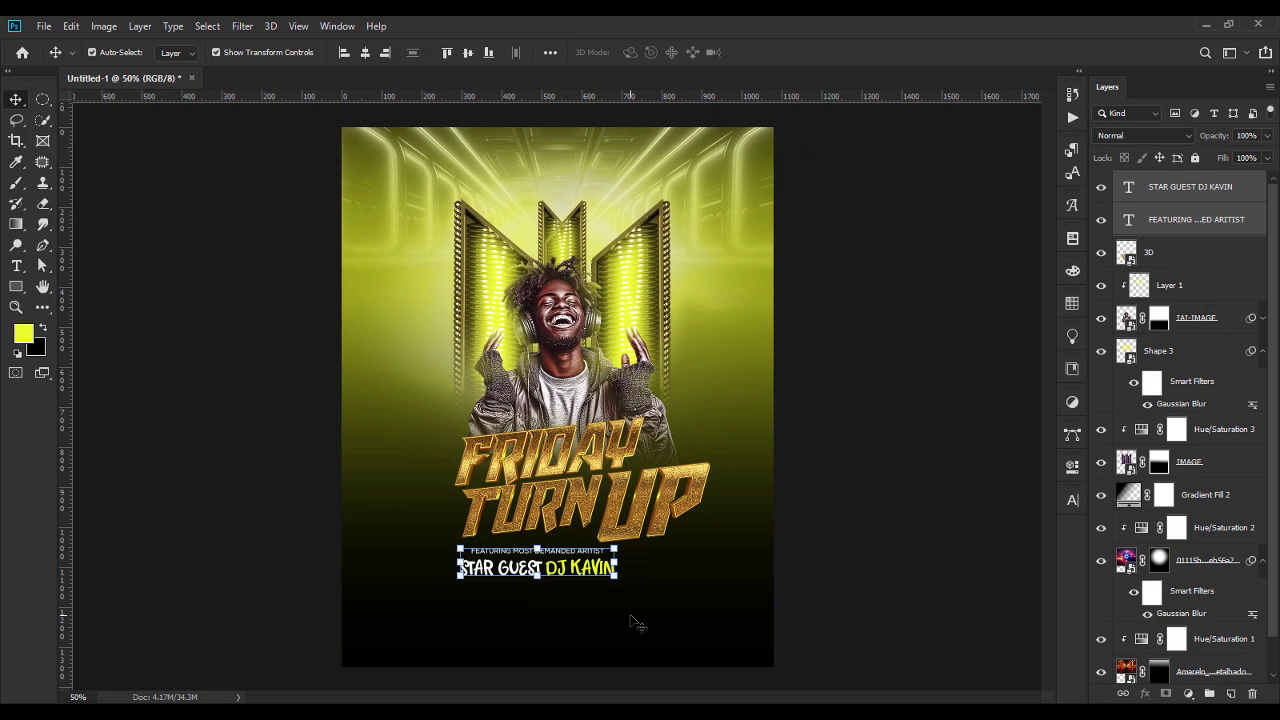
Step: Nudge the star guest line slightly up toward the featuring line
{"action": "left_click", "coordinate": [1186, 201]}
{"action": "key", "text": "Up"}
{"action": "left_click", "coordinate": [834, 502]}
{"action": "left_click", "coordinate": [575, 569]}
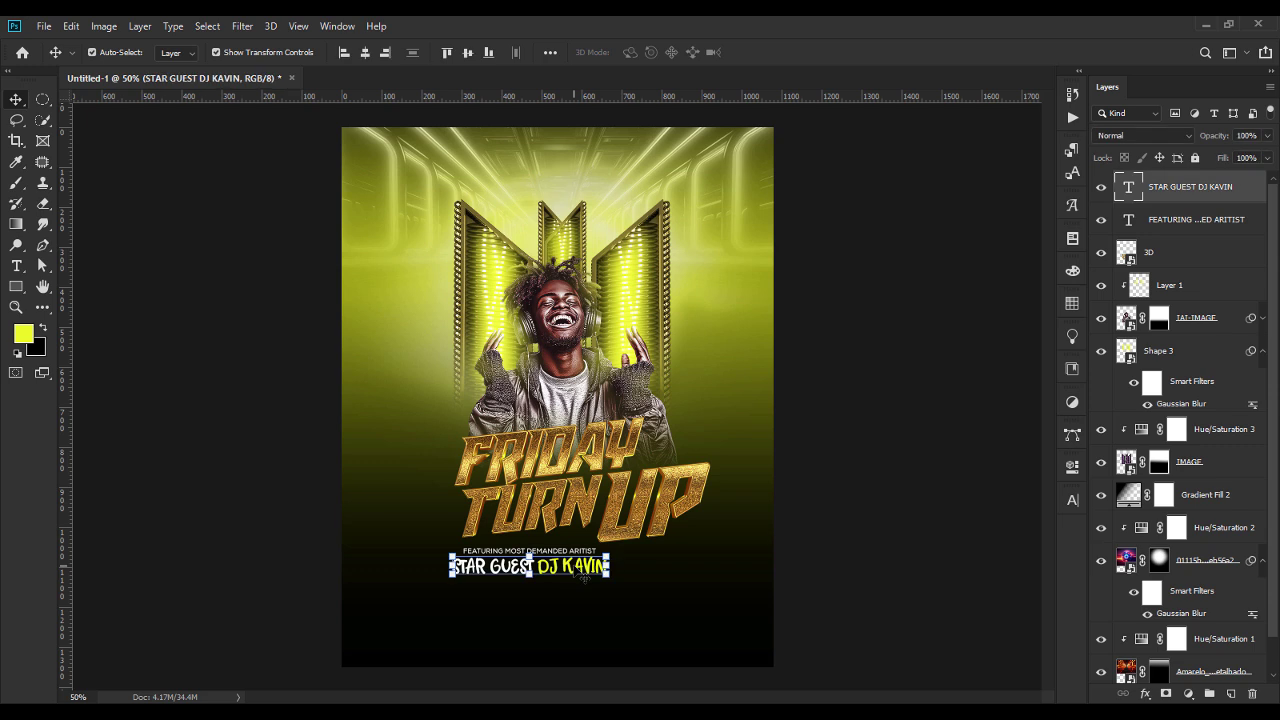
{"action": "mouse_move", "coordinate": [583, 578]}
{"action": "left_mouse_down"}
{"action": "mouse_move", "coordinate": [583, 595]}
{"action": "mouse_move", "coordinate": [575, 585]}
{"action": "left_mouse_up"}
{"action": "key", "text": "ctrl+z"}
Step: Duplicate the featuring line and move the copy below the star guest line
{"action": "left_click", "coordinate": [1208, 219]}
{"action": "key", "text": "ctrl+j"}
{"action": "key", "text": "shift+Down"}
{"action": "key", "text": "shift+Down"}
{"action": "key", "text": "shift+Down"}
{"action": "key", "text": "shift+Down"}
{"action": "key", "text": "shift+Down"}
{"action": "key", "text": "shift+Down"}
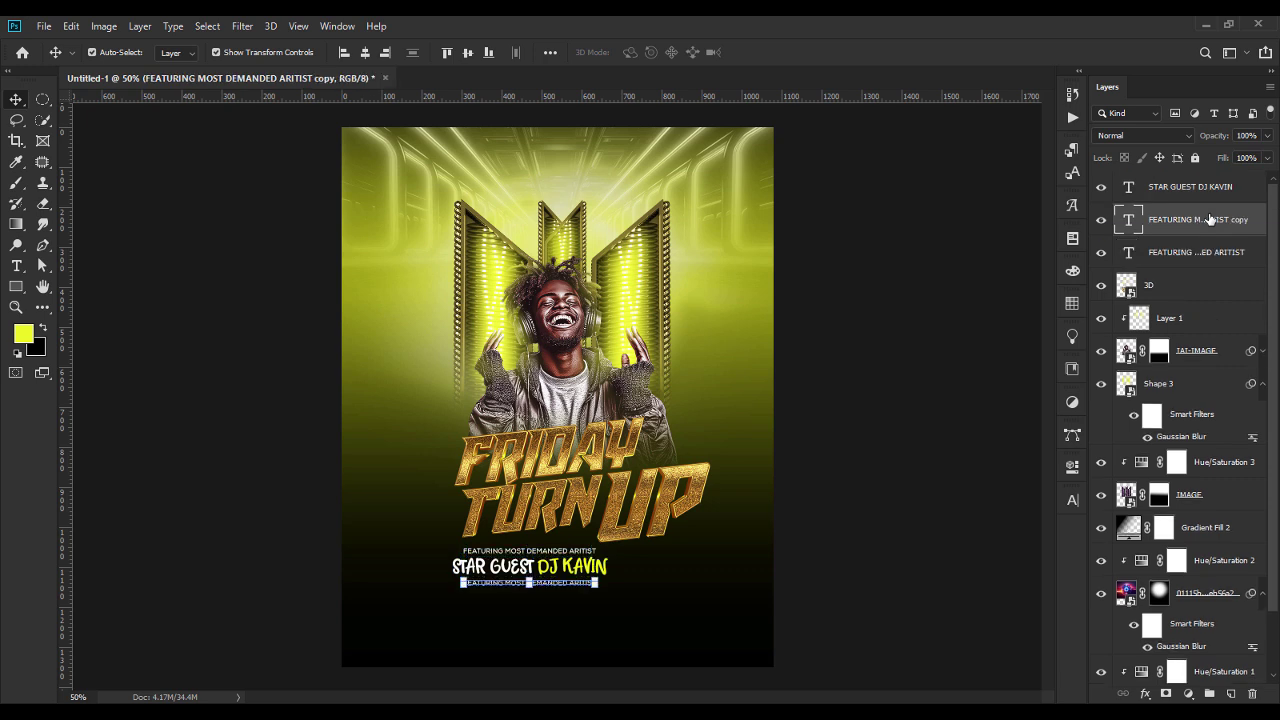
Step: Replace the copied line's text with a row of forward slashes
{"action": "double_click", "coordinate": [1130, 222]}
{"action": "key", "text": "BackSpace"}
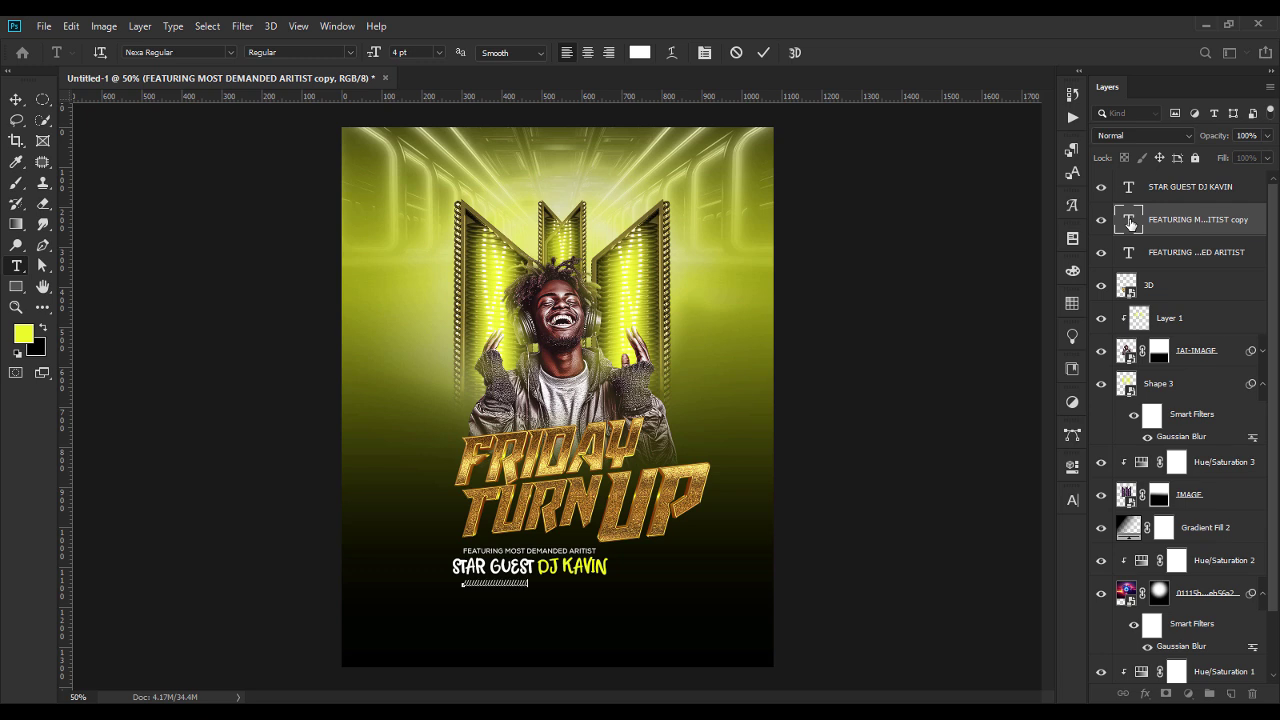
{"action": "double_click", "coordinate": [1132, 223]}
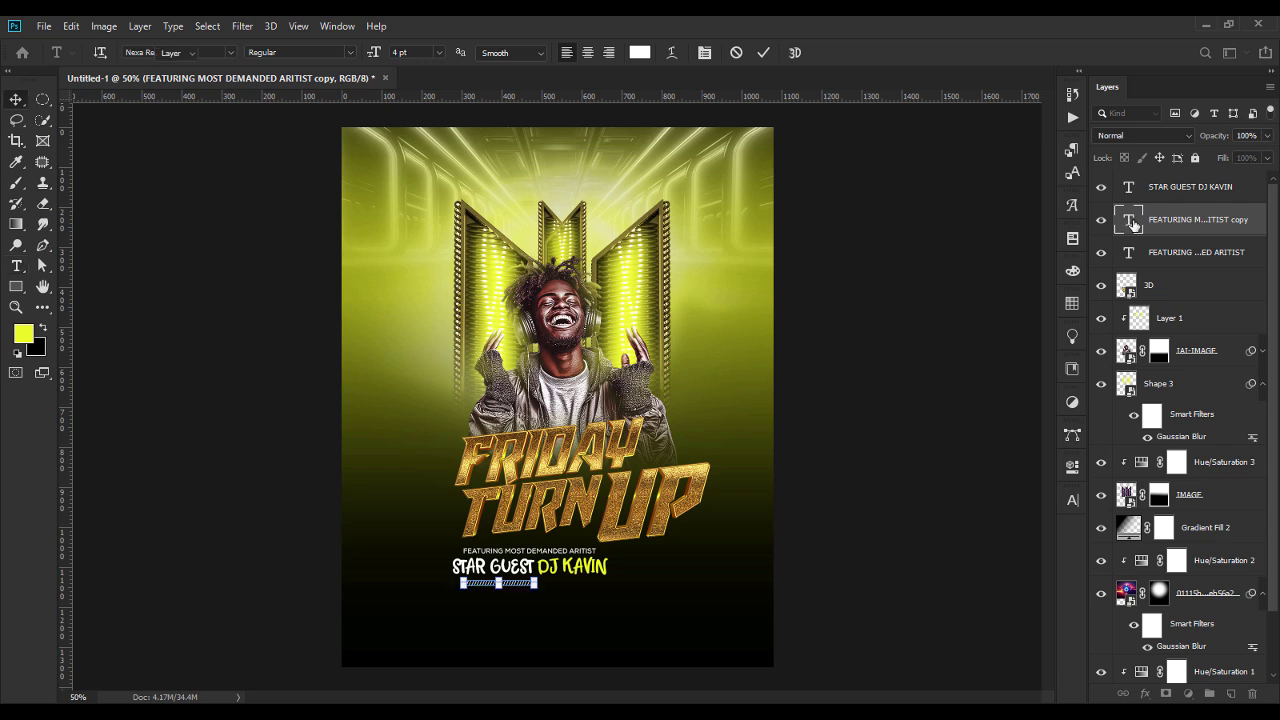
Step: Widen the slash row's tracking to 360 and set its font size to 5 pt
{"action": "left_click", "coordinate": [1073, 500]}
{"action": "left_click", "coordinate": [979, 558]}
{"action": "left_click_drag", "start_coordinate": [985, 562], "coordinate": [999, 566]}
{"action": "left_click", "coordinate": [932, 541]}
{"action": "key", "text": "Up"}
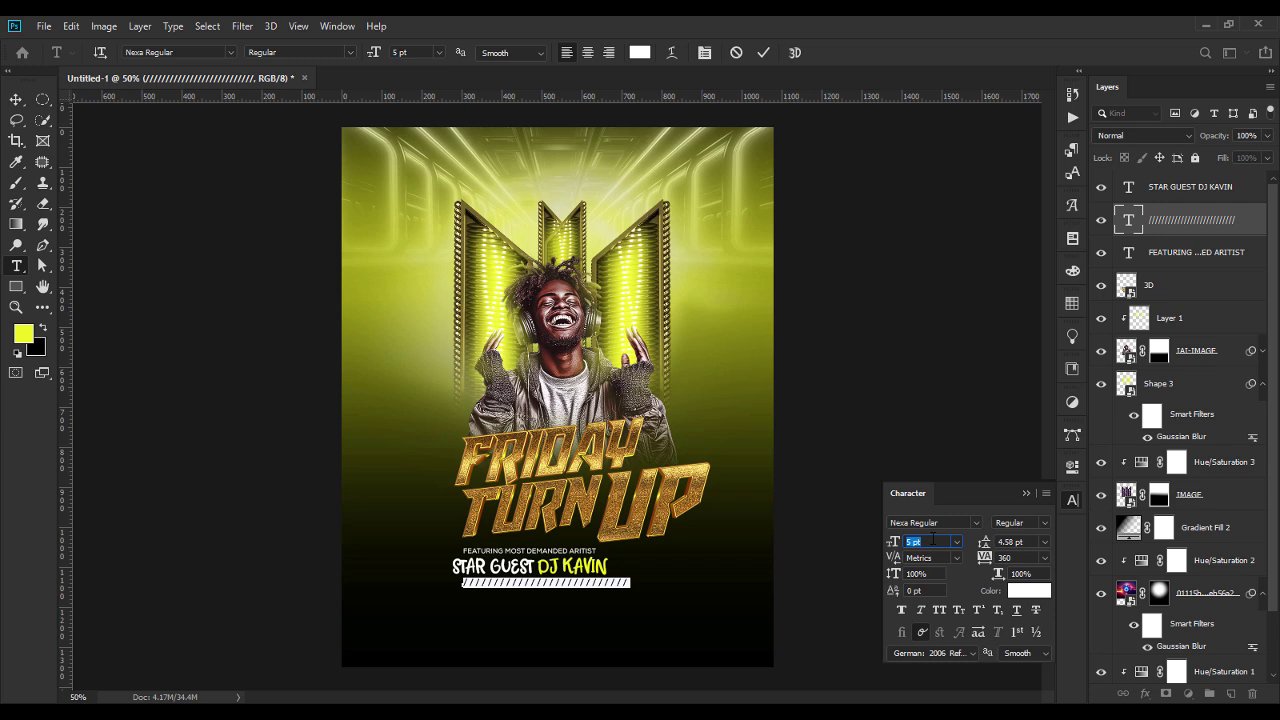
Step: Reduce the slash row's tracking to 200
{"action": "left_click", "coordinate": [1020, 557]}
{"action": "key", "text": "Down"}
{"action": "key", "text": "Down"}
{"action": "key", "text": "Down"}
{"action": "key", "text": "Down"}
{"action": "key", "text": "Down"}
{"action": "key", "text": "Down"}
{"action": "key", "text": "Down"}
{"action": "key", "text": "Down"}
{"action": "key", "text": "Down"}
{"action": "key", "text": "Down"}
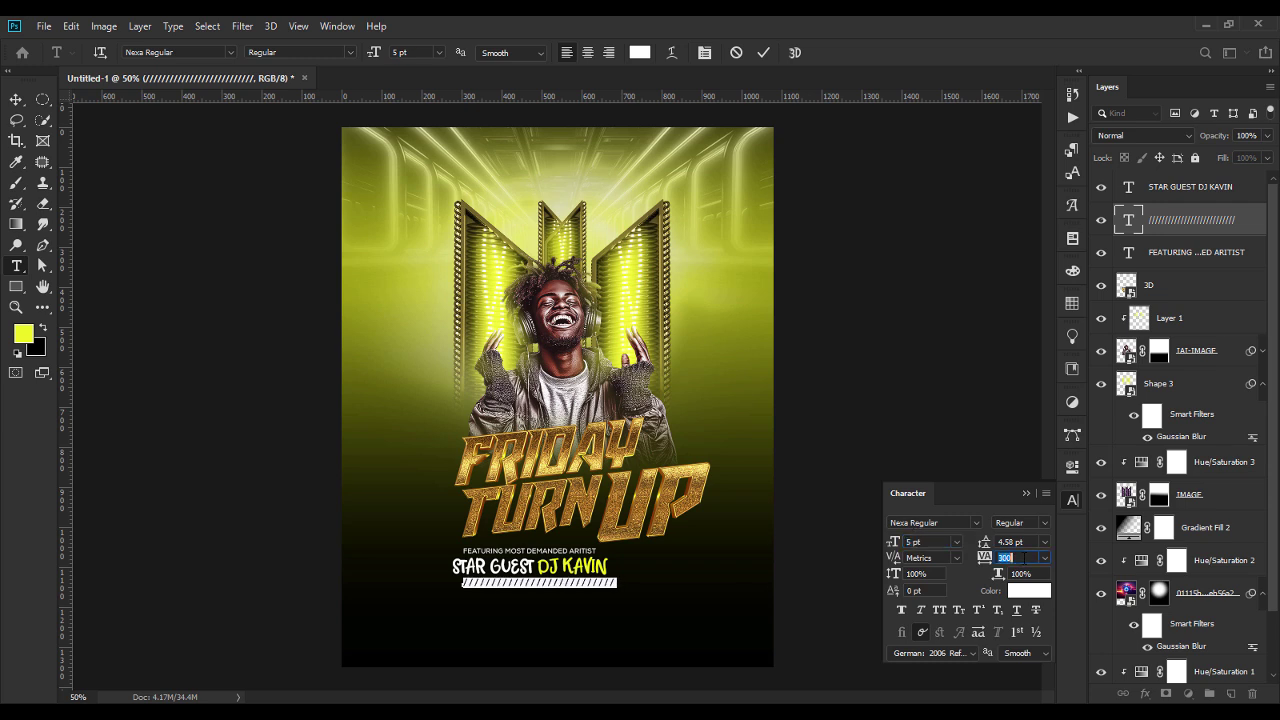
{"action": "key", "text": "Down"}
{"action": "key", "text": "Down"}
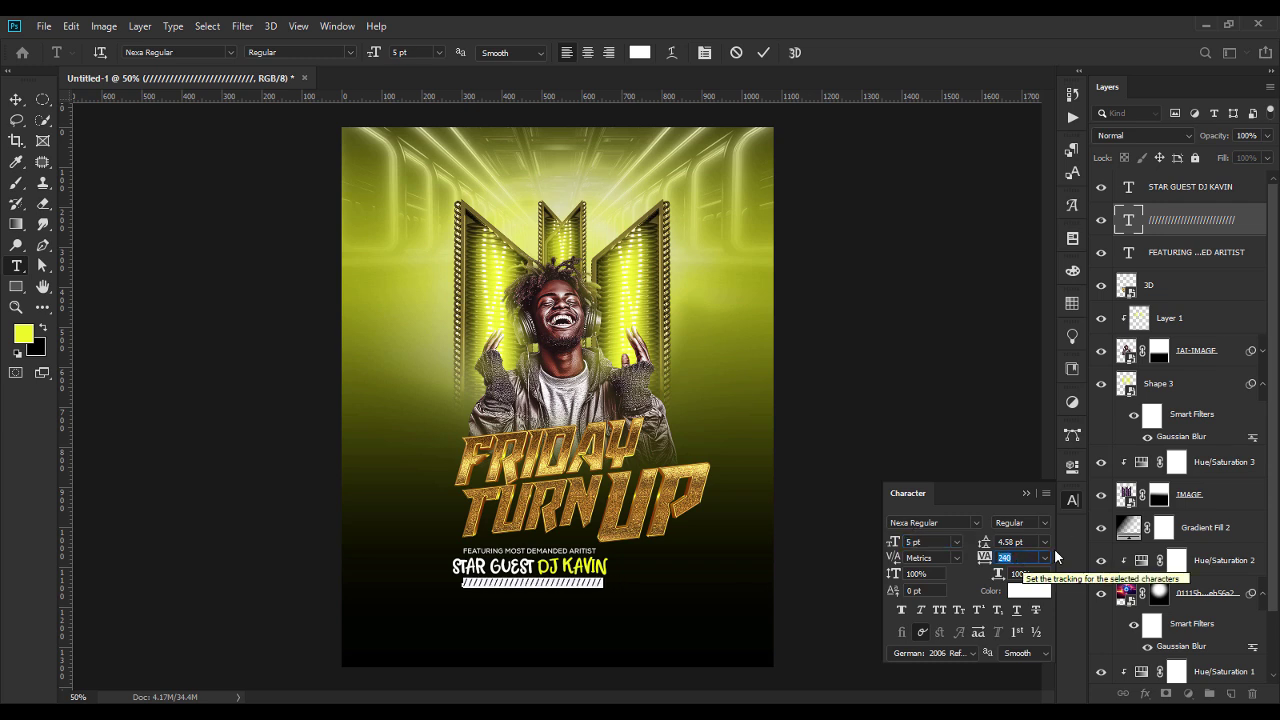
{"action": "key", "text": "Down"}
{"action": "key", "text": "Down"}
{"action": "key", "text": "Down"}
{"action": "key", "text": "Down"}
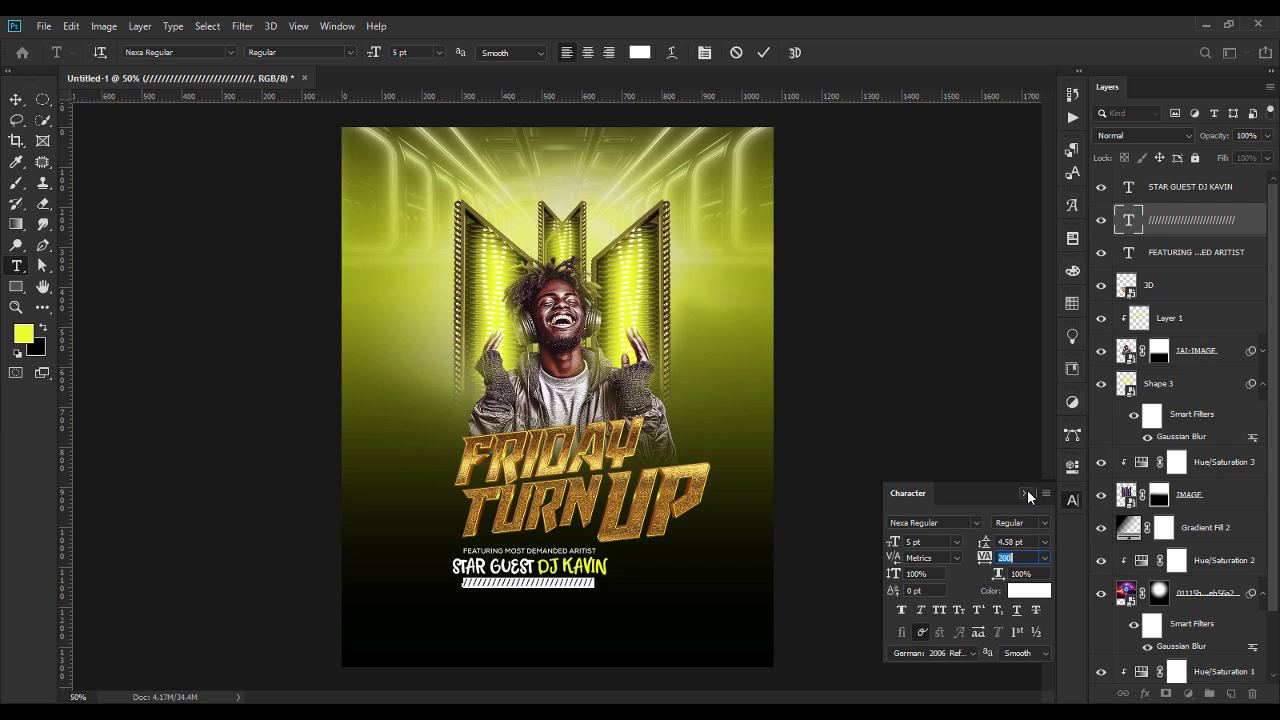
Step: Color the slash row yellow, eeef0c
{"action": "left_click", "coordinate": [1027, 492]}
{"action": "left_click", "coordinate": [22, 334]}
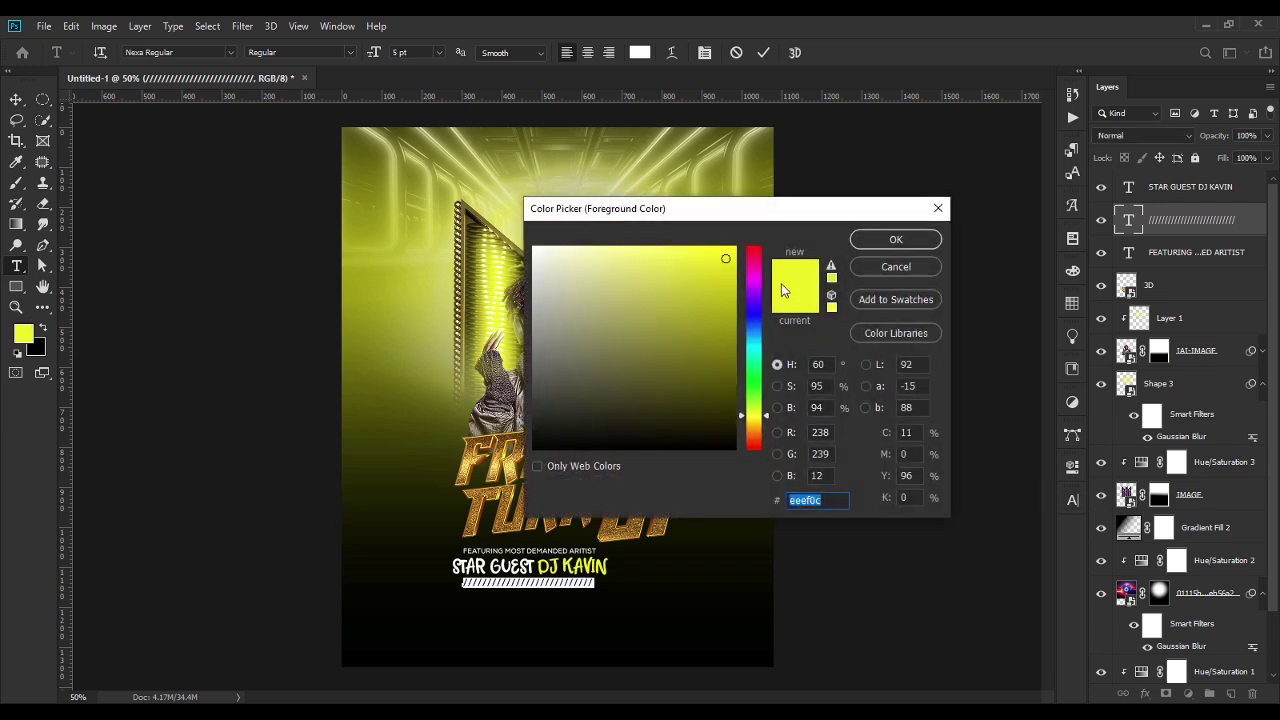
{"action": "key", "text": "Return"}
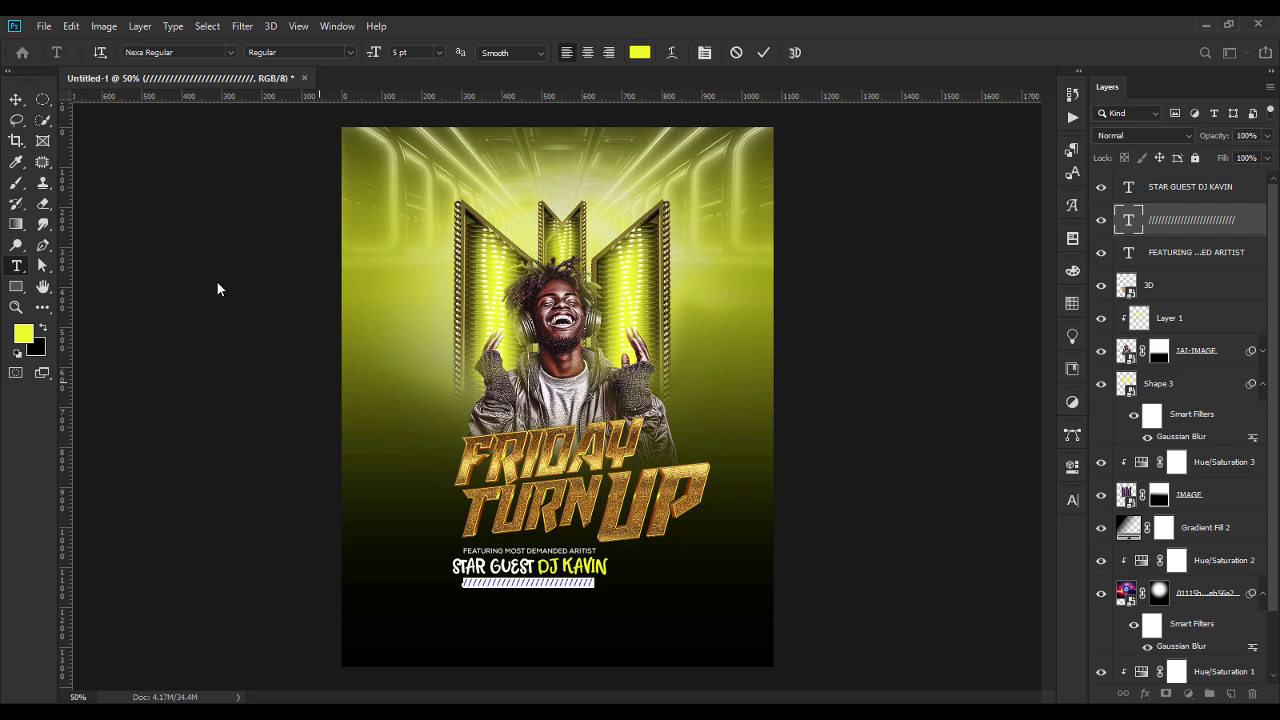
Step: Reposition the slash row directly beneath the star guest line
{"action": "left_click", "coordinate": [16, 100]}
{"action": "left_click_drag", "start_coordinate": [575, 586], "coordinate": [563, 585]}
{"action": "key", "text": "t"}
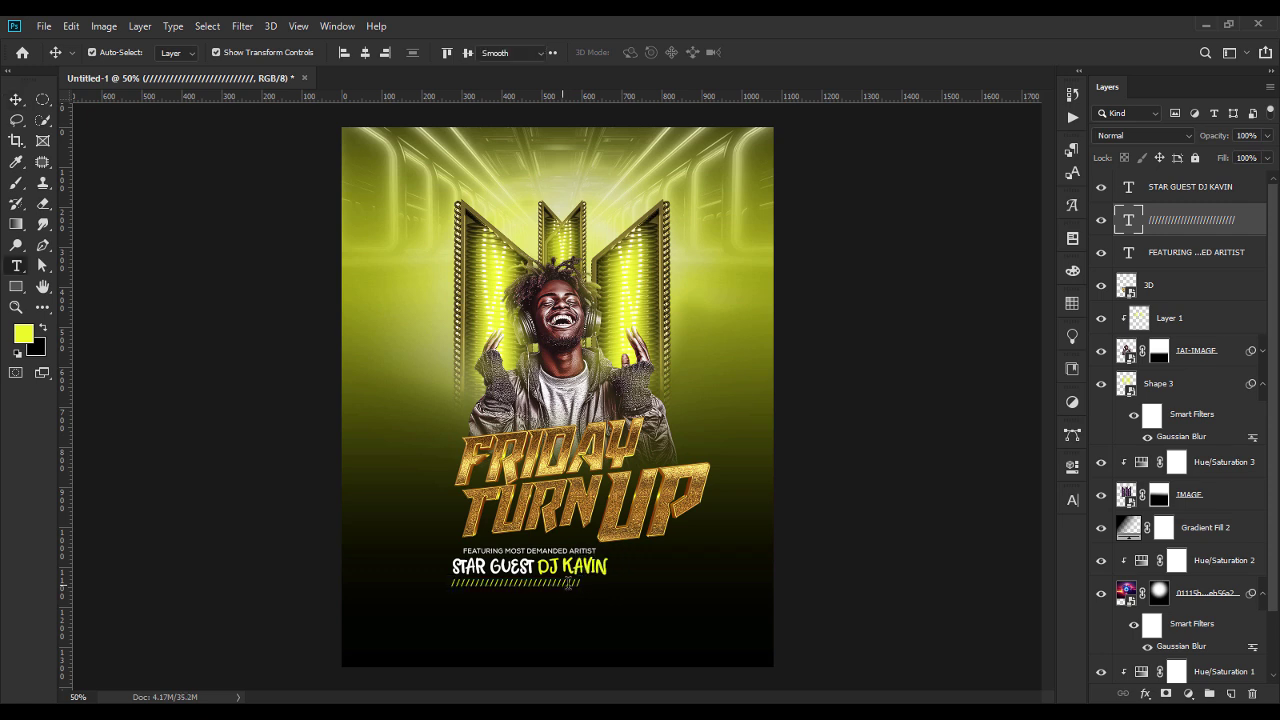
{"action": "double_click", "coordinate": [567, 583]}
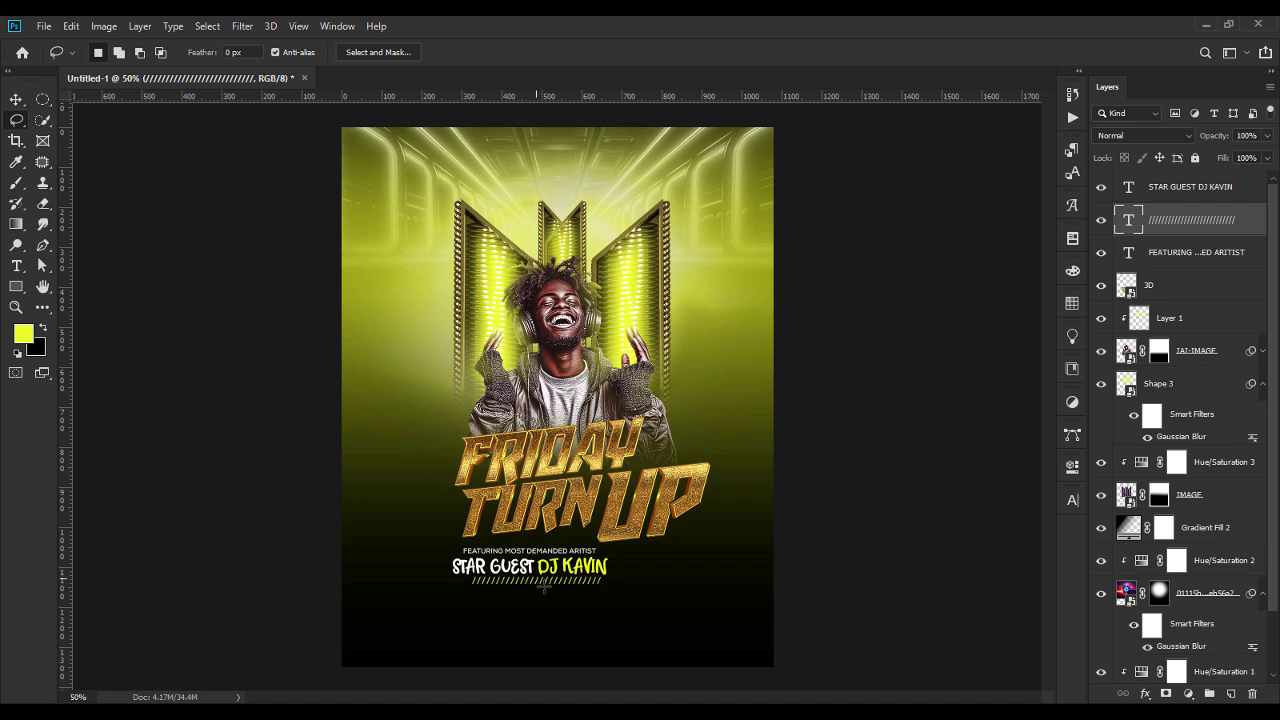
{"action": "left_click", "coordinate": [16, 99]}
{"action": "mouse_move", "coordinate": [585, 586]}
{"action": "left_mouse_down"}
{"action": "mouse_move", "coordinate": [567, 589]}
{"action": "mouse_move", "coordinate": [592, 590]}
{"action": "left_mouse_up"}
Step: Extend the slash row to the star guest line's full width by copying and pasting more slashes
{"action": "double_click", "coordinate": [558, 583]}
{"action": "key", "text": "ctrl+c"}
{"action": "left_click", "coordinate": [599, 590]}
{"action": "key", "text": "ctrl+v"}
{"action": "key", "text": "ctrl+Return"}
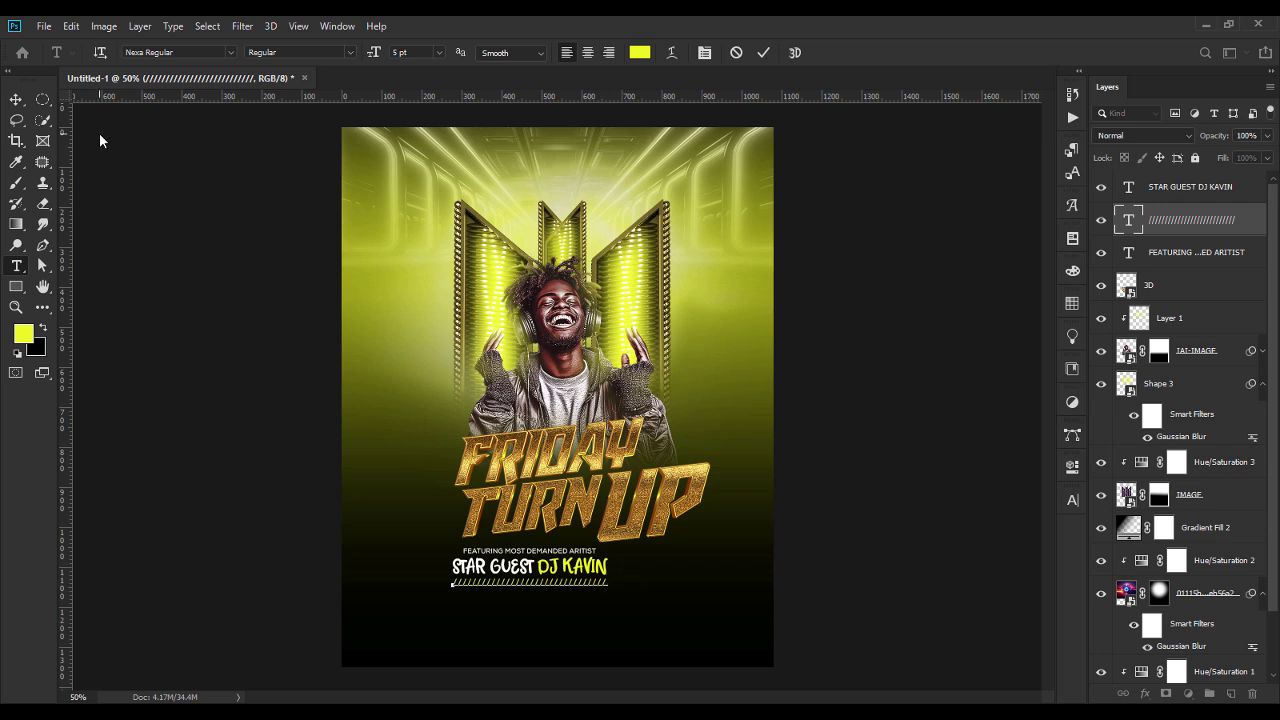
Step: Scale the featuring line, star guest line and slash row together to 97.93% so they start near the gold title's left edge
{"action": "left_click", "coordinate": [16, 100]}
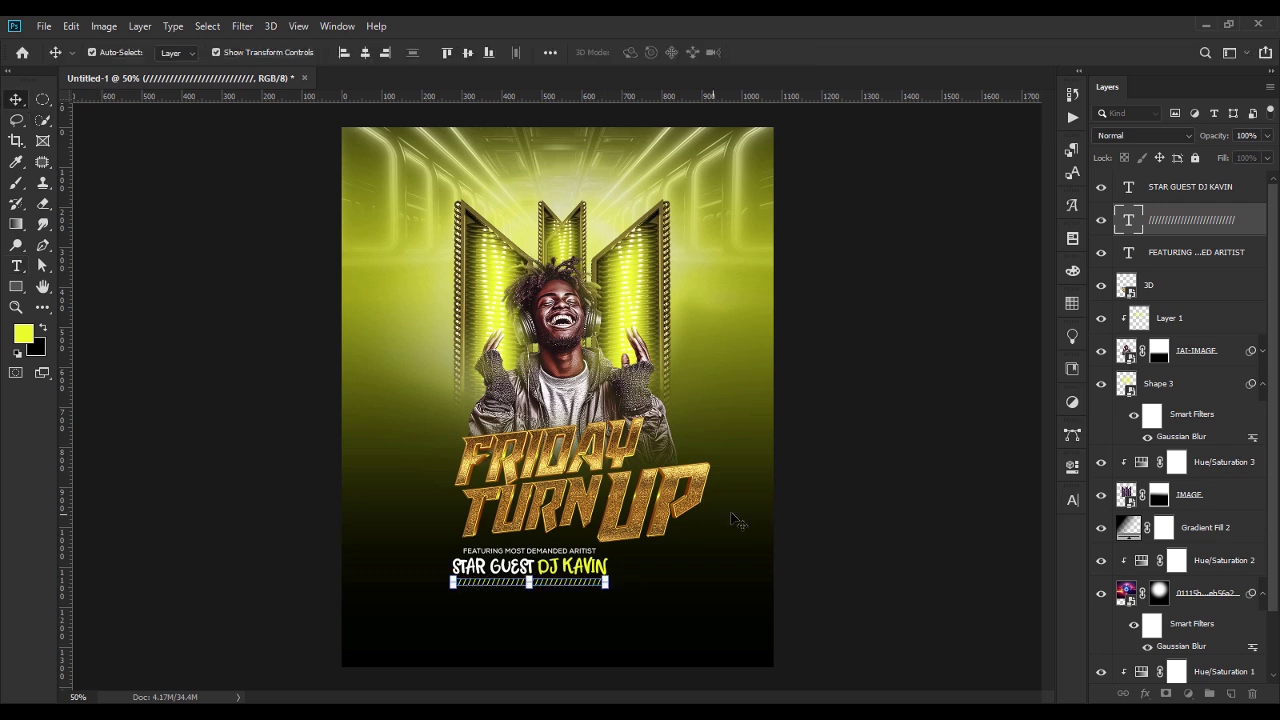
{"action": "left_click", "coordinate": [597, 588]}
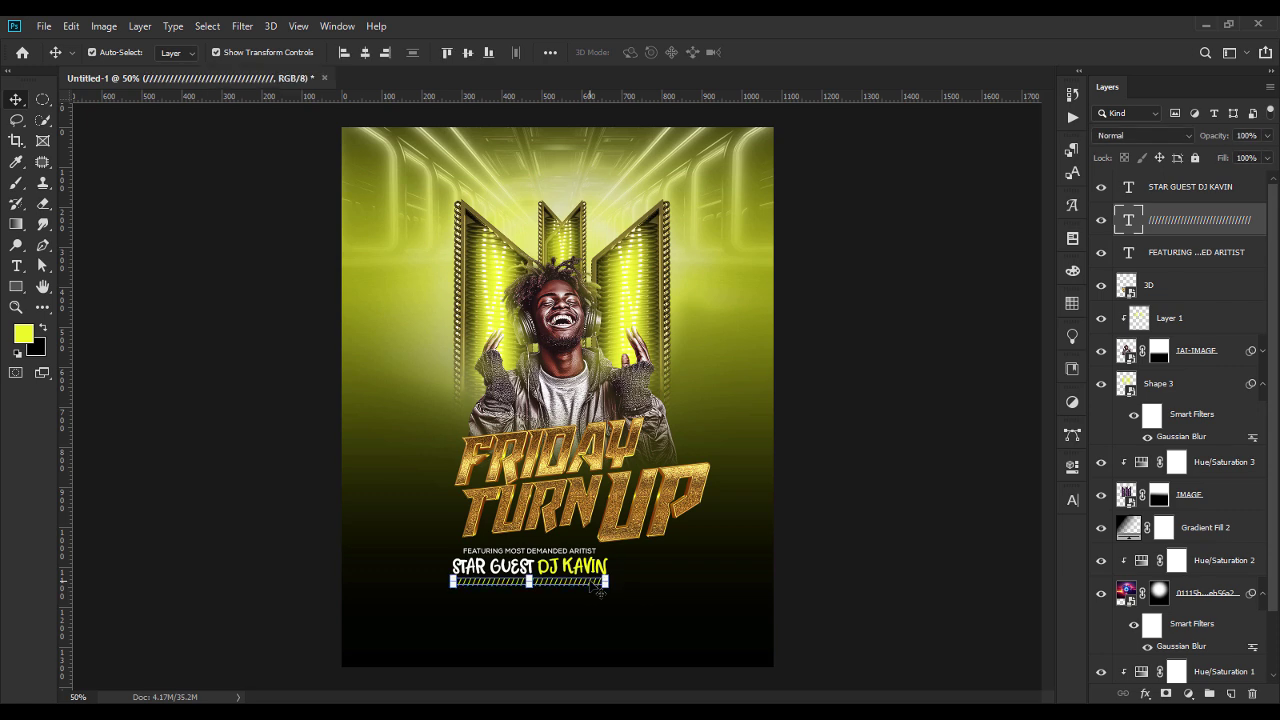
{"action": "left_click", "coordinate": [1190, 254]}
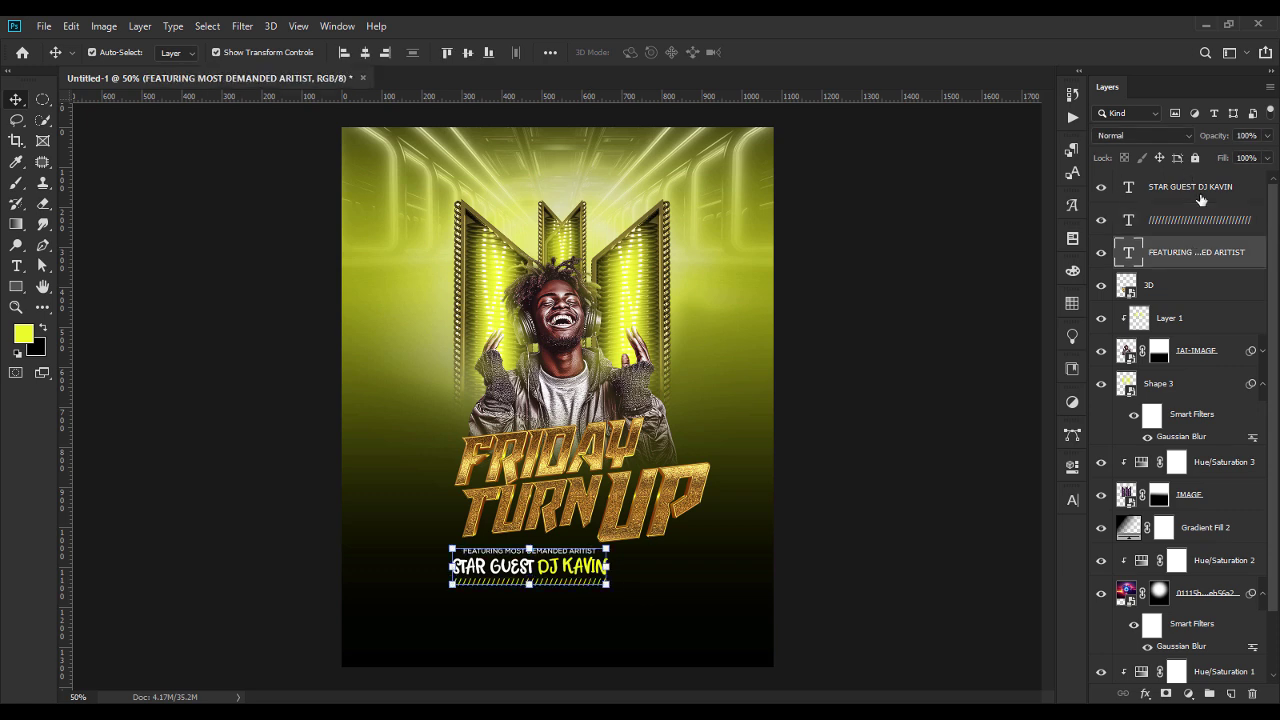
{"action": "left_click", "coordinate": [1200, 190], "text": "shift"}
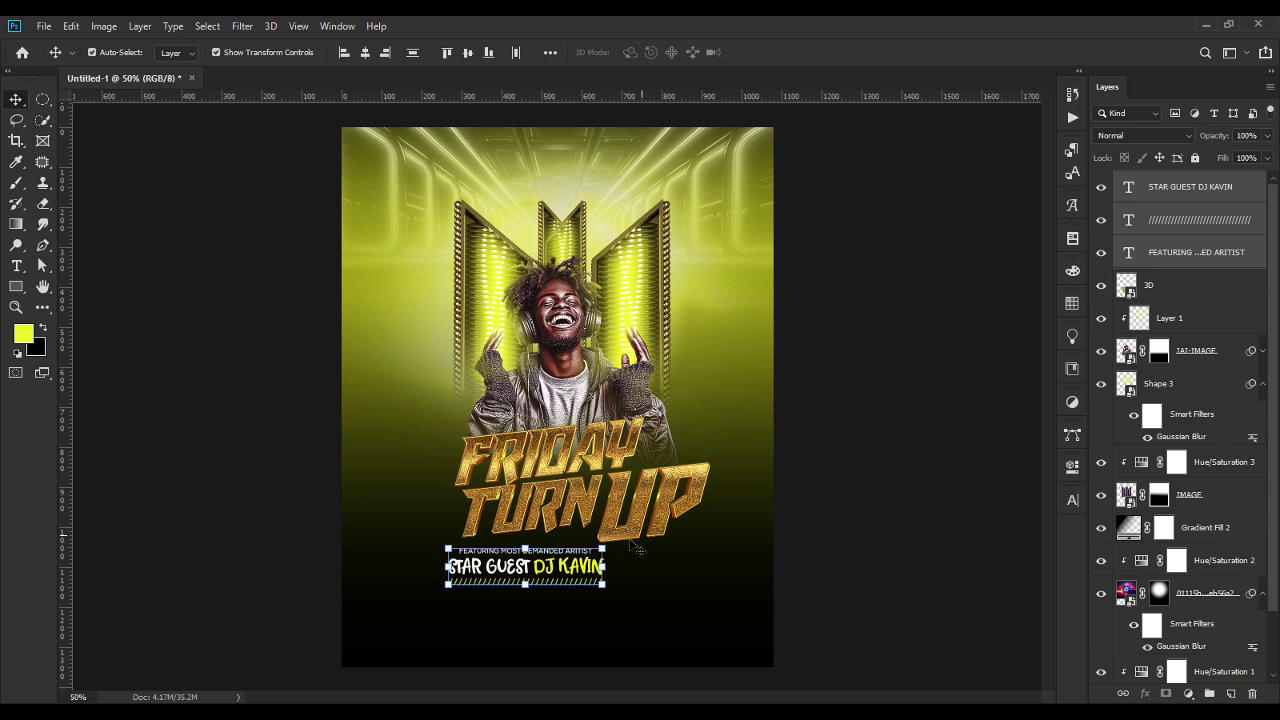
{"action": "left_click_drag", "start_coordinate": [449, 567], "coordinate": [453, 567]}
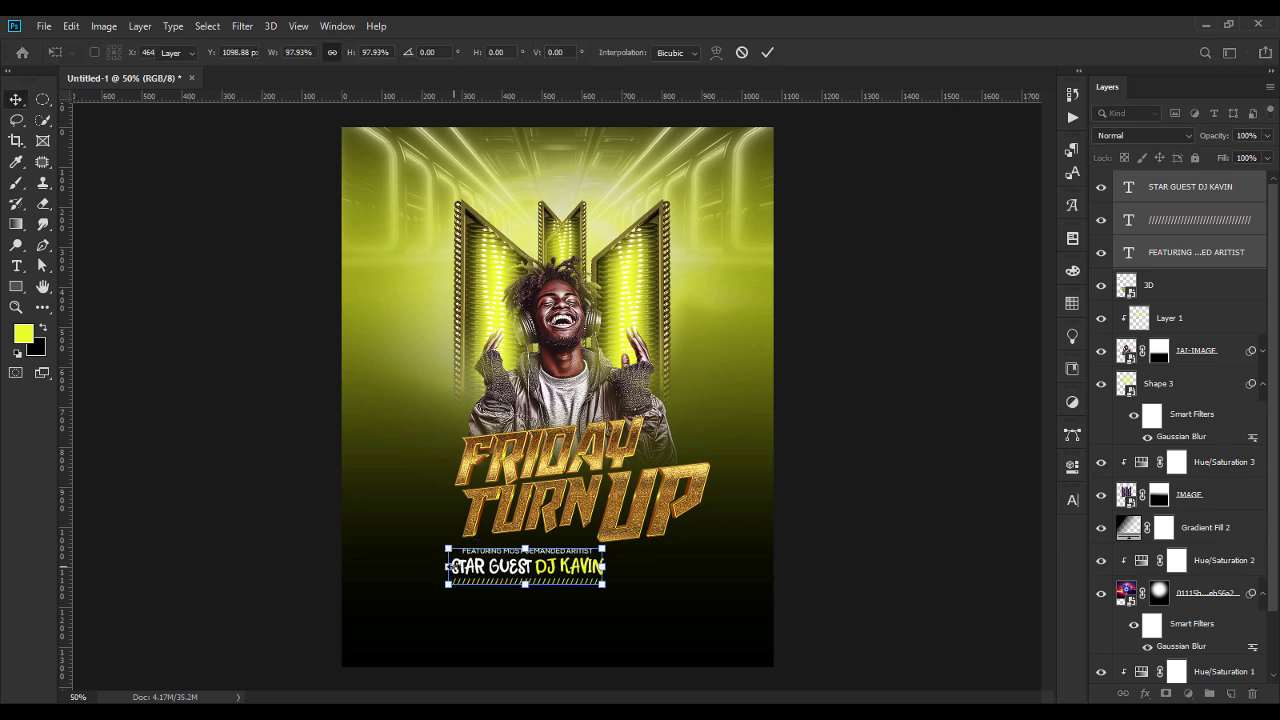
{"action": "key", "text": "Return"}
{"action": "left_click", "coordinate": [887, 460]}
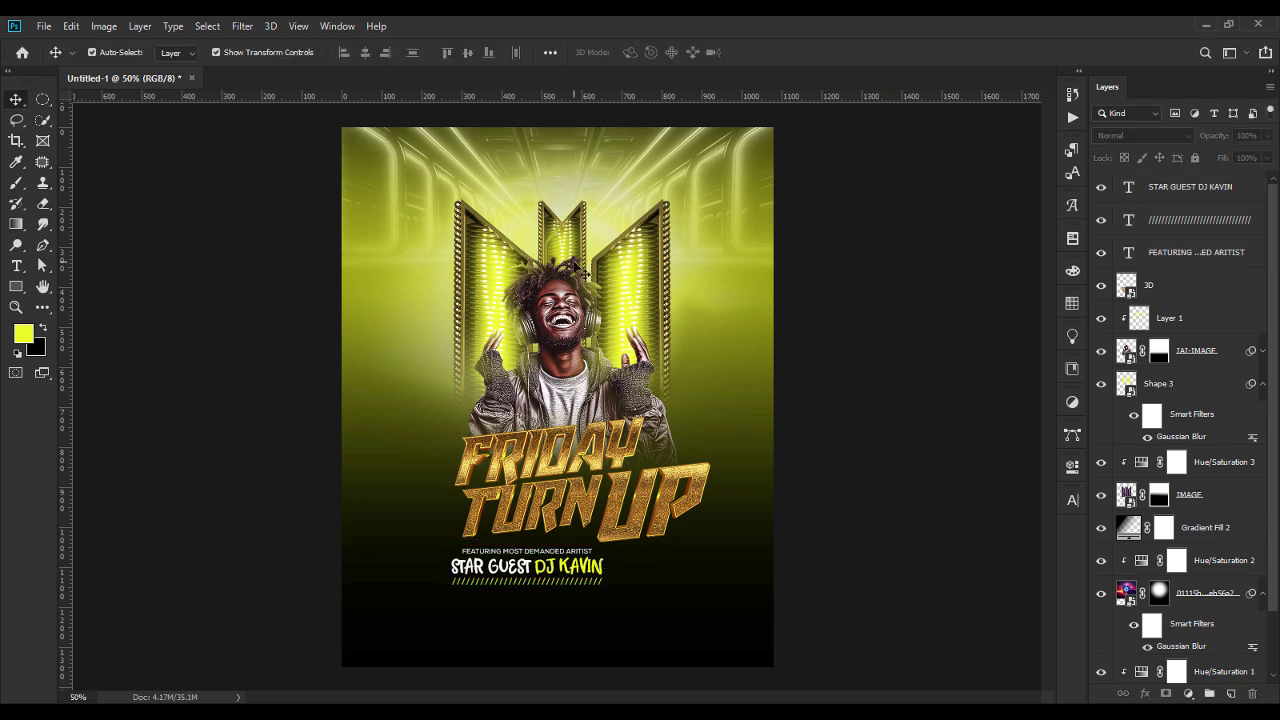
Step: Center the IMAGE door layer and the Shape 3 glow layer horizontally on the canvas
{"action": "left_click", "coordinate": [654, 283]}
{"action": "left_click", "coordinate": [1220, 505]}
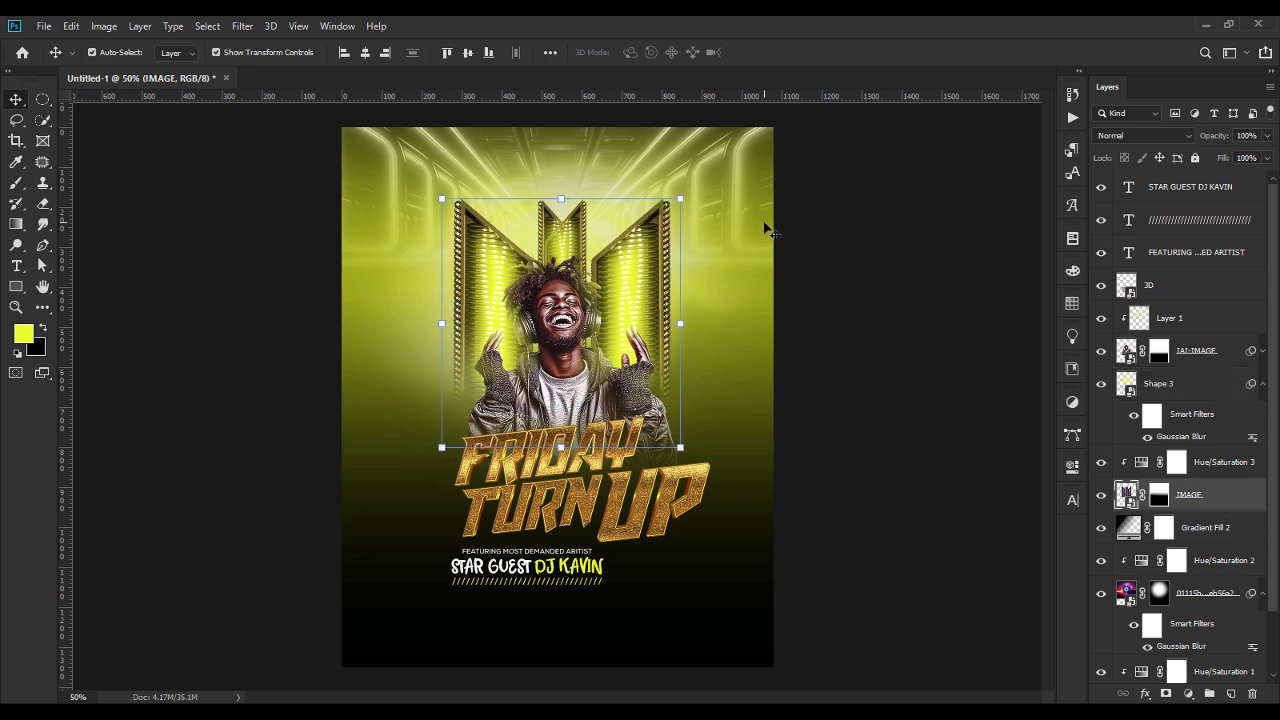
{"action": "left_click", "coordinate": [366, 53]}
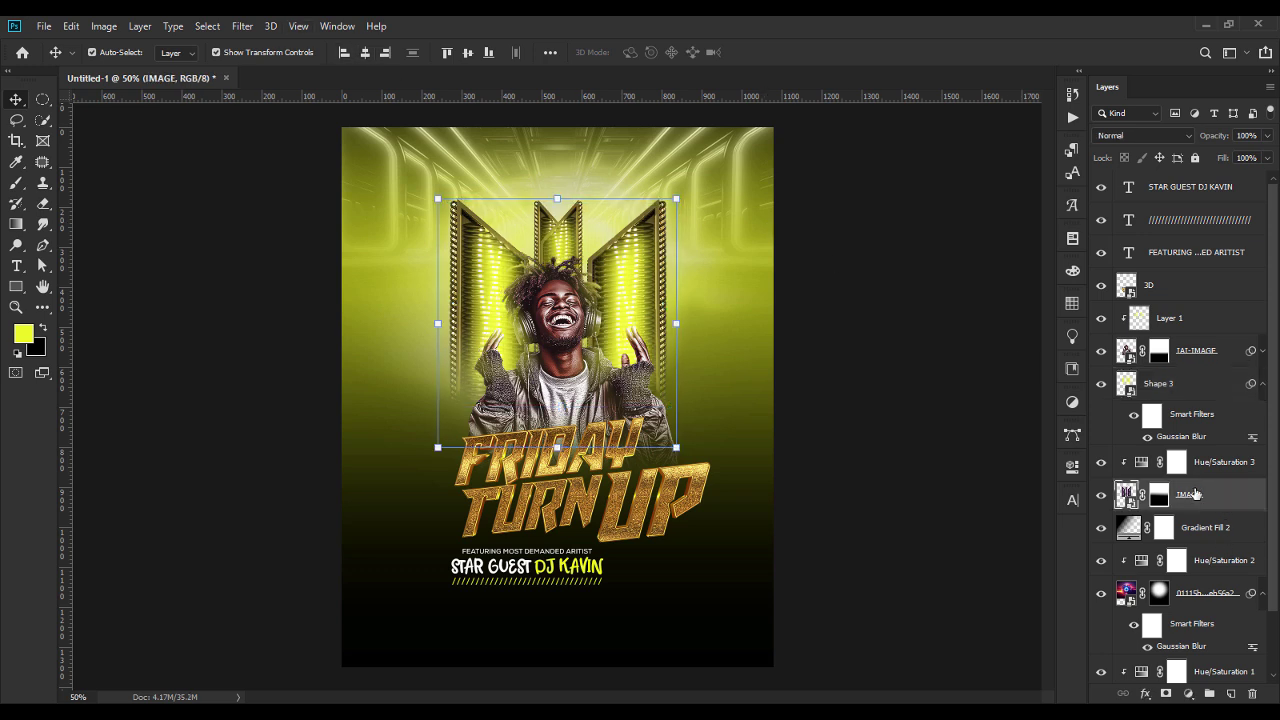
{"action": "left_click", "coordinate": [1191, 390]}
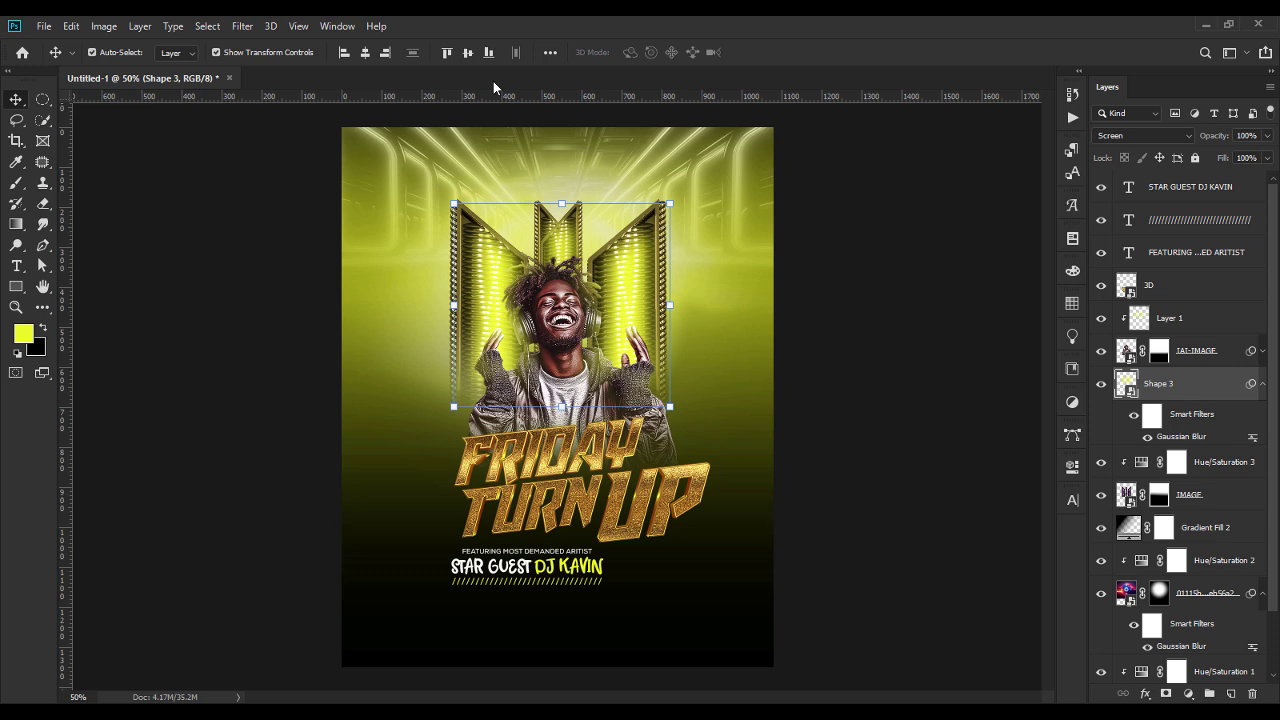
{"action": "left_click", "coordinate": [368, 56]}
{"action": "left_click", "coordinate": [946, 494]}
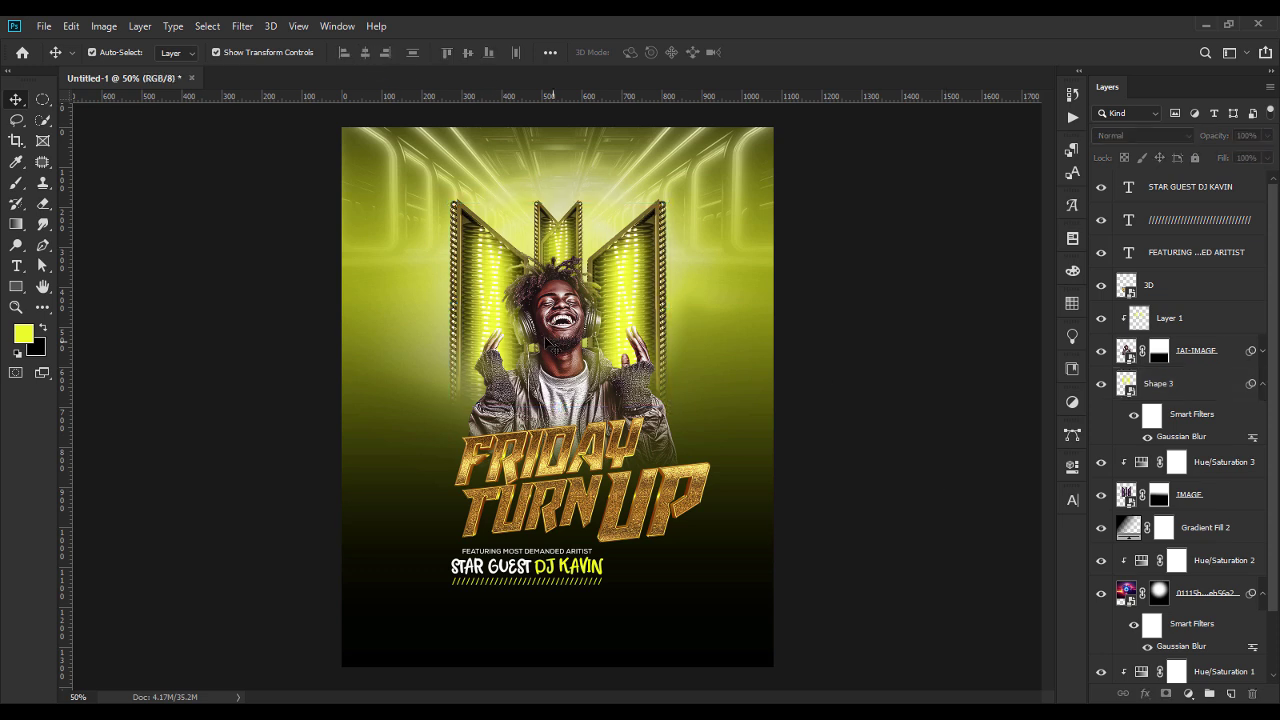
Step: Center the man's photo together with Layer 1 horizontally on the canvas, and nudge both a few pixels to the right
{"action": "left_click", "coordinate": [560, 345]}
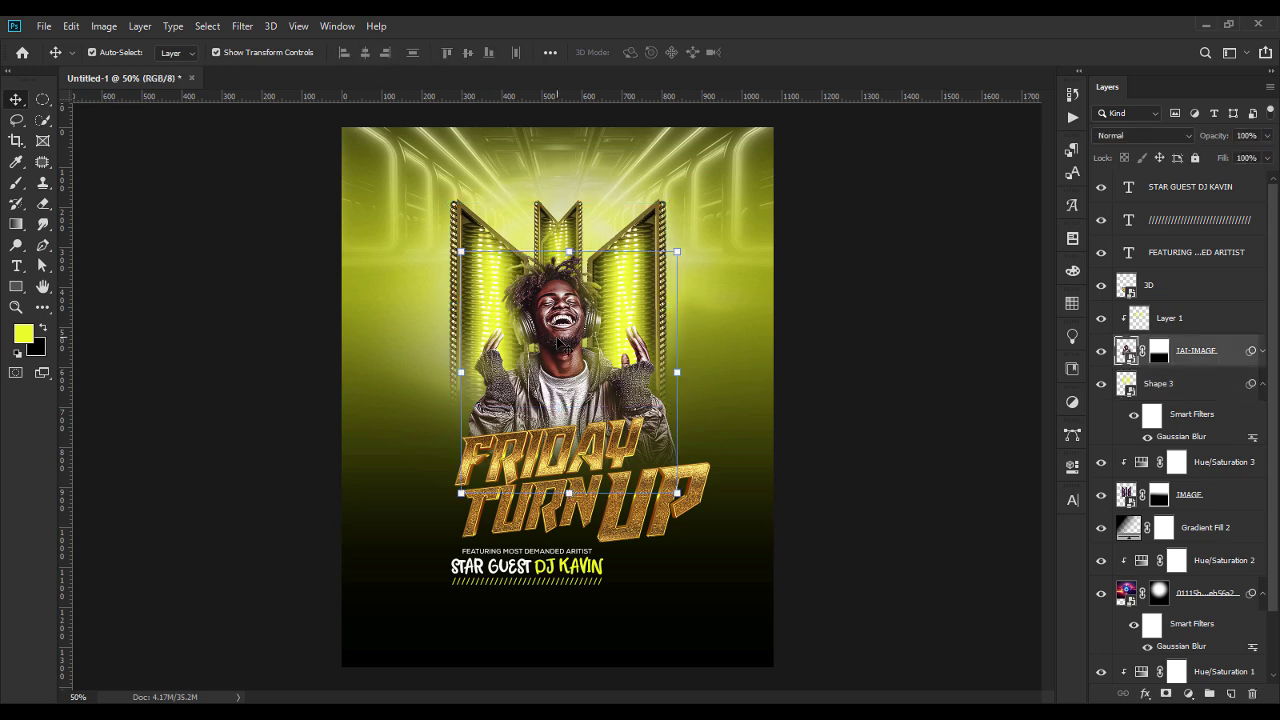
{"action": "left_click", "coordinate": [1176, 330]}
{"action": "left_click", "coordinate": [364, 53]}
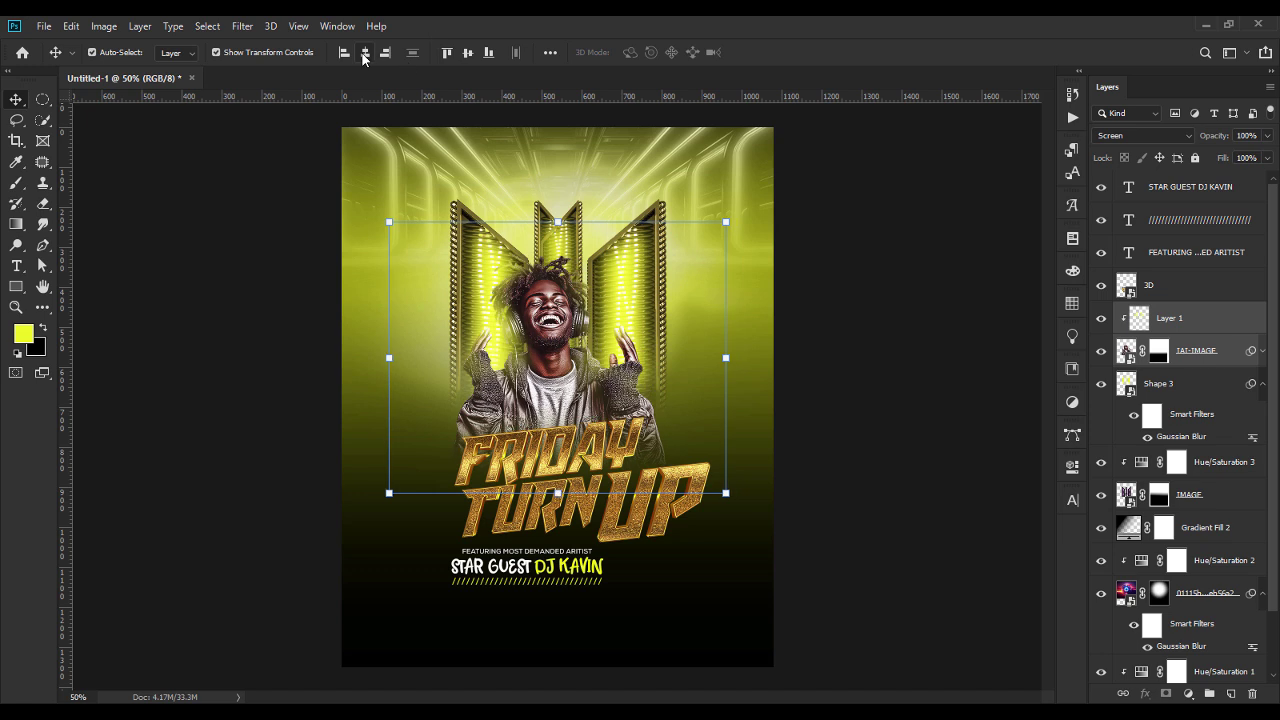
{"action": "key", "text": "Right"}
{"action": "key", "text": "Right"}
{"action": "key", "text": "Right"}
{"action": "key", "text": "Right"}
{"action": "key", "text": "Right"}
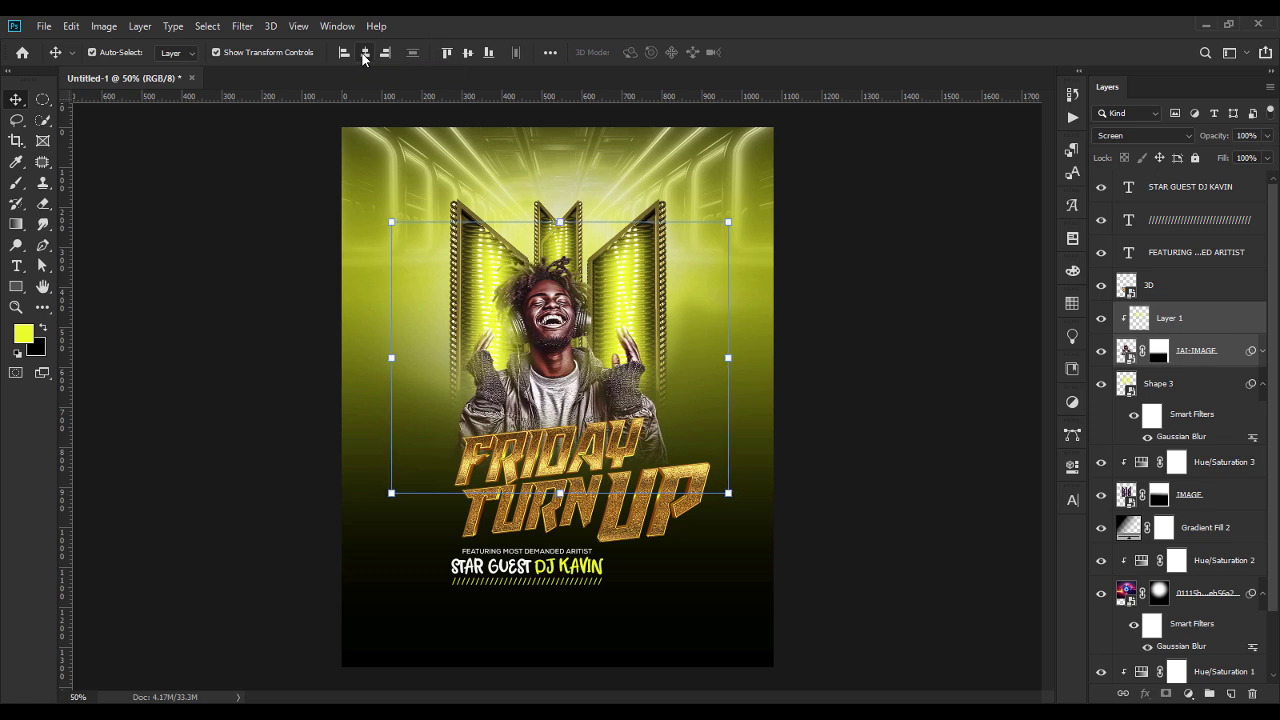
Step: Nudge the gold 3D title about 8 px left and about 8 px up
{"action": "left_click", "coordinate": [676, 492]}
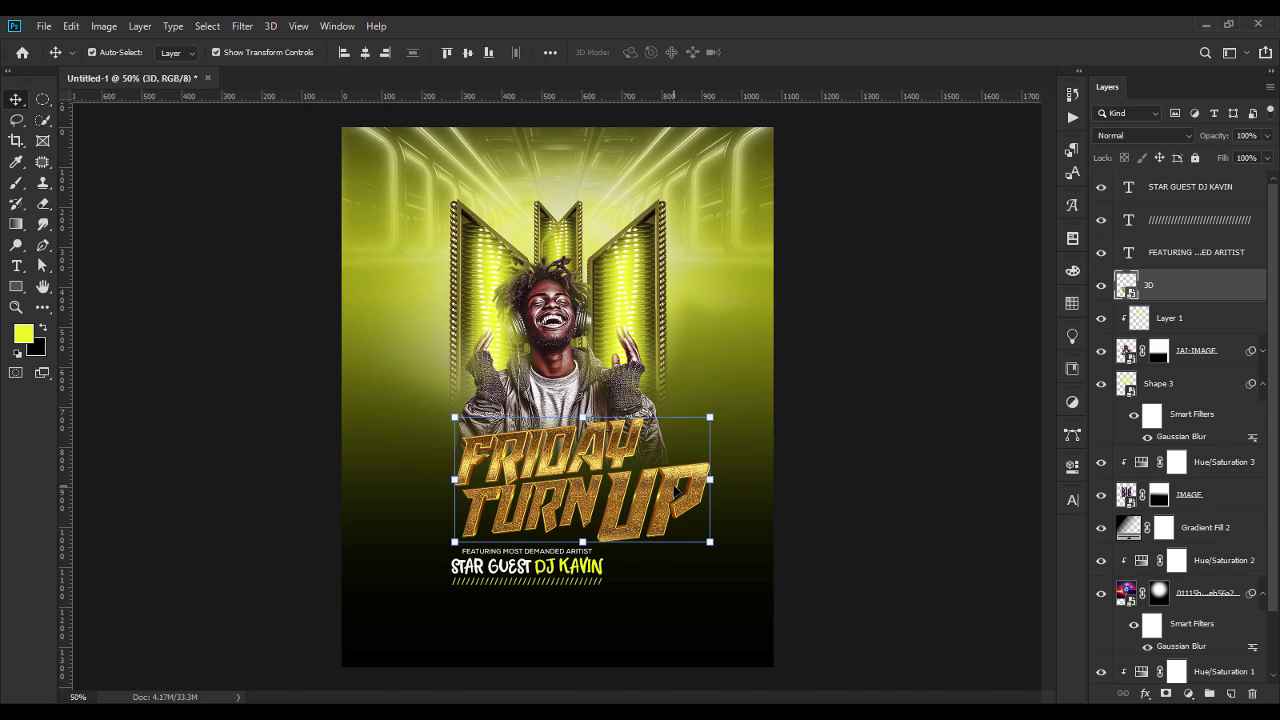
{"action": "key", "text": "Left"}
{"action": "key", "text": "Left"}
{"action": "key", "text": "Left"}
{"action": "key", "text": "Left"}
{"action": "key", "text": "Left"}
{"action": "key", "text": "Left"}
{"action": "key", "text": "Left"}
{"action": "key", "text": "Left"}
{"action": "key", "text": "Up"}
{"action": "key", "text": "Up"}
{"action": "key", "text": "Up"}
{"action": "key", "text": "Up"}
{"action": "key", "text": "Up"}
{"action": "key", "text": "Up"}
{"action": "key", "text": "Up"}
{"action": "key", "text": "Up"}
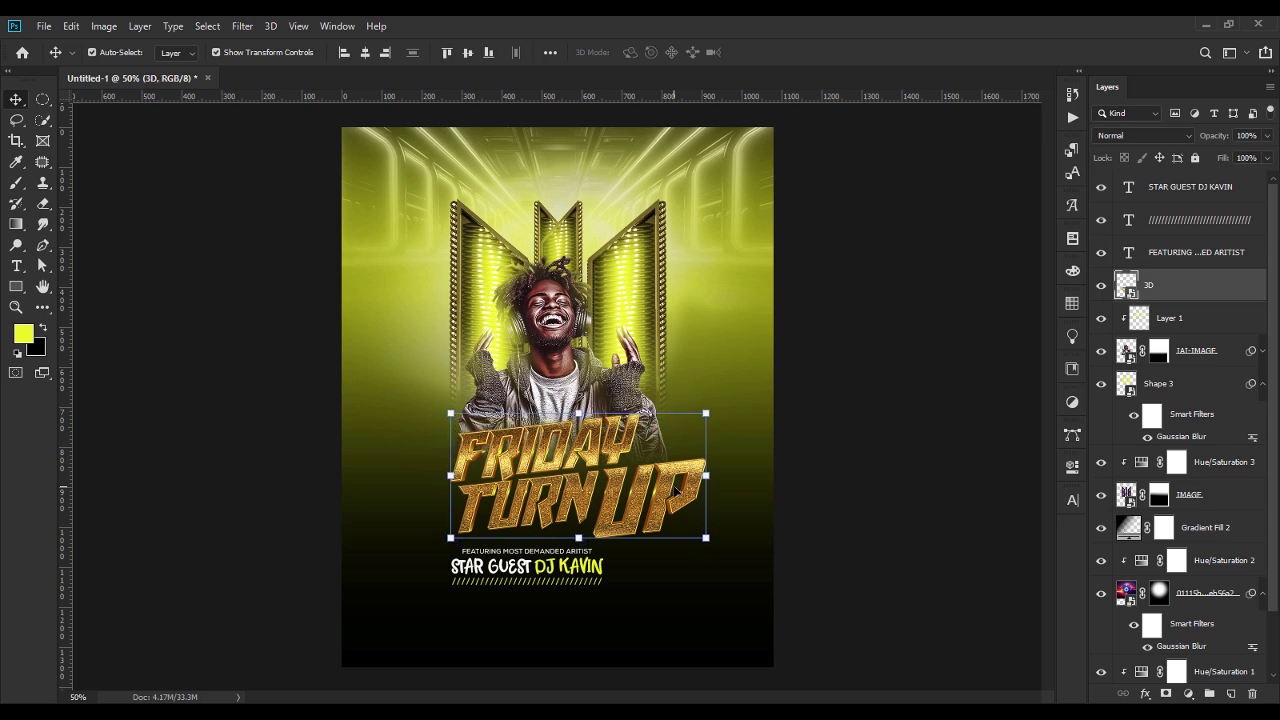
{"action": "left_click", "coordinate": [1013, 438]}
Step: Move the featuring line, star guest line and slash row together slightly up toward the gold title
{"action": "left_click", "coordinate": [1200, 251]}
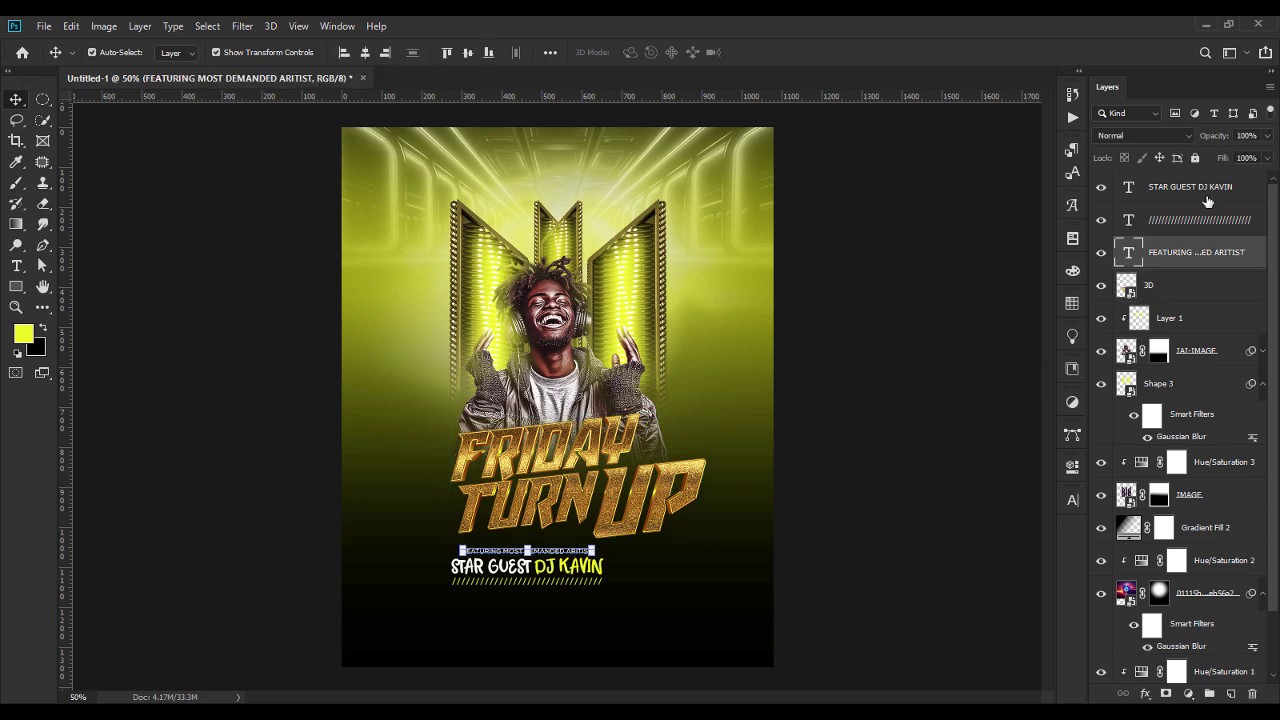
{"action": "left_click", "coordinate": [1205, 192], "text": "shift"}
{"action": "left_click", "coordinate": [906, 510]}
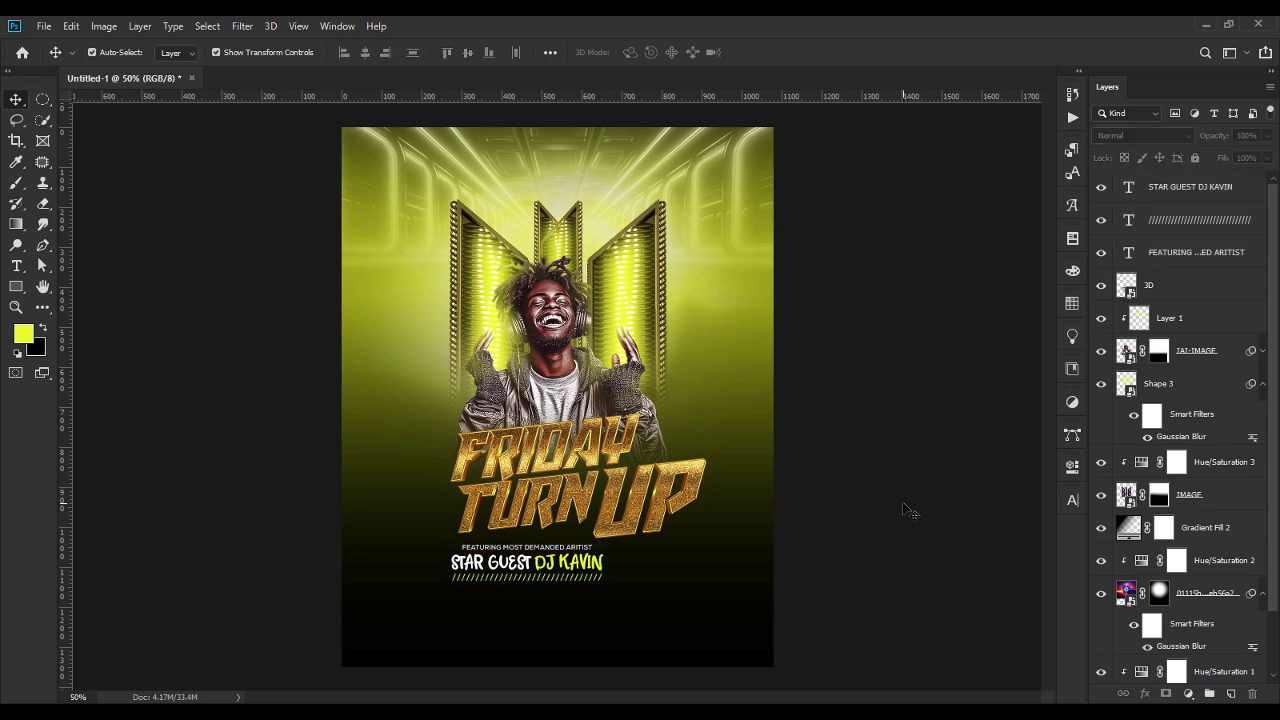
Step: Duplicate the featuring line to the right of the original and move the copy to the top of the layer stack
{"action": "key", "text": "ctrl+plus"}
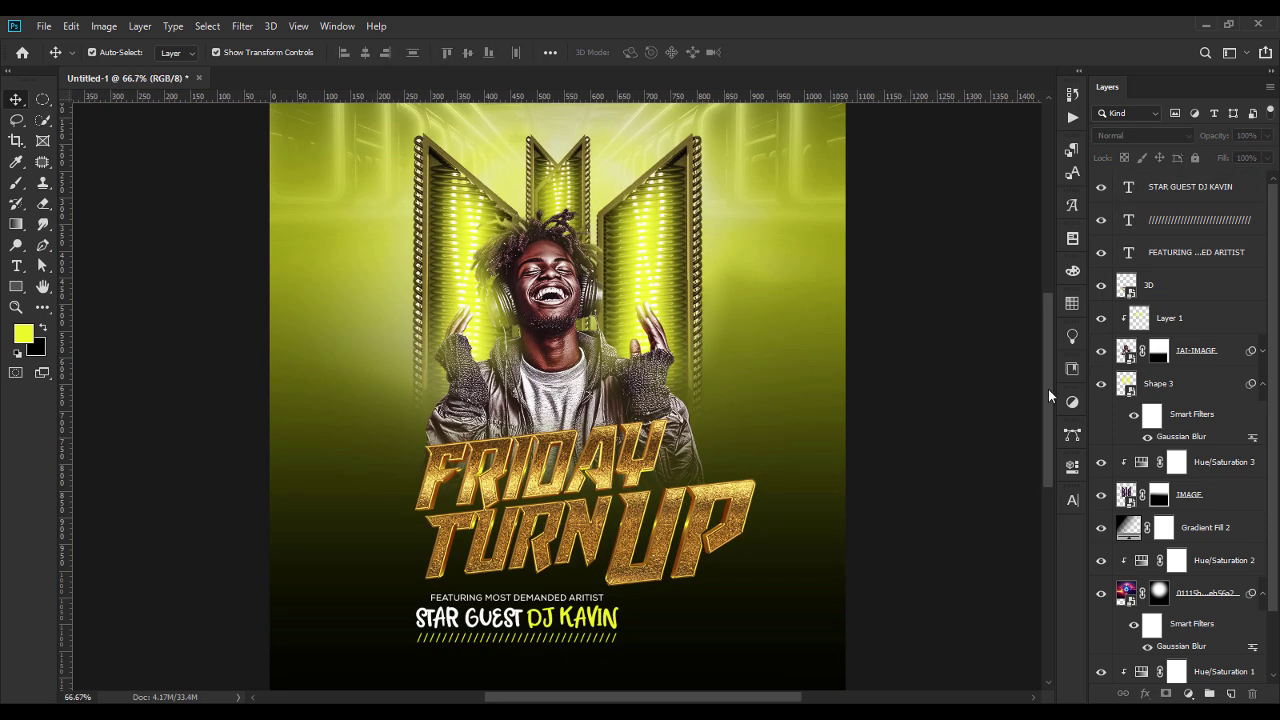
{"action": "left_click_drag", "start_coordinate": [1048, 389], "coordinate": [1048, 408]}
{"action": "left_click", "coordinate": [538, 543]}
{"action": "left_click_drag", "start_coordinate": [540, 548], "coordinate": [768, 551]}
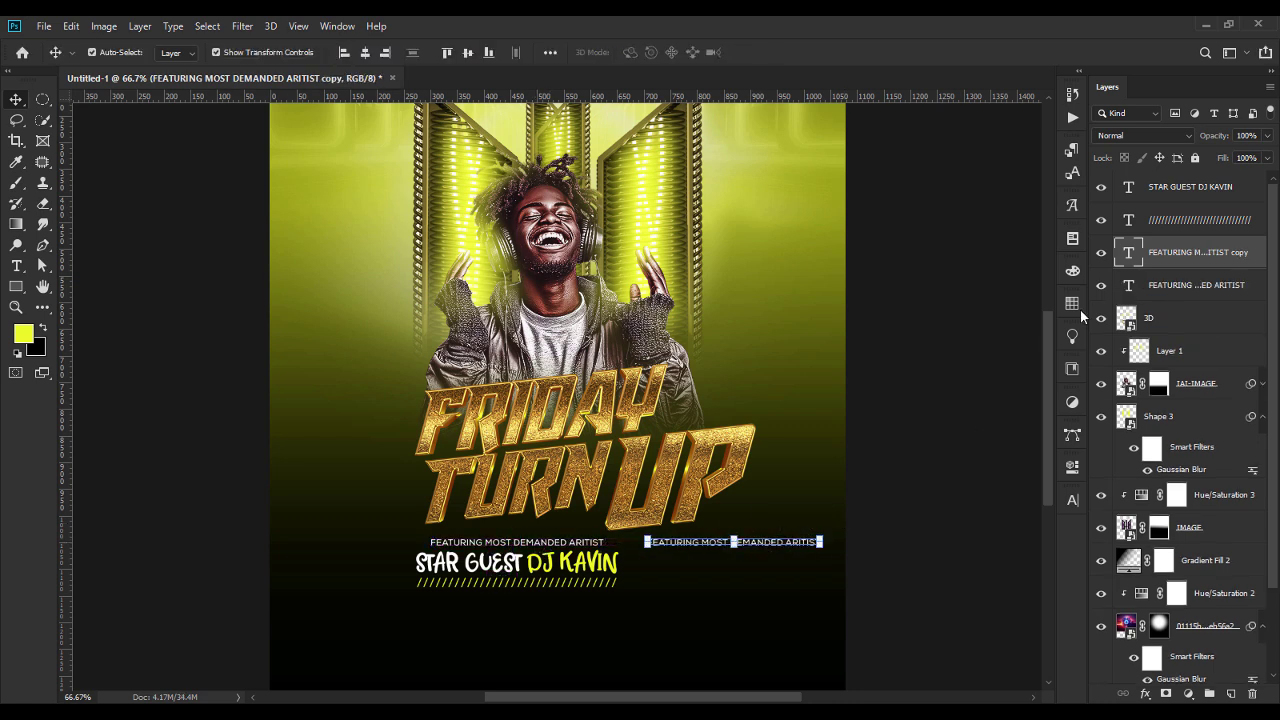
{"action": "left_click_drag", "start_coordinate": [1188, 256], "coordinate": [1190, 186]}
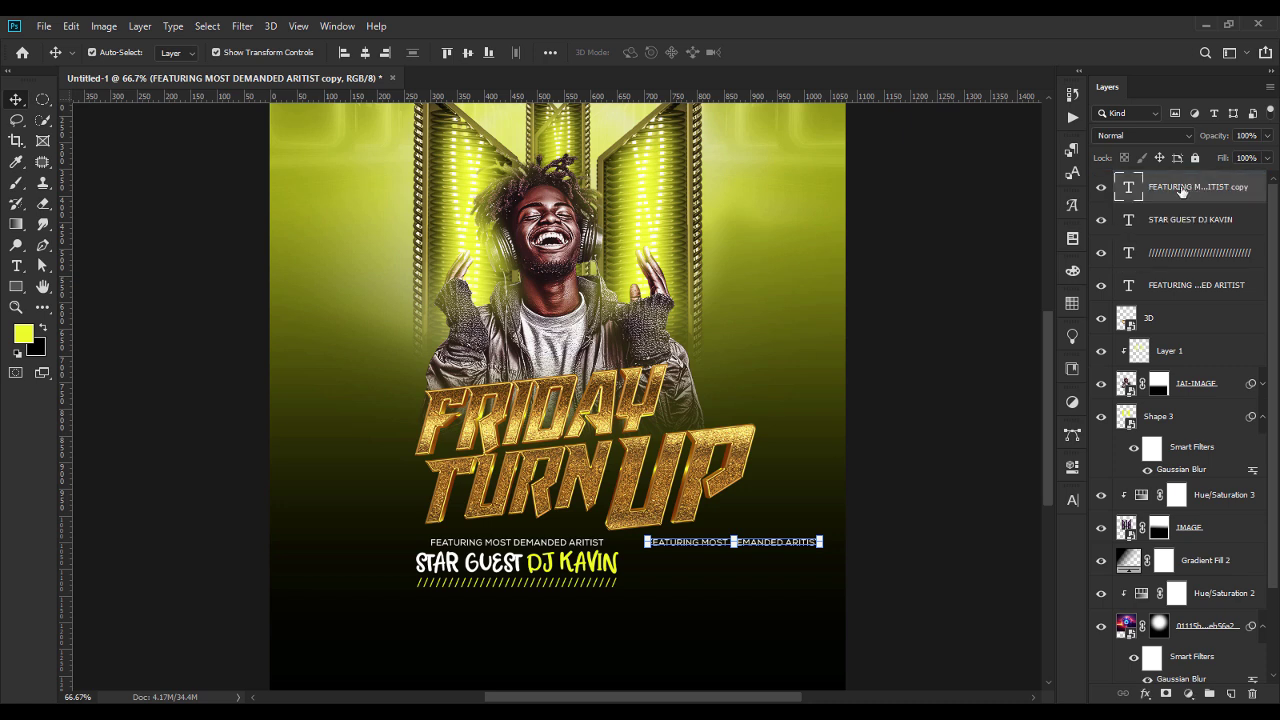
Step: Replace the copied featuring line's text with FRIDAY
{"action": "double_click", "coordinate": [1128, 187]}
{"action": "type", "text": "FRIDAY"}
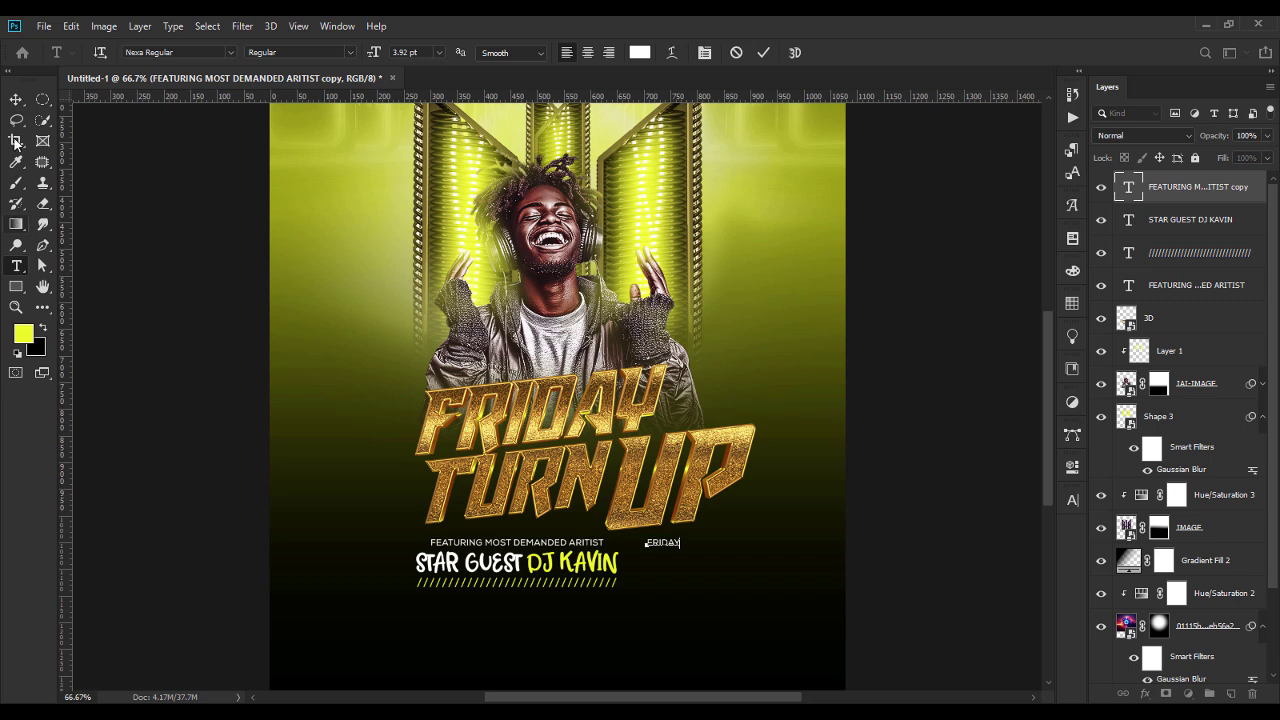
{"action": "left_click", "coordinate": [16, 100]}
Step: Duplicate the small FRIDAY line directly beneath itself and change the copy's text to JUL 27TH on two lines
{"action": "key", "text": "ctrl+j"}
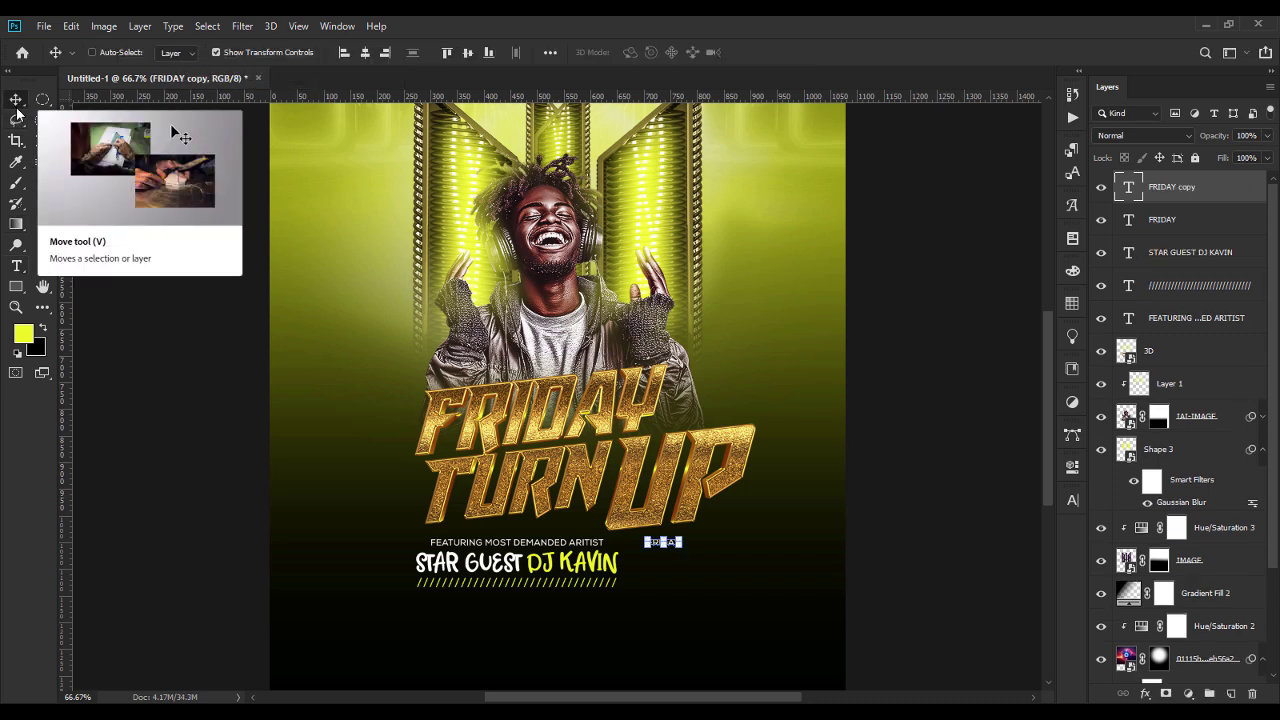
{"action": "key", "text": "shift+Down"}
{"action": "key", "text": "shift+Down"}
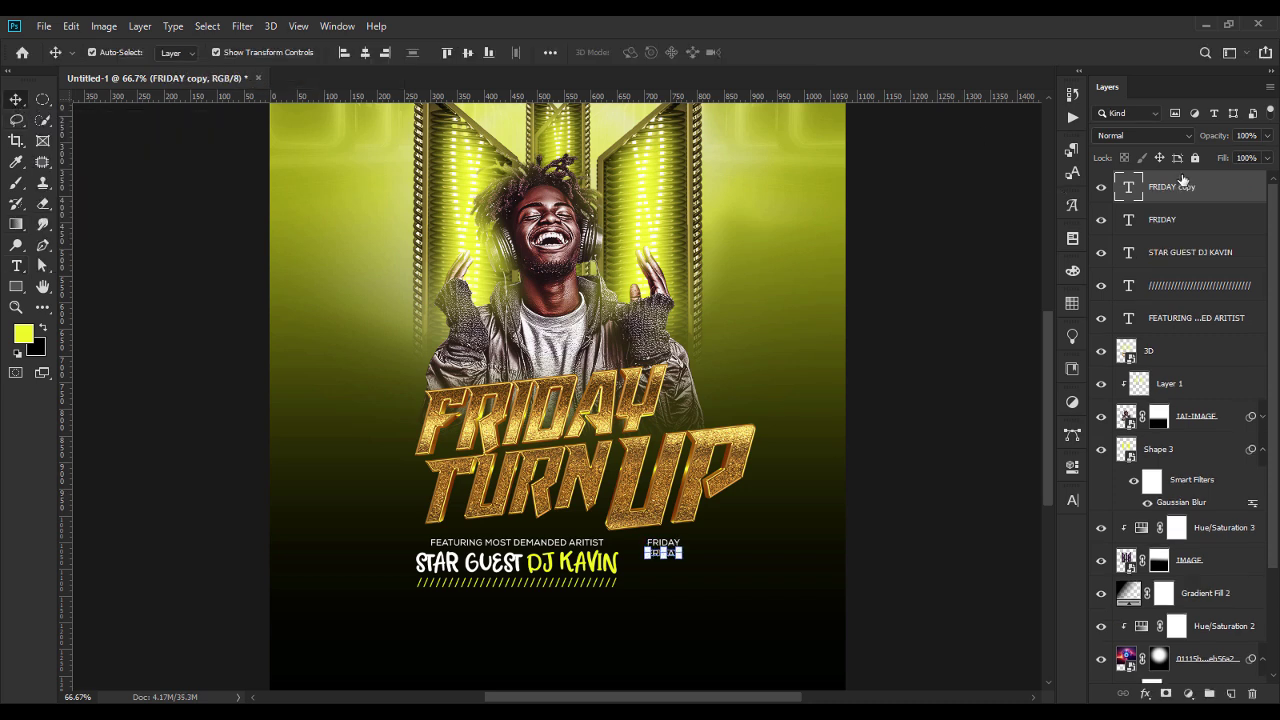
{"action": "double_click", "coordinate": [1129, 187]}
{"action": "type", "text": "JUL"}
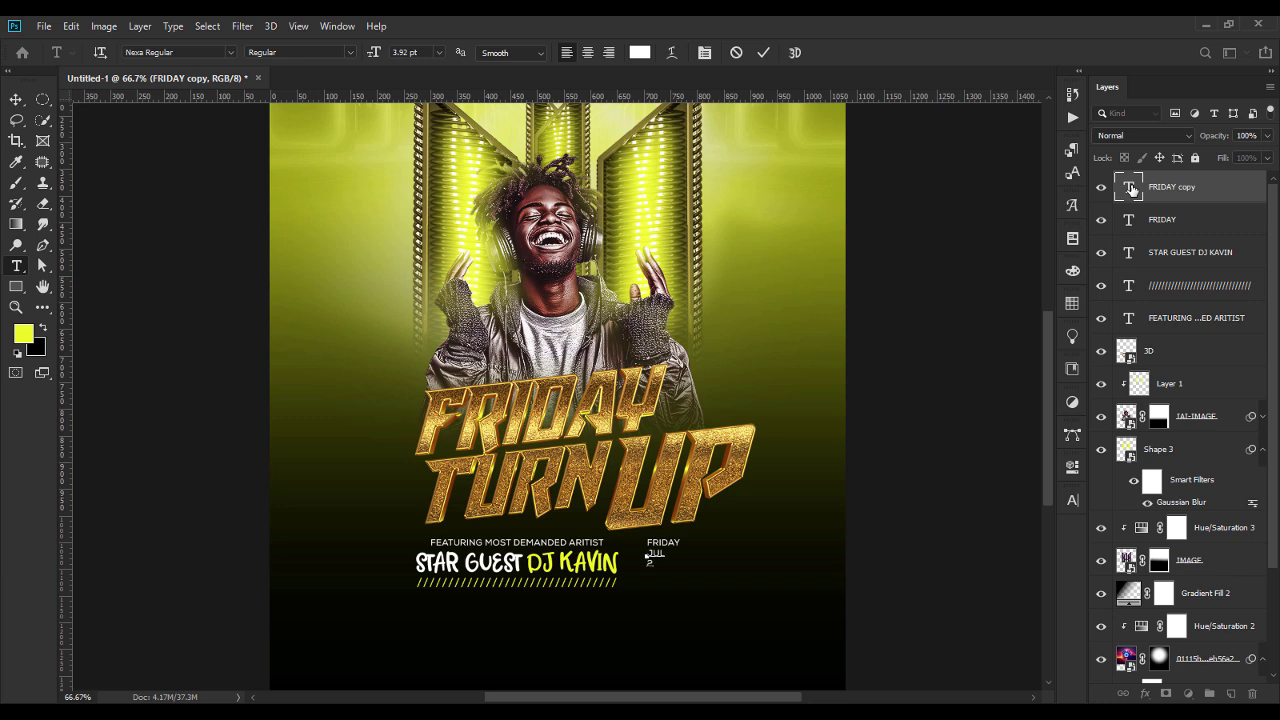
Step: Center-align the two-line date text and set its font to Nexa Black Regular
{"action": "key", "text": "ctrl+a"}
{"action": "left_click", "coordinate": [587, 53]}
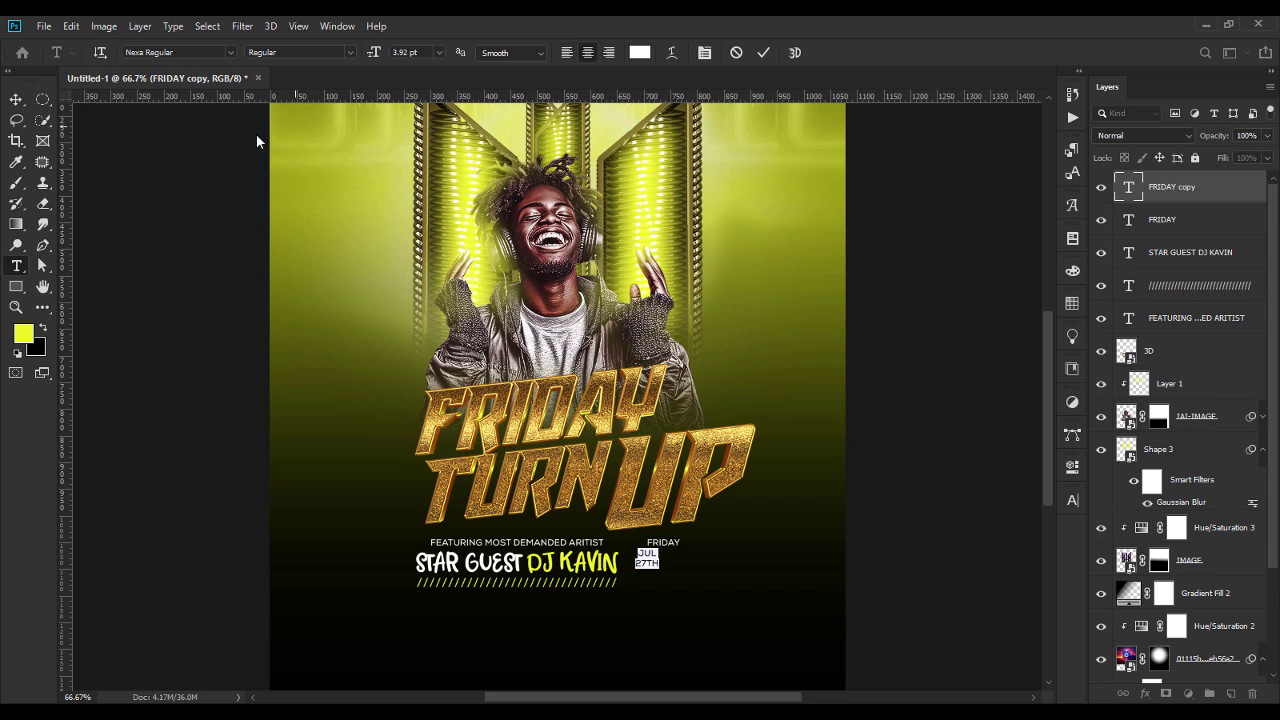
{"action": "left_click", "coordinate": [209, 53]}
{"action": "type", "text": "NEX"}
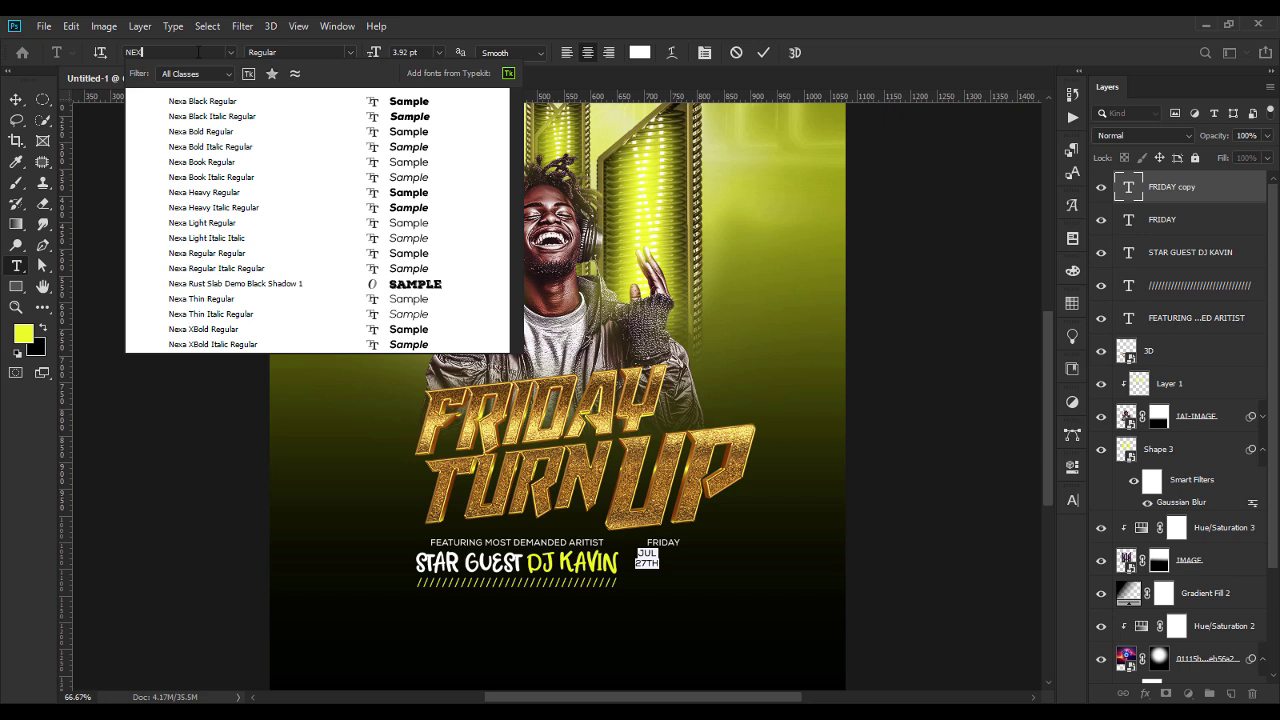
{"action": "left_click", "coordinate": [297, 104]}
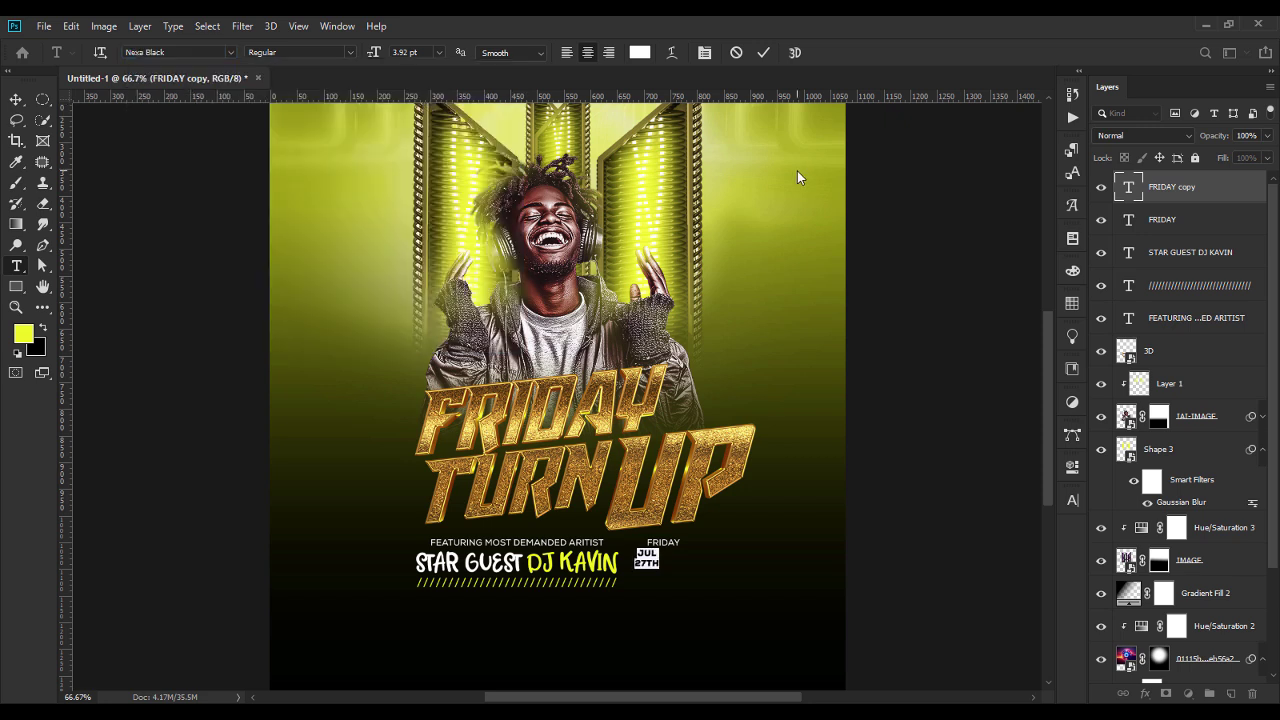
{"action": "left_click", "coordinate": [16, 99]}
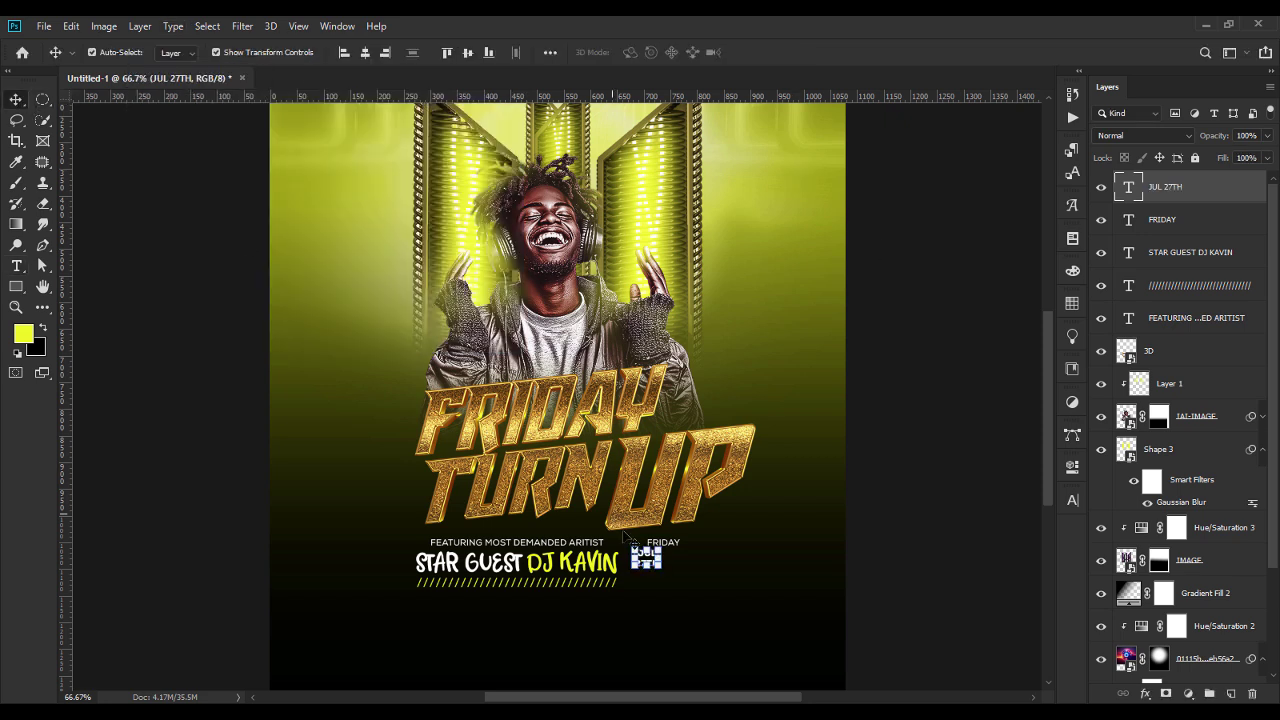
Step: Enlarge the JUL 27TH text to about 6.42 pt and position it beneath the small FRIDAY line
{"action": "key", "text": "ctrl+t"}
{"action": "mouse_move", "coordinate": [647, 571]}
{"action": "left_mouse_down"}
{"action": "mouse_move", "coordinate": [648, 583]}
{"action": "mouse_move", "coordinate": [668, 568]}
{"action": "left_mouse_up"}
{"action": "key", "text": "Return"}
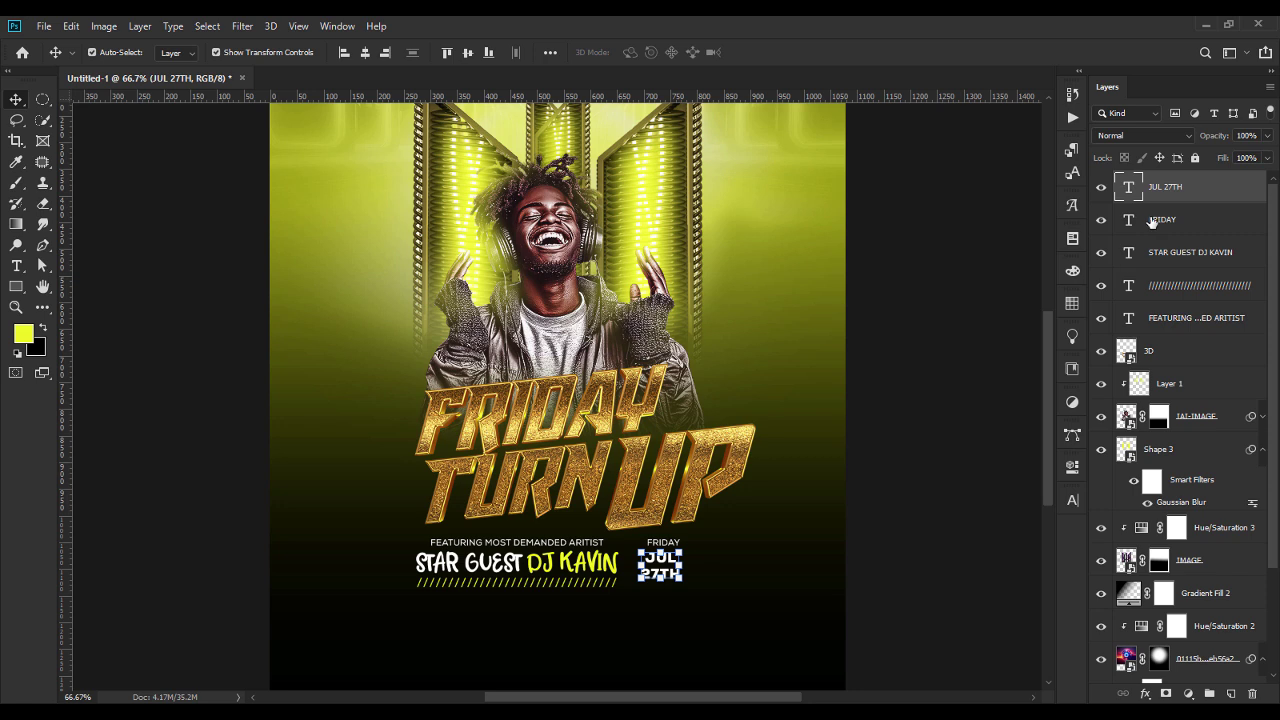
Step: Set the JUL 27TH text's tracking to 0 and tighten its leading to 5.35 pt
{"action": "double_click", "coordinate": [1128, 187]}
{"action": "left_click", "coordinate": [1072, 500]}
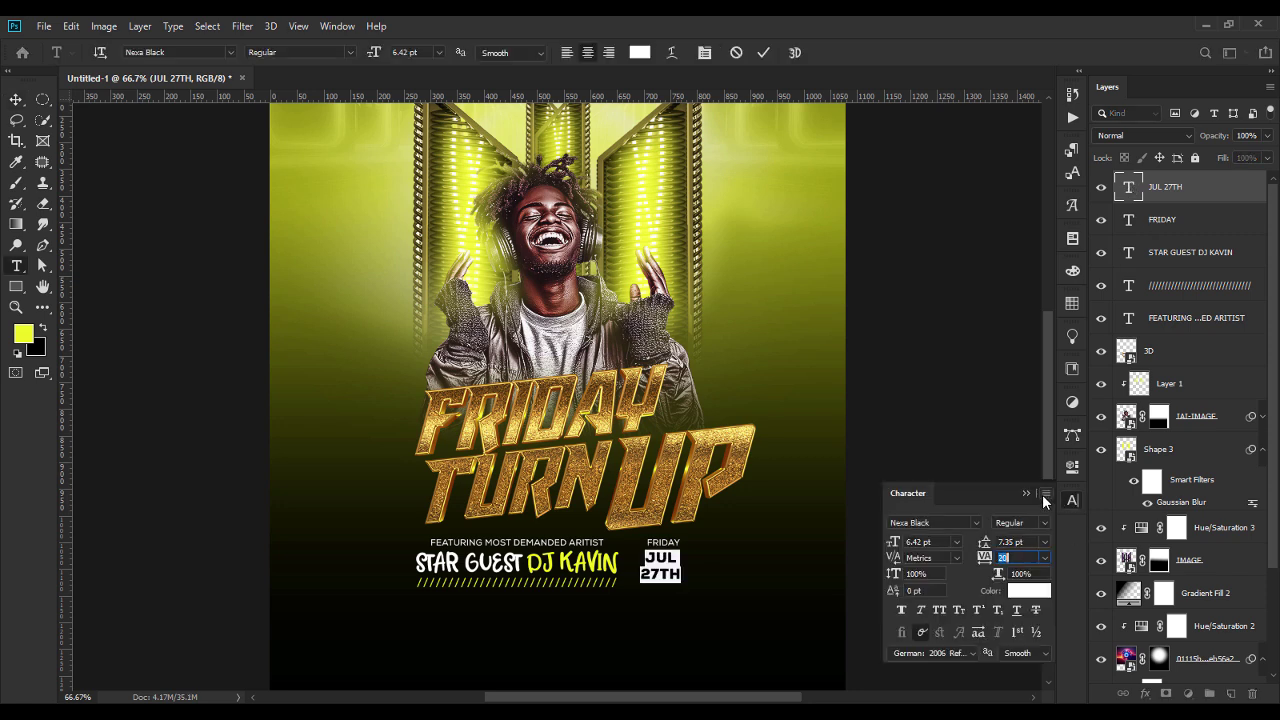
{"action": "left_click", "coordinate": [1045, 557]}
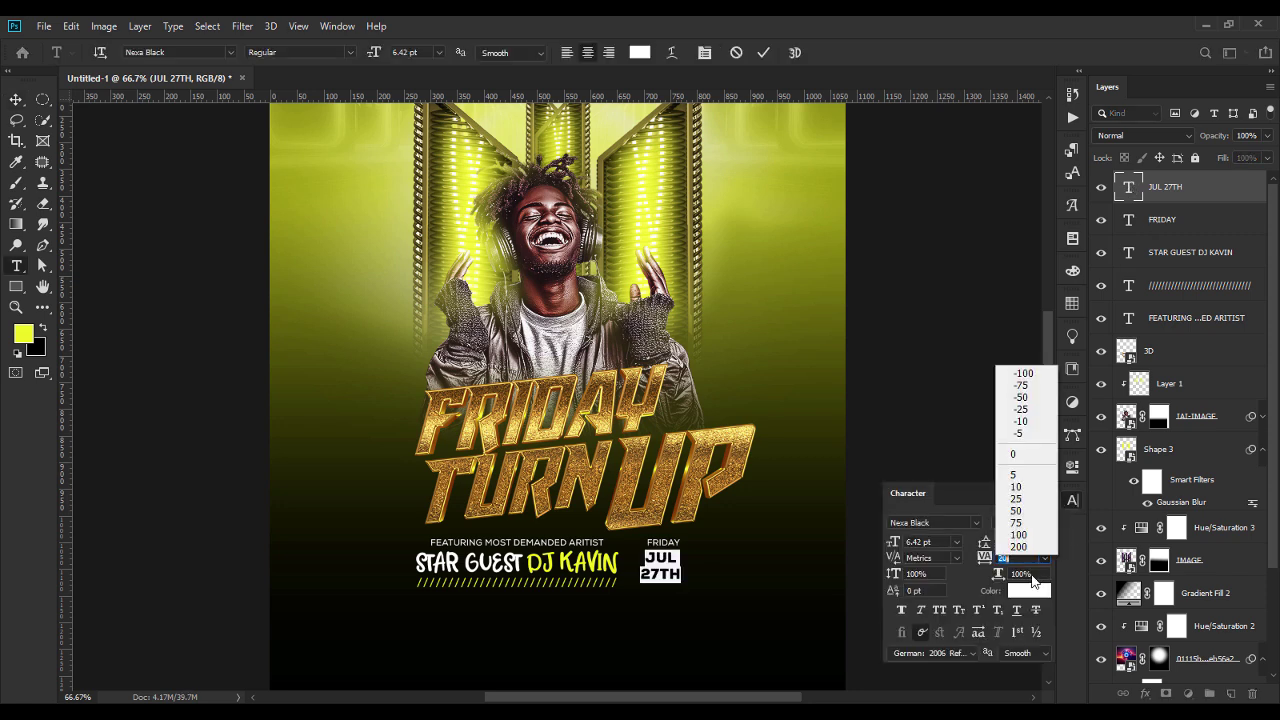
{"action": "left_click", "coordinate": [1023, 454]}
{"action": "key", "text": "Down"}
{"action": "key", "text": "Down"}
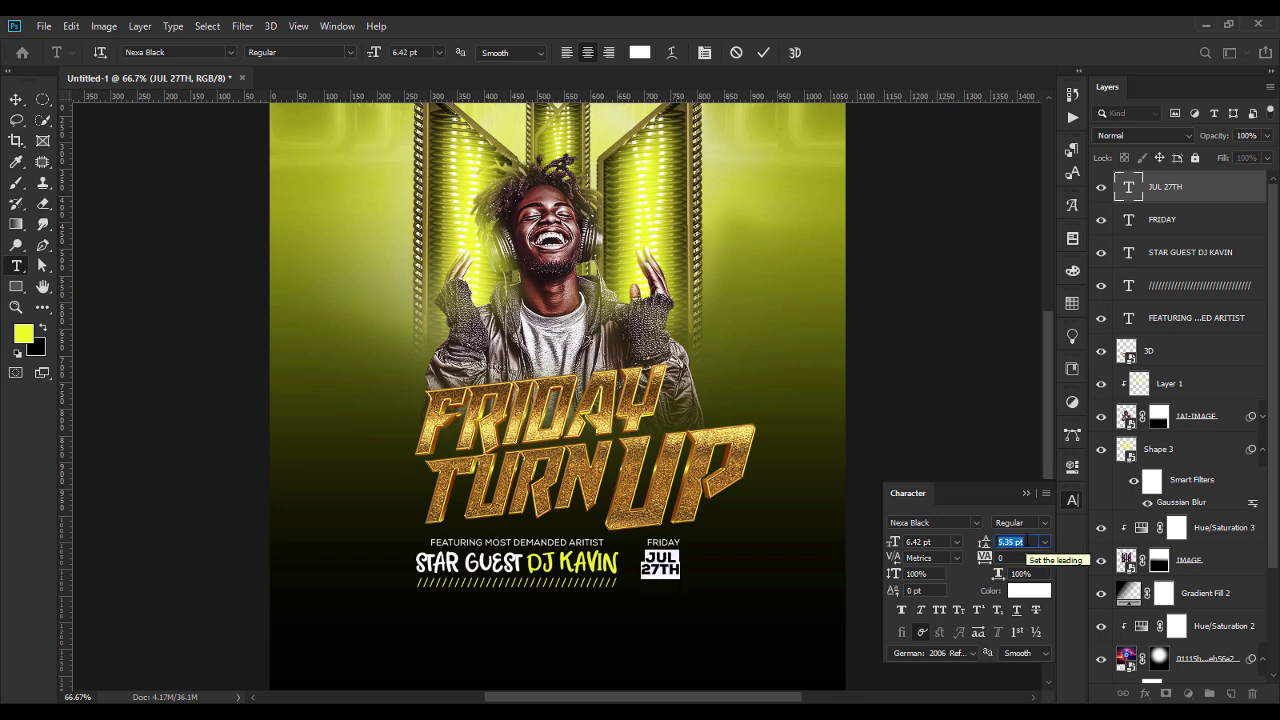
{"action": "left_click", "coordinate": [1026, 492]}
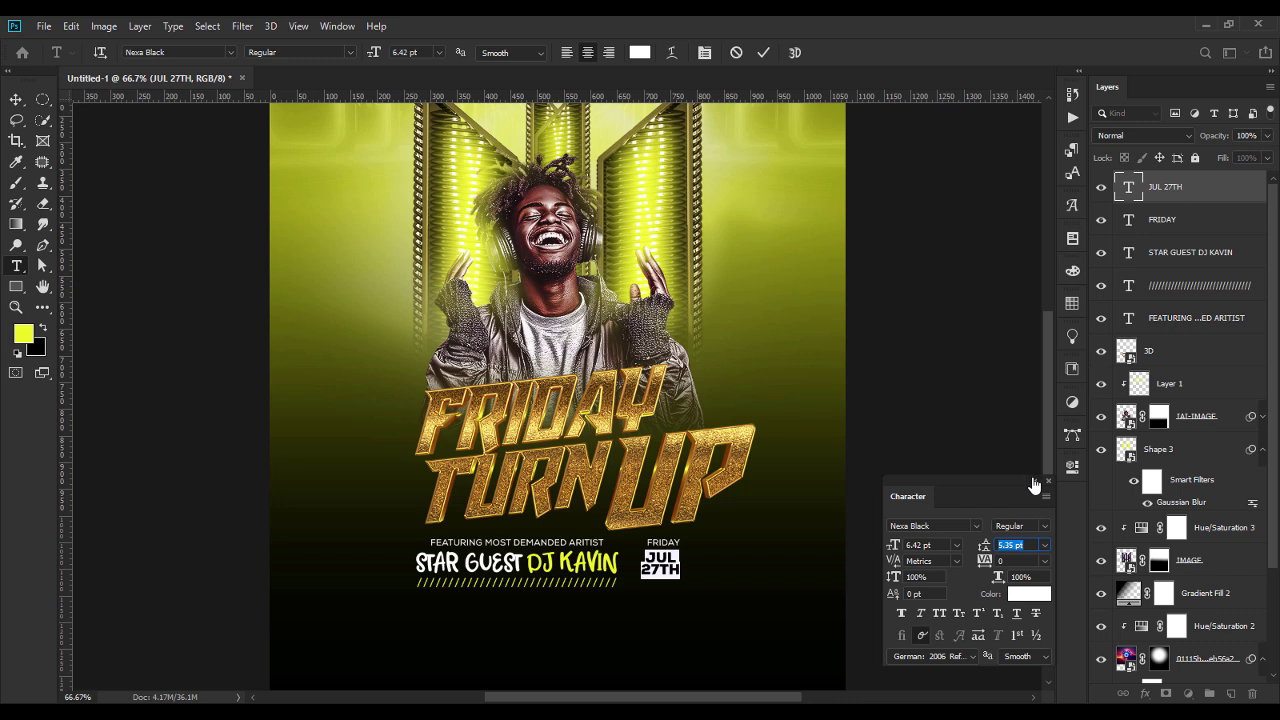
Step: Align the small FRIDAY and JUL 27TH texts on their horizontal centers, relative to the selection
{"action": "left_click", "coordinate": [1180, 218], "text": "shift"}
{"action": "key", "text": "v"}
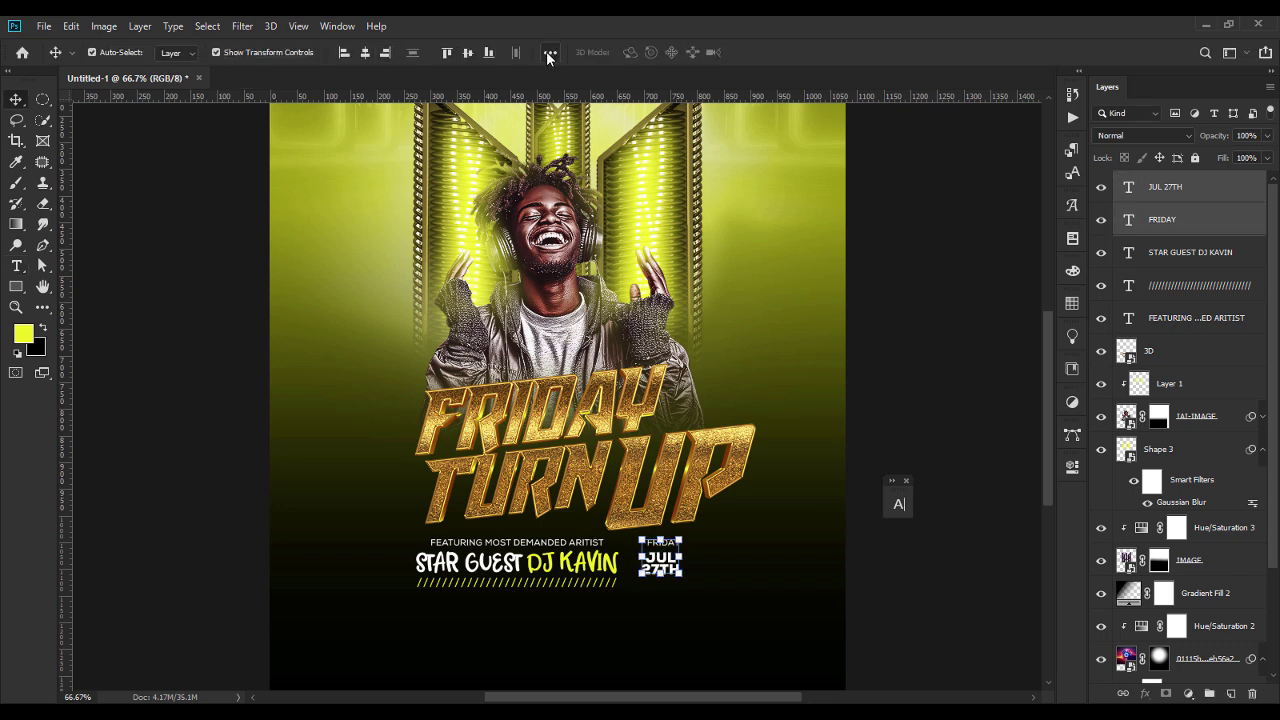
{"action": "left_click", "coordinate": [550, 52]}
{"action": "left_click", "coordinate": [588, 200]}
{"action": "left_click", "coordinate": [588, 218]}
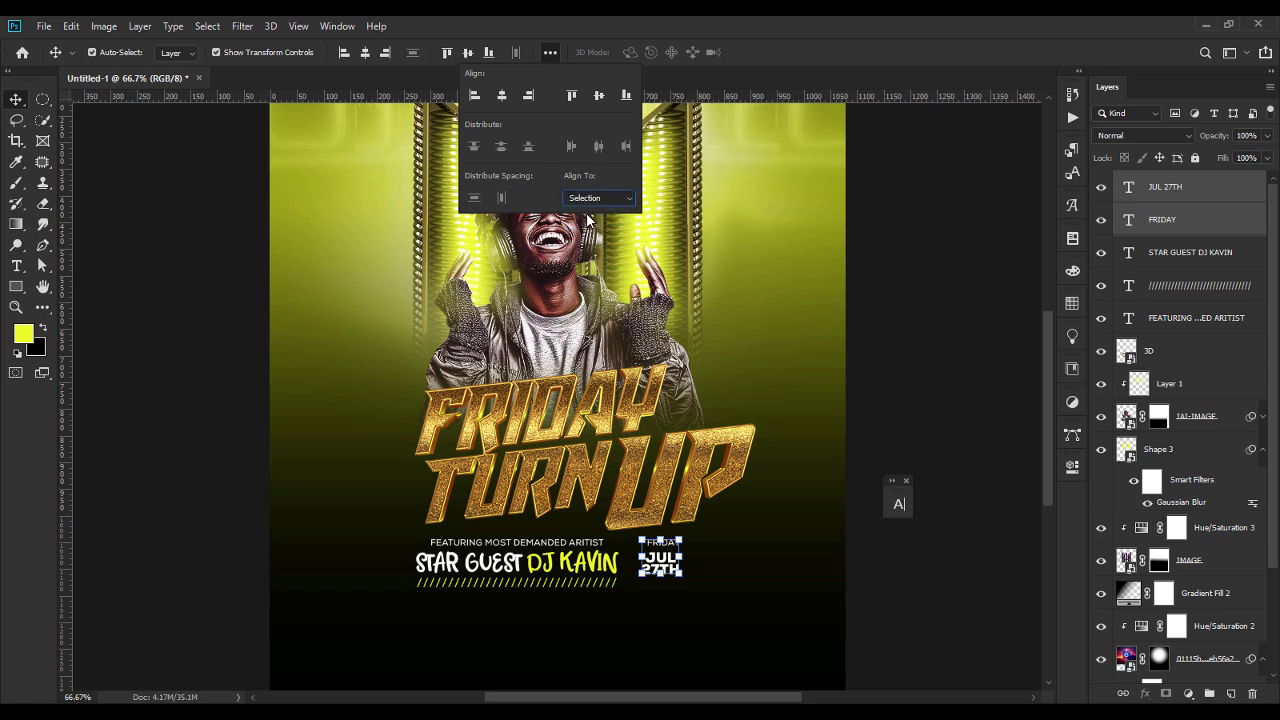
{"action": "left_click", "coordinate": [503, 96]}
{"action": "left_click", "coordinate": [877, 609]}
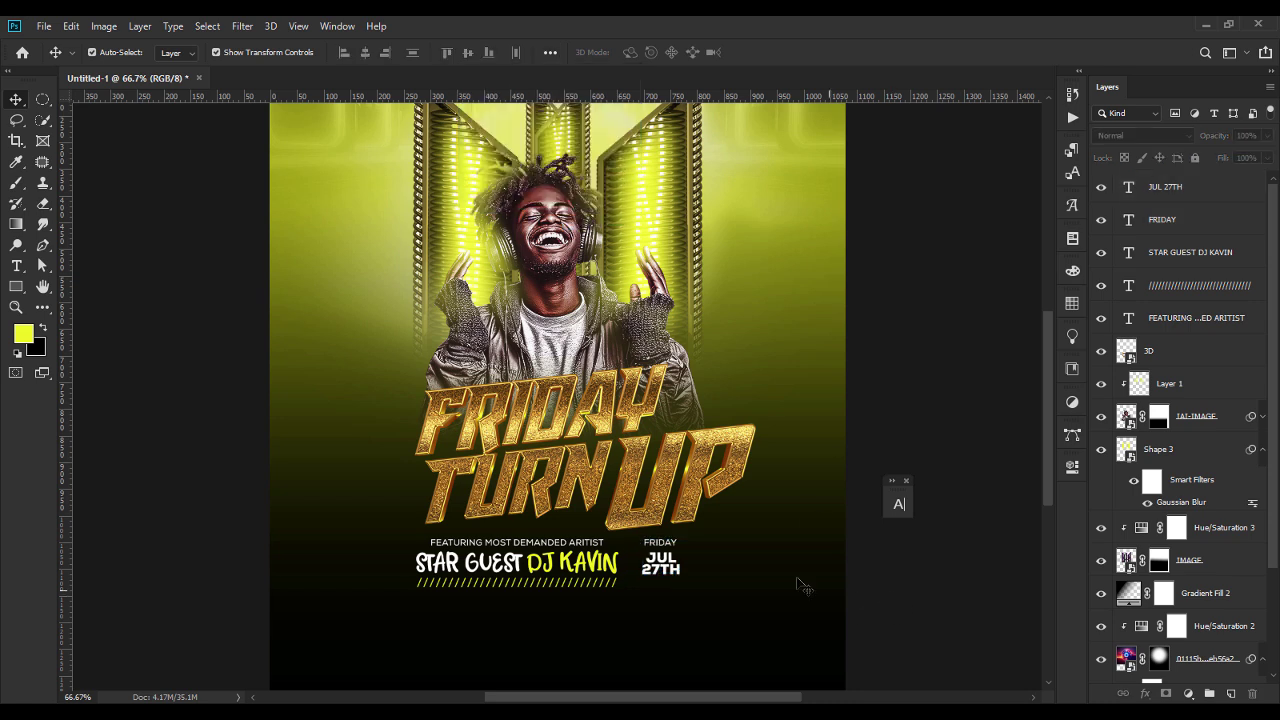
Step: Shift the small FRIDAY and JUL 27TH texts together slightly to the right, away from the featured artist text
{"action": "double_click", "coordinate": [1128, 219]}
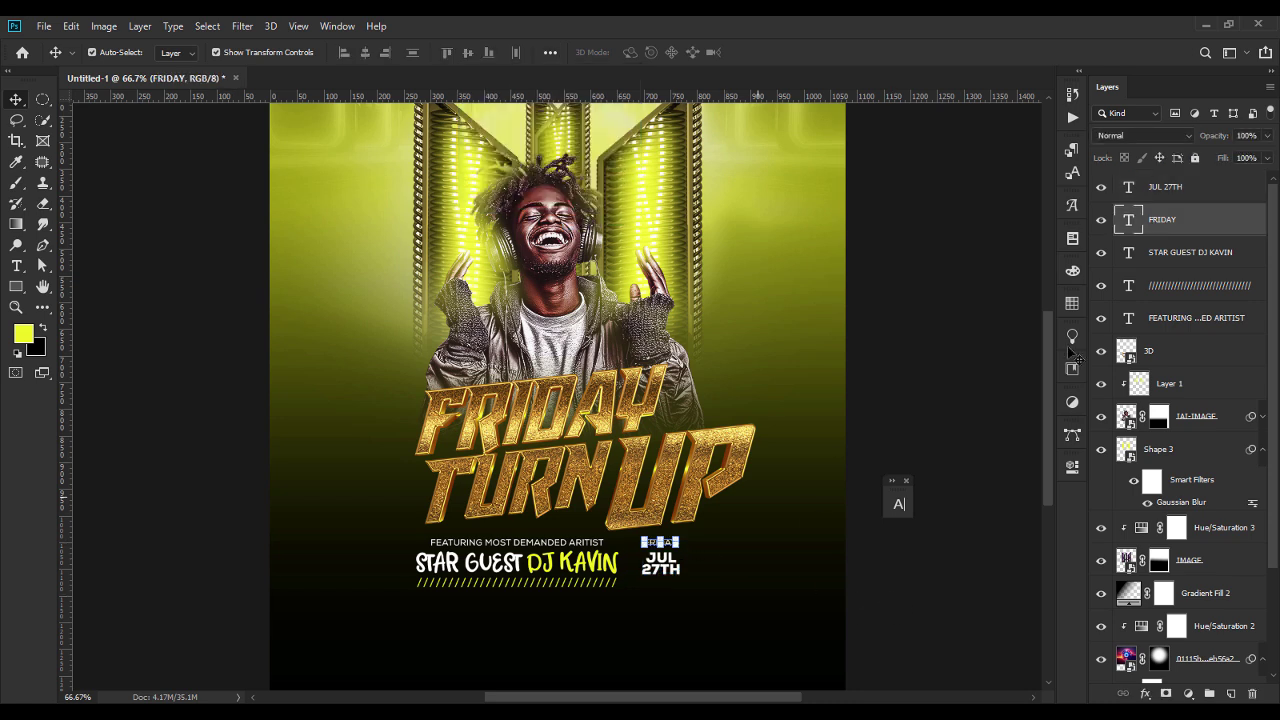
{"action": "left_click", "coordinate": [1212, 189], "text": "shift"}
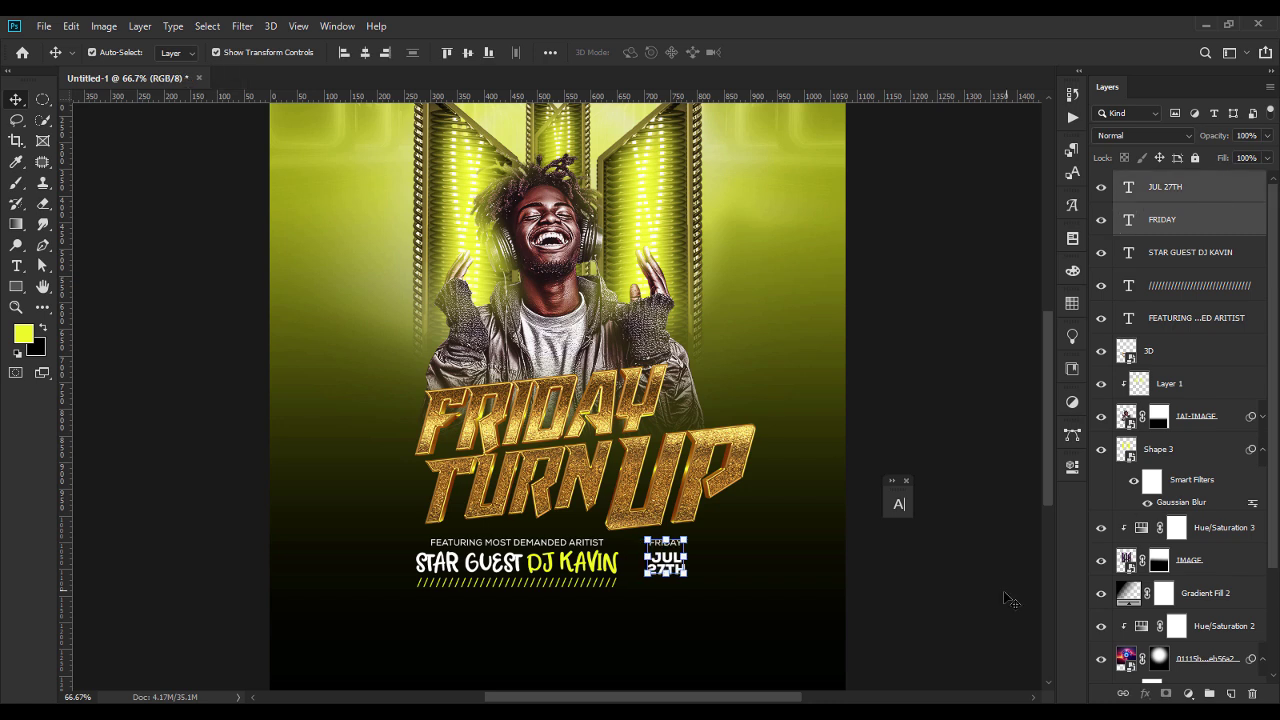
{"action": "double_click", "coordinate": [680, 566]}
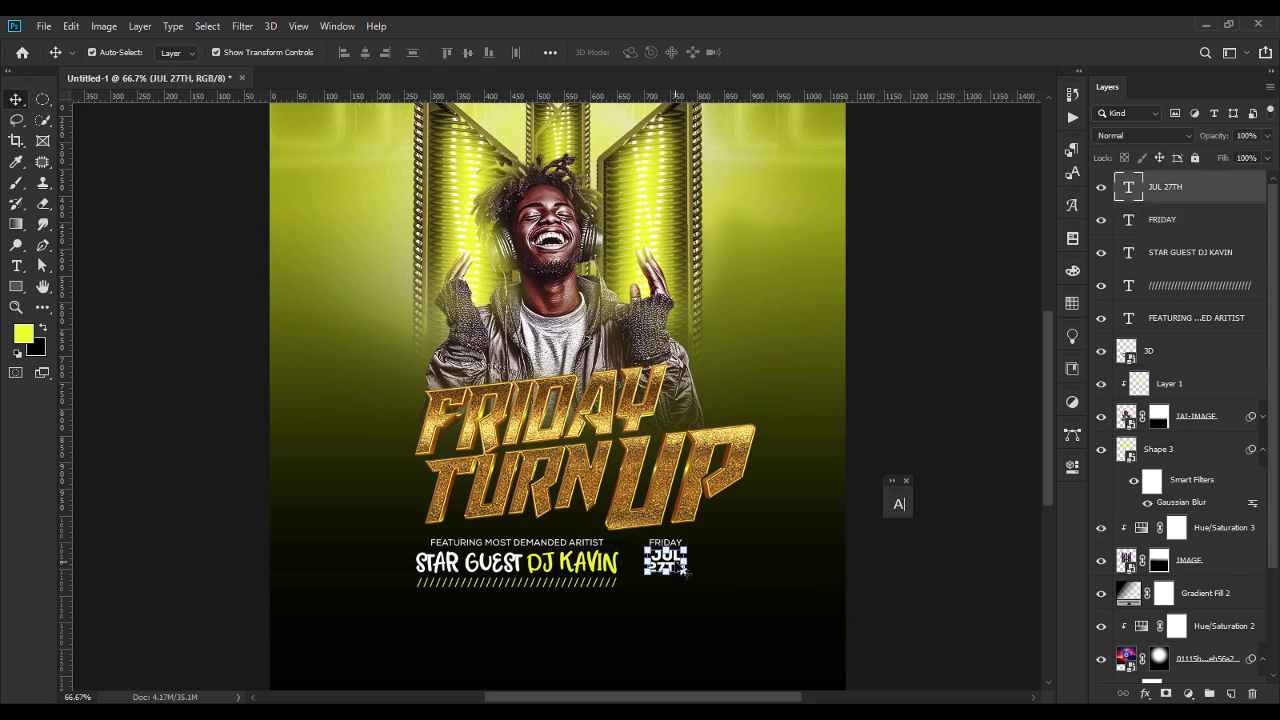
{"action": "left_click", "coordinate": [894, 577]}
Step: Draw a rectangle of about 109 × 83 px around the date text, with no fill and a 3 px yellow stroke
{"action": "left_click", "coordinate": [16, 286]}
{"action": "left_click_drag", "start_coordinate": [636, 541], "coordinate": [694, 586]}
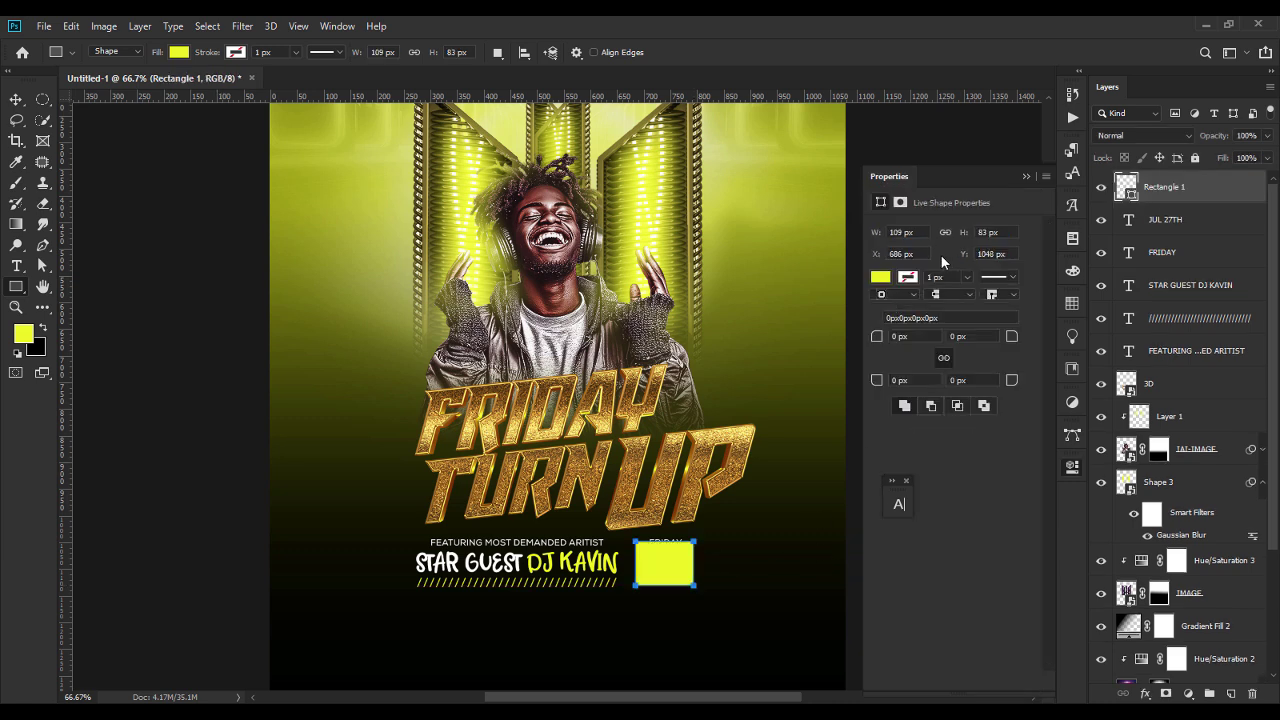
{"action": "left_click", "coordinate": [880, 277]}
{"action": "left_click", "coordinate": [893, 361]}
{"action": "left_click", "coordinate": [881, 278]}
{"action": "left_click", "coordinate": [890, 308]}
{"action": "left_click", "coordinate": [941, 277]}
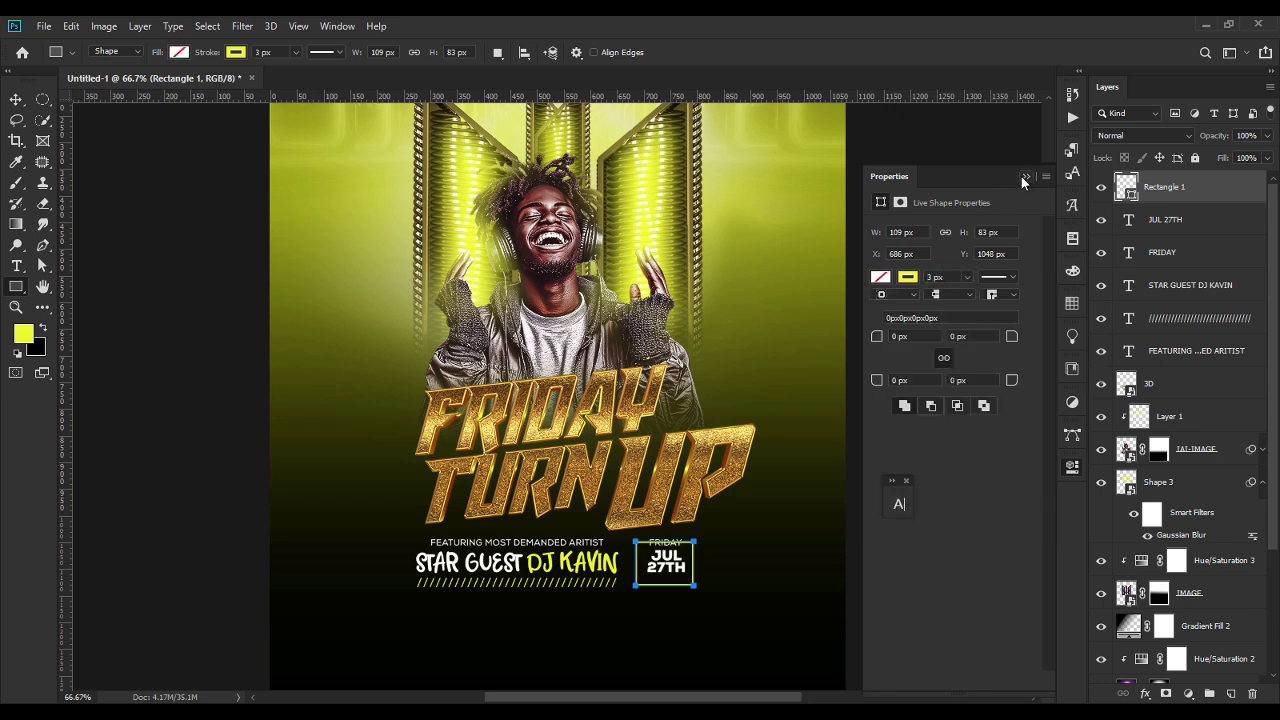
{"action": "left_click", "coordinate": [1024, 177]}
Step: Nudge JUL 27TH down inside the yellow frame and center the FRIDAY and JUL 27TH texts horizontally with the frame
{"action": "key", "text": "v"}
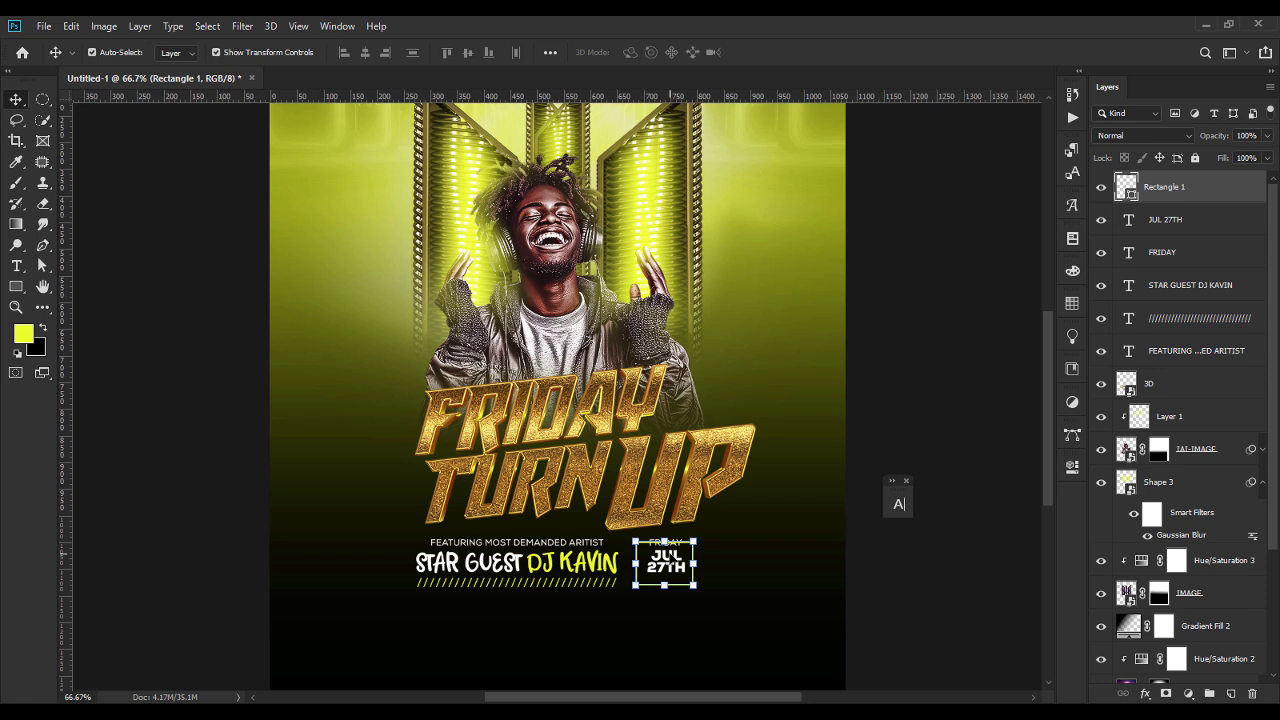
{"action": "left_click", "coordinate": [670, 562]}
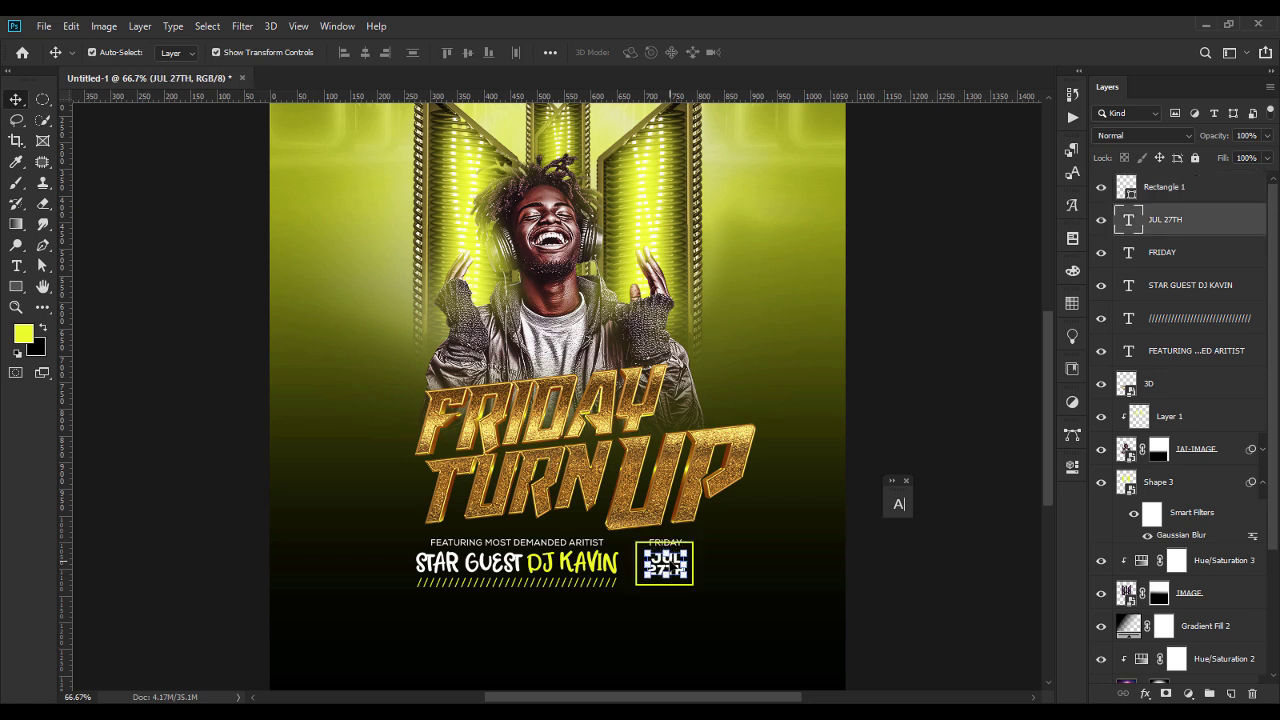
{"action": "left_click", "coordinate": [1176, 254]}
{"action": "left_click", "coordinate": [1183, 186], "text": "shift"}
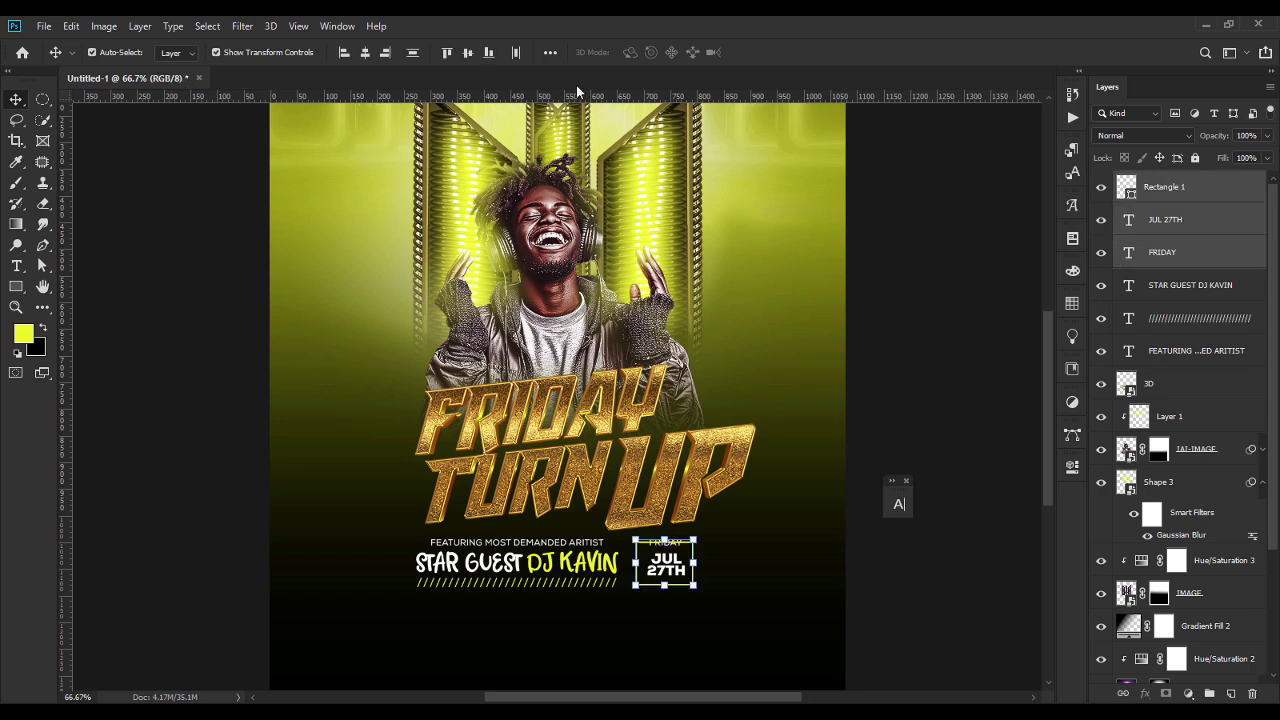
{"action": "left_click", "coordinate": [928, 601]}
Step: Add anchor points on the frame's top edge at both sides of FRIDAY and delete the segment between them
{"action": "left_click", "coordinate": [660, 542]}
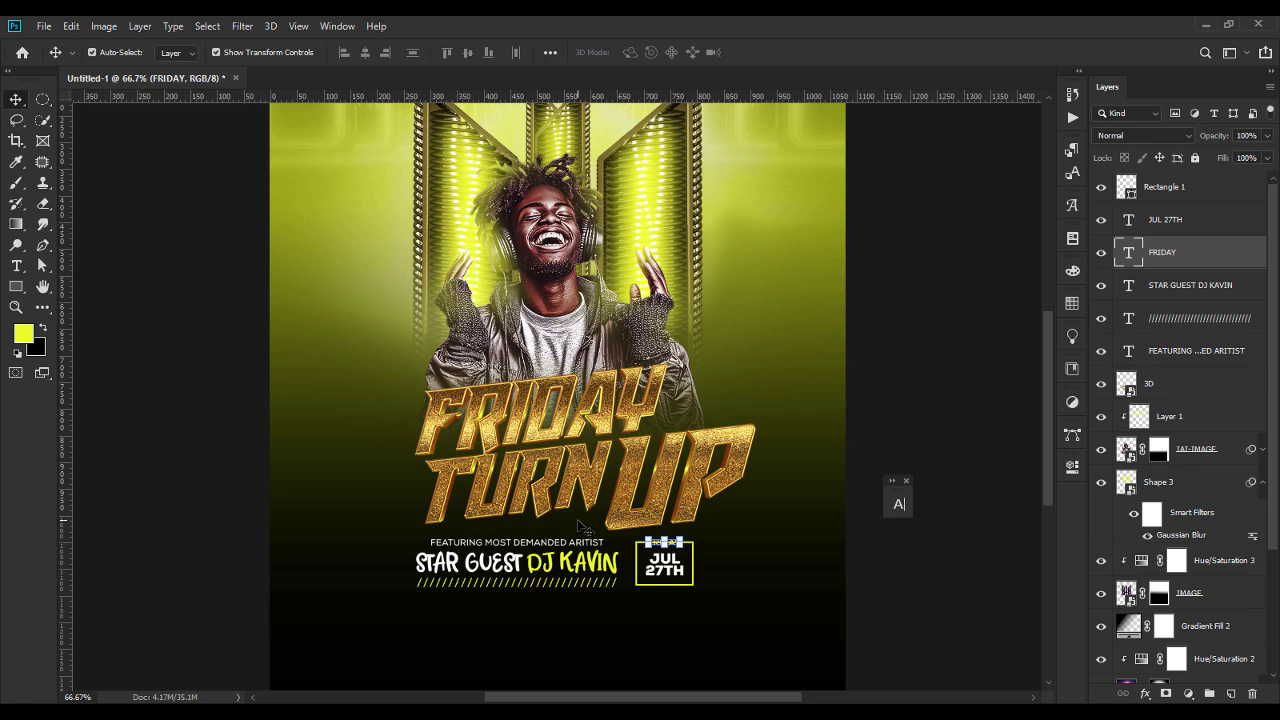
{"action": "left_click", "coordinate": [16, 307]}
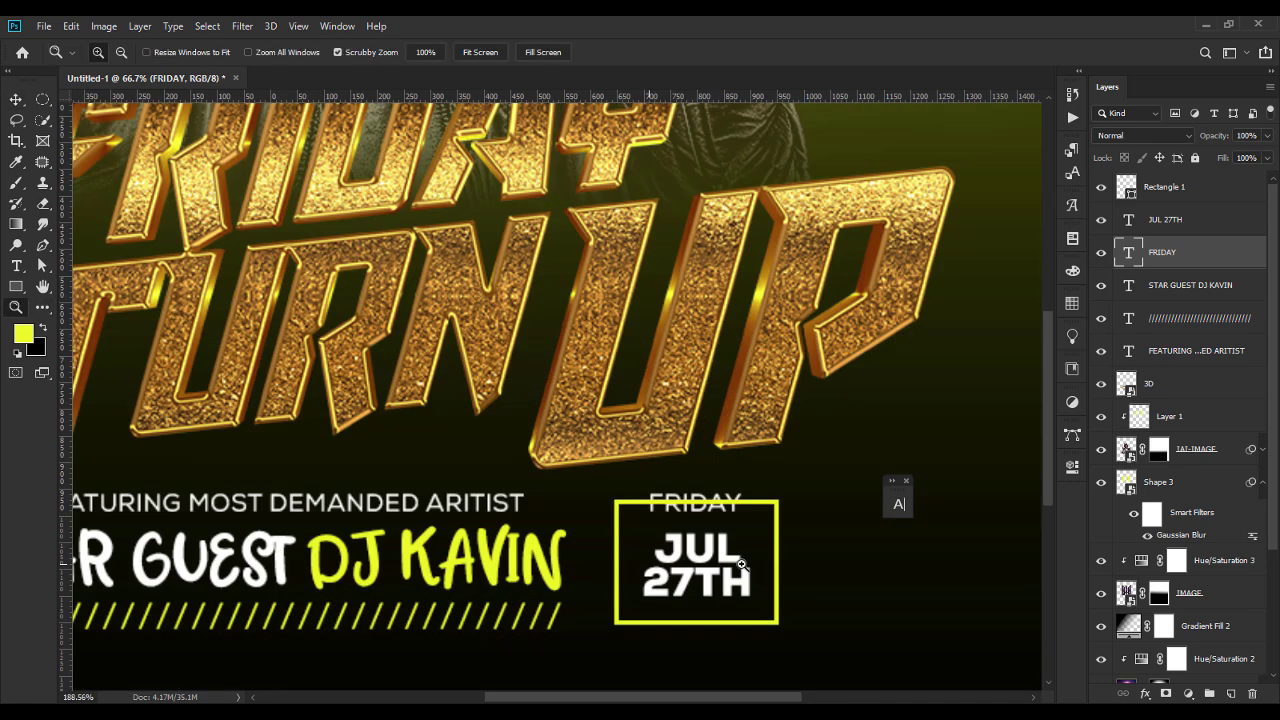
{"action": "left_click_drag", "start_coordinate": [646, 563], "coordinate": [748, 563]}
{"action": "left_click", "coordinate": [16, 99]}
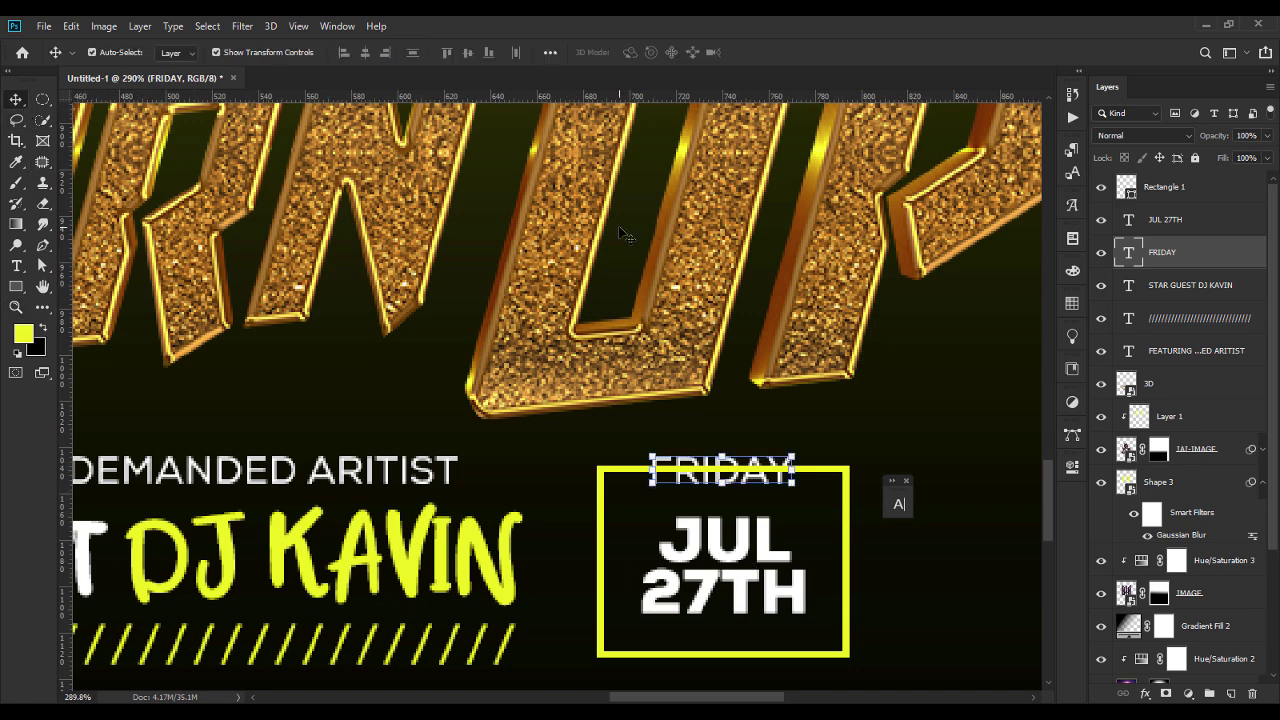
{"action": "left_click", "coordinate": [1198, 190]}
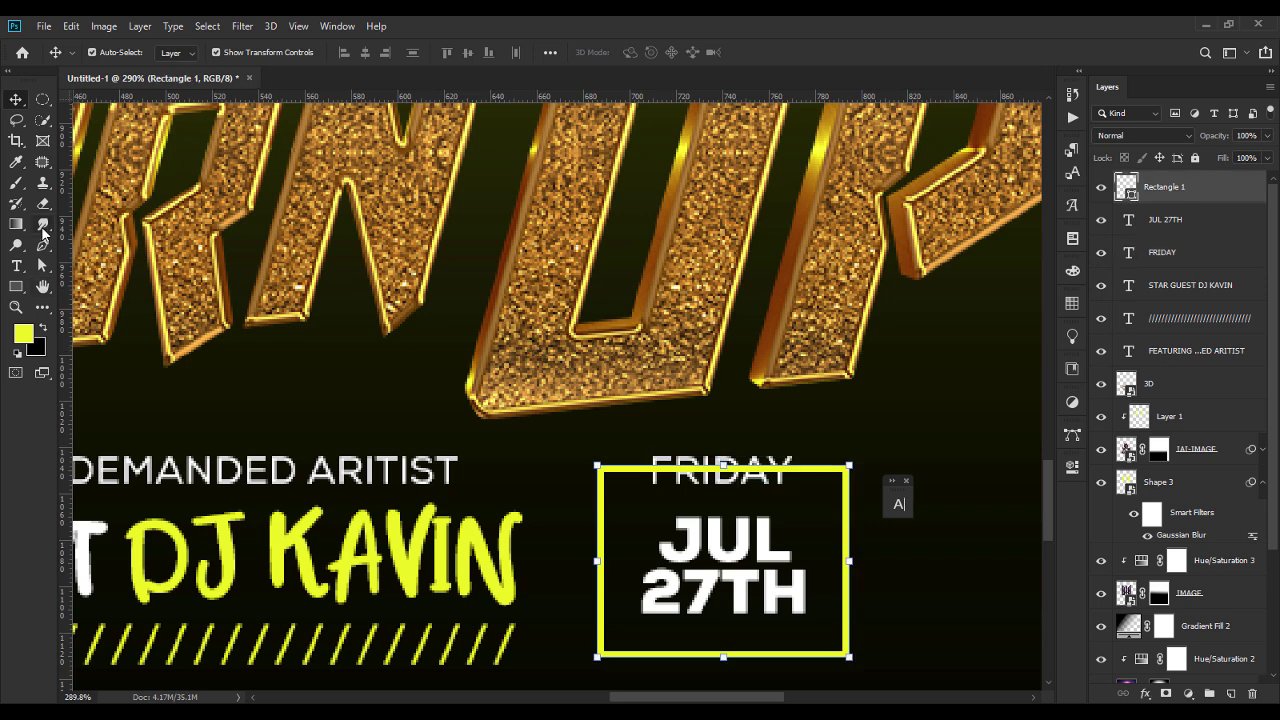
{"action": "left_click", "coordinate": [42, 245]}
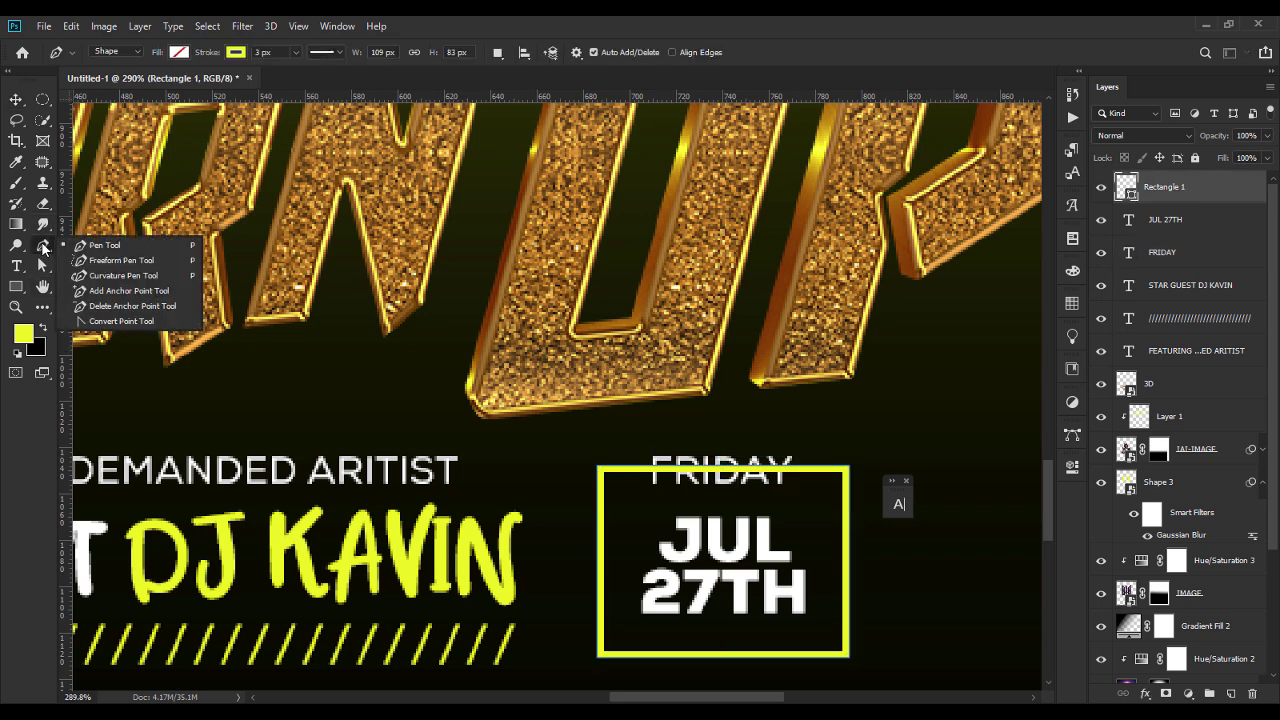
{"action": "left_click", "coordinate": [113, 291]}
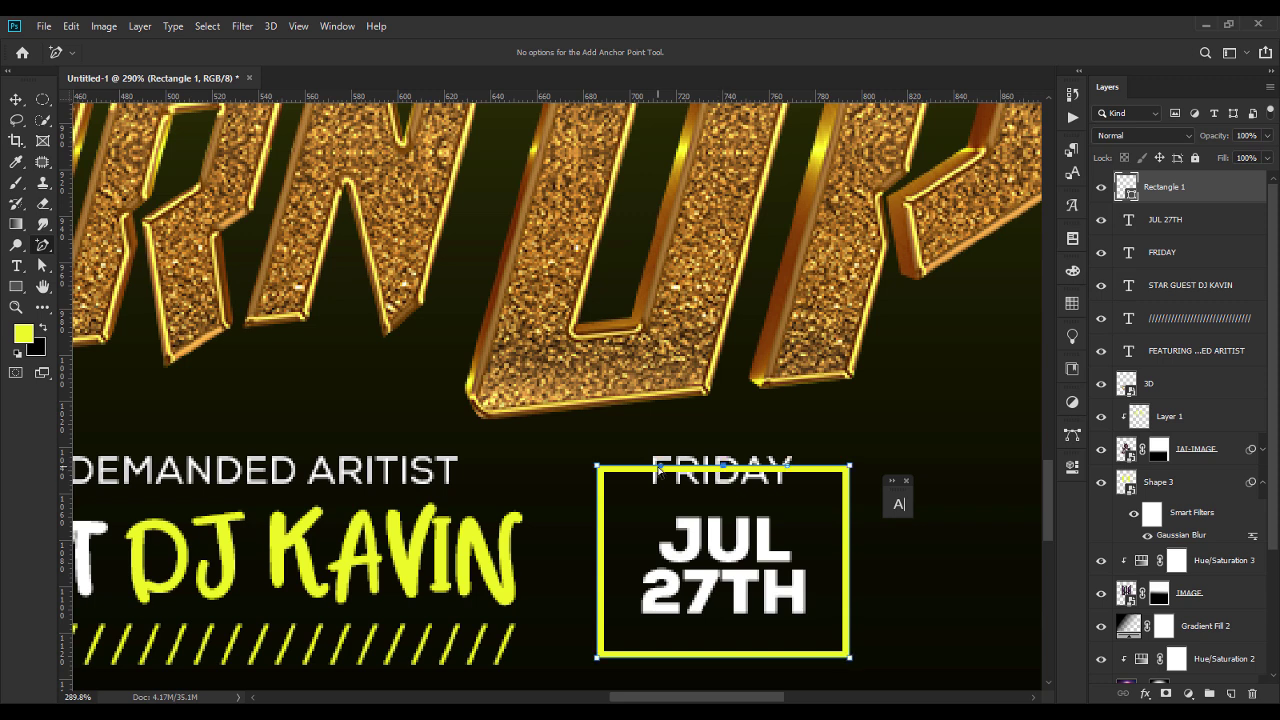
{"action": "left_click", "coordinate": [641, 466]}
{"action": "left_click", "coordinate": [805, 466]}
{"action": "left_click", "coordinate": [723, 466]}
{"action": "key", "text": "Delete"}
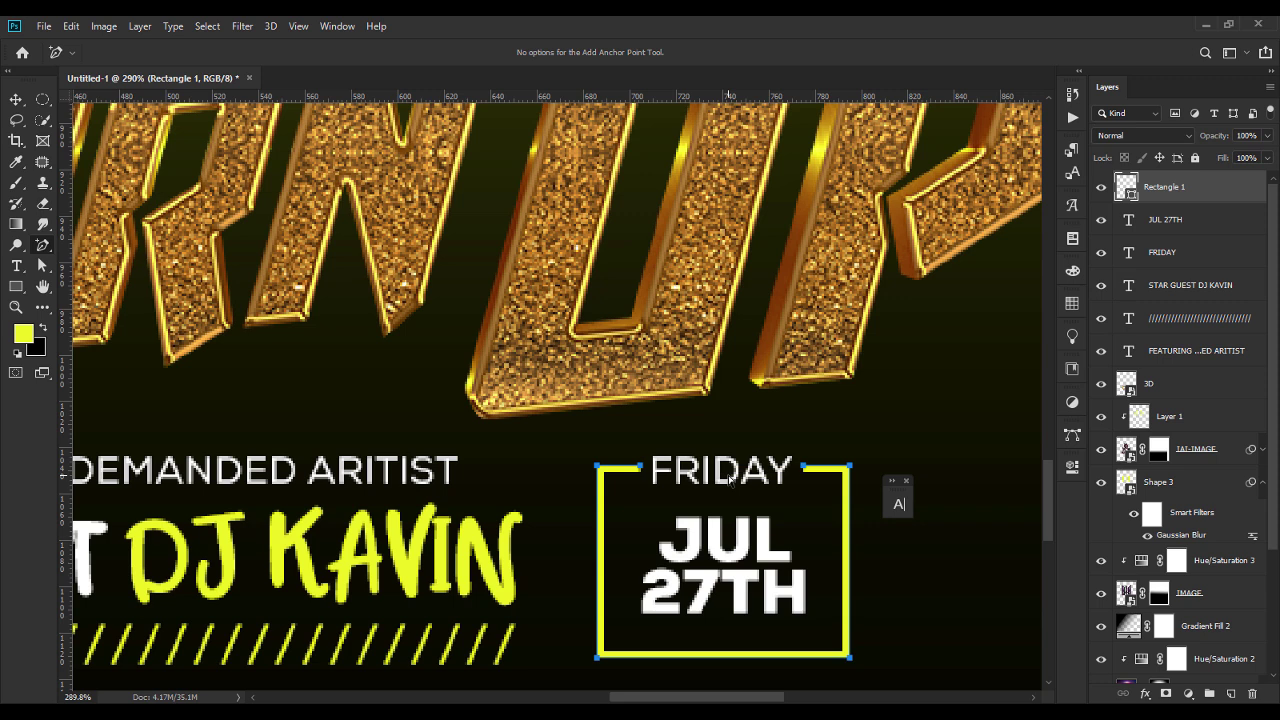
{"action": "key", "text": "v"}
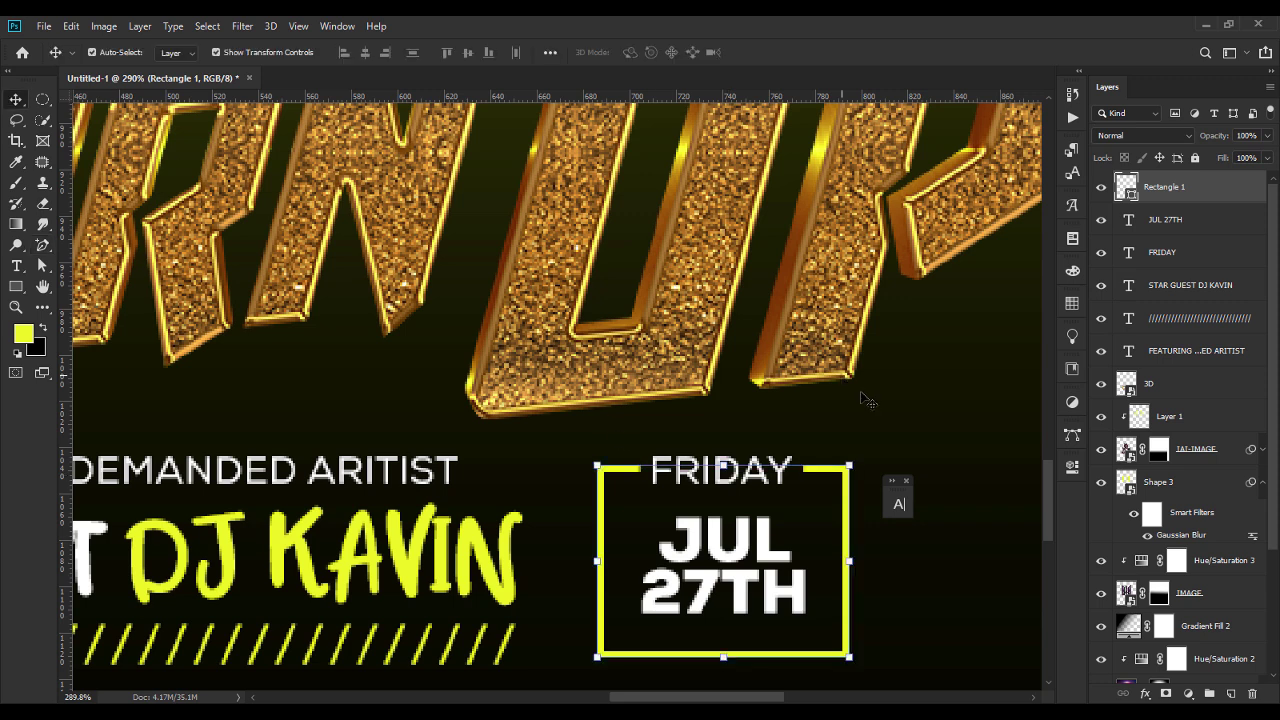
{"action": "left_click", "coordinate": [878, 455]}
Step: Scale the JUL 27TH text to about 102.59% inside the yellow frame
{"action": "double_click", "coordinate": [730, 574]}
{"action": "left_click", "coordinate": [899, 504]}
{"action": "left_click", "coordinate": [838, 545]}
{"action": "left_click", "coordinate": [852, 497]}
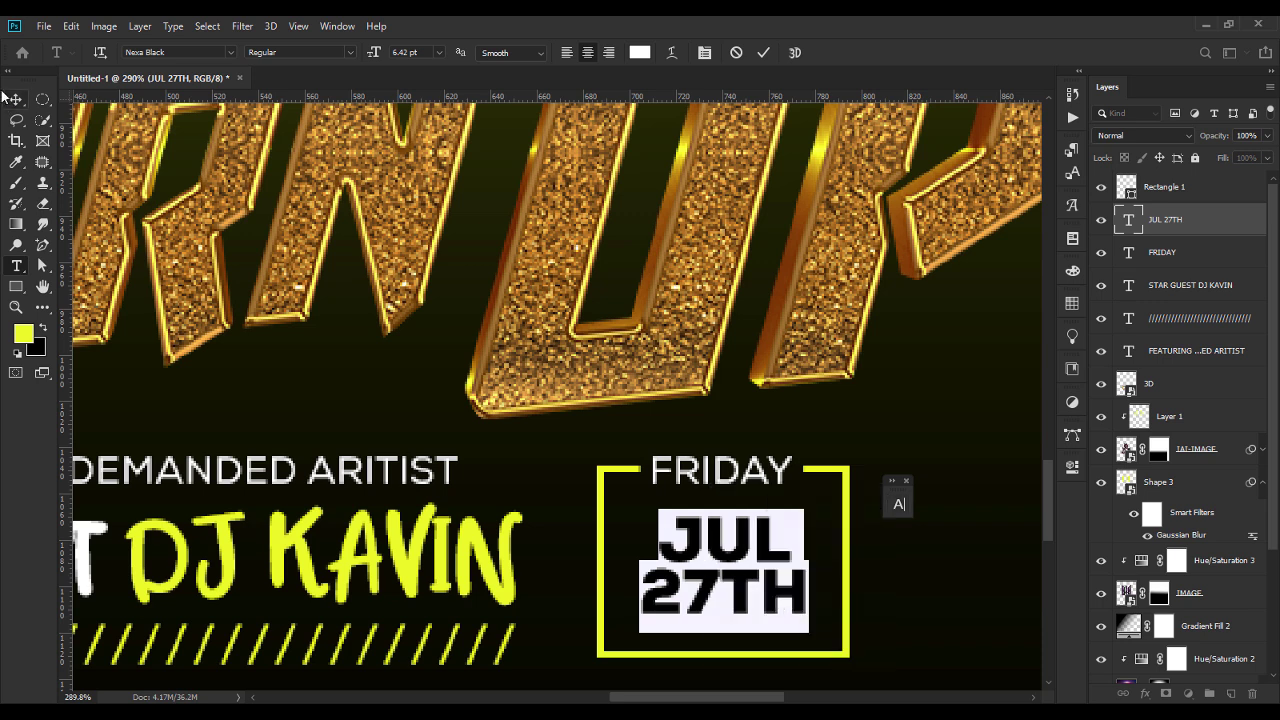
{"action": "key", "text": "ctrl+Return"}
{"action": "key", "text": "ctrl+t"}
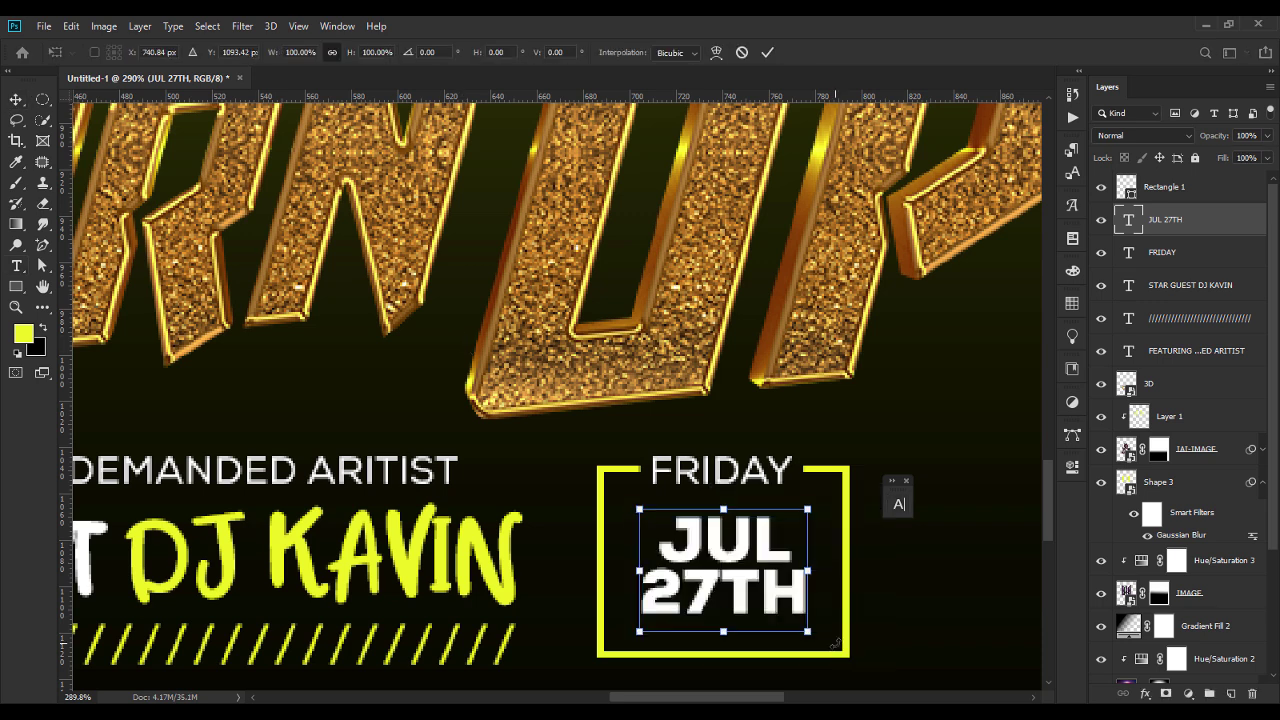
{"action": "left_click_drag", "start_coordinate": [723, 631], "coordinate": [726, 614]}
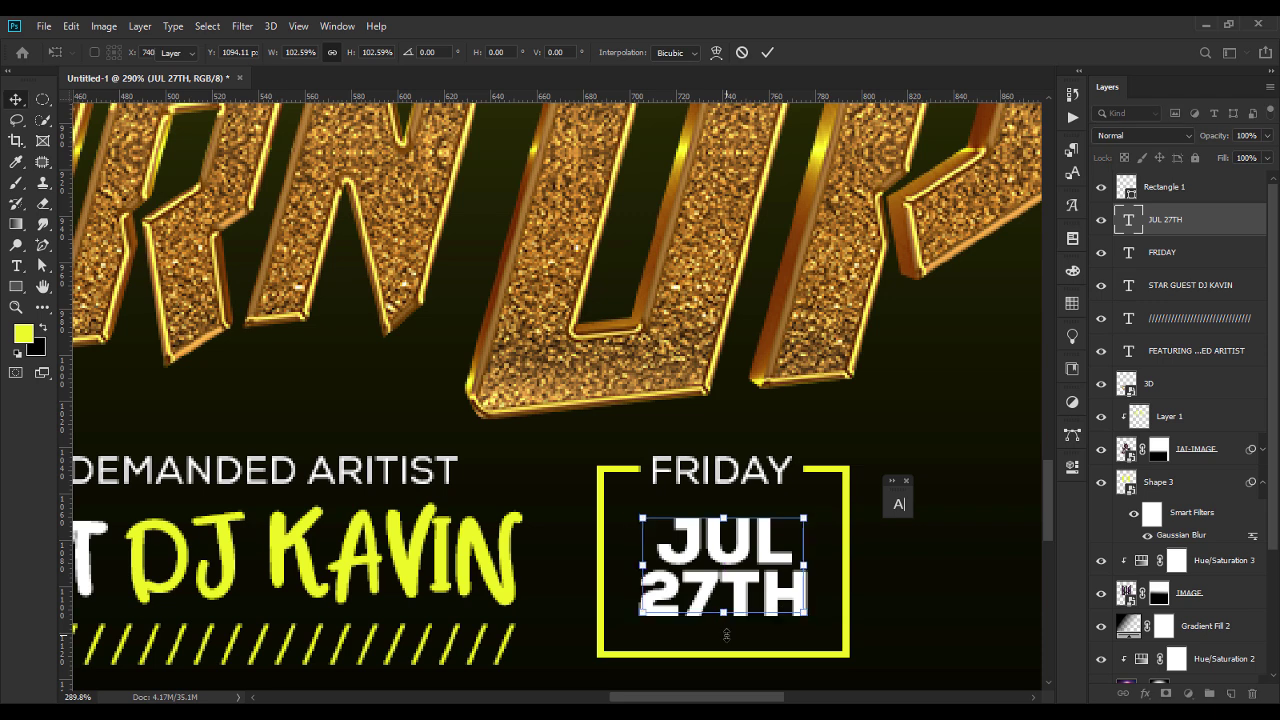
{"action": "key", "text": "Return"}
{"action": "key", "text": "ctrl+1"}
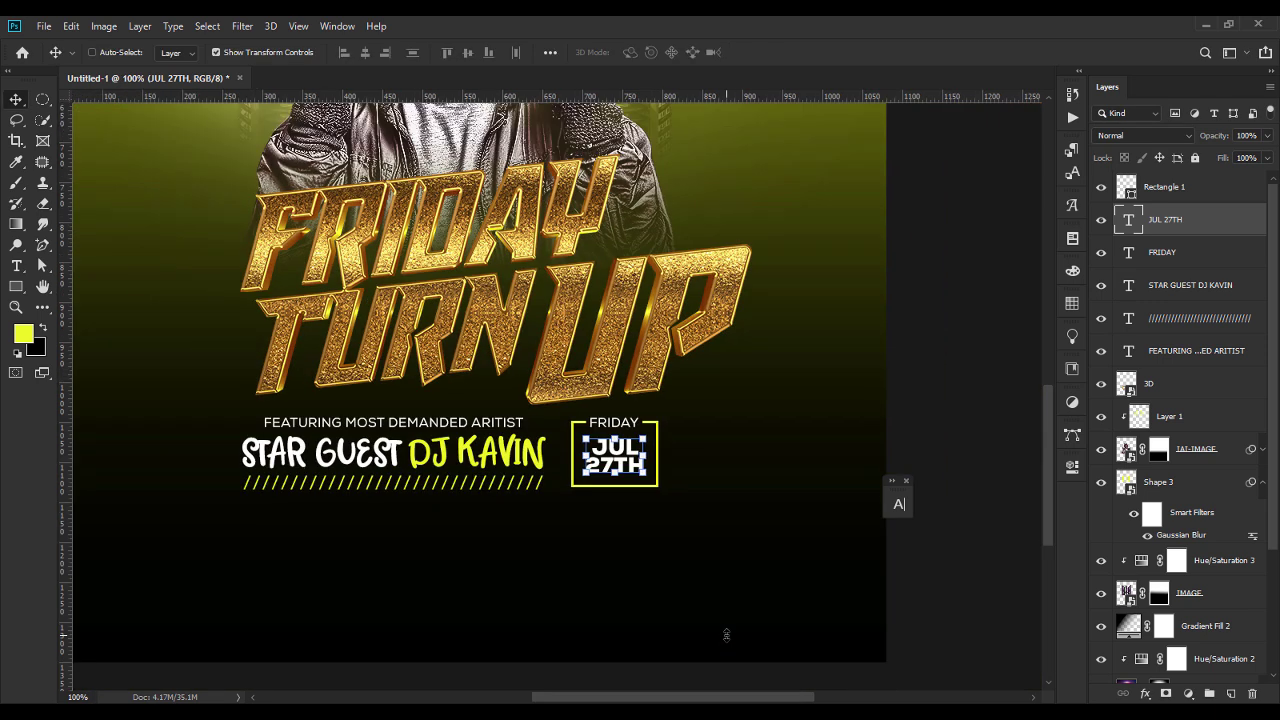
{"action": "key", "text": "ctrl+minus"}
{"action": "left_click", "coordinate": [778, 636]}
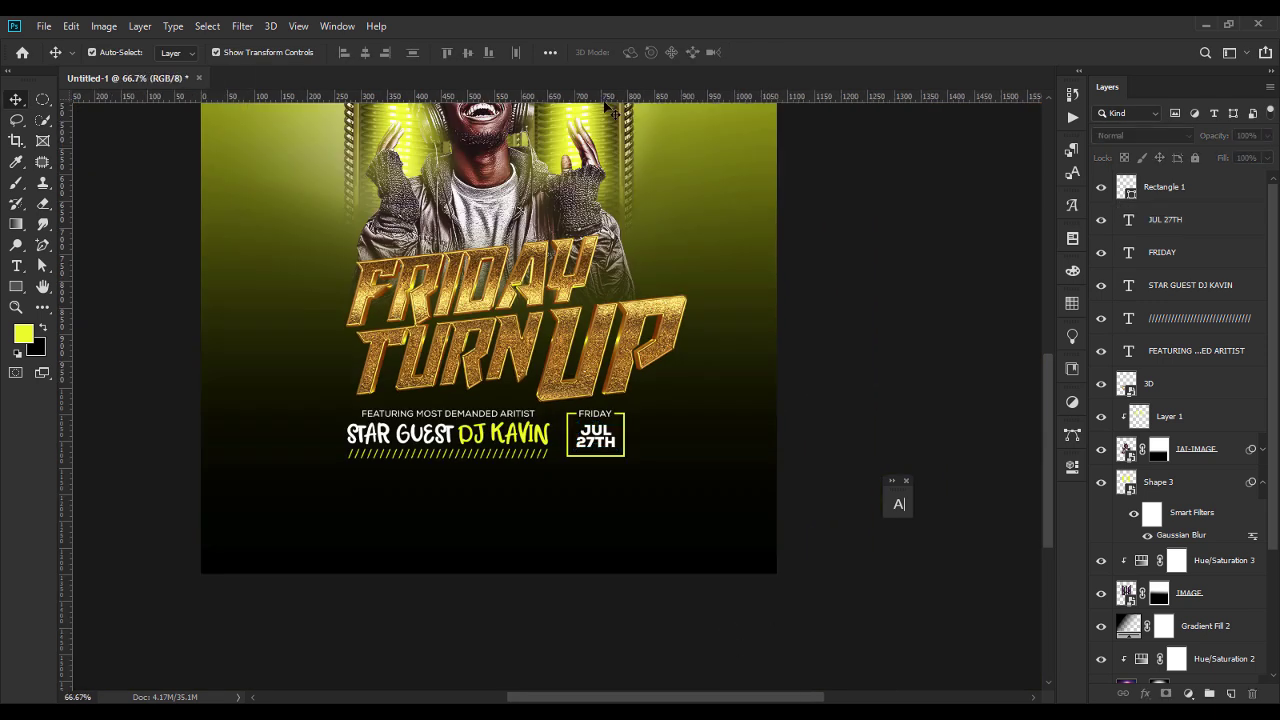
Step: Raise the slash line level with the date frame's bottom edge using temporary horizontal guides, and clear the guides
{"action": "left_click_drag", "start_coordinate": [534, 97], "coordinate": [581, 410]}
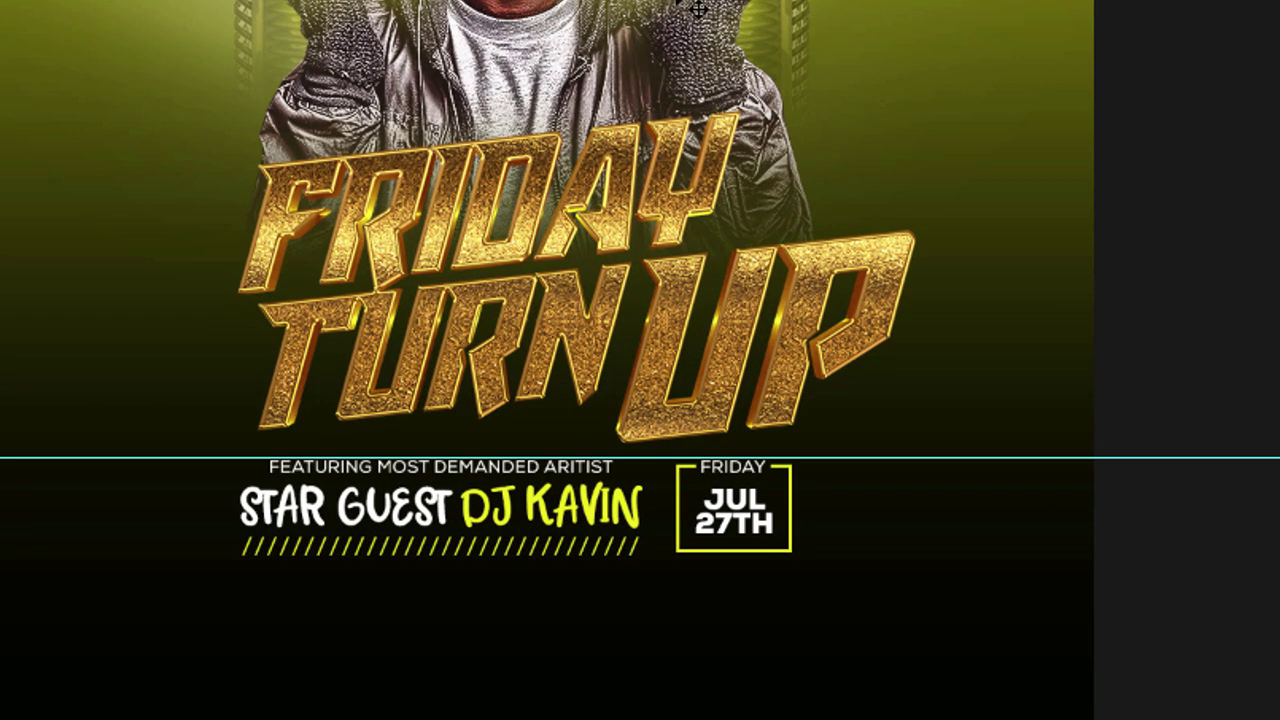
{"action": "mouse_move", "coordinate": [698, 9]}
{"action": "left_mouse_down"}
{"action": "mouse_move", "coordinate": [600, 187]}
{"action": "mouse_move", "coordinate": [594, 566]}
{"action": "mouse_move", "coordinate": [612, 552]}
{"action": "left_mouse_up"}
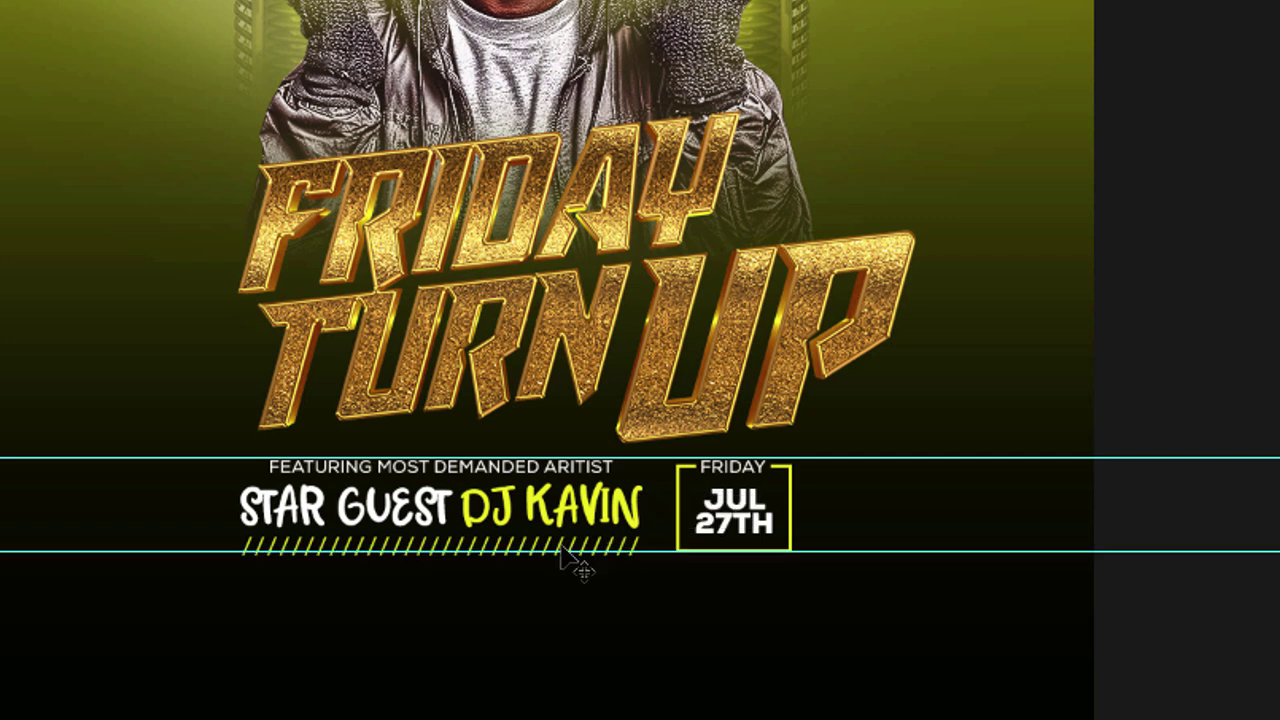
{"action": "left_click", "coordinate": [563, 553]}
{"action": "key", "text": "Up"}
{"action": "key", "text": "Up"}
{"action": "key", "text": "Up"}
{"action": "key", "text": "Up"}
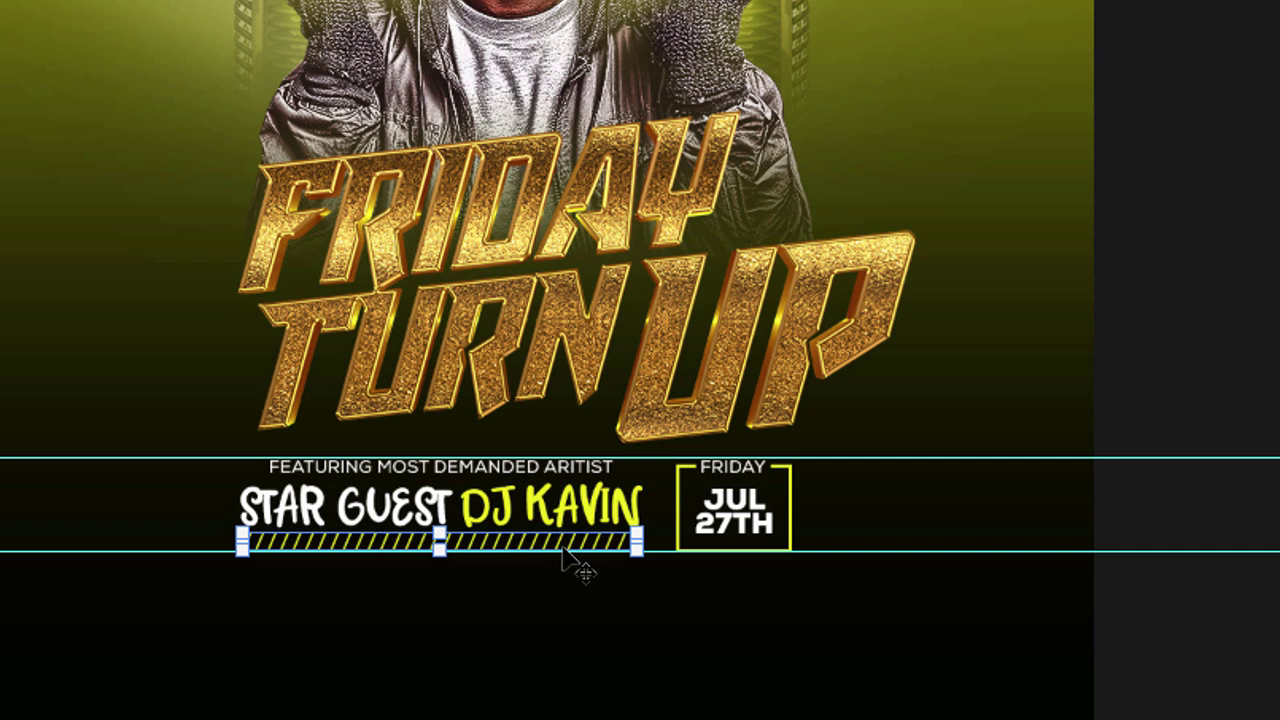
{"action": "left_click", "coordinate": [140, 1]}
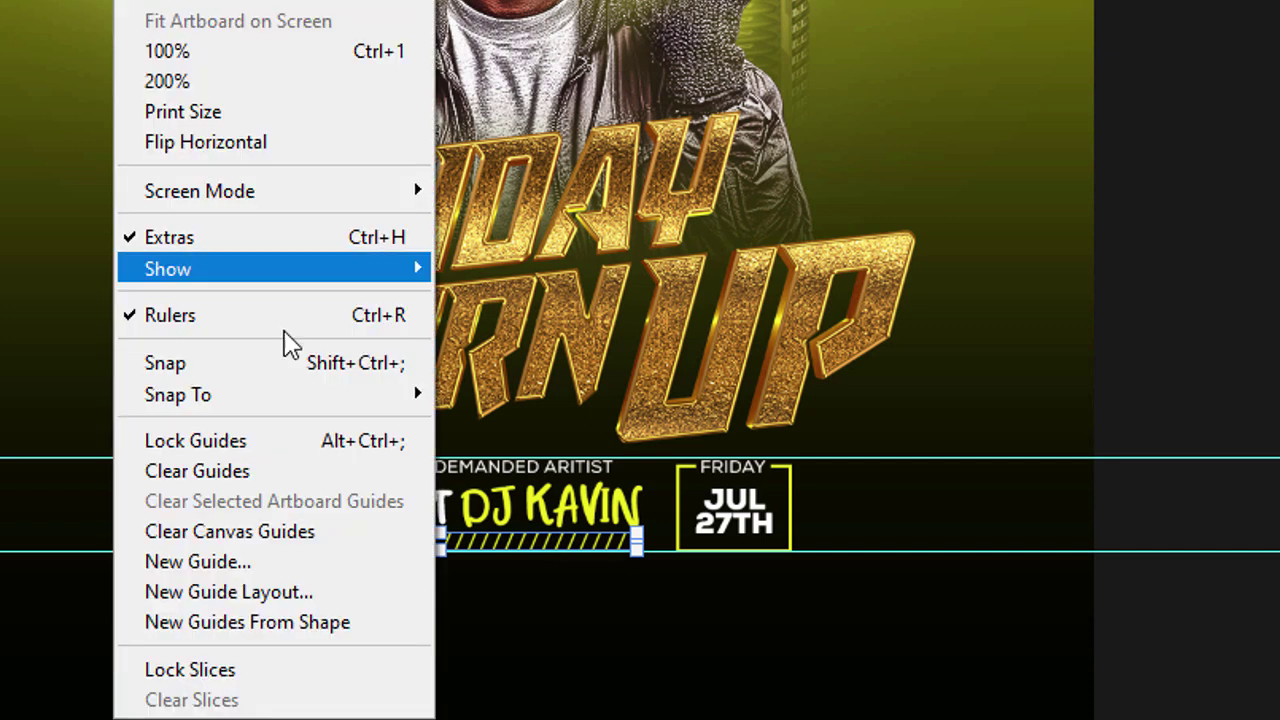
{"action": "left_click", "coordinate": [255, 472]}
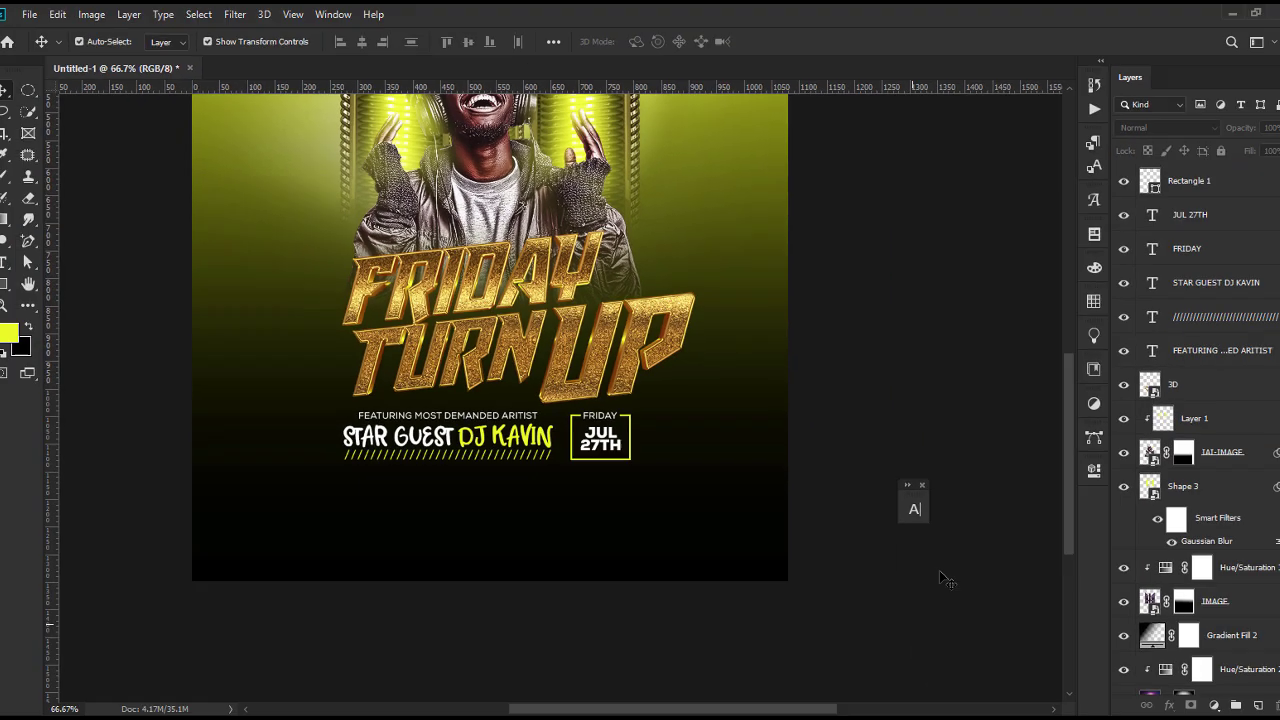
Step: Group the date frame, both date texts, the slash line and the two featured artist text layers
{"action": "left_click", "coordinate": [1217, 194]}
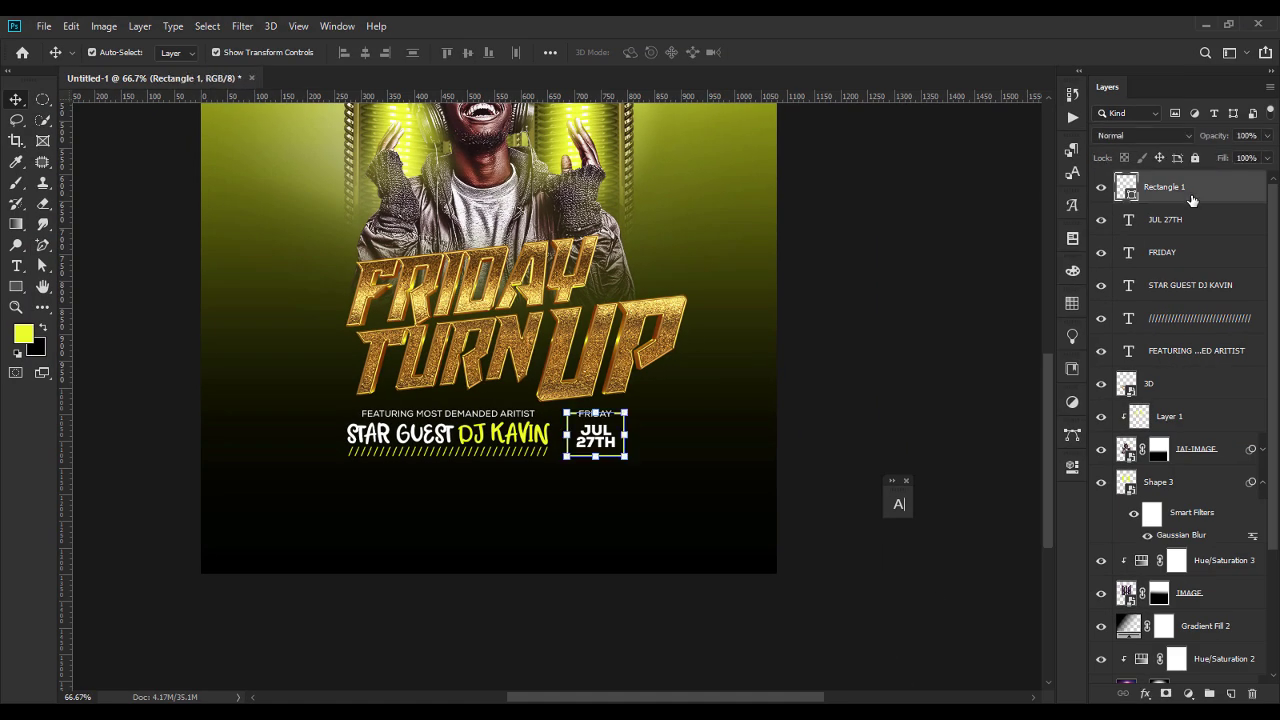
{"action": "left_click", "coordinate": [1220, 358], "text": "shift"}
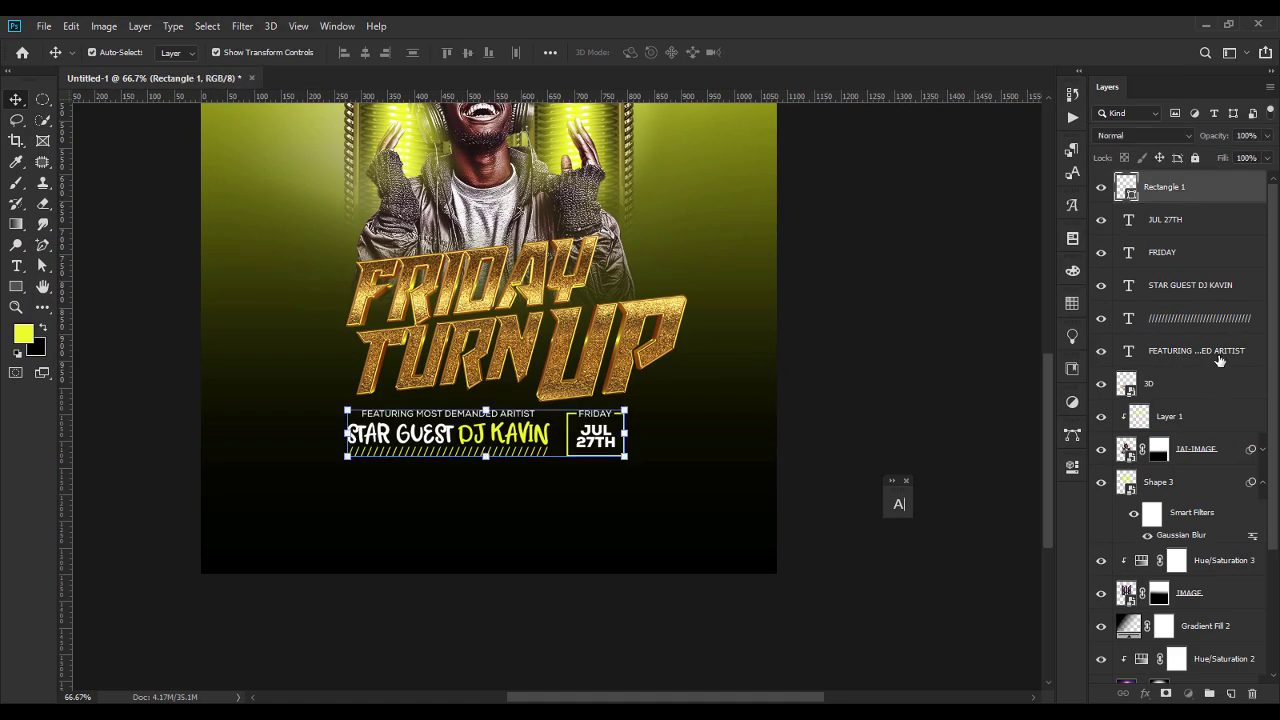
{"action": "key", "text": "ctrl+g"}
{"action": "left_click", "coordinate": [1100, 180]}
{"action": "left_click", "coordinate": [1100, 180]}
{"action": "left_click", "coordinate": [878, 331]}
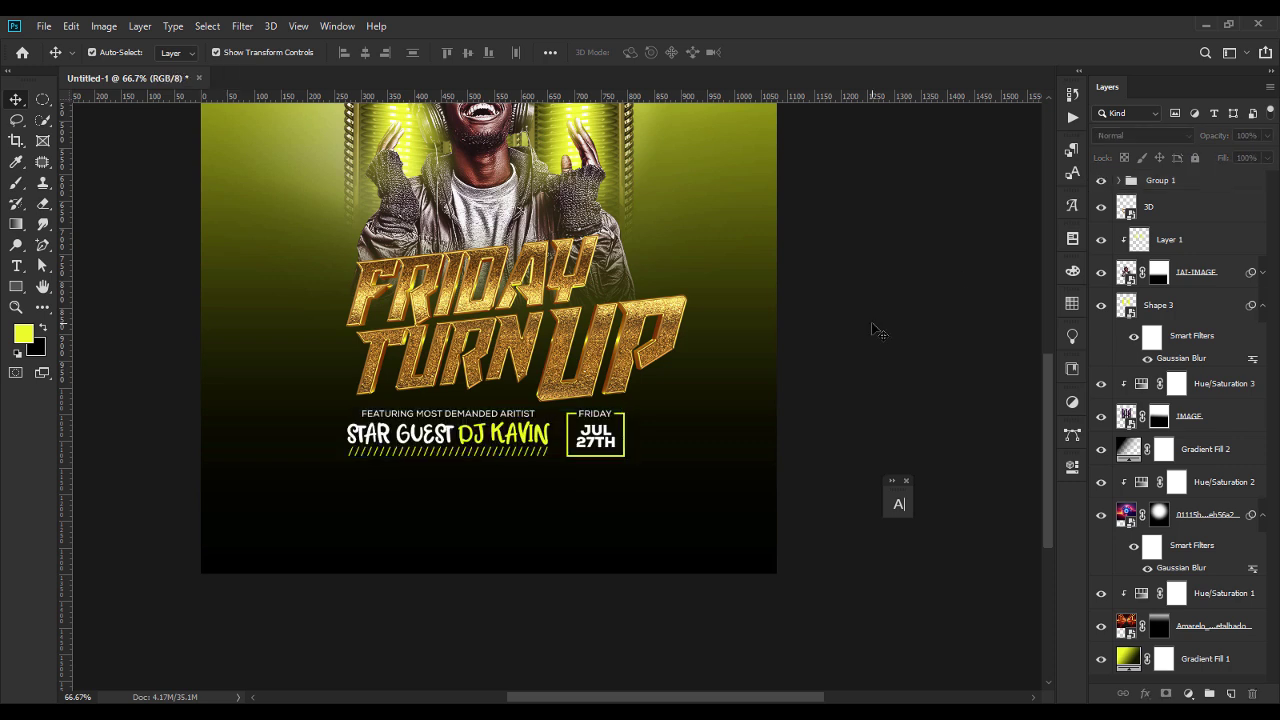
Step: Draw a solid yellow bar of about 651 × 65 px beneath the artist and date block
{"action": "left_click", "coordinate": [16, 286]}
{"action": "left_click_drag", "start_coordinate": [337, 474], "coordinate": [685, 508]}
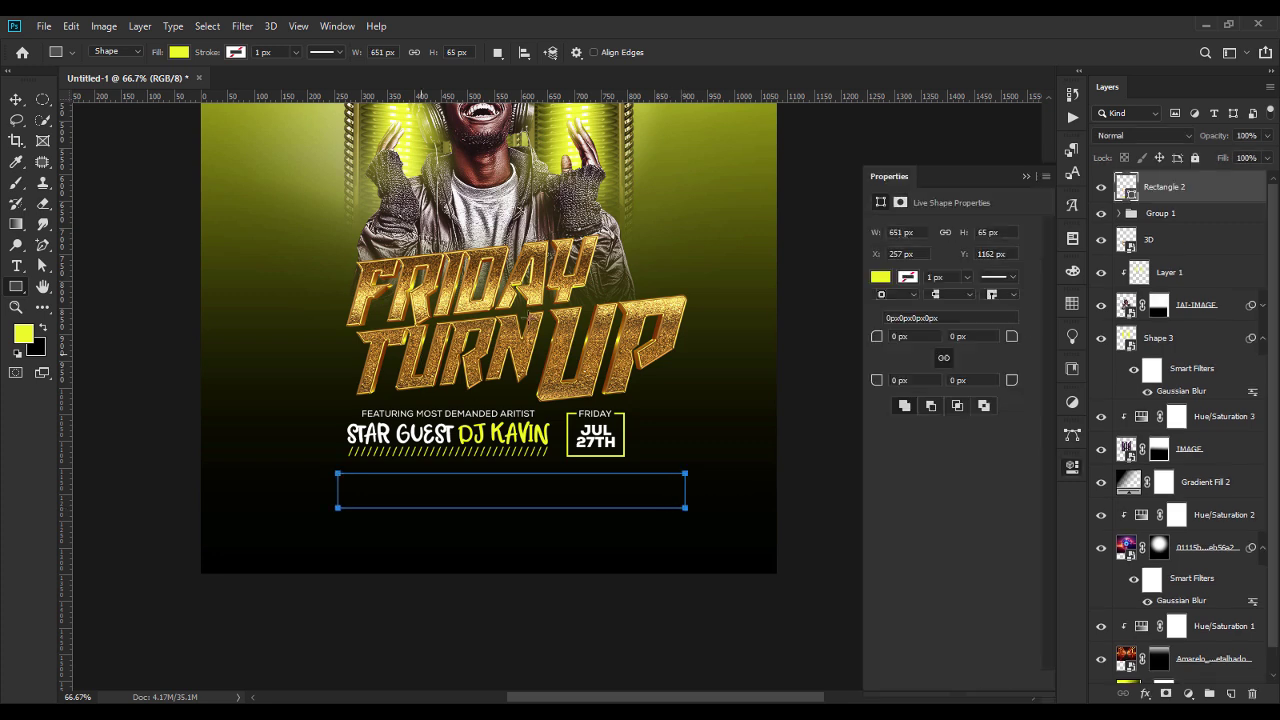
{"action": "left_click", "coordinate": [1024, 177]}
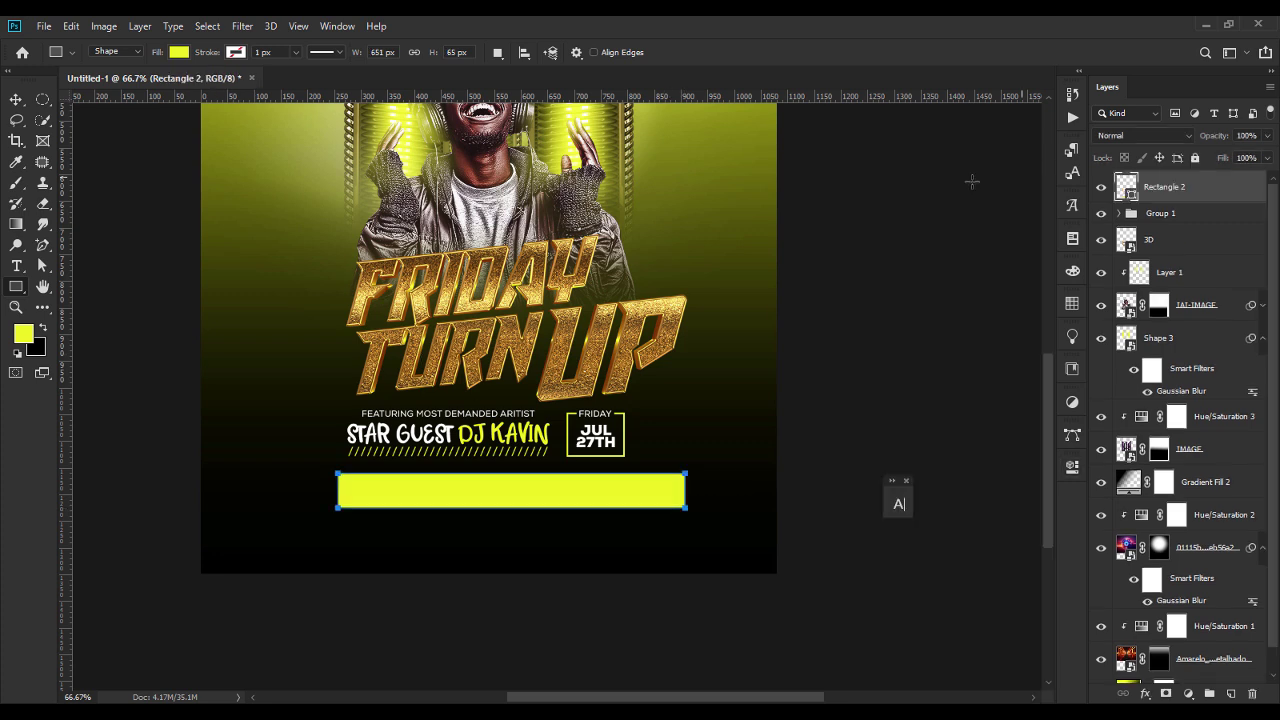
Step: Centre the yellow bar horizontally on the canvas by aligning it to the canvas instead of the selection
{"action": "left_click", "coordinate": [14, 100]}
{"action": "left_click", "coordinate": [551, 52]}
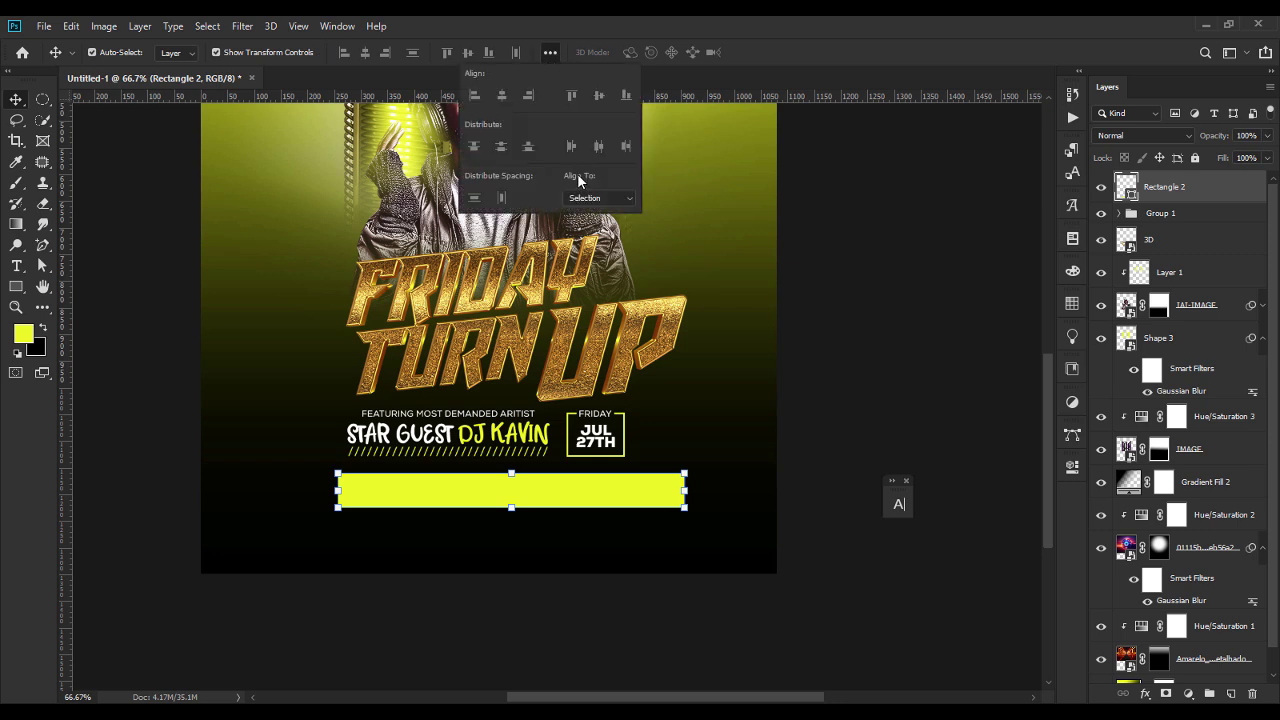
{"action": "left_click", "coordinate": [598, 198]}
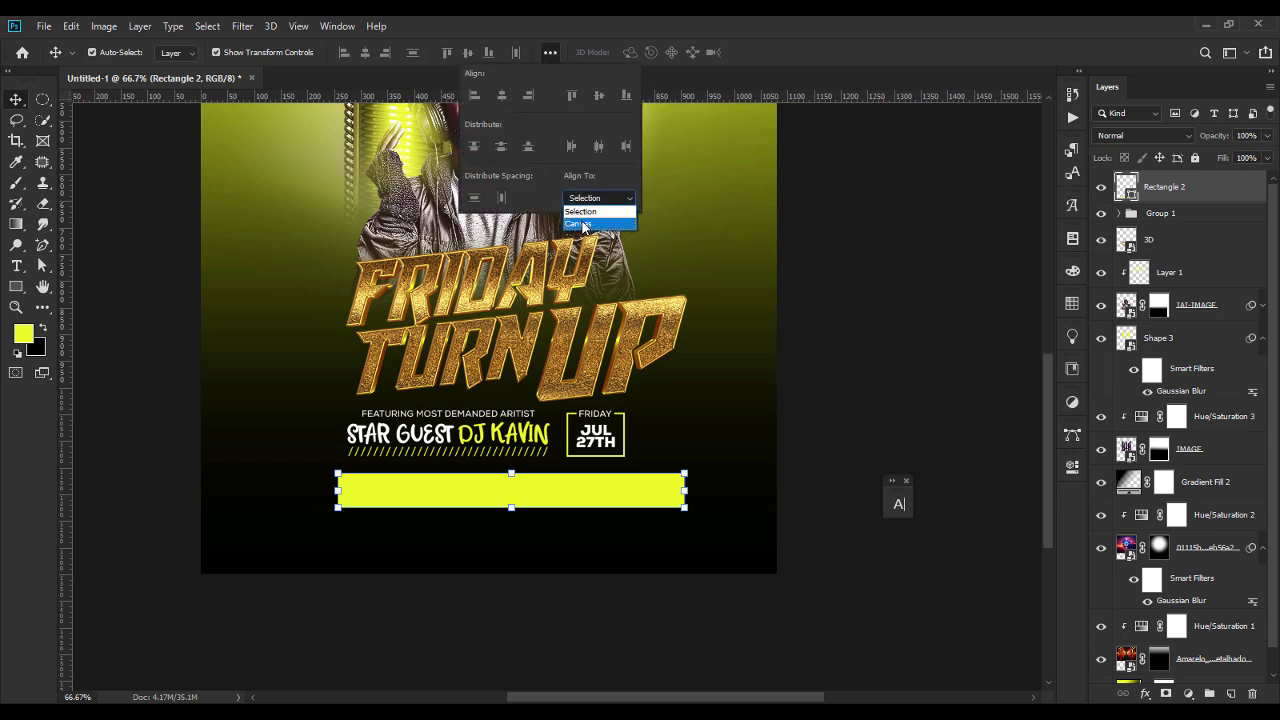
{"action": "left_click", "coordinate": [588, 224]}
{"action": "left_click", "coordinate": [503, 95]}
{"action": "left_click", "coordinate": [908, 386]}
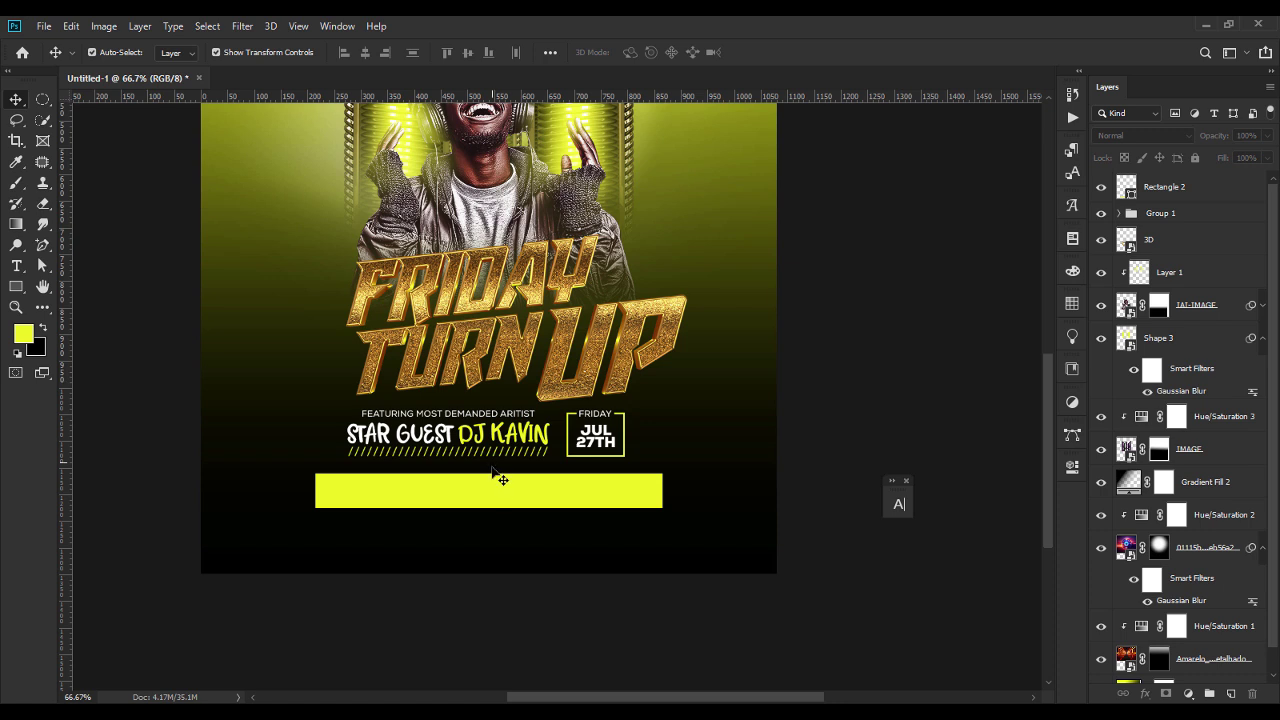
Step: Turn the yellow bar into an outline frame with a 3 px yellow stroke and no fill
{"action": "left_click", "coordinate": [498, 504]}
{"action": "left_click", "coordinate": [45, 268]}
{"action": "left_click", "coordinate": [329, 52]}
{"action": "left_click", "coordinate": [298, 52]}
{"action": "left_click", "coordinate": [298, 52]}
{"action": "left_click", "coordinate": [300, 54]}
{"action": "left_click", "coordinate": [220, 136]}
{"action": "left_click", "coordinate": [245, 60]}
{"action": "left_click", "coordinate": [242, 52]}
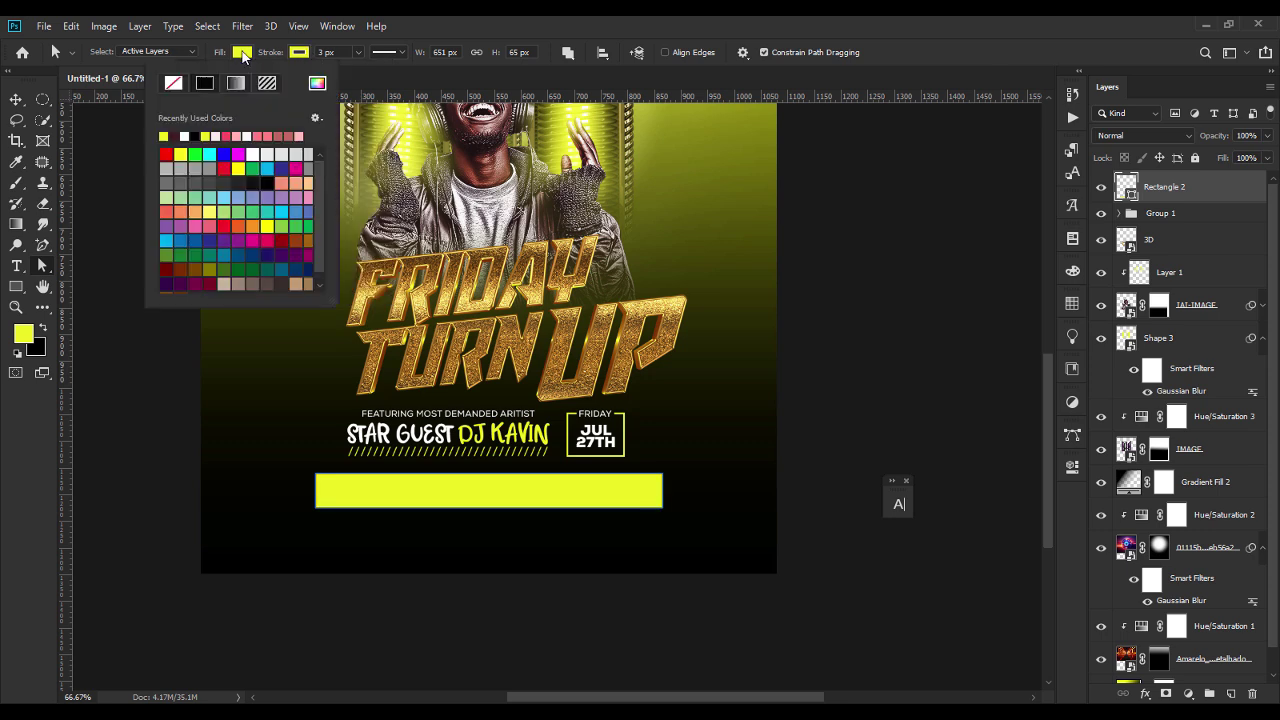
{"action": "left_click", "coordinate": [173, 83]}
{"action": "left_click", "coordinate": [14, 103]}
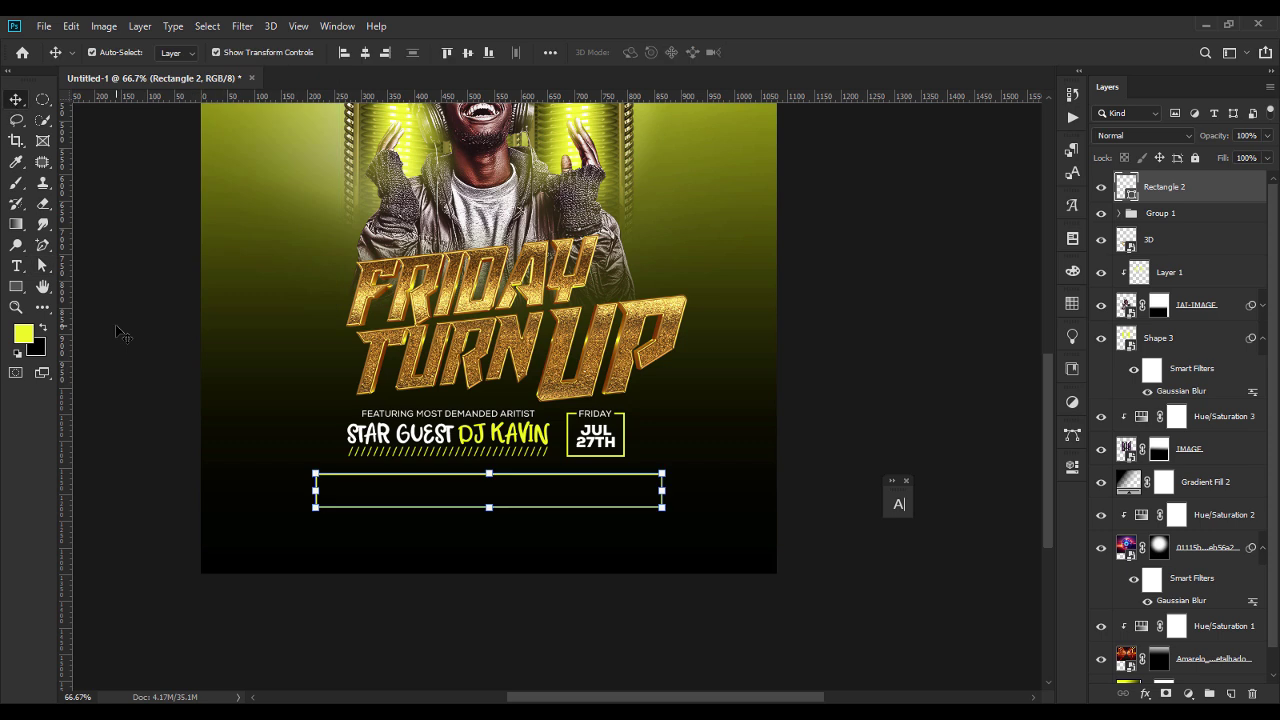
Step: Draw a solid yellow rectangle of about 189 × 30 px without a stroke, flush against the inside left edge of the outline frame
{"action": "left_click", "coordinate": [18, 289]}
{"action": "left_click_drag", "start_coordinate": [316, 481], "coordinate": [416, 498]}
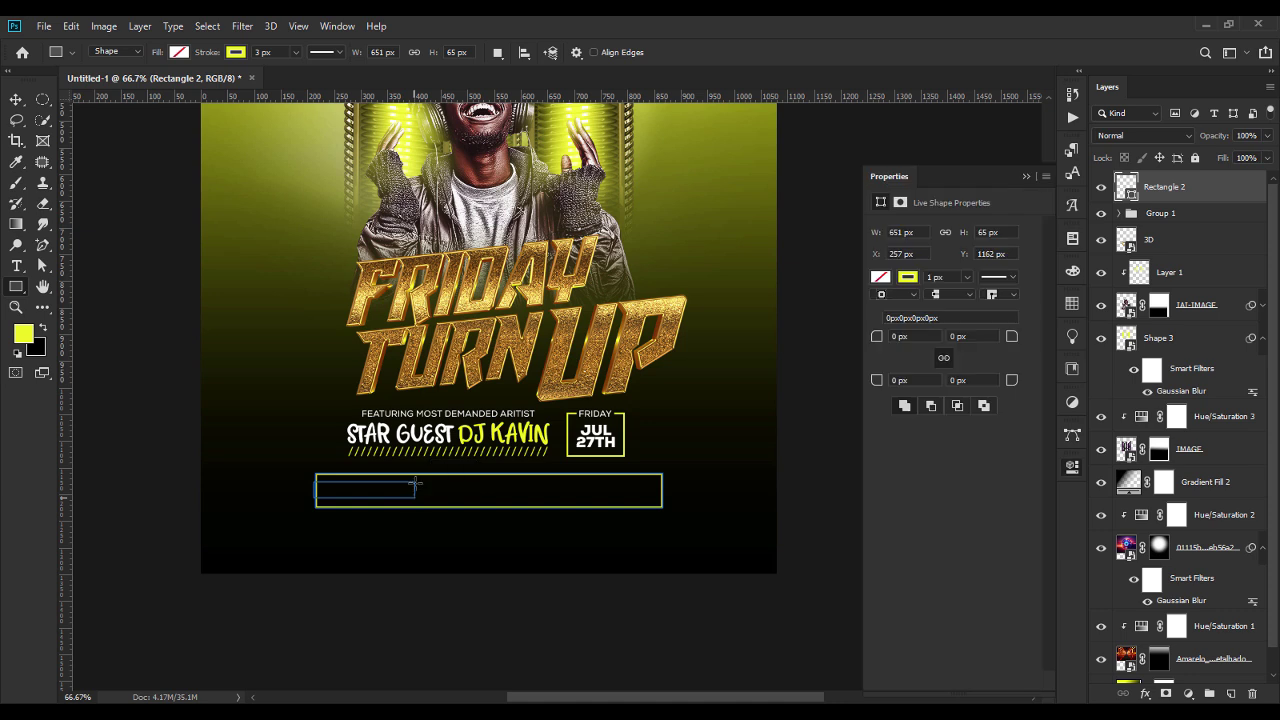
{"action": "left_click", "coordinate": [179, 52]}
{"action": "left_click", "coordinate": [101, 136]}
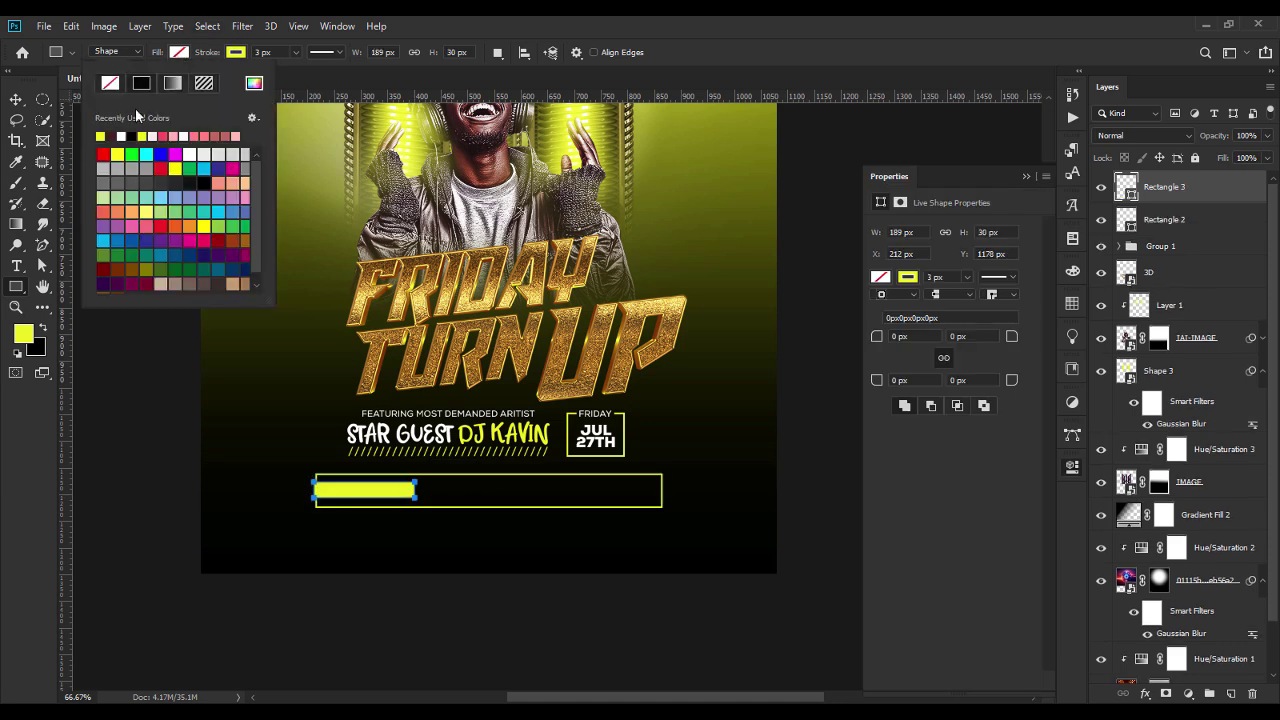
{"action": "left_click", "coordinate": [238, 55]}
{"action": "left_click", "coordinate": [170, 84]}
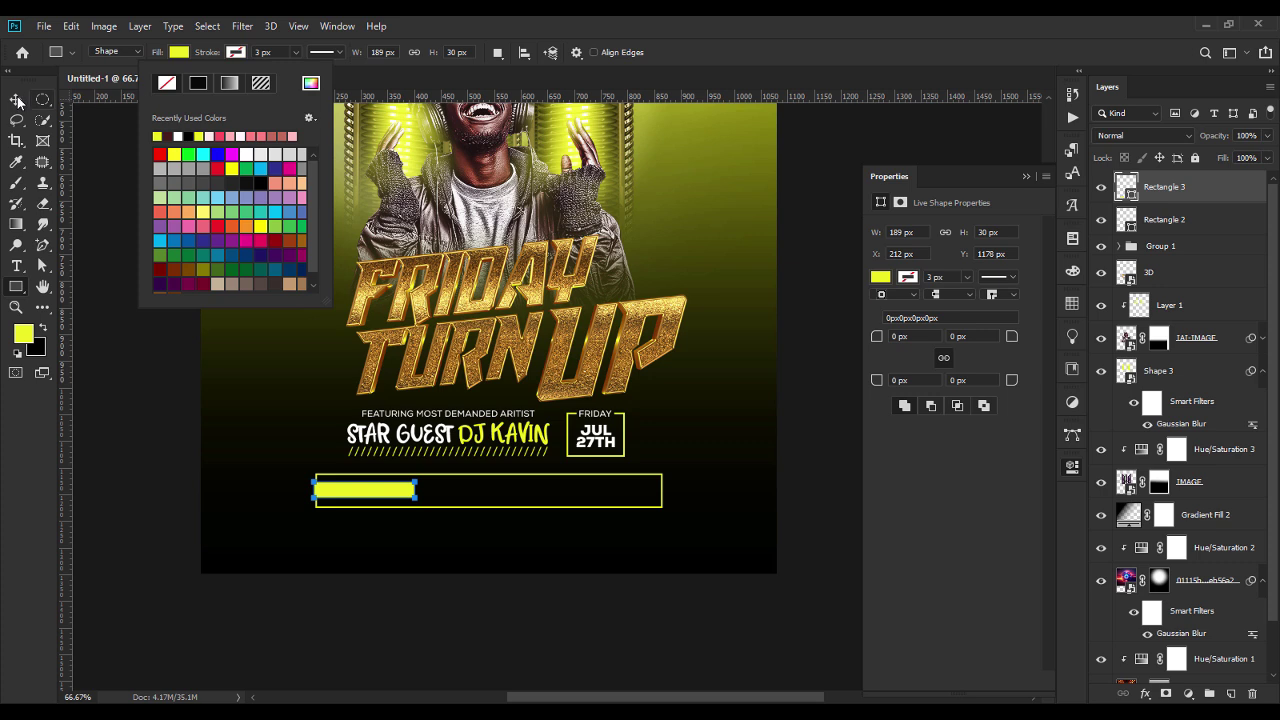
{"action": "key", "text": "v"}
{"action": "key", "text": "shift+Right"}
{"action": "key", "text": "shift+Left"}
{"action": "left_click", "coordinate": [838, 493]}
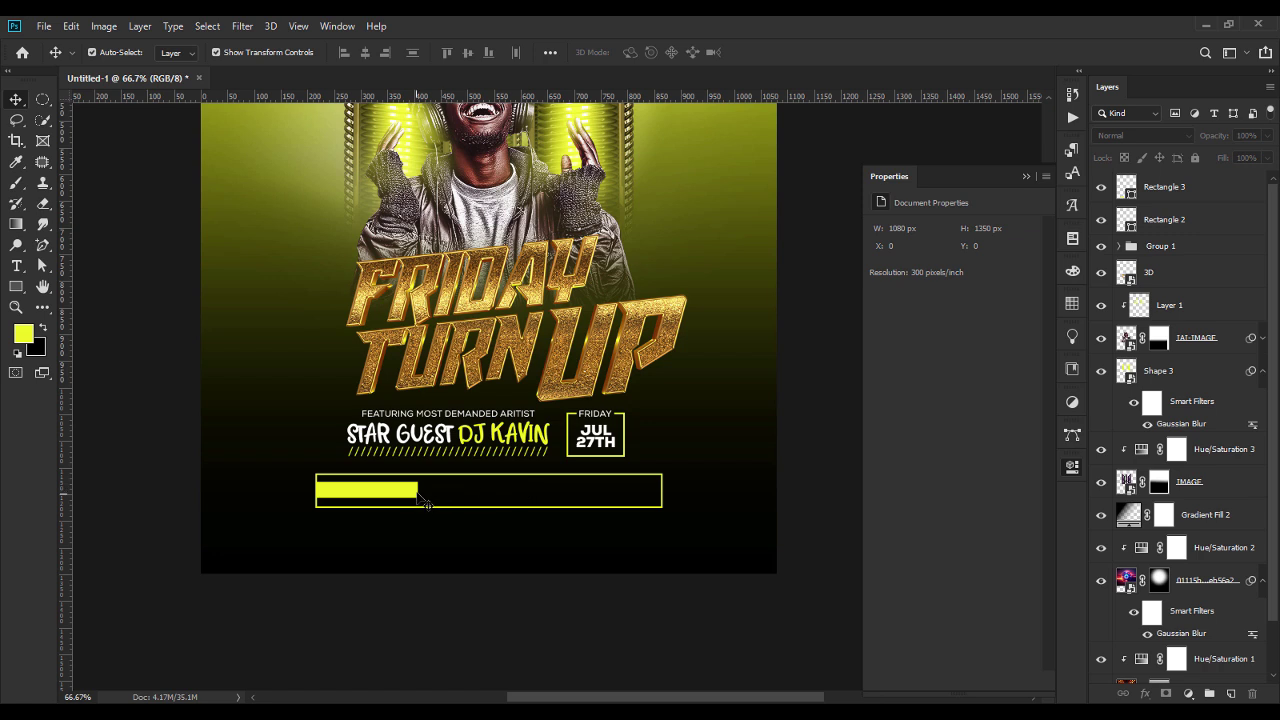
Step: Extend the outline frame downward to a height of about 77 px
{"action": "left_click", "coordinate": [499, 508]}
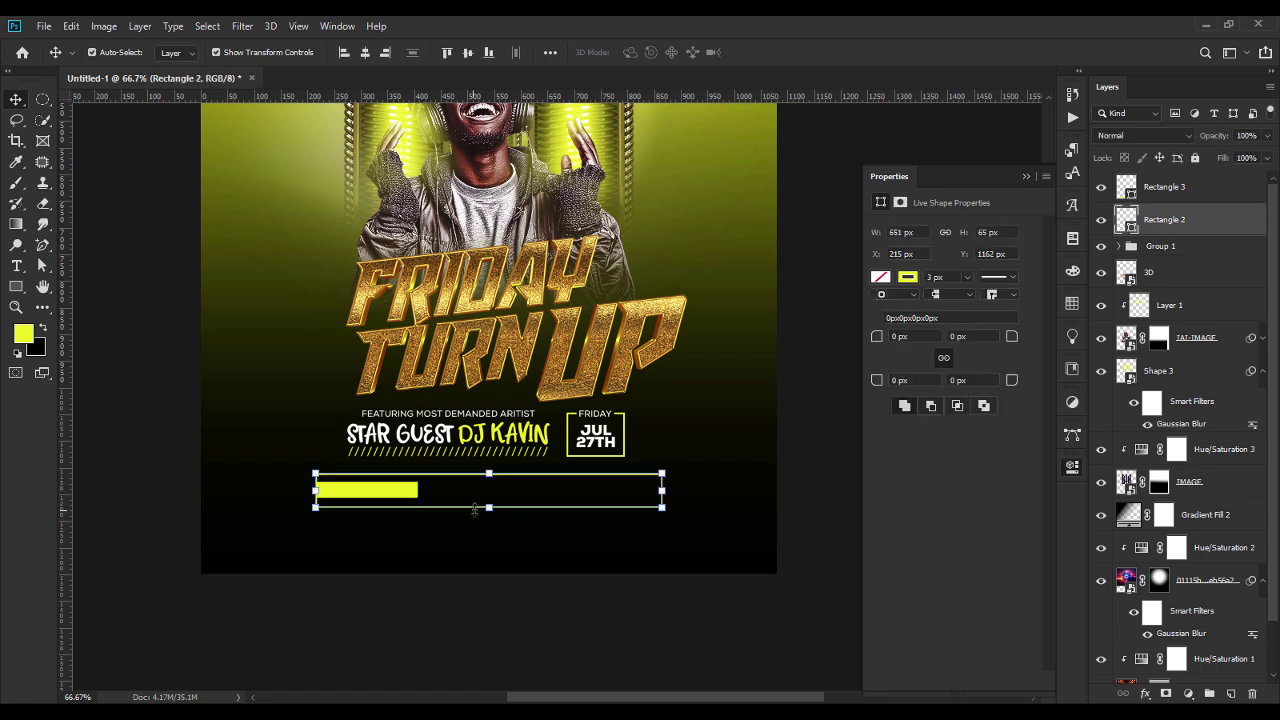
{"action": "left_click_drag", "start_coordinate": [488, 507], "coordinate": [484, 514]}
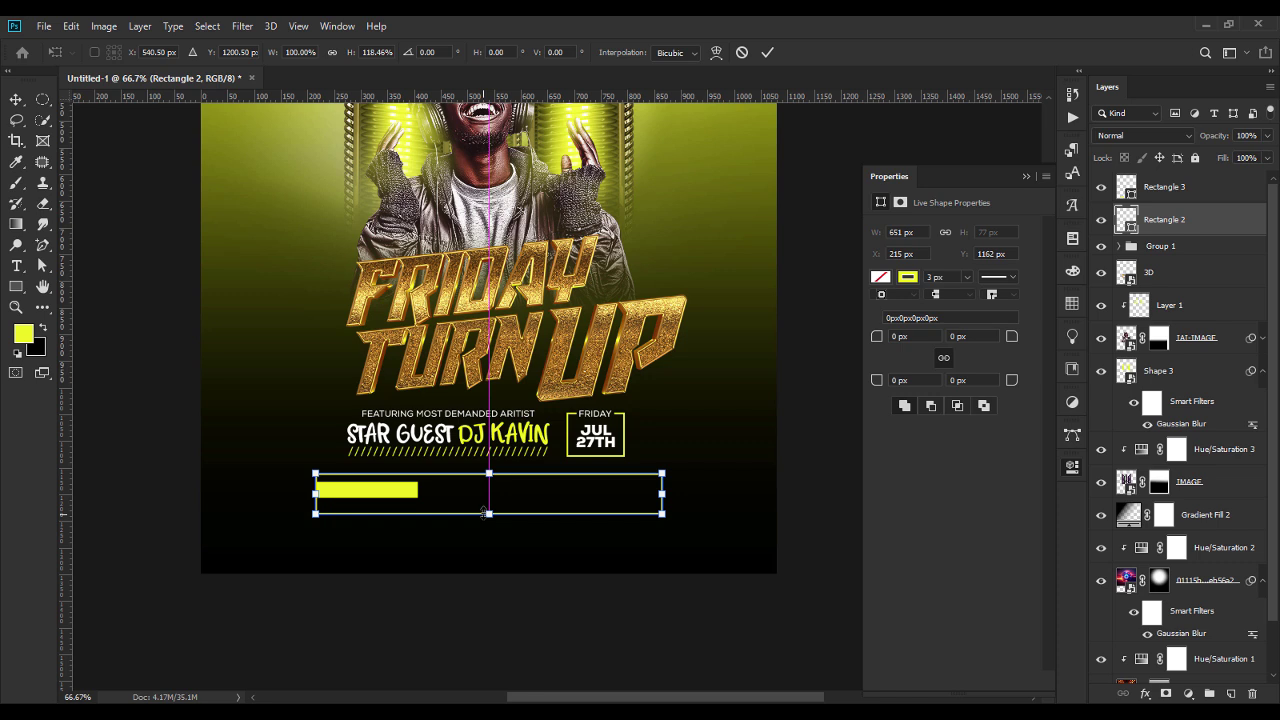
{"action": "key", "text": "Return"}
Step: Increase the small yellow rectangle's height to about 36 px and nudge it down to the vertical middle of the frame
{"action": "left_click", "coordinate": [367, 494]}
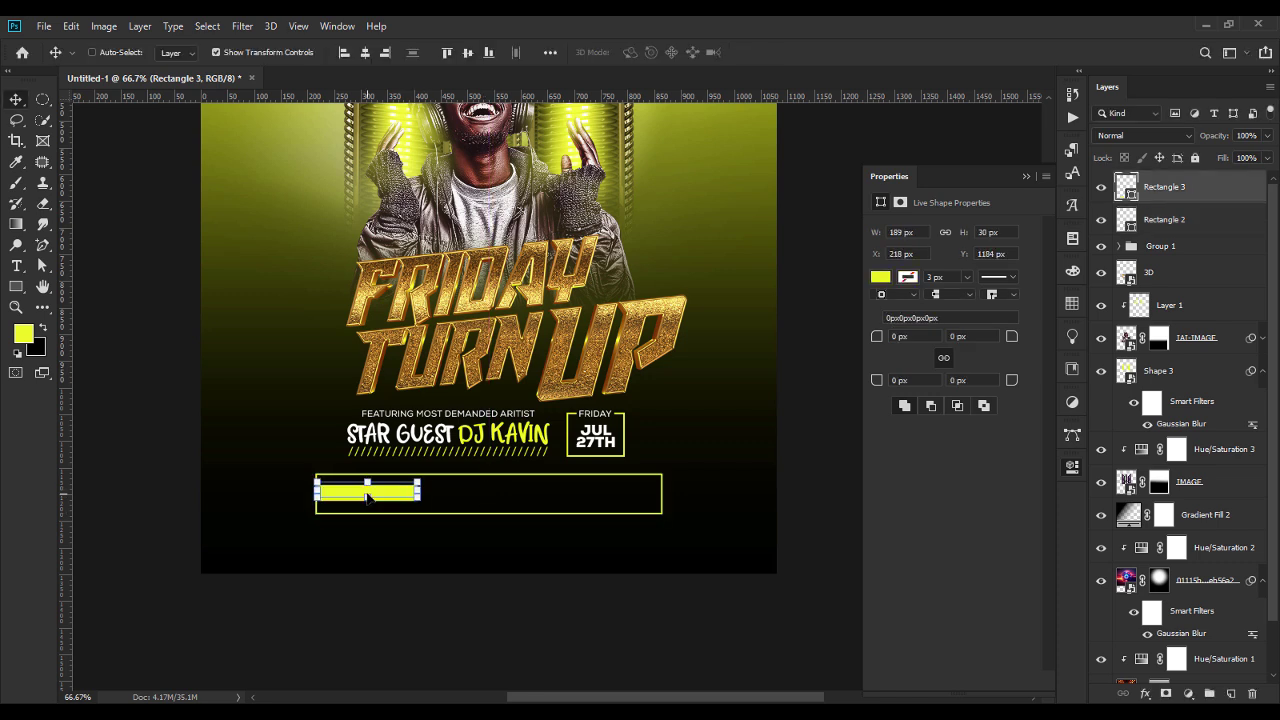
{"action": "key", "text": "ctrl+t"}
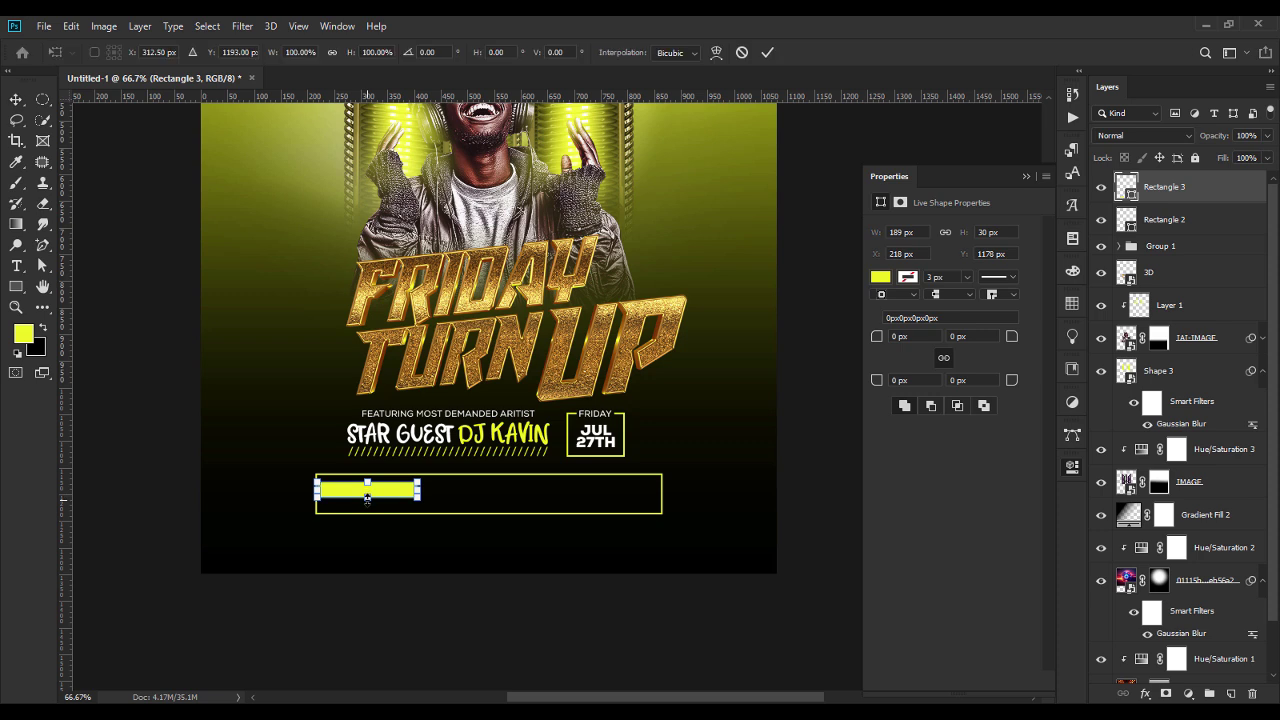
{"action": "left_click_drag", "start_coordinate": [367, 497], "coordinate": [368, 500]}
{"action": "key", "text": "Return"}
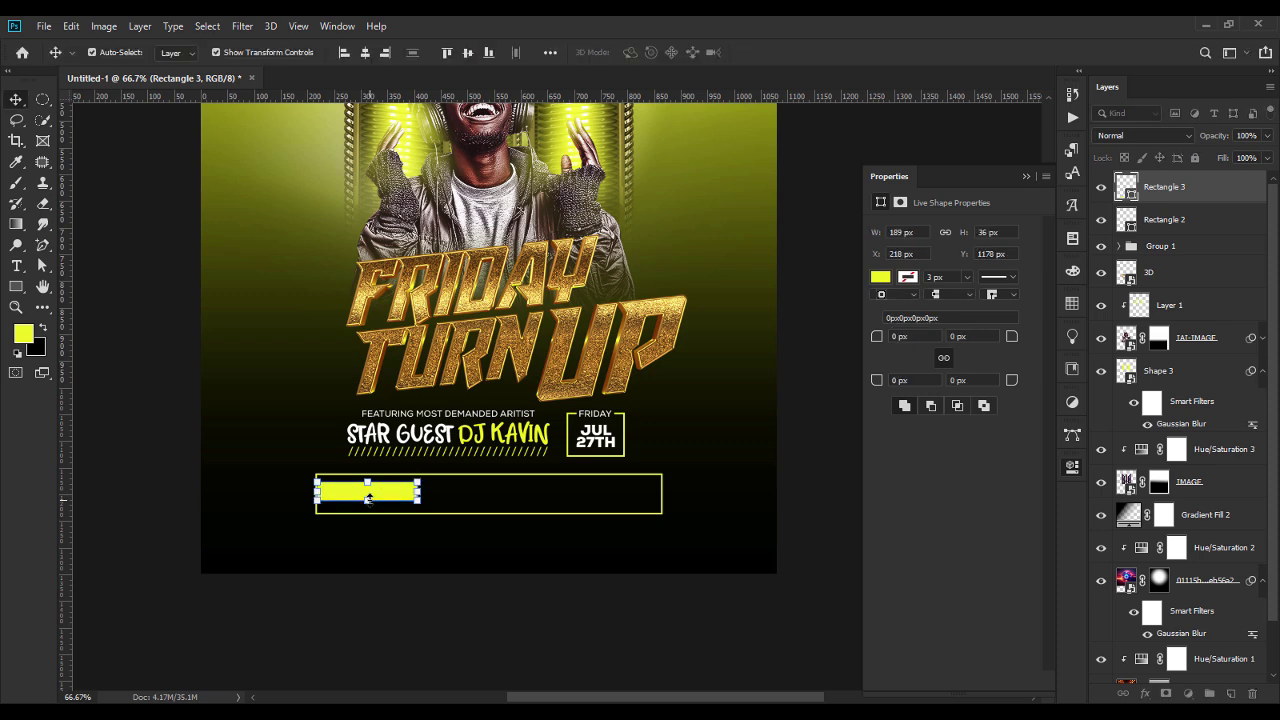
{"action": "key", "text": "Down"}
{"action": "key", "text": "Down"}
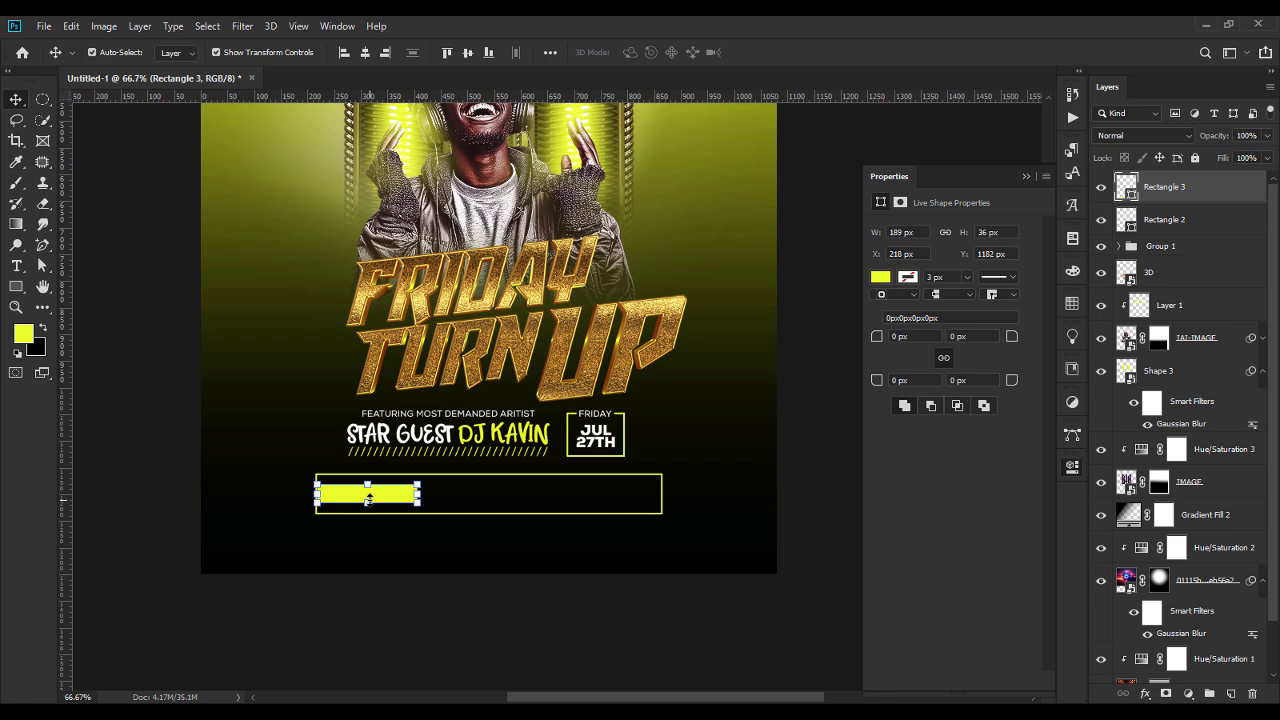
{"action": "left_click", "coordinate": [505, 610]}
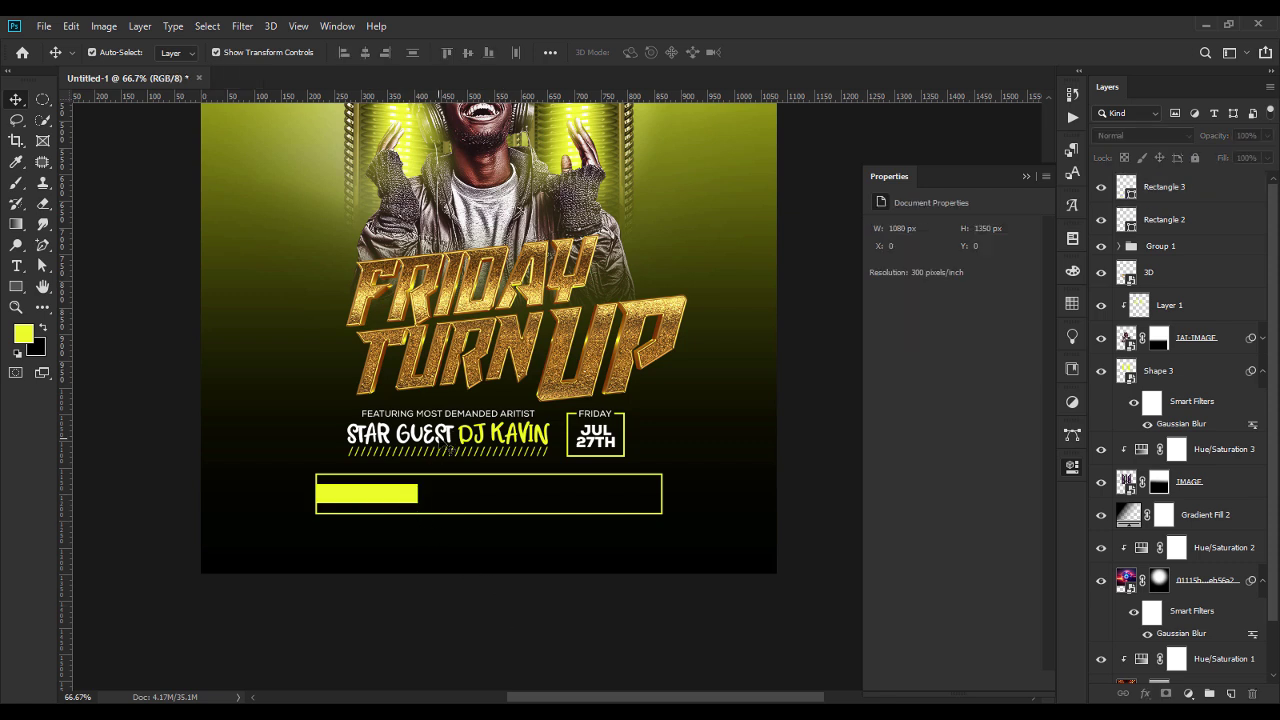
Step: Duplicate the FEATURING MOST DEMANDED ARITIST text onto the small yellow rectangle and colour the copy near-black 020200
{"action": "left_click", "coordinate": [472, 416], "text": "ctrl"}
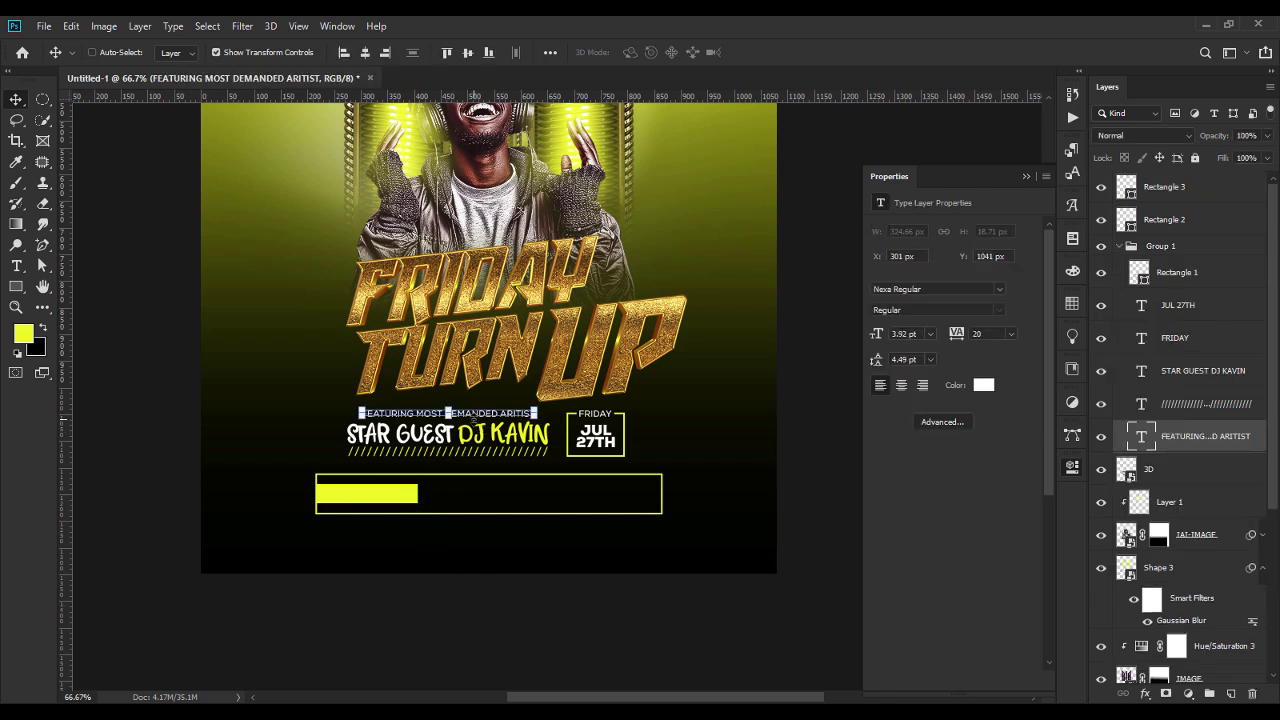
{"action": "key", "text": "ctrl+j"}
{"action": "left_click_drag", "start_coordinate": [503, 415], "coordinate": [459, 493]}
{"action": "double_click", "coordinate": [459, 493]}
{"action": "left_click", "coordinate": [639, 52]}
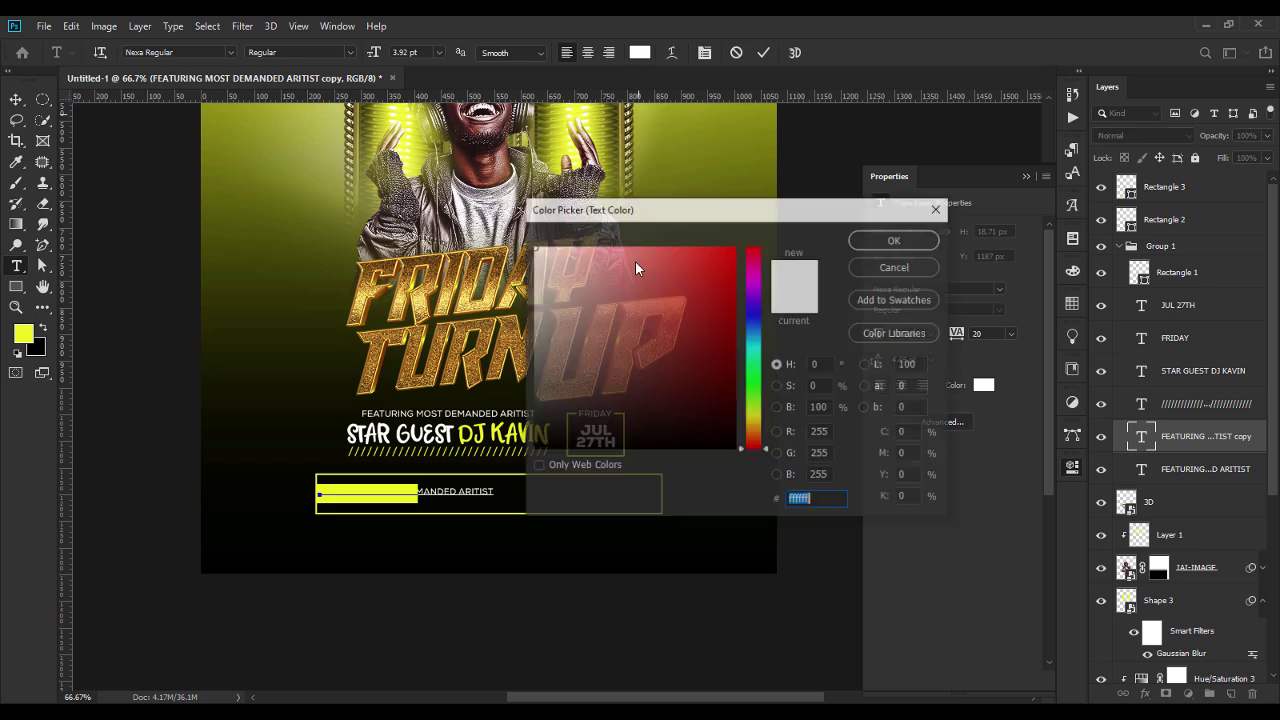
{"action": "left_click", "coordinate": [480, 531]}
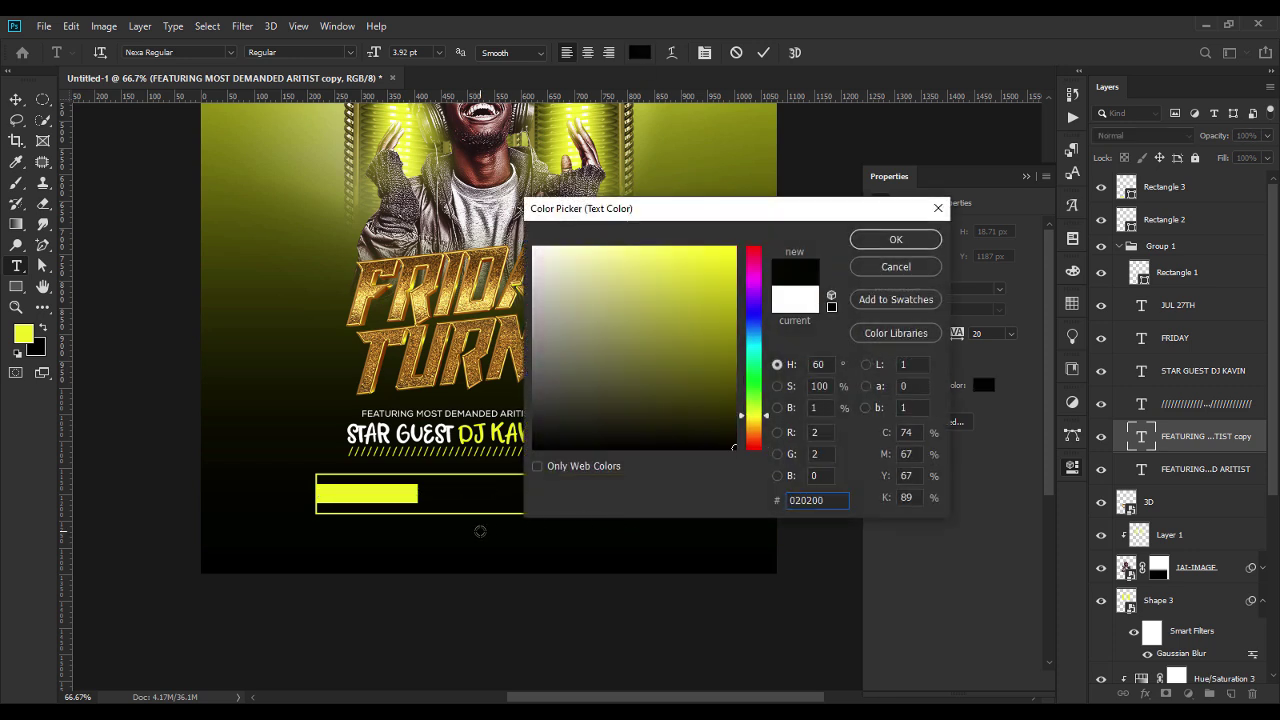
{"action": "left_click", "coordinate": [896, 239]}
Step: Move the copied text layer out of the group to the top of the layer stack, above both rectangles
{"action": "double_click", "coordinate": [1210, 436]}
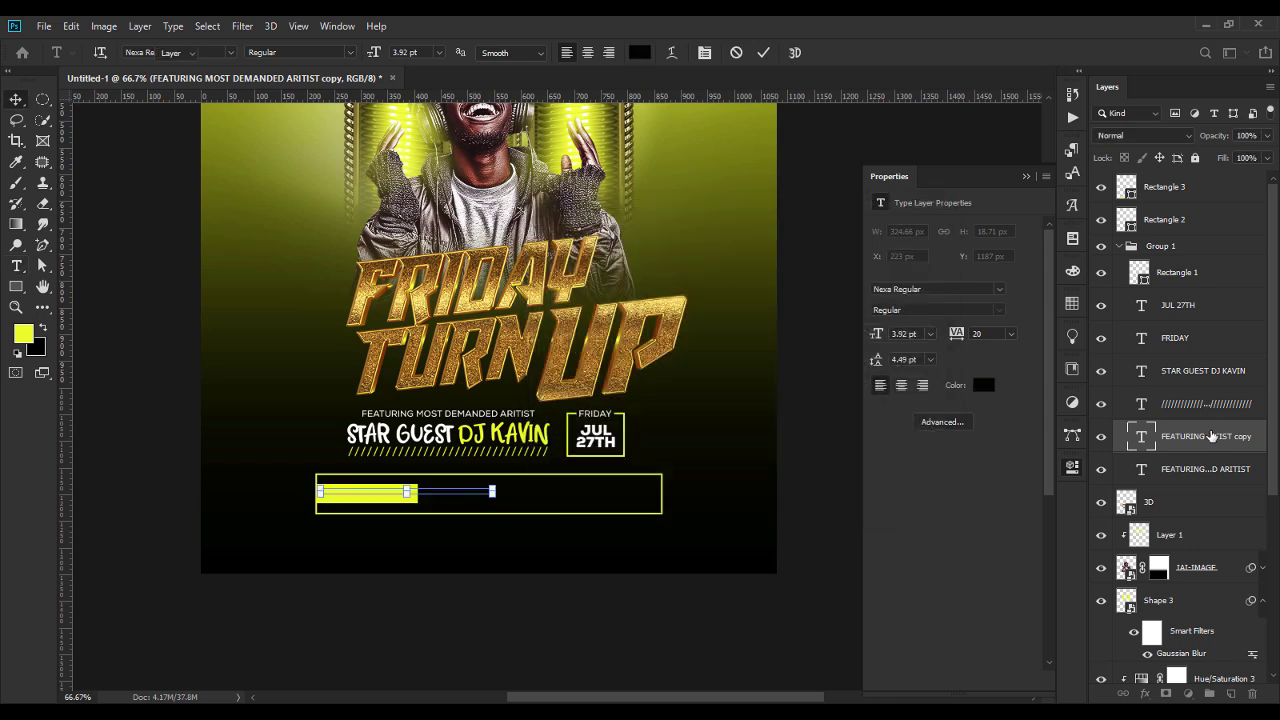
{"action": "left_click", "coordinate": [1231, 447]}
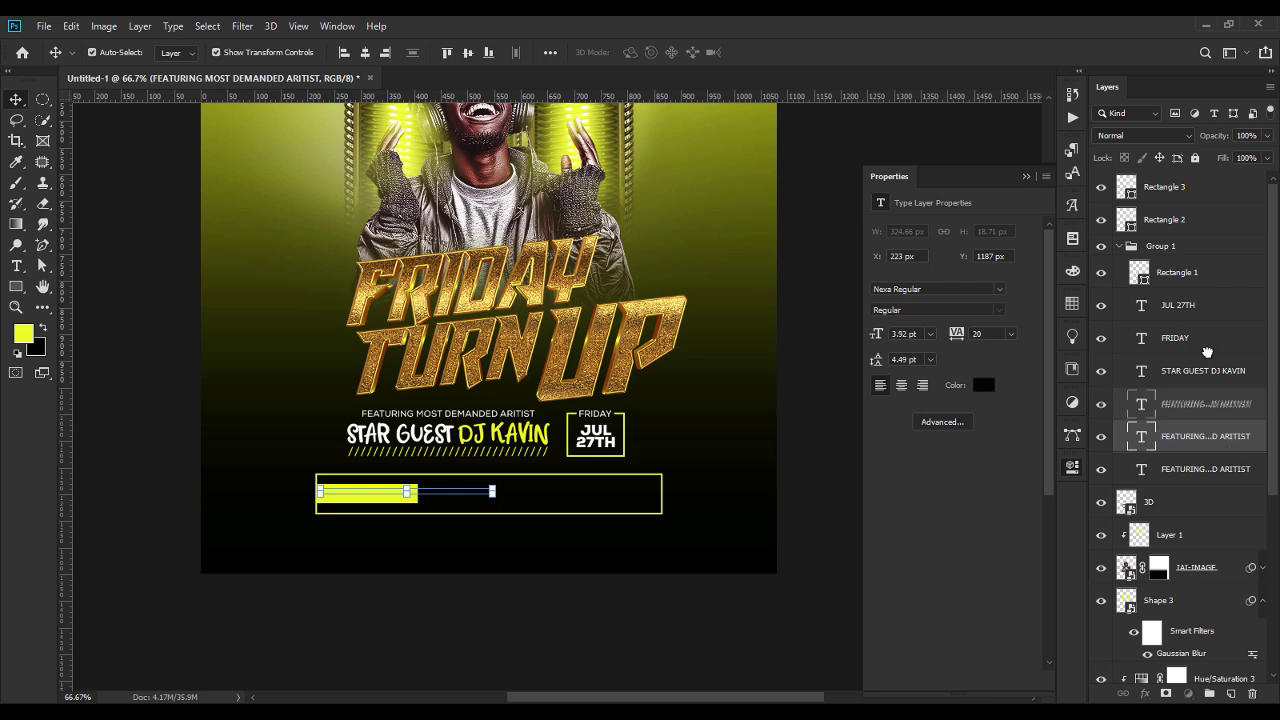
{"action": "left_click_drag", "start_coordinate": [1186, 186], "coordinate": [1186, 187]}
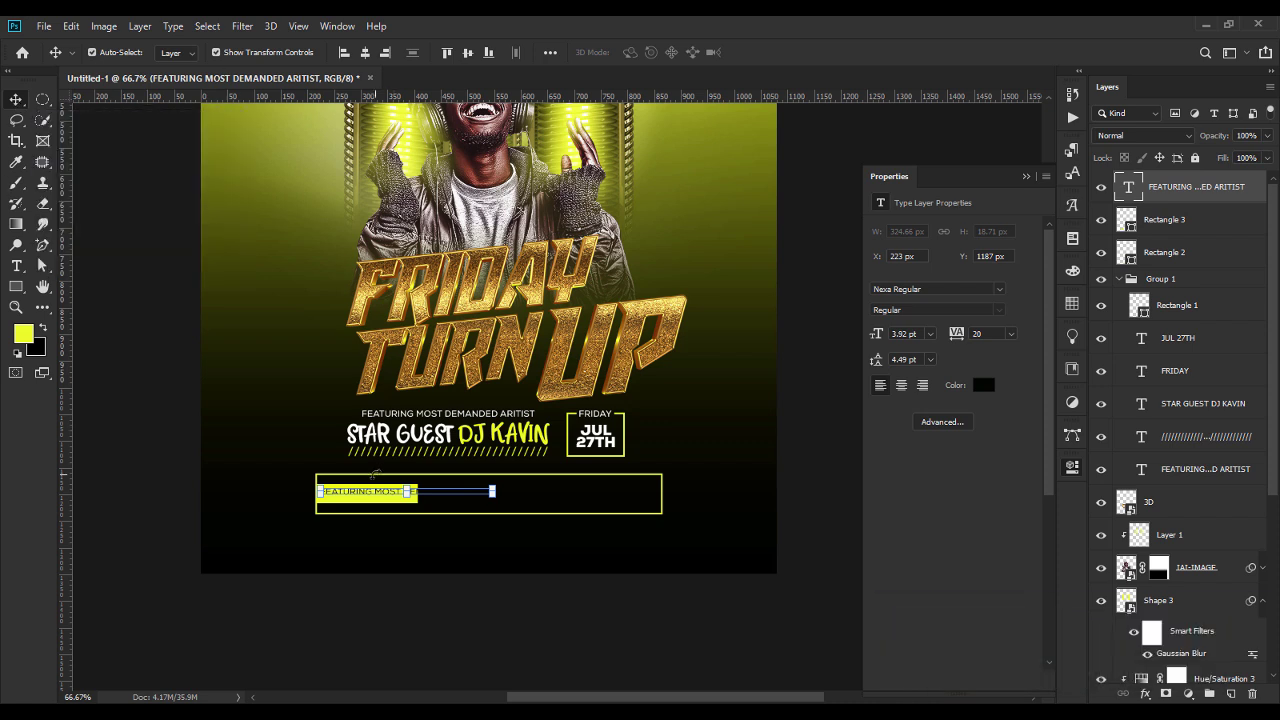
Step: Replace the copied text on the yellow rectangle with DOORS OPEN 9:00PM
{"action": "left_click", "coordinate": [375, 489]}
{"action": "key", "text": "Escape"}
{"action": "double_click", "coordinate": [1130, 188]}
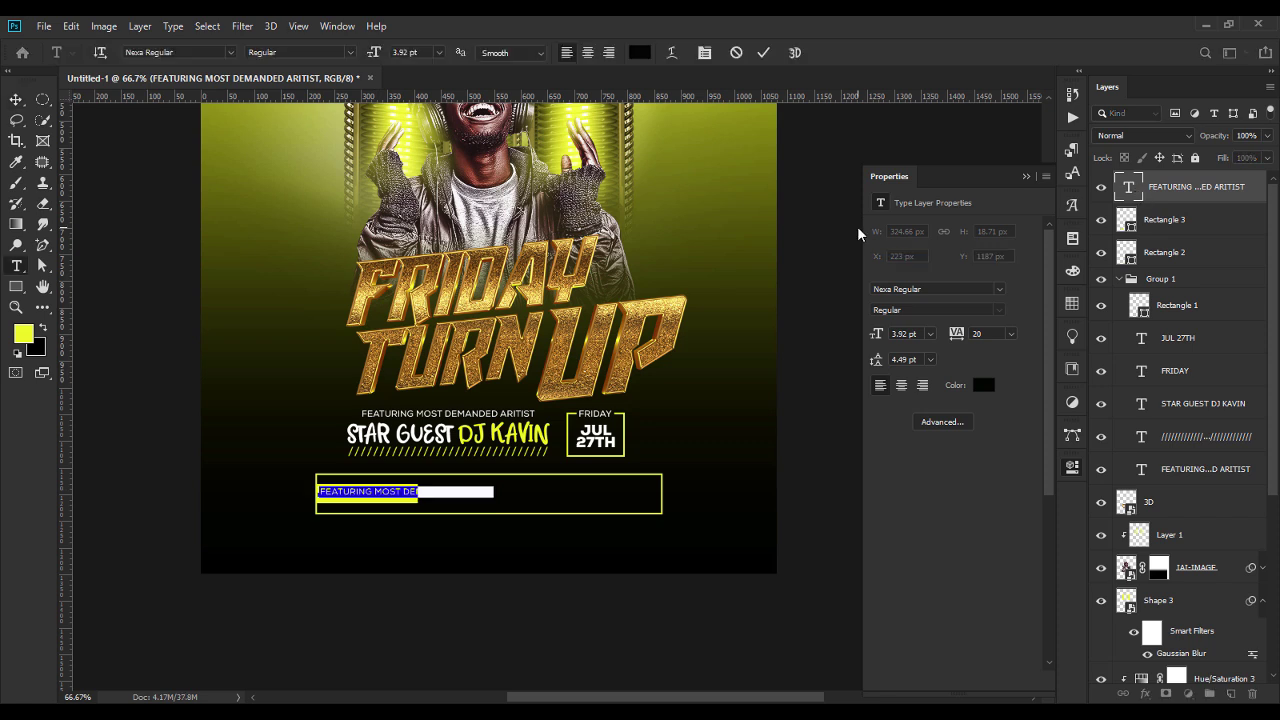
{"action": "type", "text": "DOORS OPEN 9:00PM"}
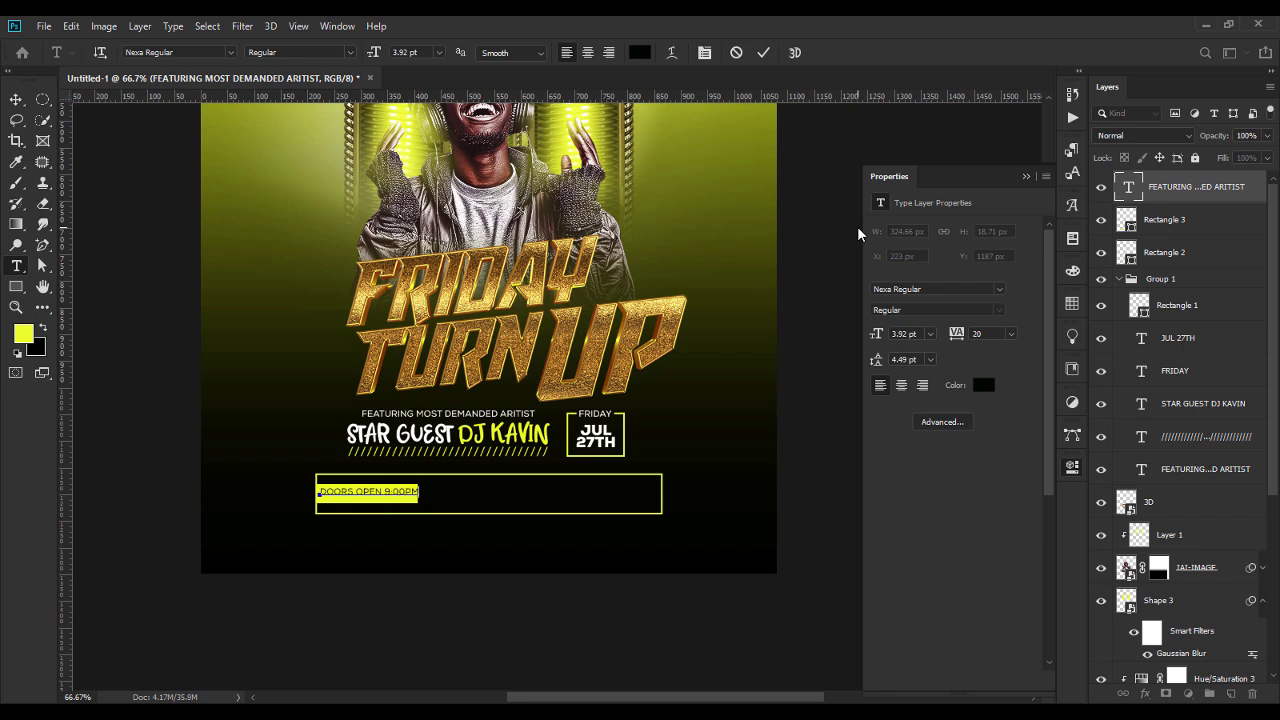
Step: Set the 9:00PM part of the DOORS OPEN text in Nexa Black
{"action": "key", "text": "ctrl+a"}
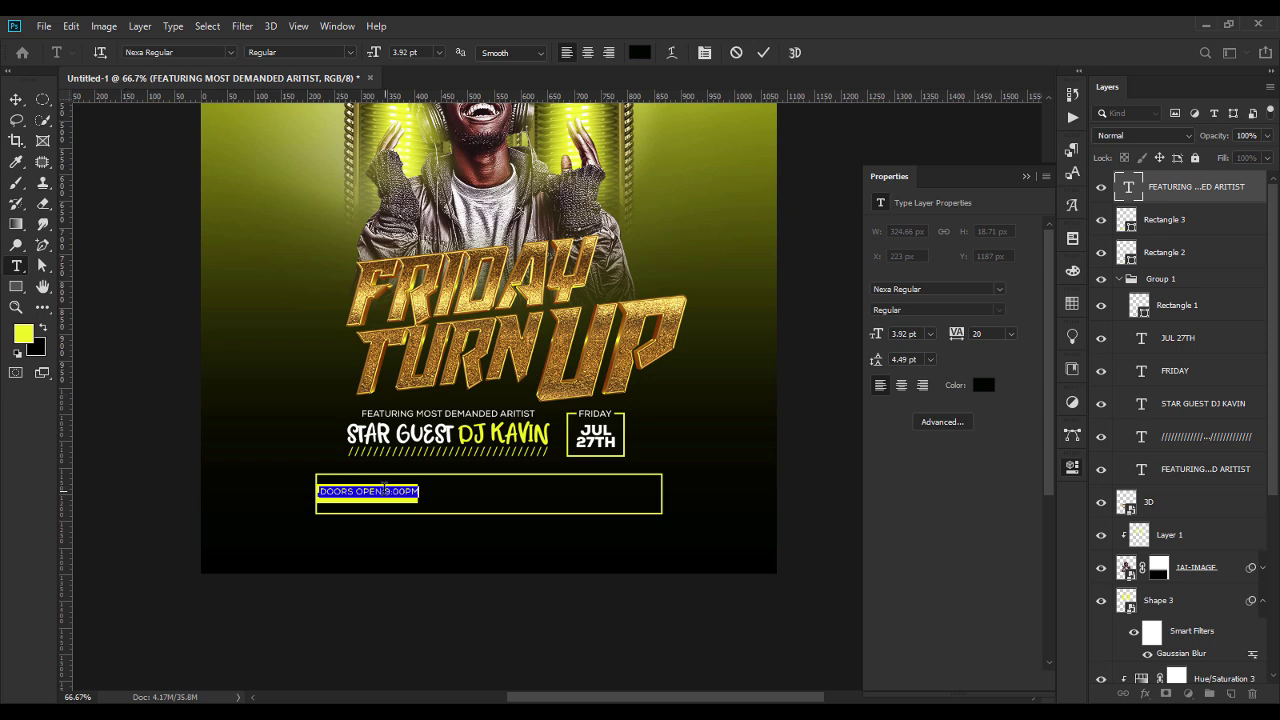
{"action": "left_click", "coordinate": [383, 491]}
{"action": "left_click_drag", "start_coordinate": [385, 491], "coordinate": [474, 483]}
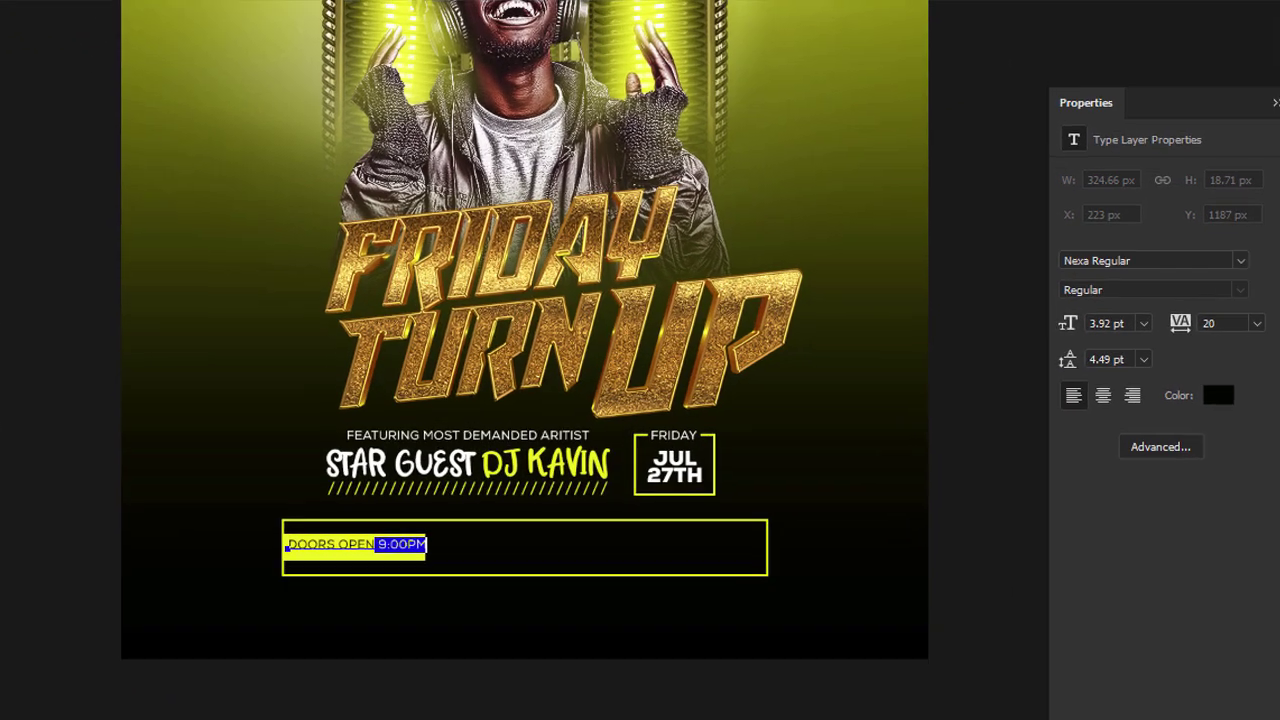
{"action": "left_click", "coordinate": [230, 52]}
{"action": "left_click", "coordinate": [140, 1]}
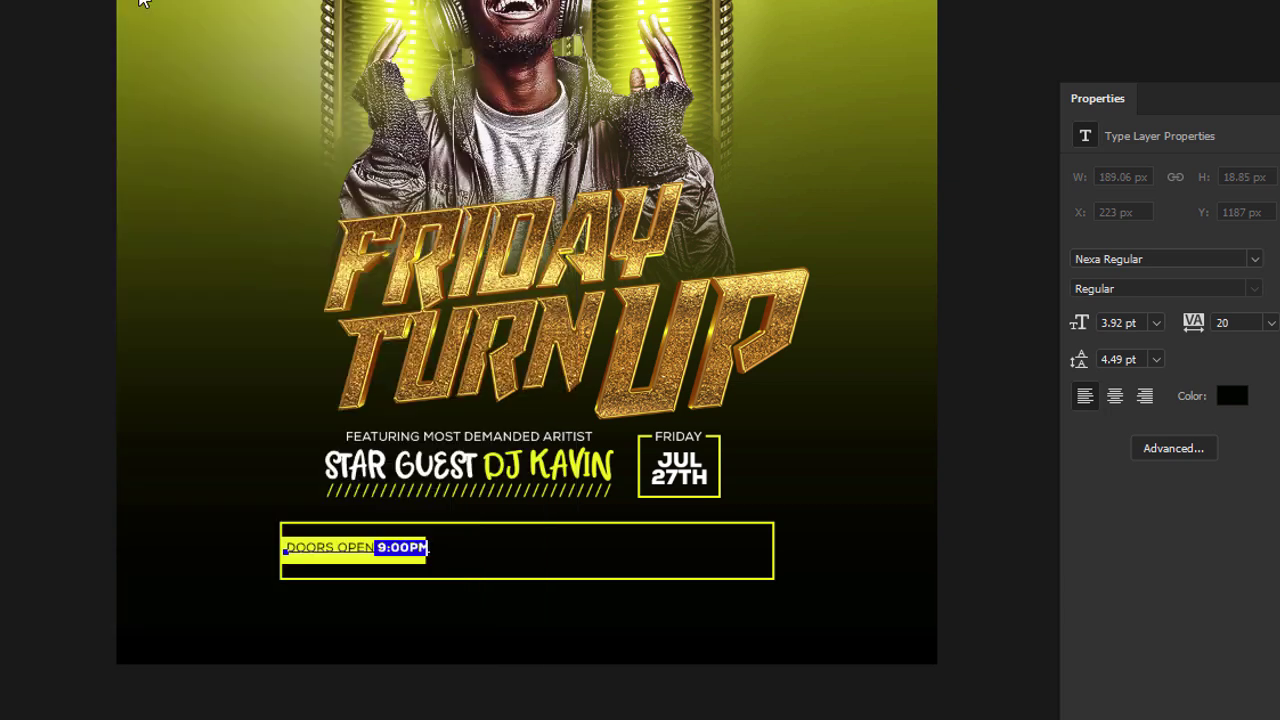
Step: Set the words DOORS OPEN in Nexa Bold and commit the text
{"action": "left_click_drag", "start_coordinate": [375, 540], "coordinate": [254, 529]}
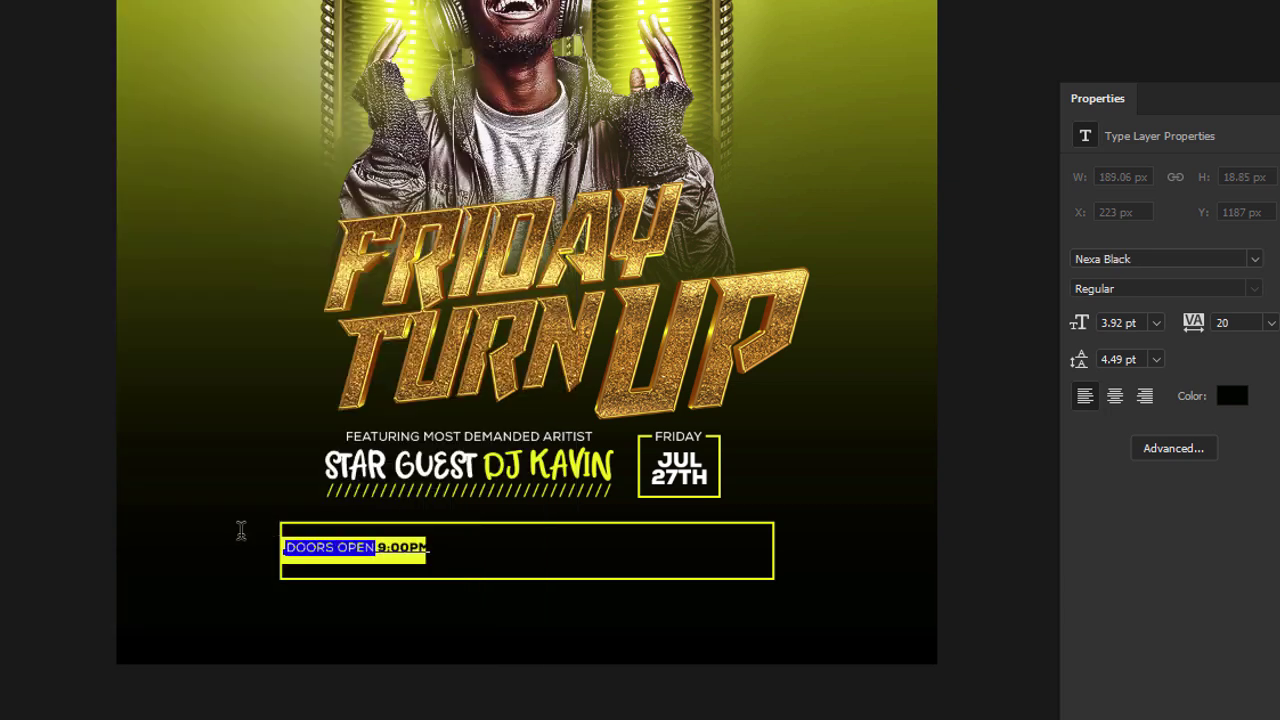
{"action": "left_click", "coordinate": [230, 1]}
{"action": "type", "text": "nexa"}
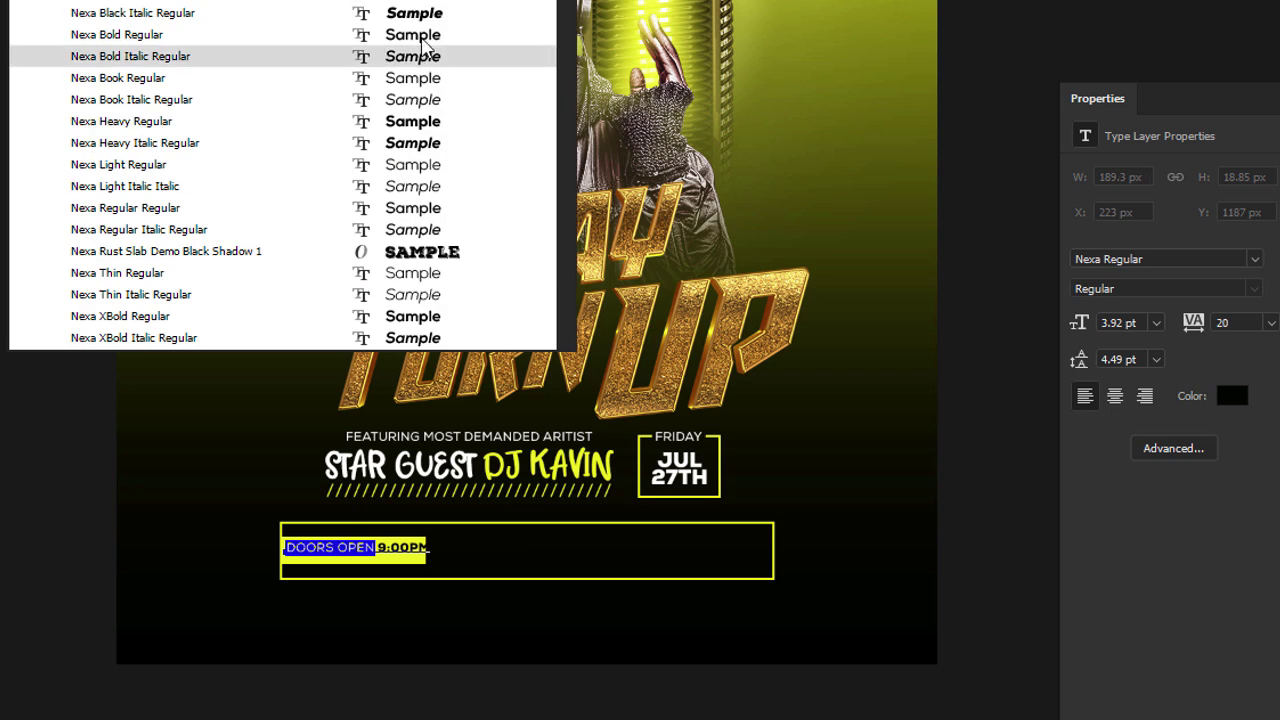
{"action": "left_click", "coordinate": [414, 34]}
{"action": "key", "text": "ctrl+Return"}
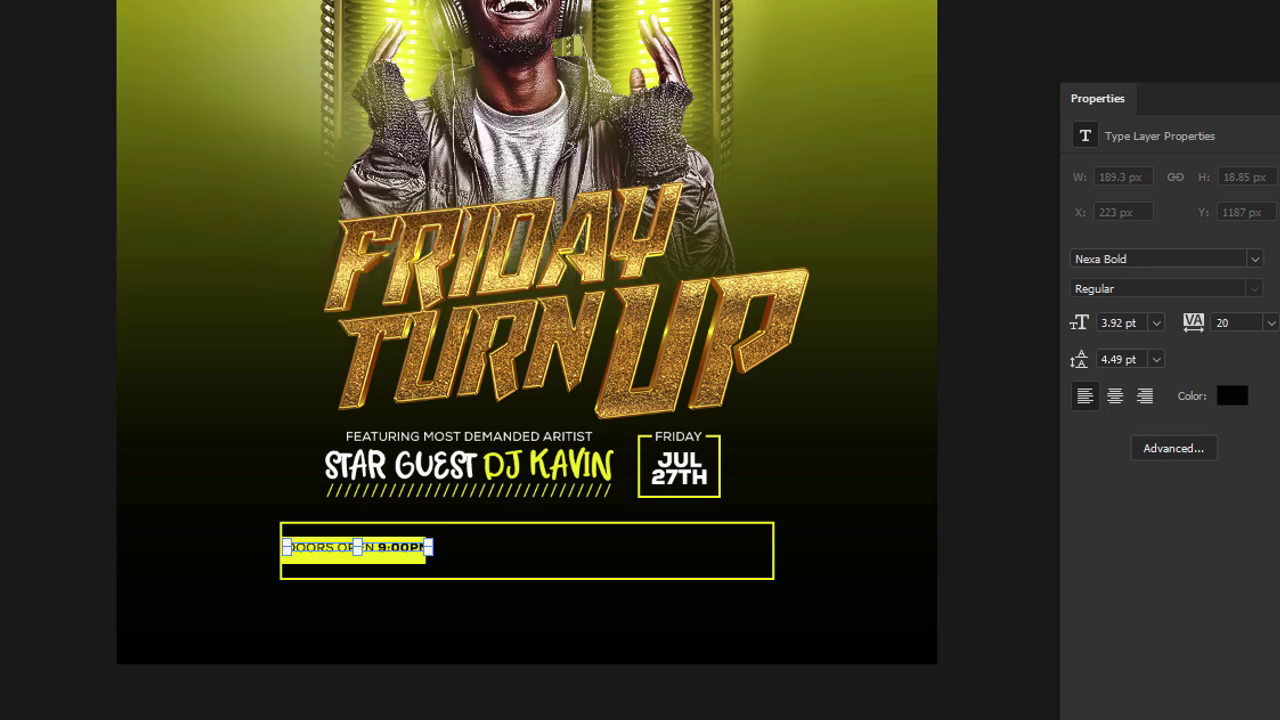
Step: Nudge the DOORS OPEN 9:00PM text down to the middle of its yellow rectangle and widen the rectangle to about 204 px
{"action": "left_click", "coordinate": [198, 476]}
{"action": "left_click", "coordinate": [393, 556]}
{"action": "key", "text": "Down"}
{"action": "key", "text": "Down"}
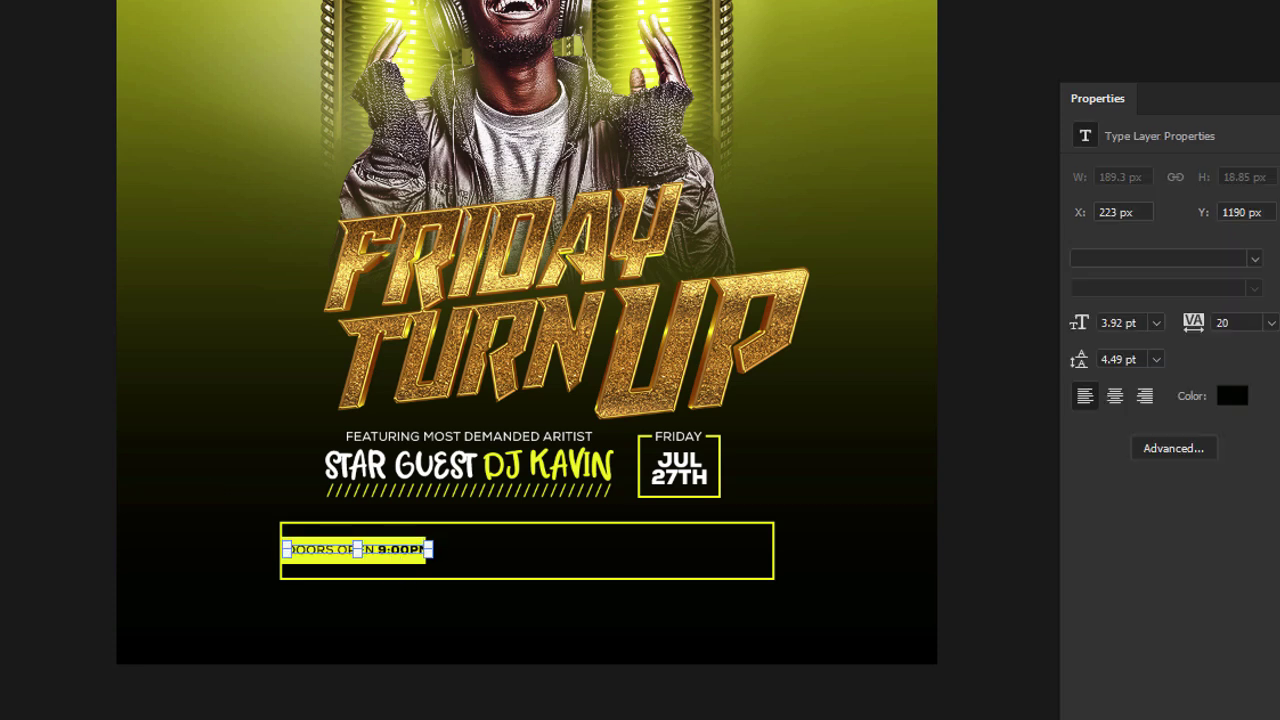
{"action": "left_click", "coordinate": [1277, 300]}
{"action": "left_click_drag", "start_coordinate": [437, 550], "coordinate": [441, 550]}
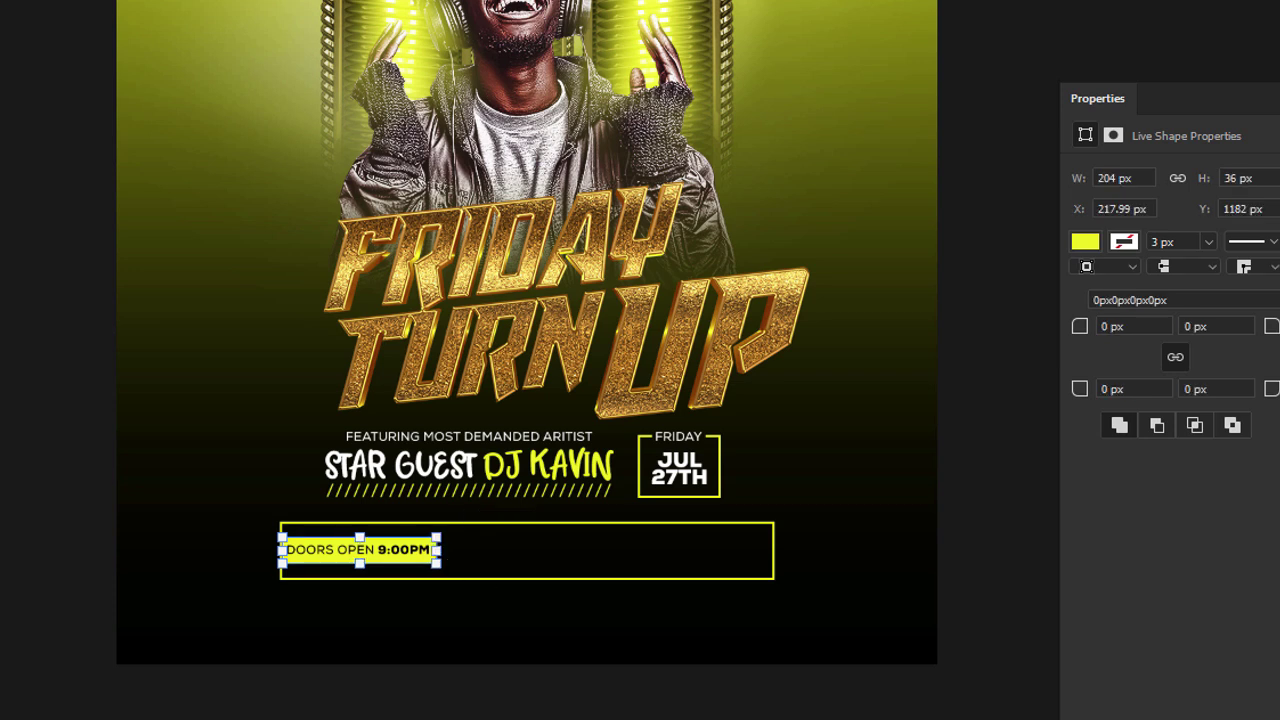
{"action": "left_click", "coordinate": [515, 688]}
{"action": "left_click", "coordinate": [384, 552]}
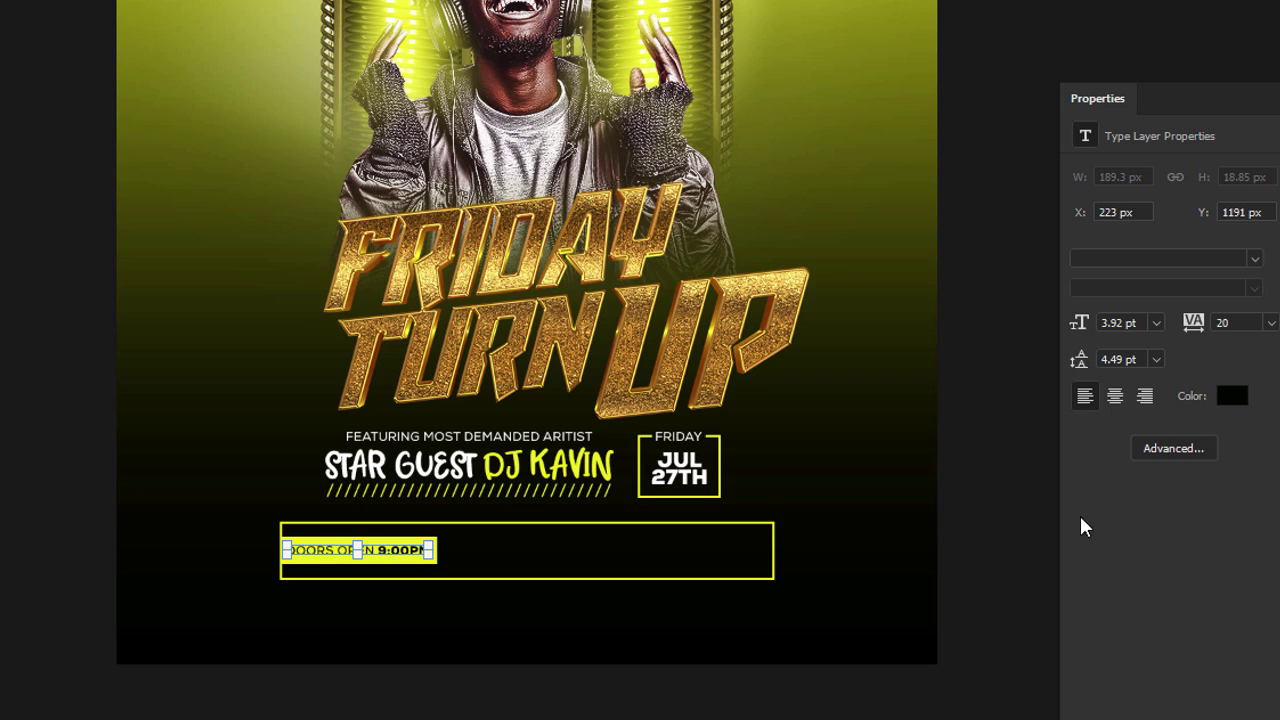
Step: Copy the FEATURING MOST DEMANDED ARITIST line into the yellow-outlined frame beside DOORS OPEN and replace its text with LIMITED TICKETS AVAILABLE
{"action": "left_click", "coordinate": [554, 439]}
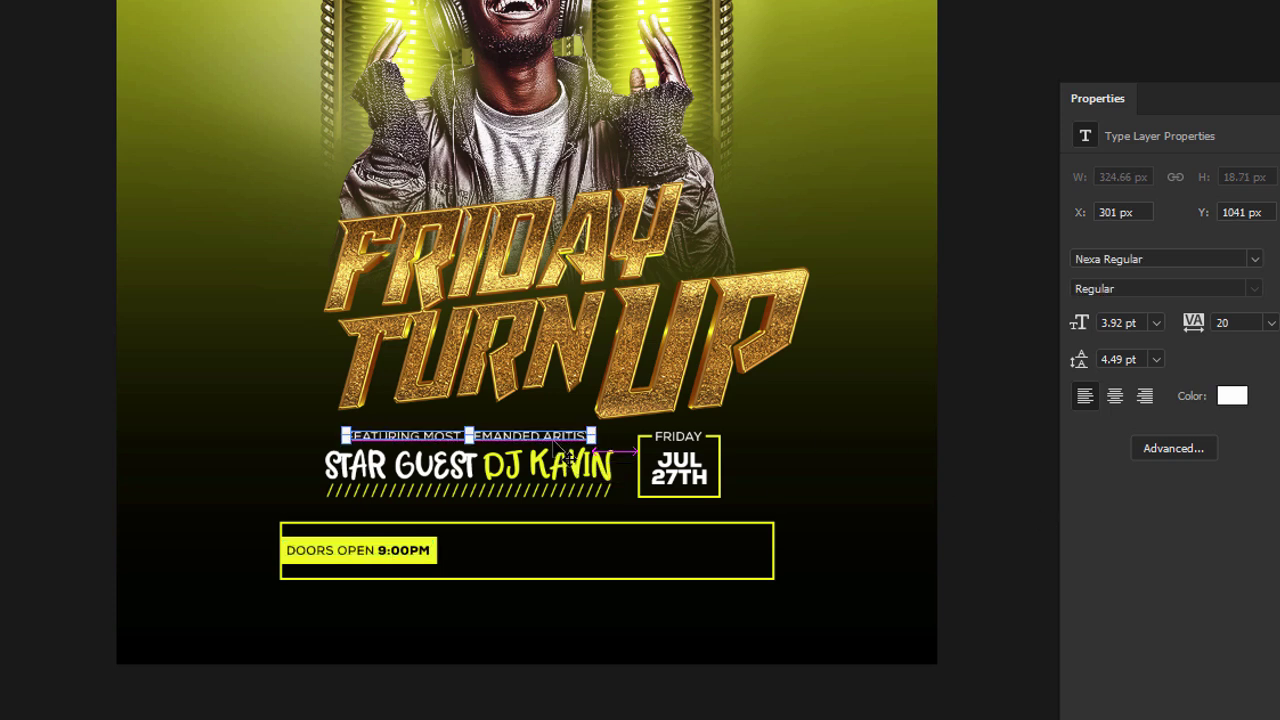
{"action": "left_click_drag", "start_coordinate": [554, 439], "coordinate": [677, 549]}
{"action": "double_click", "coordinate": [717, 540]}
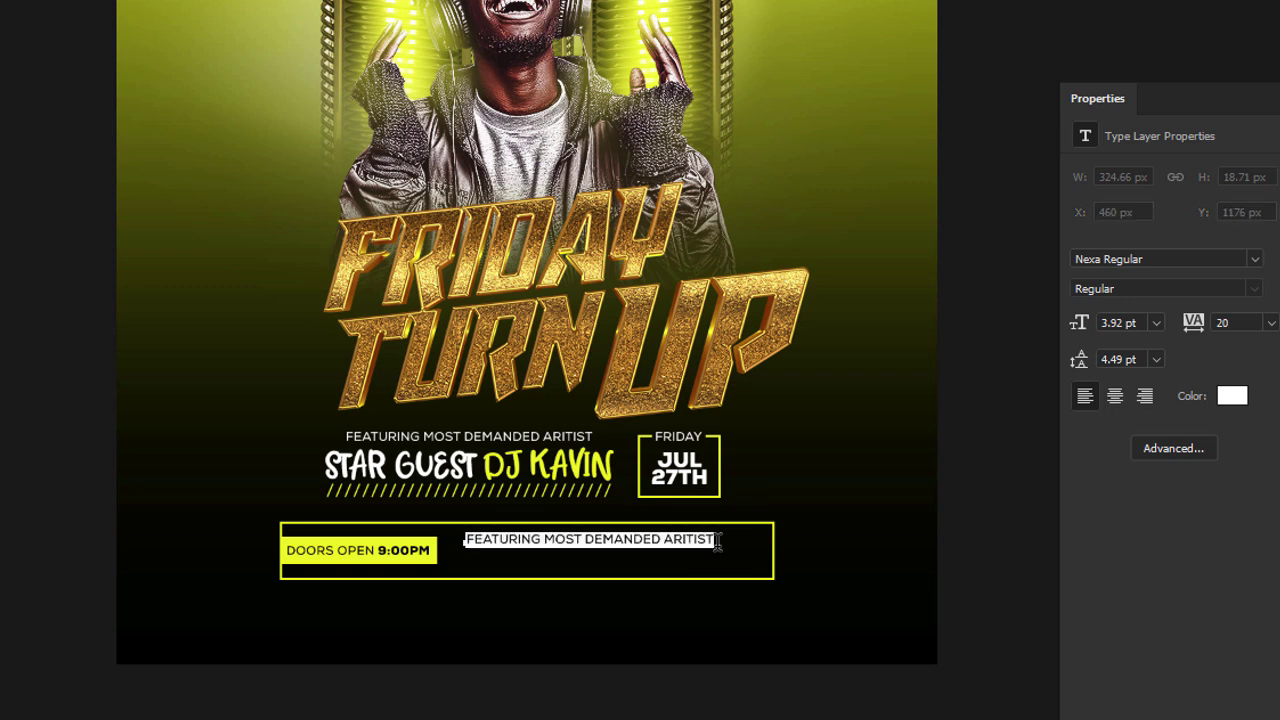
{"action": "type", "text": "LIMITED"}
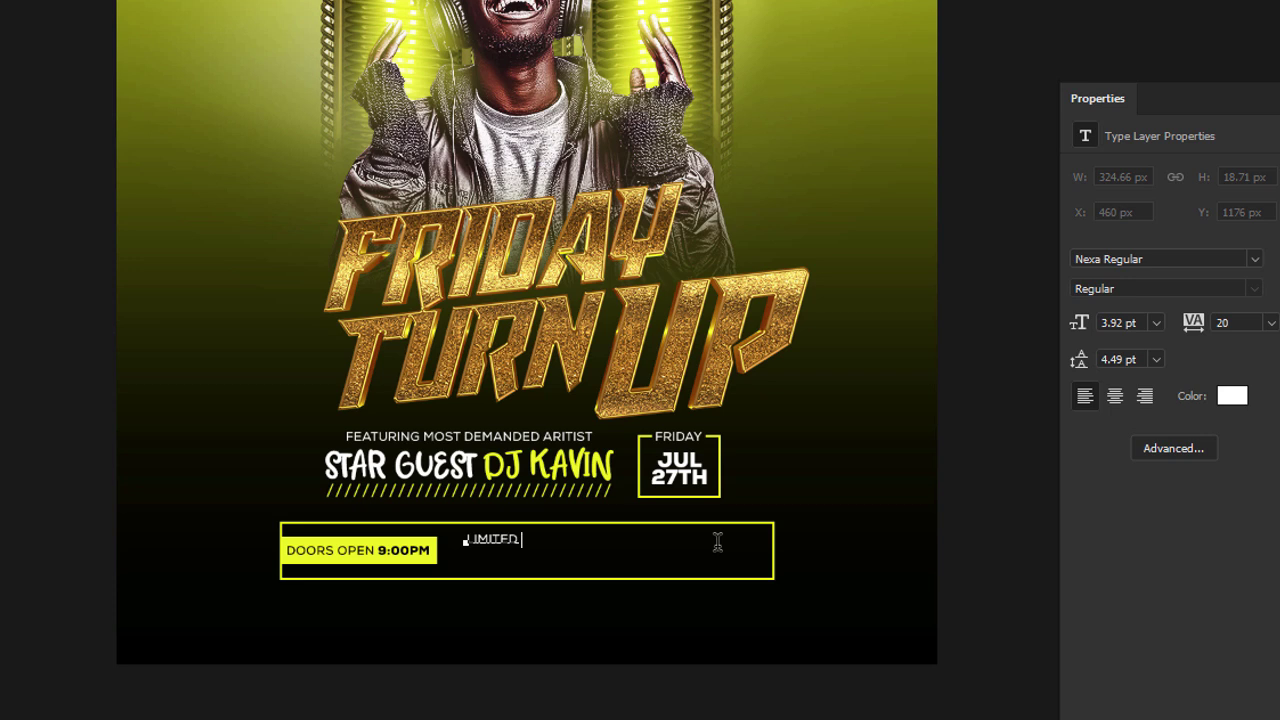
{"action": "type", "text": " TICKETS AV AILABLE"}
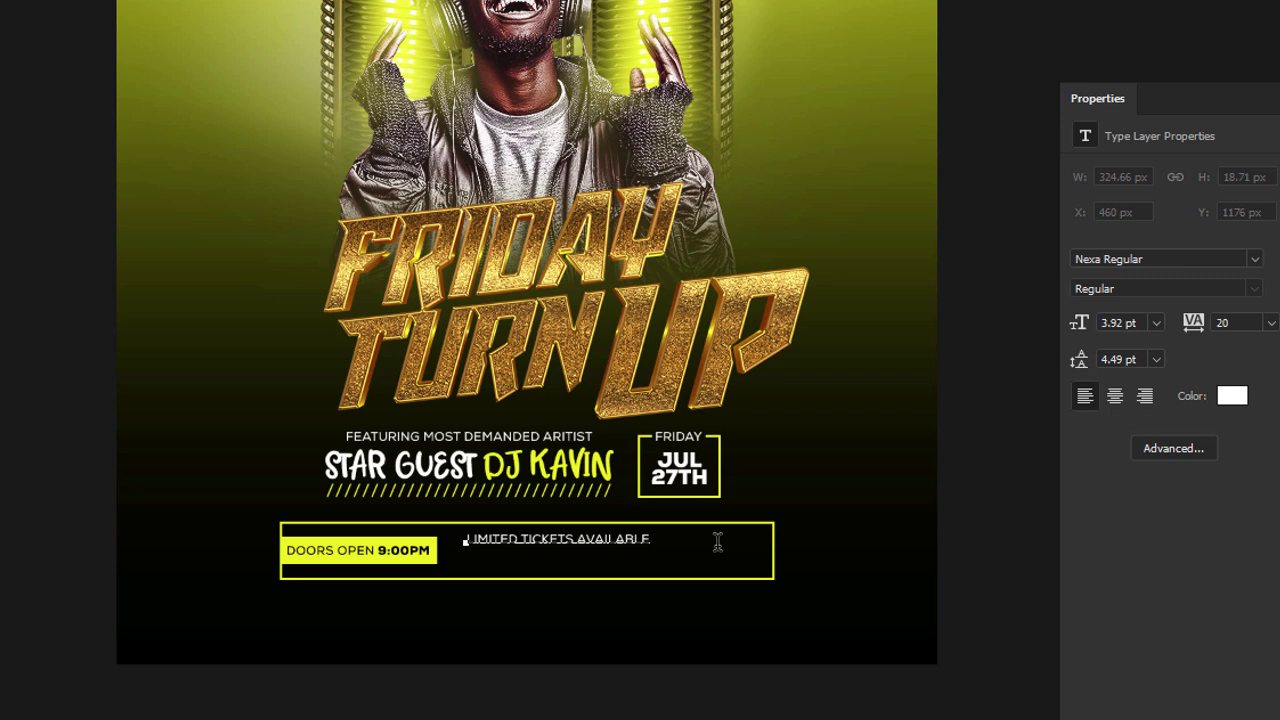
Step: Add the lines FREE COMPLIMENTRY DRINK | ENTRY WITH PASS and NO PASS = NO ENTRY under LIMITED TICKETS AVAILABLE and commit the text
{"action": "type", "text": "FREE COMPLIMENTRY"}
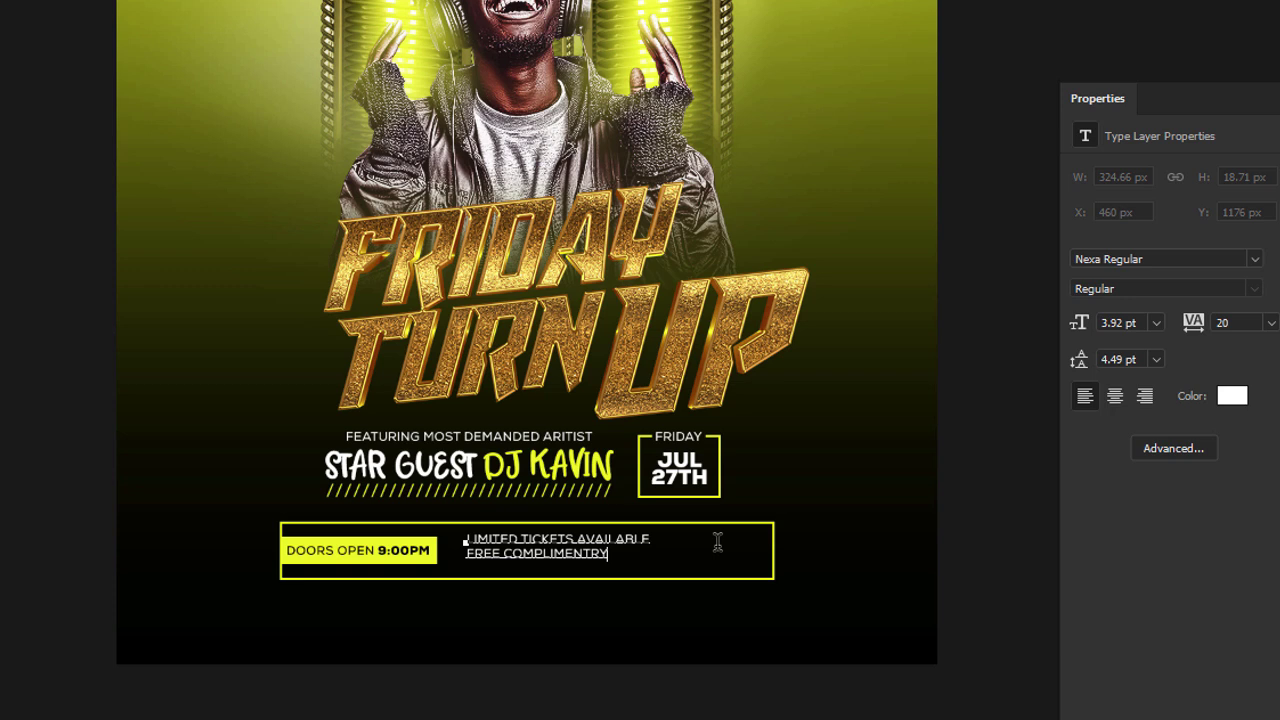
{"action": "type", "text": " DRINK"}
{"action": "type", "text": "| ENTRY WITH PASS "}
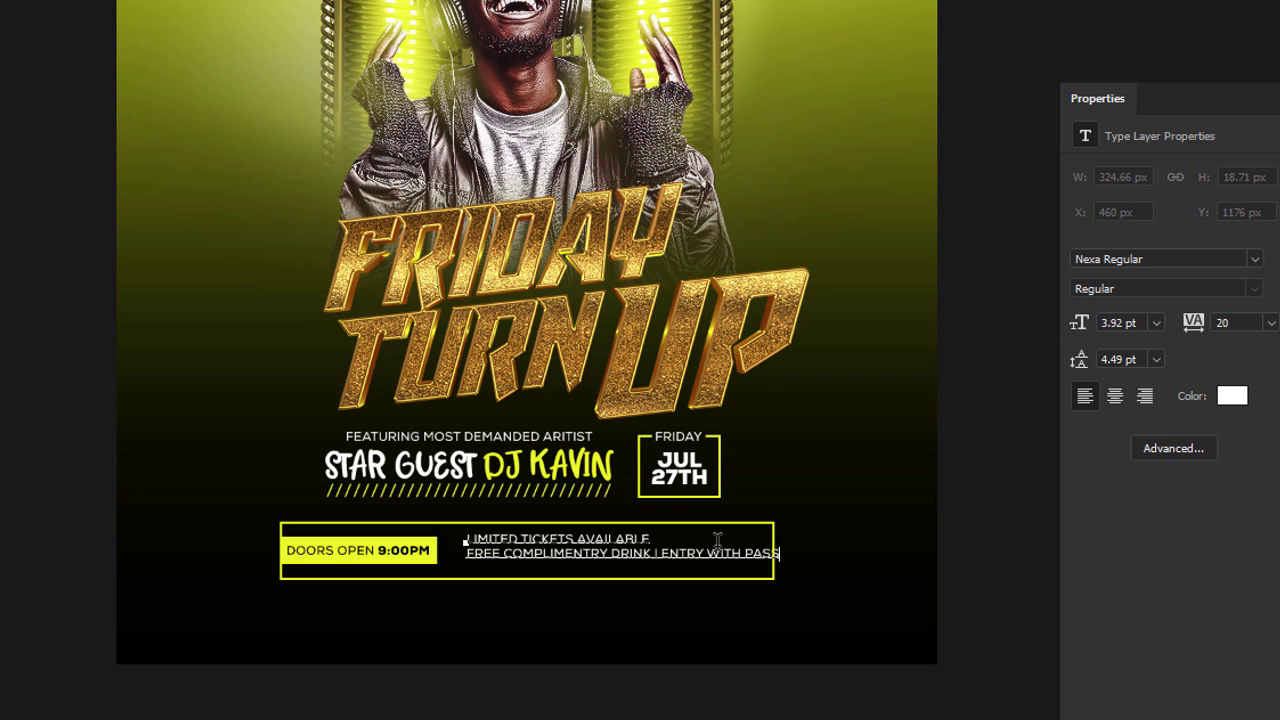
{"action": "type", "text": "NO PAS"}
{"action": "type", "text": "S = NO ENTRY"}
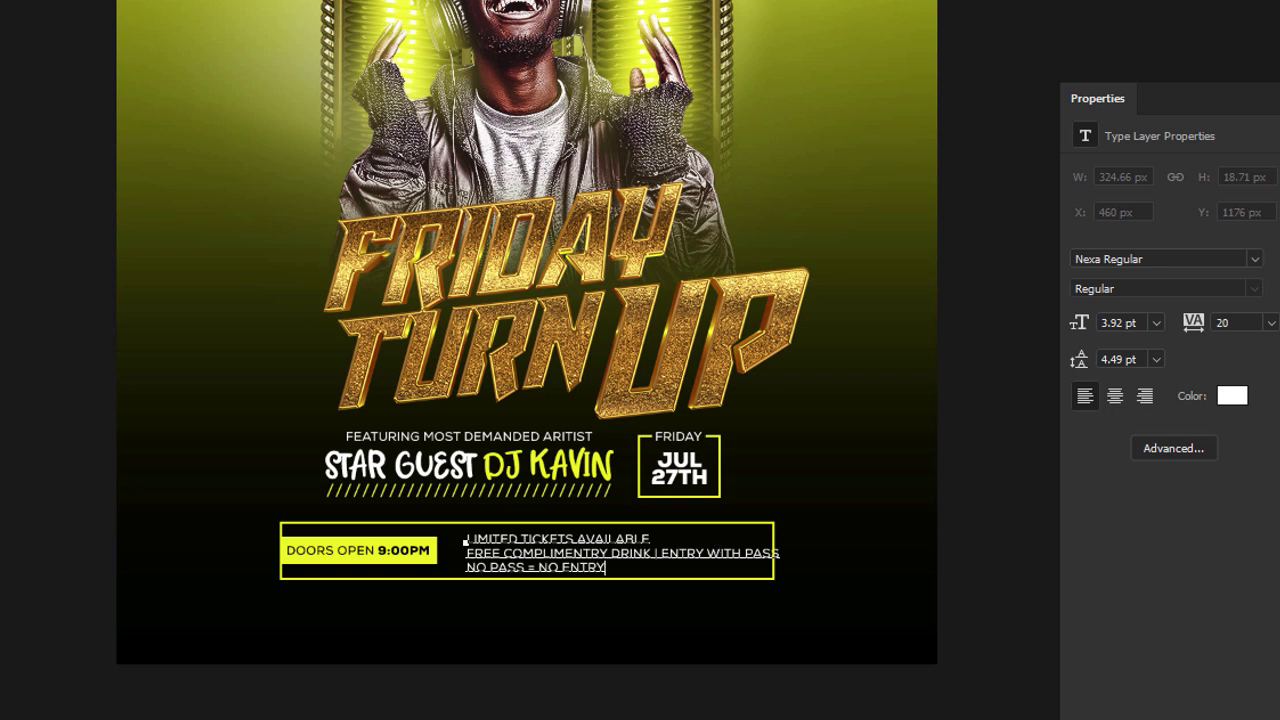
{"action": "left_click", "coordinate": [2, 4]}
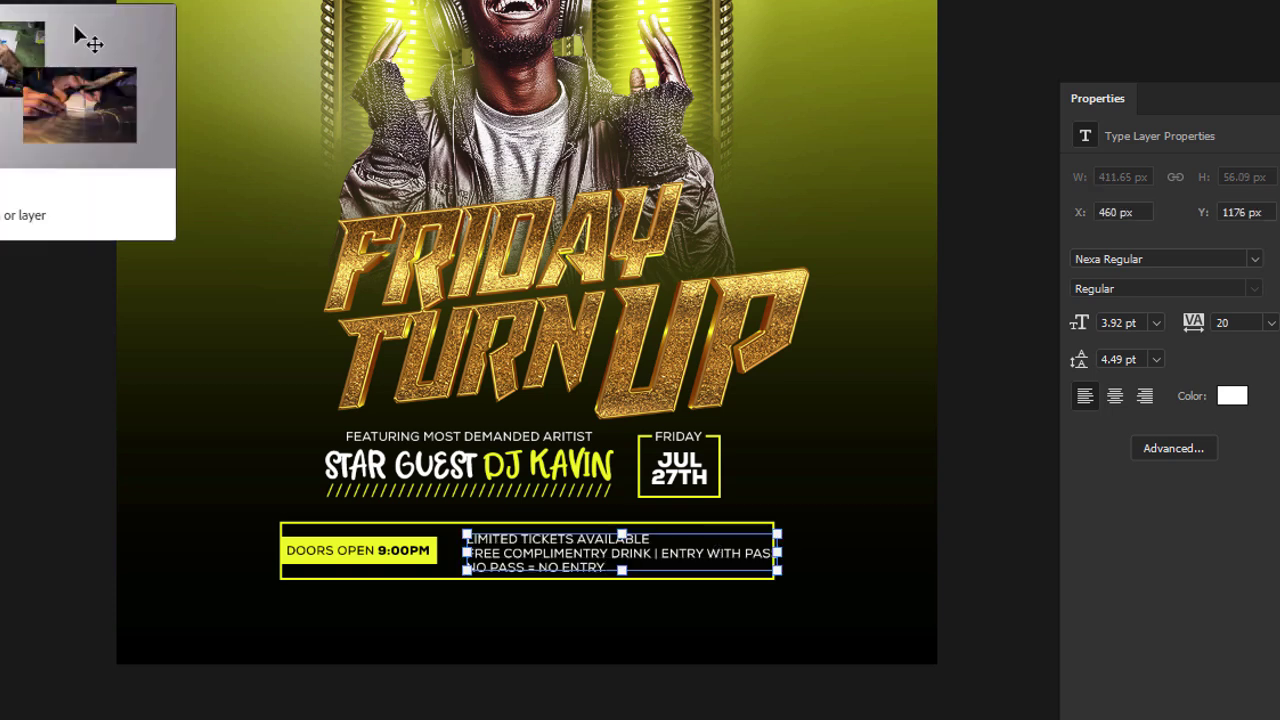
{"action": "left_click", "coordinate": [666, 704]}
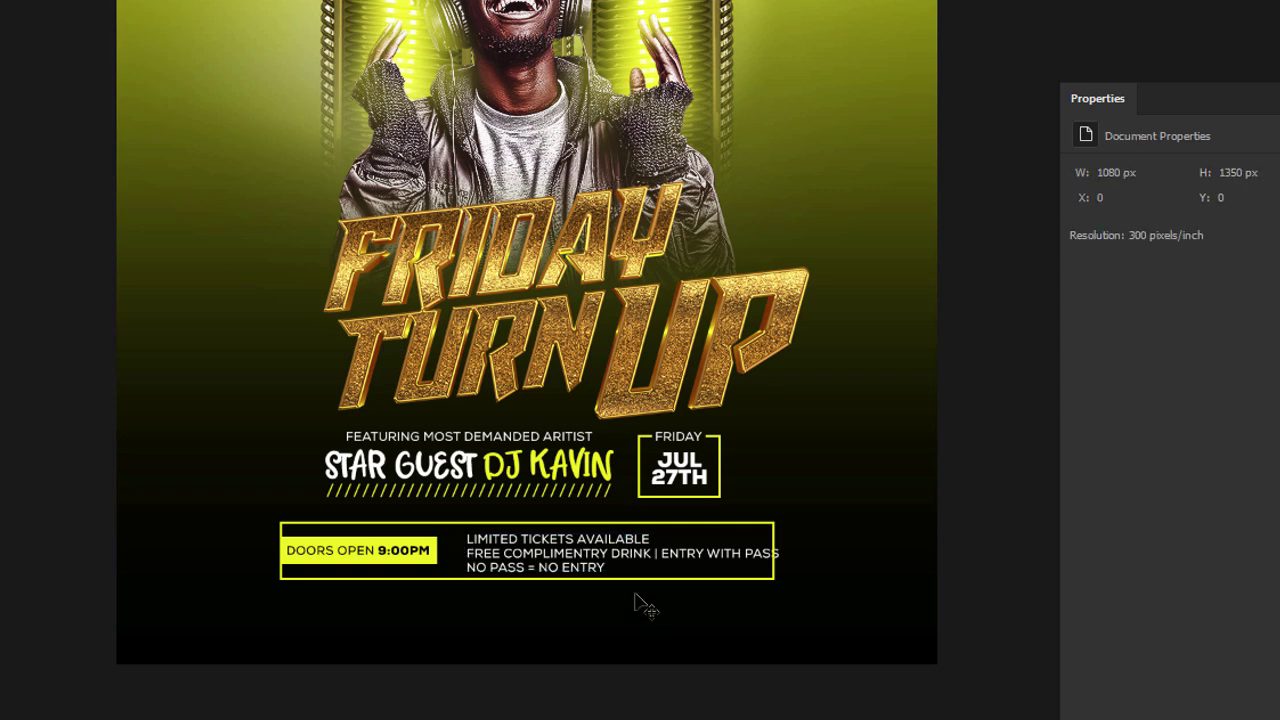
Step: Color the LIMITED TICKETS AVAILABLE line with the yellow sampled from the DOORS OPEN rectangle
{"action": "left_click", "coordinate": [651, 538]}
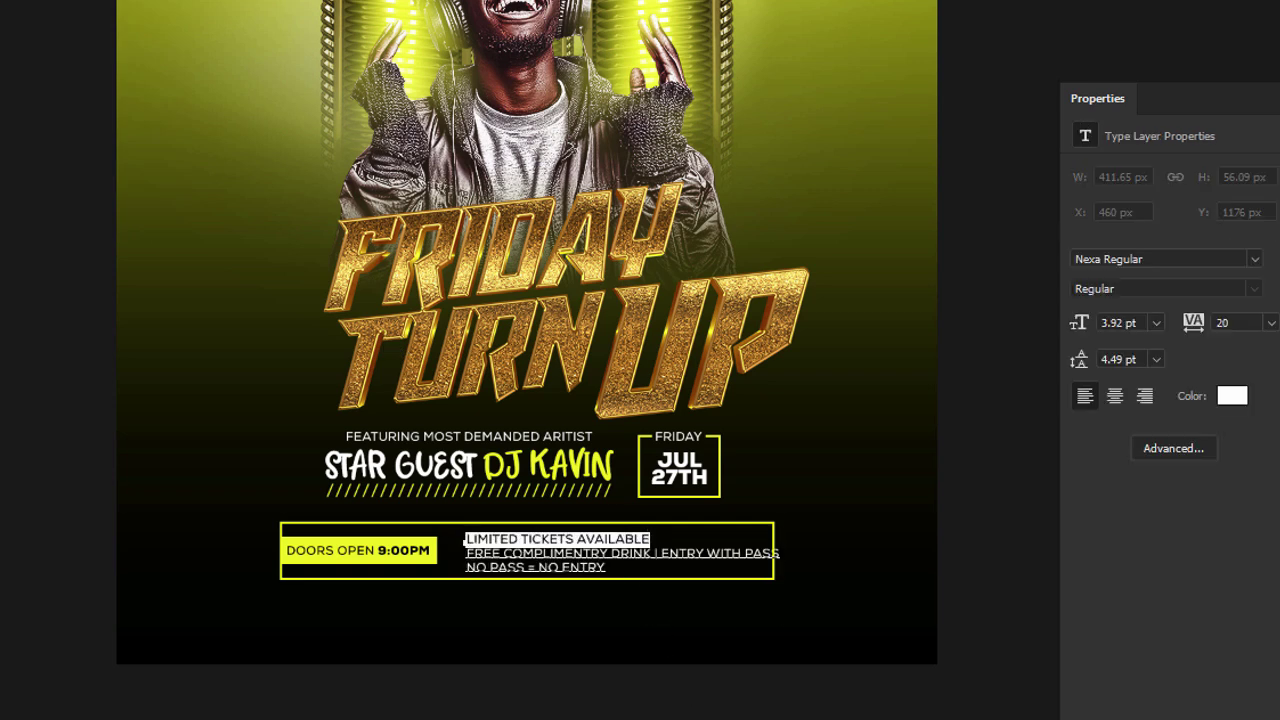
{"action": "left_click", "coordinate": [430, 538]}
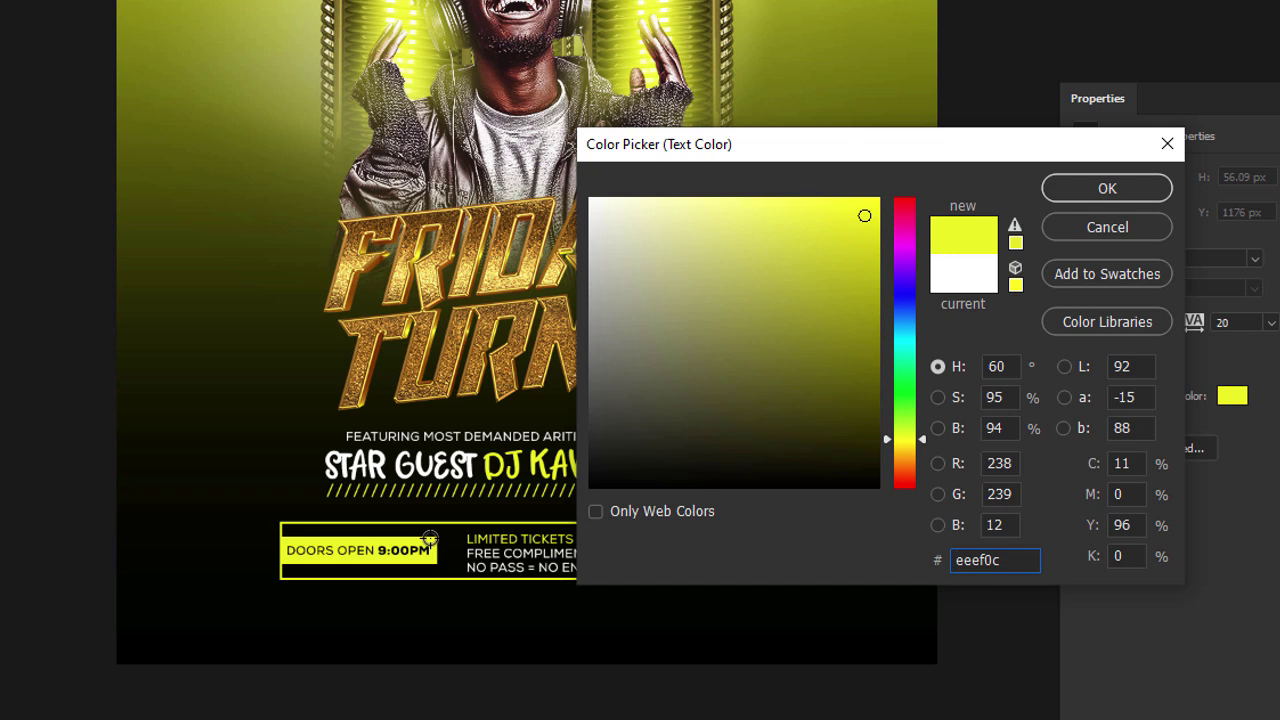
{"action": "key", "text": "Return"}
{"action": "left_click", "coordinate": [79, 381]}
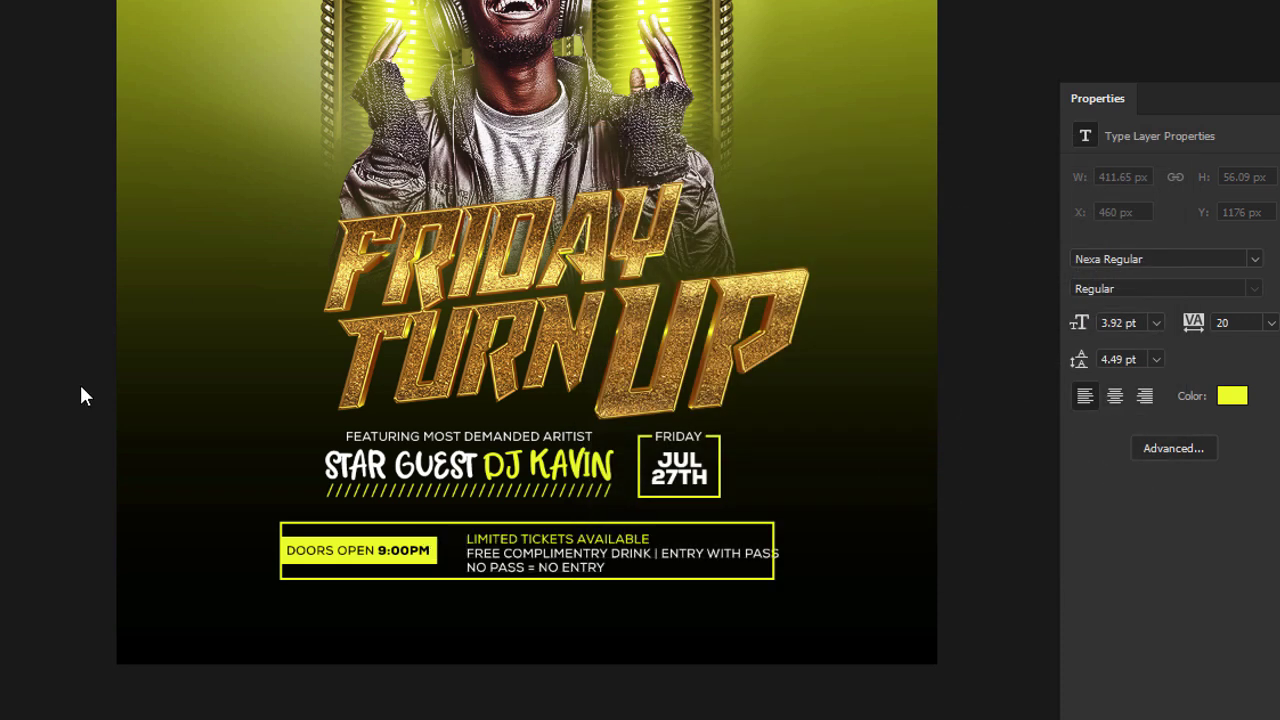
{"action": "left_click", "coordinate": [893, 712]}
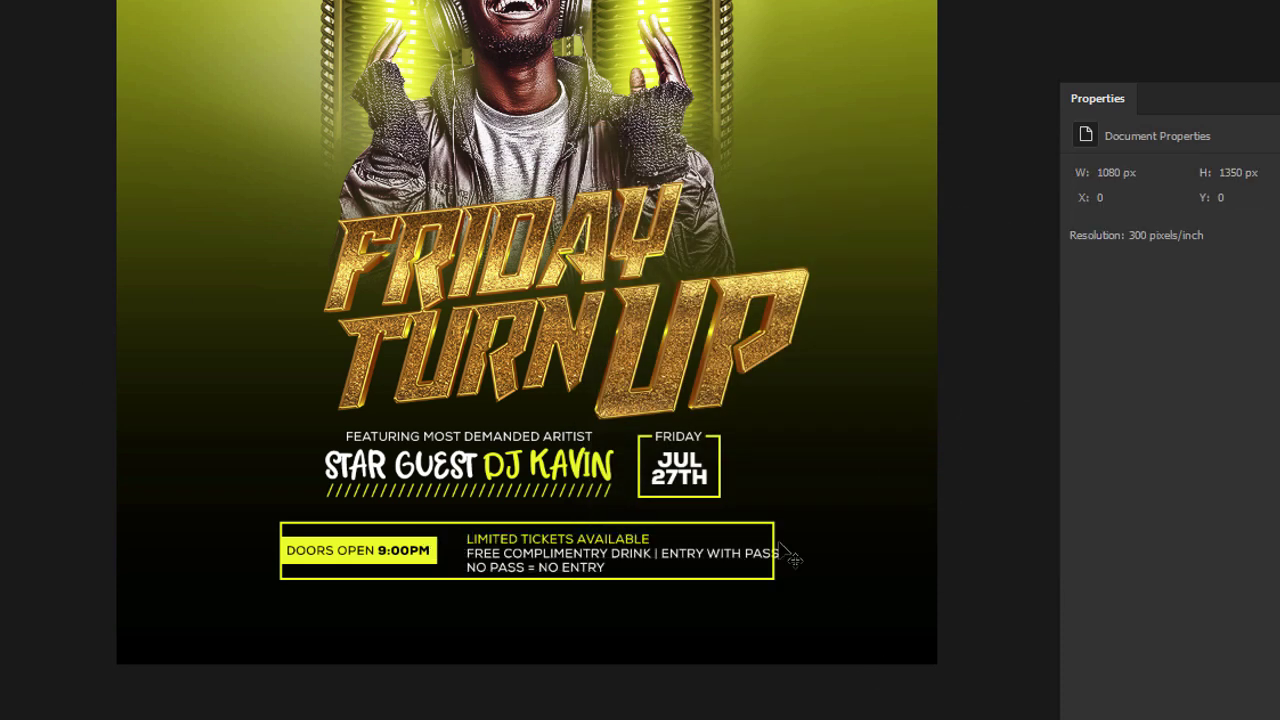
Step: Shift the three-line ticket text to X 440 px, Y 1174 px so it sits inside the yellow frame
{"action": "left_click", "coordinate": [630, 570]}
{"action": "key", "text": "shift+Left"}
{"action": "key", "text": "shift+Left"}
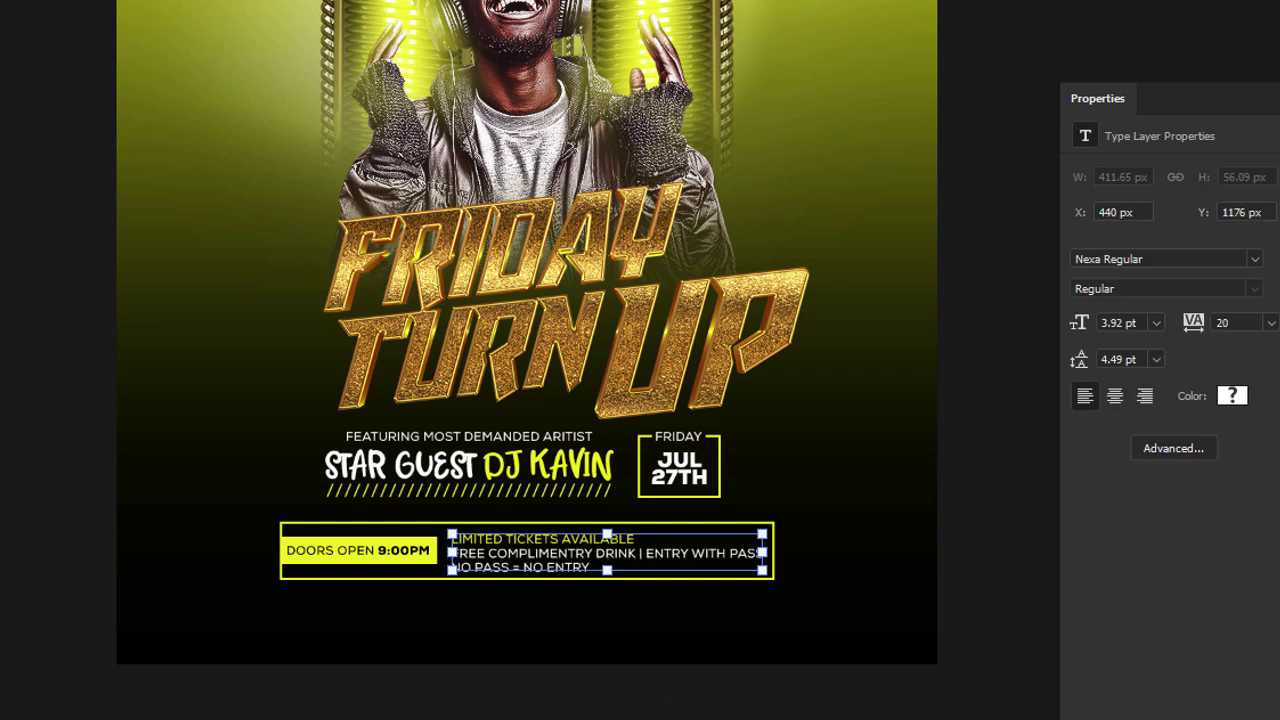
{"action": "key", "text": "Return"}
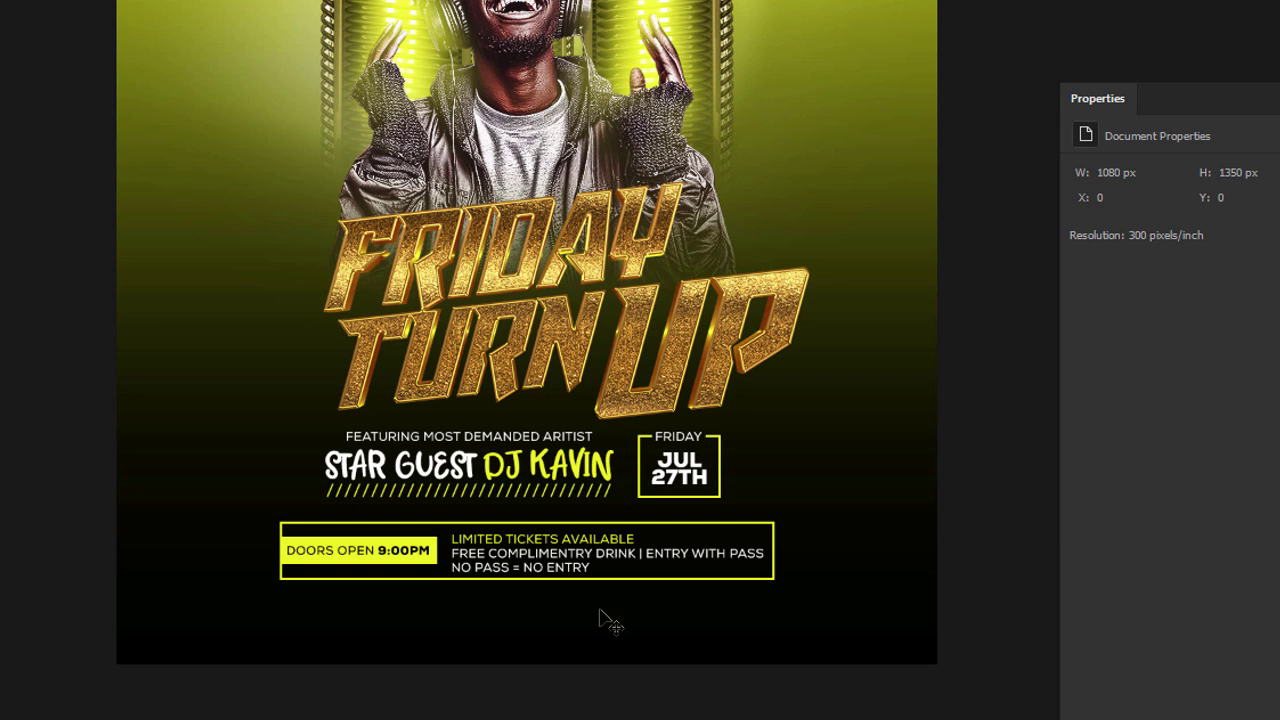
{"action": "left_click_drag", "start_coordinate": [580, 563], "coordinate": [578, 562]}
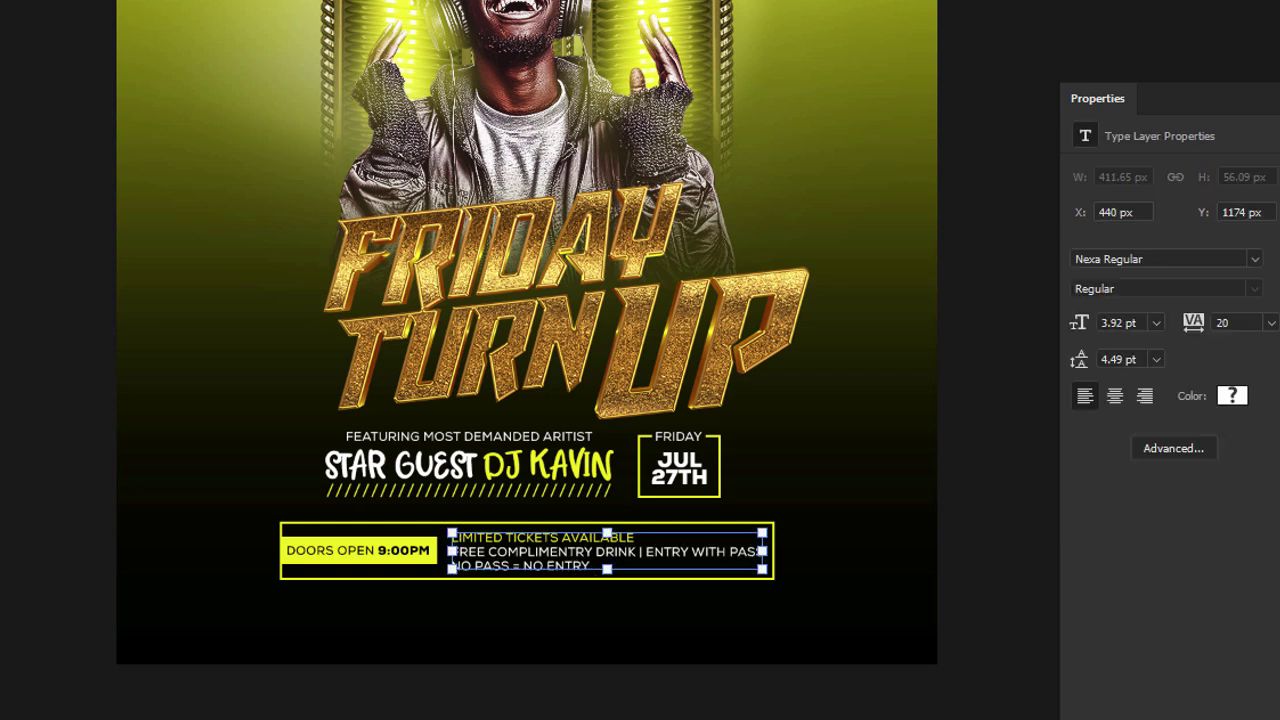
Step: Group the yellow frame, its DOORS OPEN label and the ticket text, and check the group by toggling its visibility
{"action": "left_click", "coordinate": [358, 551]}
{"action": "left_click", "coordinate": [527, 579]}
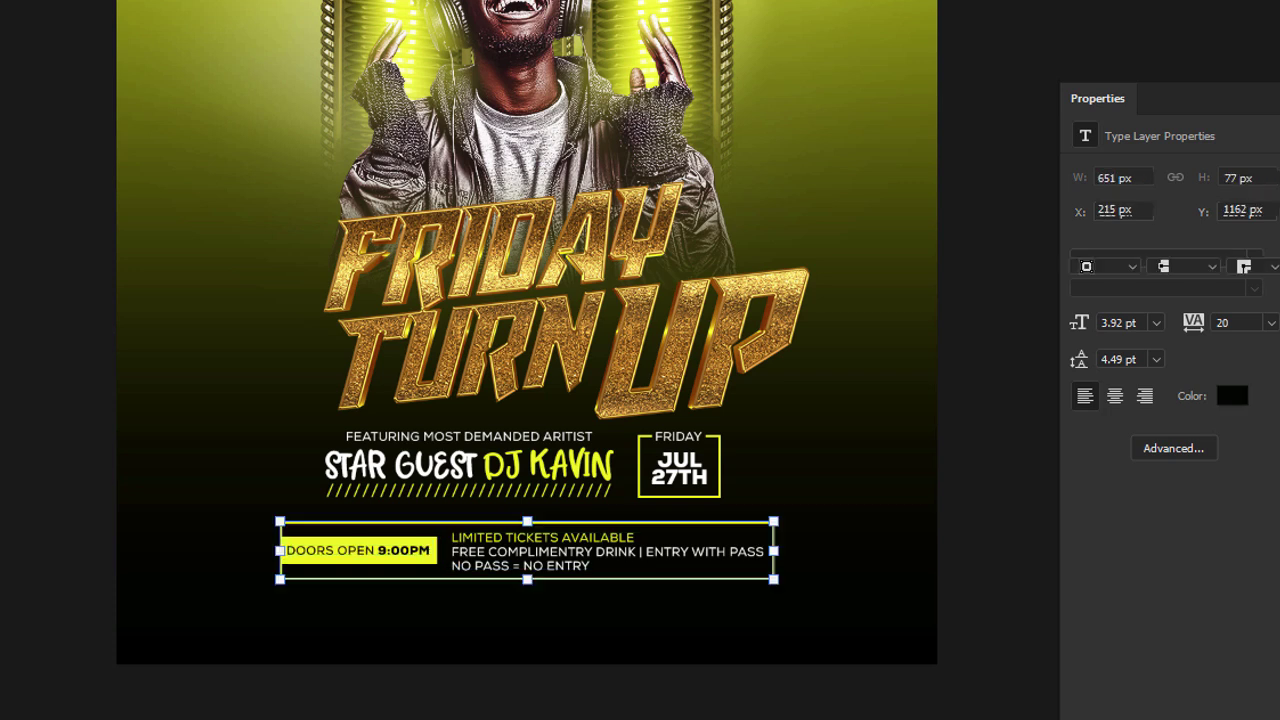
{"action": "key", "text": "ctrl+g"}
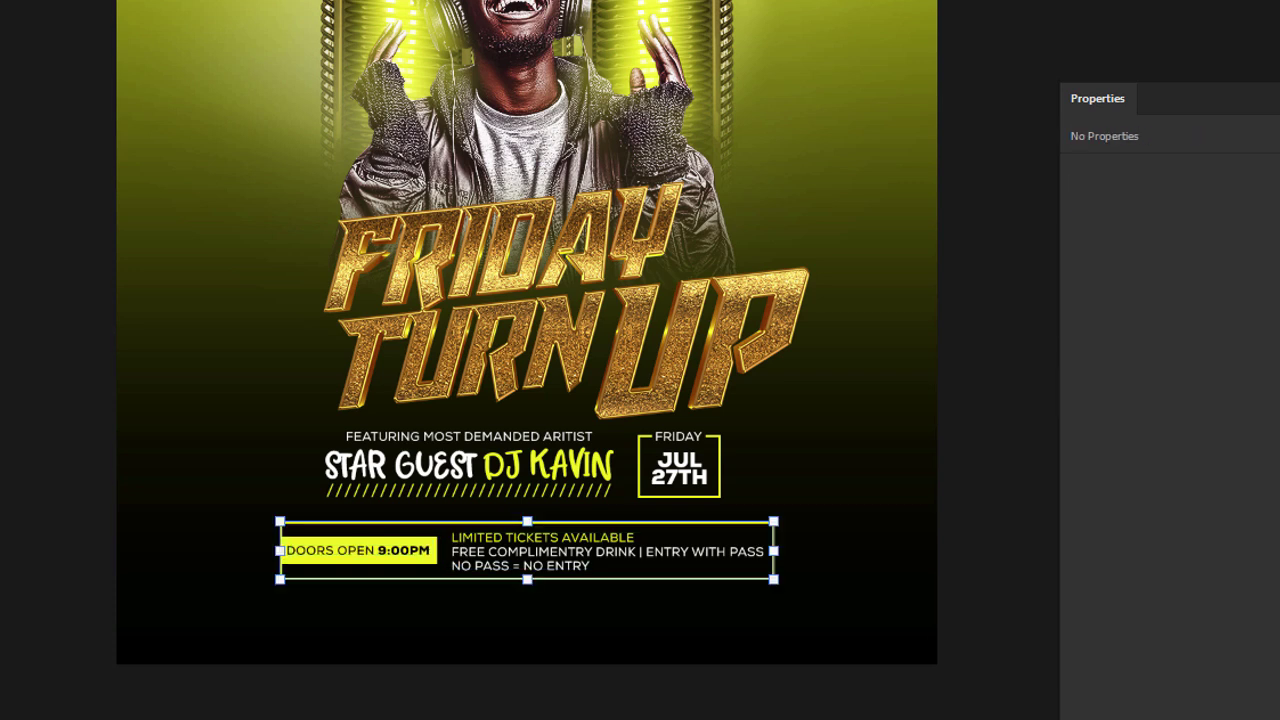
{"action": "left_click", "coordinate": [1102, 181]}
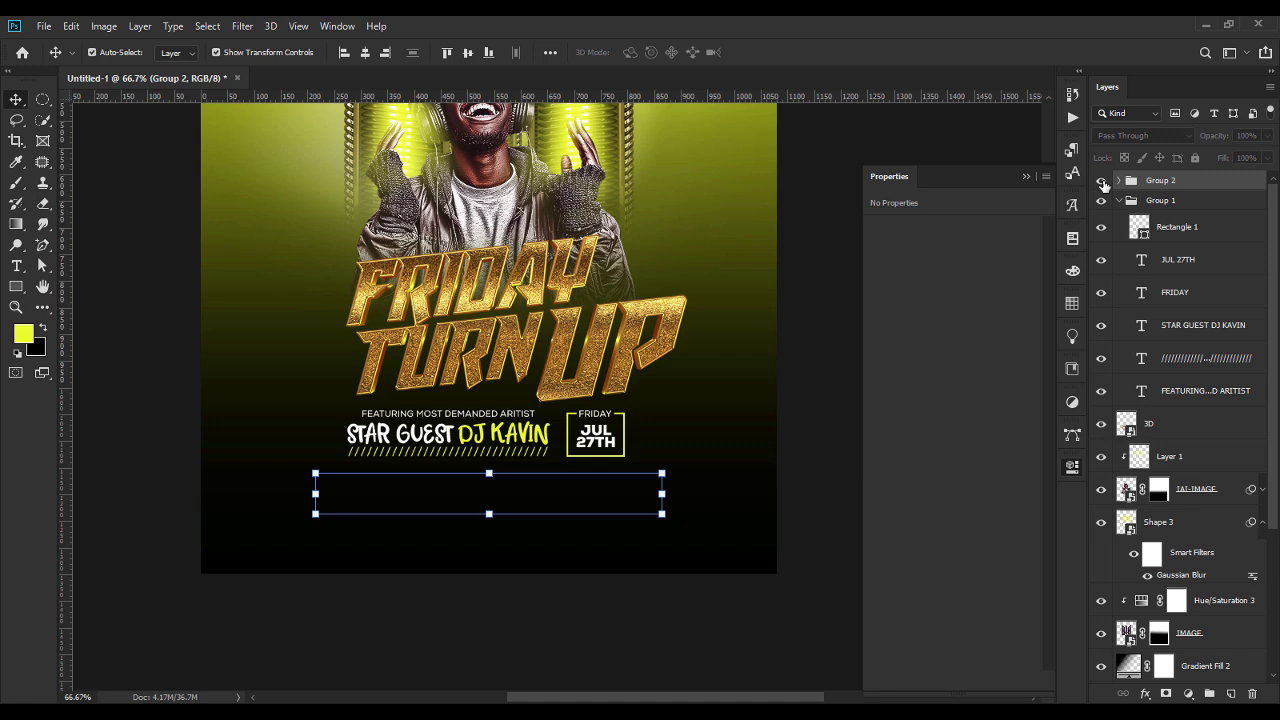
{"action": "left_click", "coordinate": [1102, 181]}
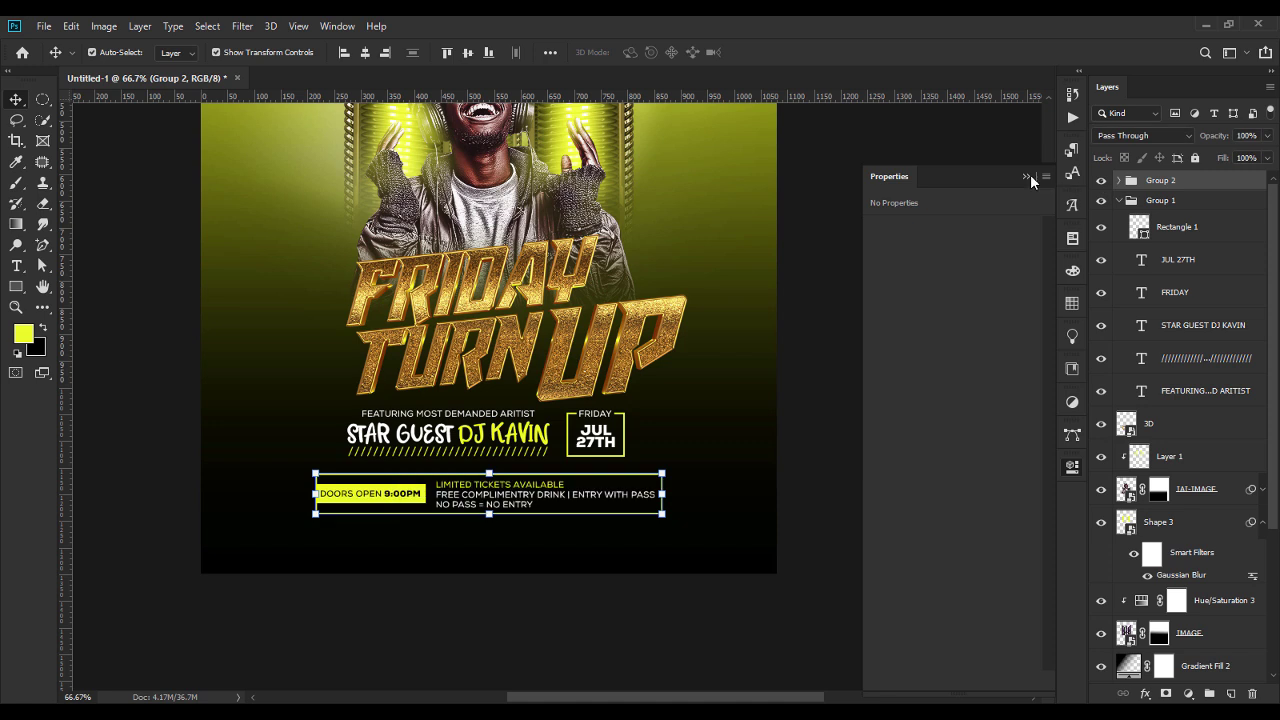
{"action": "left_click", "coordinate": [1026, 176]}
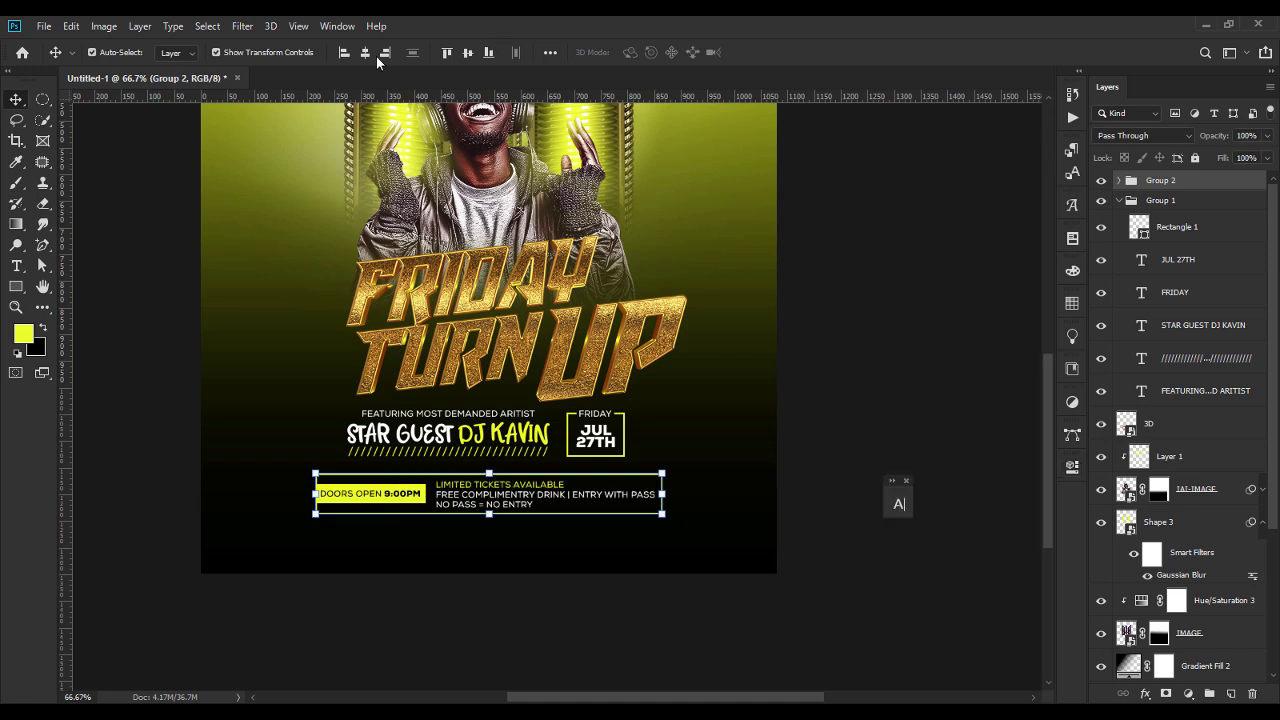
Step: Nudge the info frame group slightly up toward the artist block and deselect it
{"action": "key", "text": "Up"}
{"action": "key", "text": "Up"}
{"action": "key", "text": "Up"}
{"action": "key", "text": "Up"}
{"action": "key", "text": "Up"}
{"action": "key", "text": "Up"}
{"action": "key", "text": "Up"}
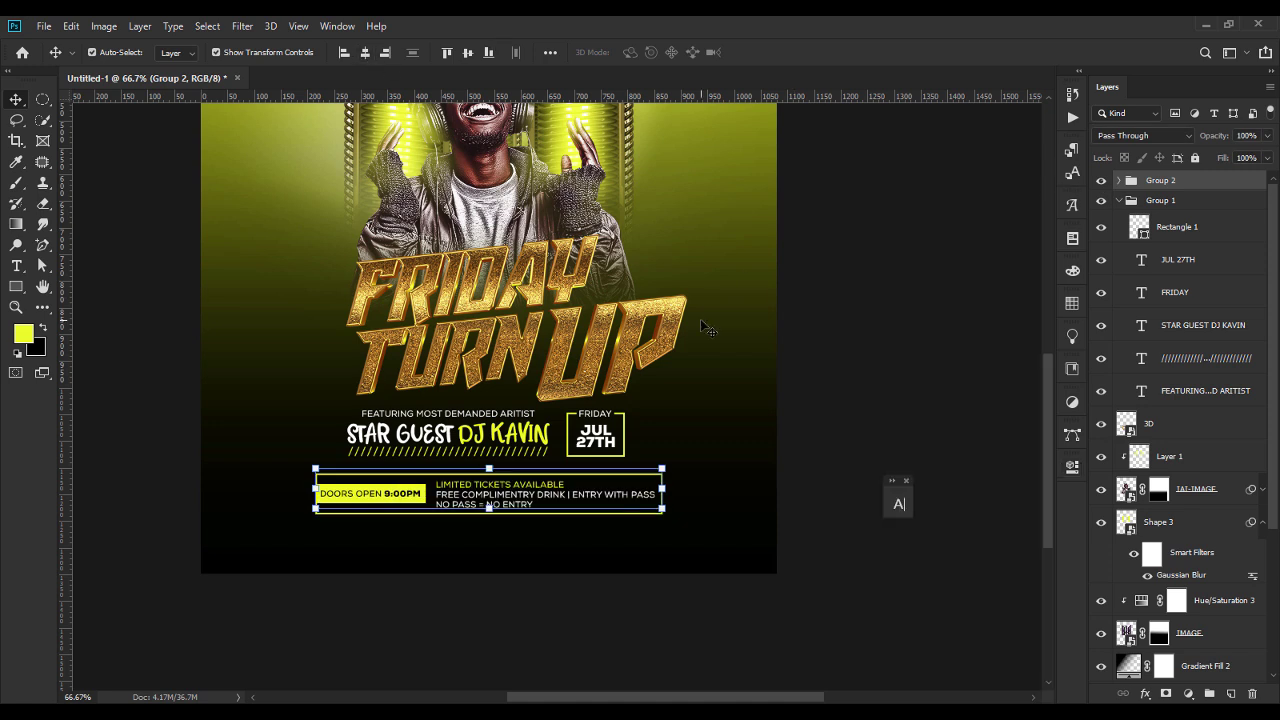
{"action": "left_click", "coordinate": [903, 350]}
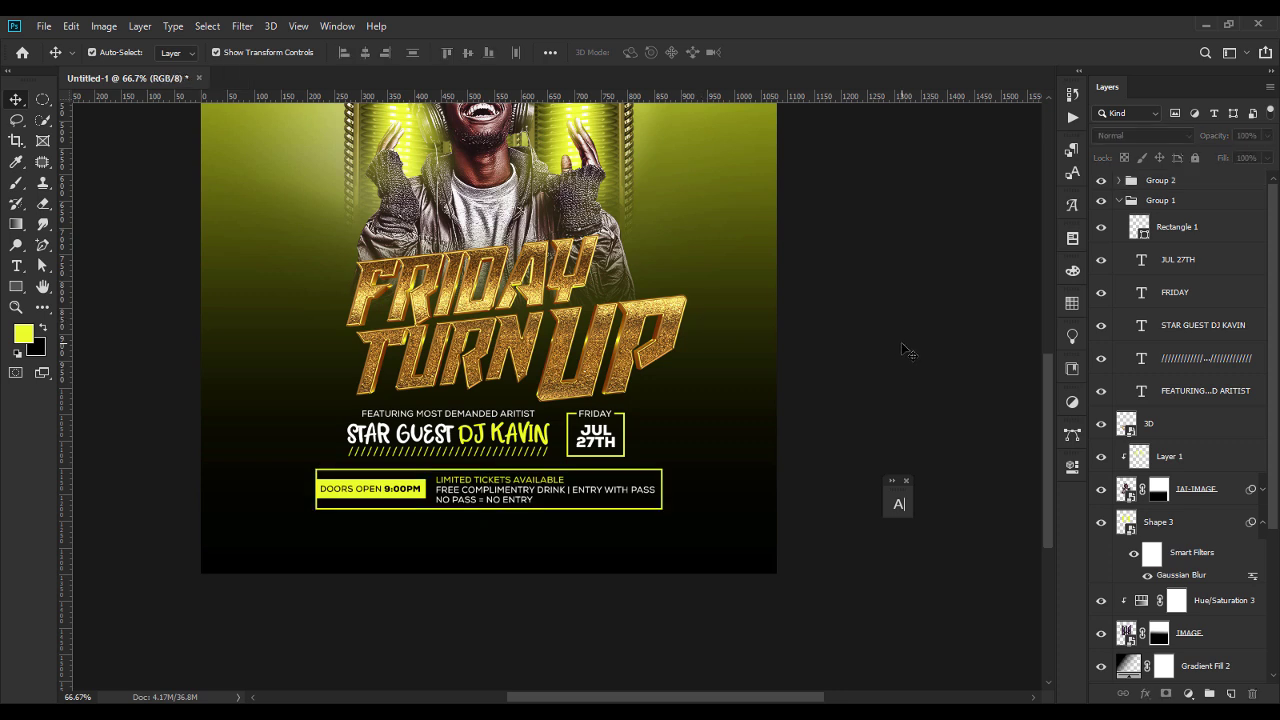
{"action": "left_click", "coordinate": [667, 491]}
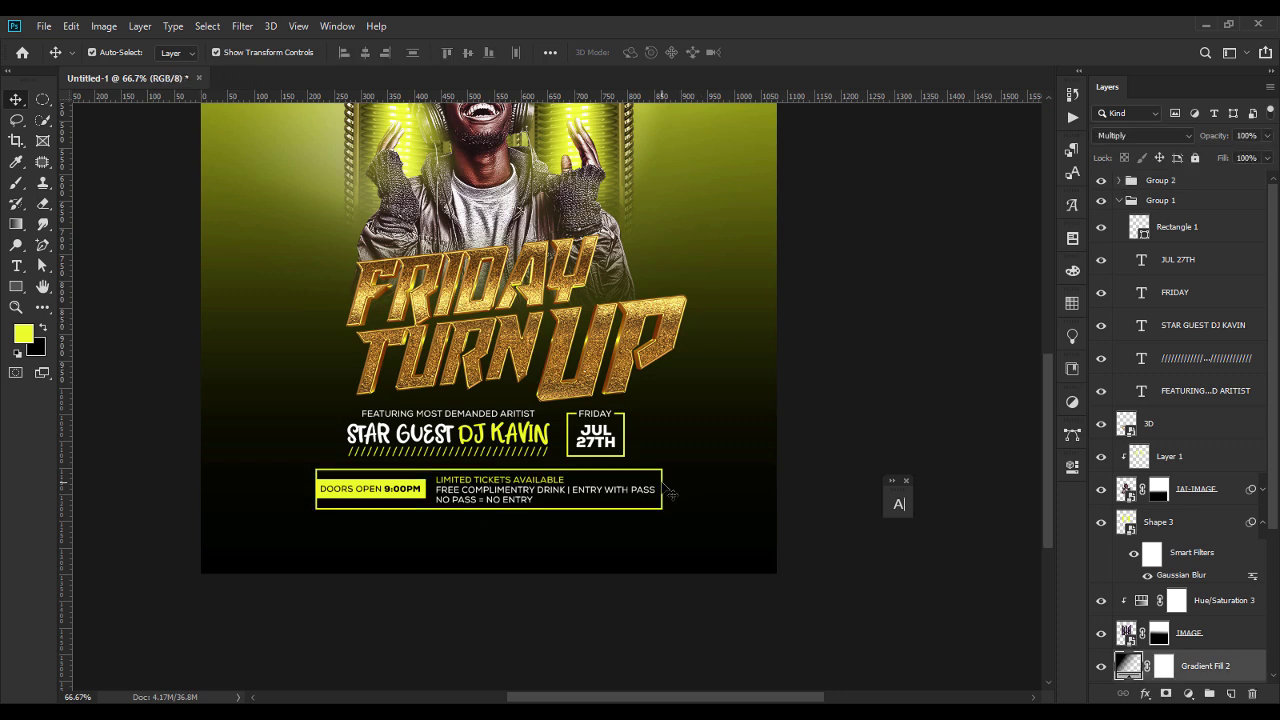
Step: Add the text IMPERIUM near the top edge of the flyer
{"action": "key", "text": "ctrl+minus"}
{"action": "left_click", "coordinate": [876, 330]}
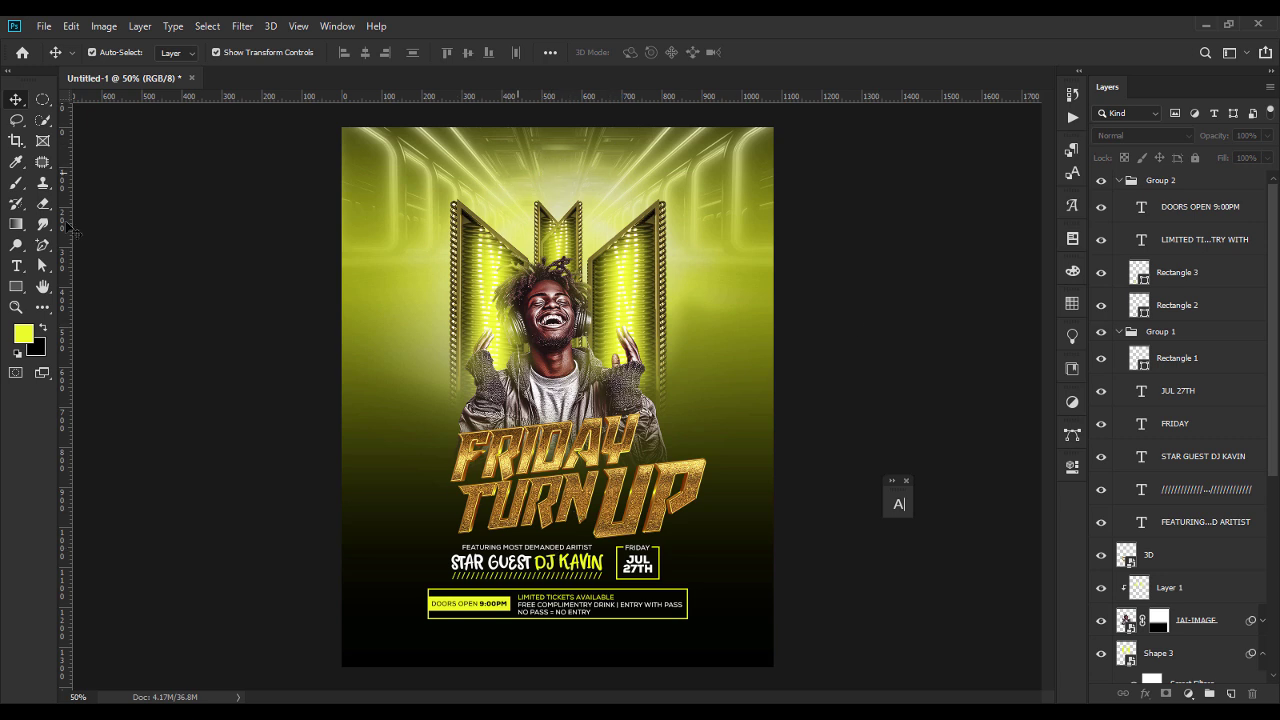
{"action": "left_click", "coordinate": [16, 266]}
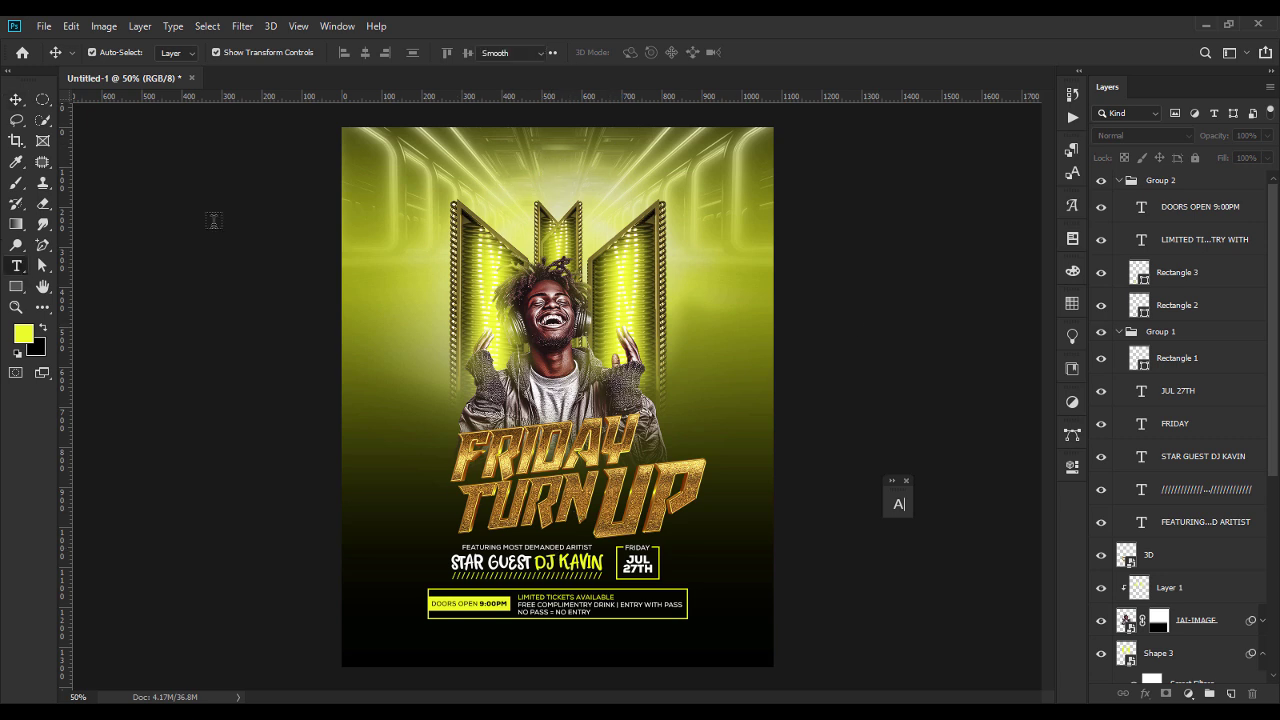
{"action": "left_click", "coordinate": [547, 155]}
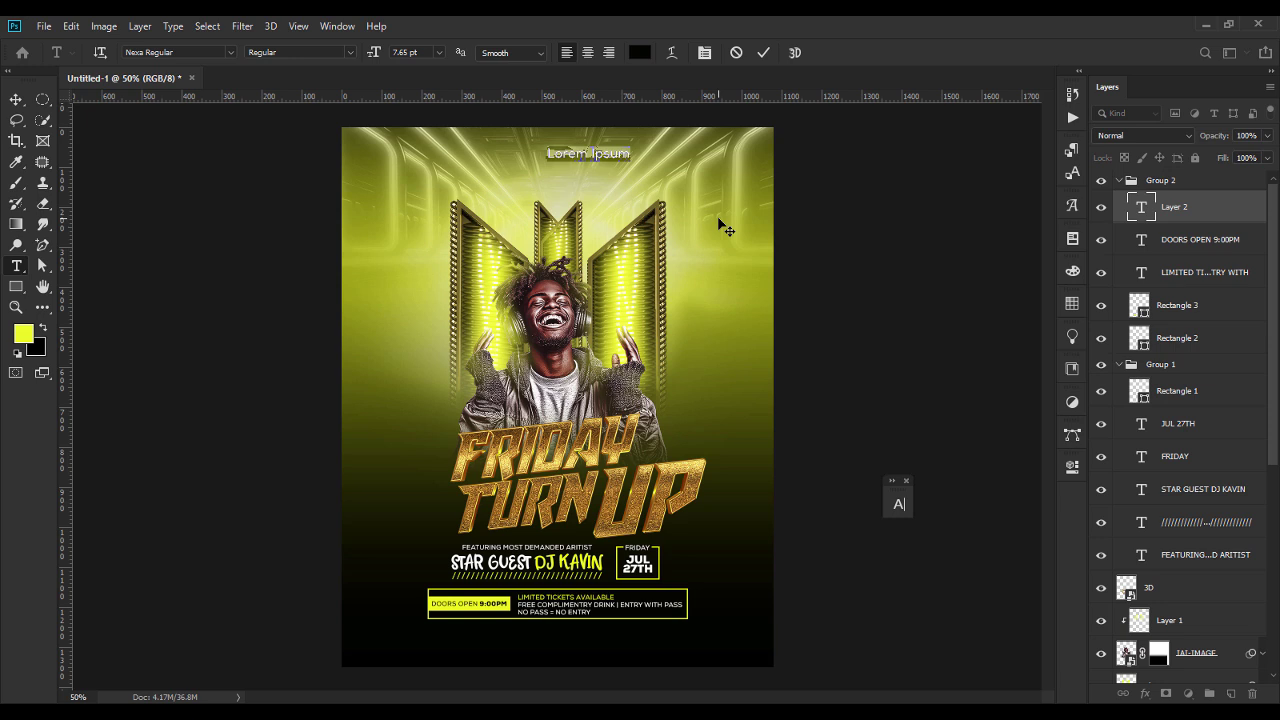
{"action": "type", "text": "IMPERIUM"}
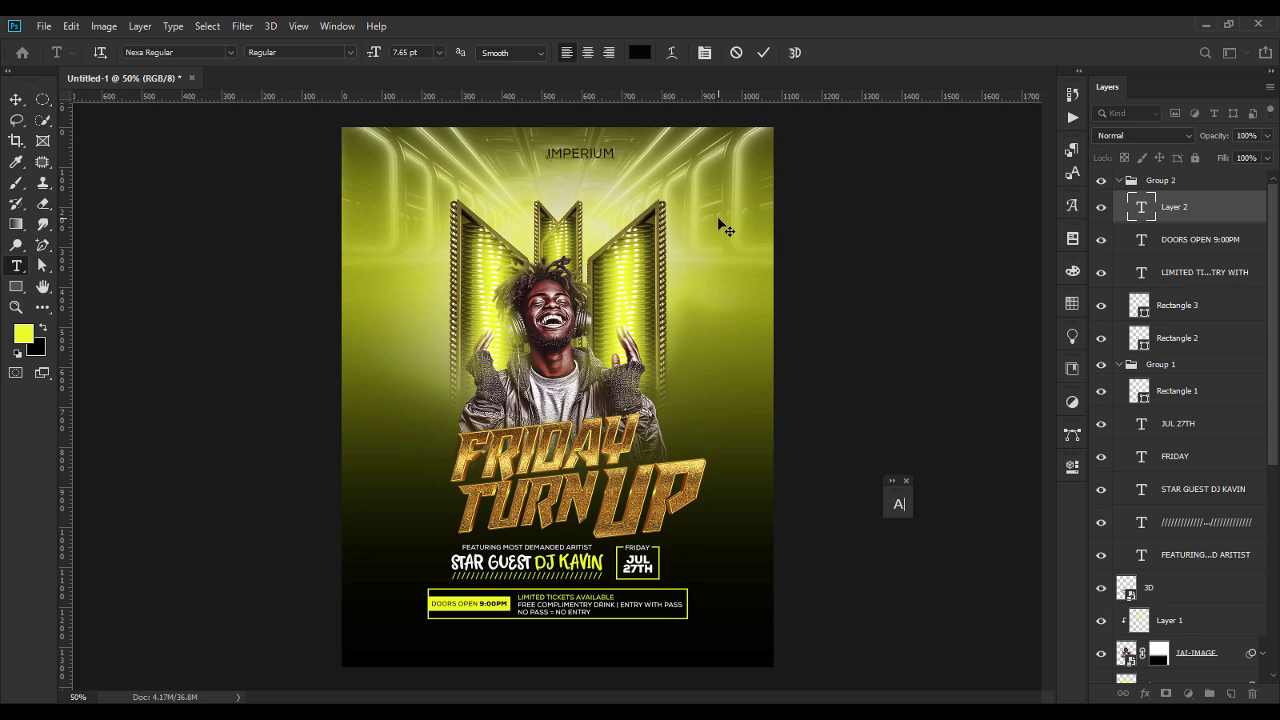
Step: Set IMPERIUM in Raider Crusader Expanded, lower it slightly and center it horizontally above the speakers
{"action": "key", "text": "ctrl+a"}
{"action": "left_click", "coordinate": [226, 47]}
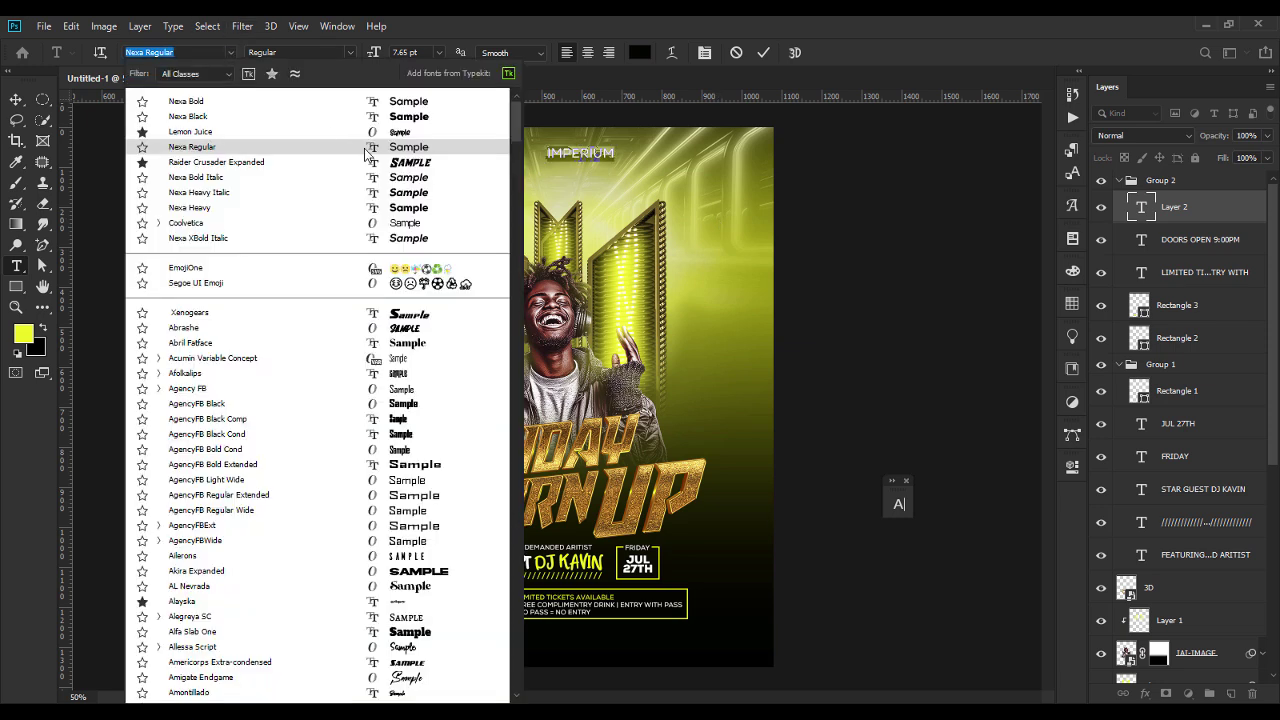
{"action": "key", "text": "Down"}
{"action": "key", "text": "Return"}
{"action": "left_click", "coordinate": [16, 99]}
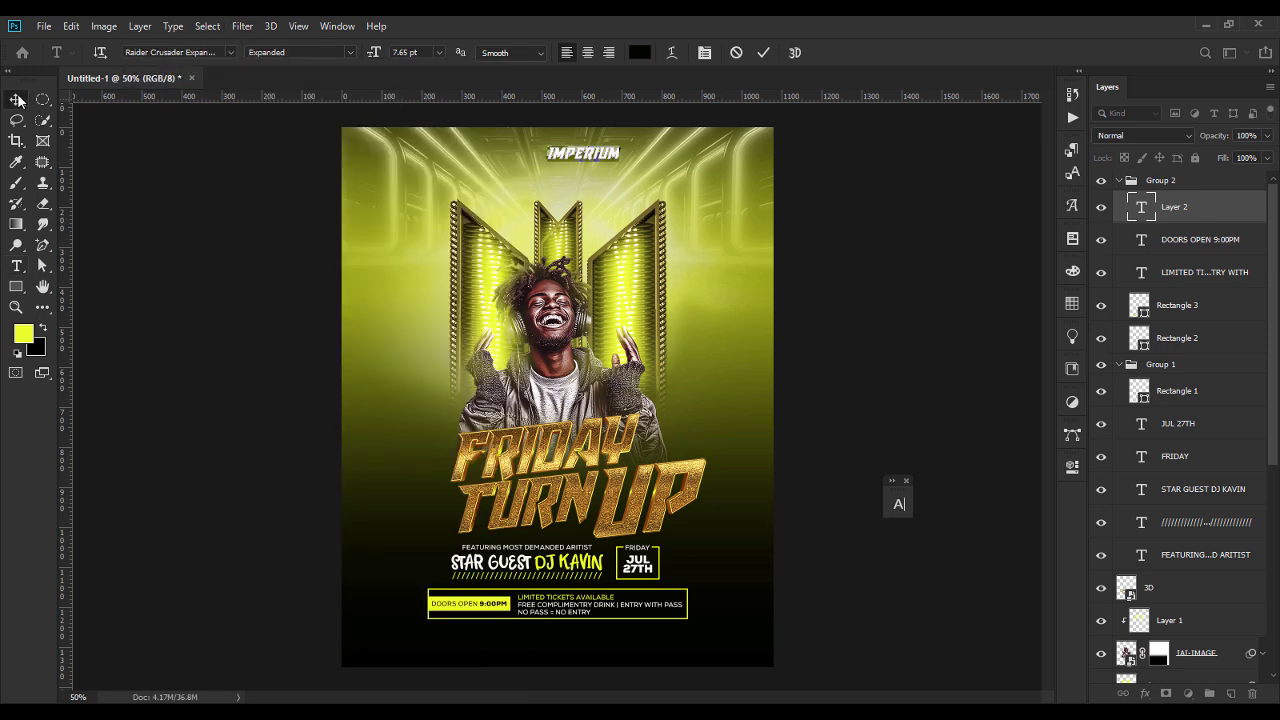
{"action": "left_click_drag", "start_coordinate": [603, 158], "coordinate": [566, 166]}
{"action": "left_click", "coordinate": [366, 52]}
Step: Set the IMPERIUM text color to #272211
{"action": "double_click", "coordinate": [557, 162]}
{"action": "left_click", "coordinate": [639, 52]}
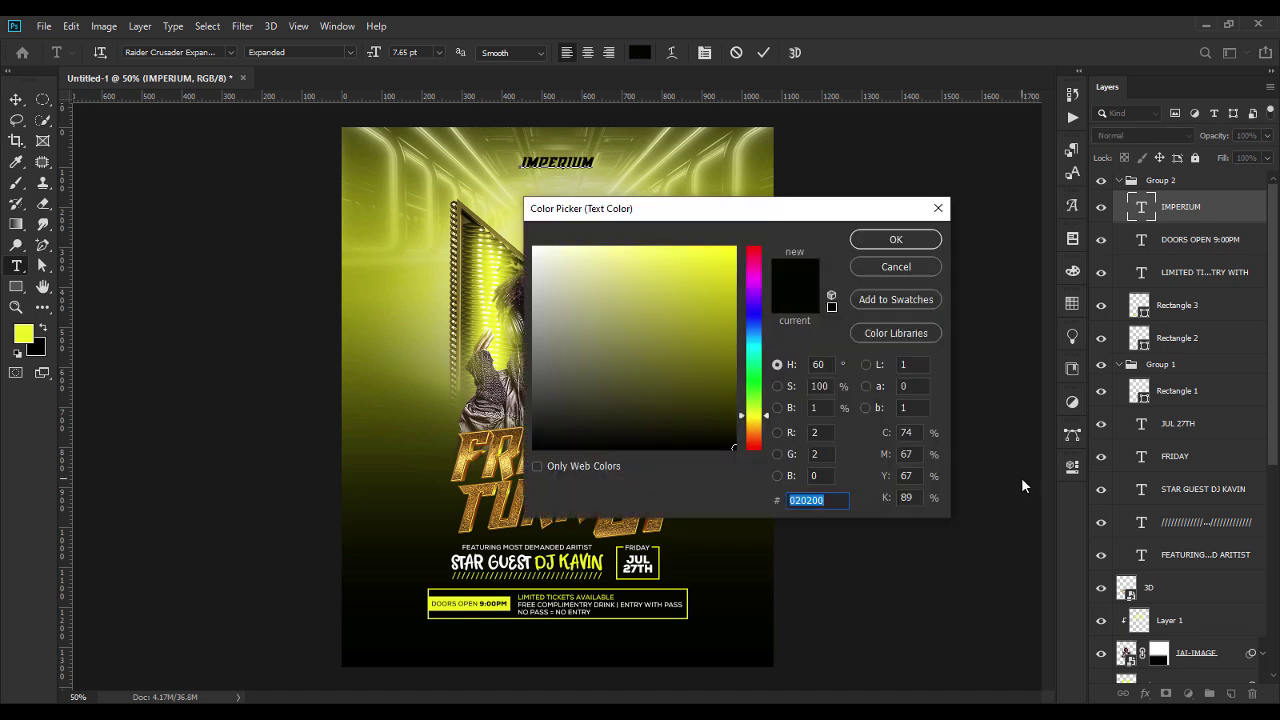
{"action": "type", "text": "27"}
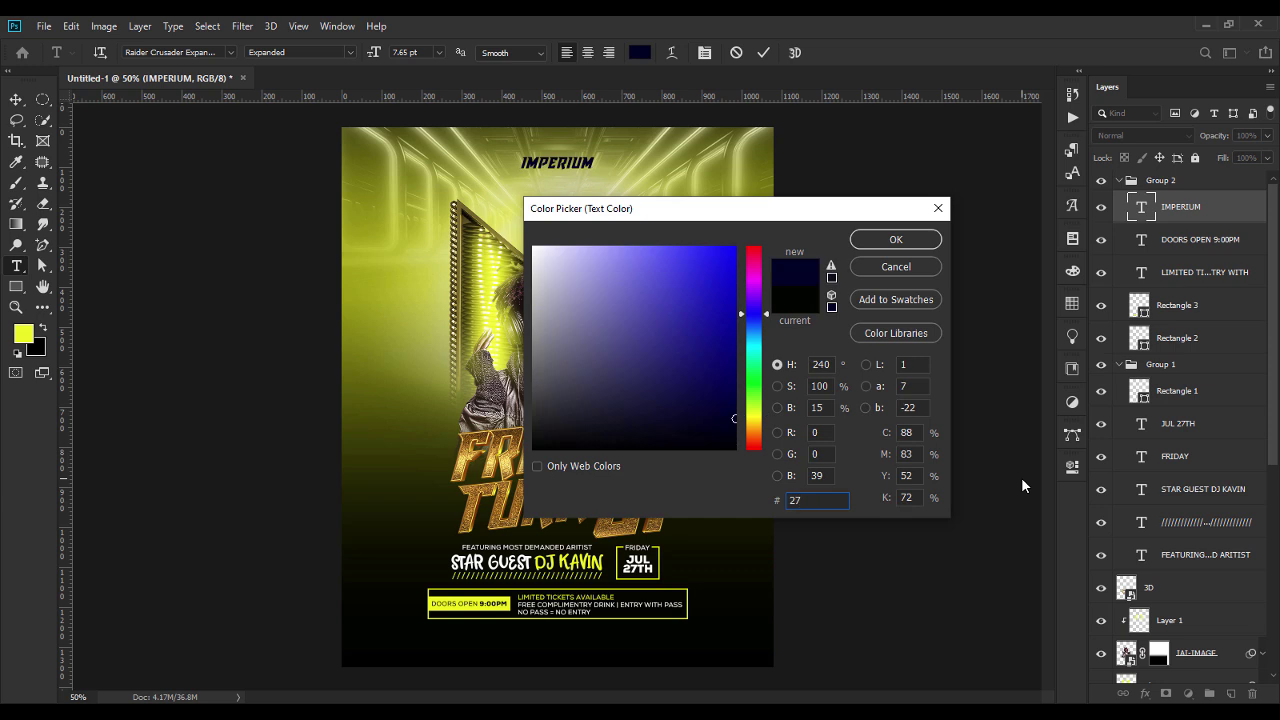
{"action": "type", "text": "22"}
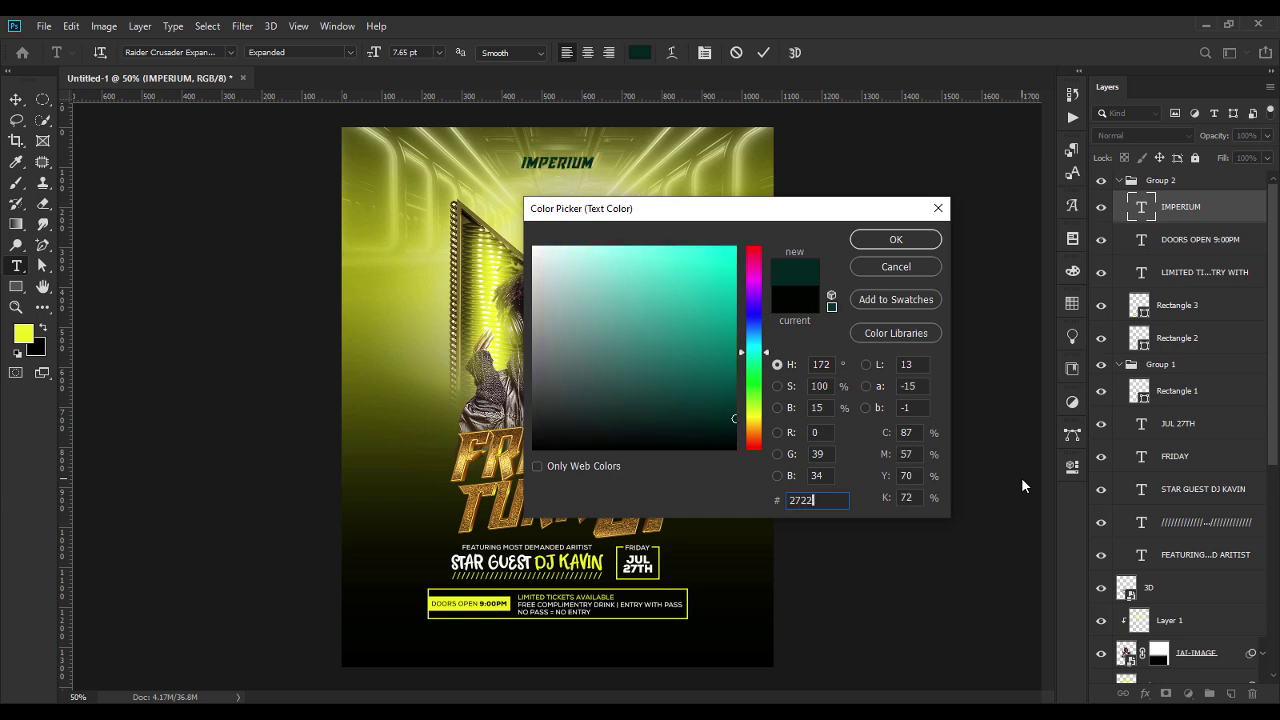
{"action": "type", "text": "12"}
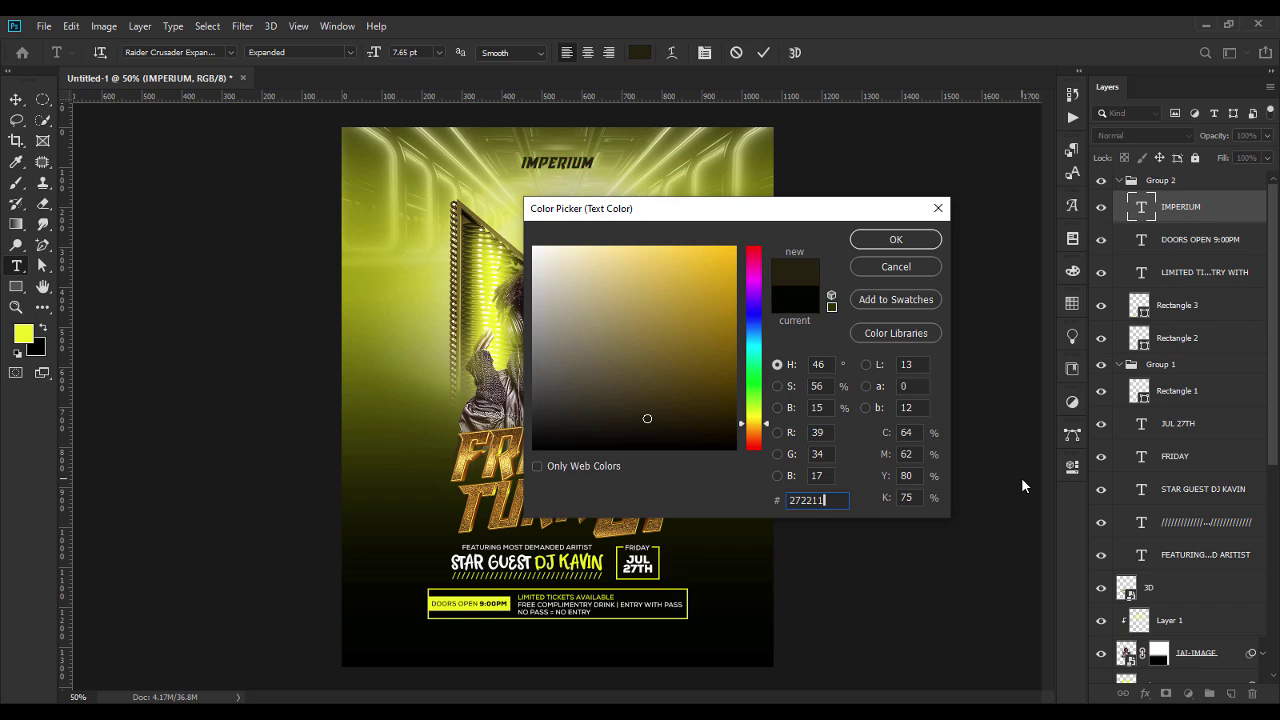
{"action": "key", "text": "Return"}
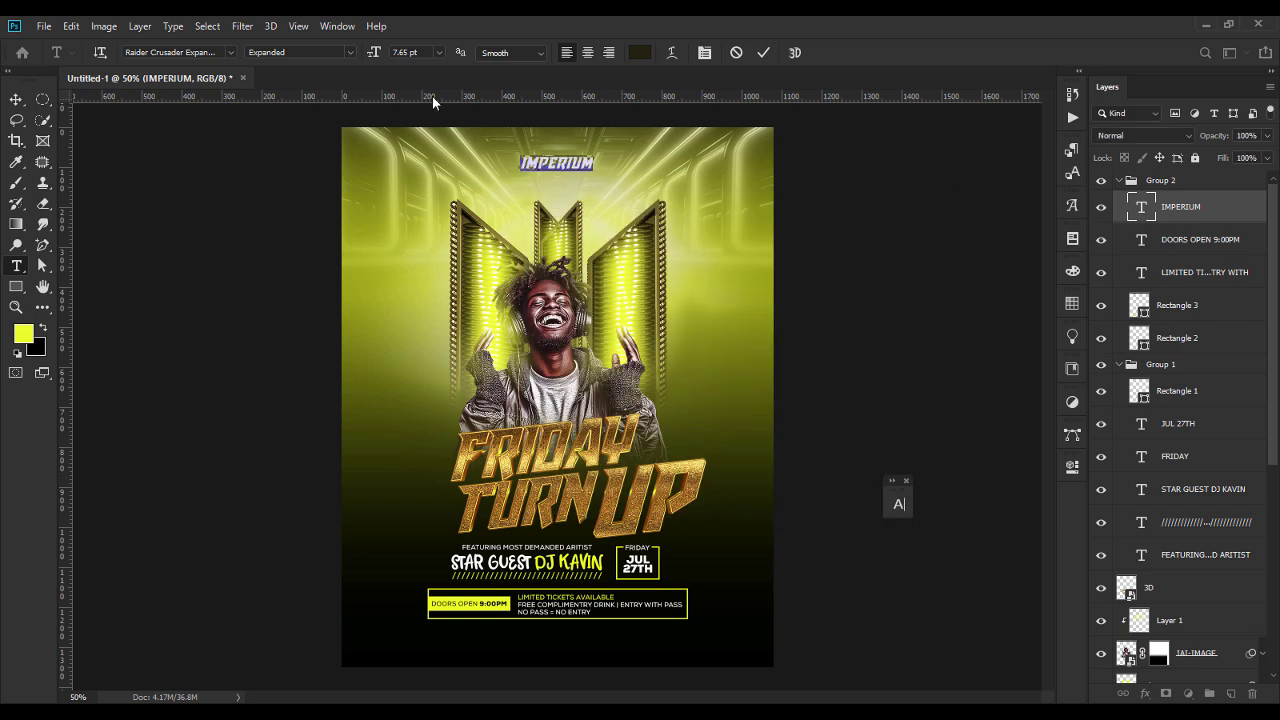
Step: Set the IMPERIUM text size to 9 pt
{"action": "key", "text": "Up"}
{"action": "key", "text": "Up"}
{"action": "left_click", "coordinate": [16, 100]}
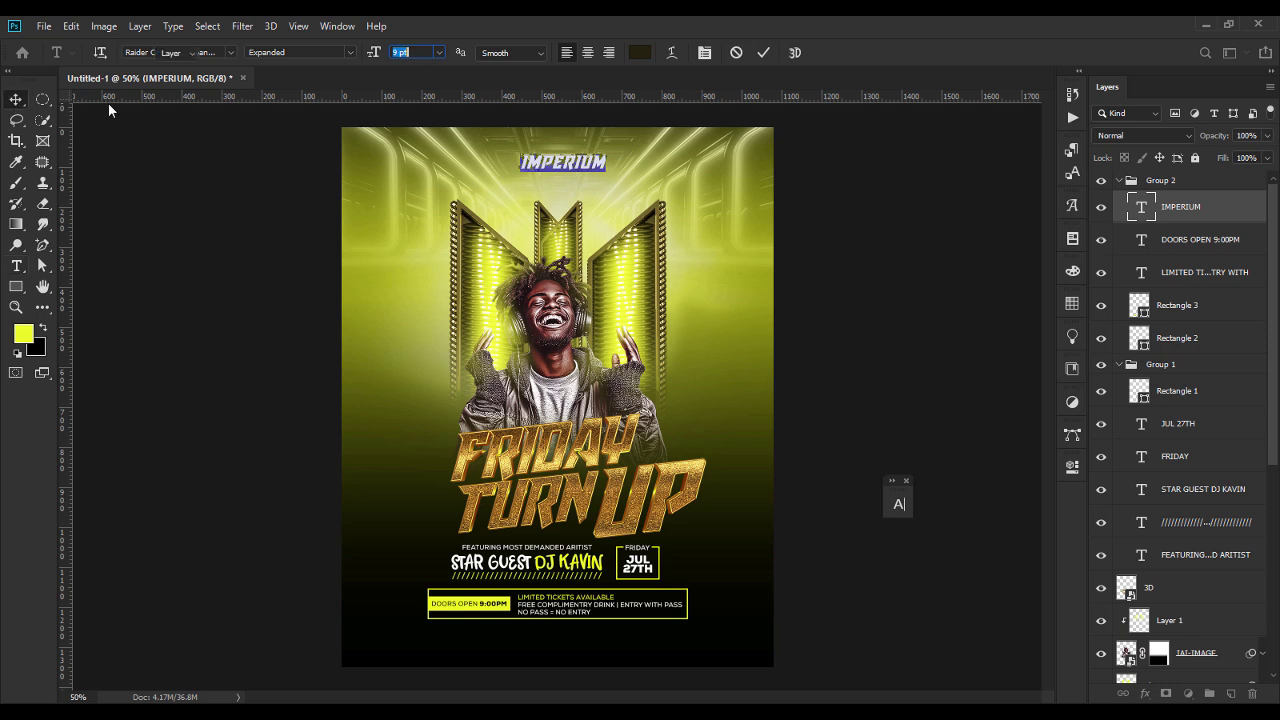
Step: Duplicate the IMPERIUM text directly beneath the original and change the copy to read ENTERTIANMENT | PRESENTS
{"action": "left_click_drag", "start_coordinate": [592, 167], "coordinate": [577, 188]}
{"action": "key", "text": "ctrl+j"}
{"action": "double_click", "coordinate": [577, 188]}
{"action": "type", "text": "ENT"}
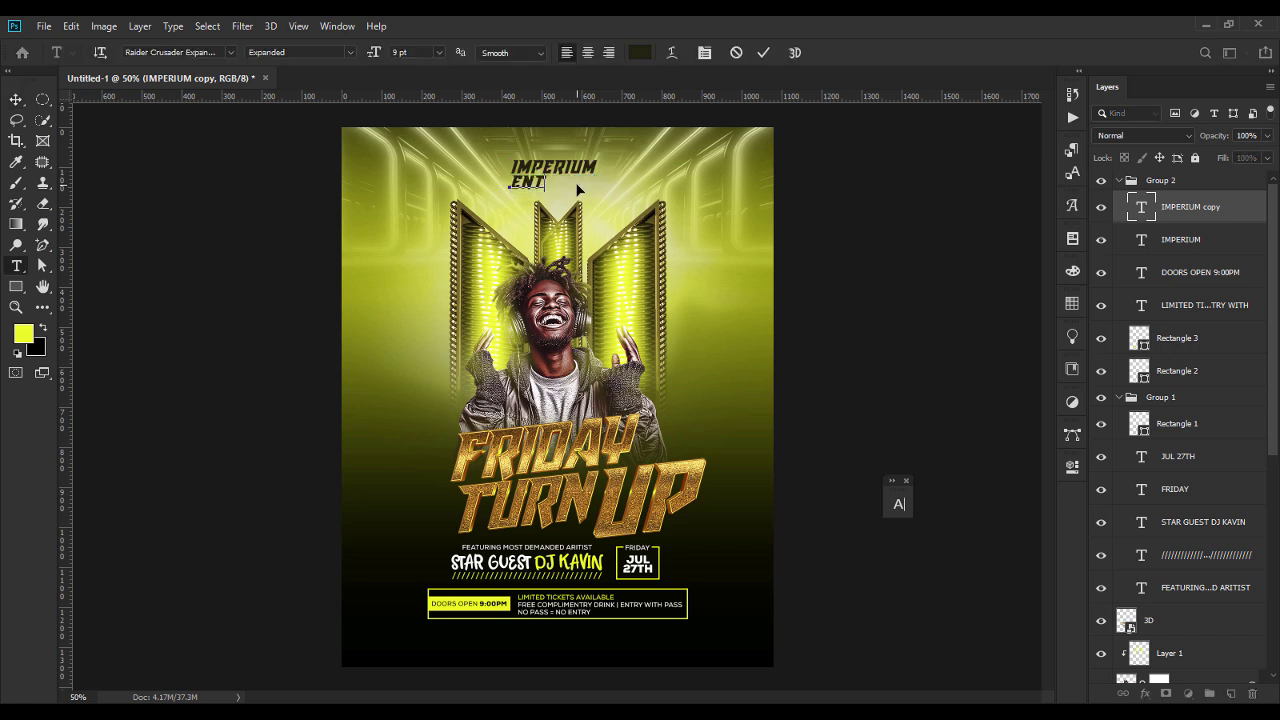
{"action": "type", "text": "ERTINMAEN"}
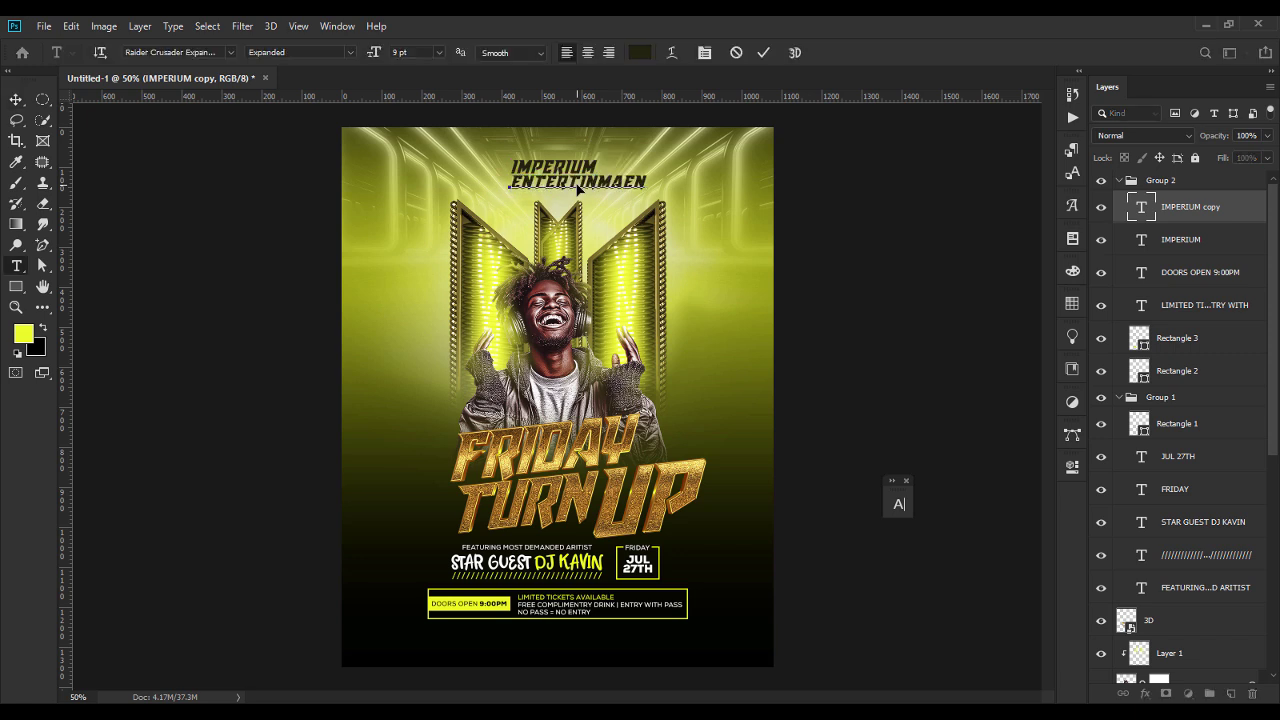
{"action": "key", "text": "BackSpace"}
{"action": "key", "text": "BackSpace"}
{"action": "key", "text": "BackSpace"}
{"action": "key", "text": "BackSpace"}
{"action": "key", "text": "BackSpace"}
{"action": "key", "text": "BackSpace"}
{"action": "type", "text": "IA"}
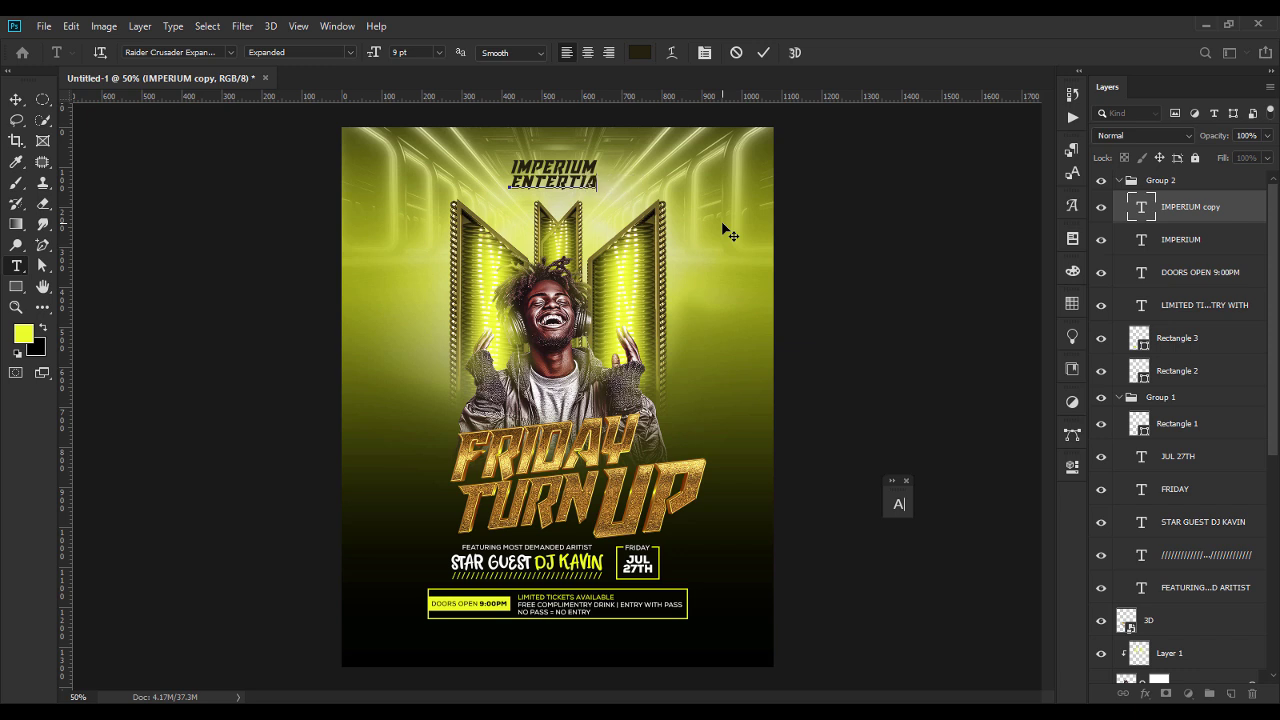
{"action": "type", "text": "NMENT"}
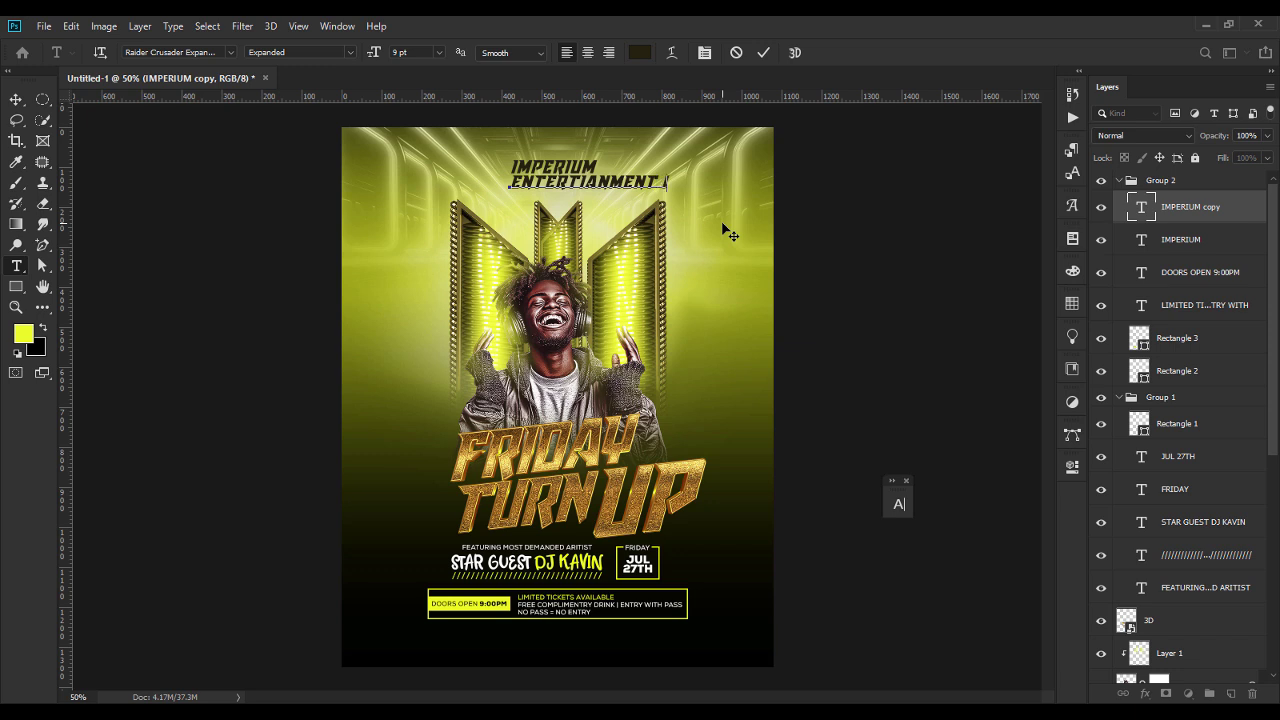
{"action": "type", "text": " I PRESENTS"}
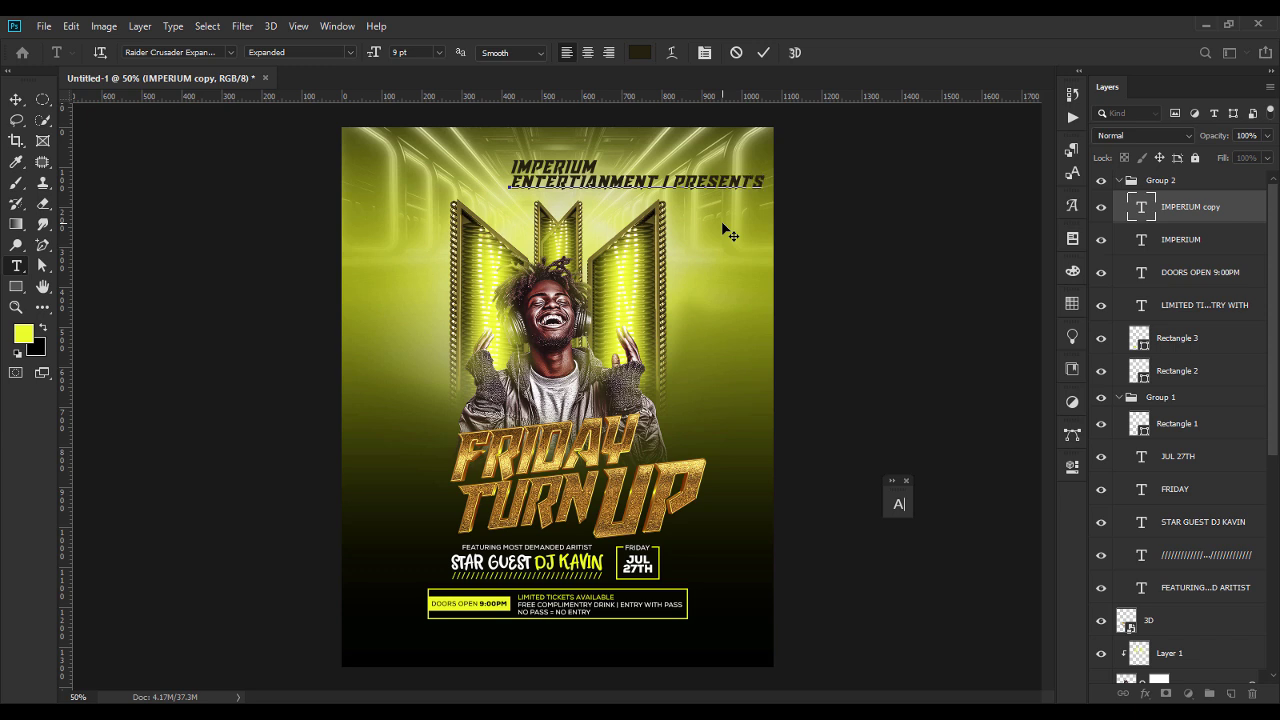
Step: Set the whole ENTERTIANMENT | PRESENTS line in Nexa Heavy Italic
{"action": "key", "text": "ctrl+a"}
{"action": "left_click", "coordinate": [207, 52]}
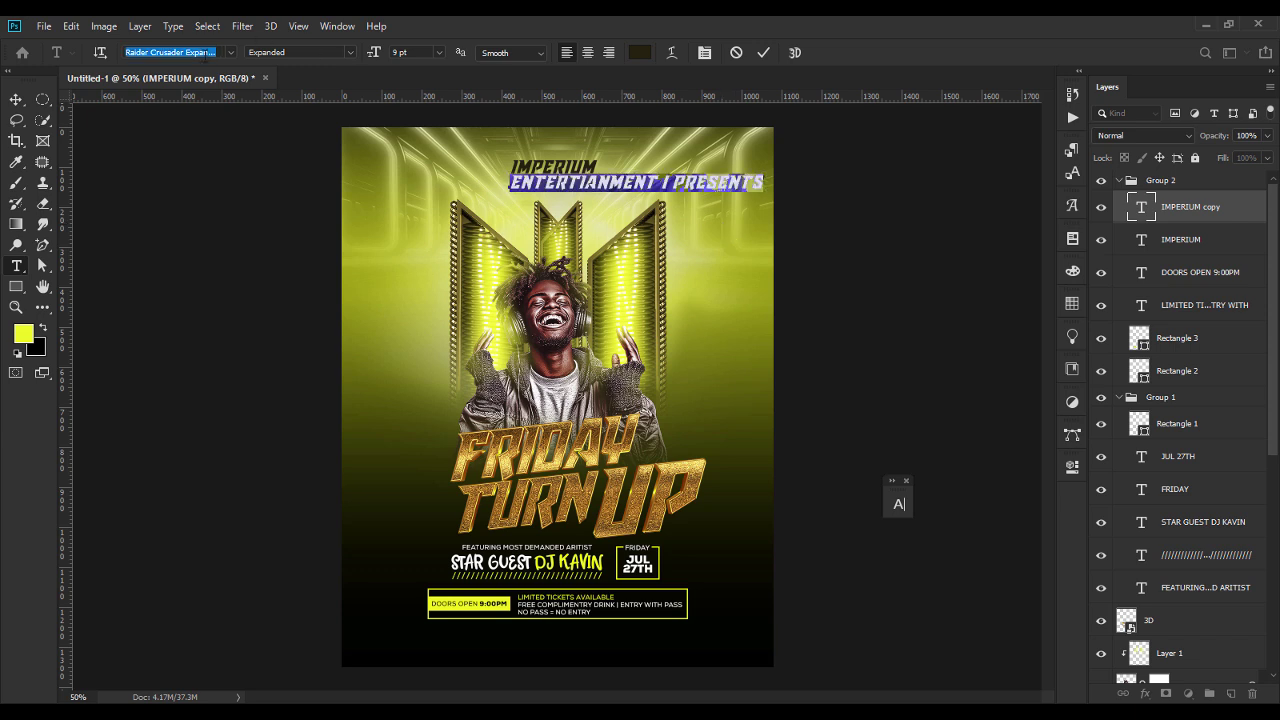
{"action": "type", "text": "NEX"}
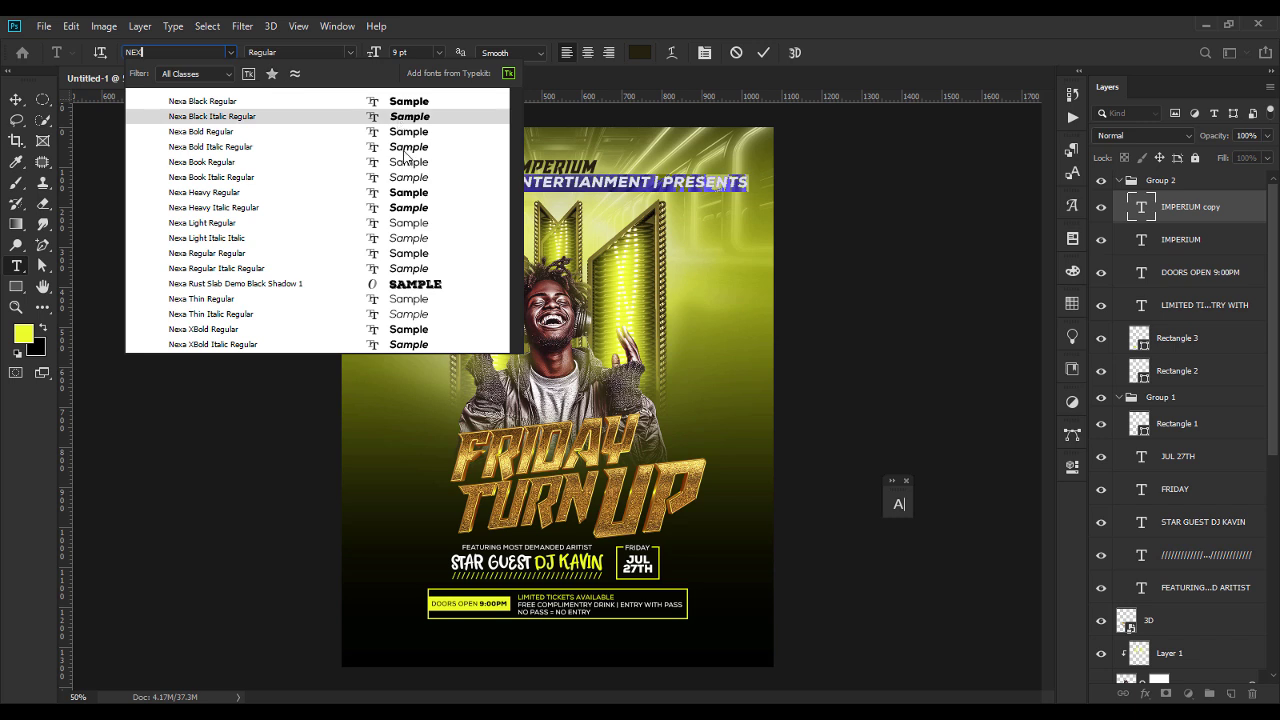
{"action": "left_click", "coordinate": [410, 210]}
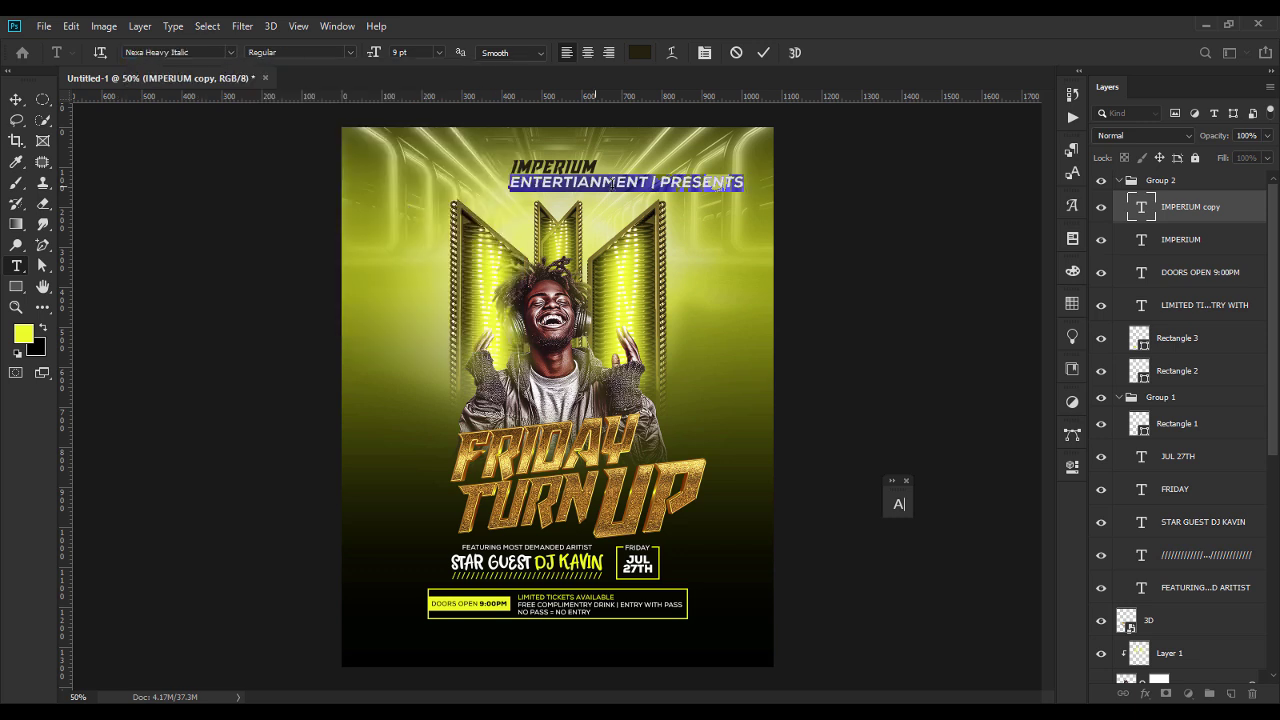
Step: Set only the word PRESENTS in Nexa Bold Italic and commit the text edit
{"action": "left_click_drag", "start_coordinate": [660, 182], "coordinate": [755, 183]}
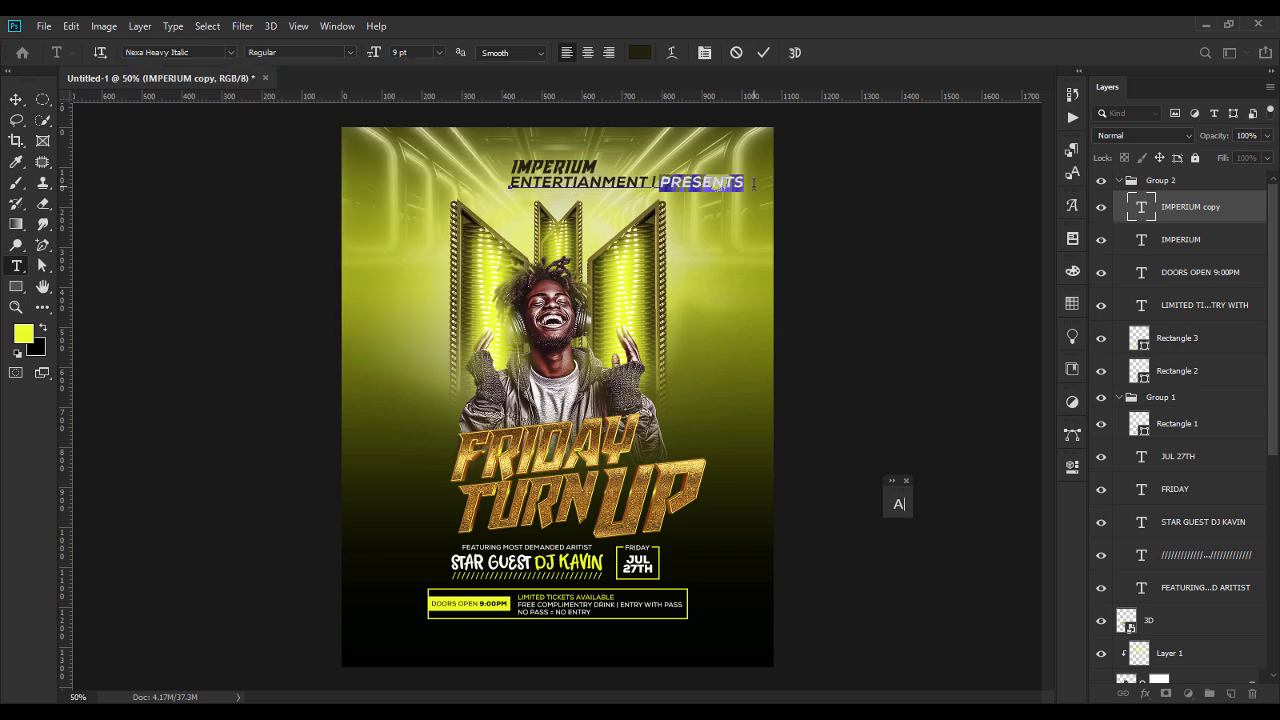
{"action": "left_click", "coordinate": [231, 52]}
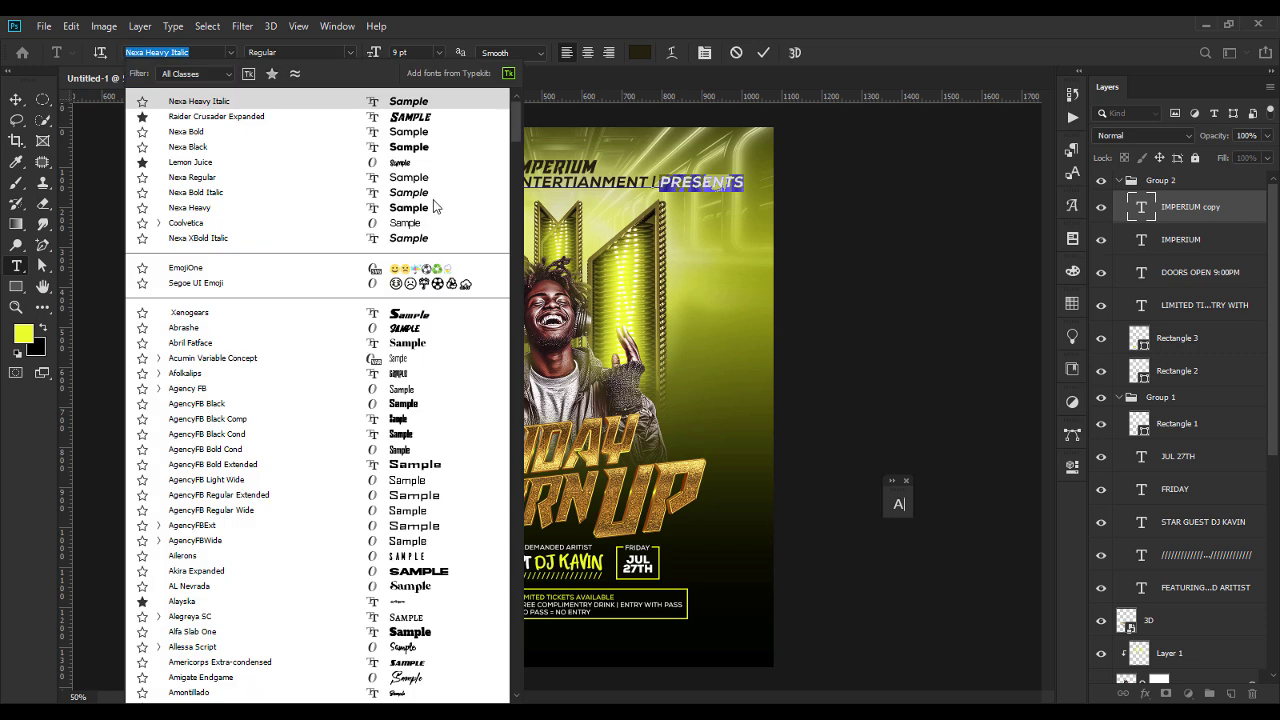
{"action": "left_click", "coordinate": [420, 193]}
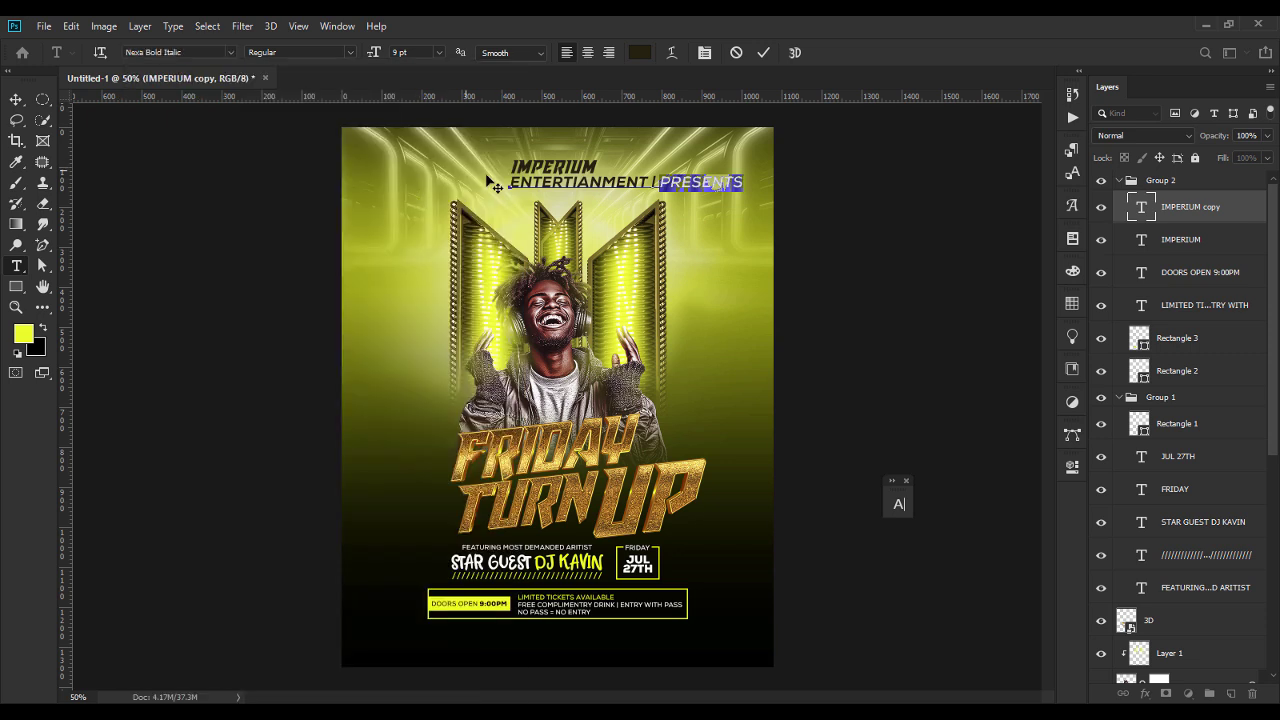
{"action": "left_click", "coordinate": [12, 99]}
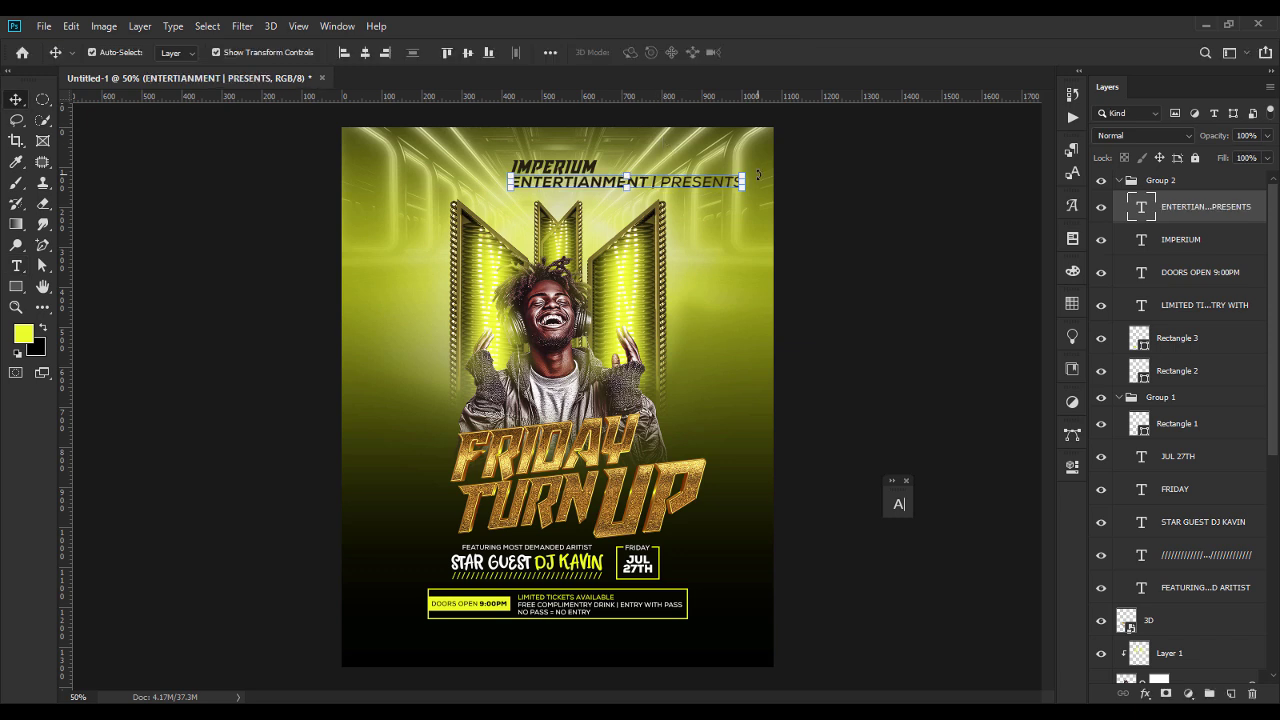
Step: Scale the ENTERTIANMENT | PRESENTS line down beneath IMPERIUM, and enlarge IMPERIUM to nearly the same width
{"action": "left_click_drag", "start_coordinate": [748, 184], "coordinate": [608, 183]}
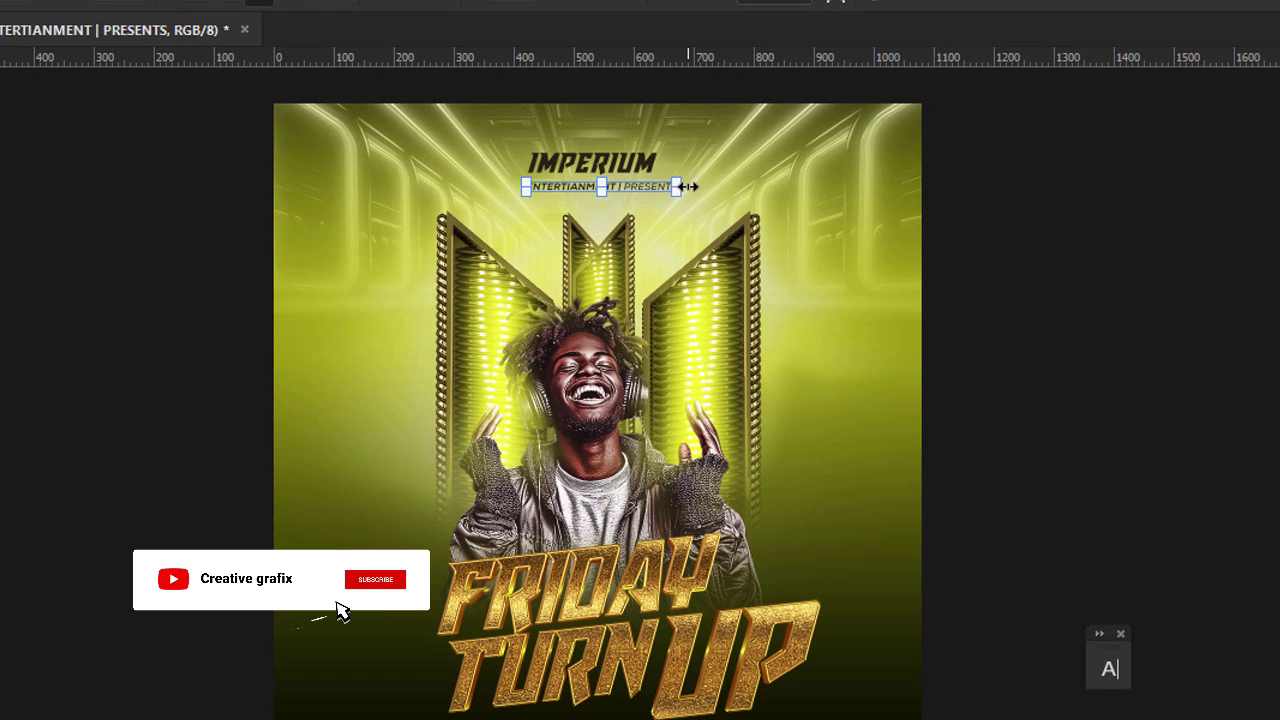
{"action": "key", "text": "Return"}
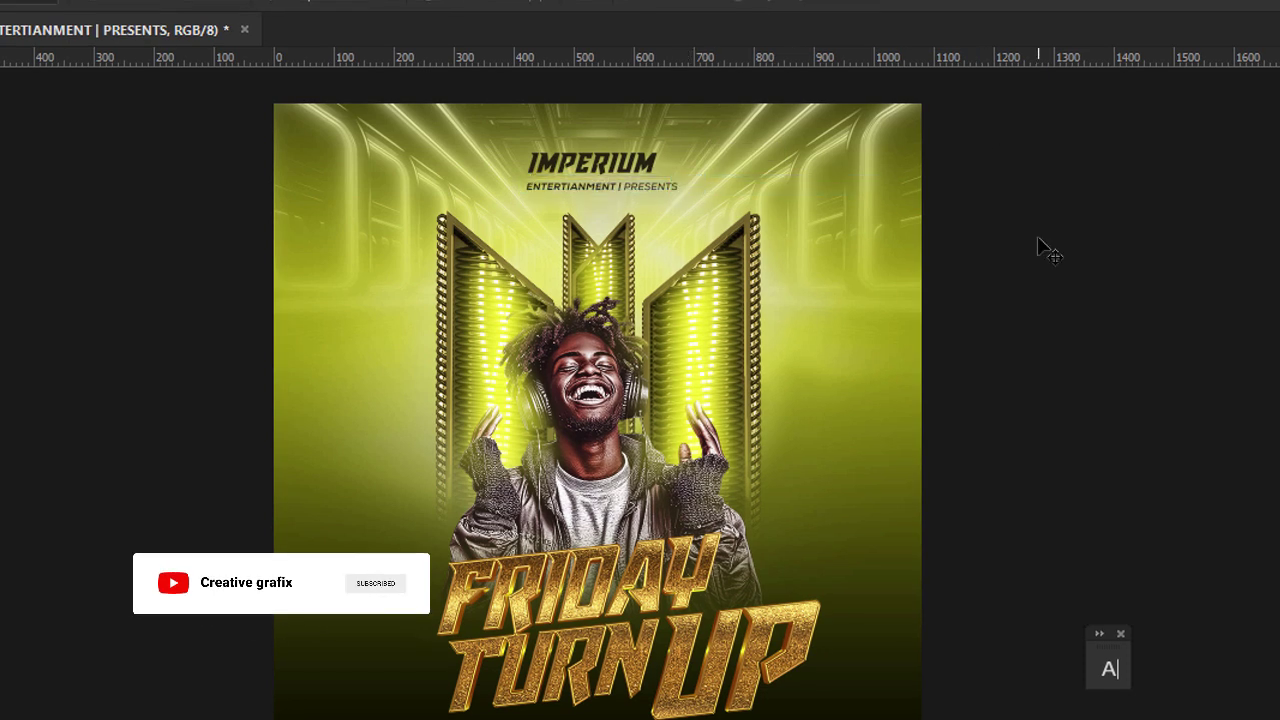
{"action": "left_click", "coordinate": [645, 168]}
{"action": "key", "text": "ctrl+t"}
{"action": "left_click_drag", "start_coordinate": [657, 168], "coordinate": [766, 229]}
{"action": "key", "text": "Return"}
{"action": "key", "text": "z"}
{"action": "key", "text": "v"}
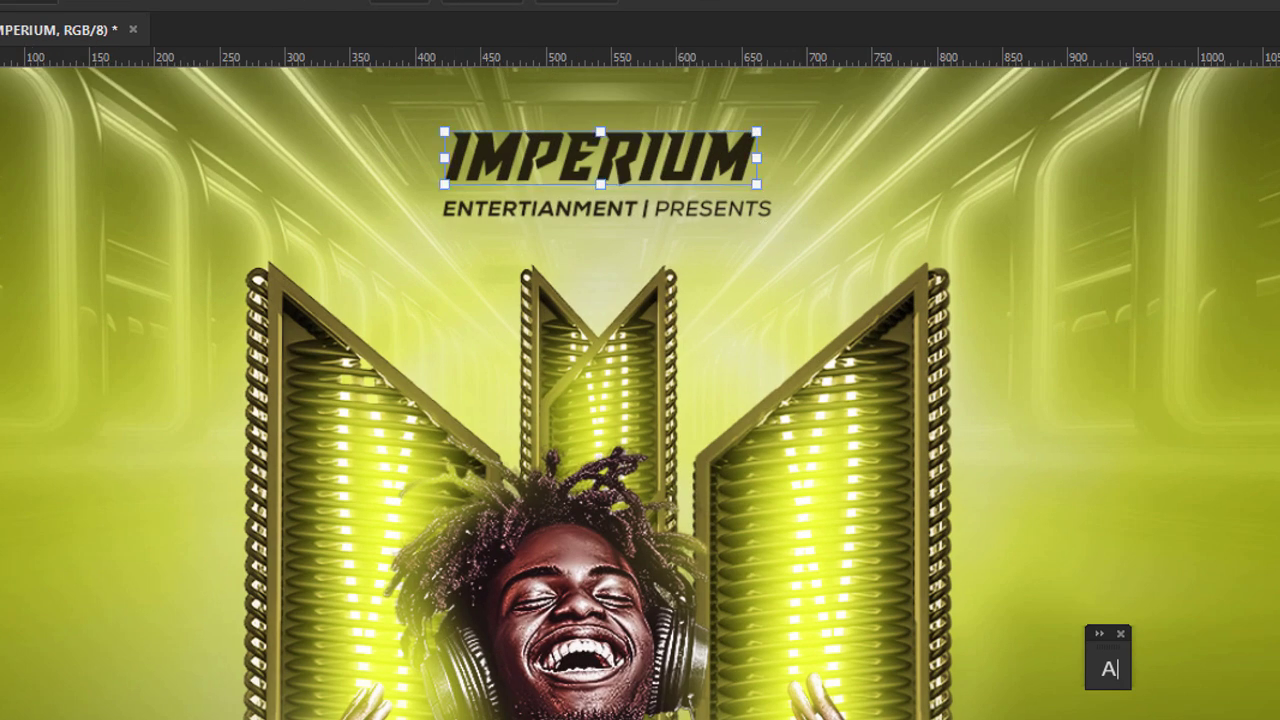
Step: Move the ENTERTIANMENT | PRESENTS line up close under IMPERIUM and shrink it slightly to match the title's width
{"action": "left_click", "coordinate": [695, 222]}
{"action": "left_click_drag", "start_coordinate": [692, 211], "coordinate": [693, 199]}
{"action": "left_click_drag", "start_coordinate": [771, 198], "coordinate": [748, 198]}
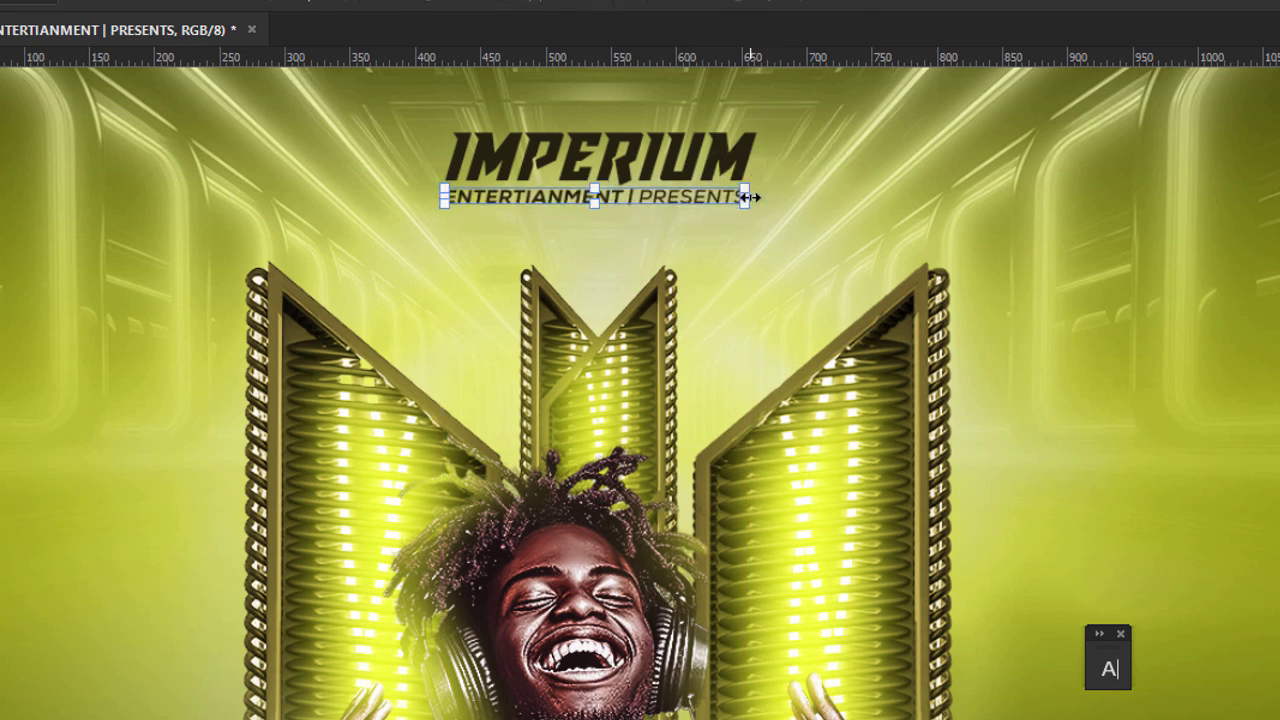
Step: Group the IMPERIUM title and the ENTERTIANMENT | PRESENTS line together
{"action": "left_click", "coordinate": [600, 158], "text": "shift"}
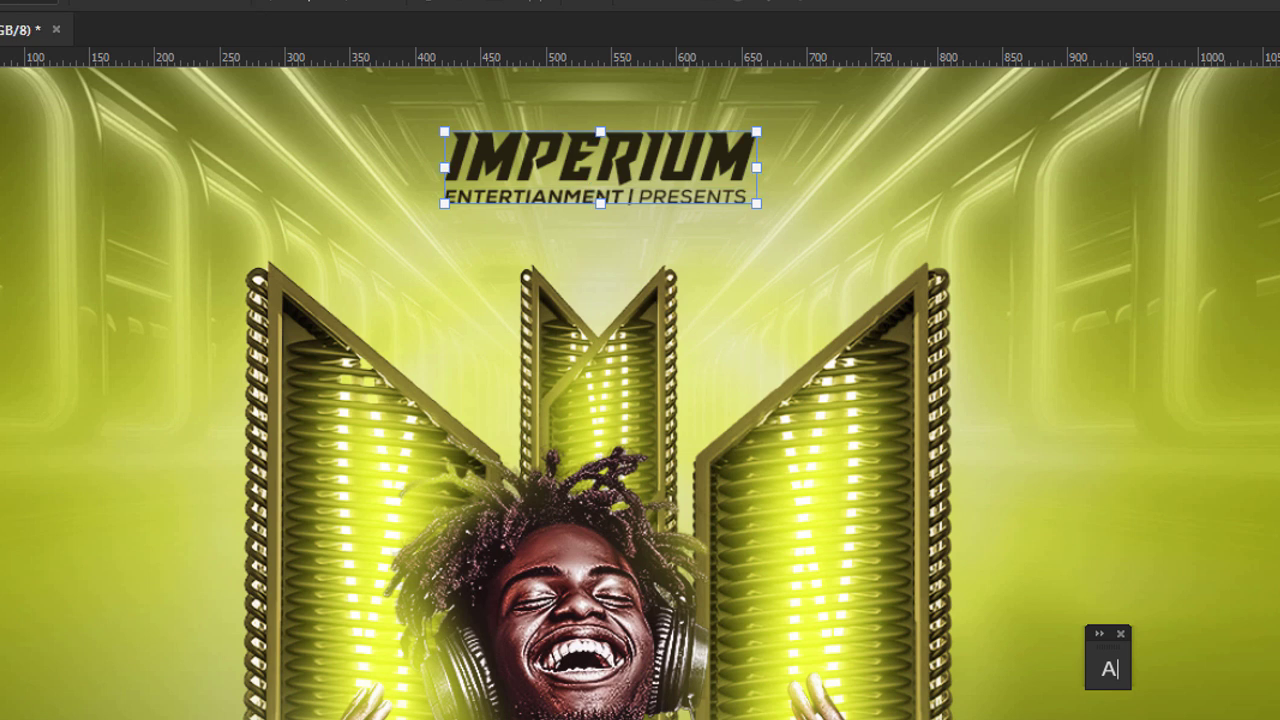
{"action": "left_click", "coordinate": [600, 158]}
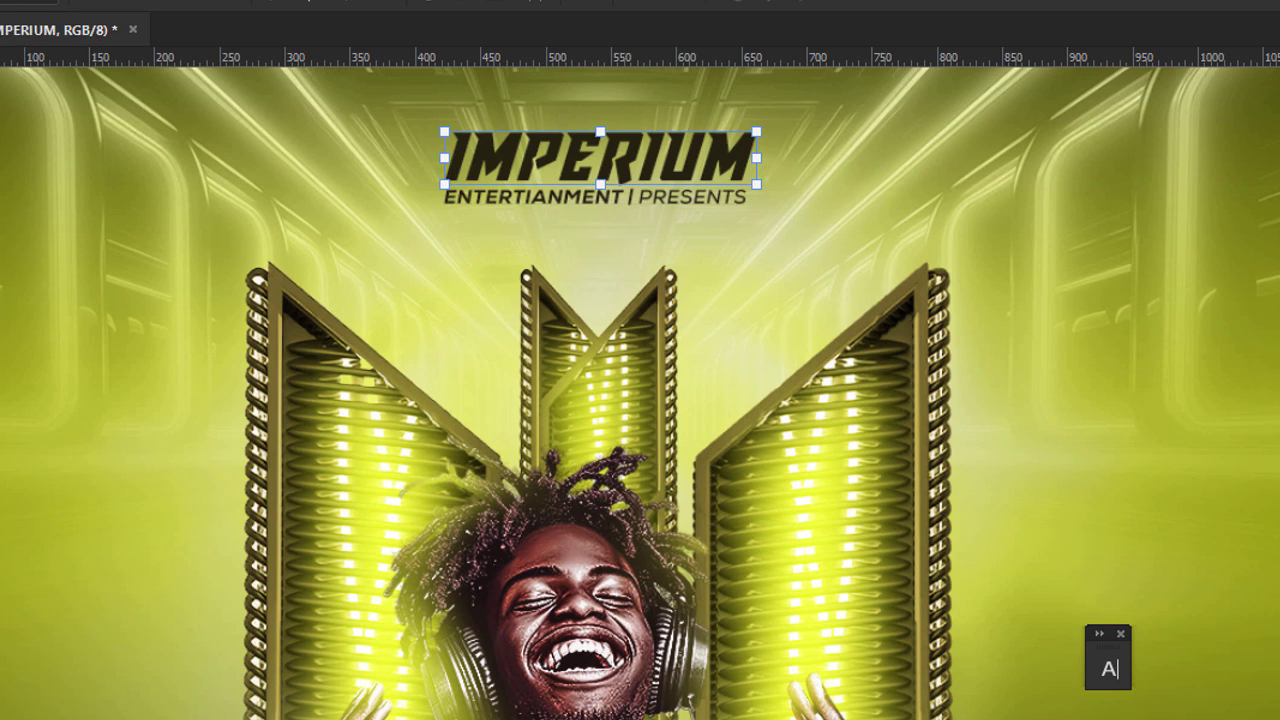
{"action": "left_click", "coordinate": [600, 196]}
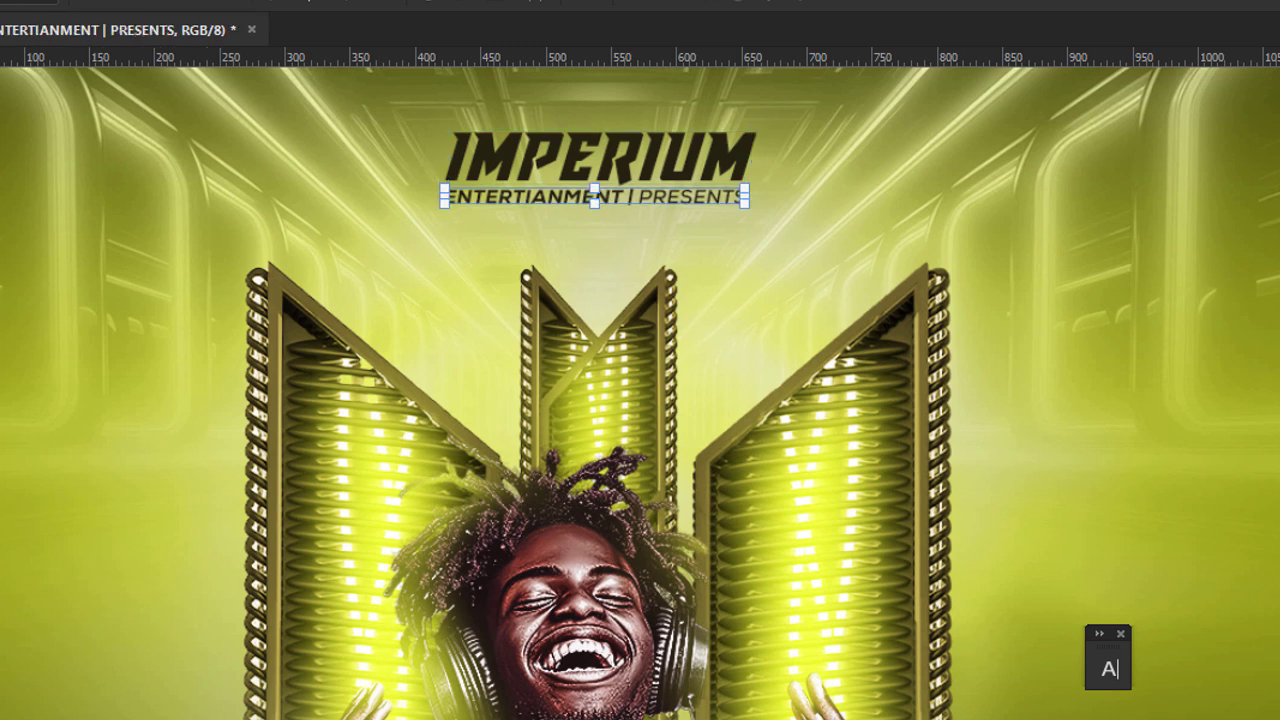
{"action": "left_click", "coordinate": [600, 158], "text": "shift"}
{"action": "key", "text": "ctrl+g"}
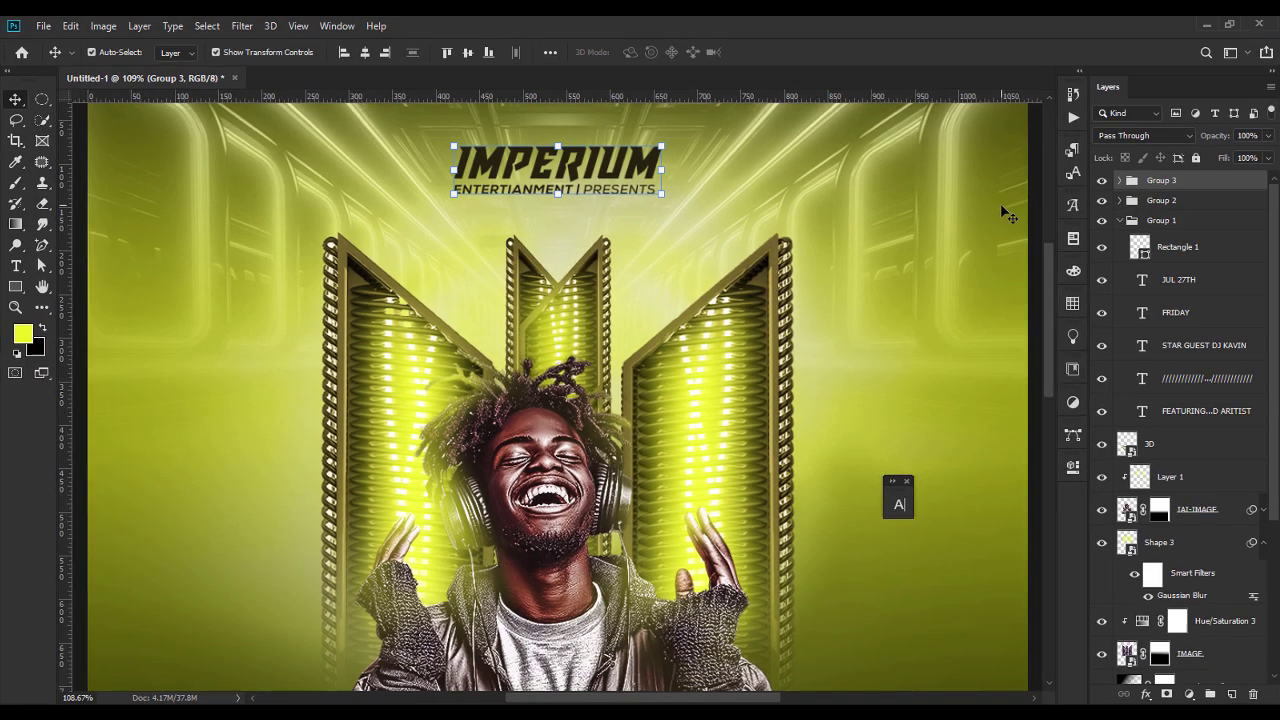
{"action": "key", "text": "ctrl+minus"}
{"action": "key", "text": "ctrl+minus"}
{"action": "key", "text": "ctrl+minus"}
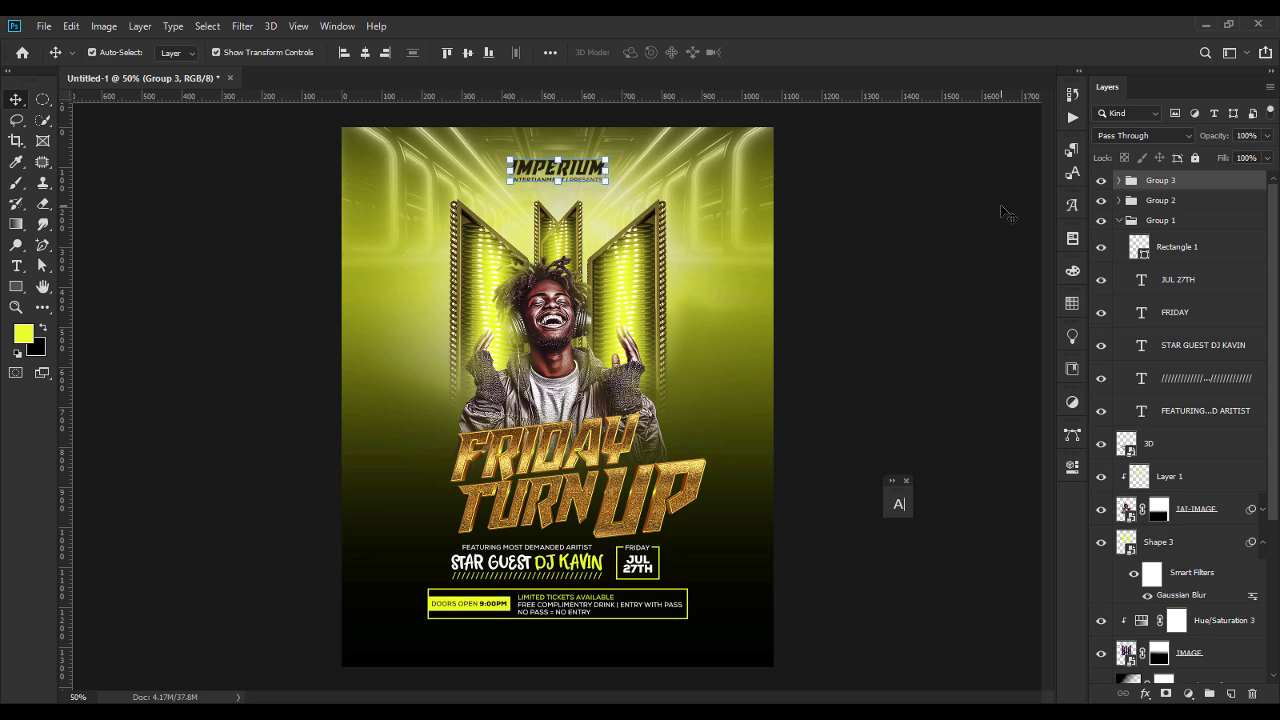
Step: Add an Outer Glow to the IMPERIUM title group with glow color #DECE72
{"action": "right_click", "coordinate": [1196, 188]}
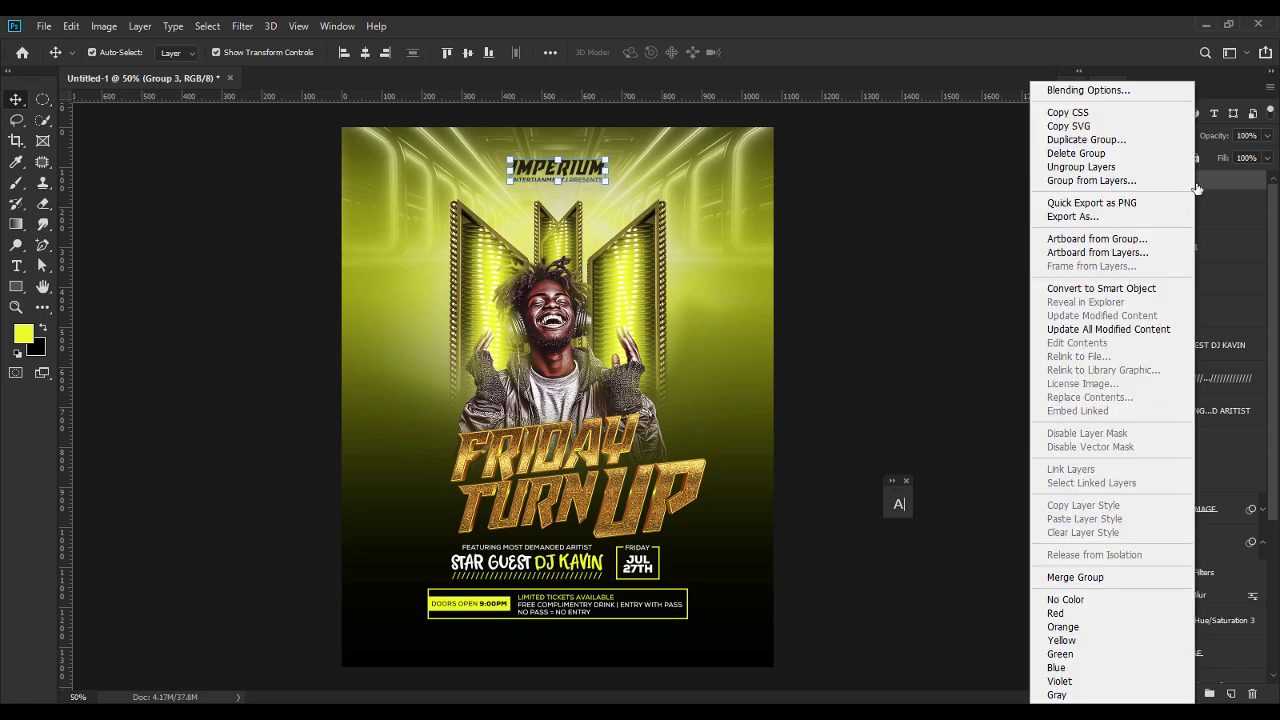
{"action": "left_click", "coordinate": [1109, 89]}
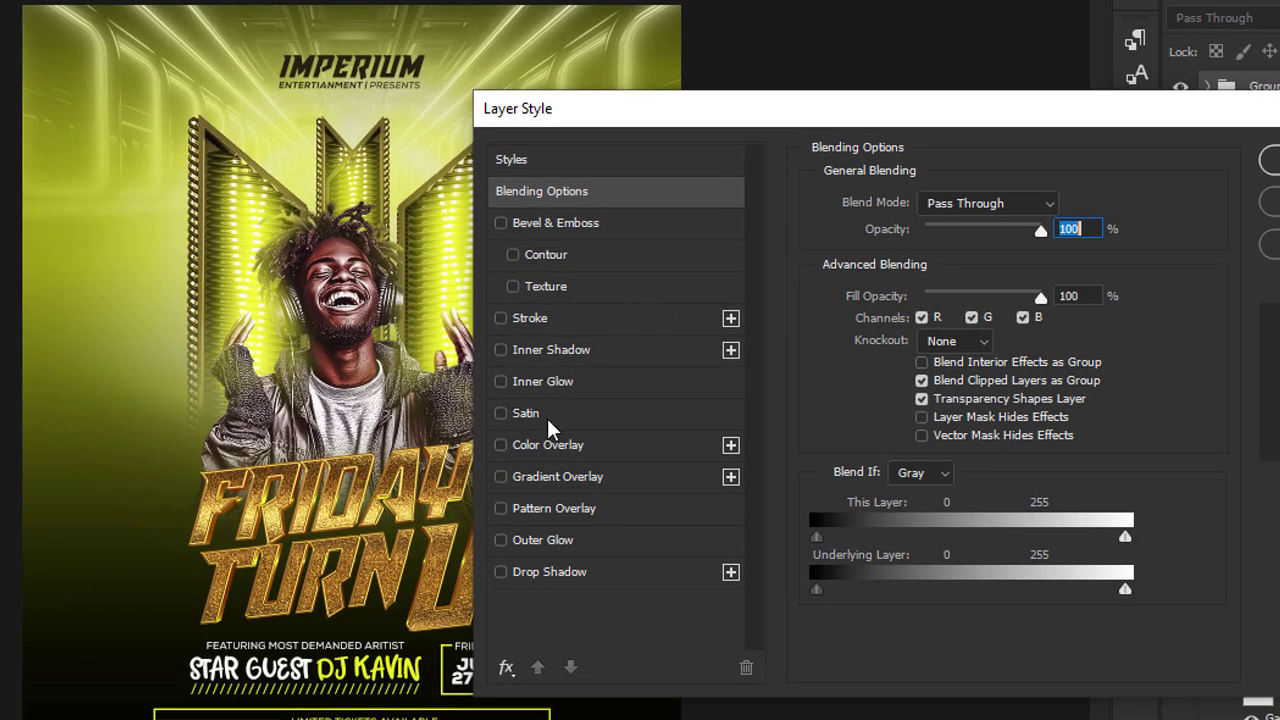
{"action": "left_click", "coordinate": [552, 545]}
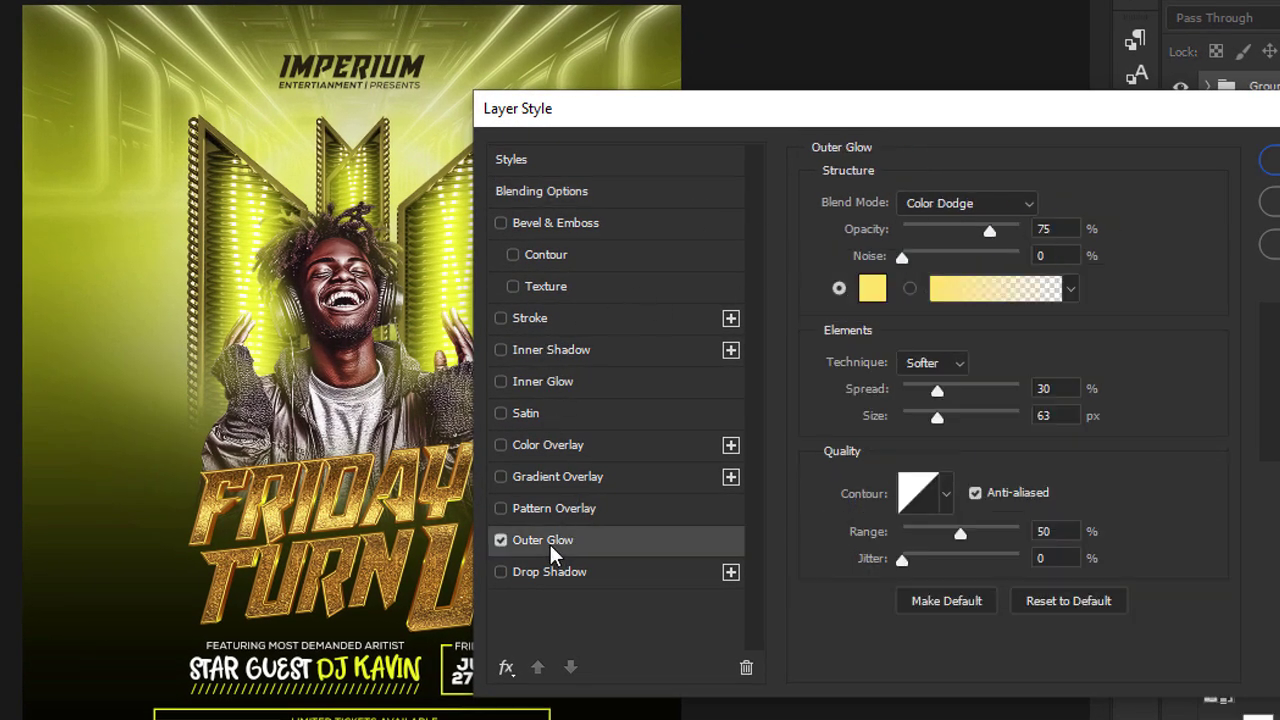
{"action": "left_click", "coordinate": [871, 289]}
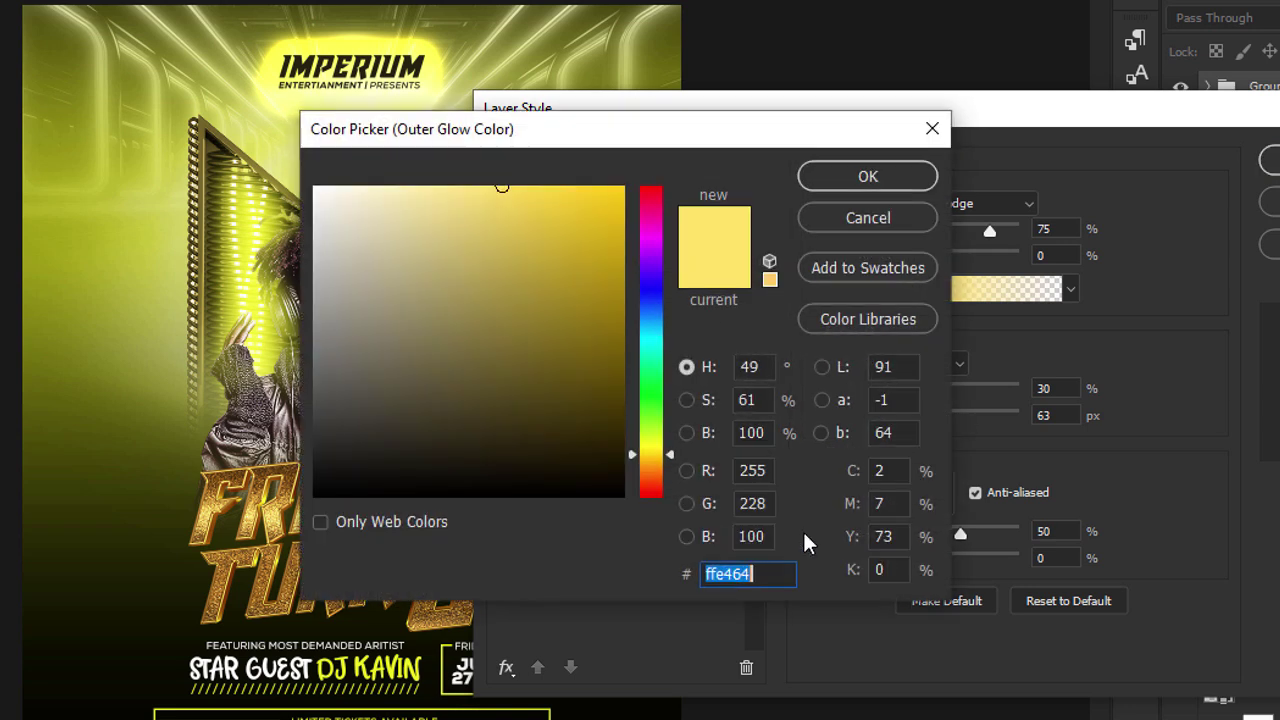
{"action": "type", "text": "DECE72"}
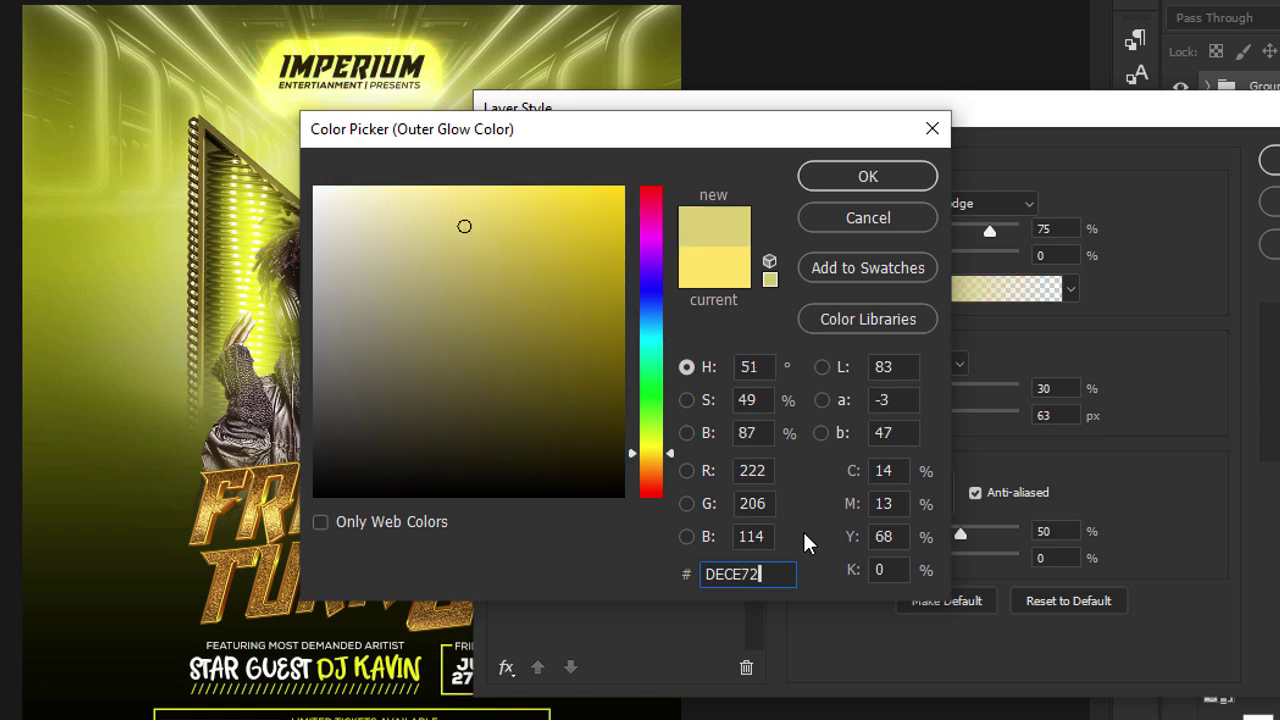
{"action": "left_click", "coordinate": [891, 170]}
Step: Set the title group's Outer Glow to Screen blend mode, 9% spread and 93 px size, and apply it
{"action": "left_click", "coordinate": [959, 201]}
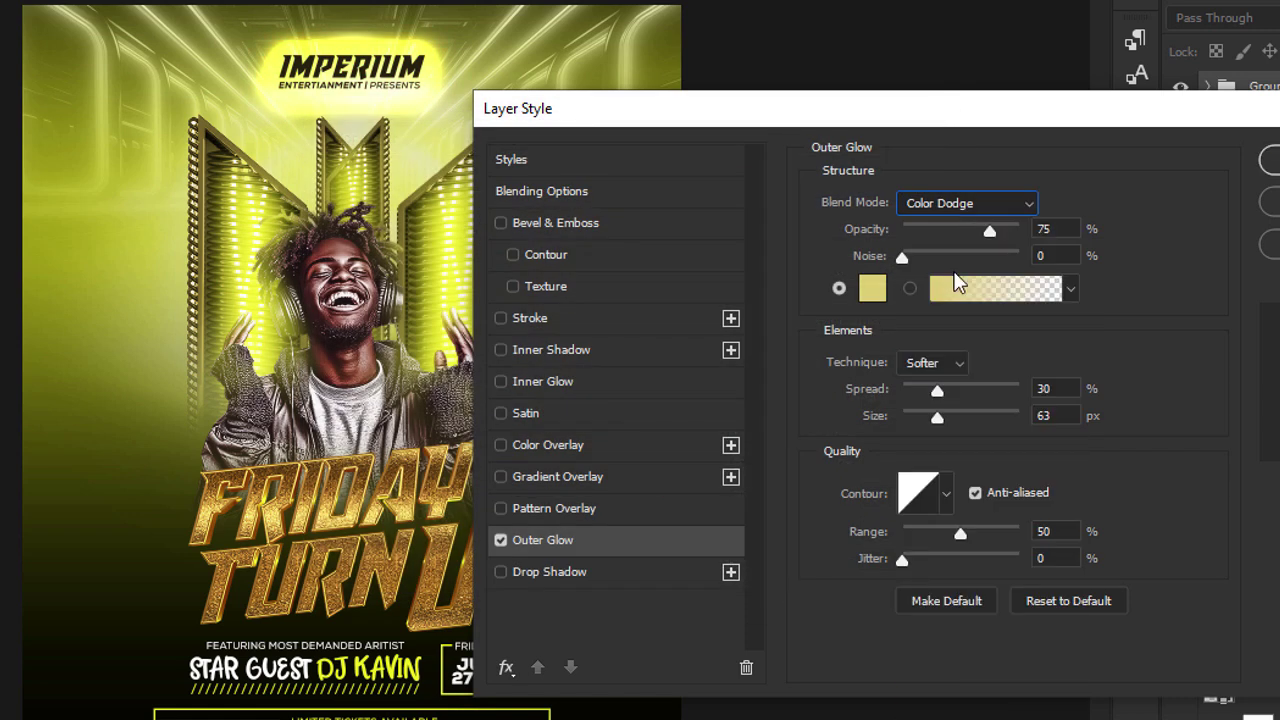
{"action": "left_click", "coordinate": [950, 203]}
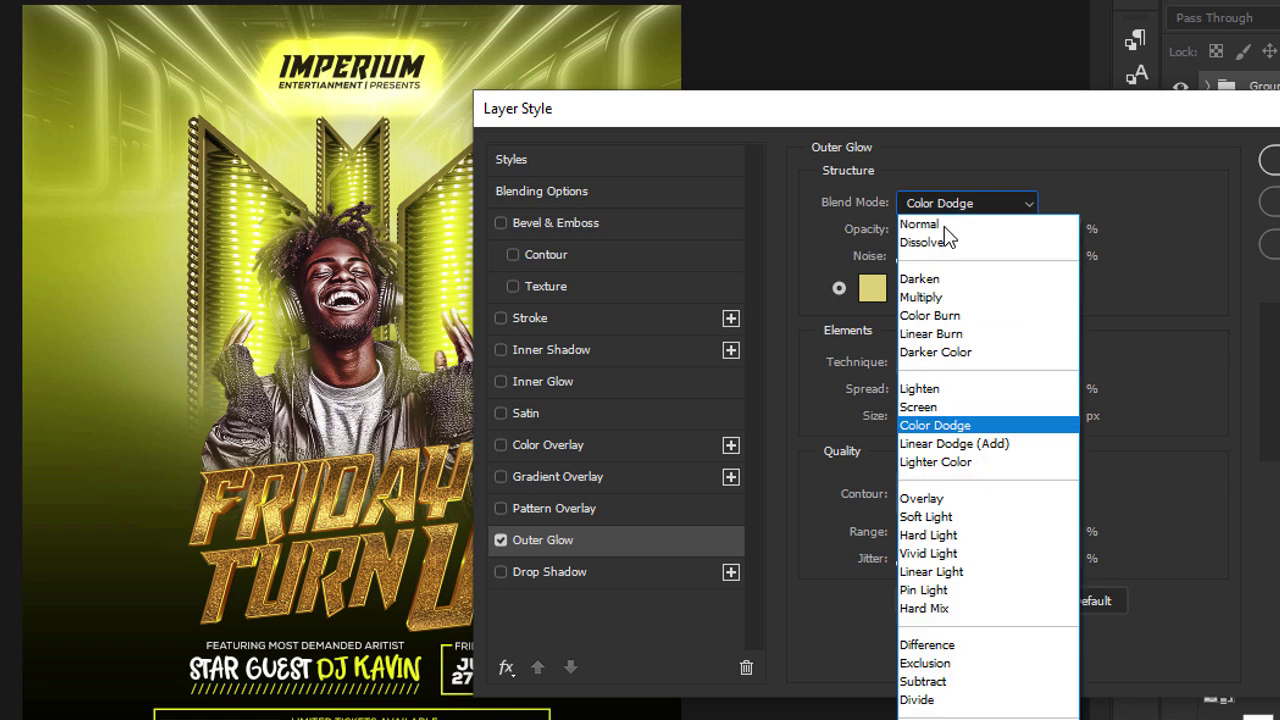
{"action": "left_click", "coordinate": [924, 406]}
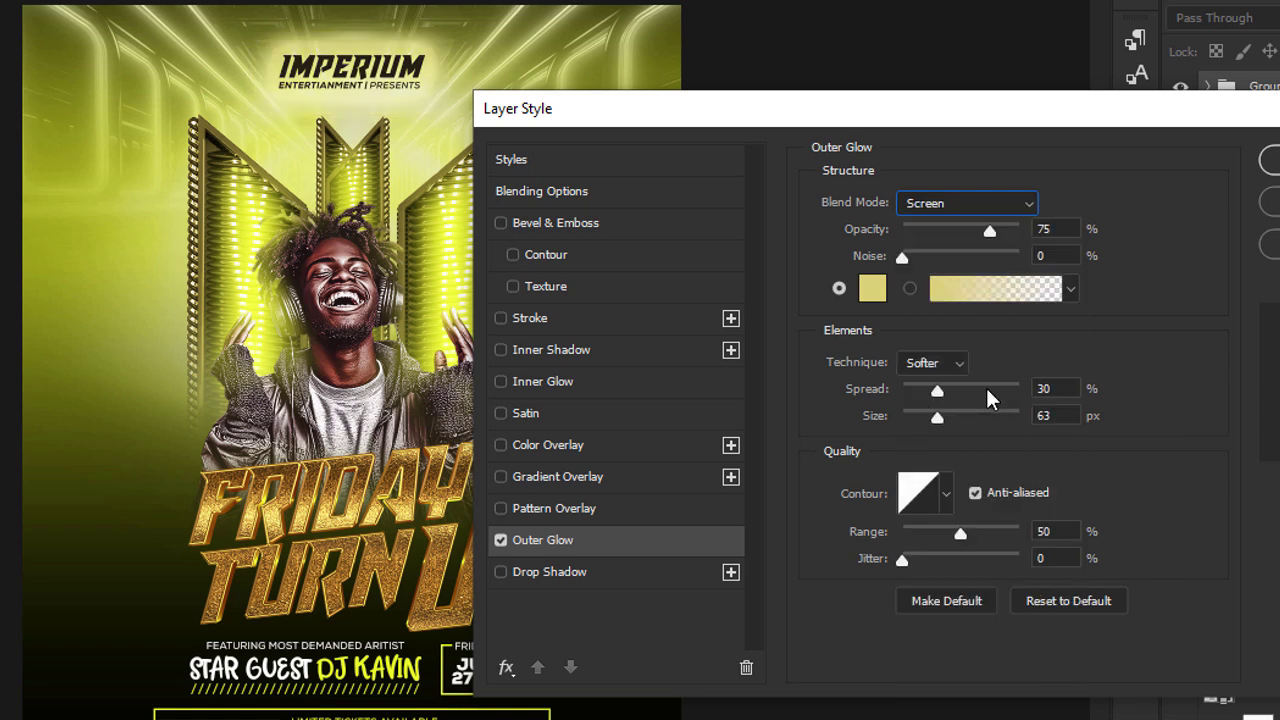
{"action": "left_click_drag", "start_coordinate": [1059, 388], "coordinate": [966, 388]}
{"action": "type", "text": "9"}
{"action": "left_click_drag", "start_coordinate": [1057, 413], "coordinate": [951, 408]}
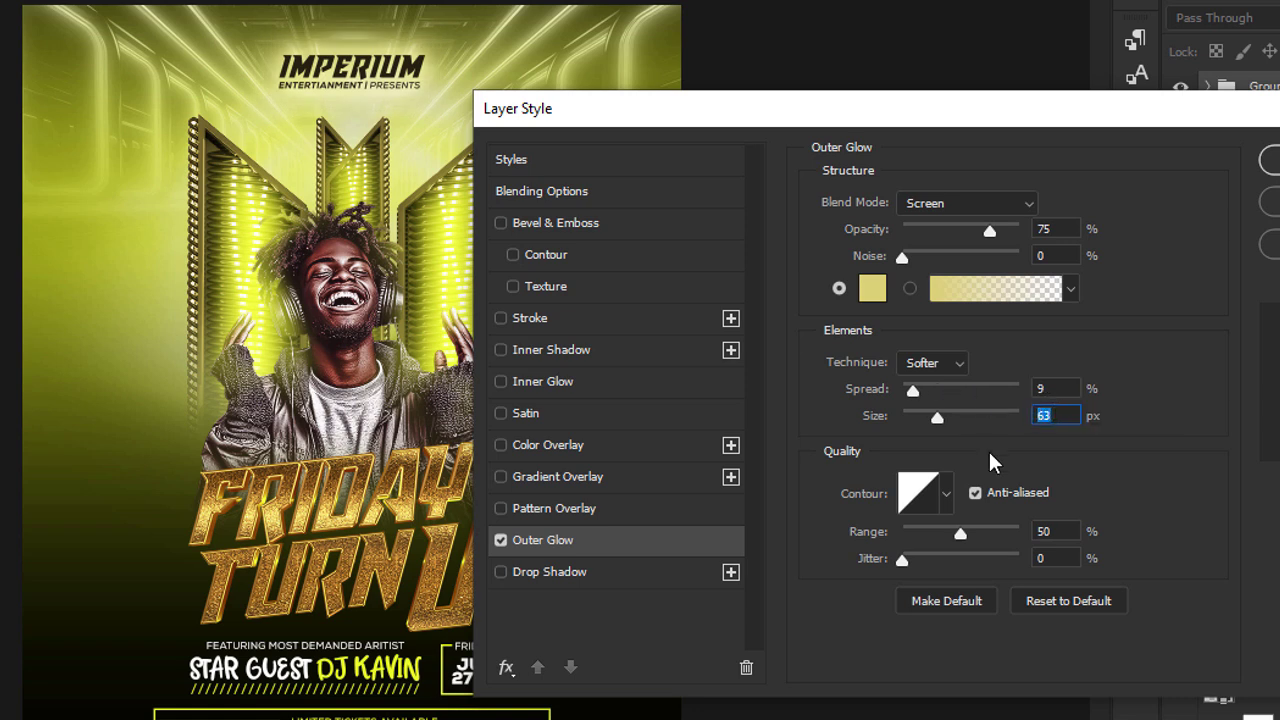
{"action": "type", "text": "93"}
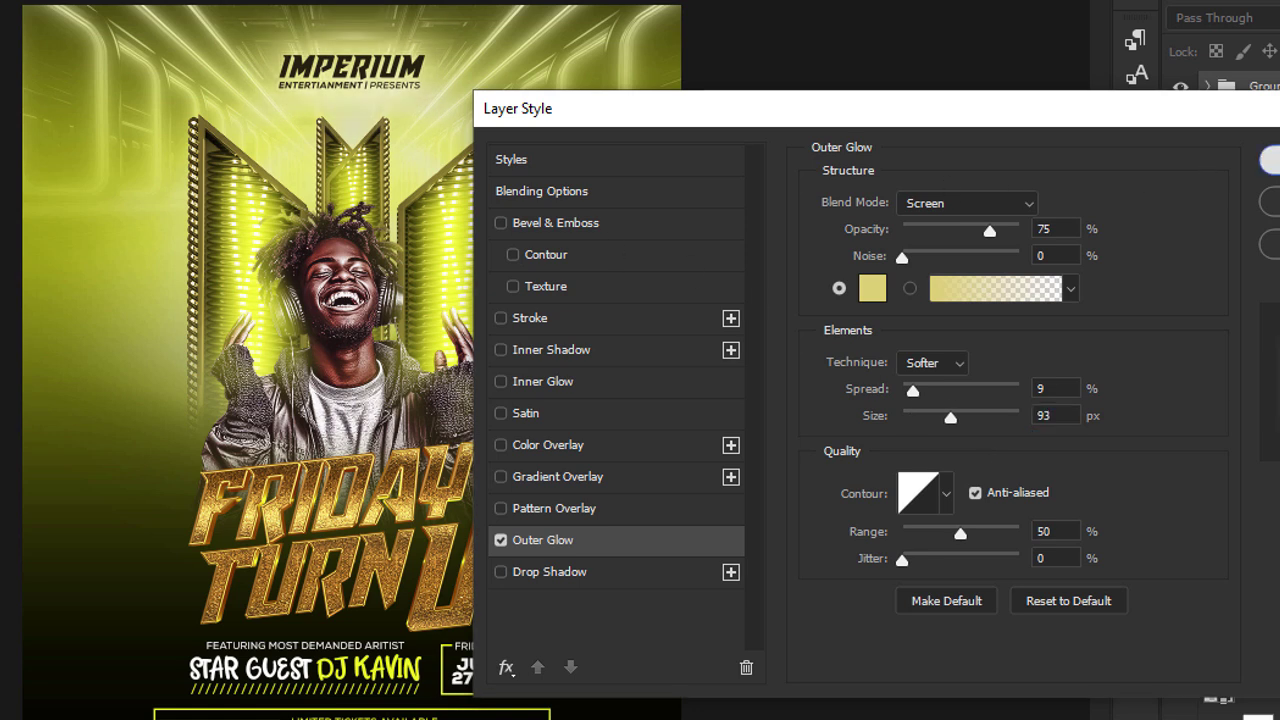
{"action": "left_click", "coordinate": [1268, 160]}
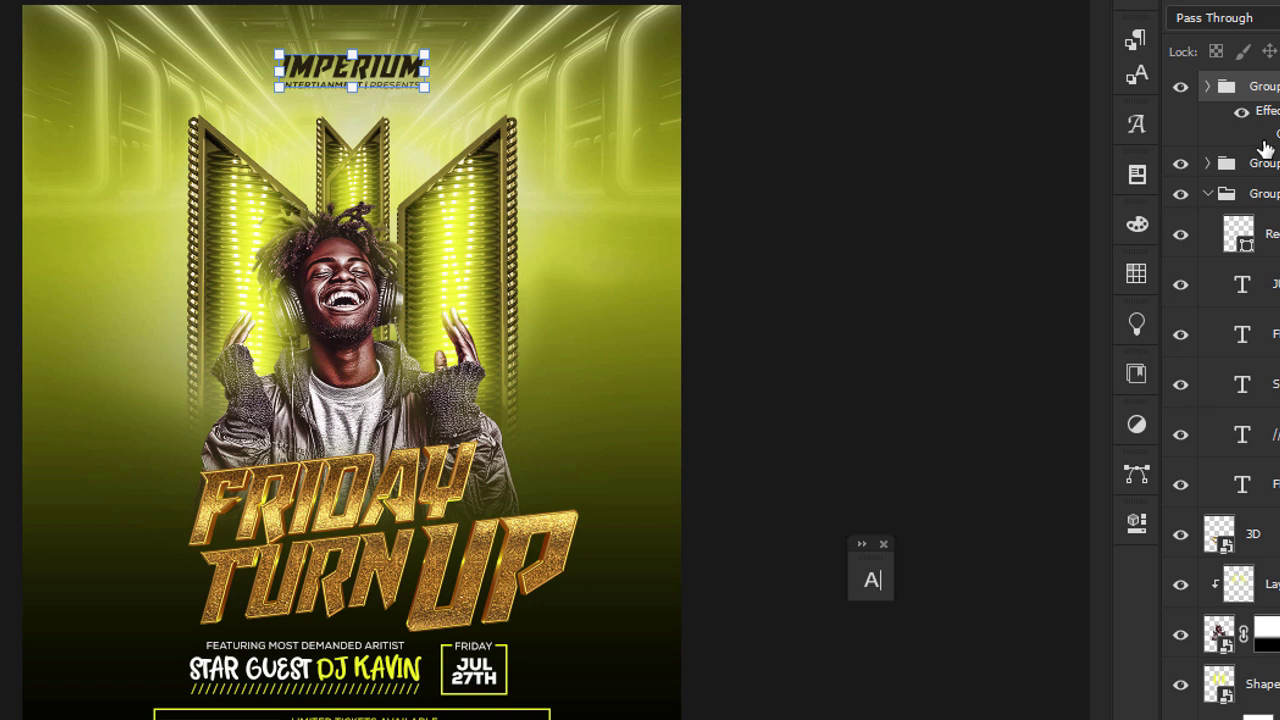
Step: Collapse Group 1 in the layer stack and select the IMPERIUM title group, Group 3
{"action": "left_click", "coordinate": [953, 247]}
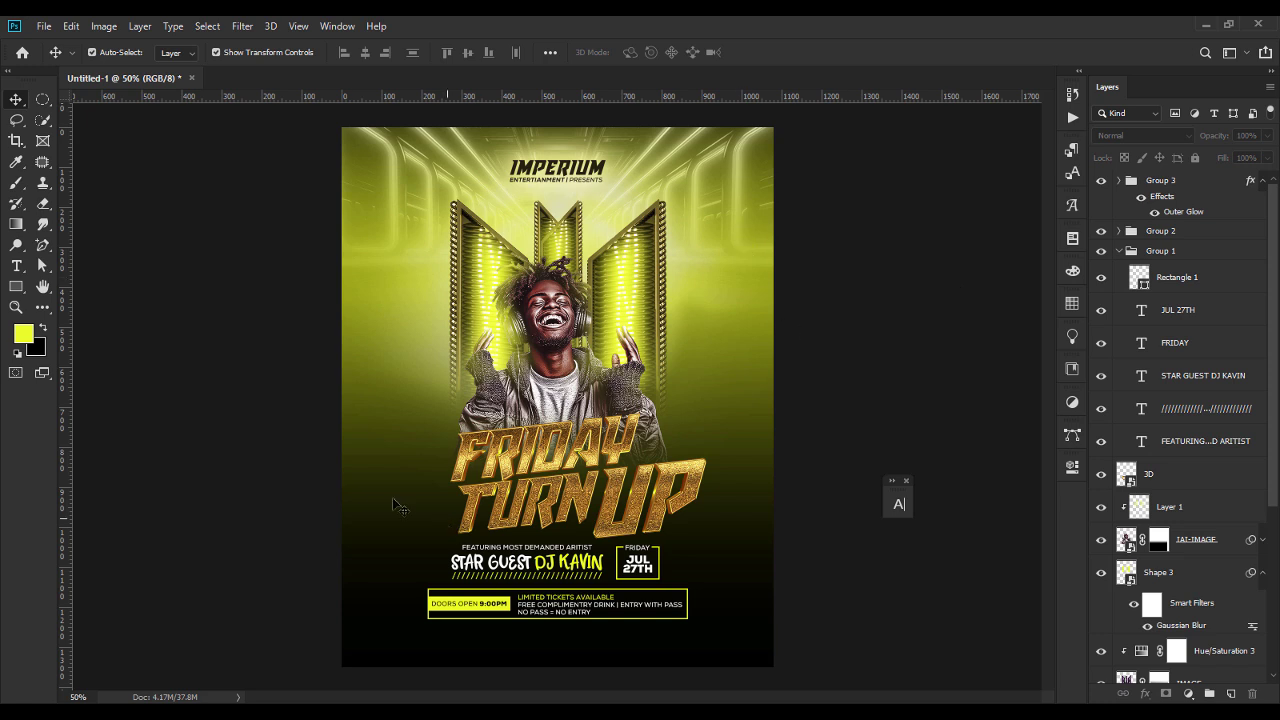
{"action": "left_click", "coordinate": [1120, 251]}
{"action": "left_click", "coordinate": [1168, 181]}
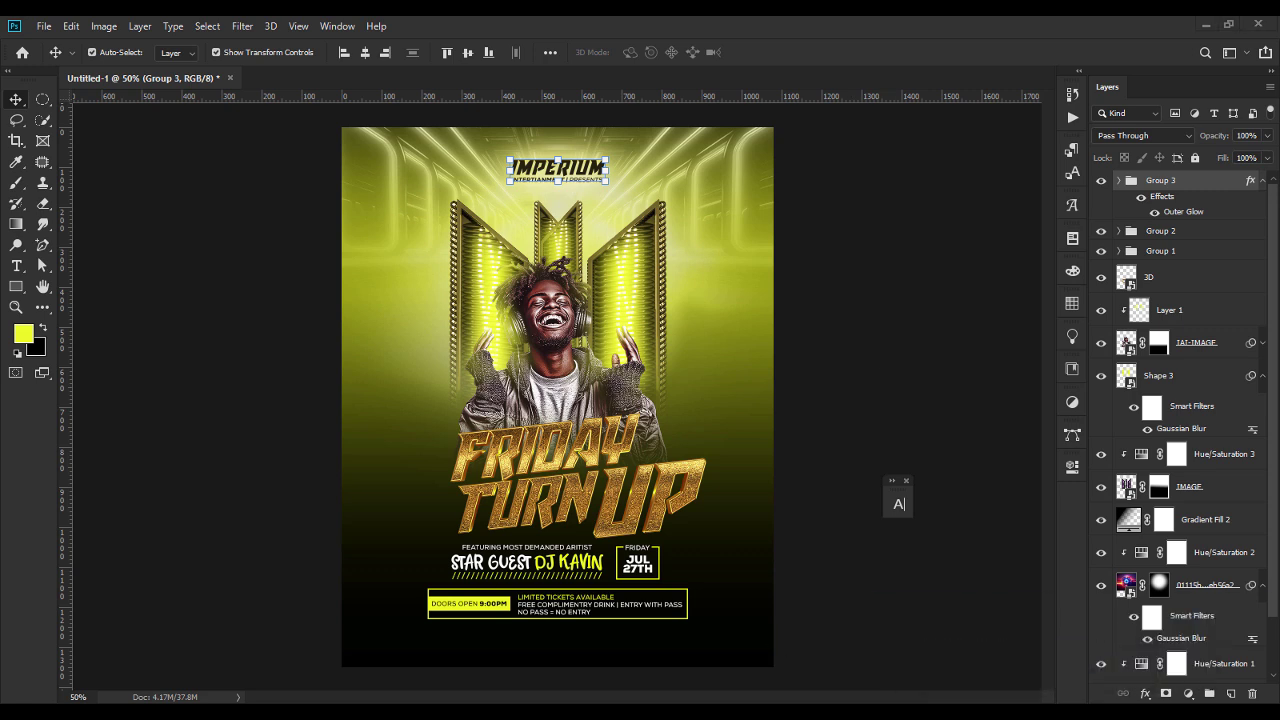
Step: Place yellow neon arrow.png into the flyer, scaled down and rotated to point up and inward, partly off the poster's left edge
{"action": "key", "text": "alt+Tab"}
{"action": "left_click_drag", "start_coordinate": [205, 205], "coordinate": [640, 490]}
{"action": "left_click_drag", "start_coordinate": [288, 330], "coordinate": [404, 370]}
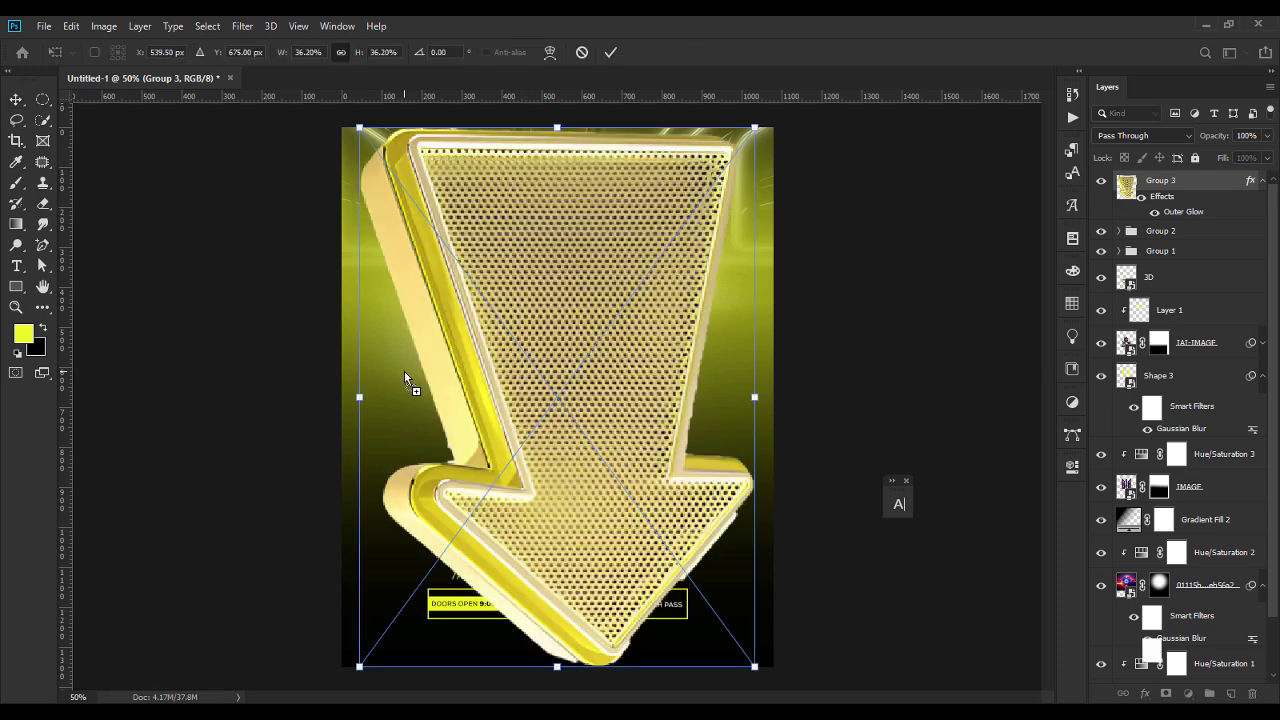
{"action": "left_click_drag", "start_coordinate": [762, 401], "coordinate": [365, 285]}
{"action": "left_click_drag", "start_coordinate": [553, 412], "coordinate": [385, 343]}
{"action": "left_click_drag", "start_coordinate": [385, 392], "coordinate": [385, 360]}
{"action": "left_click_drag", "start_coordinate": [424, 312], "coordinate": [426, 315]}
{"action": "key", "text": "Return"}
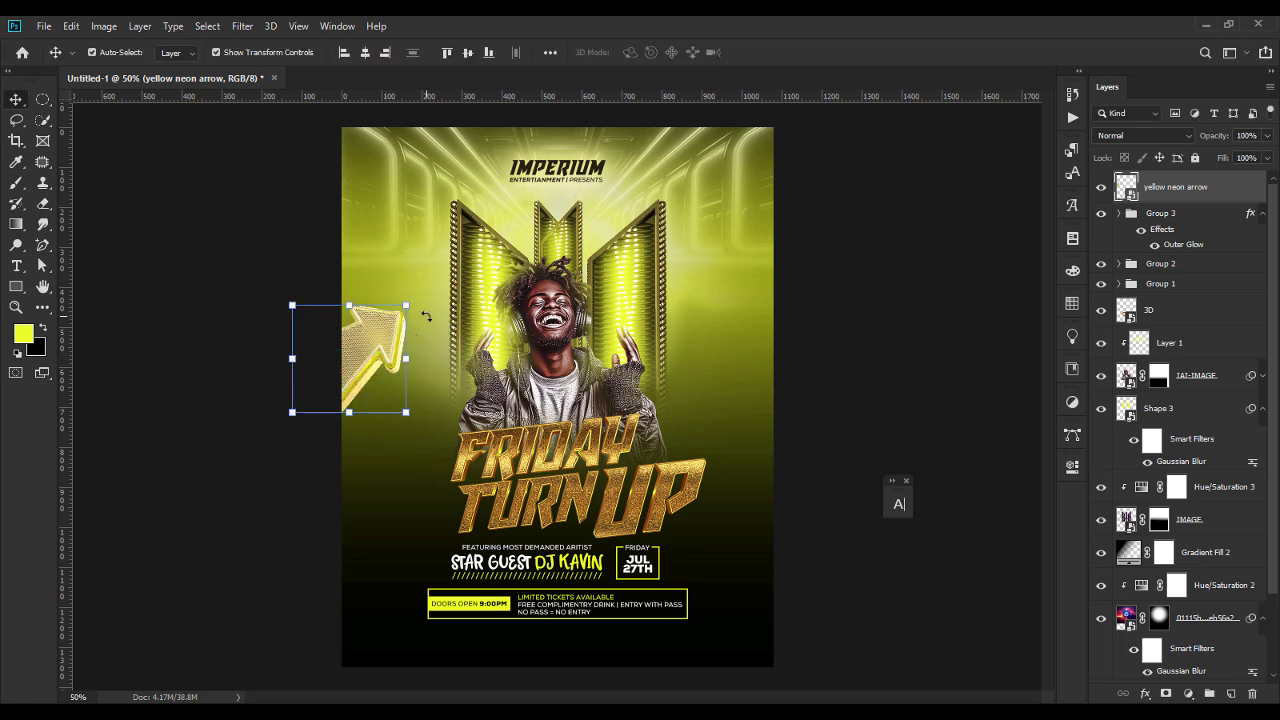
Step: Duplicate the neon arrow, flip the copy horizontally and move it to the matching spot on the poster's right edge
{"action": "key", "text": "ctrl+j"}
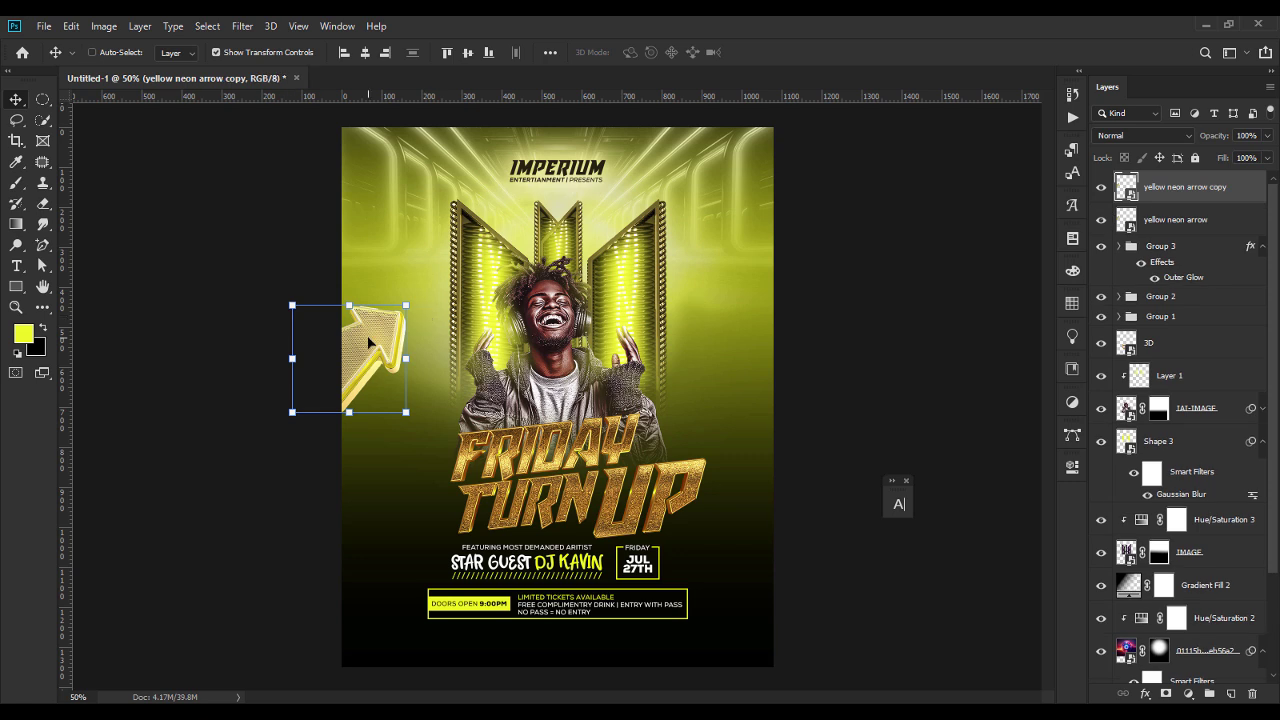
{"action": "key", "text": "ctrl+t"}
{"action": "right_click", "coordinate": [369, 341]}
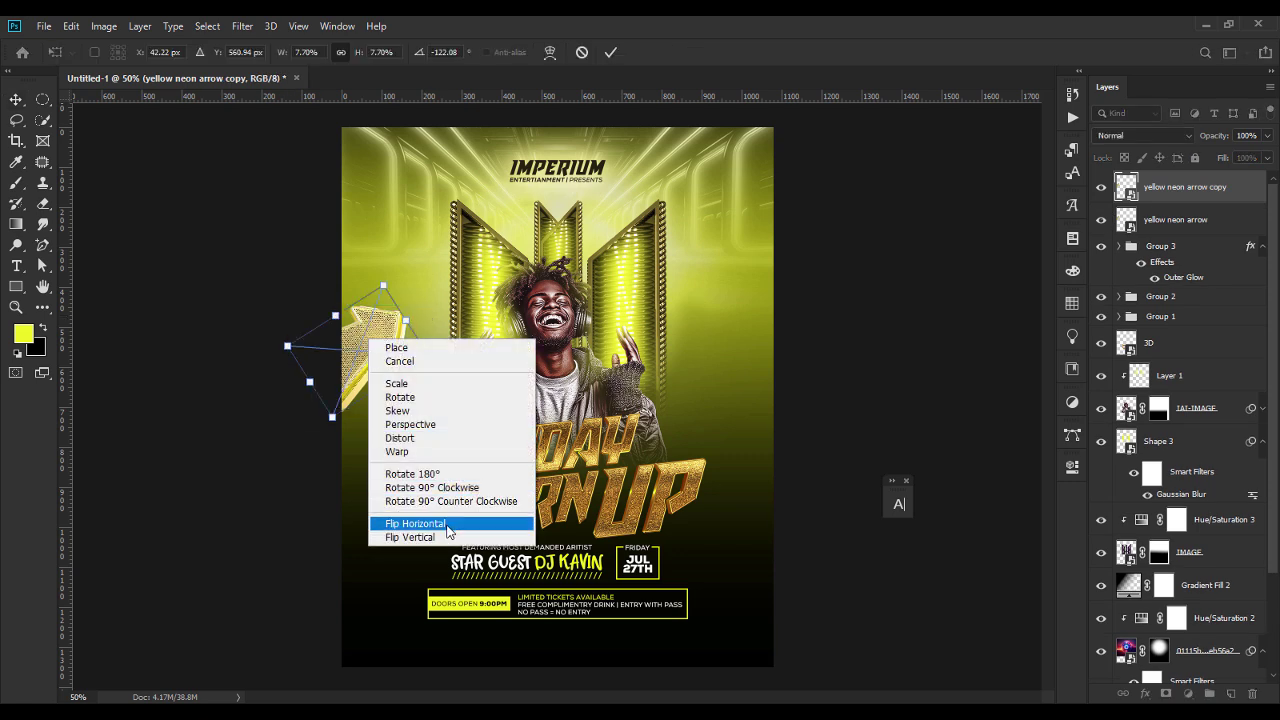
{"action": "left_click", "coordinate": [447, 526]}
{"action": "left_click_drag", "start_coordinate": [389, 390], "coordinate": [794, 397]}
{"action": "key", "text": "Return"}
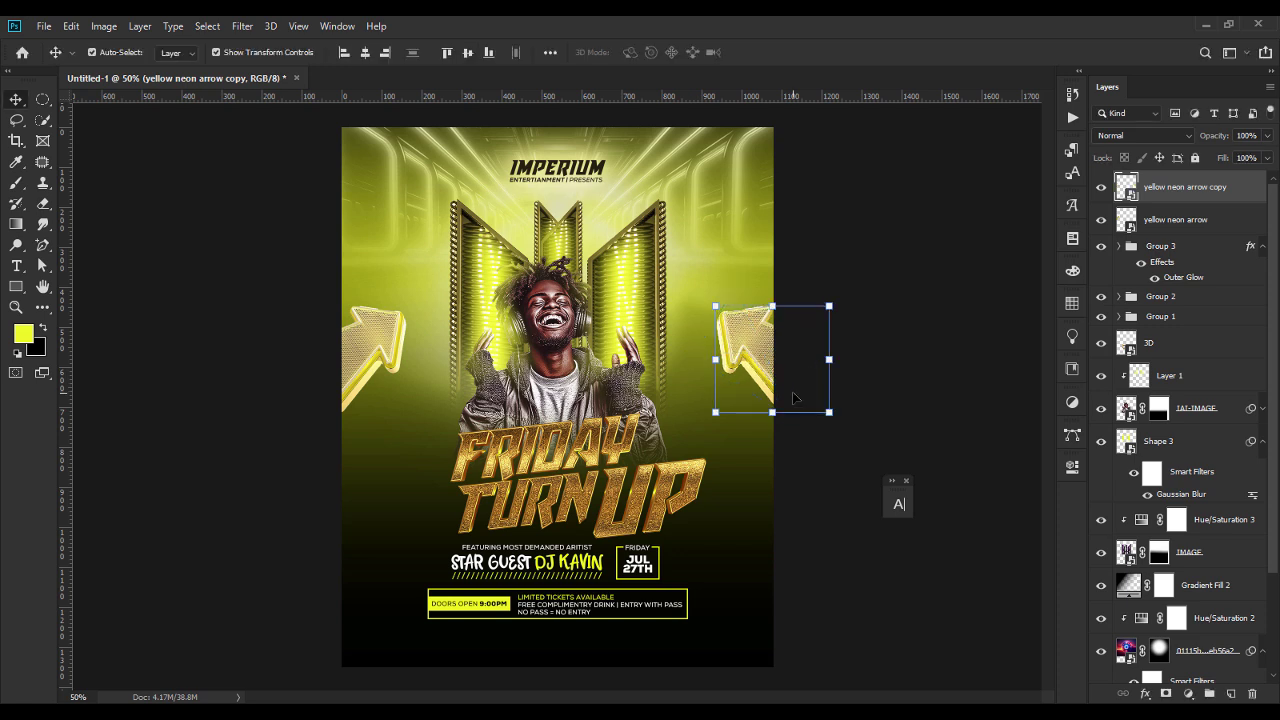
Step: Set the blend mode of both yellow neon arrow layers to Pin Light
{"action": "left_click", "coordinate": [1202, 222], "text": "shift"}
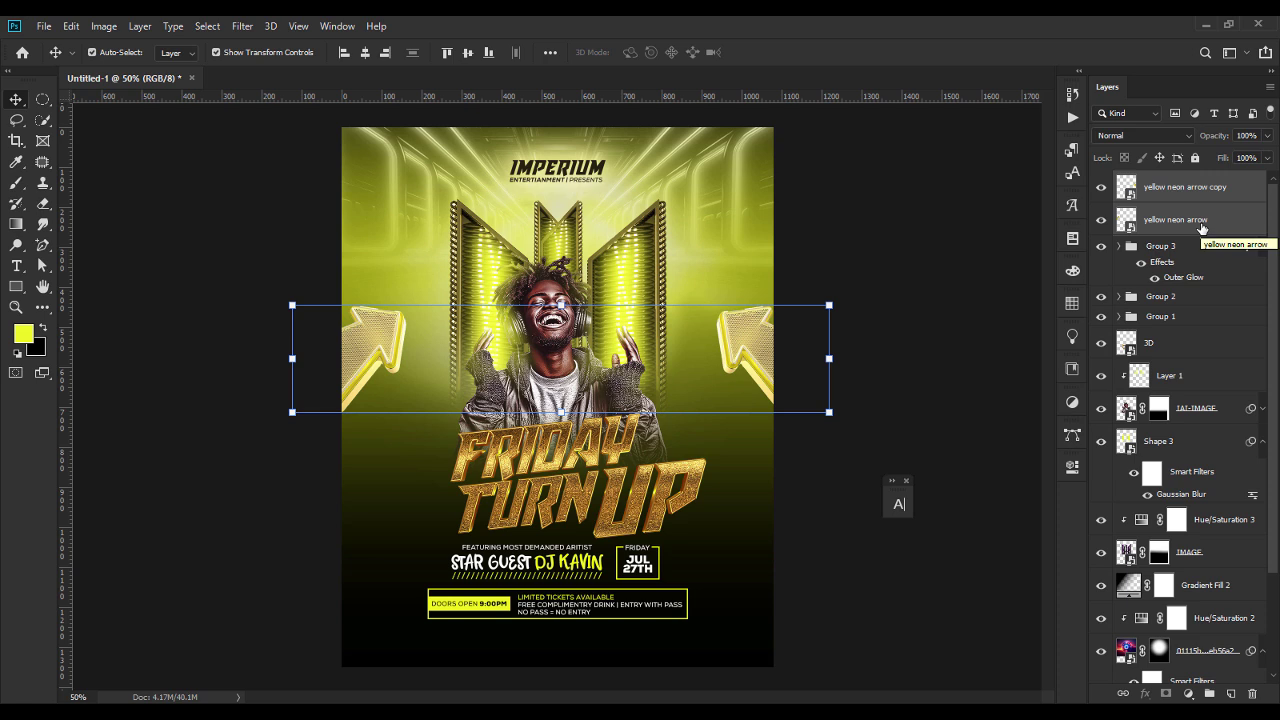
{"action": "left_click", "coordinate": [1140, 135]}
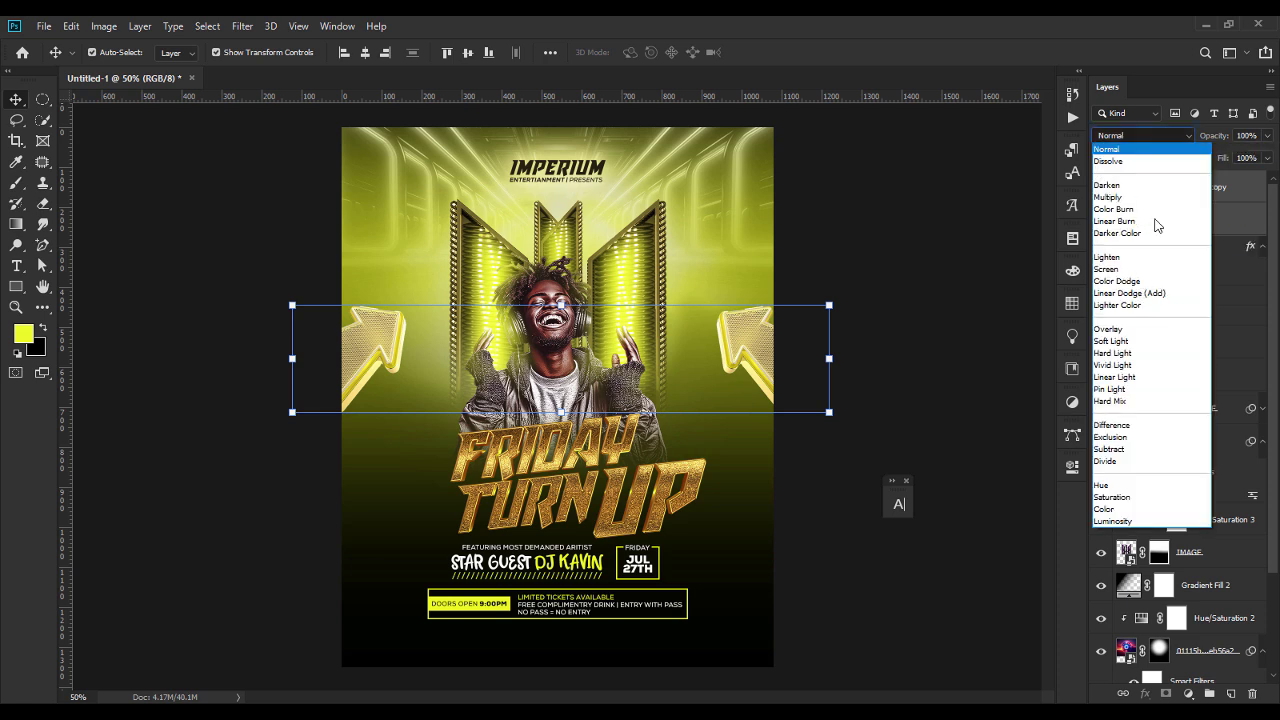
{"action": "left_click", "coordinate": [1137, 390]}
{"action": "left_click", "coordinate": [935, 338]}
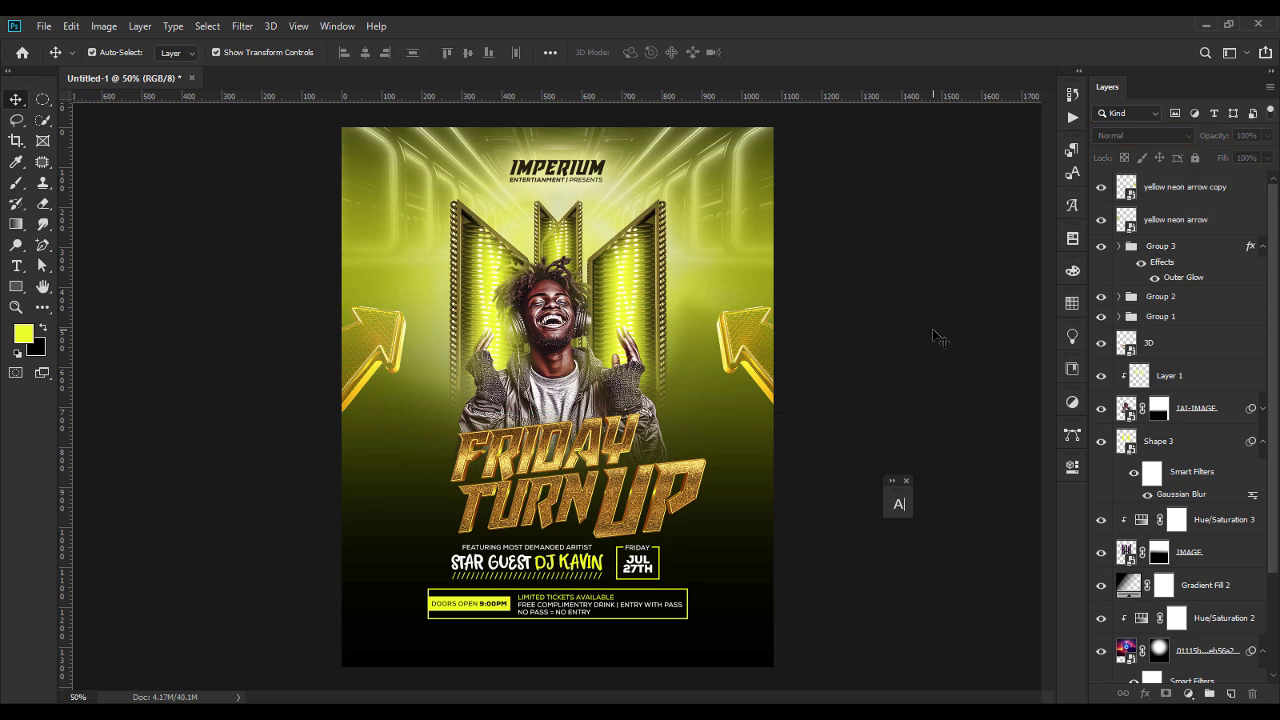
Step: Check the gradient settings of the Gradient Fill 2 layer
{"action": "left_click_drag", "start_coordinate": [1272, 473], "coordinate": [1272, 620]}
{"action": "double_click", "coordinate": [1129, 458]}
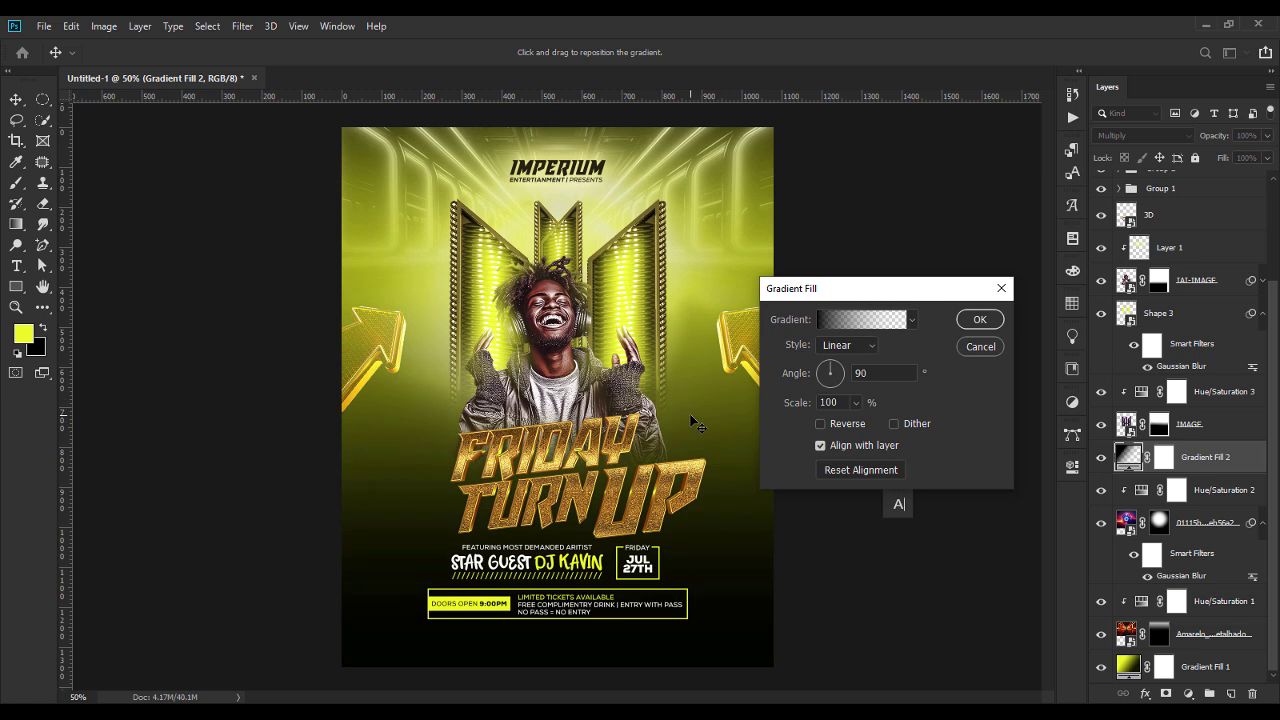
{"action": "left_click", "coordinate": [965, 320]}
Step: Group the two yellow neon arrow layers and center the group horizontally on the poster
{"action": "scroll", "coordinate": [1260, 413], "scroll_direction": "up", "scroll_amount": 5}
{"action": "left_click", "coordinate": [1221, 188]}
{"action": "left_click", "coordinate": [1204, 222], "text": "shift"}
{"action": "key", "text": "ctrl+g"}
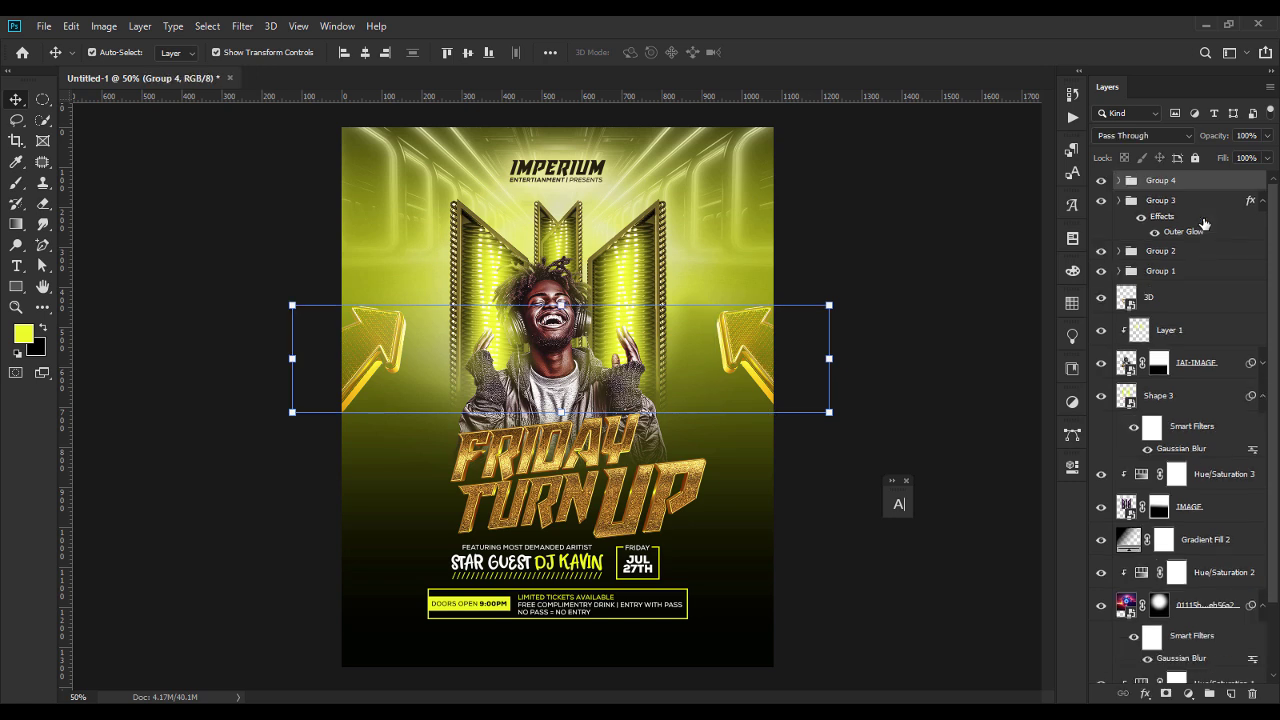
{"action": "left_click", "coordinate": [369, 58]}
{"action": "left_click", "coordinate": [863, 325]}
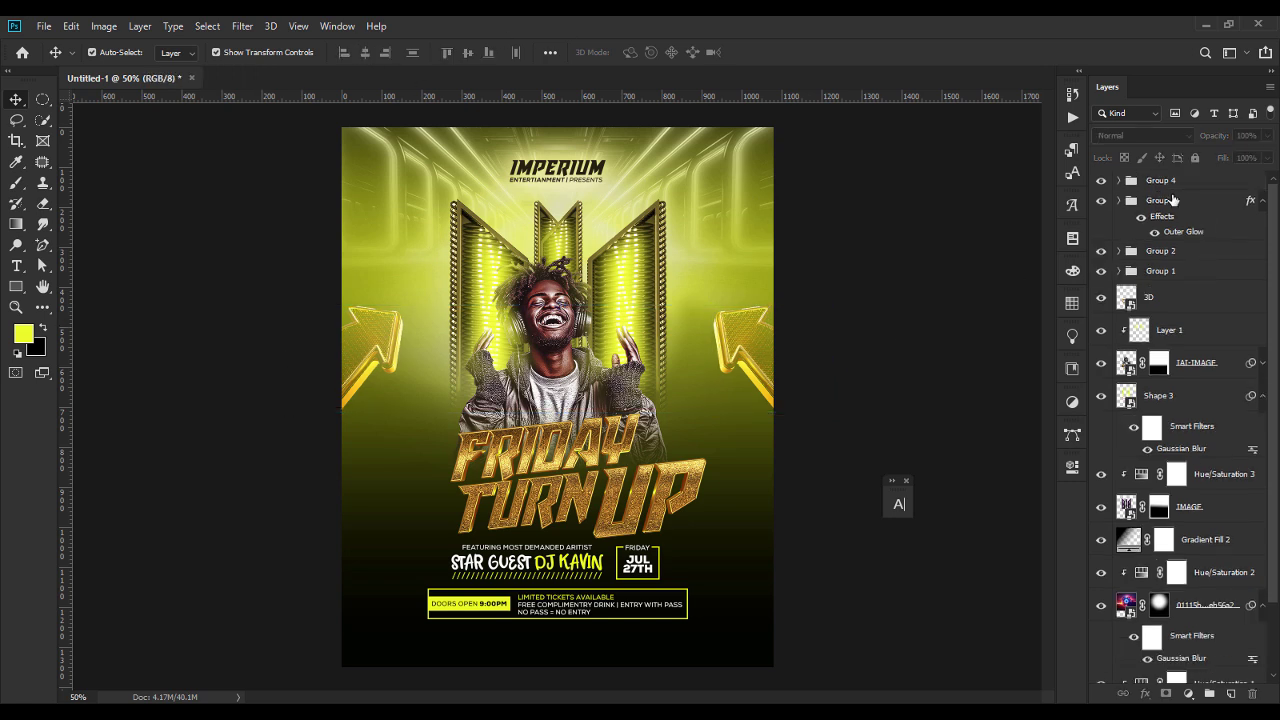
Step: Place 3c51b3be12a8dfcdcecb6576e095c288.jpg, enlarge it to cover the whole flyer and set its blend mode to Screen
{"action": "key", "text": "alt+Tab"}
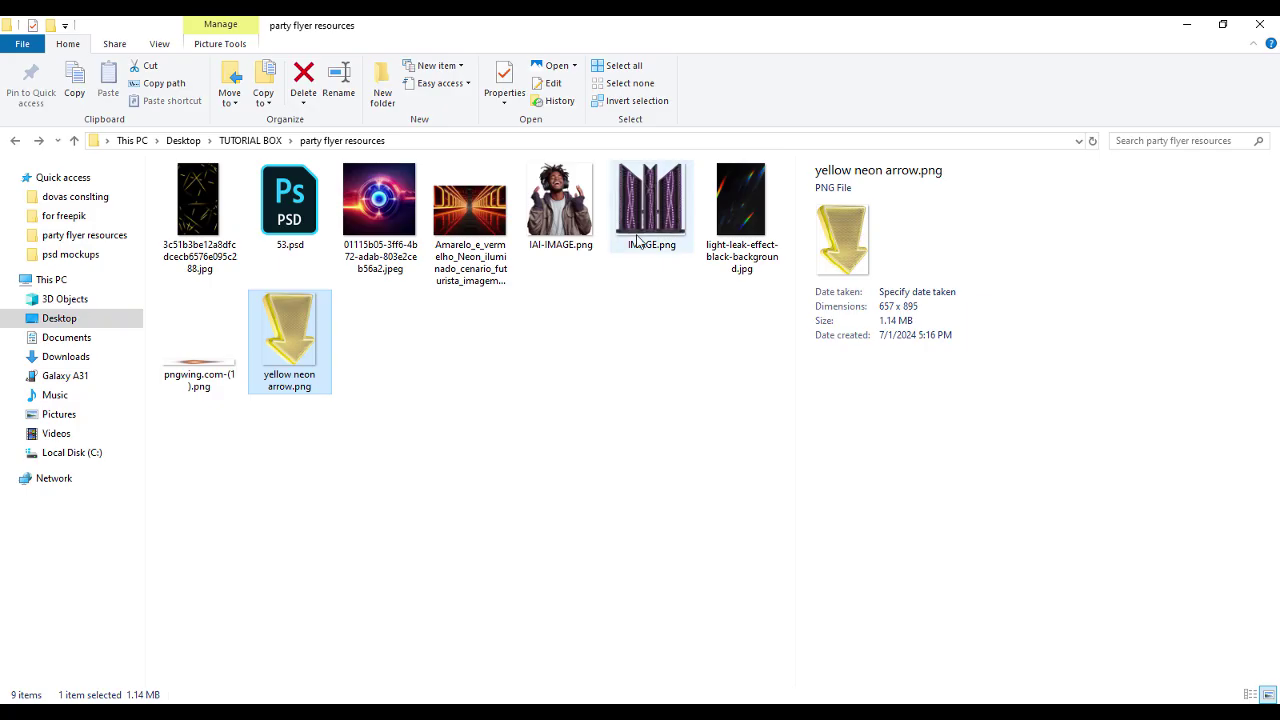
{"action": "left_click_drag", "start_coordinate": [199, 217], "coordinate": [571, 468]}
{"action": "left_click_drag", "start_coordinate": [708, 397], "coordinate": [790, 410]}
{"action": "left_click_drag", "start_coordinate": [667, 492], "coordinate": [671, 383]}
{"action": "key", "text": "Return"}
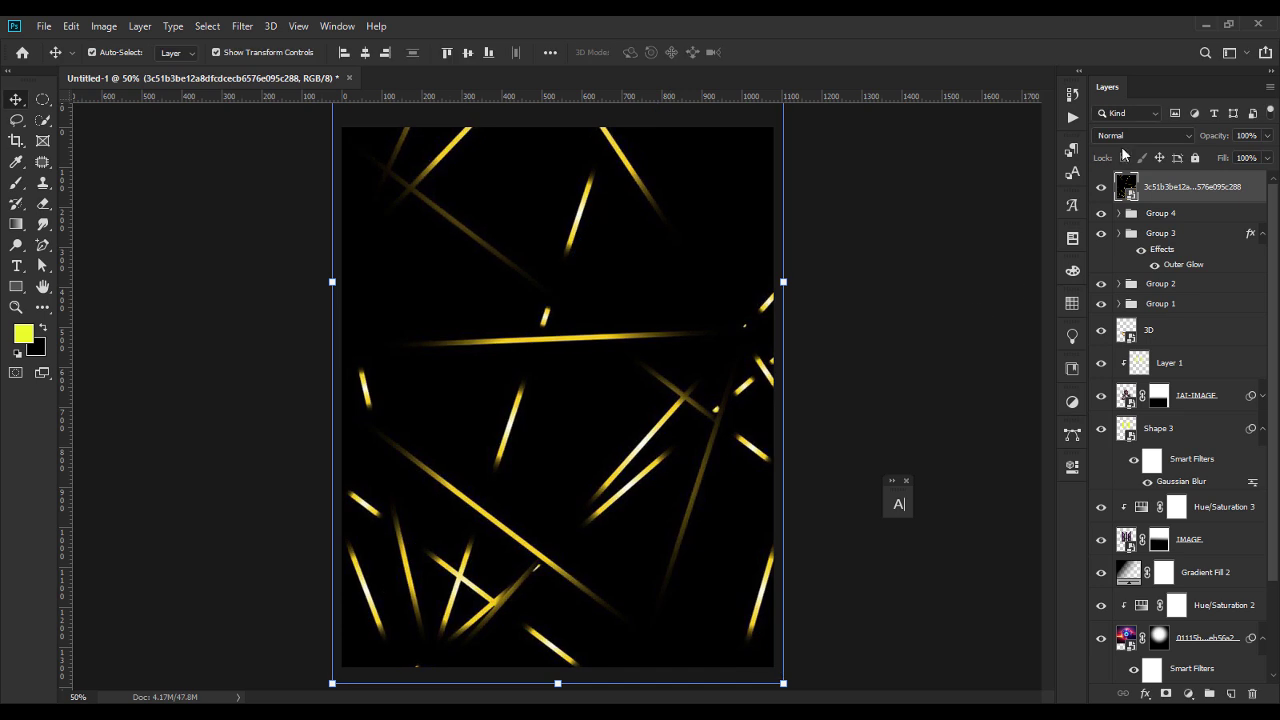
{"action": "left_click", "coordinate": [1126, 137]}
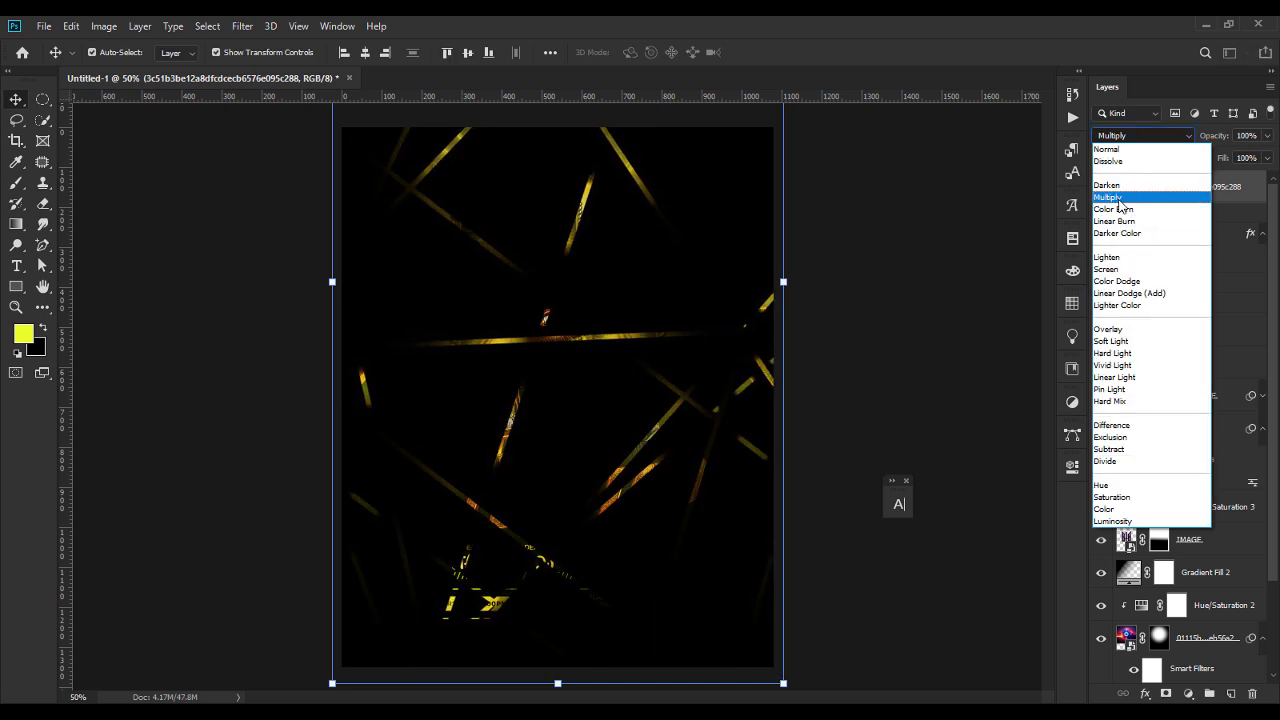
{"action": "left_click", "coordinate": [1115, 269]}
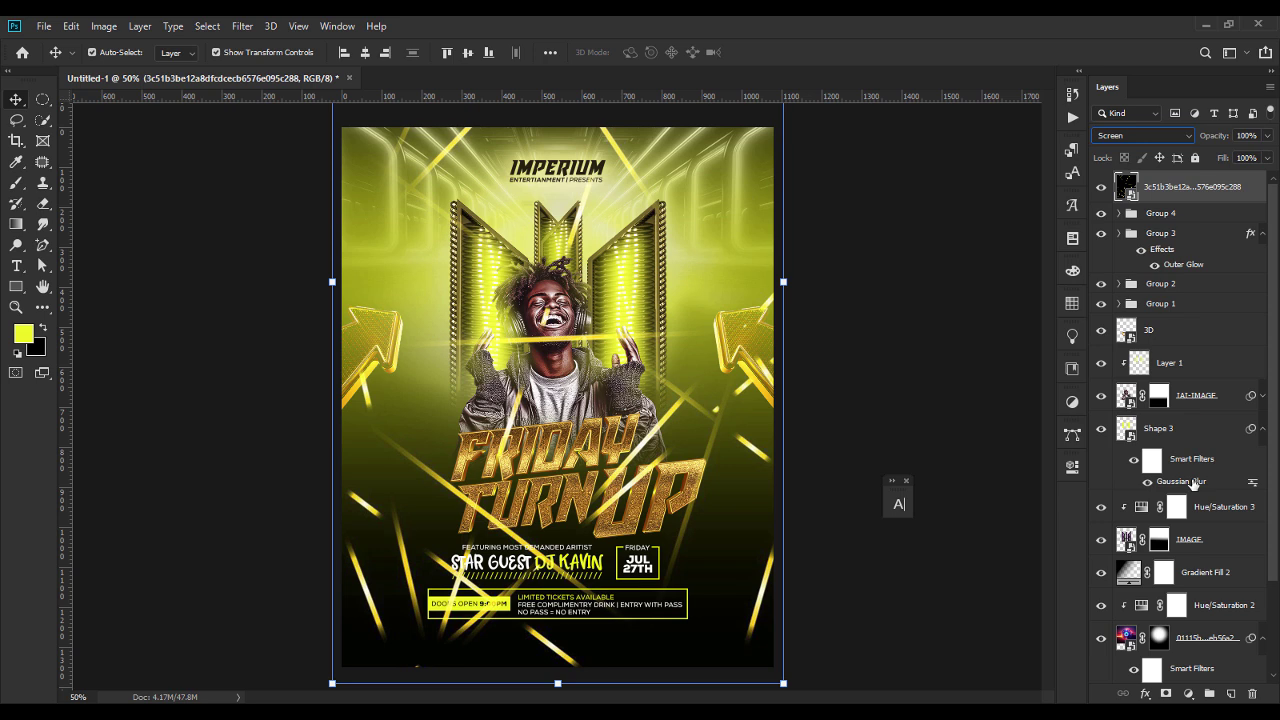
Step: Add a layer mask to the streak image and erase the streaks over the figure, arrows, title and text with a soft 228 px eraser
{"action": "left_click", "coordinate": [1167, 694]}
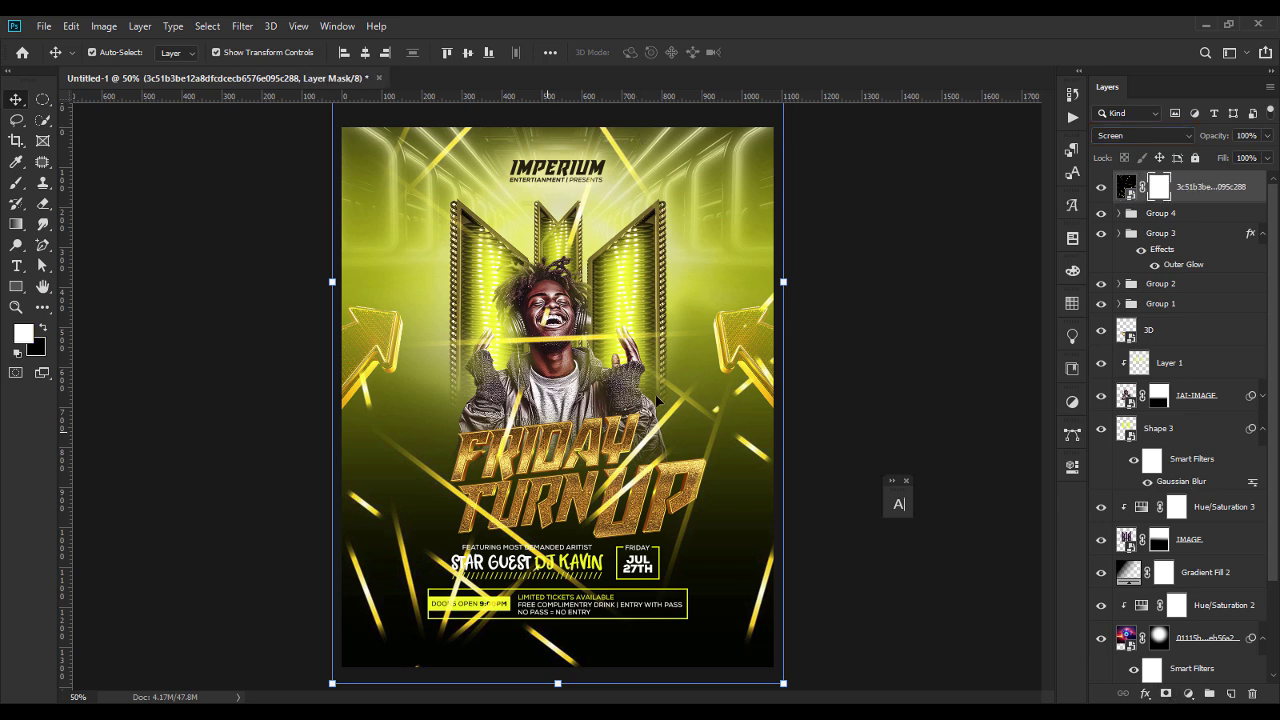
{"action": "left_click", "coordinate": [47, 204]}
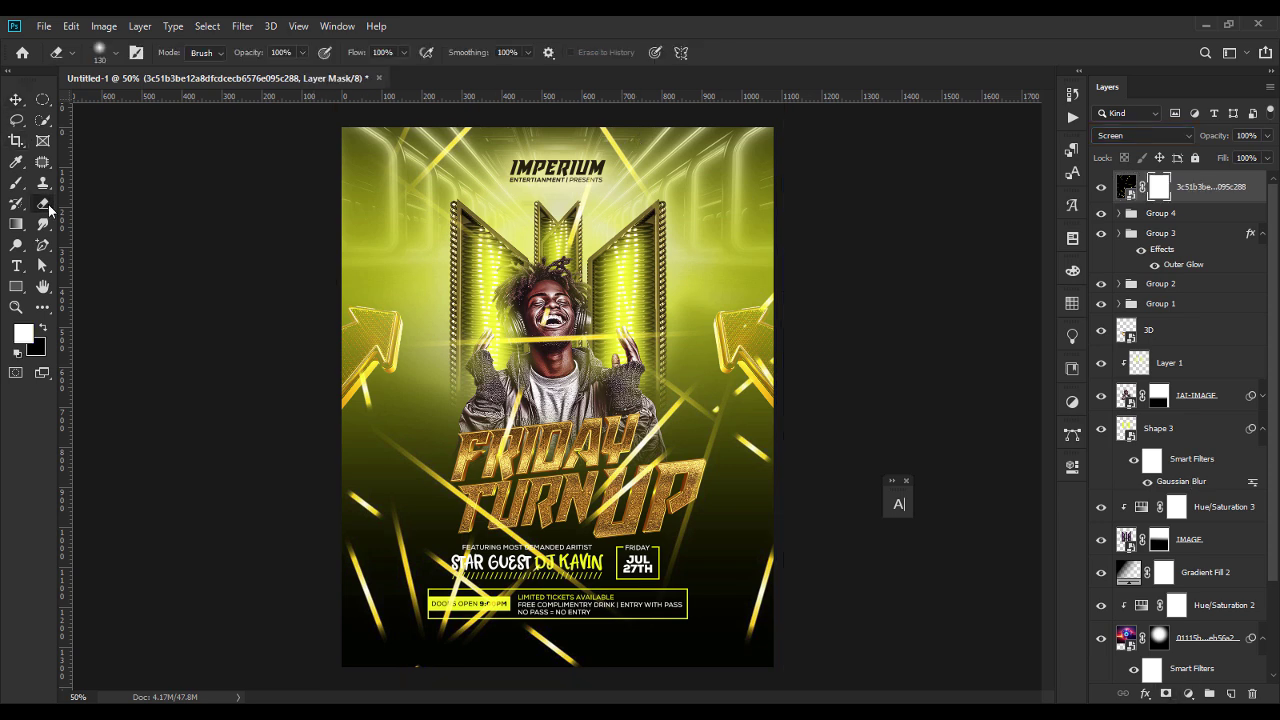
{"action": "left_click", "coordinate": [117, 54]}
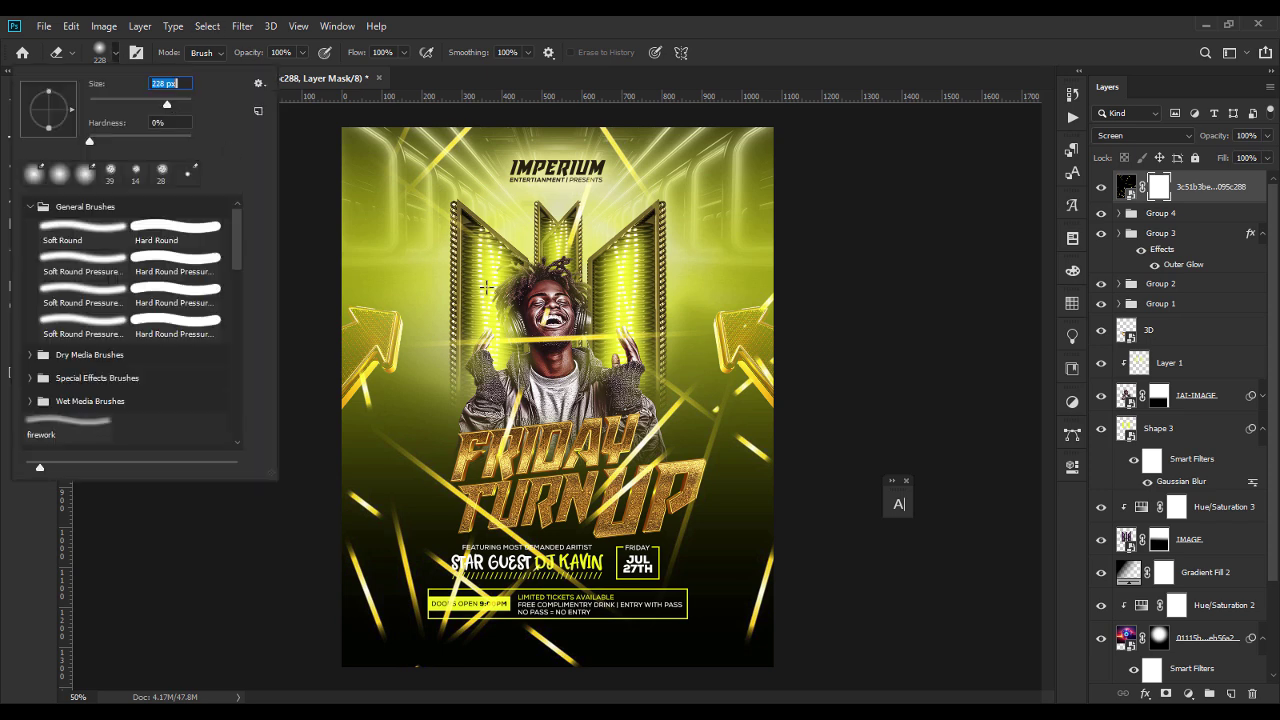
{"action": "left_click_drag", "start_coordinate": [455, 138], "coordinate": [397, 203]}
{"action": "left_click_drag", "start_coordinate": [582, 212], "coordinate": [613, 31]}
{"action": "mouse_move", "coordinate": [585, 285]}
{"action": "left_mouse_down"}
{"action": "mouse_move", "coordinate": [640, 327]}
{"action": "mouse_move", "coordinate": [478, 344]}
{"action": "mouse_move", "coordinate": [673, 337]}
{"action": "mouse_move", "coordinate": [605, 320]}
{"action": "mouse_move", "coordinate": [725, 388]}
{"action": "mouse_move", "coordinate": [630, 453]}
{"action": "mouse_move", "coordinate": [600, 505]}
{"action": "mouse_move", "coordinate": [698, 383]}
{"action": "mouse_move", "coordinate": [757, 383]}
{"action": "mouse_move", "coordinate": [747, 361]}
{"action": "left_mouse_up"}
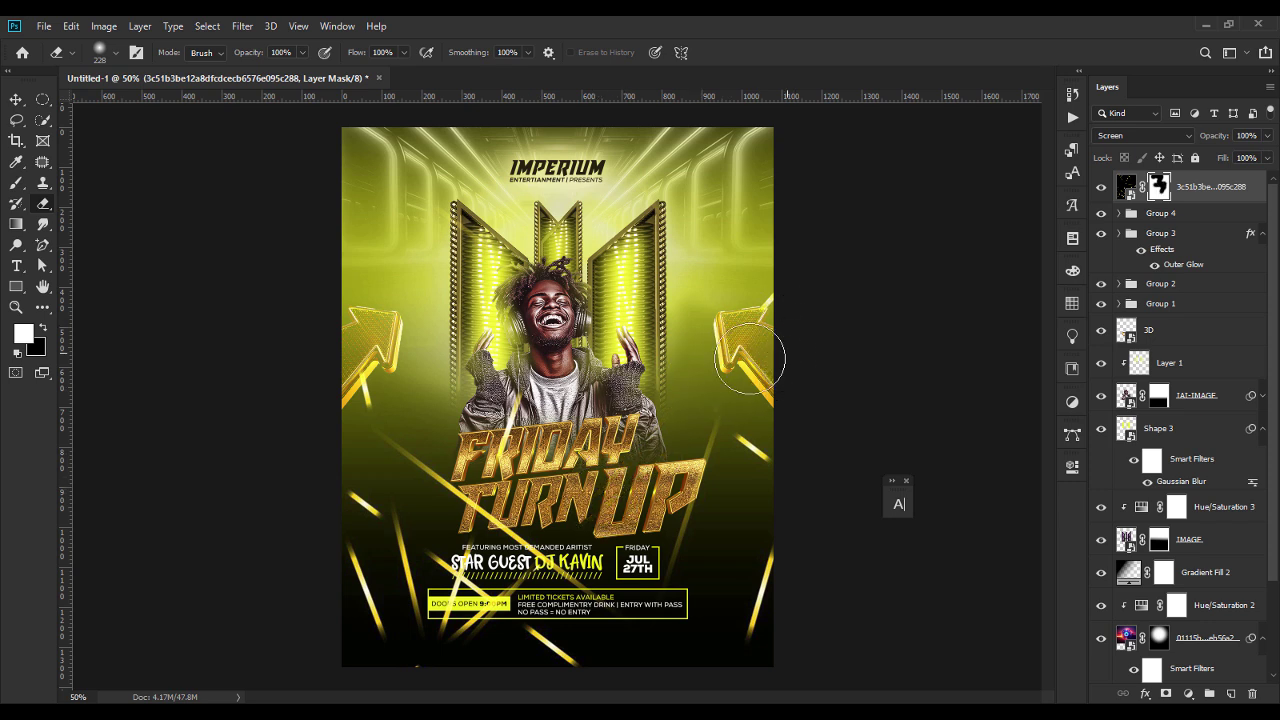
{"action": "mouse_move", "coordinate": [320, 444]}
{"action": "left_mouse_down"}
{"action": "mouse_move", "coordinate": [500, 455]}
{"action": "mouse_move", "coordinate": [496, 480]}
{"action": "mouse_move", "coordinate": [557, 548]}
{"action": "mouse_move", "coordinate": [472, 600]}
{"action": "mouse_move", "coordinate": [458, 585]}
{"action": "mouse_move", "coordinate": [468, 622]}
{"action": "left_mouse_up"}
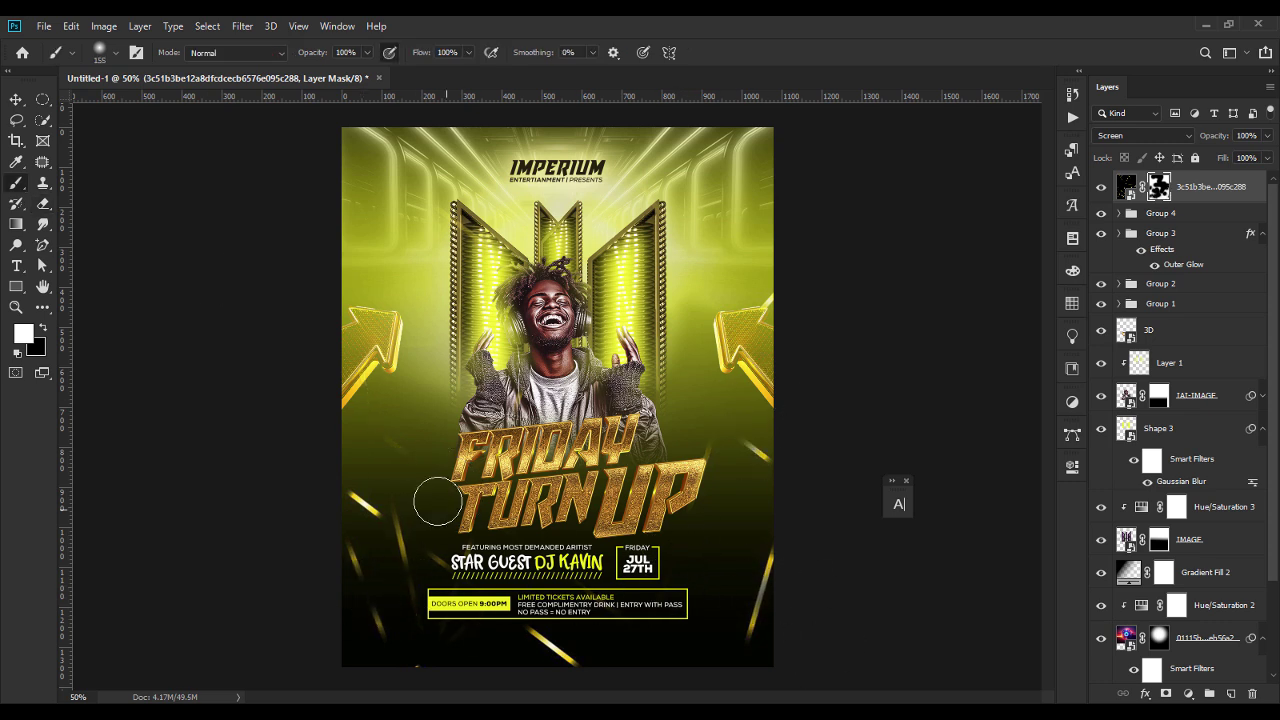
Step: Shift the streak image slightly upward and mask out the bright leftover streak beside TURN near the poster's left edge
{"action": "left_click", "coordinate": [16, 102]}
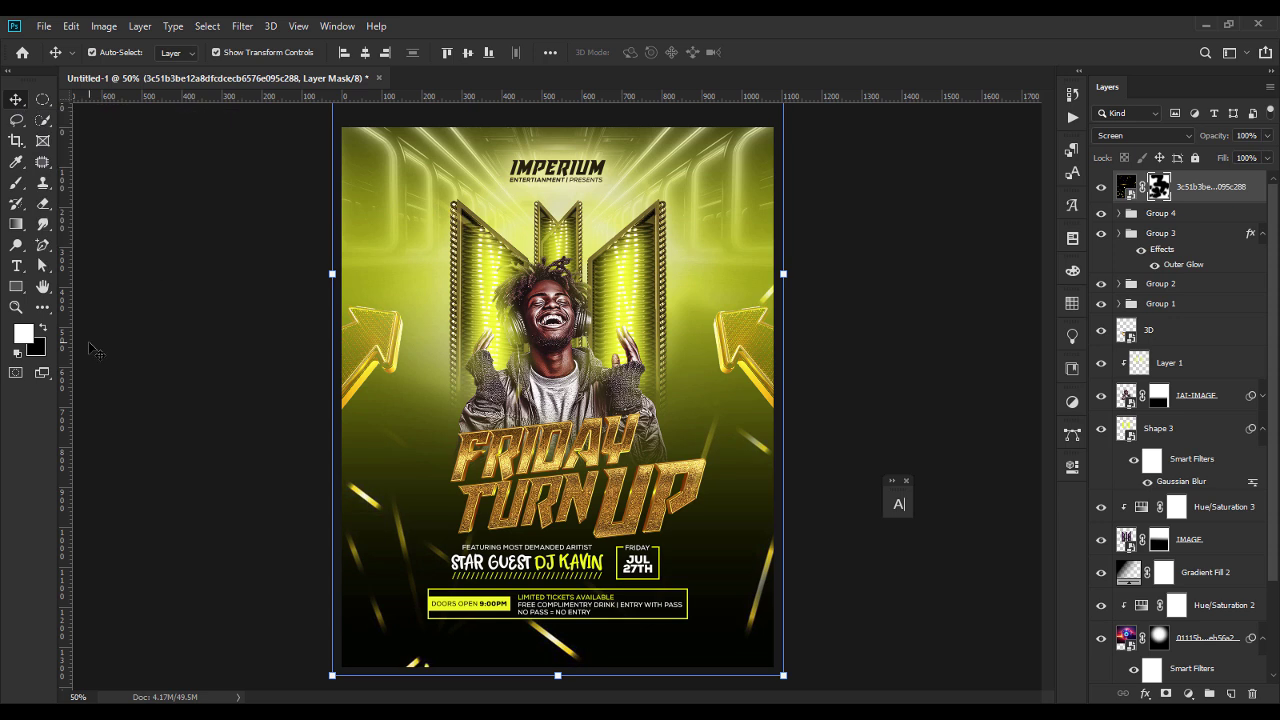
{"action": "key", "text": "e"}
{"action": "key", "text": "v"}
{"action": "key", "text": "e"}
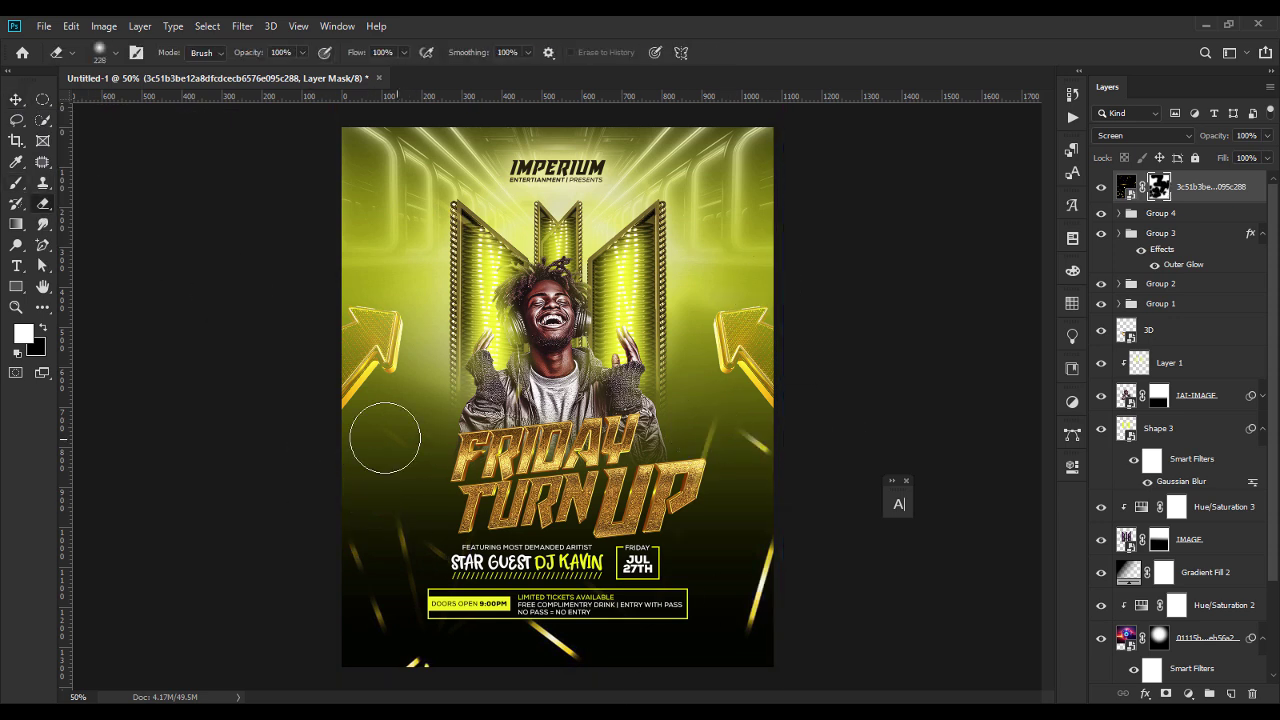
{"action": "key", "text": "b"}
{"action": "left_click", "coordinate": [16, 101]}
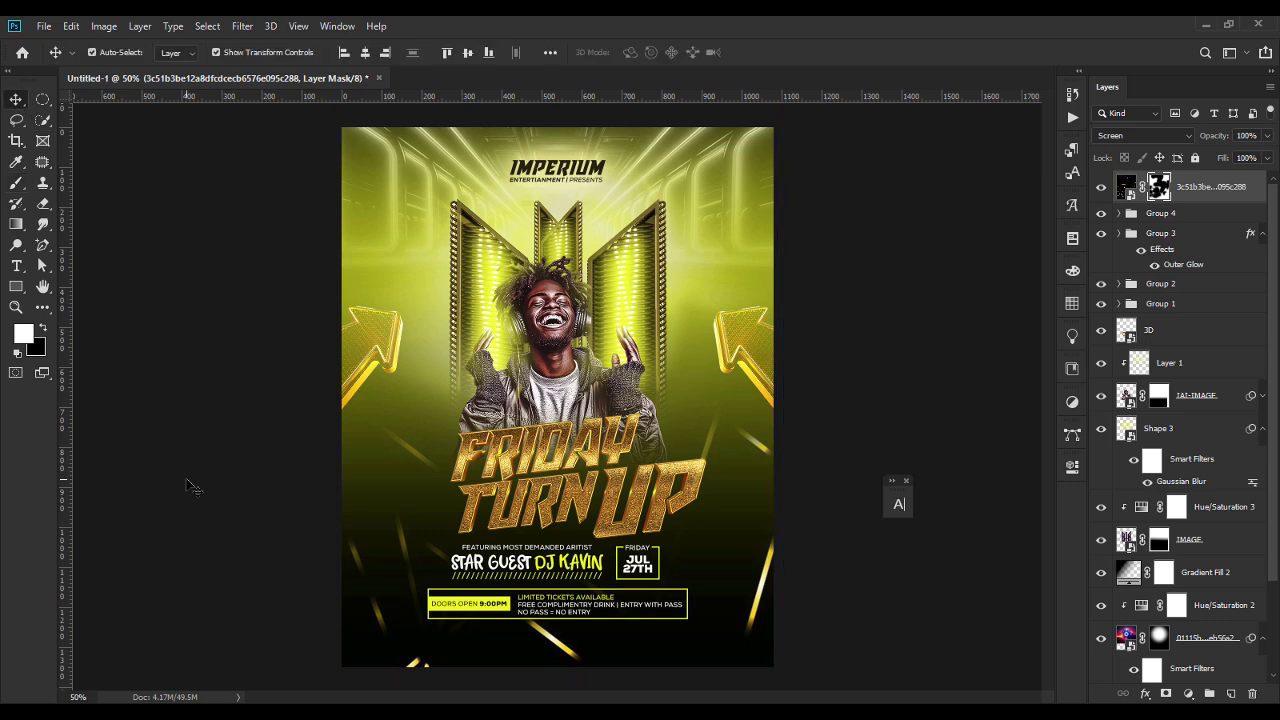
{"action": "left_click", "coordinate": [193, 487]}
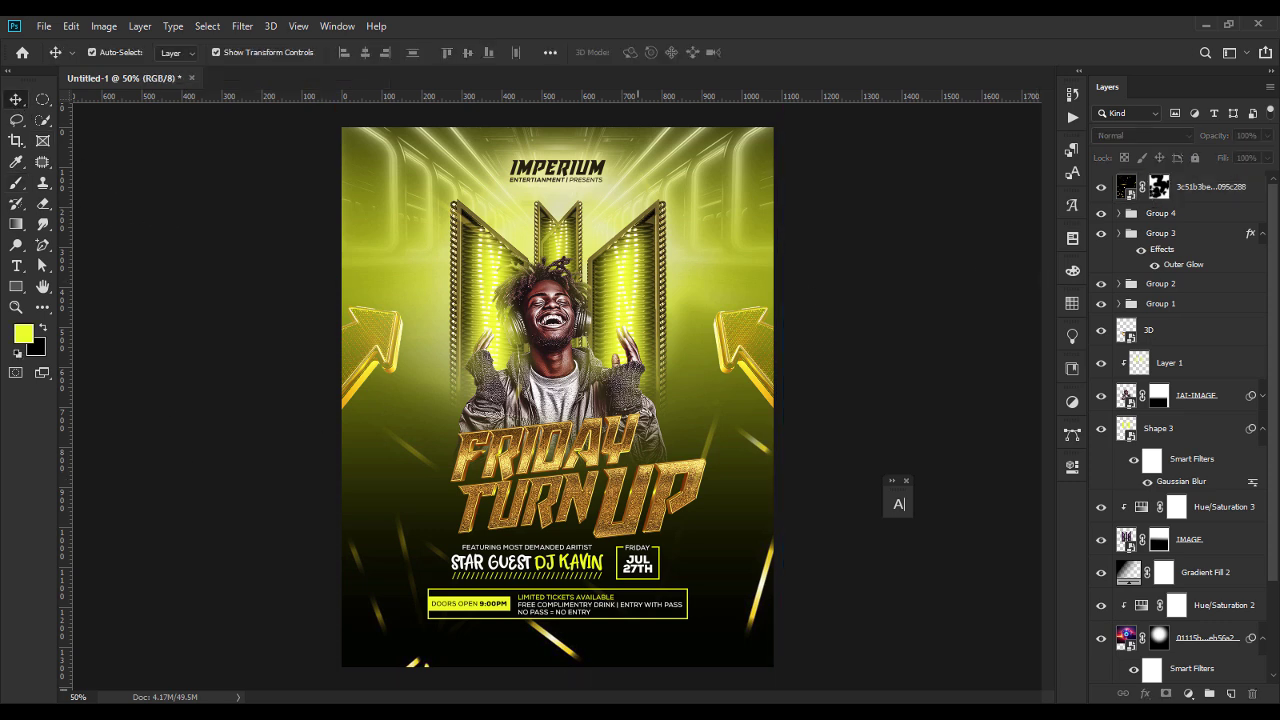
Step: Place light-leak-effect-black-background.jpg over the flyer and set it to Screen blend mode at 61% opacity
{"action": "key", "text": "alt+Tab"}
{"action": "left_click_drag", "start_coordinate": [742, 215], "coordinate": [797, 397]}
{"action": "key", "text": "Return"}
{"action": "left_click_drag", "start_coordinate": [624, 433], "coordinate": [627, 393]}
{"action": "left_click", "coordinate": [1150, 143]}
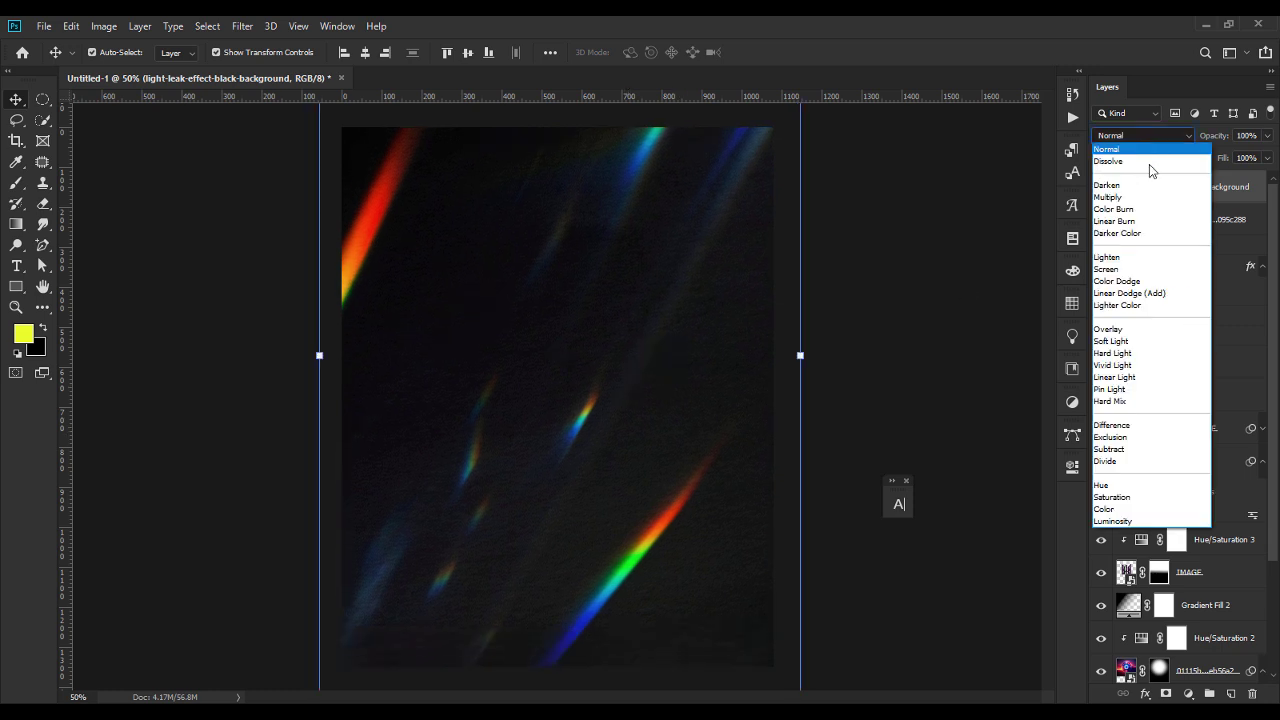
{"action": "left_click", "coordinate": [1158, 264]}
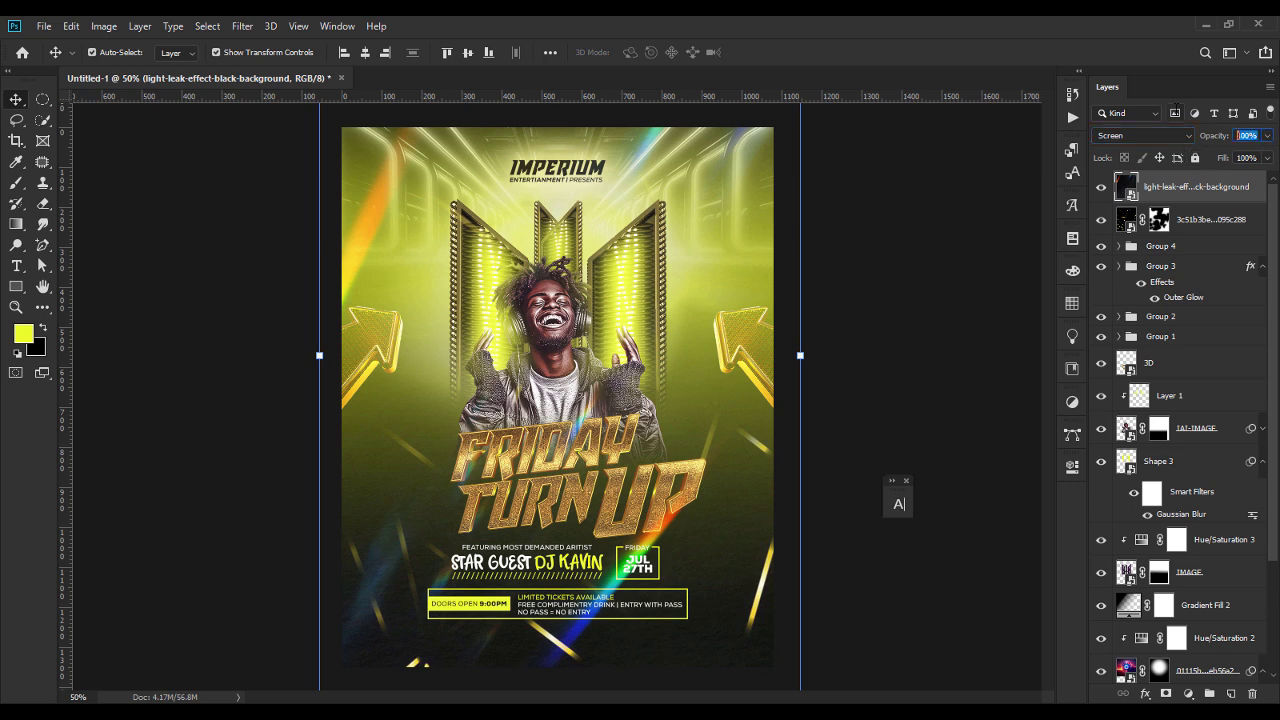
{"action": "type", "text": "61"}
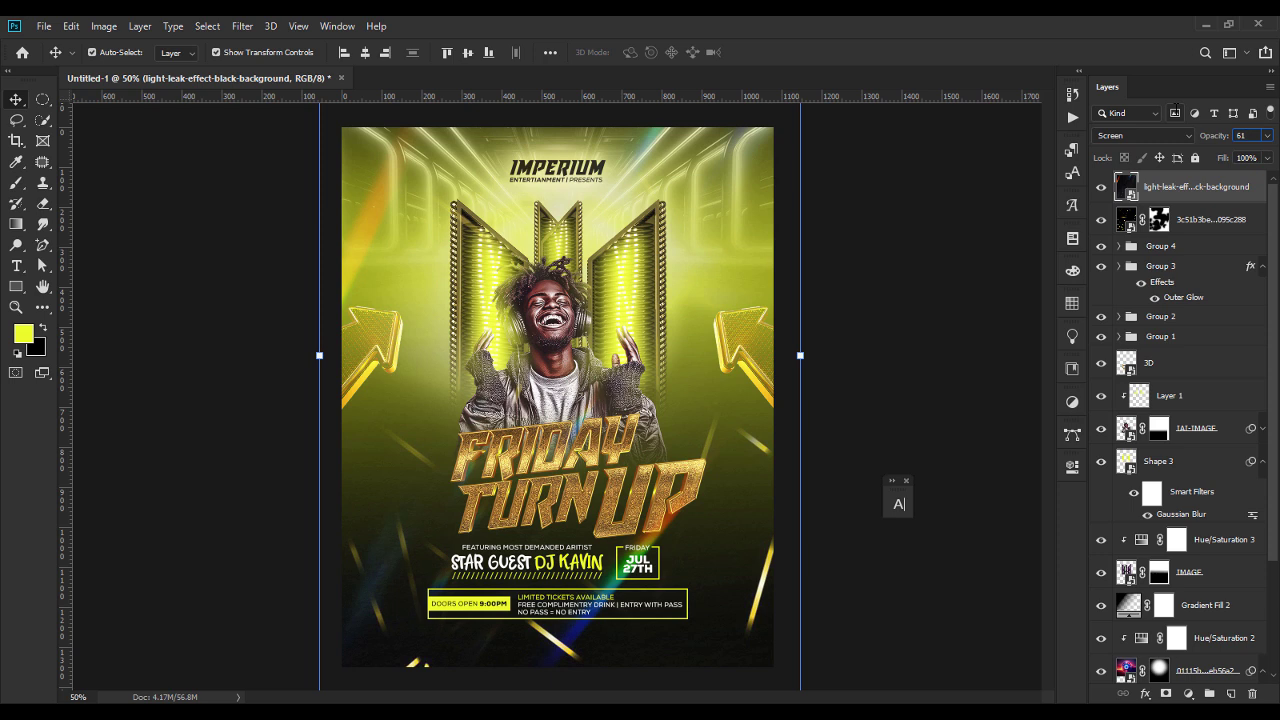
Step: Enlarge the light-leak image to about 30.05% scale and shift it sideways over the flyer
{"action": "left_click_drag", "start_coordinate": [802, 357], "coordinate": [821, 356]}
{"action": "left_click_drag", "start_coordinate": [729, 474], "coordinate": [717, 474]}
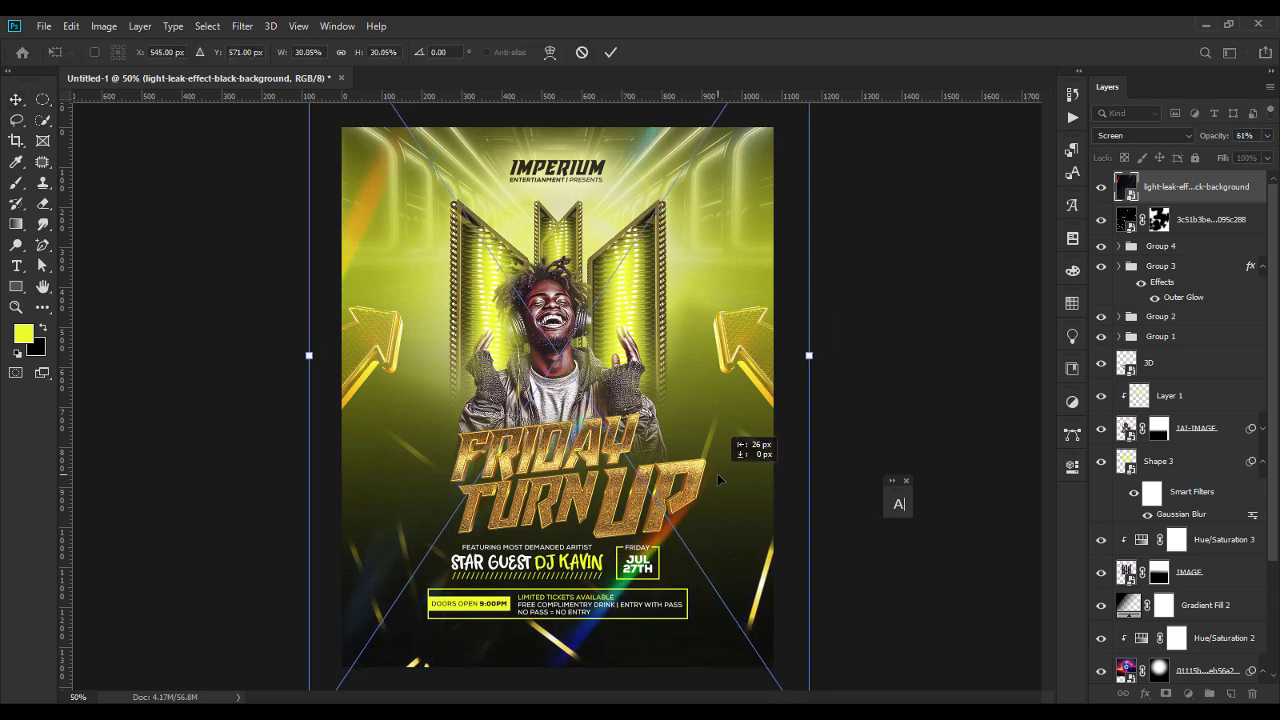
{"action": "key", "text": "Return"}
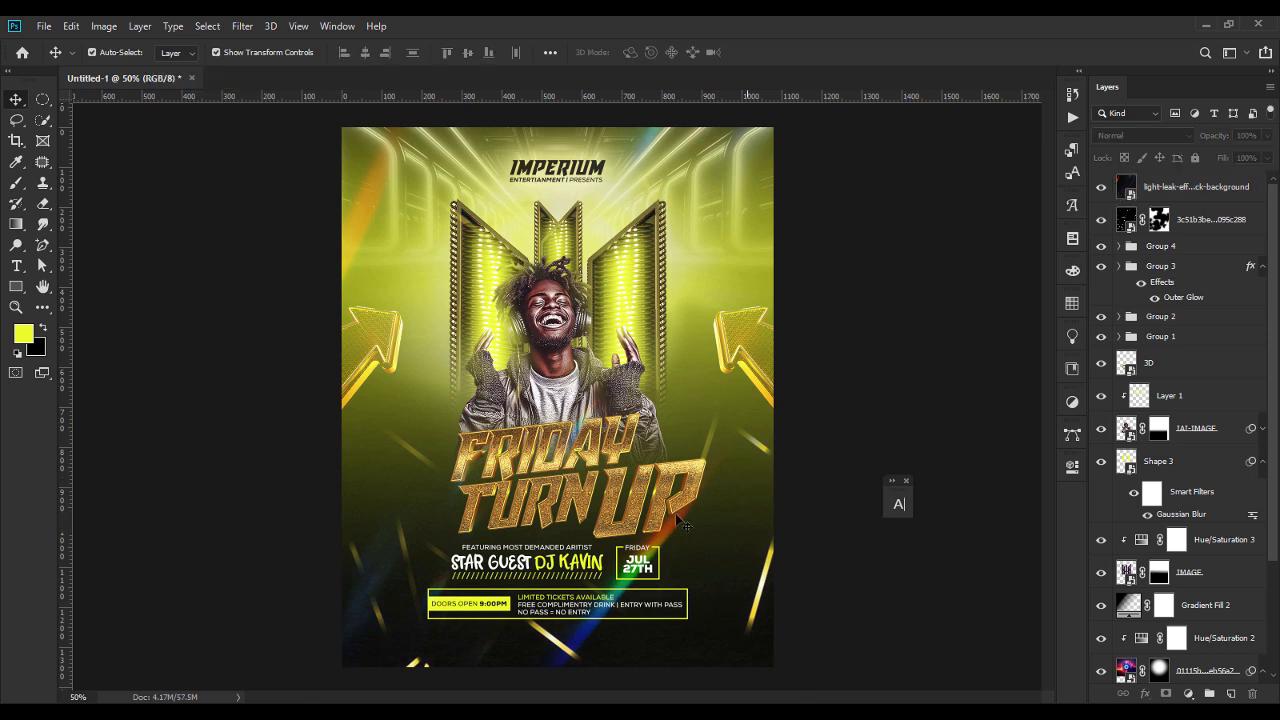
Step: Hide the light-leak and streak layers and select the 3D FRIDAY TURN UP title layer
{"action": "left_click_drag", "start_coordinate": [1272, 460], "coordinate": [1278, 350]}
{"action": "left_click_drag", "start_coordinate": [1105, 213], "coordinate": [1103, 189]}
{"action": "left_click", "coordinate": [628, 489]}
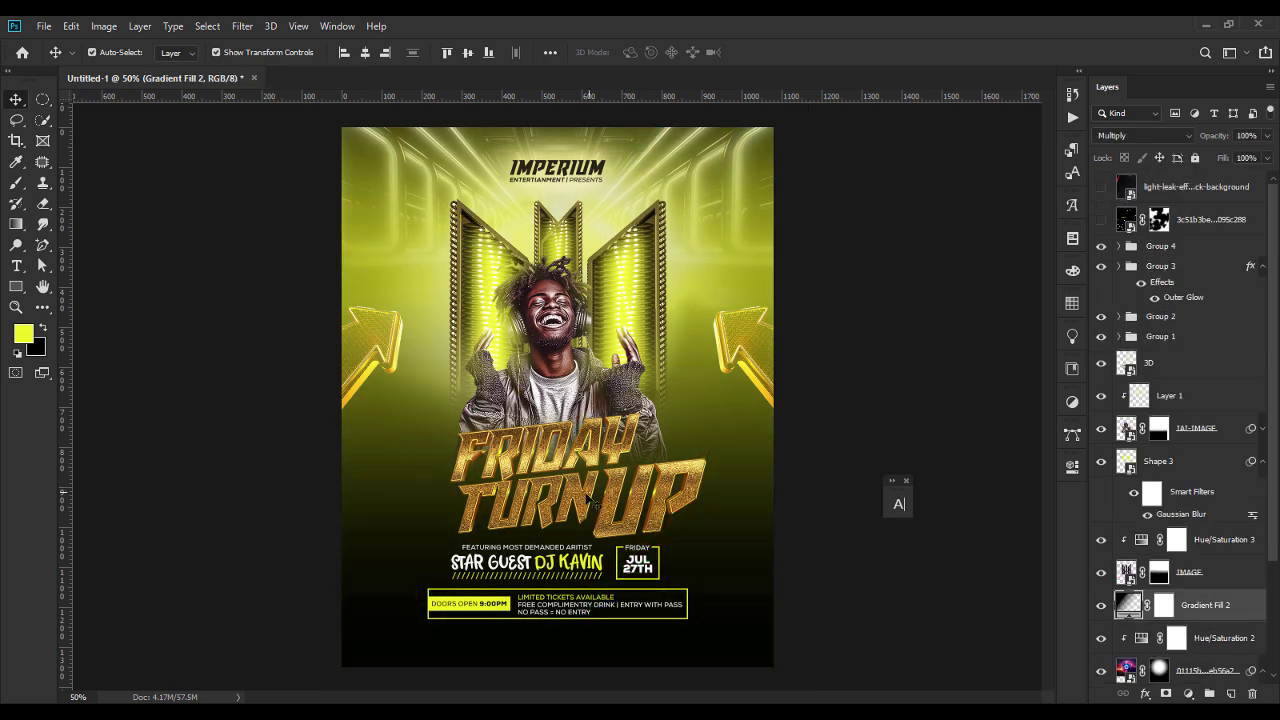
{"action": "left_click", "coordinate": [594, 503]}
Step: Place pngwing.com-(1).png above the 3D layer, shrink and tilt it between FRIDAY and TURN, and set it to Screen blend mode
{"action": "key", "text": "alt+Tab"}
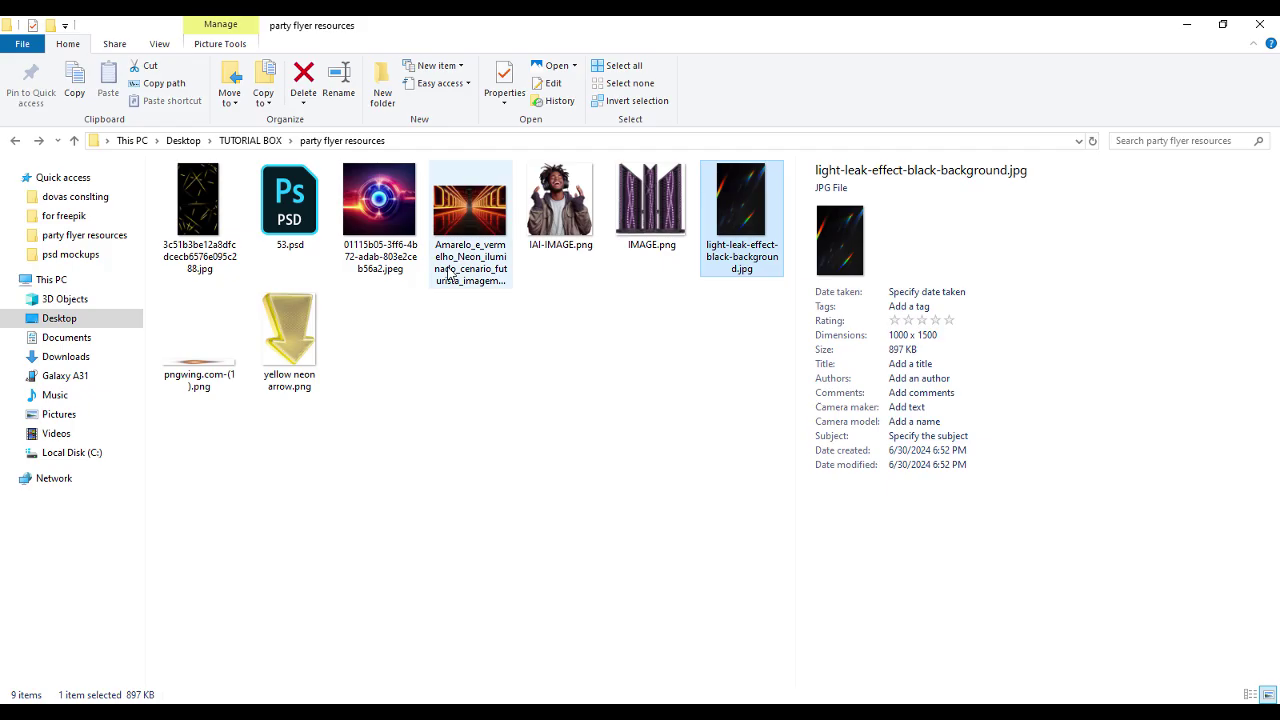
{"action": "left_click_drag", "start_coordinate": [212, 350], "coordinate": [538, 484]}
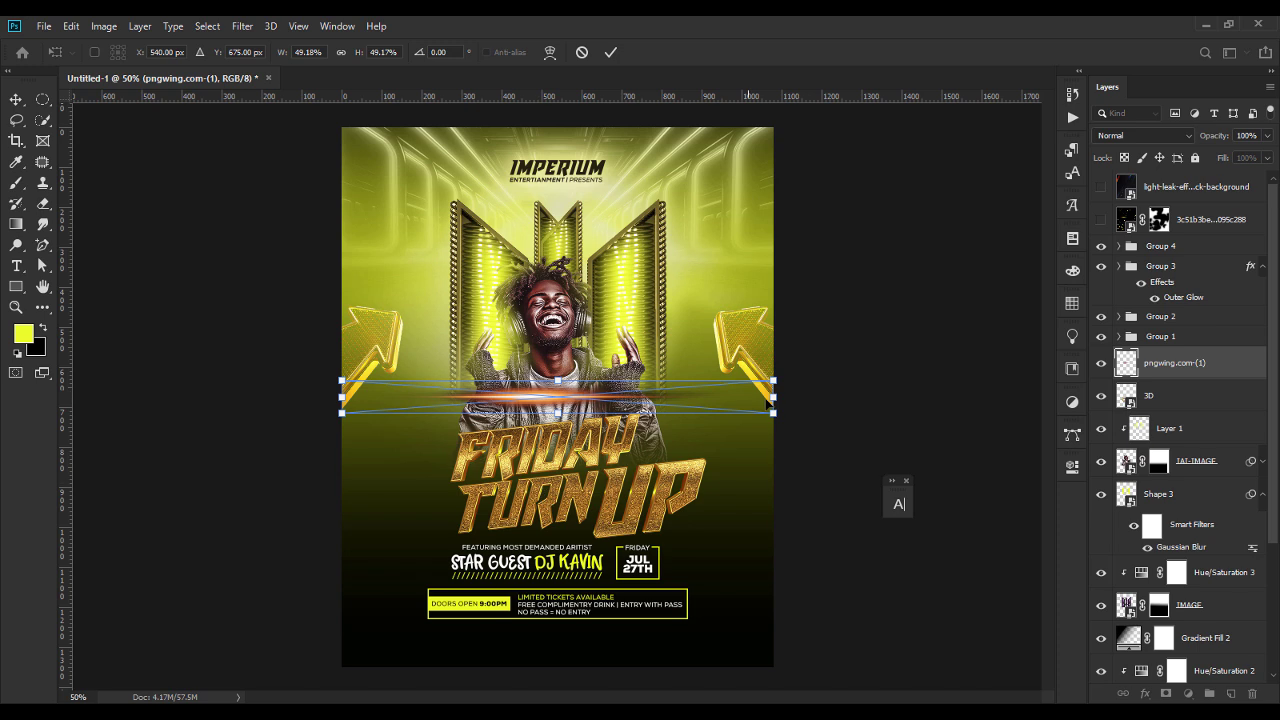
{"action": "left_click_drag", "start_coordinate": [787, 398], "coordinate": [805, 340]}
{"action": "left_click_drag", "start_coordinate": [555, 381], "coordinate": [557, 391]}
{"action": "left_click_drag", "start_coordinate": [718, 383], "coordinate": [720, 392]}
{"action": "left_click_drag", "start_coordinate": [568, 408], "coordinate": [557, 476]}
{"action": "key", "text": "Return"}
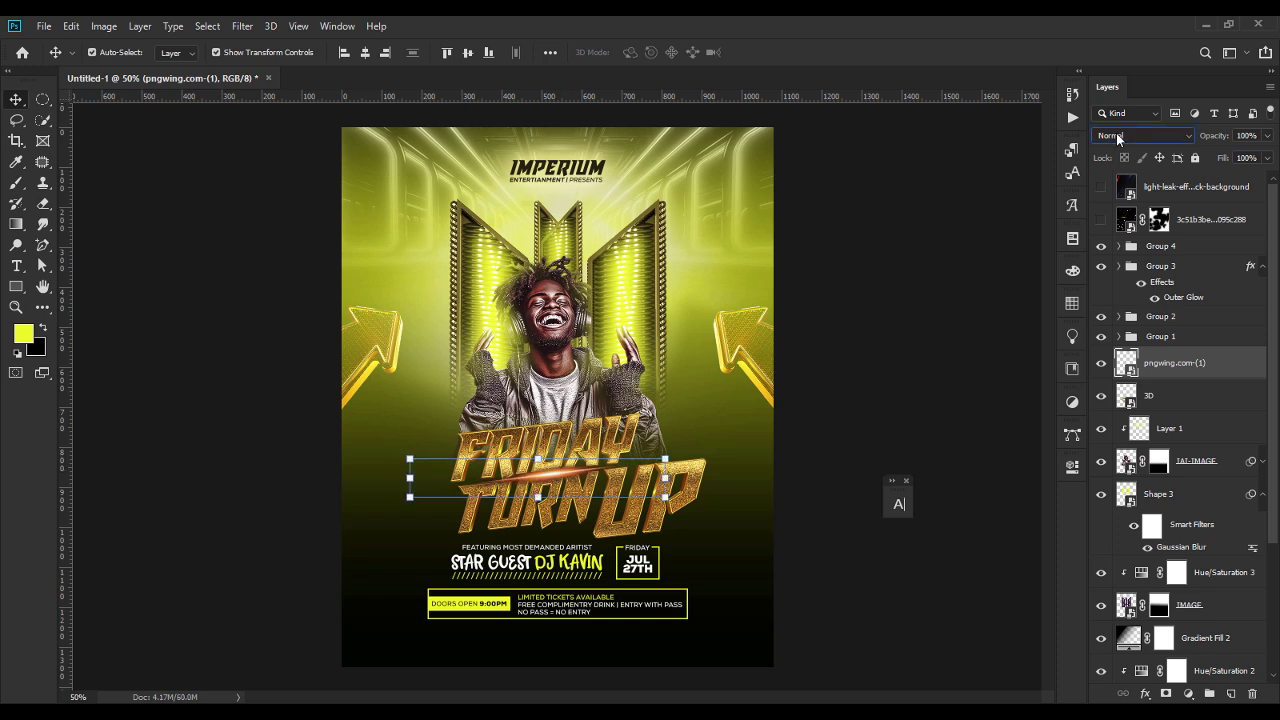
{"action": "left_click", "coordinate": [1117, 138]}
{"action": "left_click", "coordinate": [1115, 283]}
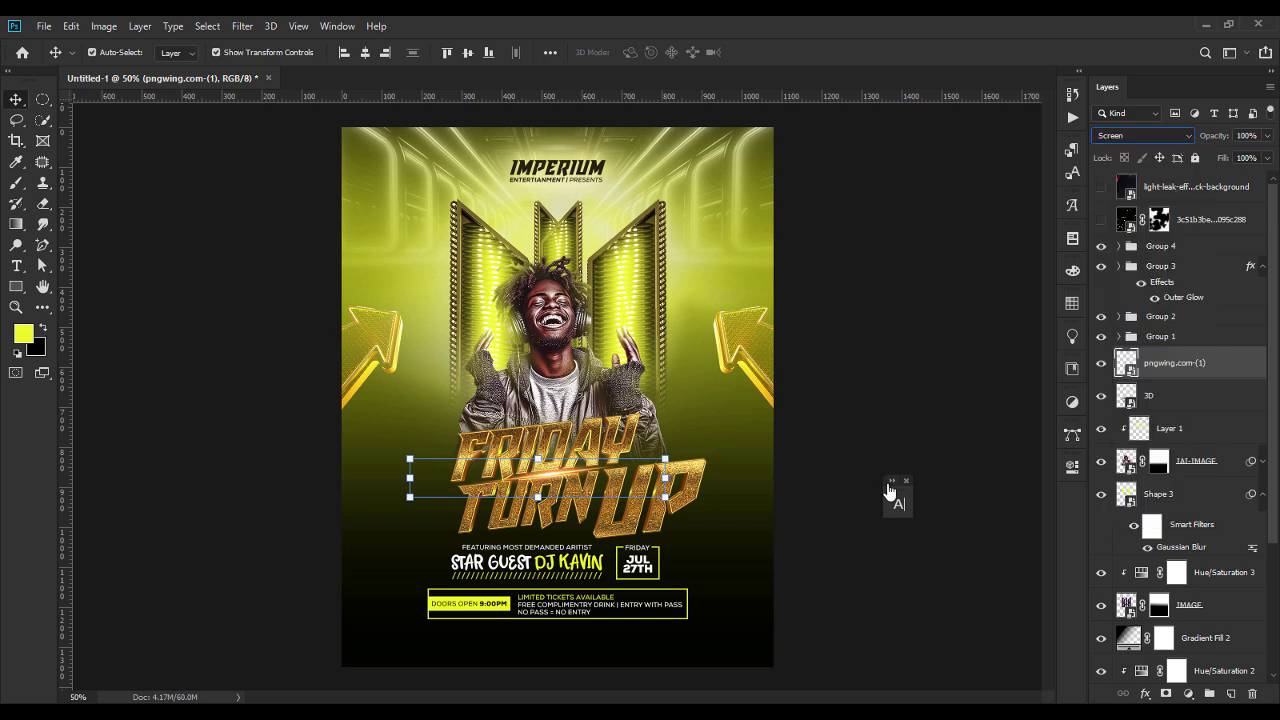
Step: Show the light-leak and streak layers again and clear the layer selection
{"action": "left_click", "coordinate": [1101, 187]}
{"action": "left_click", "coordinate": [1101, 219]}
{"action": "left_click", "coordinate": [983, 323]}
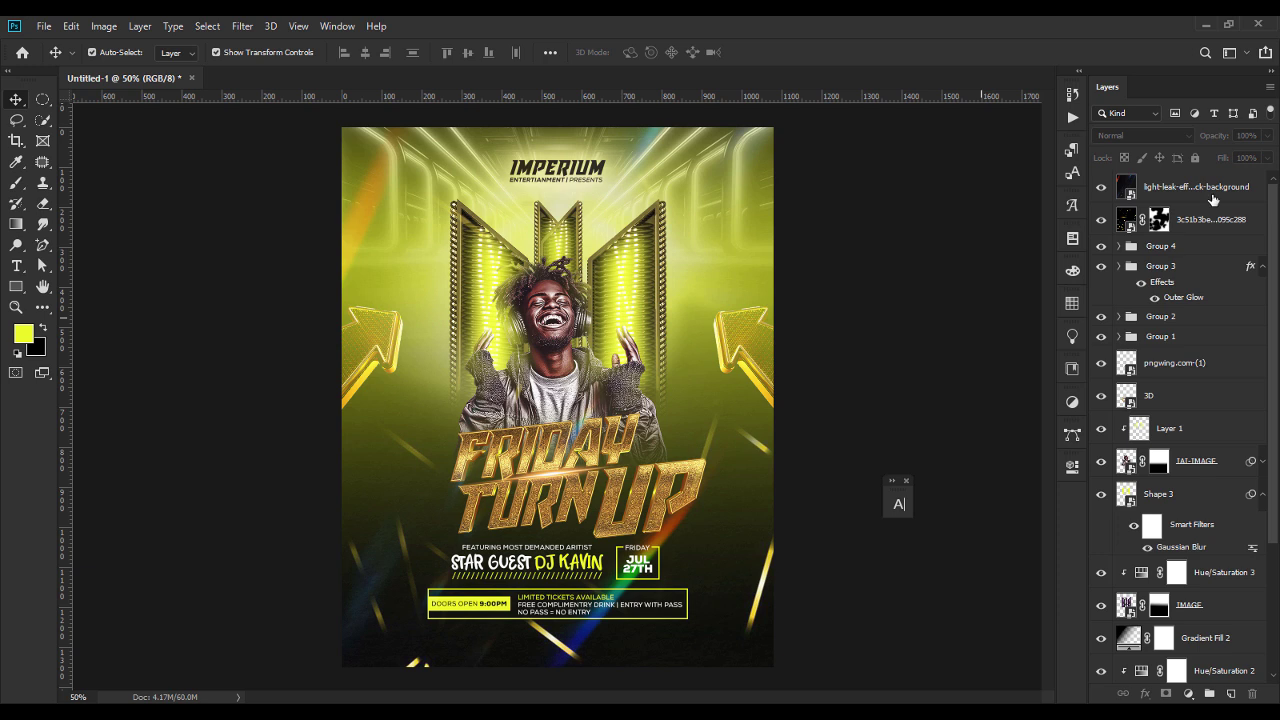
Step: Add a Color Lookup adjustment layer directly above the light-leak layer at the top of the layer stack
{"action": "left_click", "coordinate": [1102, 220]}
{"action": "left_click", "coordinate": [1102, 220]}
{"action": "left_click", "coordinate": [1188, 190]}
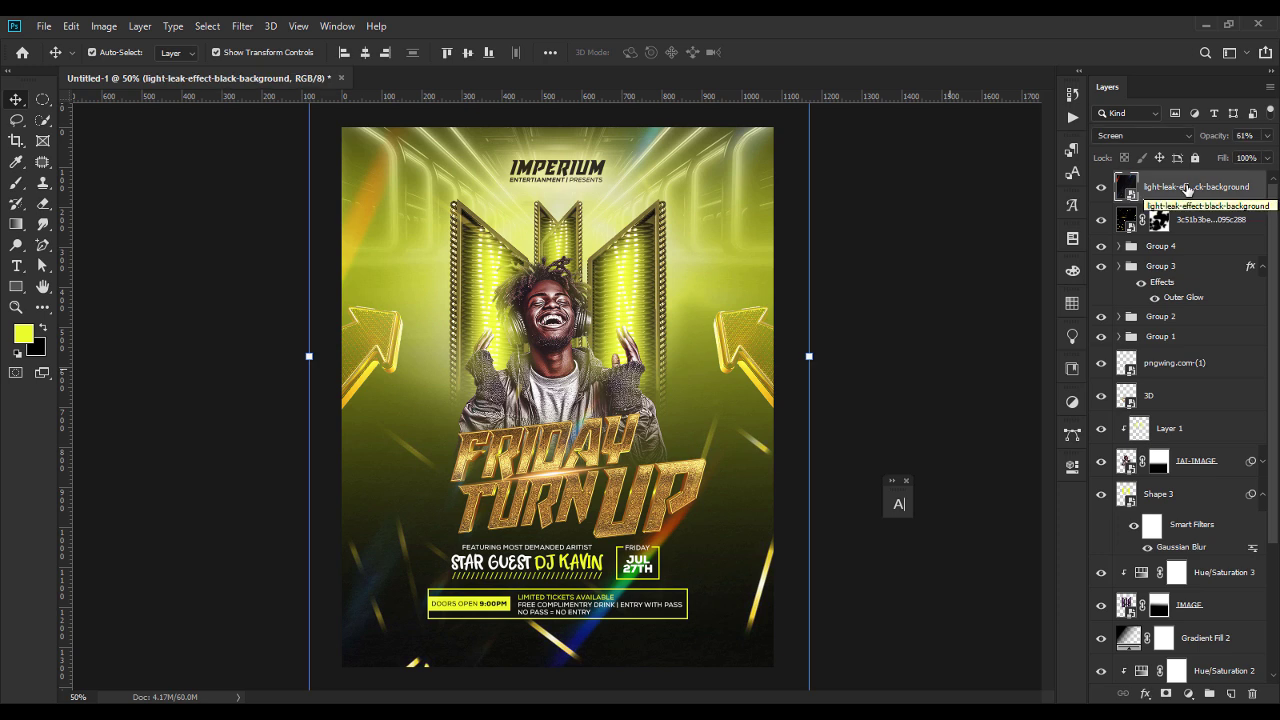
{"action": "left_click", "coordinate": [1190, 693]}
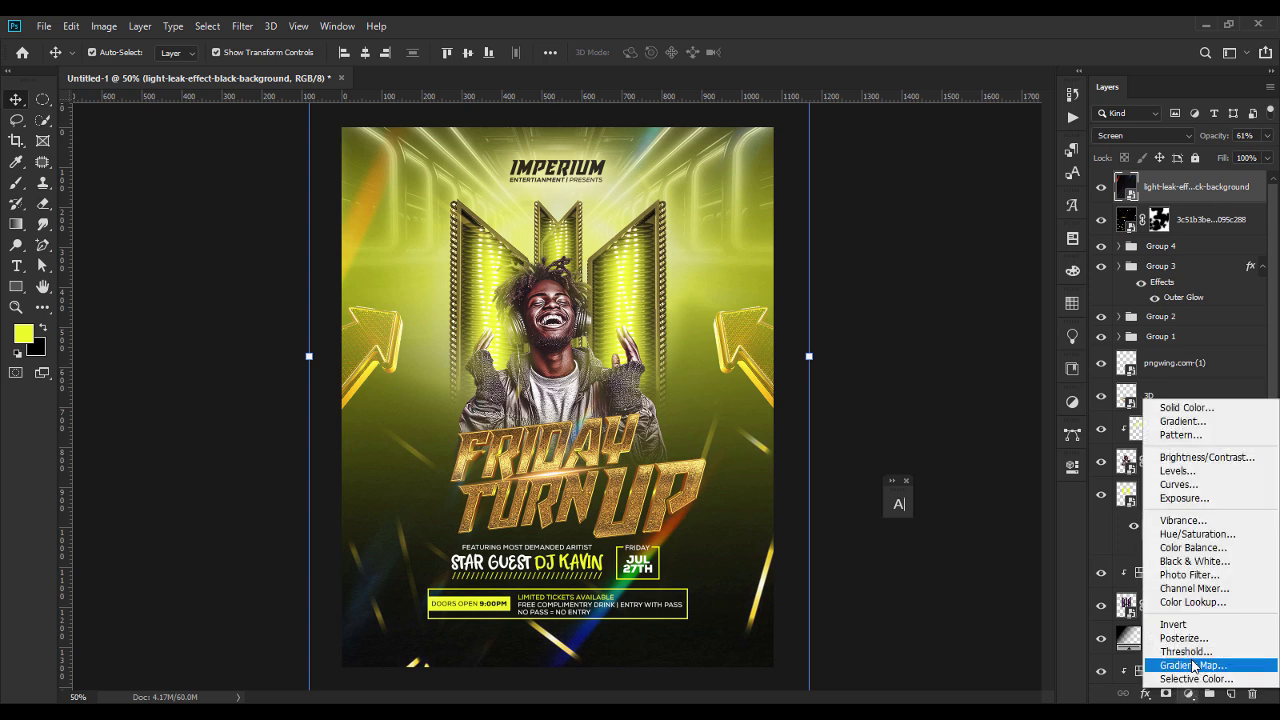
{"action": "left_click", "coordinate": [1208, 603]}
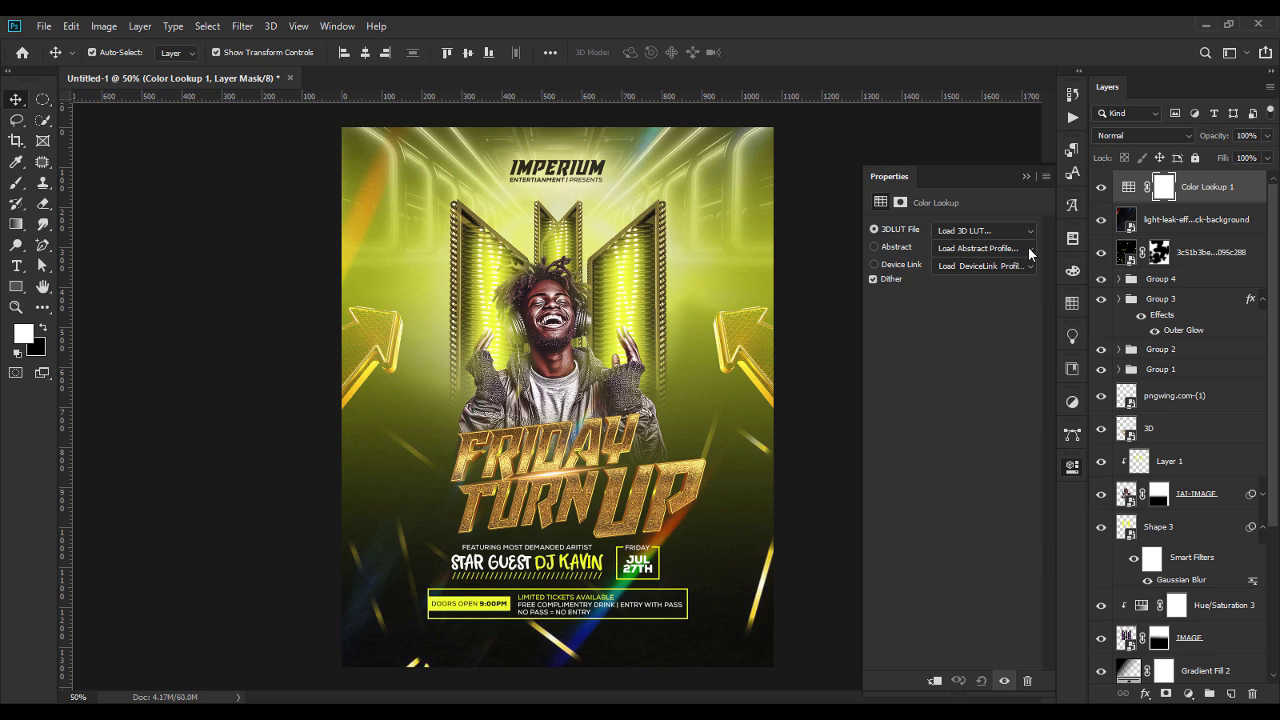
Step: Set the Color Lookup adjustment's 3DLUT file to Kodak 5218 Kodak 2395 (by Adobe).cube and collapse its properties
{"action": "left_click", "coordinate": [1030, 250]}
{"action": "left_click", "coordinate": [1028, 247]}
{"action": "left_click", "coordinate": [1032, 231]}
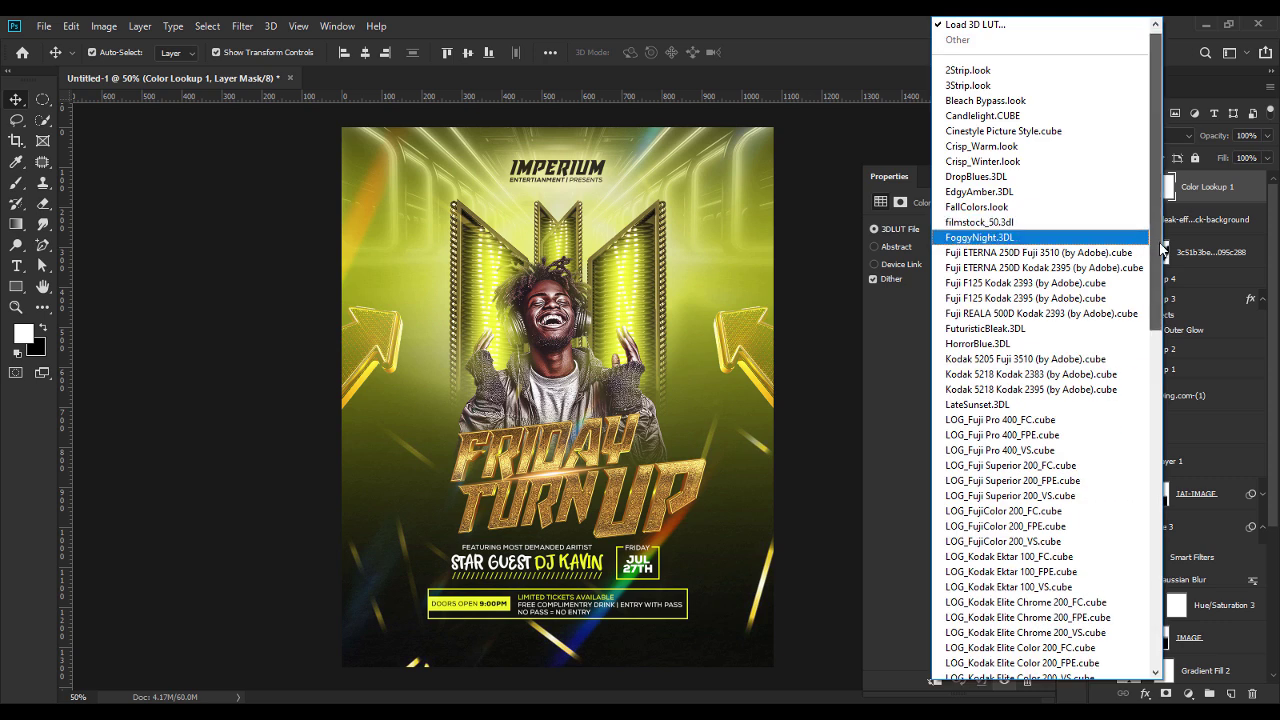
{"action": "scroll", "coordinate": [1160, 305], "scroll_direction": "down", "scroll_amount": 3}
{"action": "scroll", "coordinate": [1167, 305], "scroll_direction": "down", "scroll_amount": 1}
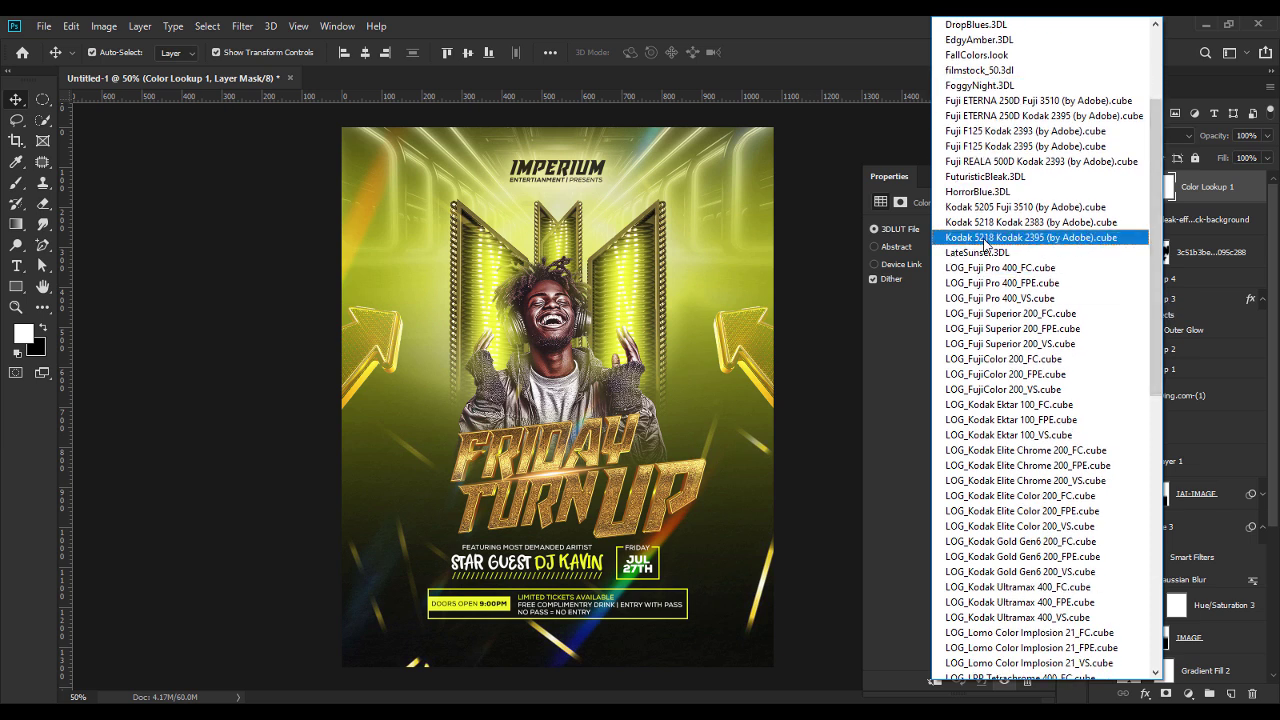
{"action": "left_click", "coordinate": [1060, 240]}
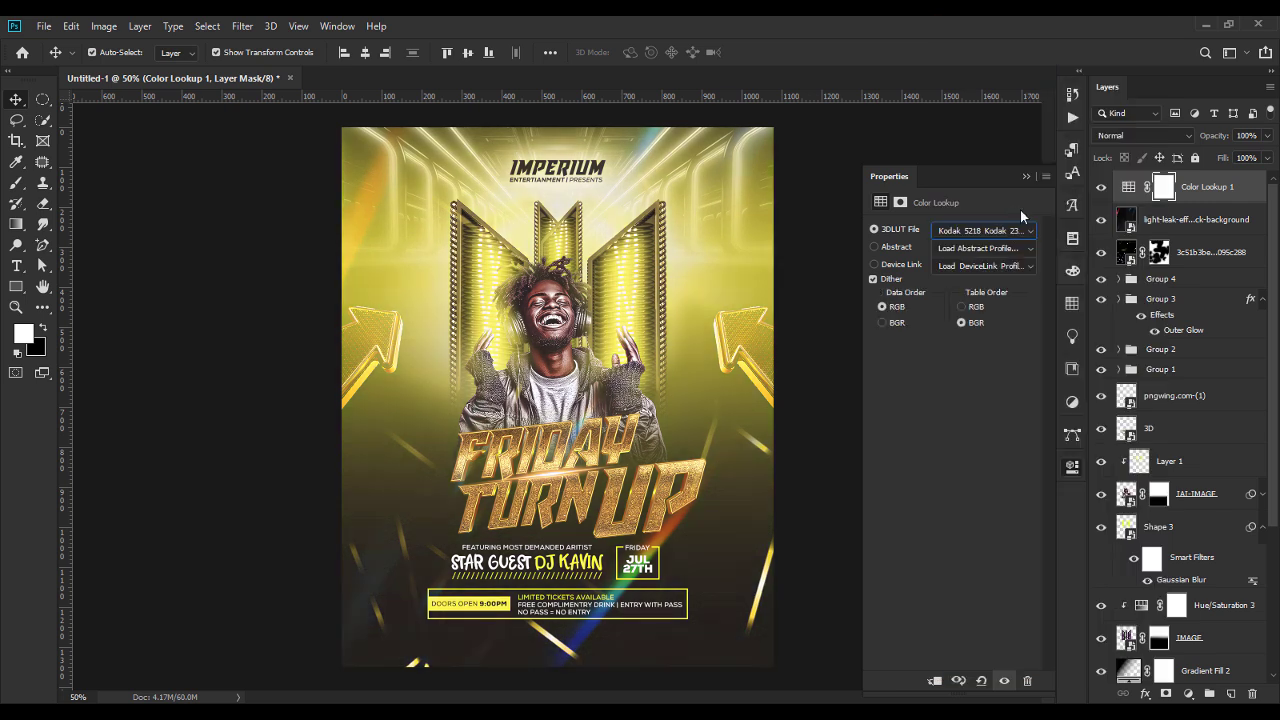
{"action": "left_click", "coordinate": [1025, 176]}
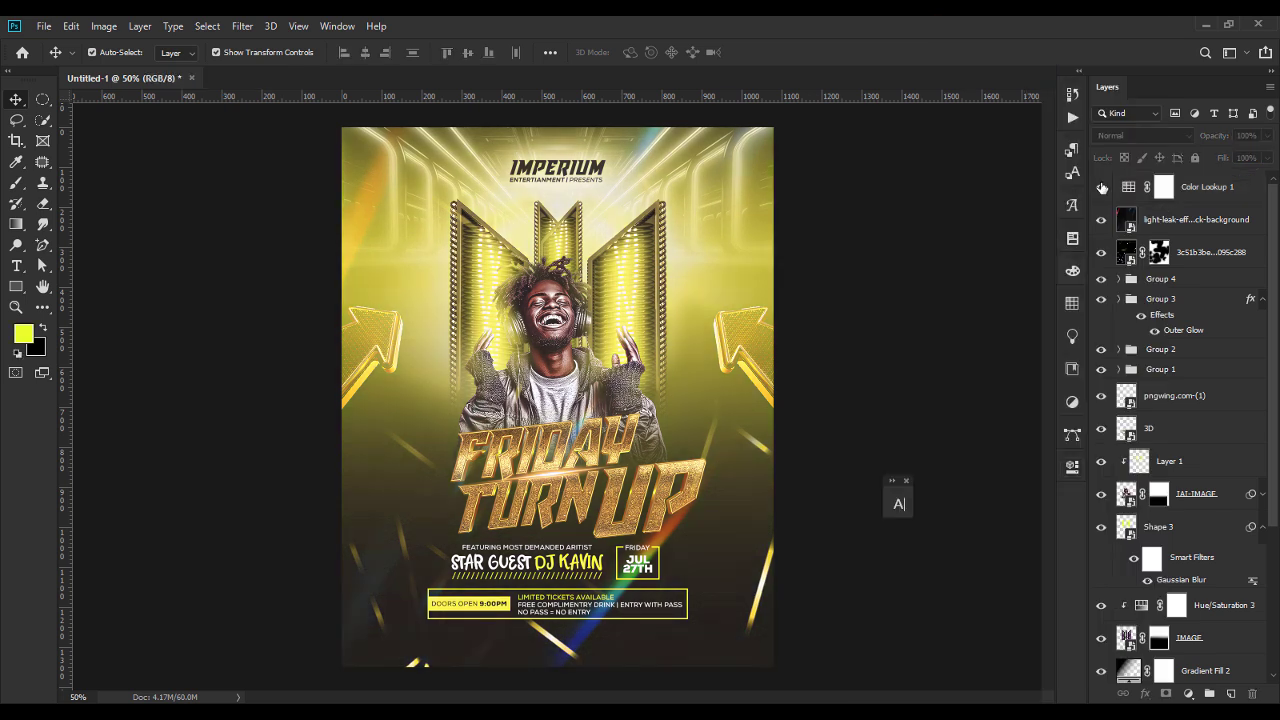
Step: Compare the flyer with and without the Color Lookup grade, and inspect the design in full-screen mode
{"action": "left_click", "coordinate": [1102, 187]}
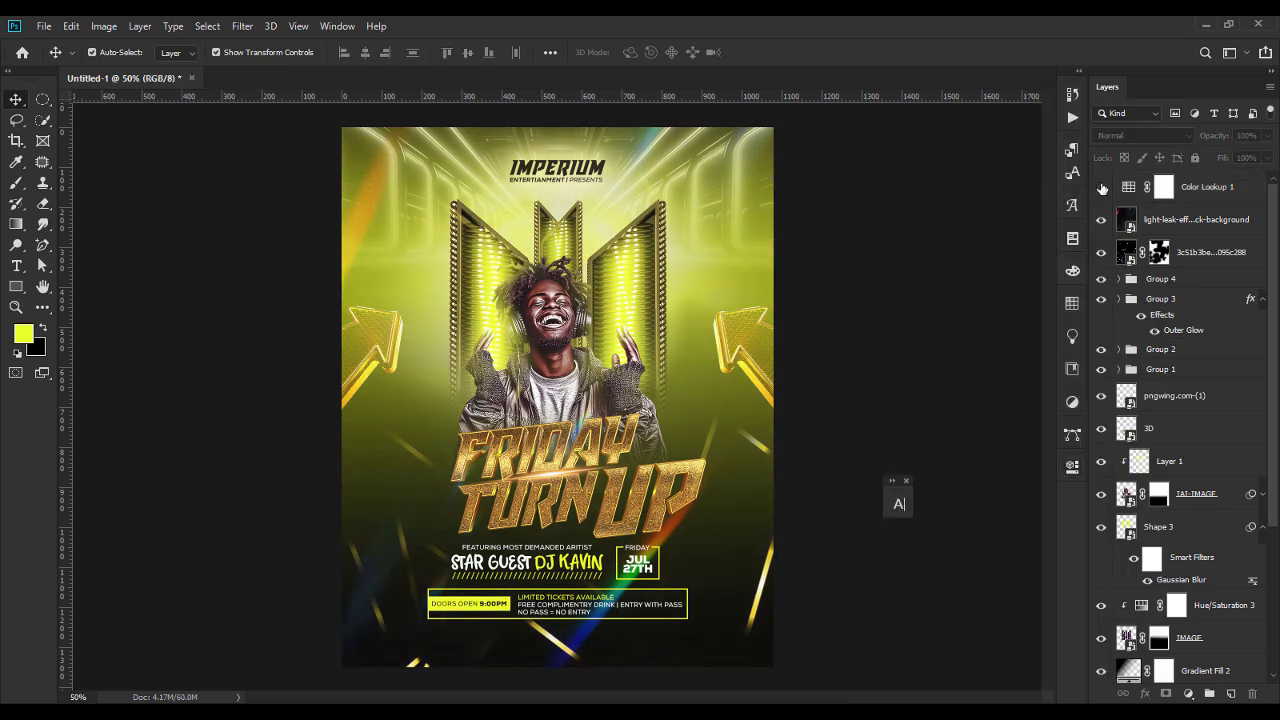
{"action": "left_click", "coordinate": [1102, 187]}
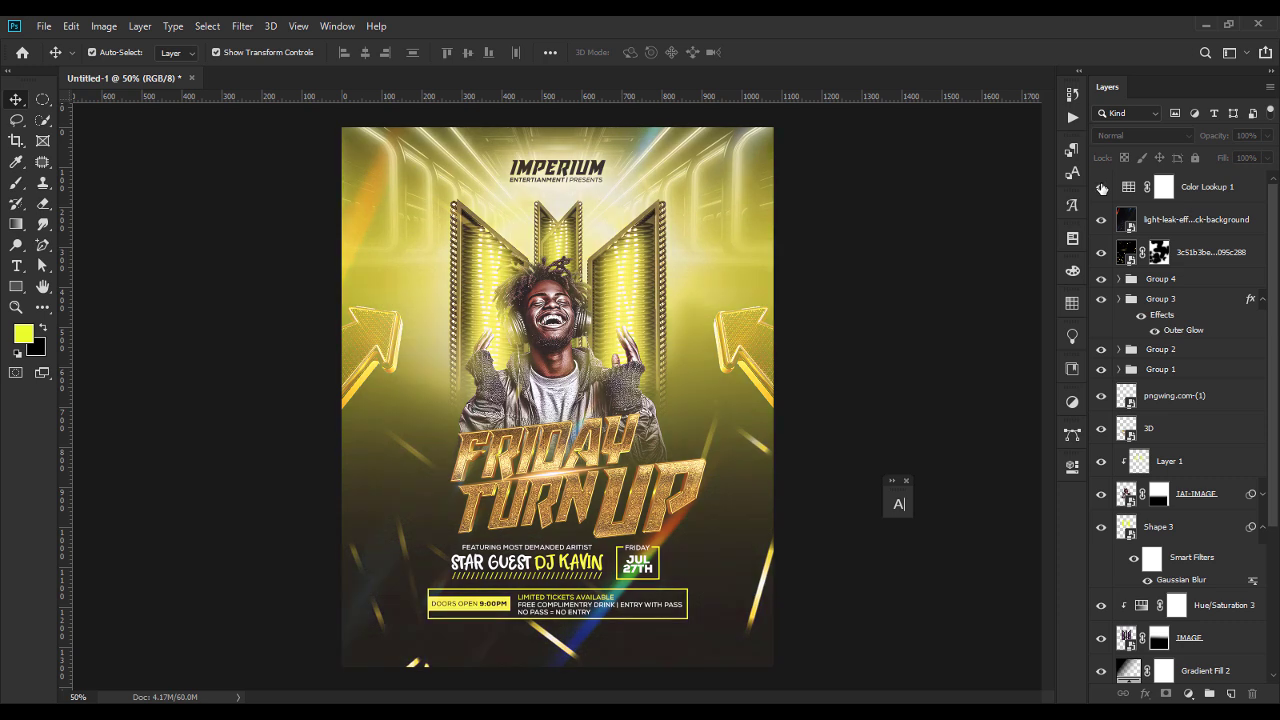
{"action": "key", "text": "f"}
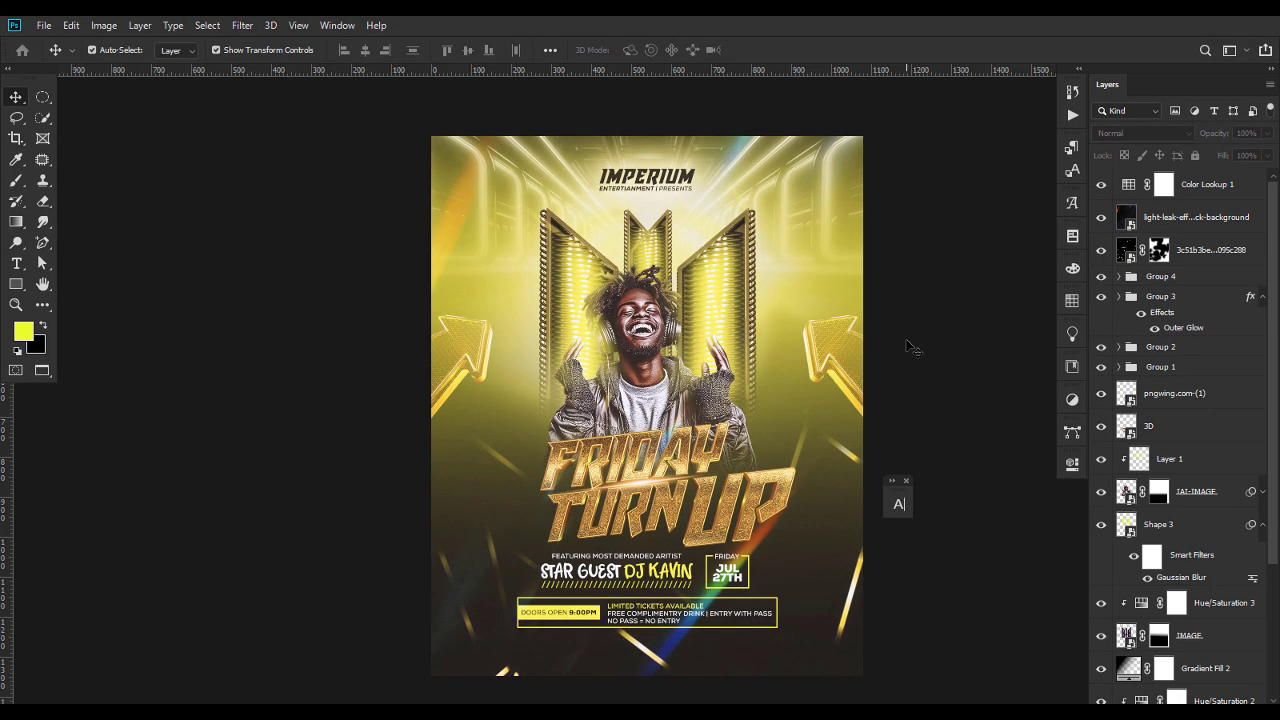
{"action": "key", "text": "ctrl+plus"}
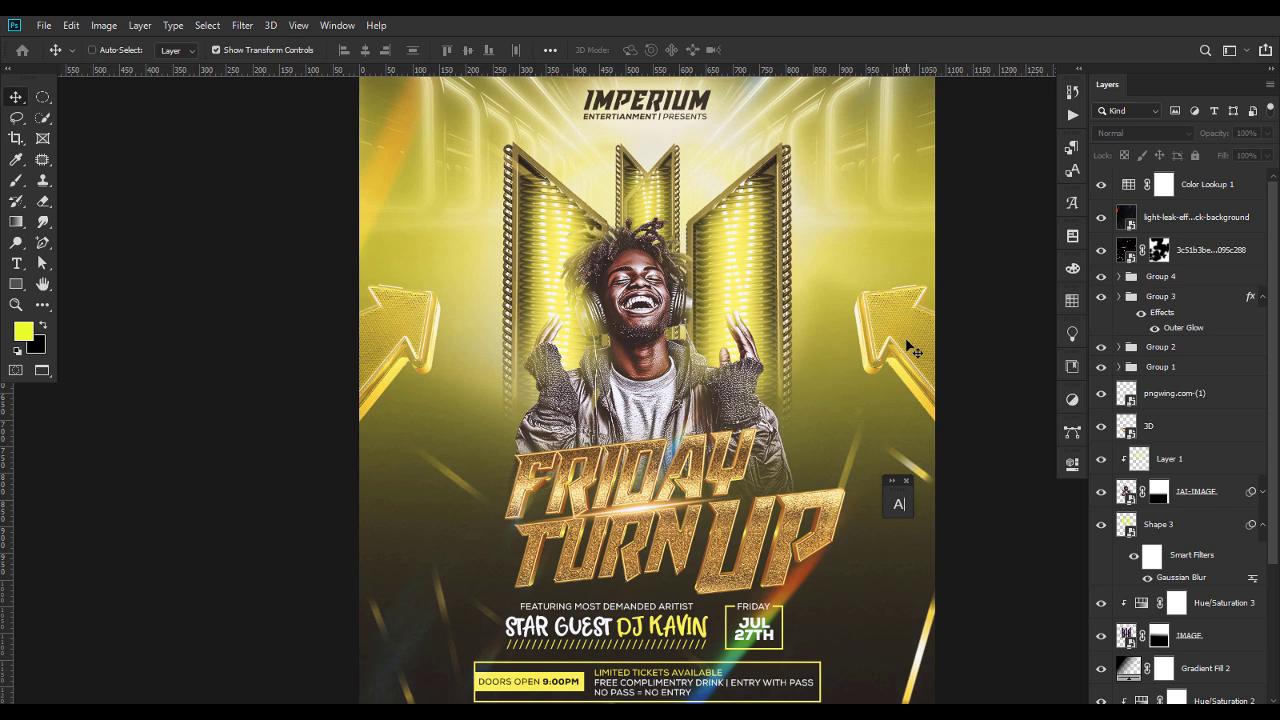
{"action": "key", "text": "ctrl+minus"}
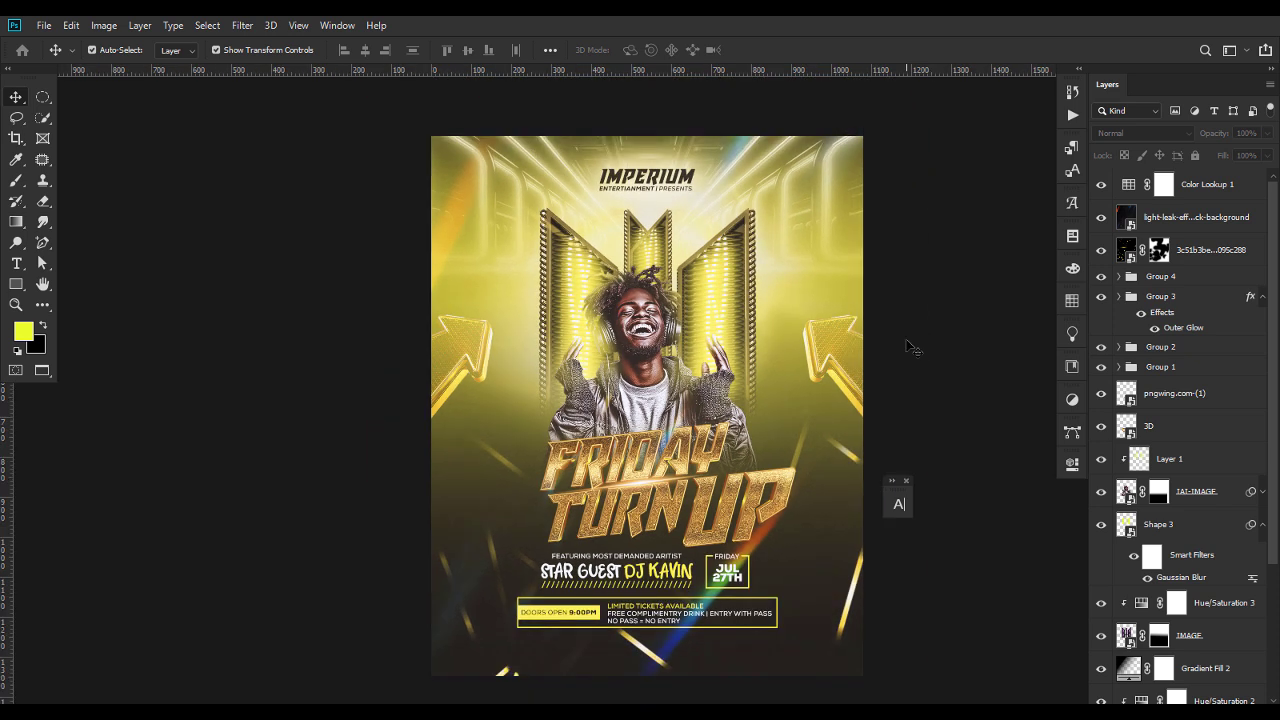